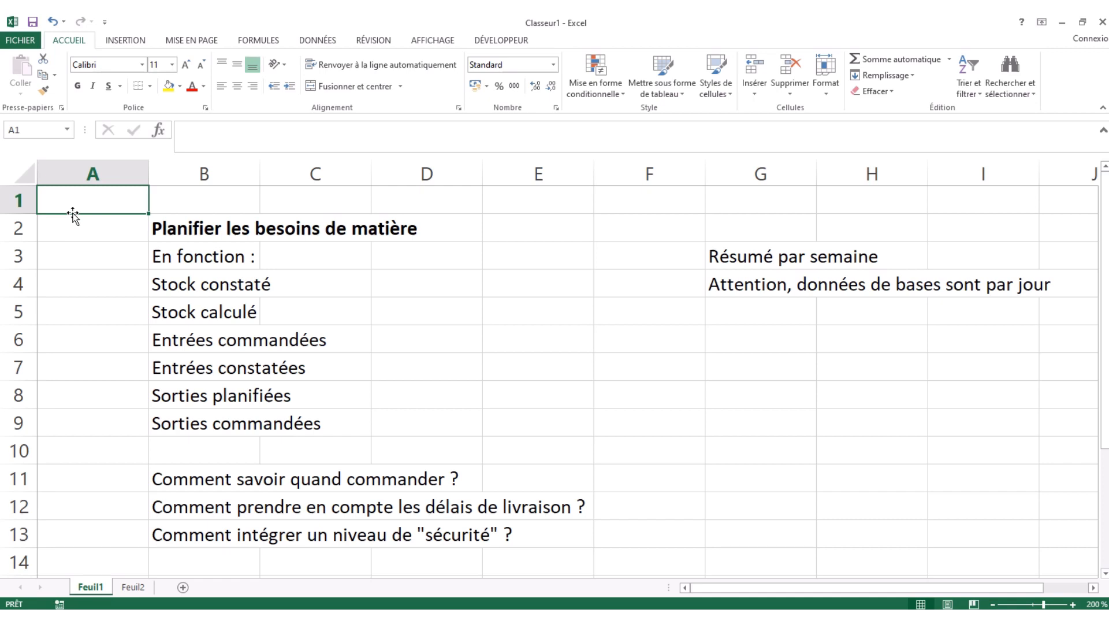
Review the planning title in B2 and the three questions on ordering, delivery times and safety level in B11:B13.
{"action": "key", "text": "Down"}
{"action": "key", "text": "Right"}
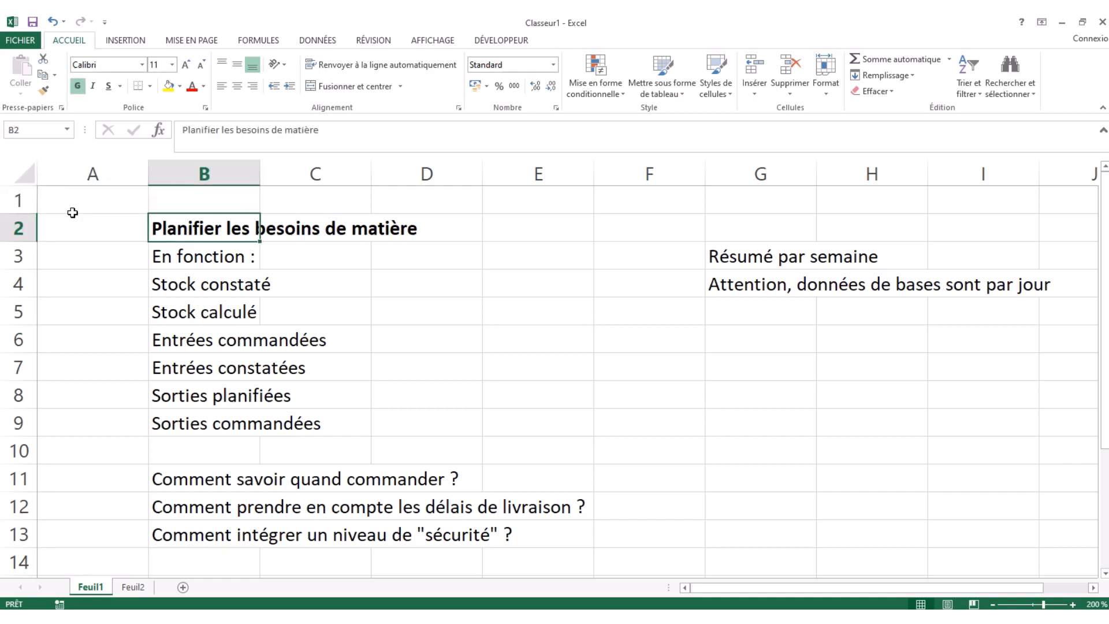
{"action": "key", "text": "Left"}
{"action": "key", "text": "Right"}
{"action": "key", "text": "Left"}
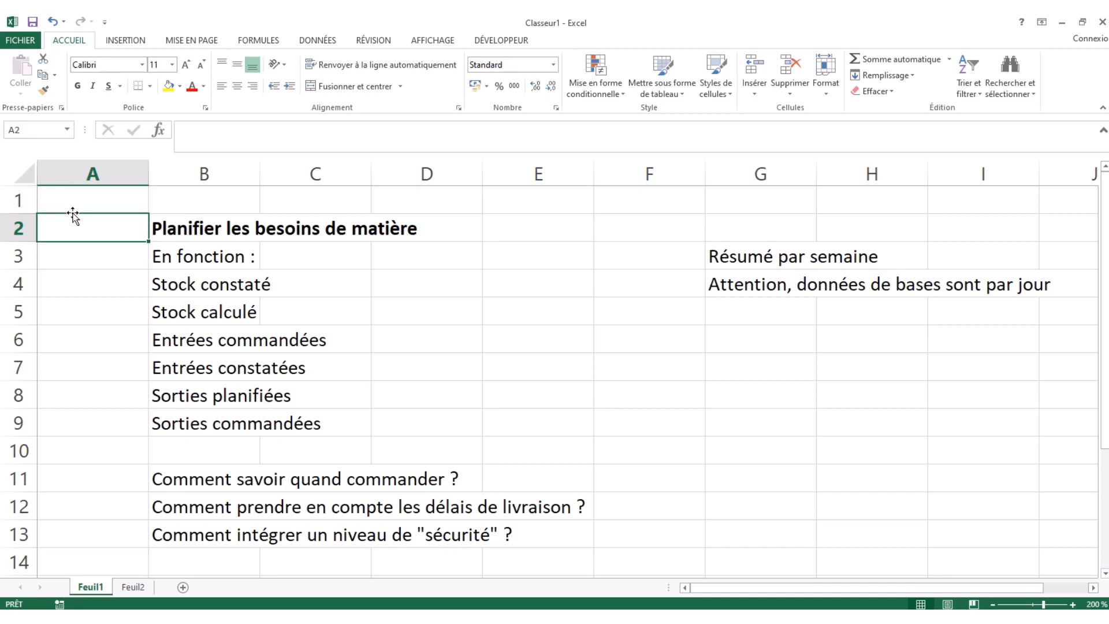
{"action": "key", "text": "Down"}
{"action": "key", "text": "Down"}
{"action": "key", "text": "Down"}
{"action": "key", "text": "Down"}
{"action": "key", "text": "Down"}
{"action": "key", "text": "Down"}
{"action": "key", "text": "Down"}
{"action": "key", "text": "Down"}
{"action": "key", "text": "Down"}
{"action": "key", "text": "Right"}
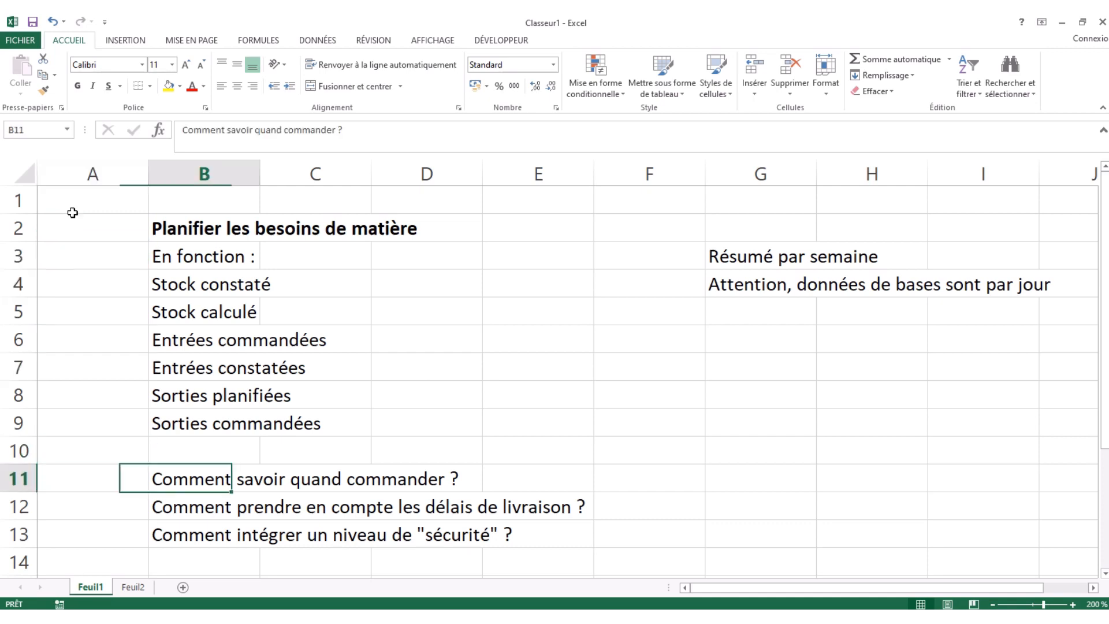
{"action": "key", "text": "Left"}
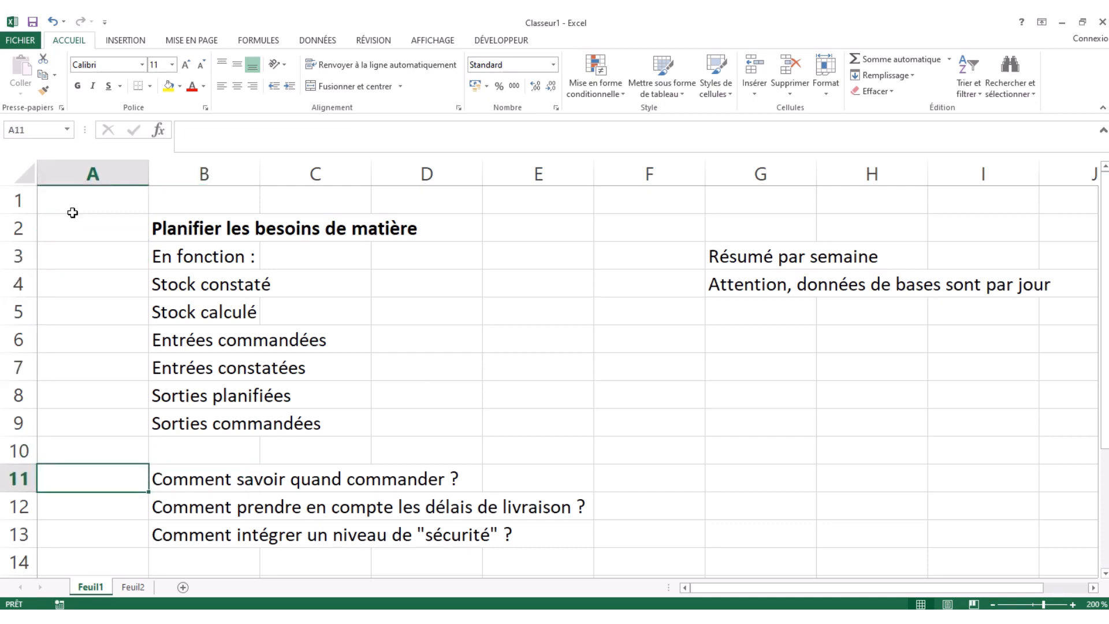
{"action": "key", "text": "Right"}
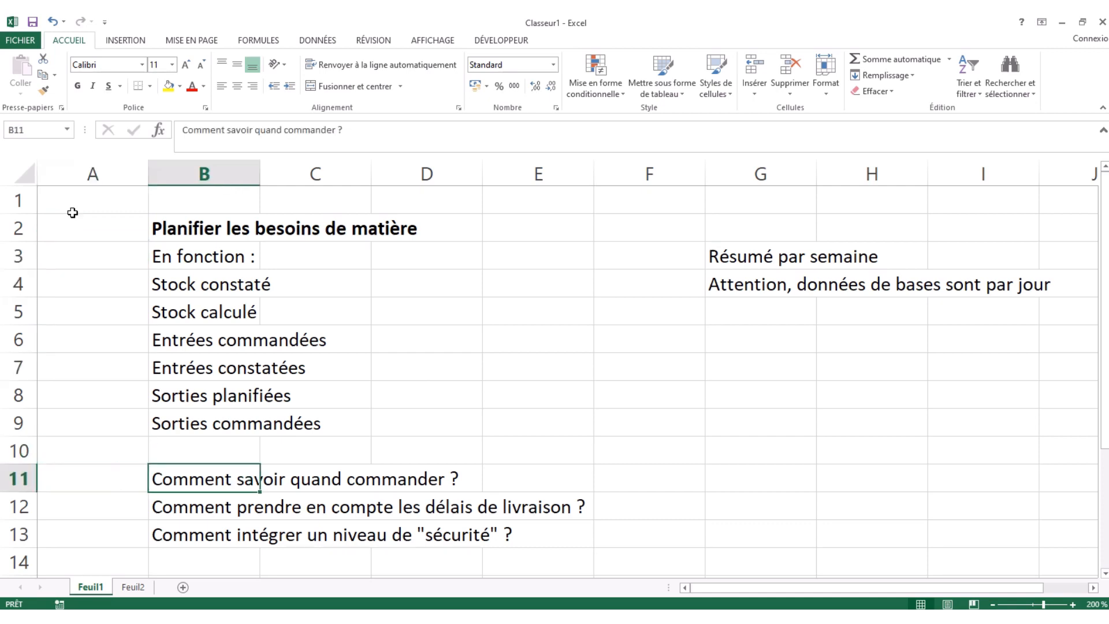
{"action": "key", "text": "Down"}
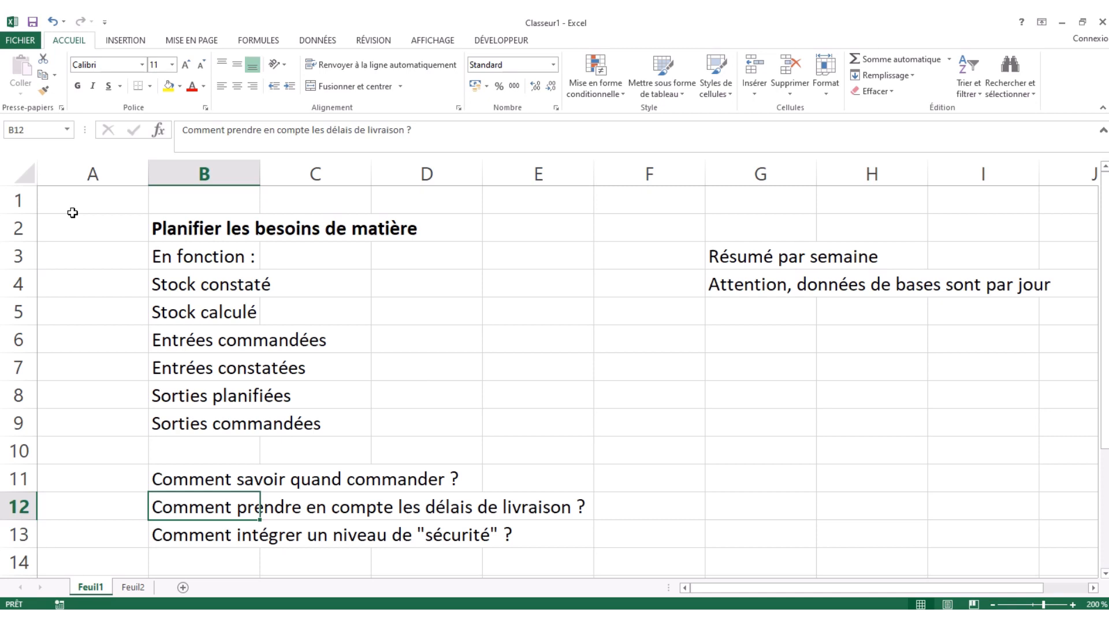
{"action": "key", "text": "Down"}
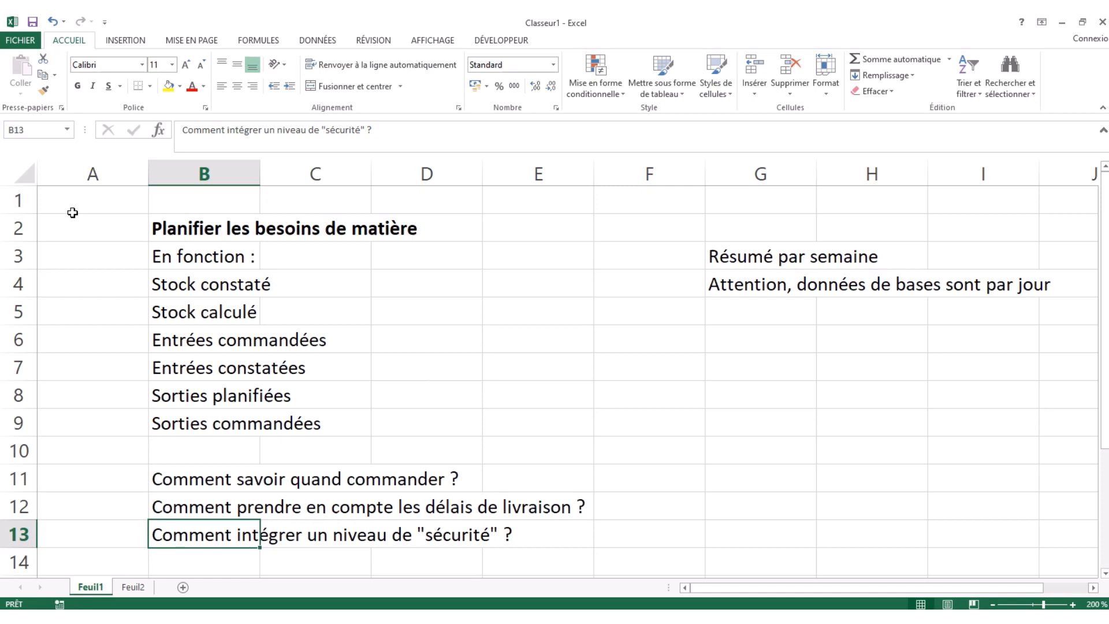
Examine the observed and calculated stock entries in rows 4 and 5 of the planning factors list.
{"action": "key", "text": "Up"}
{"action": "key", "text": "Up"}
{"action": "key", "text": "Up"}
{"action": "key", "text": "Left"}
{"action": "key", "text": "Up"}
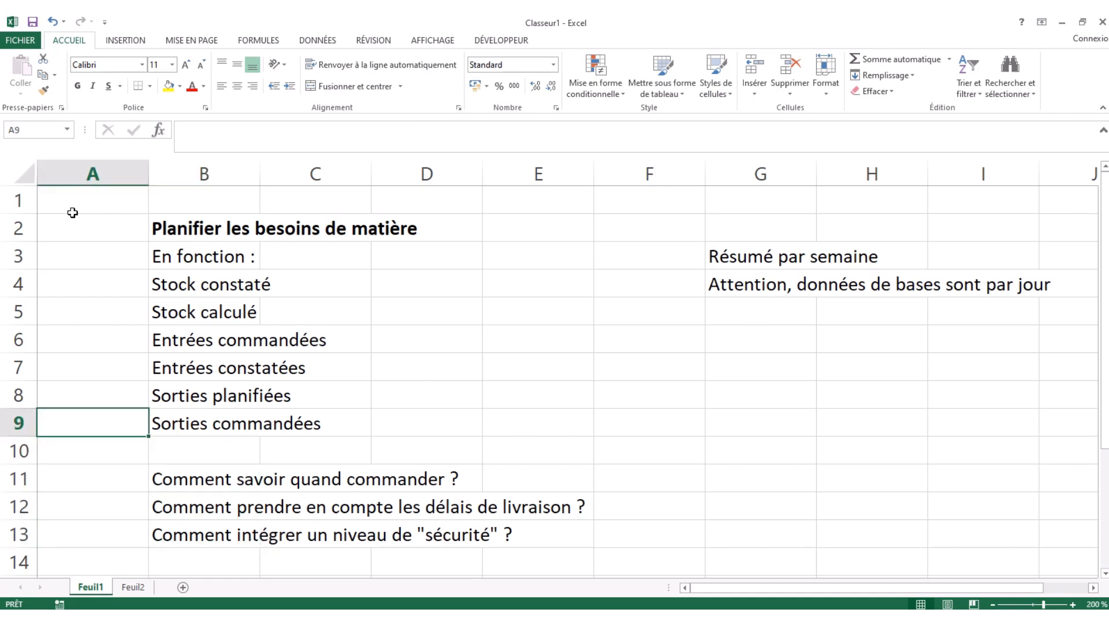
{"action": "left_click", "coordinate": [72, 212]}
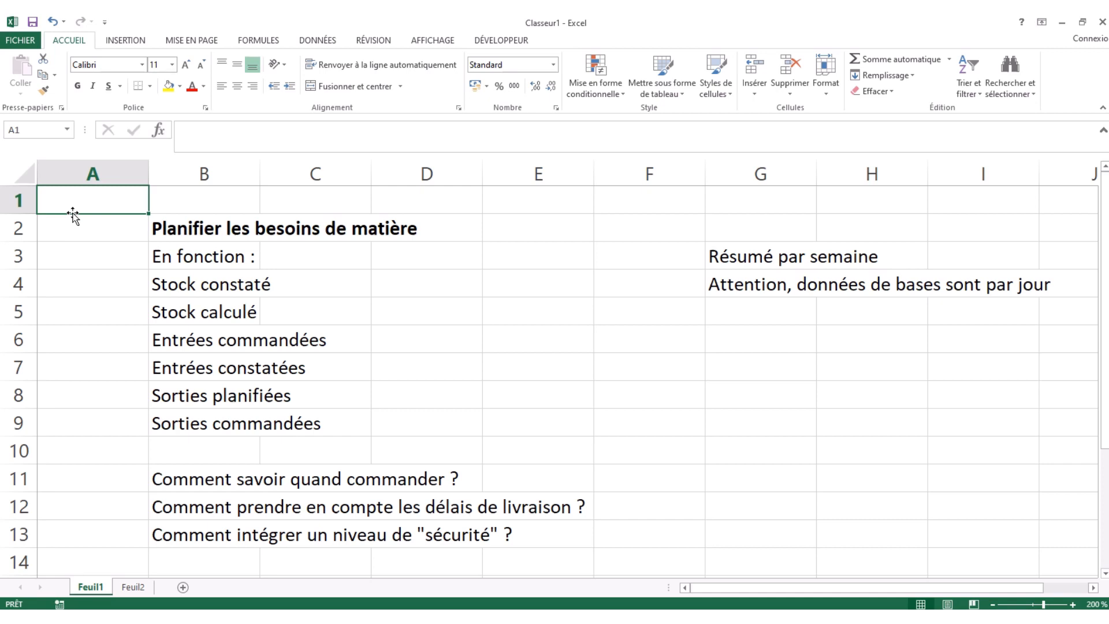
{"action": "key", "text": "Down"}
{"action": "key", "text": "Down"}
{"action": "key", "text": "Down"}
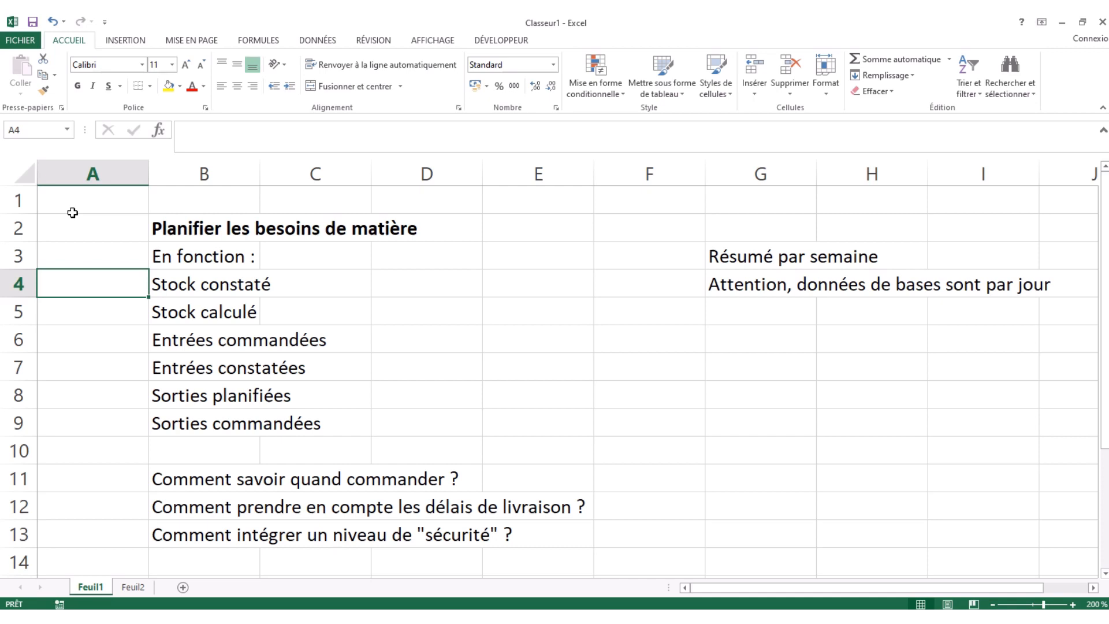
{"action": "key", "text": "Right"}
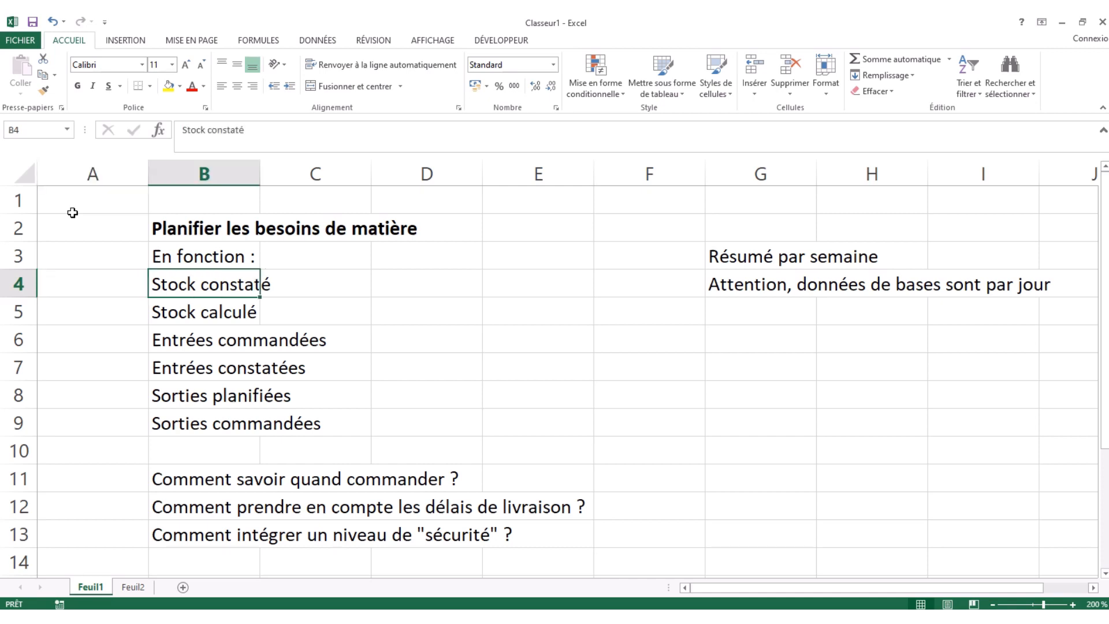
{"action": "key", "text": "Left"}
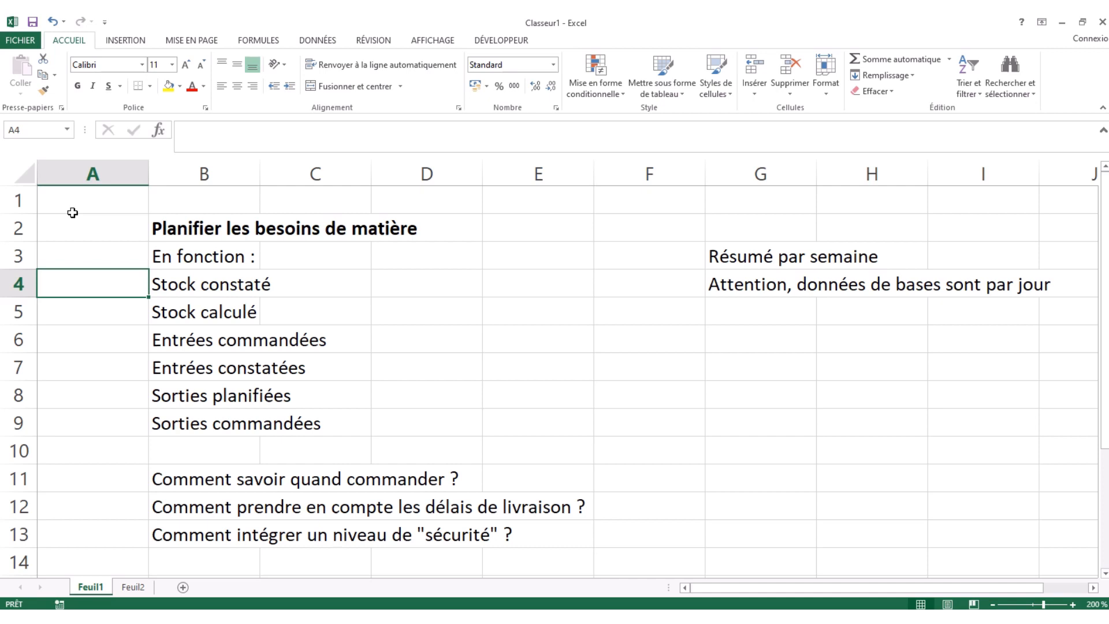
{"action": "key", "text": "Down"}
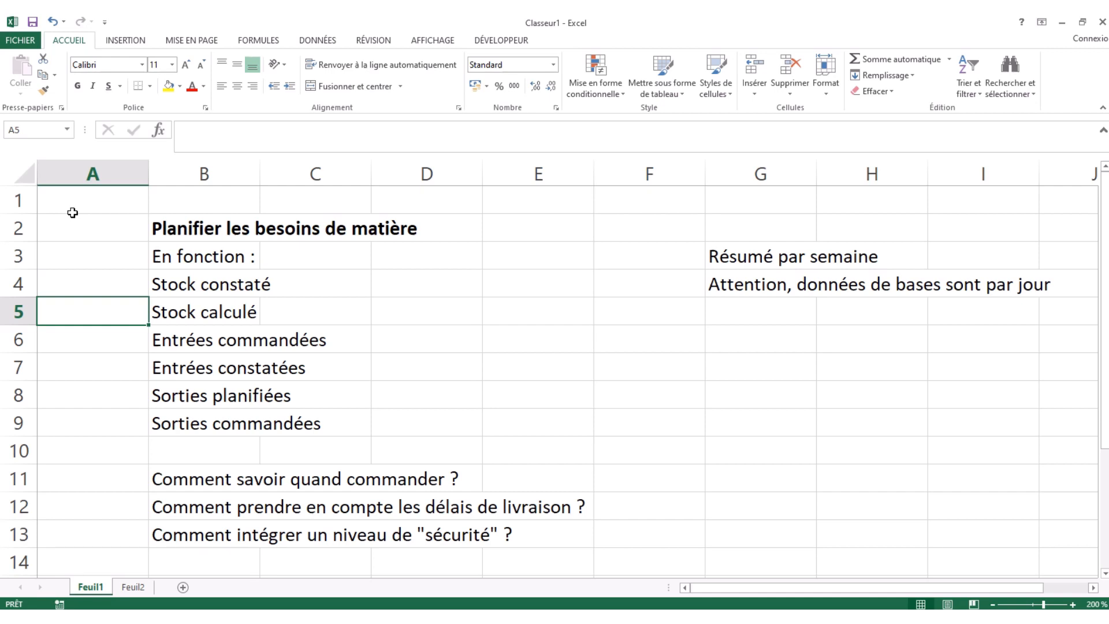
{"action": "key", "text": "Down"}
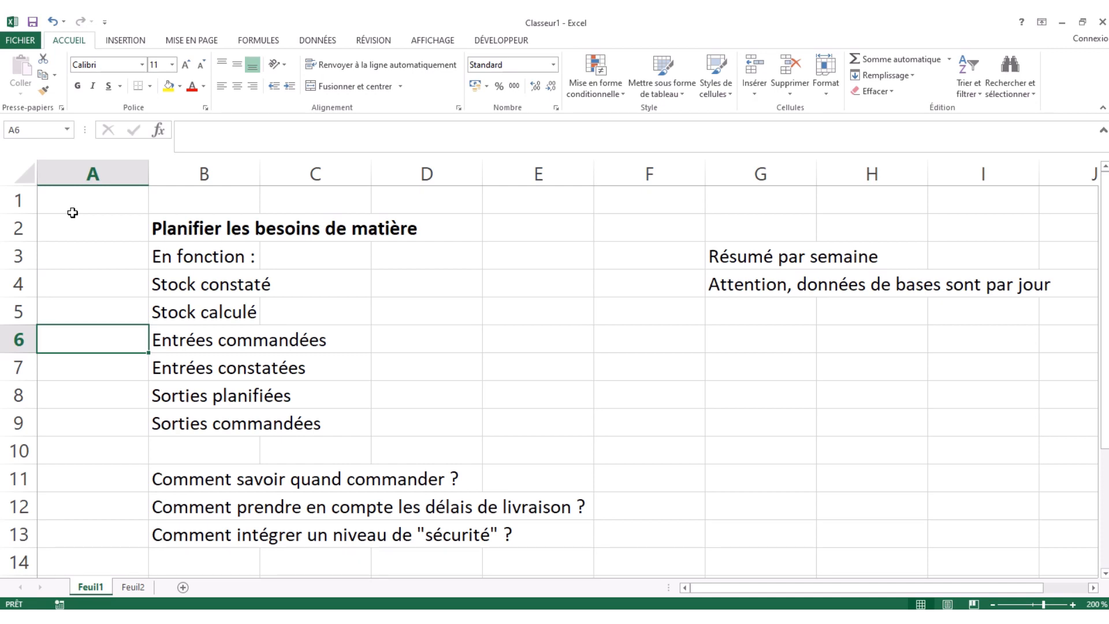
{"action": "key", "text": "Up"}
{"action": "key", "text": "Right"}
{"action": "key", "text": "Up"}
{"action": "key", "text": "Down"}
{"action": "key", "text": "Left"}
Go through the ordered and observed inflow entries and the planned and ordered outflow entries in rows 6 to 9.
{"action": "key", "text": "Down"}
{"action": "key", "text": "Down"}
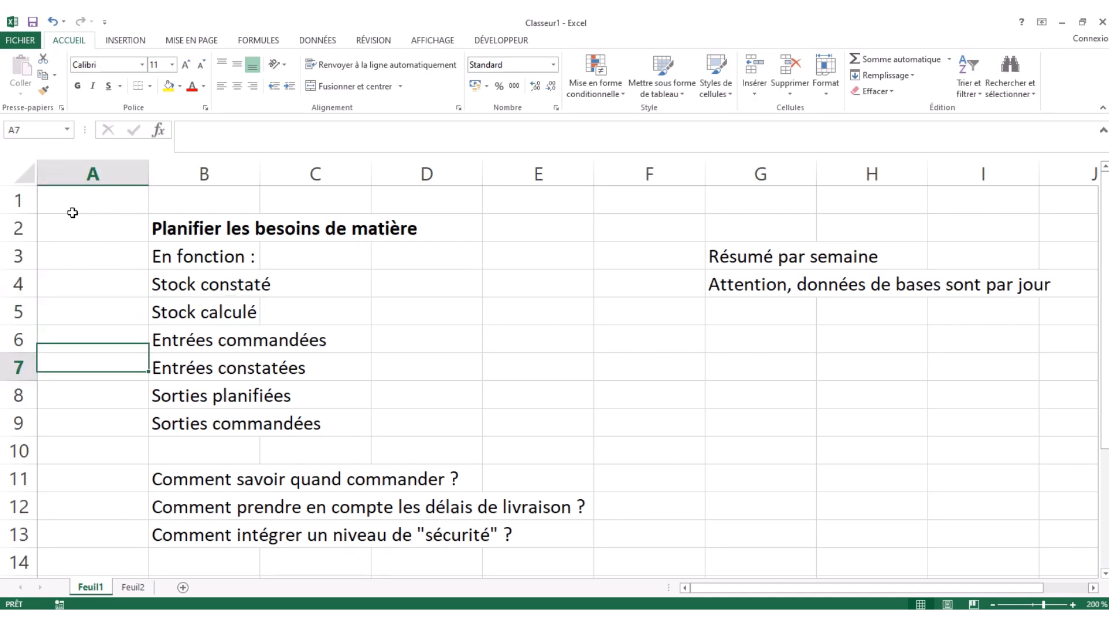
{"action": "key", "text": "Down"}
{"action": "key", "text": "Down"}
{"action": "key", "text": "Up"}
{"action": "key", "text": "Up"}
{"action": "key", "text": "Up"}
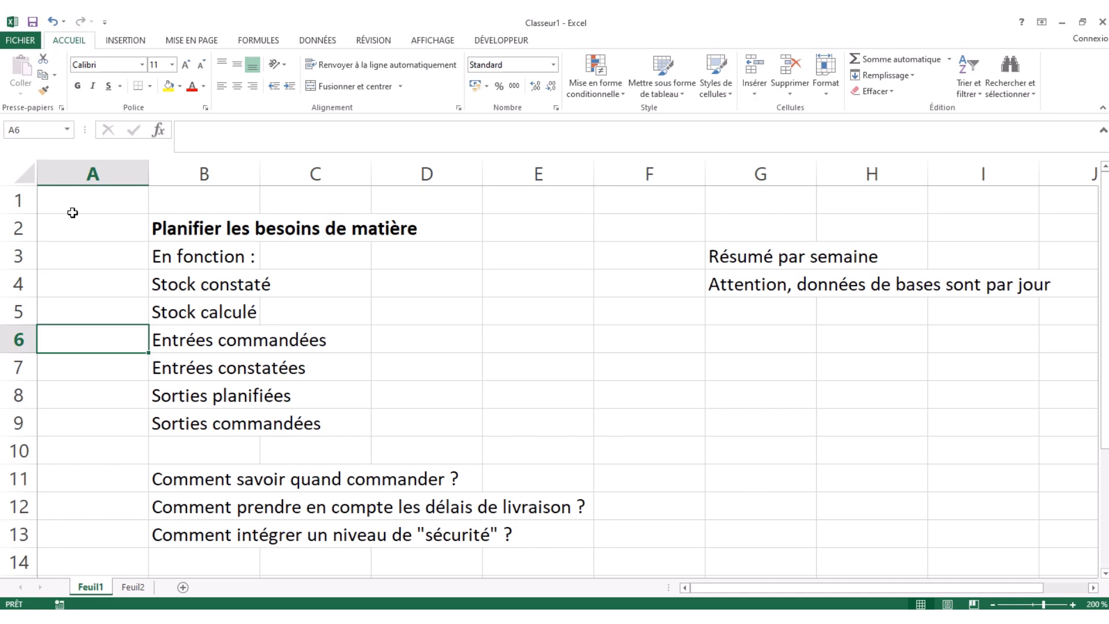
{"action": "key", "text": "Down"}
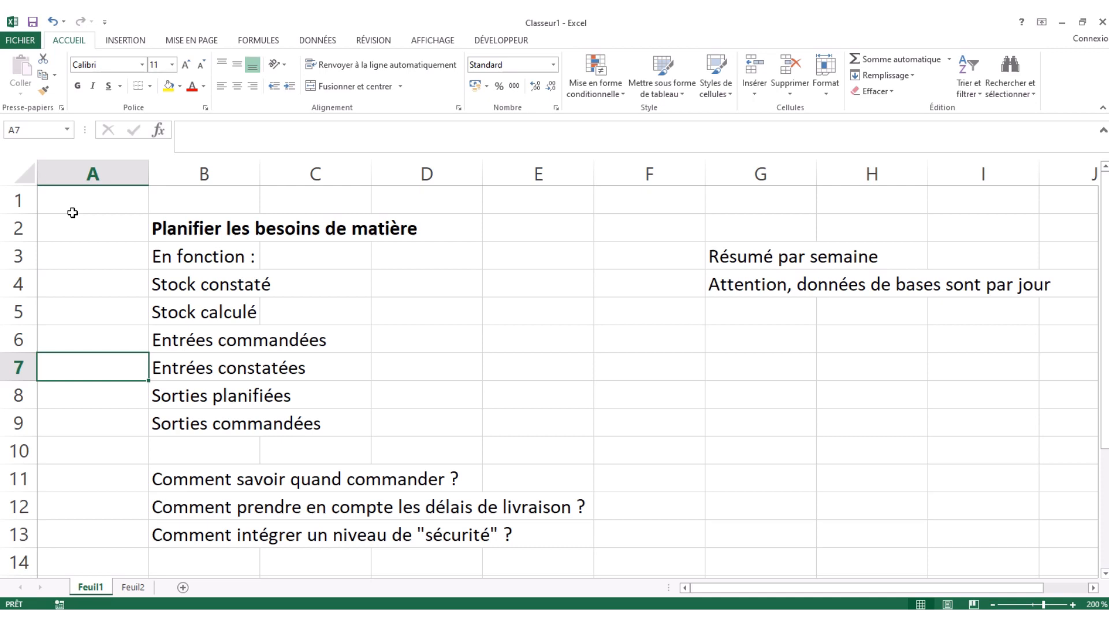
{"action": "key", "text": "Down"}
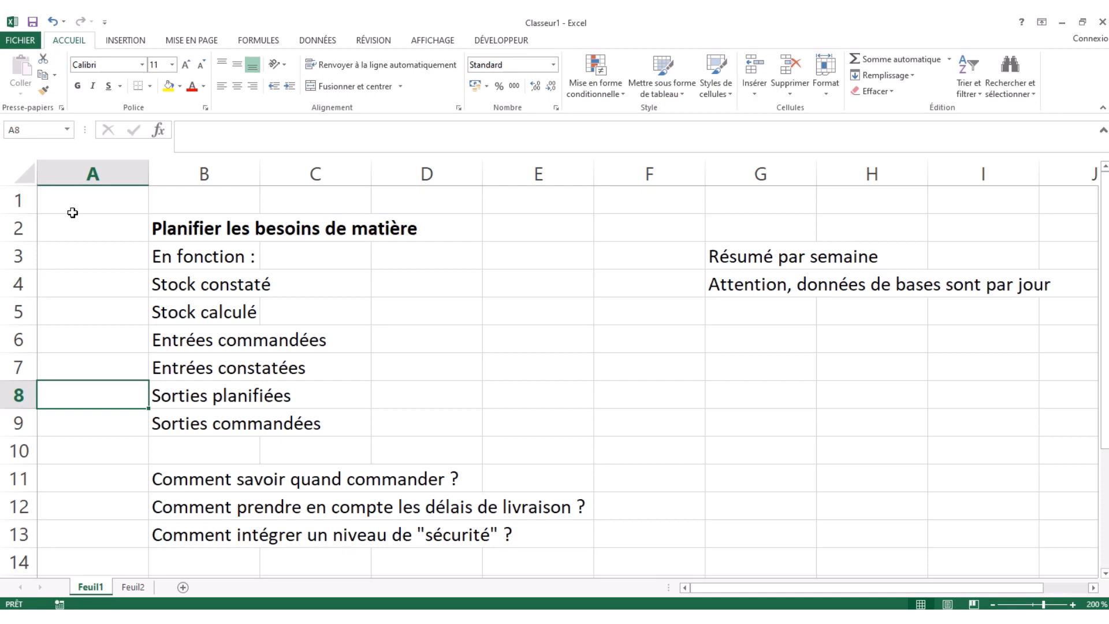
{"action": "key", "text": "Down"}
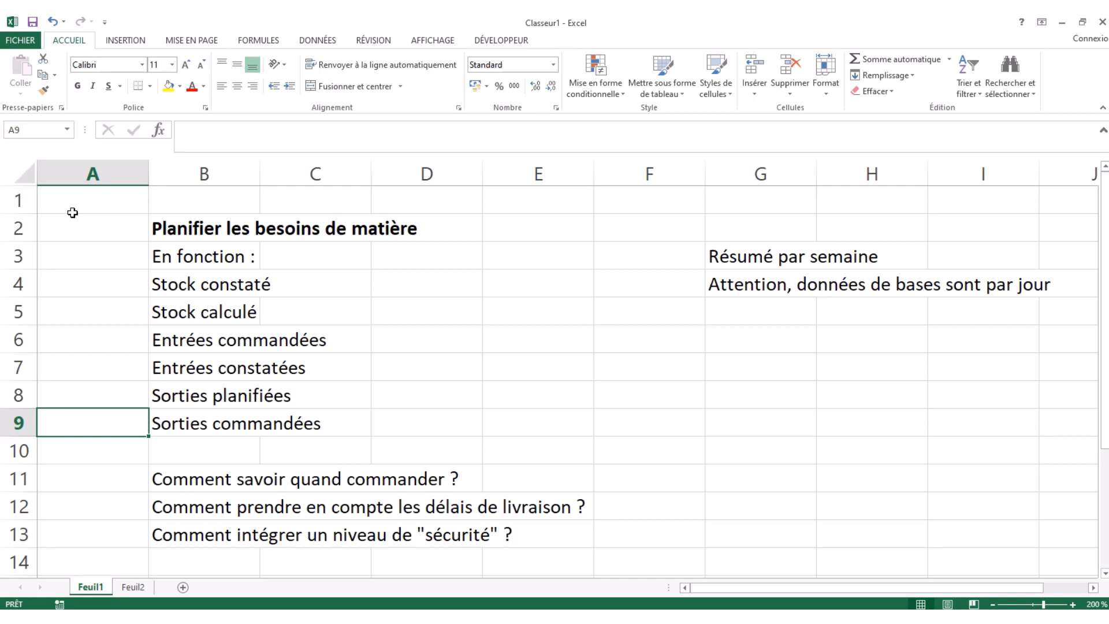
{"action": "key", "text": "Up"}
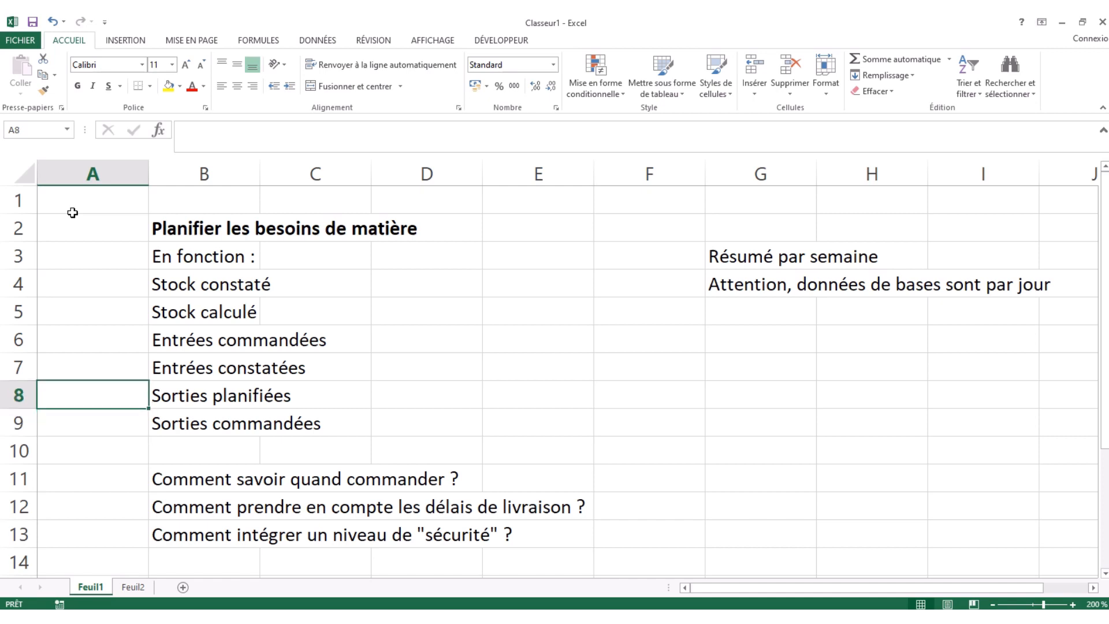
{"action": "key", "text": "Right"}
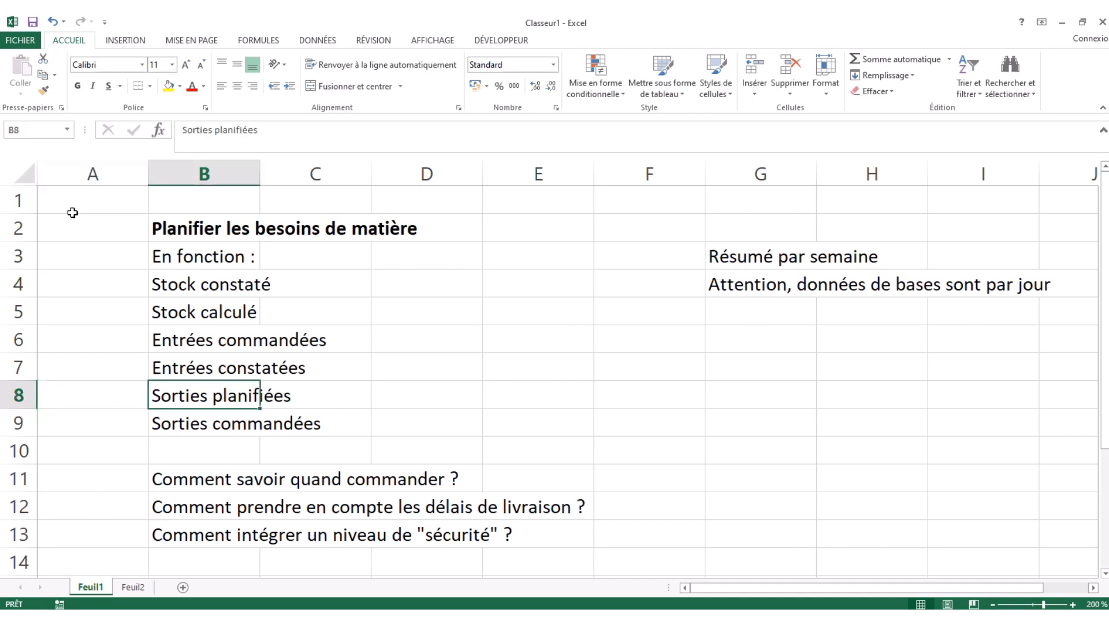
{"action": "key", "text": "Left"}
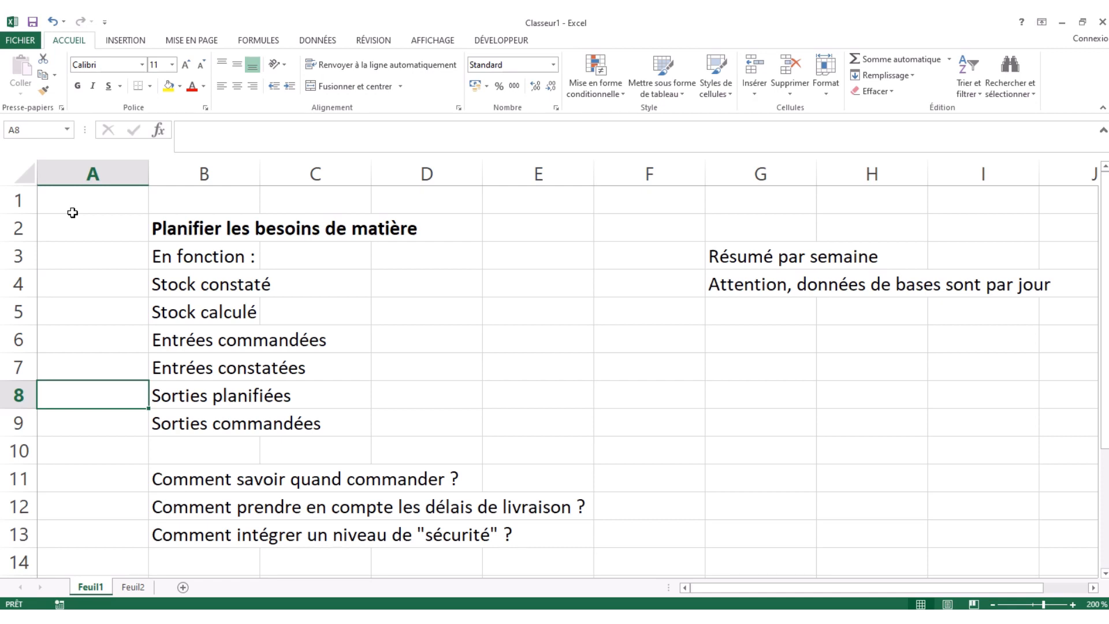
{"action": "key", "text": "Right"}
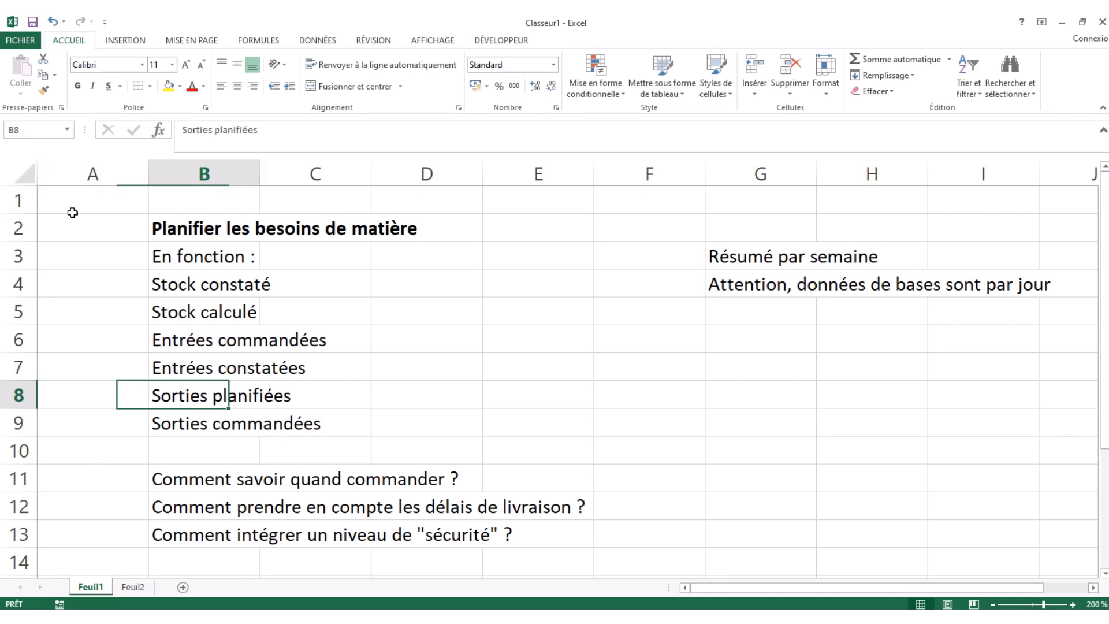
{"action": "key", "text": "Up"}
{"action": "key", "text": "Up"}
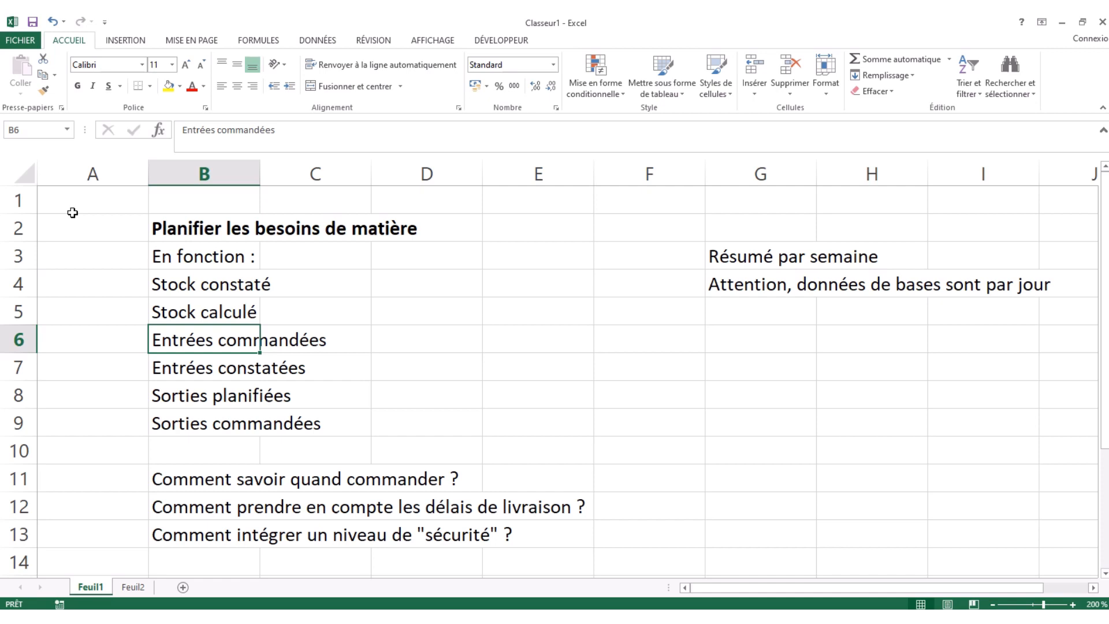
{"action": "key", "text": "Left"}
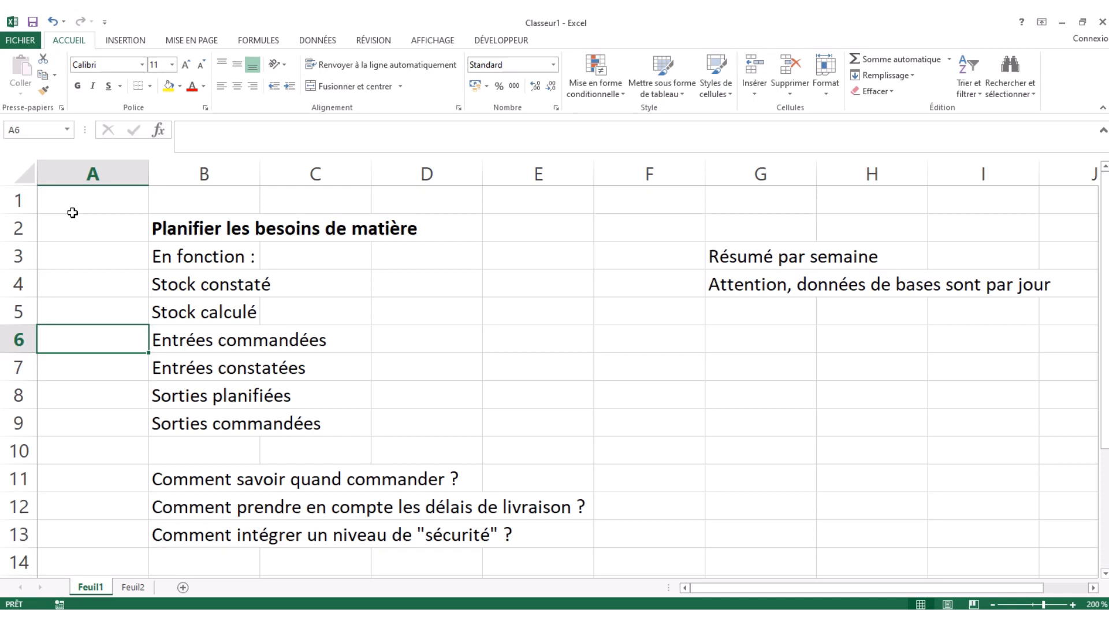
Review the planned outflows entry in row 8, going back up the list to the observed stock in row 4.
{"action": "key", "text": "Down"}
{"action": "key", "text": "Down"}
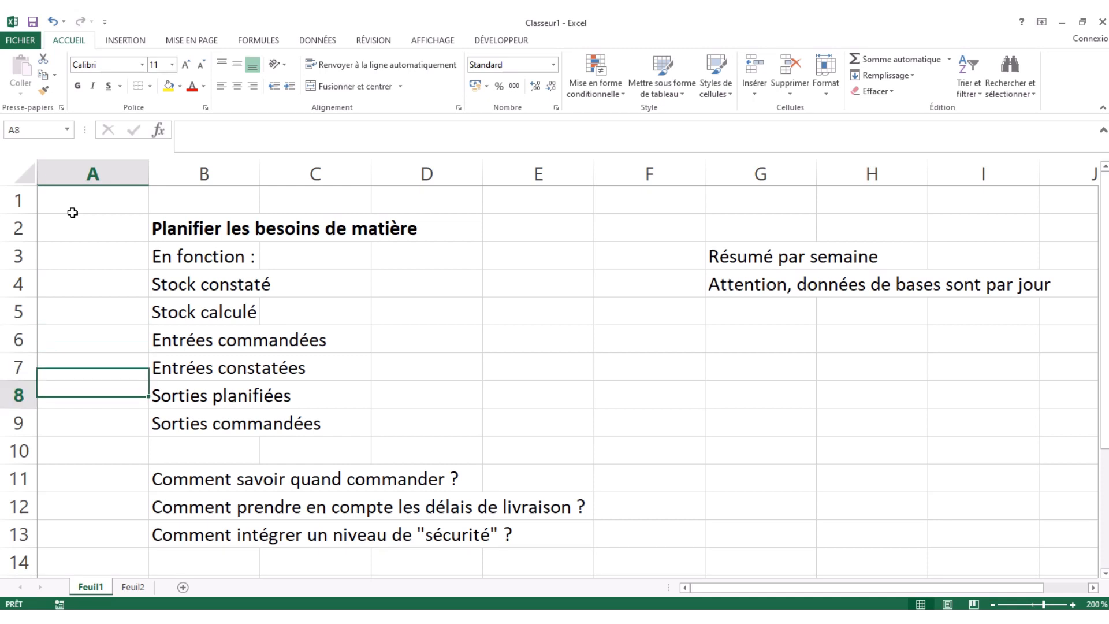
{"action": "key", "text": "Right"}
{"action": "key", "text": "Left"}
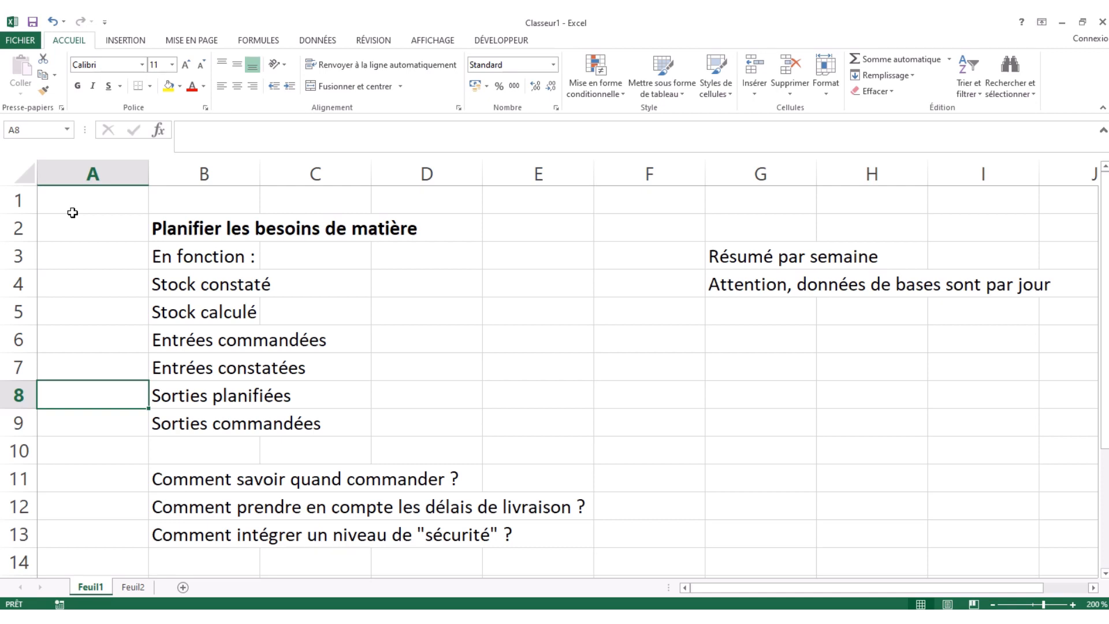
{"action": "key", "text": "Right"}
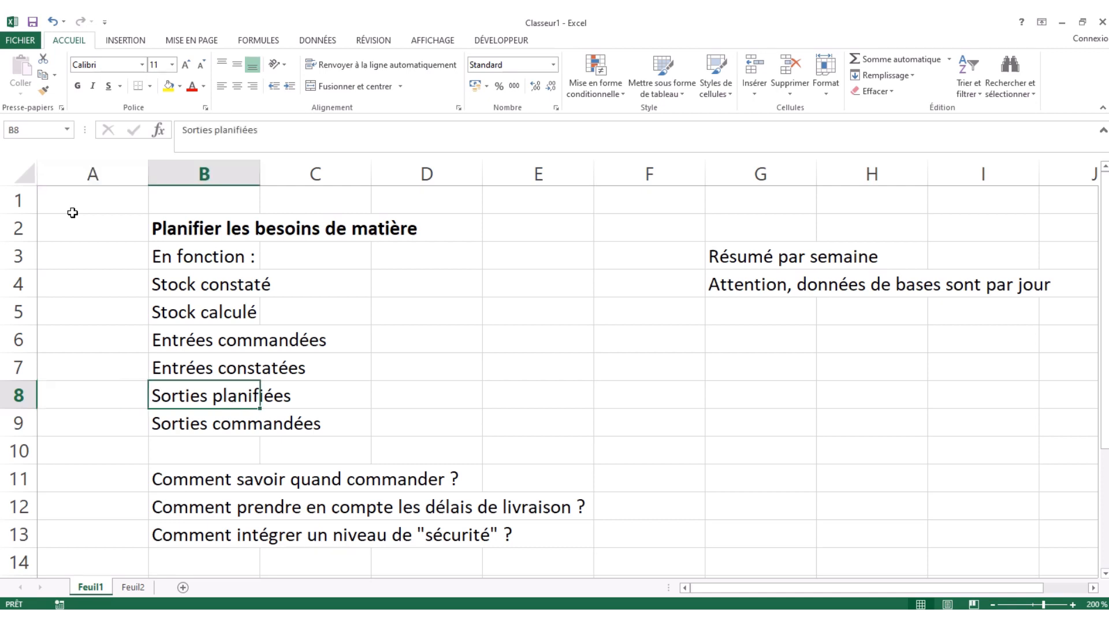
{"action": "key", "text": "Left"}
{"action": "key", "text": "Down"}
{"action": "key", "text": "Up"}
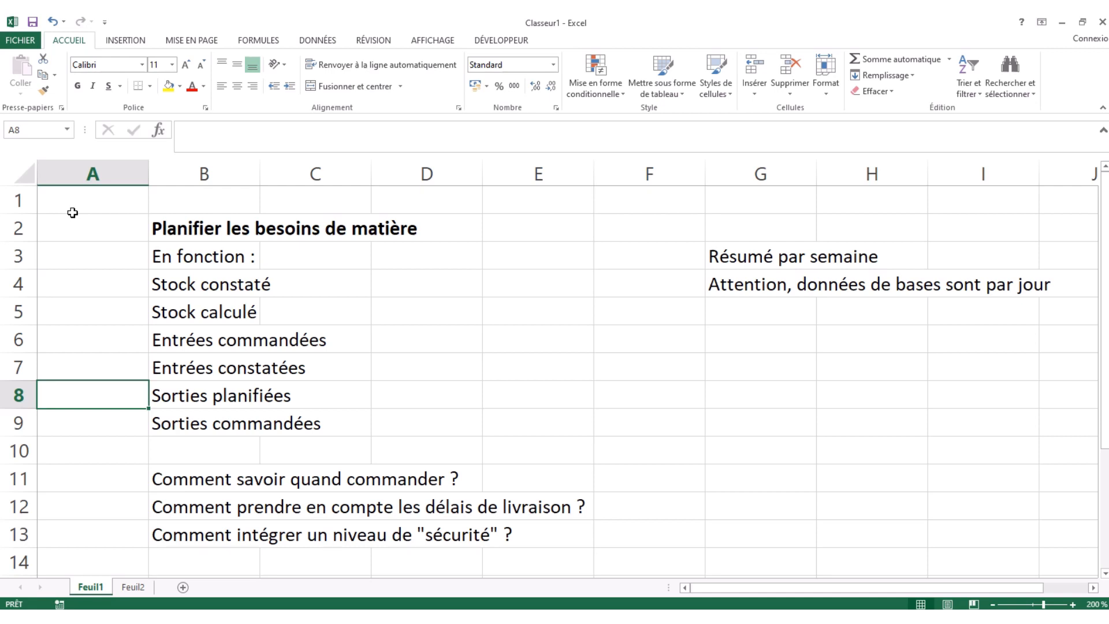
{"action": "key", "text": "Up"}
{"action": "key", "text": "Up"}
{"action": "key", "text": "Up"}
{"action": "key", "text": "Up"}
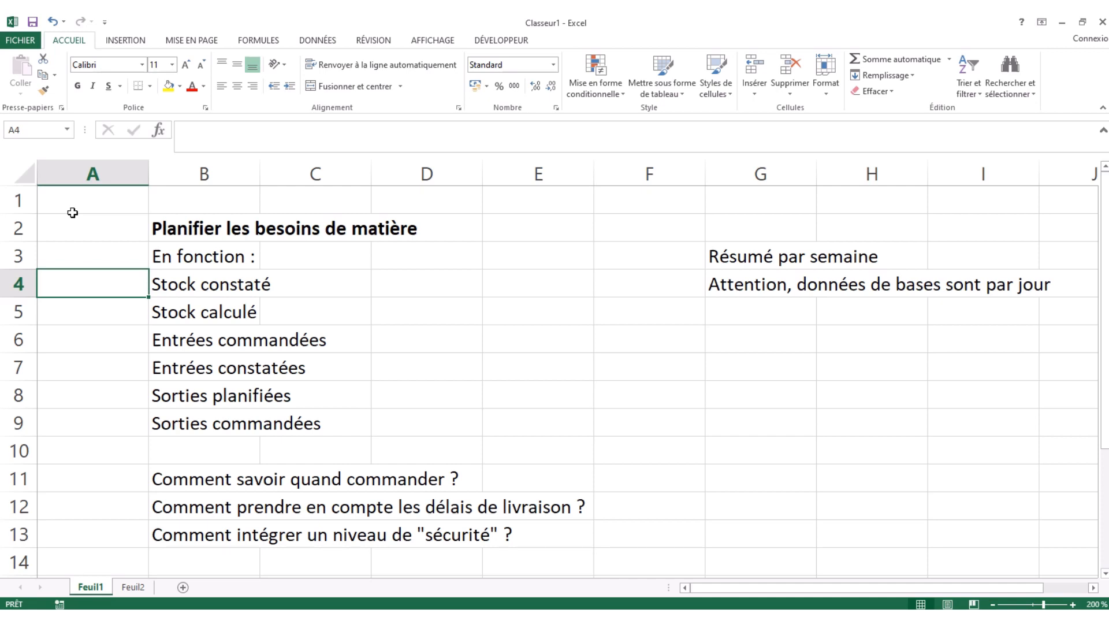
Revisit the questions in rows 11 to 13 and relate them to the ordered outflows entry in row 9.
{"action": "key", "text": "Down"}
{"action": "key", "text": "Down"}
{"action": "key", "text": "Down"}
{"action": "key", "text": "Down"}
{"action": "key", "text": "Down"}
{"action": "key", "text": "Down"}
{"action": "key", "text": "Down"}
{"action": "key", "text": "Down"}
{"action": "key", "text": "Down"}
{"action": "key", "text": "Right"}
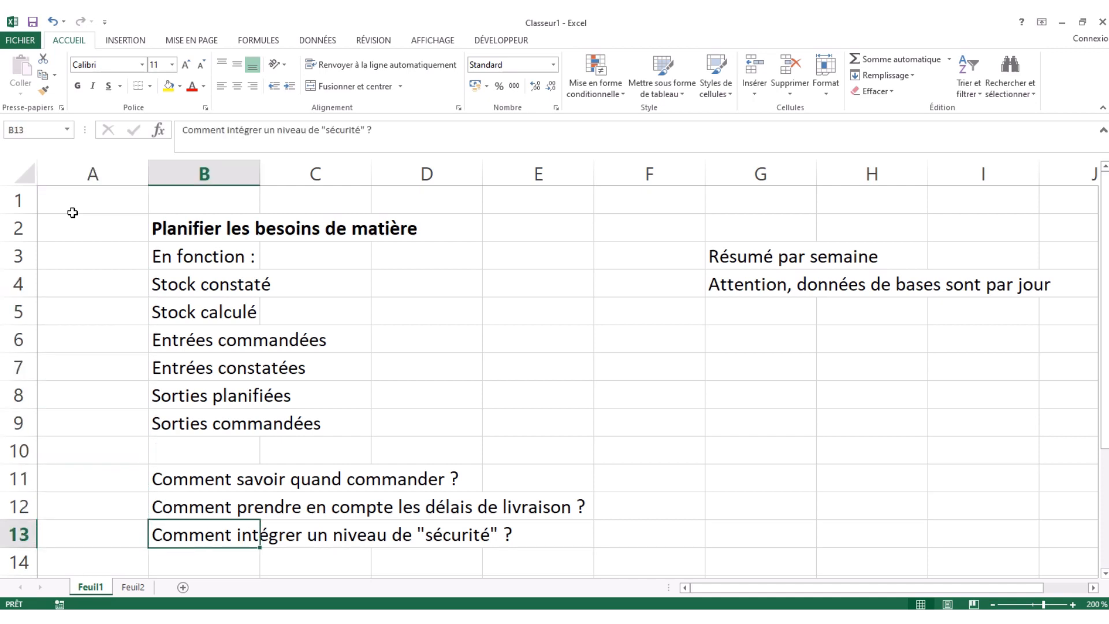
{"action": "key", "text": "Up"}
{"action": "key", "text": "Up"}
{"action": "key", "text": "Left"}
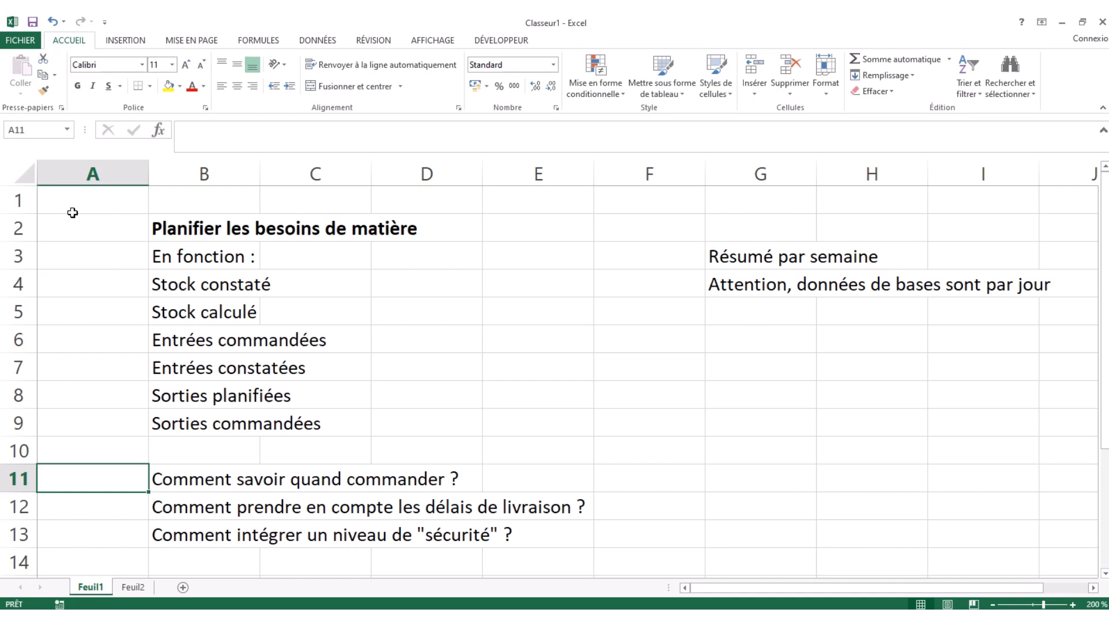
{"action": "key", "text": "Right"}
{"action": "key", "text": "Left"}
{"action": "key", "text": "Up"}
{"action": "key", "text": "Up"}
{"action": "key", "text": "Right"}
{"action": "key", "text": "Left"}
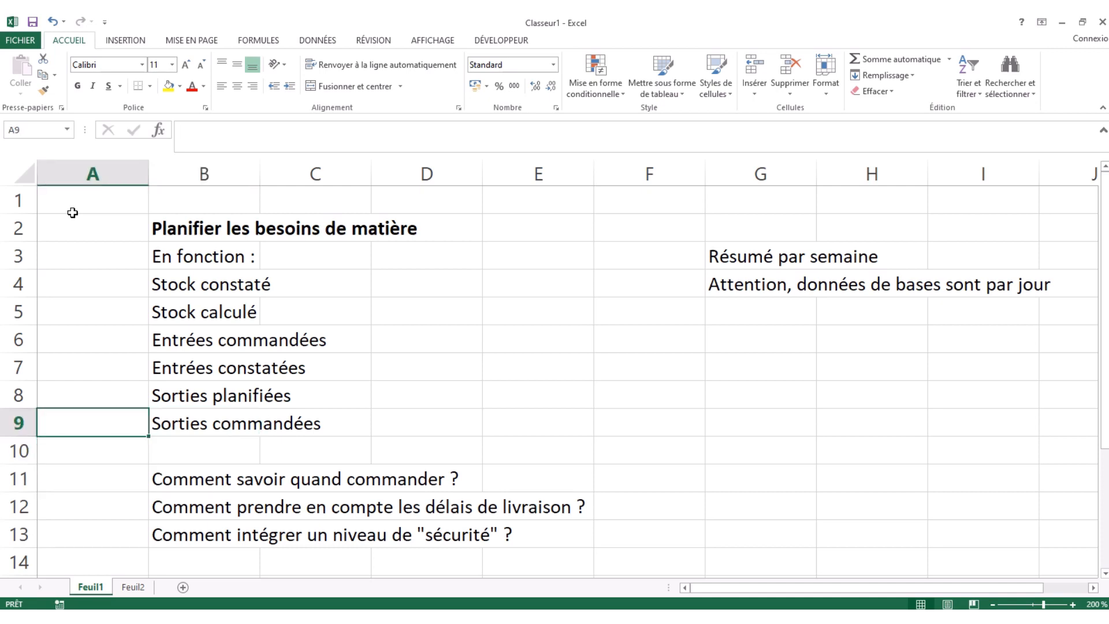
Return to the start of the sheet and go to the weekly summary note in row 3.
{"action": "key", "text": "Up"}
{"action": "key", "text": "Up"}
{"action": "left_click", "coordinate": [72, 213]}
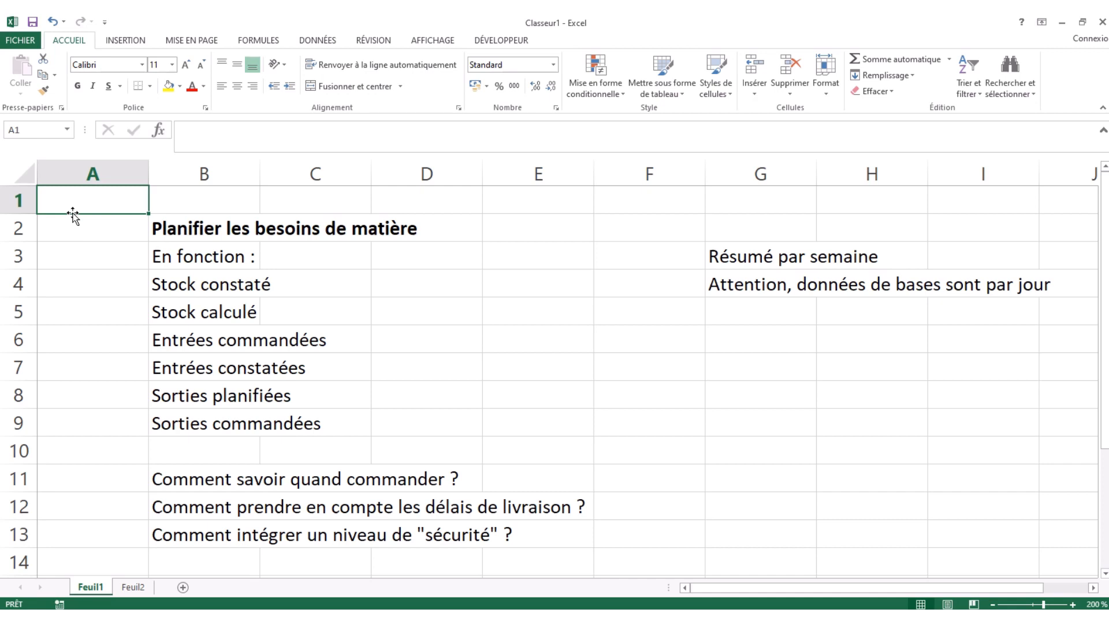
{"action": "key", "text": "Down"}
{"action": "key", "text": "Down"}
{"action": "key", "text": "Right"}
{"action": "key", "text": "Right"}
{"action": "key", "text": "Right"}
{"action": "key", "text": "Right"}
{"action": "key", "text": "Right"}
{"action": "key", "text": "Right"}
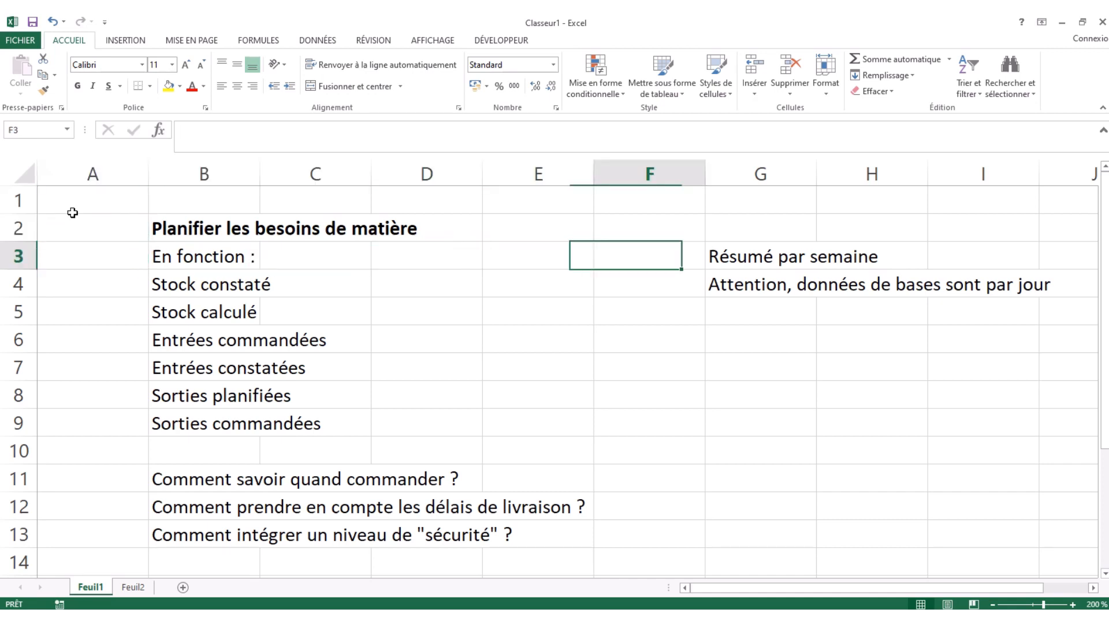
Re-examine the weekly summary note in G3 and the note below it about the base data being daily.
{"action": "key", "text": "Left"}
{"action": "key", "text": "Left"}
{"action": "key", "text": "Left"}
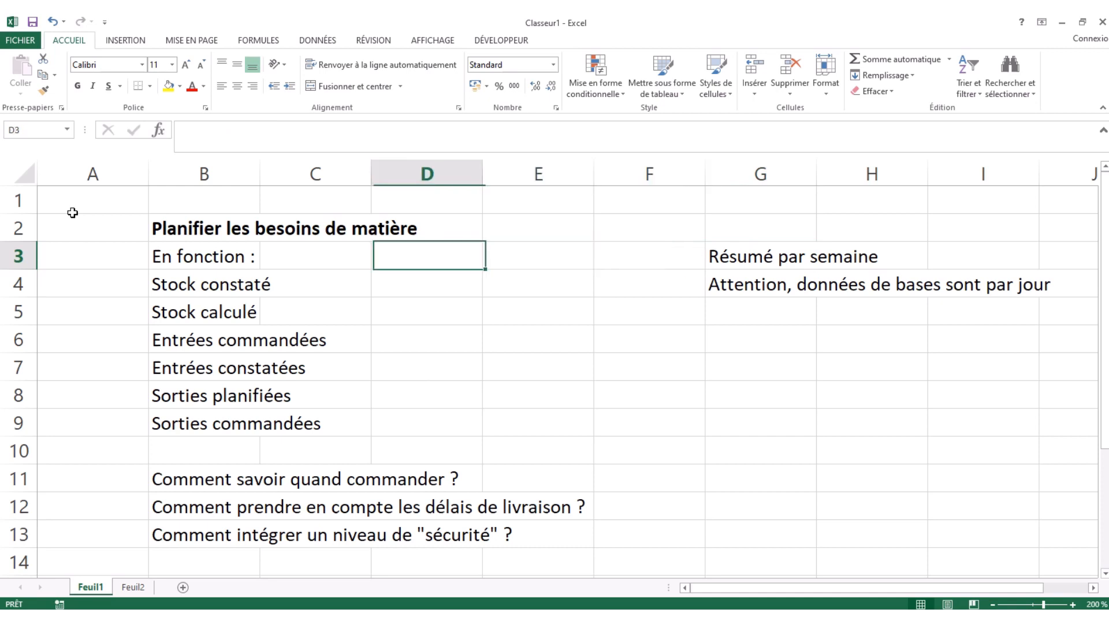
{"action": "key", "text": "Right"}
{"action": "key", "text": "Right"}
{"action": "key", "text": "Right"}
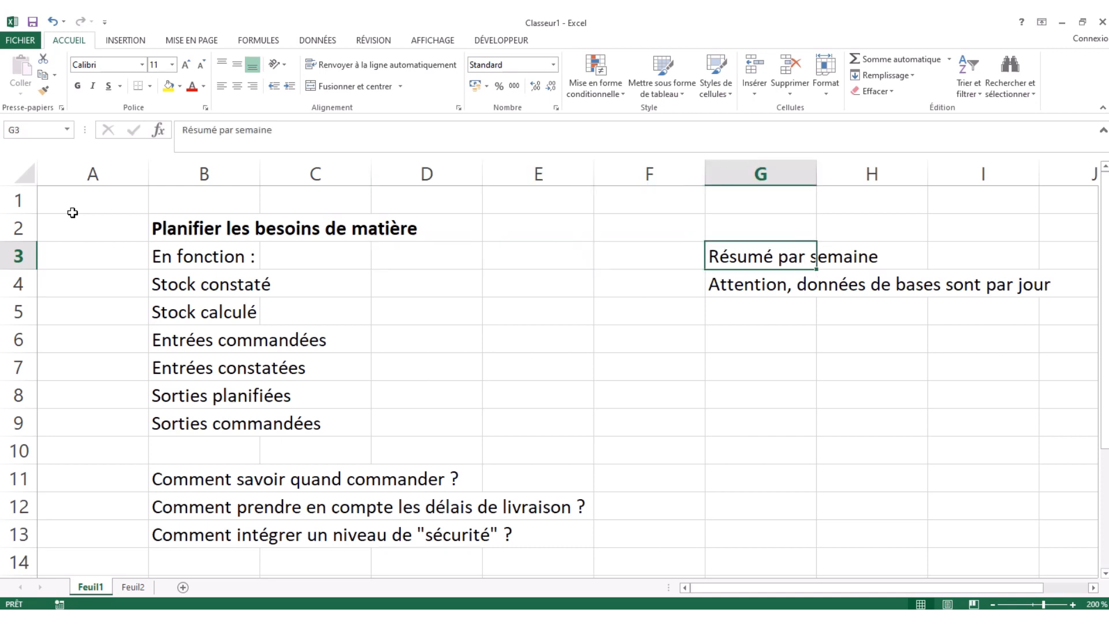
{"action": "key", "text": "Down"}
{"action": "key", "text": "Down"}
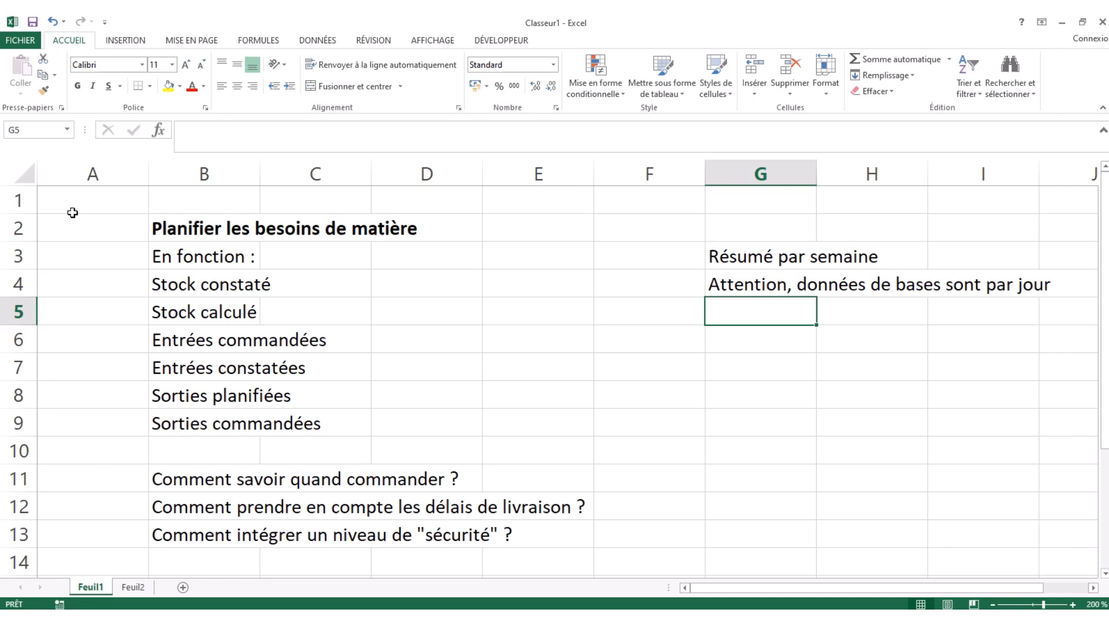
On sheet Feuil2, enter the label "Semaine" in A3 and the week number 12 in B3.
{"action": "left_click", "coordinate": [136, 588]}
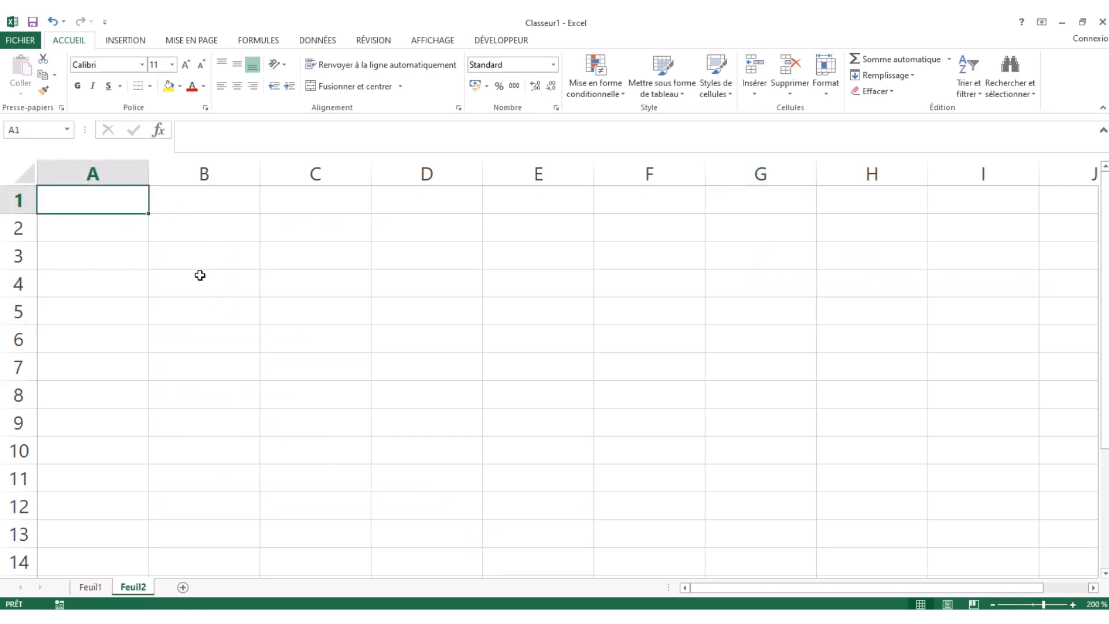
{"action": "left_click", "coordinate": [124, 263]}
{"action": "type", "text": "Semaine"}
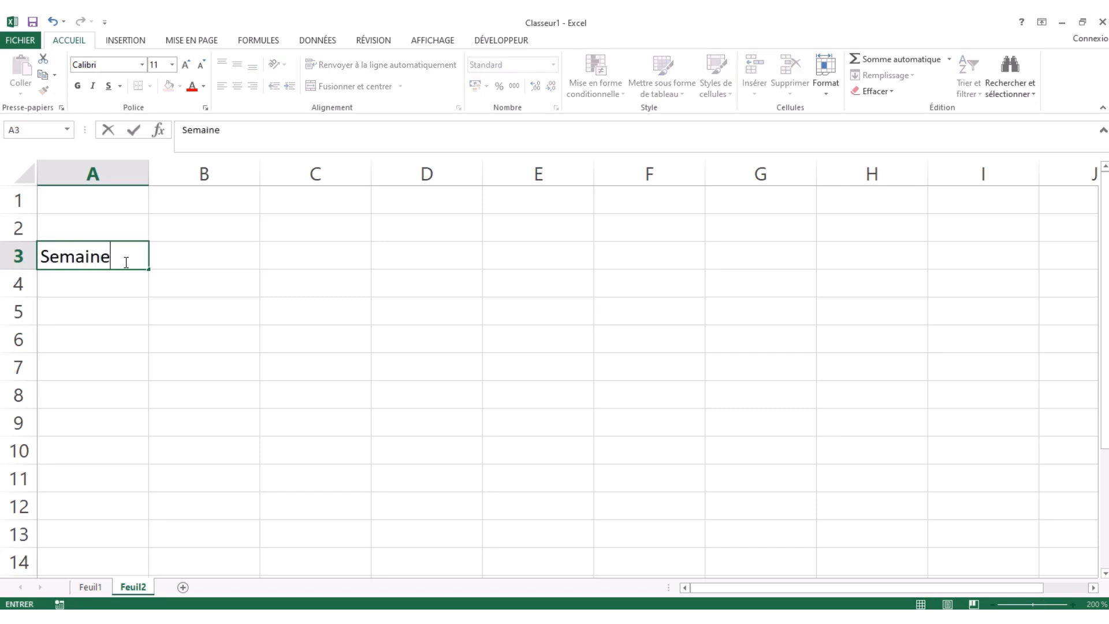
{"action": "key", "text": "Tab"}
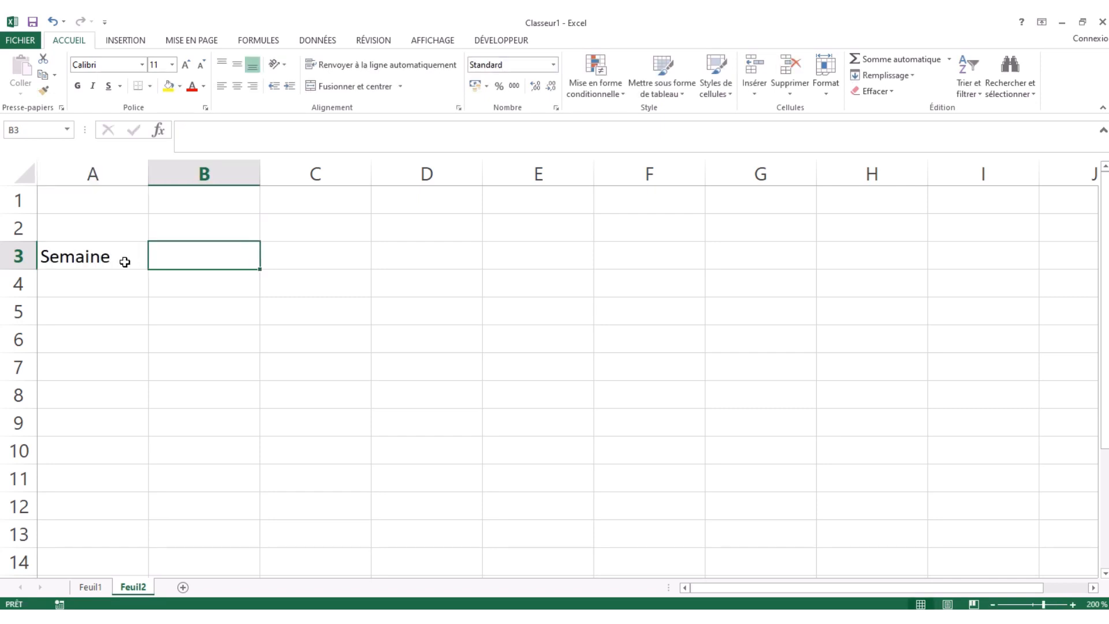
{"action": "type", "text": "12"}
{"action": "key", "text": "Tab"}
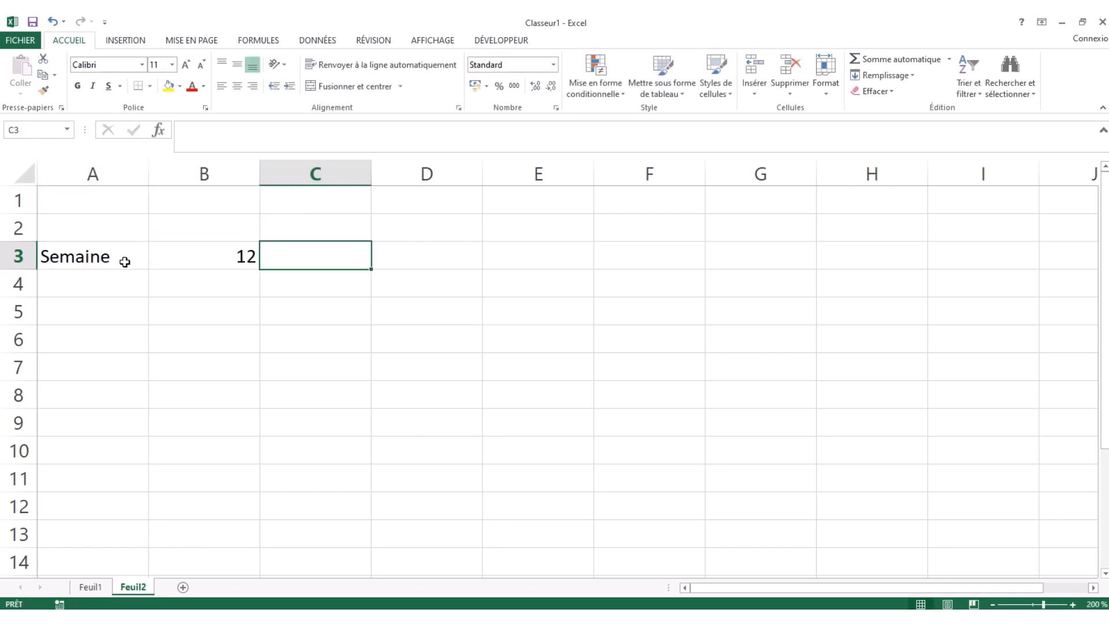
Enter the labels "Date de début" in A1 and "Date de fin" in A2, and widen column A to fit them.
{"action": "key", "text": "Left"}
{"action": "key", "text": "Up"}
{"action": "key", "text": "Up"}
{"action": "key", "text": "Left"}
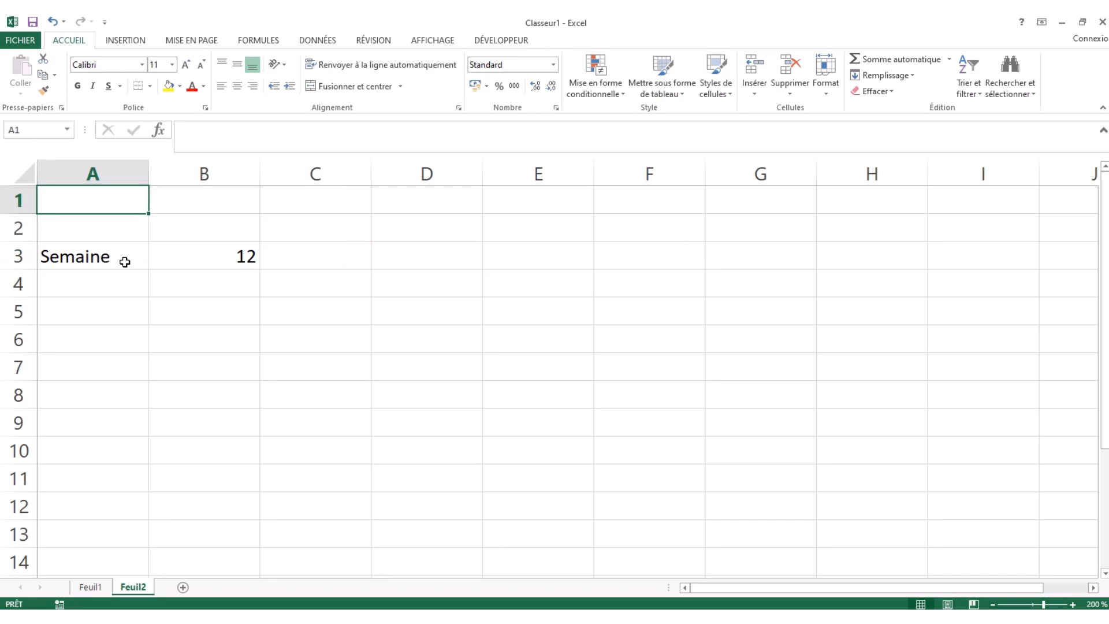
{"action": "type", "text": "Date"}
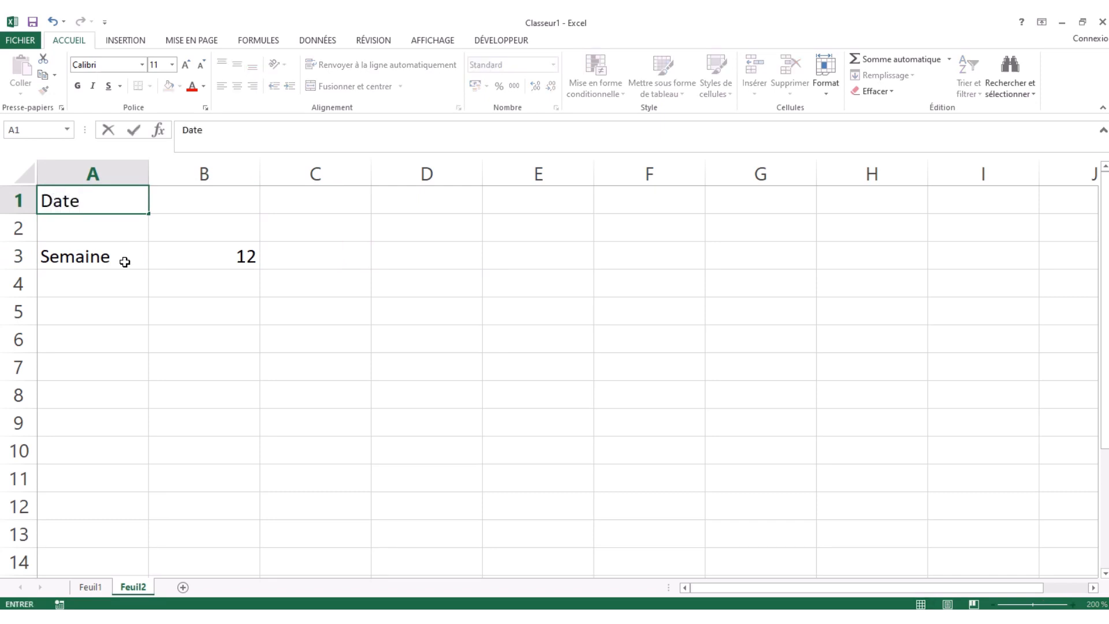
{"action": "type", "text": " de début"}
{"action": "key", "text": "Return"}
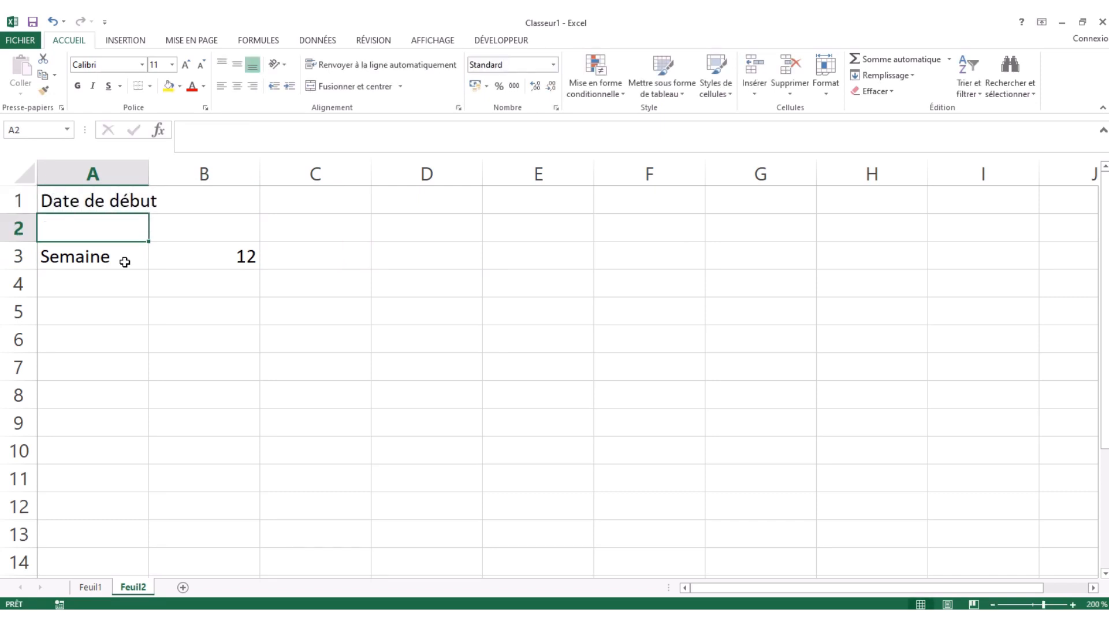
{"action": "type", "text": "Date de fin"}
{"action": "key", "text": "Tab"}
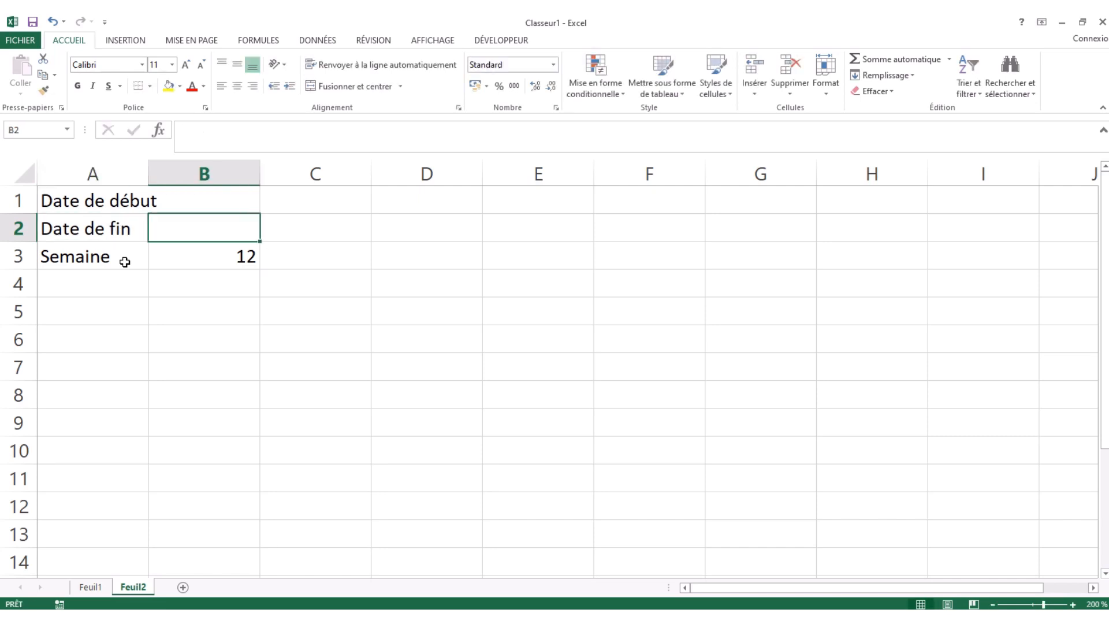
{"action": "key", "text": "Up"}
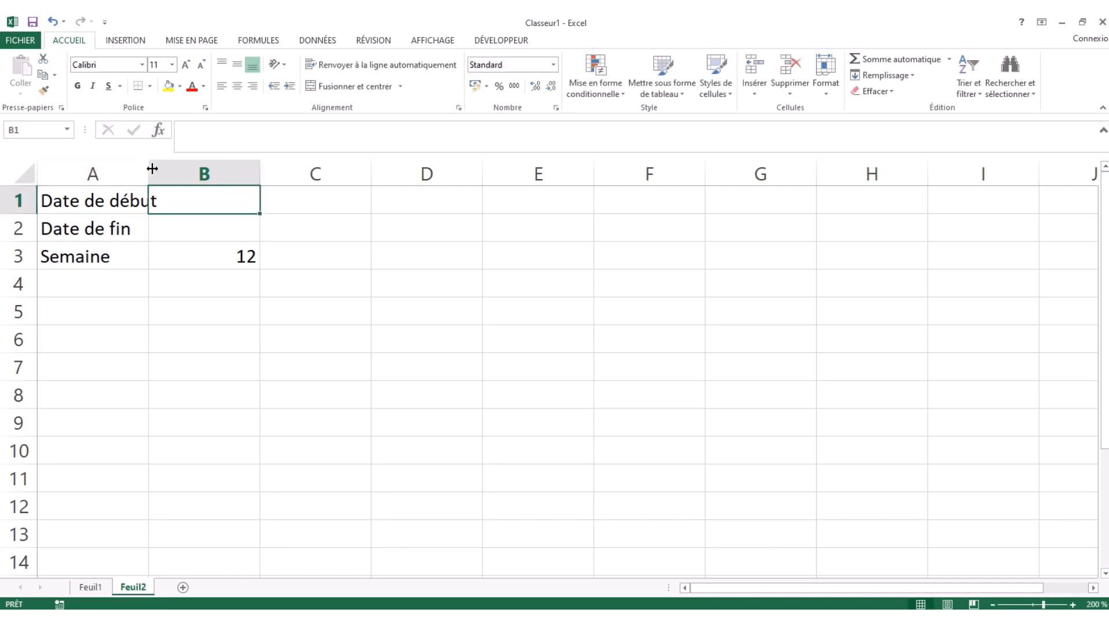
{"action": "left_click_drag", "start_coordinate": [151, 168], "coordinate": [176, 168]}
Examine the start date, end date and week fields on Feuil2 against the weekly summary notes on Feuil1.
{"action": "left_click", "coordinate": [227, 276]}
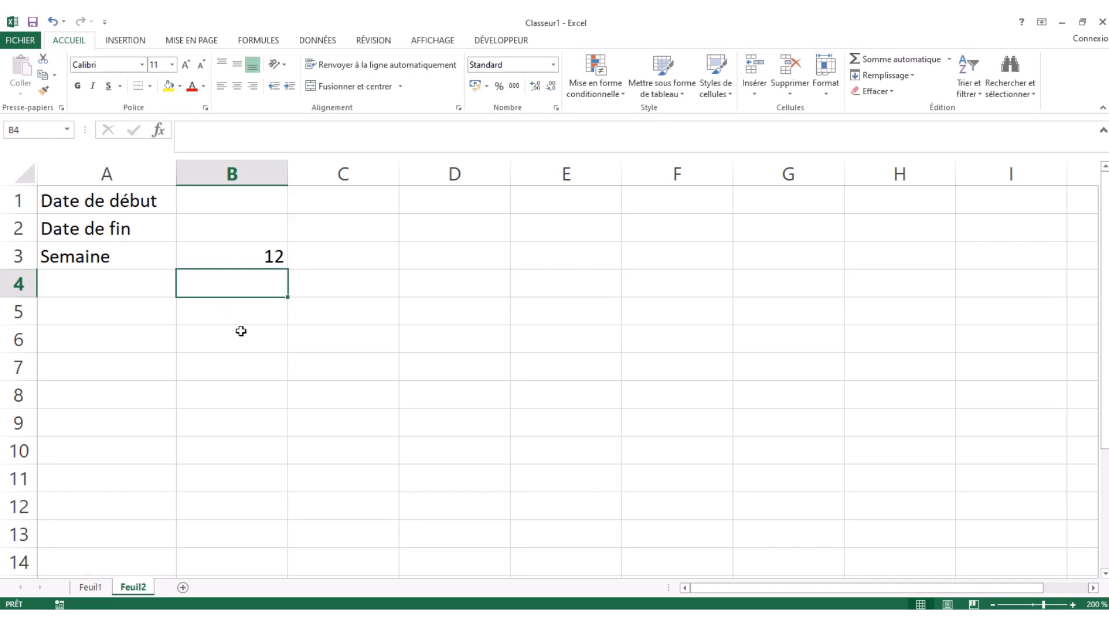
{"action": "left_click", "coordinate": [250, 312]}
{"action": "left_click", "coordinate": [236, 280]}
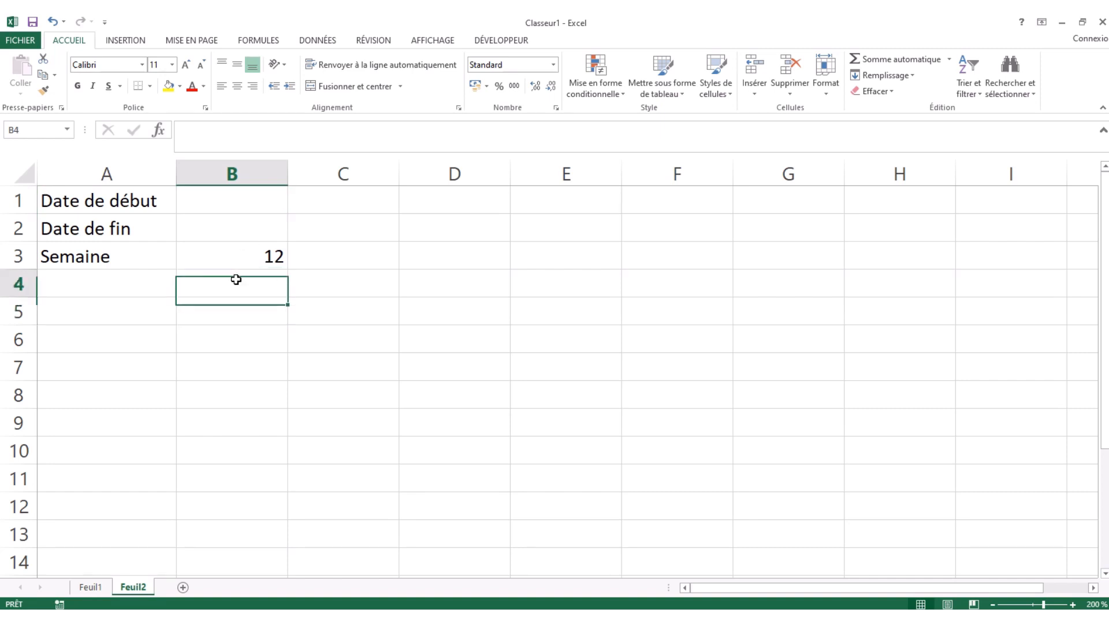
{"action": "left_click", "coordinate": [230, 198]}
{"action": "left_click", "coordinate": [244, 231]}
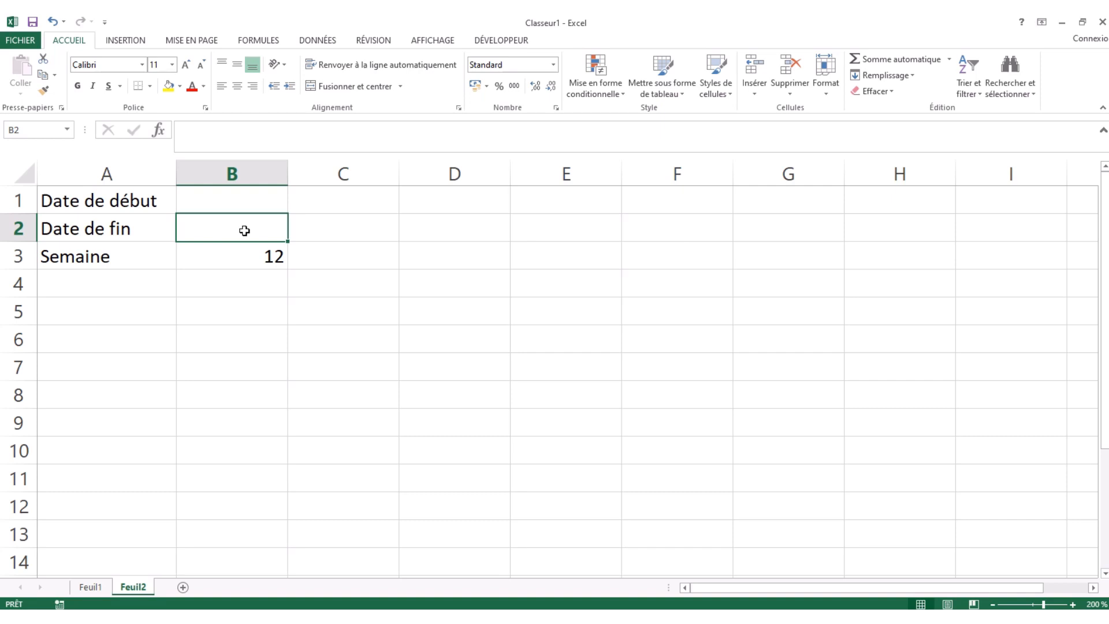
{"action": "left_click", "coordinate": [235, 254]}
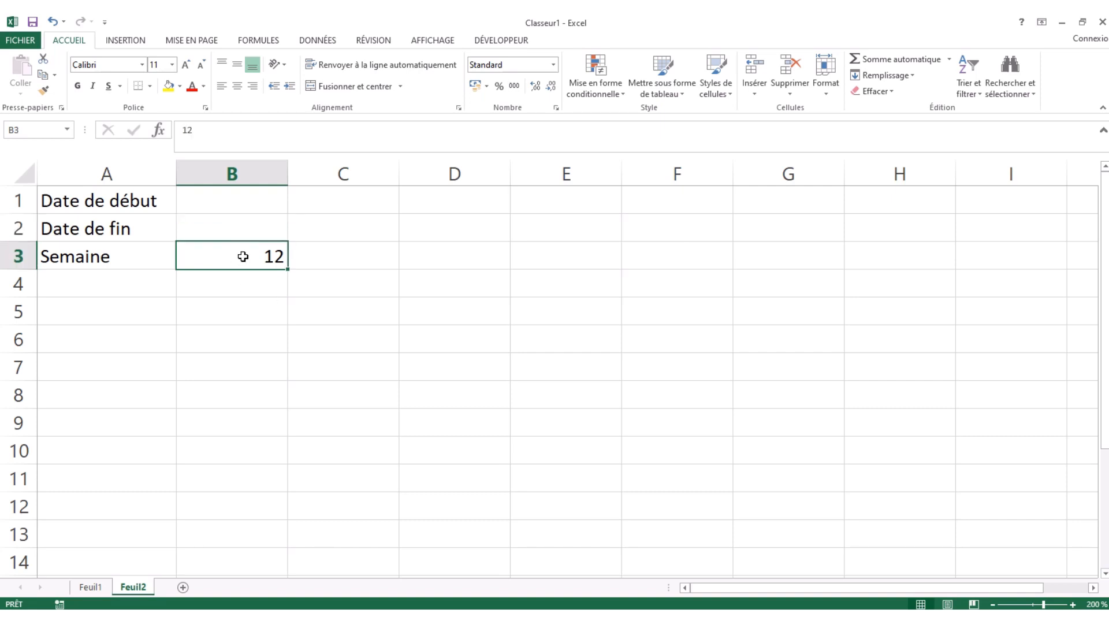
{"action": "key", "text": "Left"}
{"action": "left_click", "coordinate": [254, 286]}
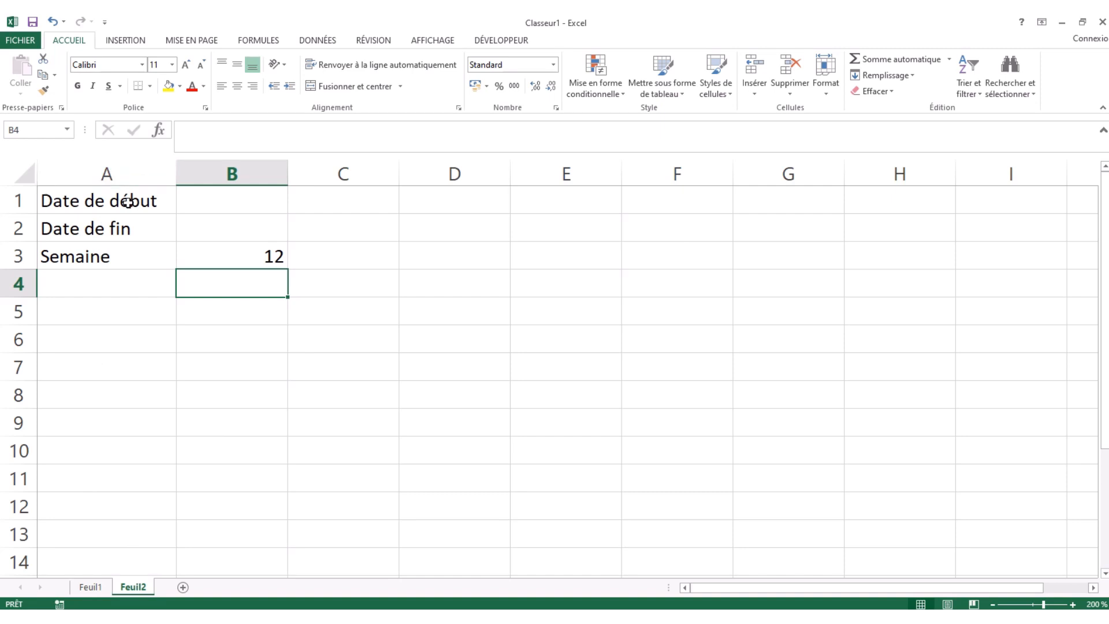
{"action": "left_click_drag", "start_coordinate": [127, 201], "coordinate": [123, 260]}
{"action": "left_click", "coordinate": [112, 291]}
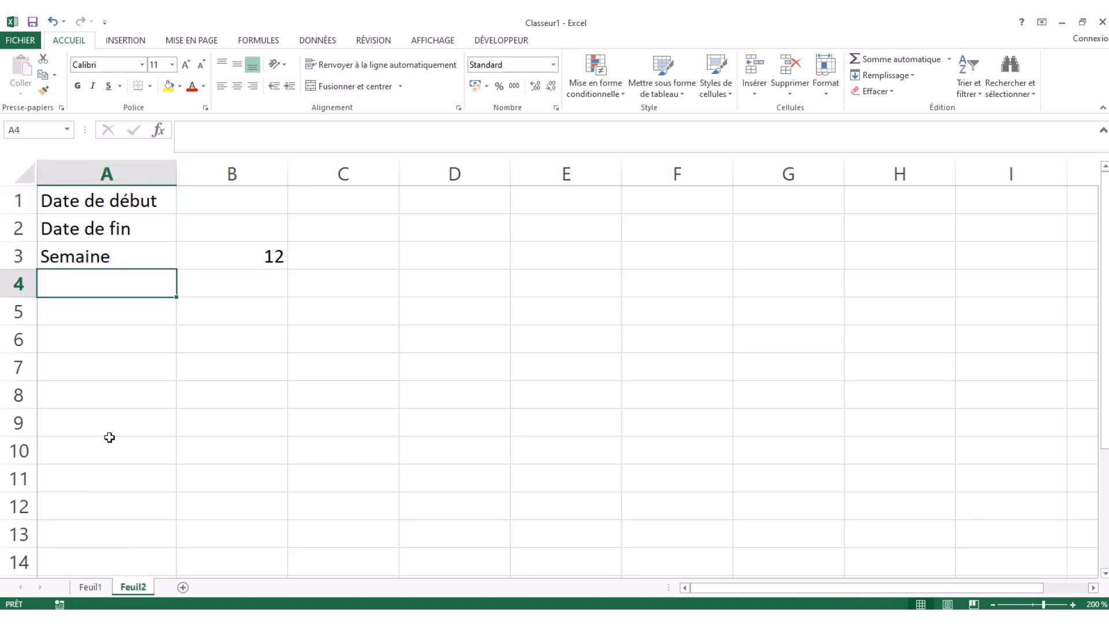
{"action": "left_click", "coordinate": [98, 586]}
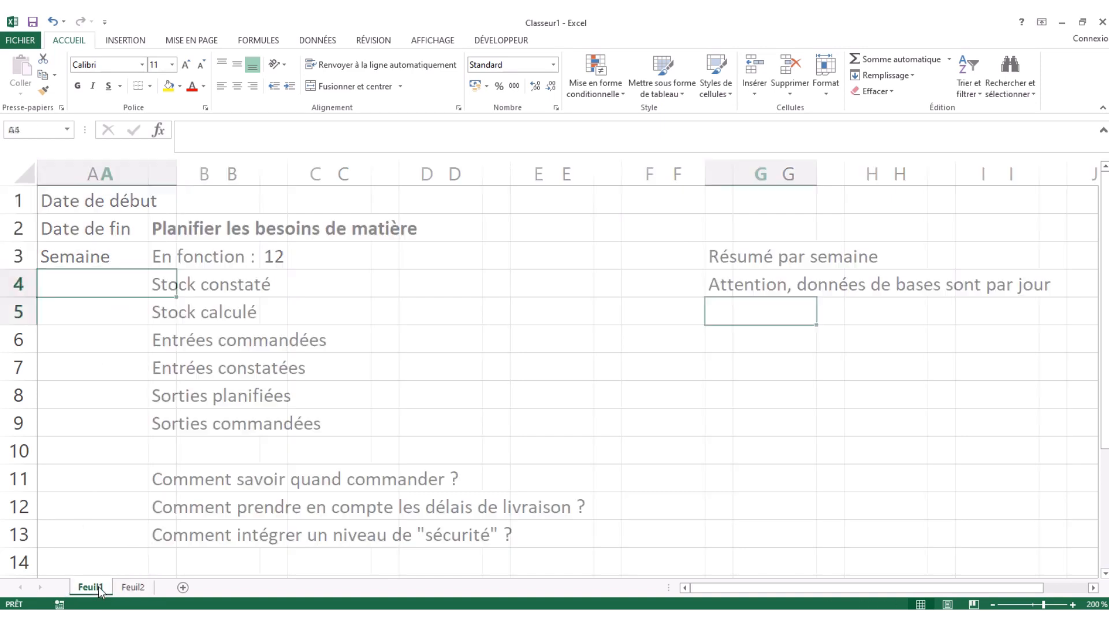
{"action": "left_click", "coordinate": [758, 256]}
{"action": "left_click", "coordinate": [746, 314]}
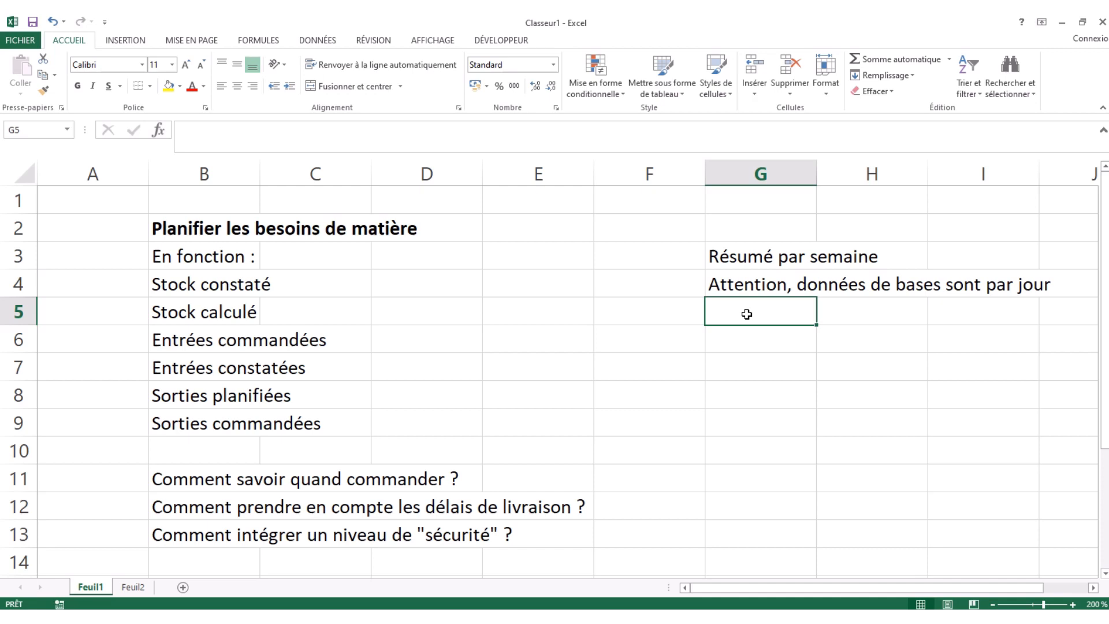
{"action": "left_click", "coordinate": [138, 586]}
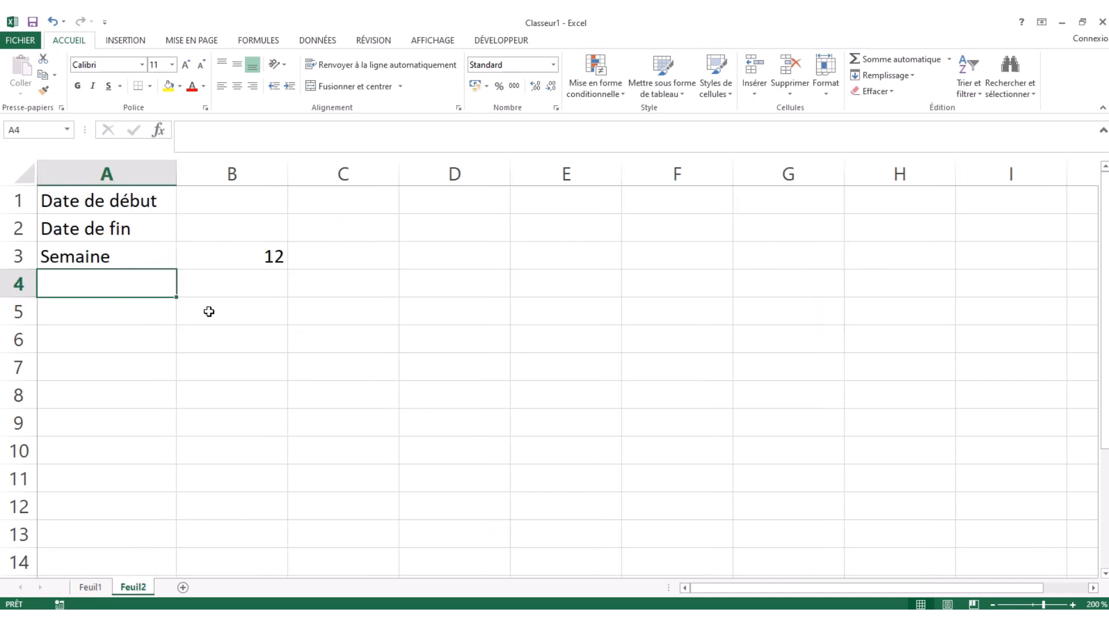
Copy the six stock, inflow and outflow labels from Feuil1 B4:B9 into Feuil2 from A4 down, and widen column A to fit.
{"action": "left_click", "coordinate": [91, 587]}
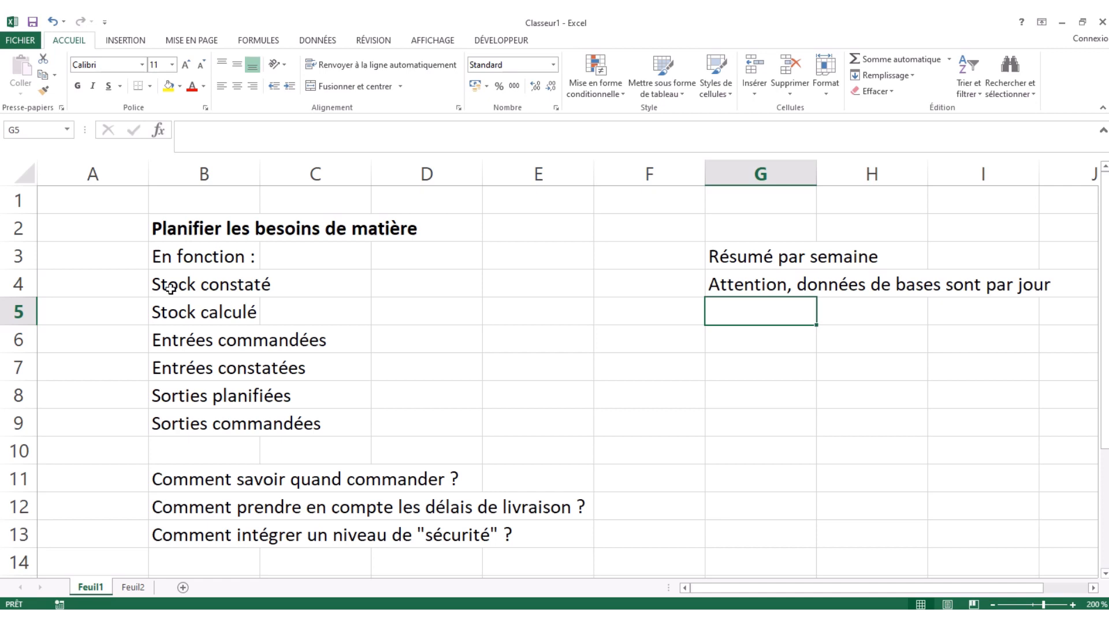
{"action": "left_click_drag", "start_coordinate": [171, 286], "coordinate": [171, 411]}
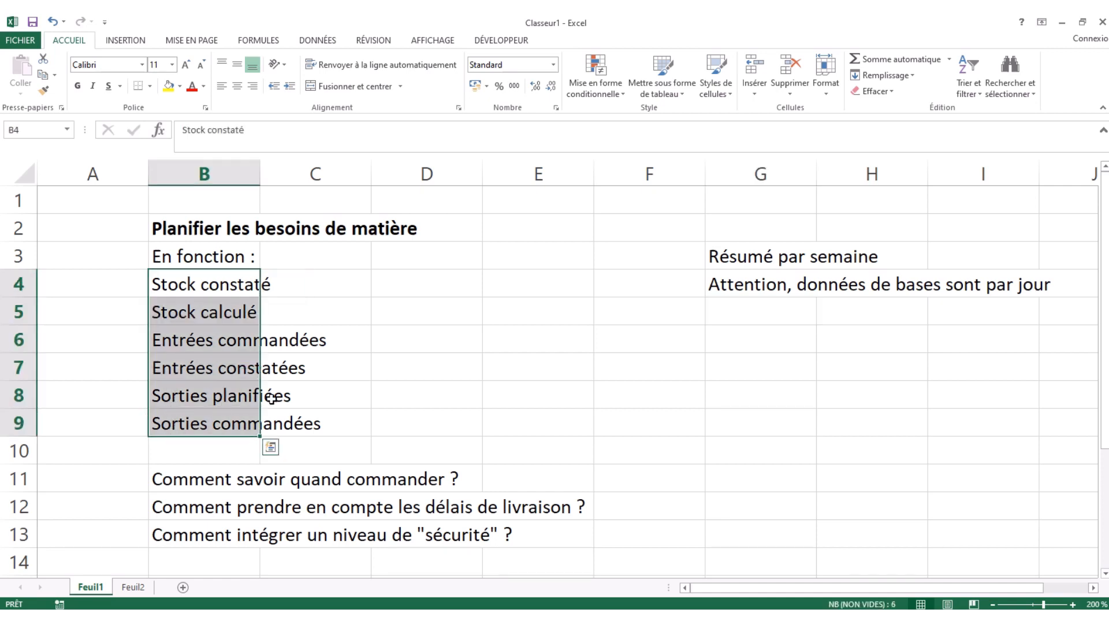
{"action": "key", "text": "ctrl+c"}
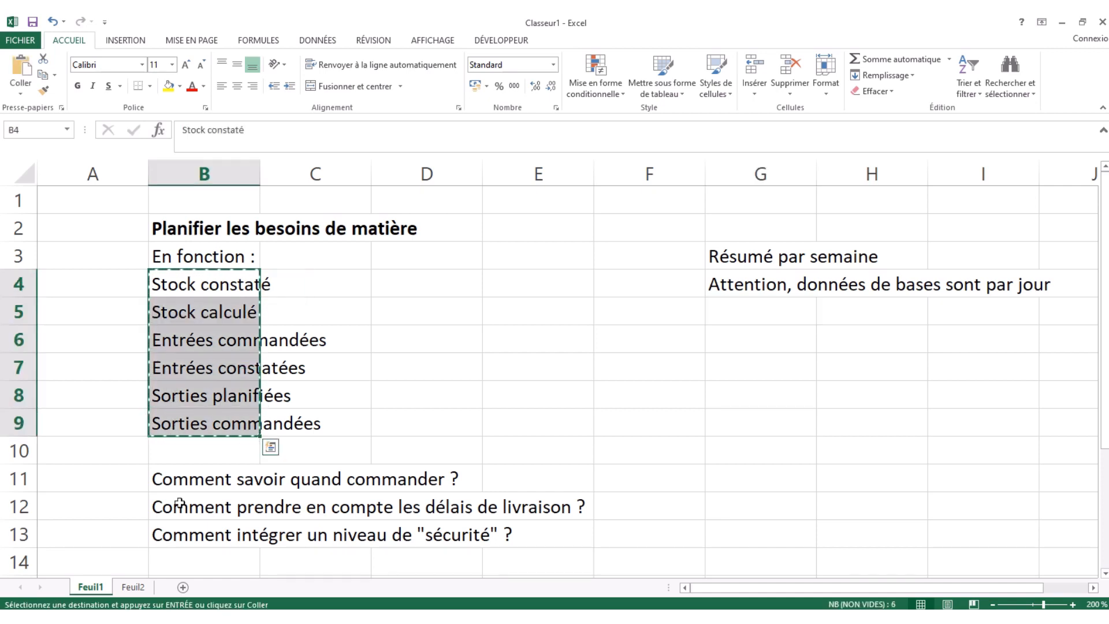
{"action": "left_click", "coordinate": [132, 587]}
{"action": "key", "text": "ctrl+v"}
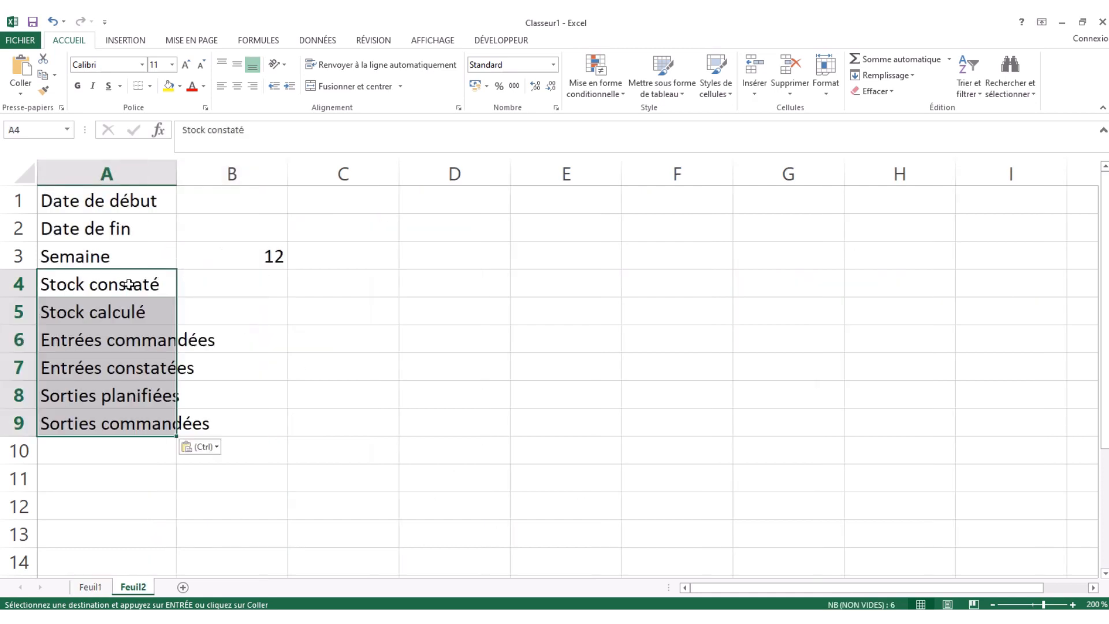
{"action": "left_click", "coordinate": [227, 283]}
{"action": "left_click_drag", "start_coordinate": [182, 182], "coordinate": [246, 176]}
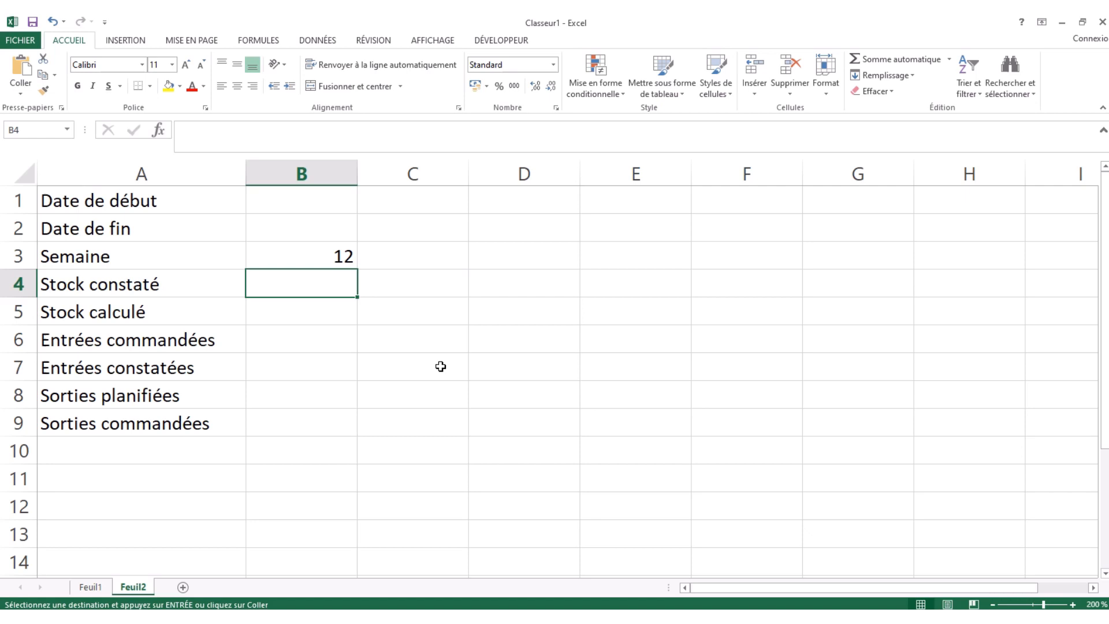
In B5, begin a SI formula that tests whether B4 is not empty (B4<>"") and returns B4 if true.
{"action": "left_click", "coordinate": [298, 309]}
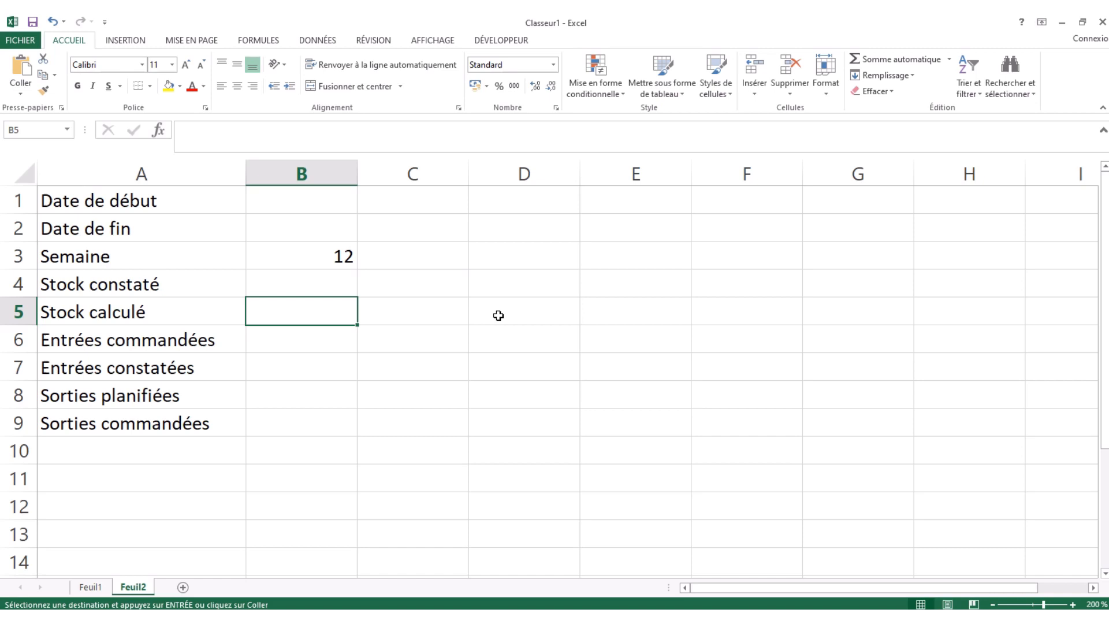
{"action": "type", "text": "=SI"}
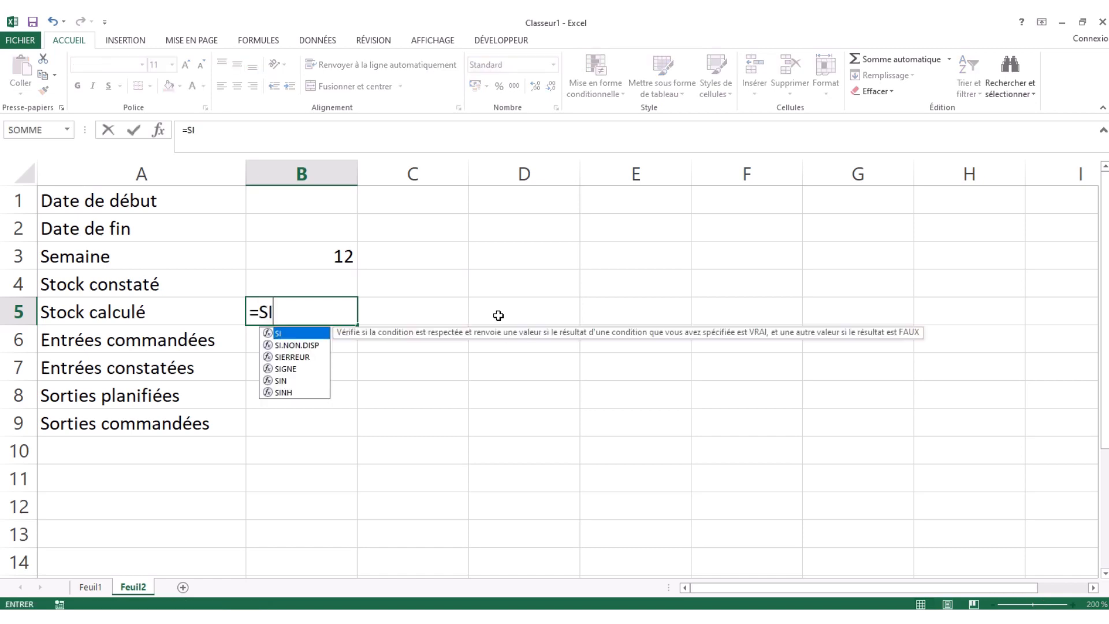
{"action": "type", "text": "("}
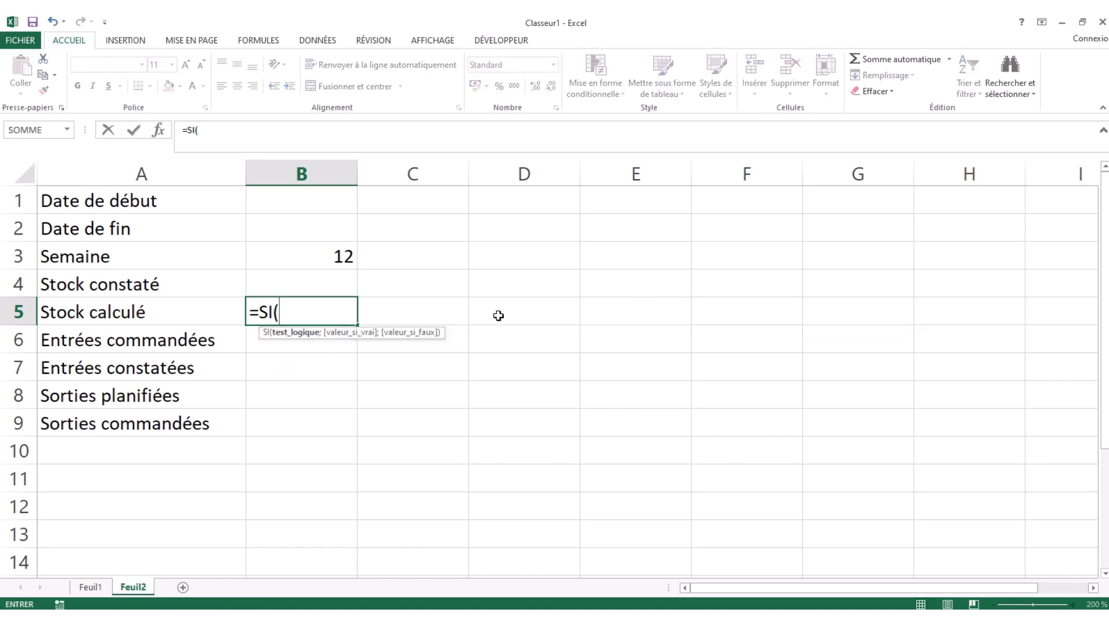
{"action": "left_click", "coordinate": [306, 287]}
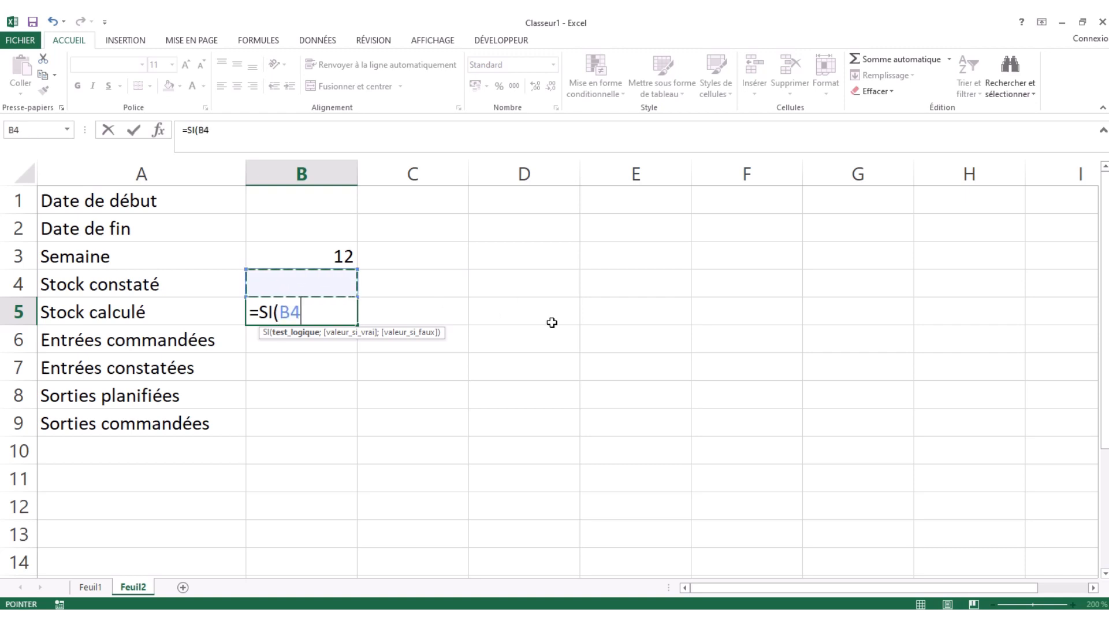
{"action": "type", "text": "<>\"\""}
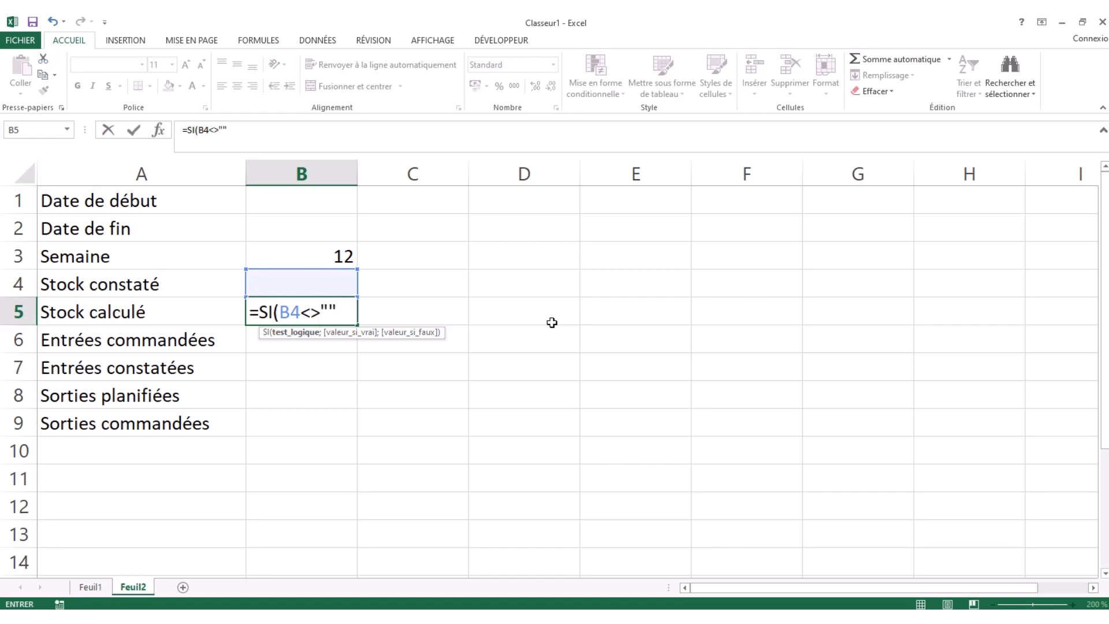
{"action": "type", "text": ";"}
{"action": "left_click", "coordinate": [302, 277]}
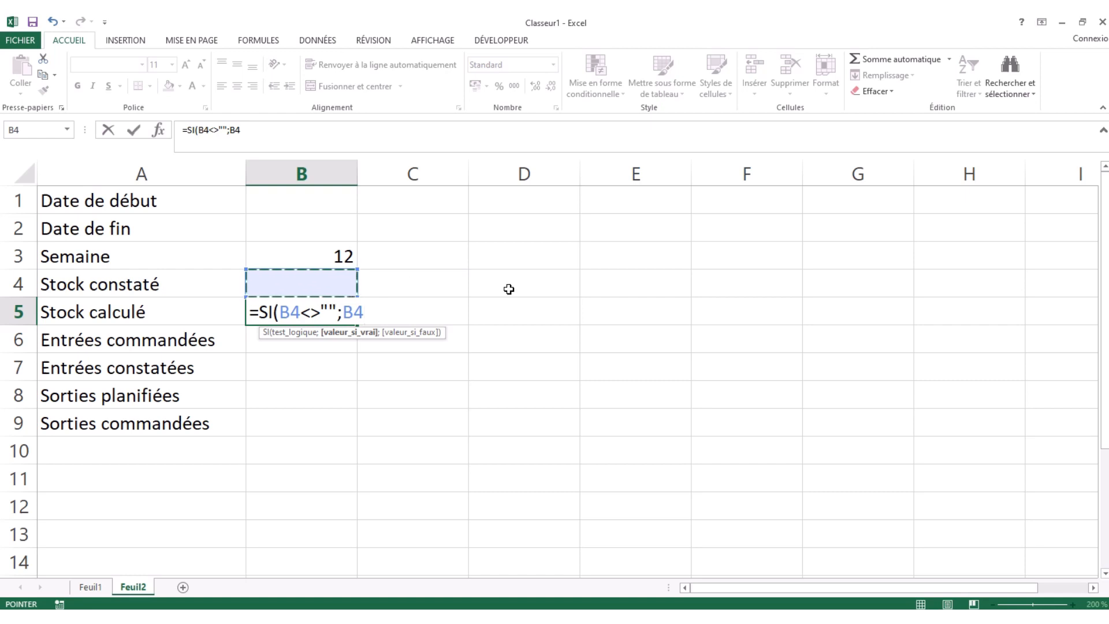
{"action": "type", "text": ";"}
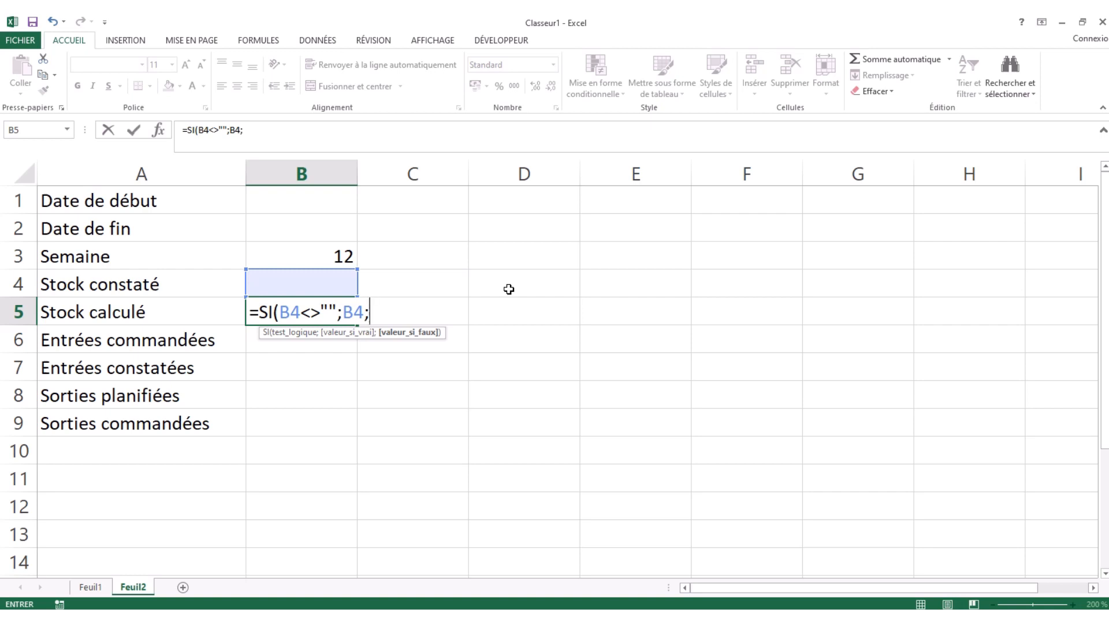
Complete the SI formula in B5 with the value-if-false expression A5+B6+B7-B8-B9.
{"action": "left_click", "coordinate": [198, 316]}
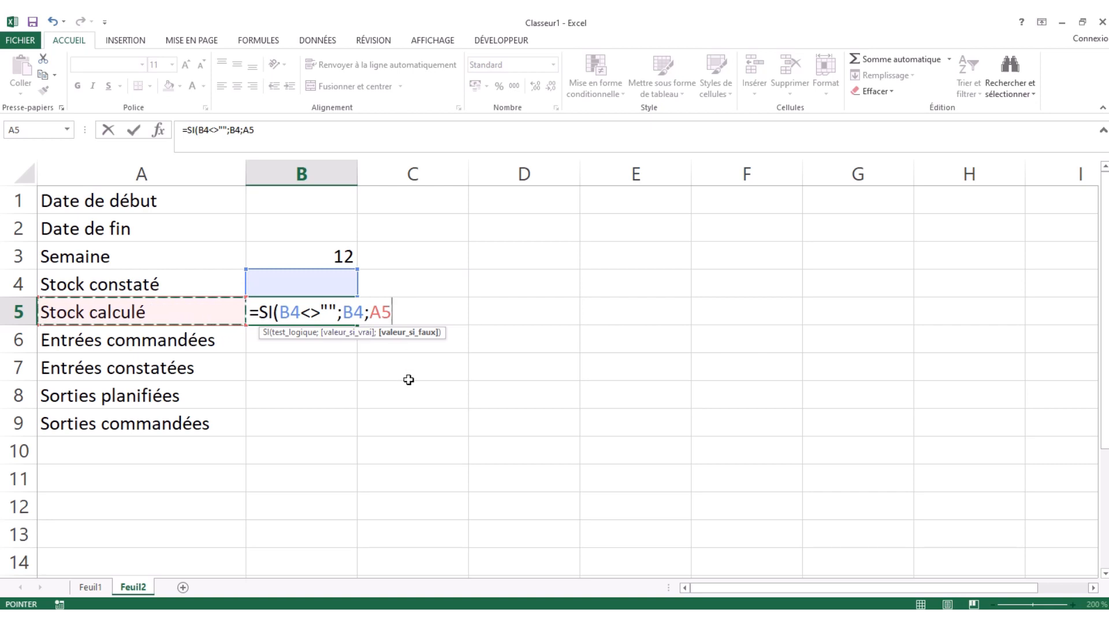
{"action": "type", "text": "+"}
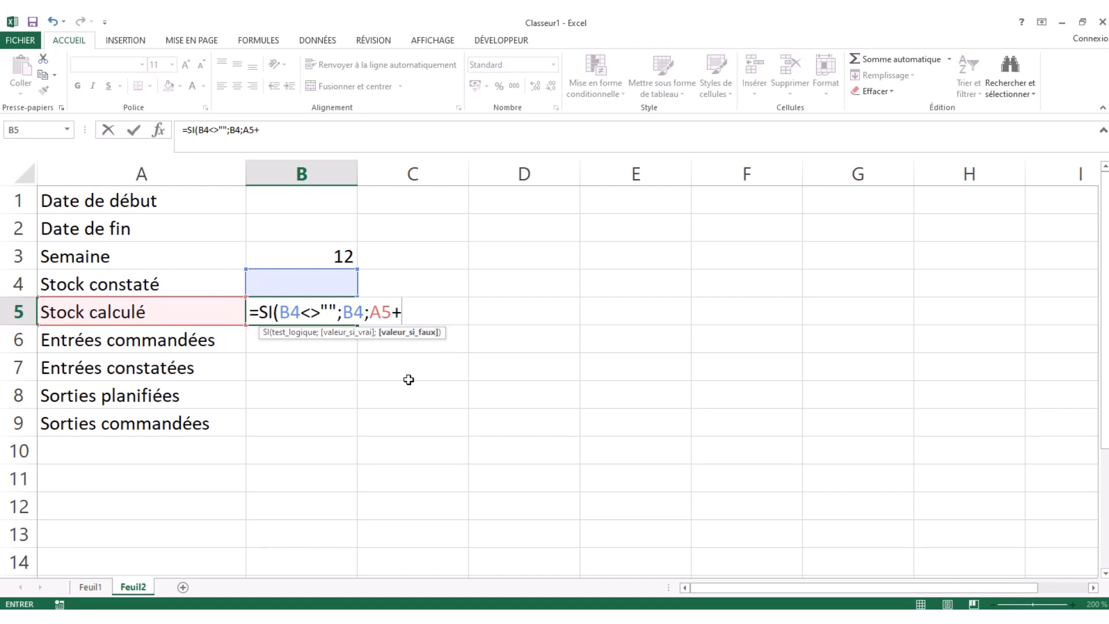
{"action": "left_click", "coordinate": [320, 351]}
{"action": "type", "text": "+"}
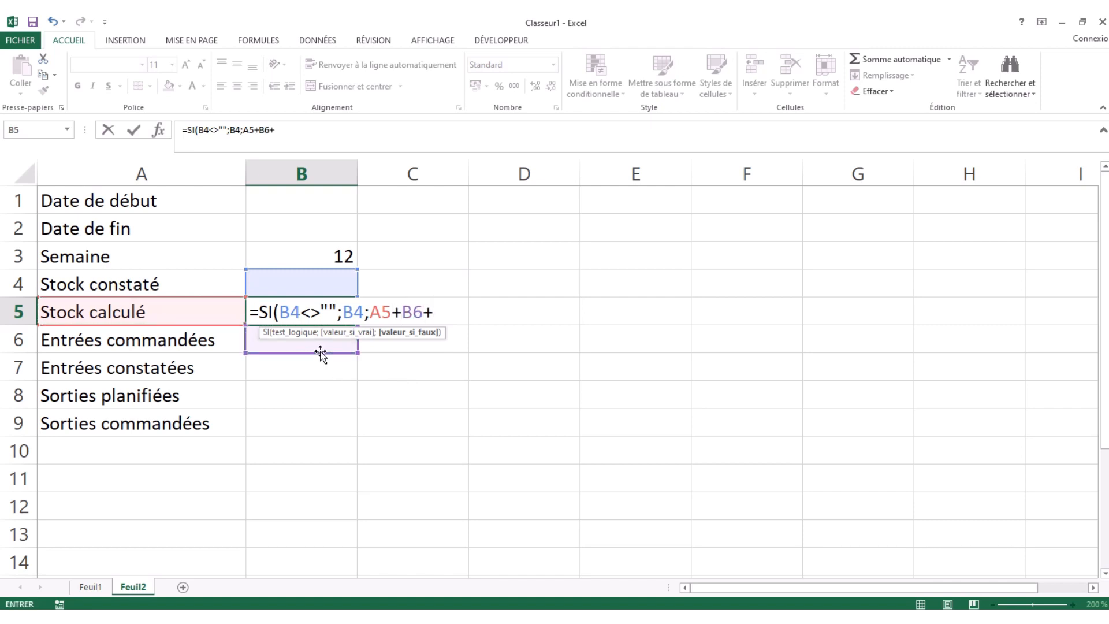
{"action": "left_click", "coordinate": [300, 373]}
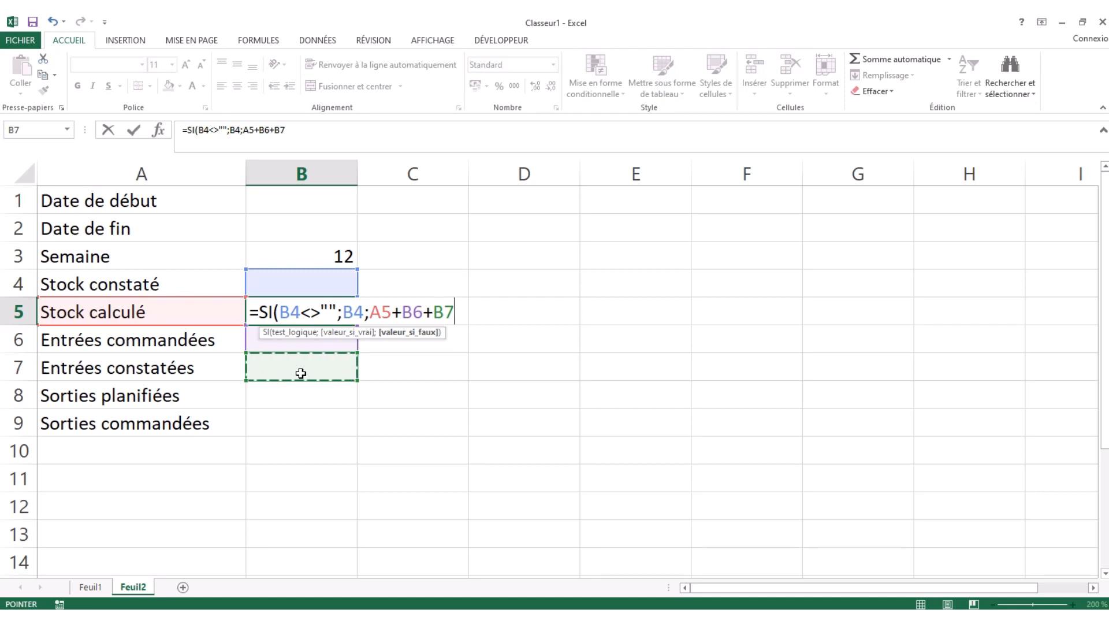
{"action": "type", "text": "-"}
{"action": "left_click", "coordinate": [291, 401]}
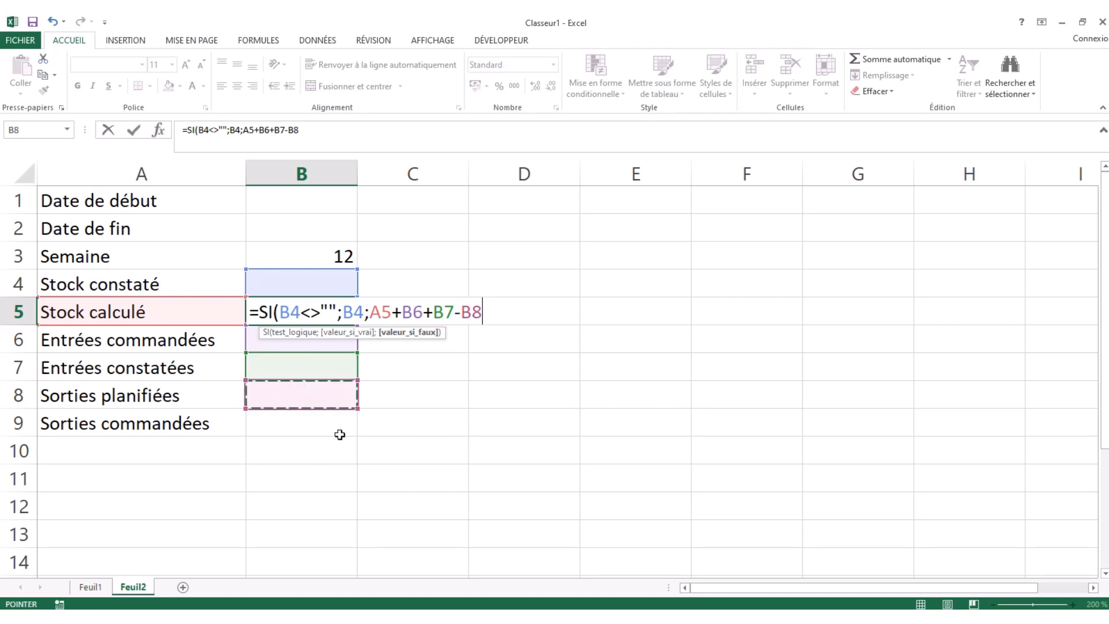
{"action": "type", "text": "-"}
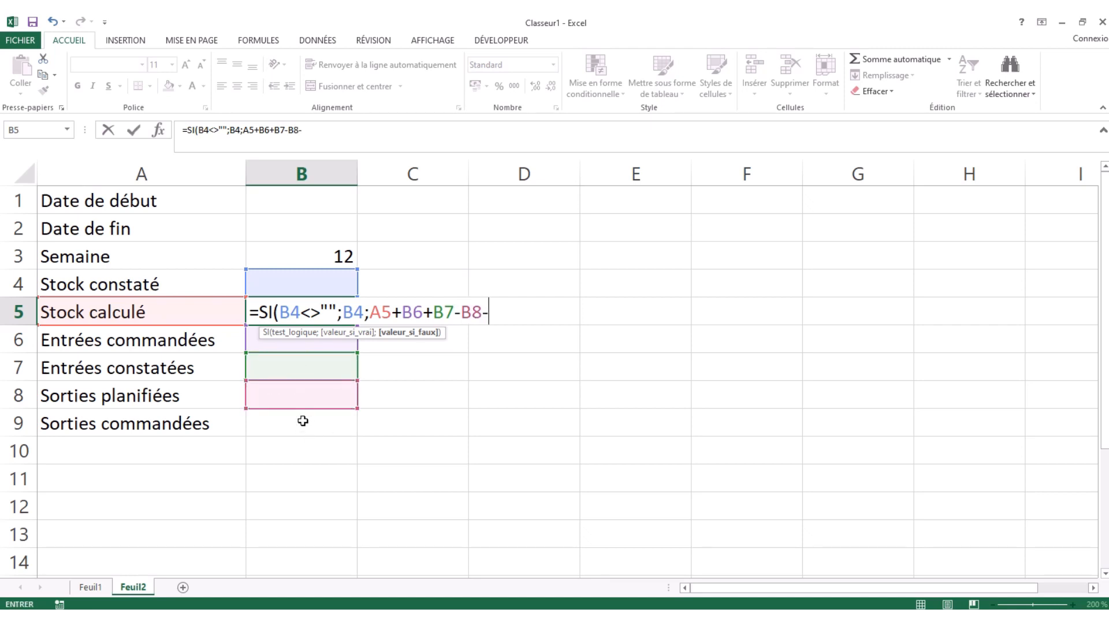
{"action": "left_click", "coordinate": [303, 421]}
{"action": "type", "text": ")"}
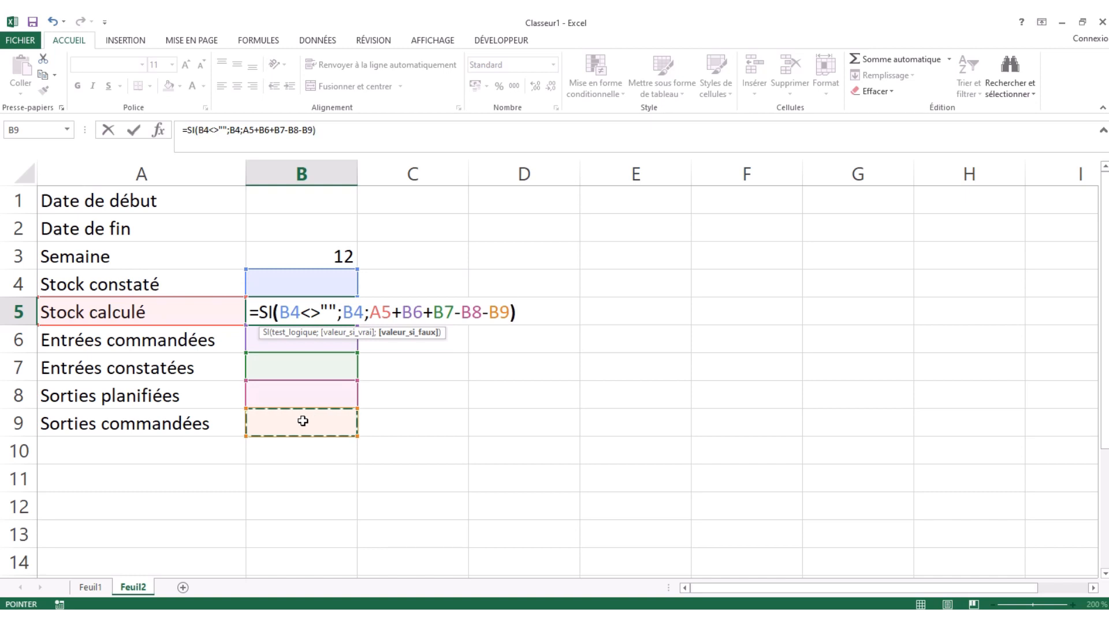
{"action": "key", "text": "Return"}
{"action": "key", "text": "Up"}
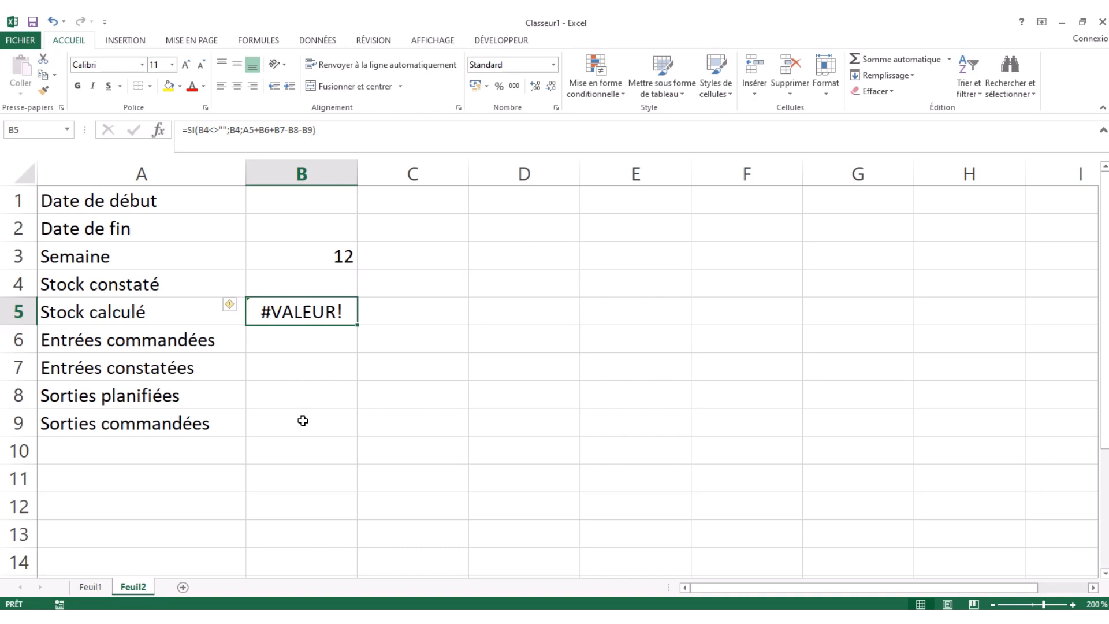
{"action": "left_click", "coordinate": [284, 166]}
{"action": "left_click", "coordinate": [310, 352]}
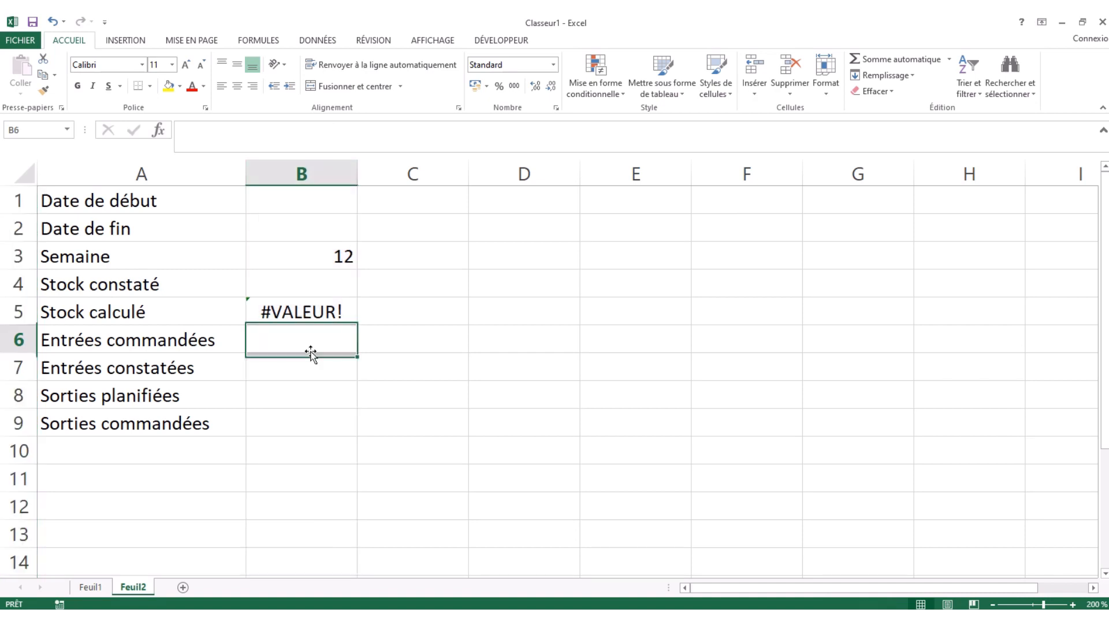
{"action": "left_click", "coordinate": [269, 309]}
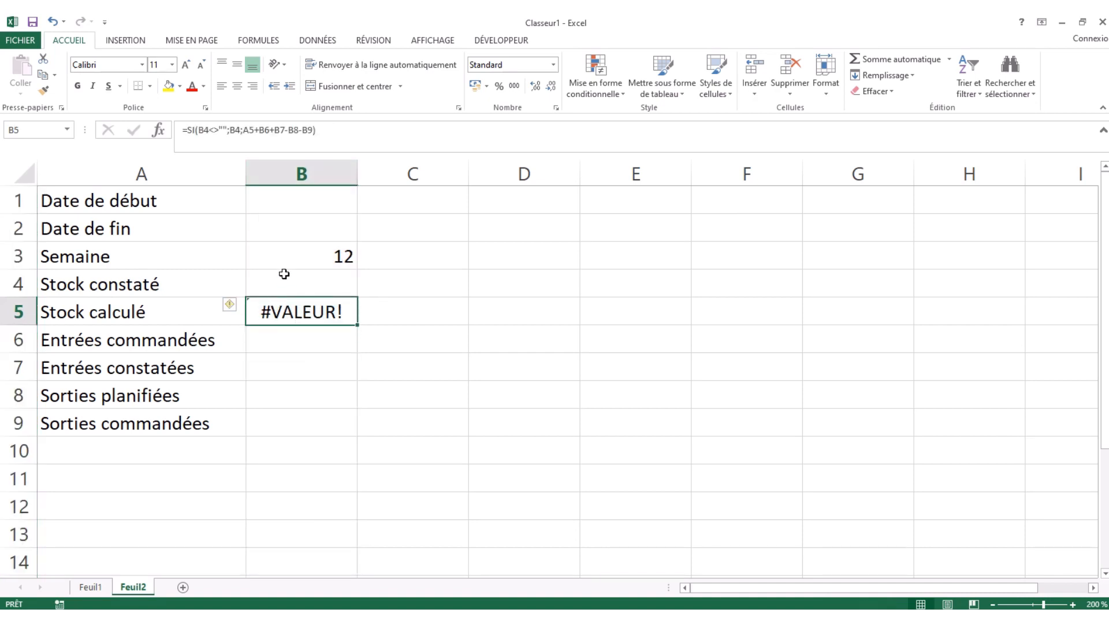
Set the week number in B3 to 30.
{"action": "left_click", "coordinate": [309, 258]}
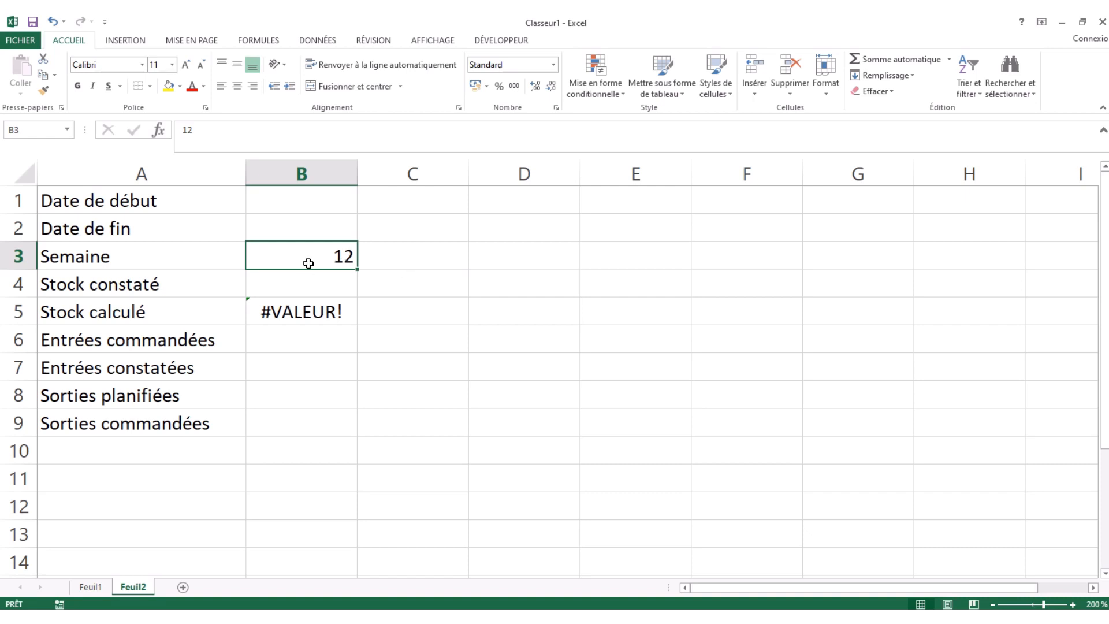
{"action": "type", "text": "30"}
{"action": "key", "text": "Return"}
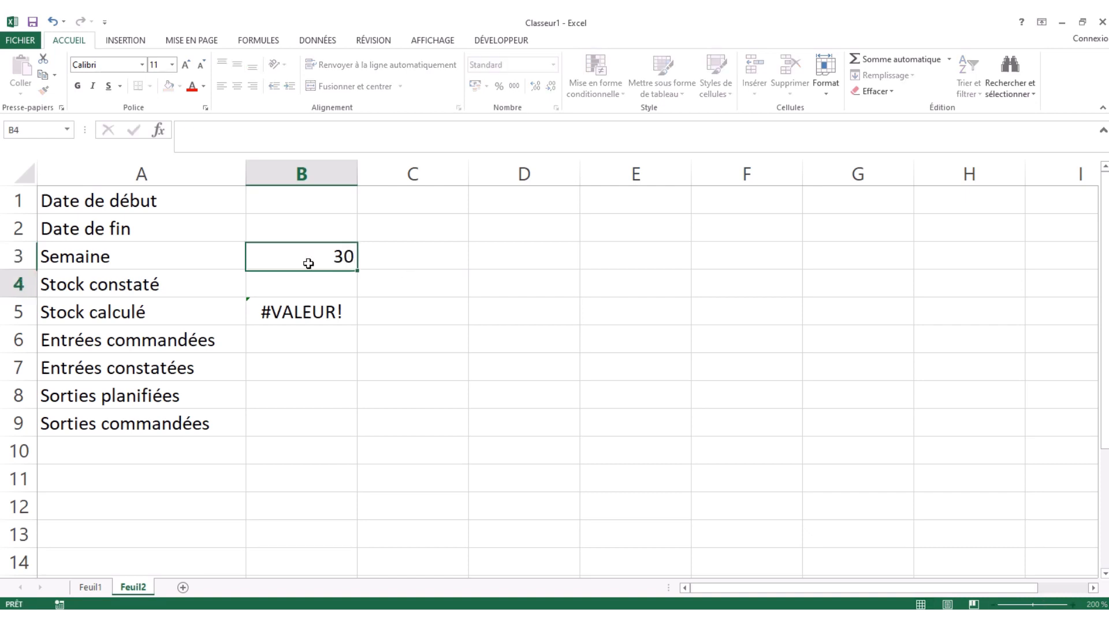
Examine the week 30 cell and its neighbours in the Semaine and Stock constaté rows, including the label column before it.
{"action": "left_click", "coordinate": [308, 264]}
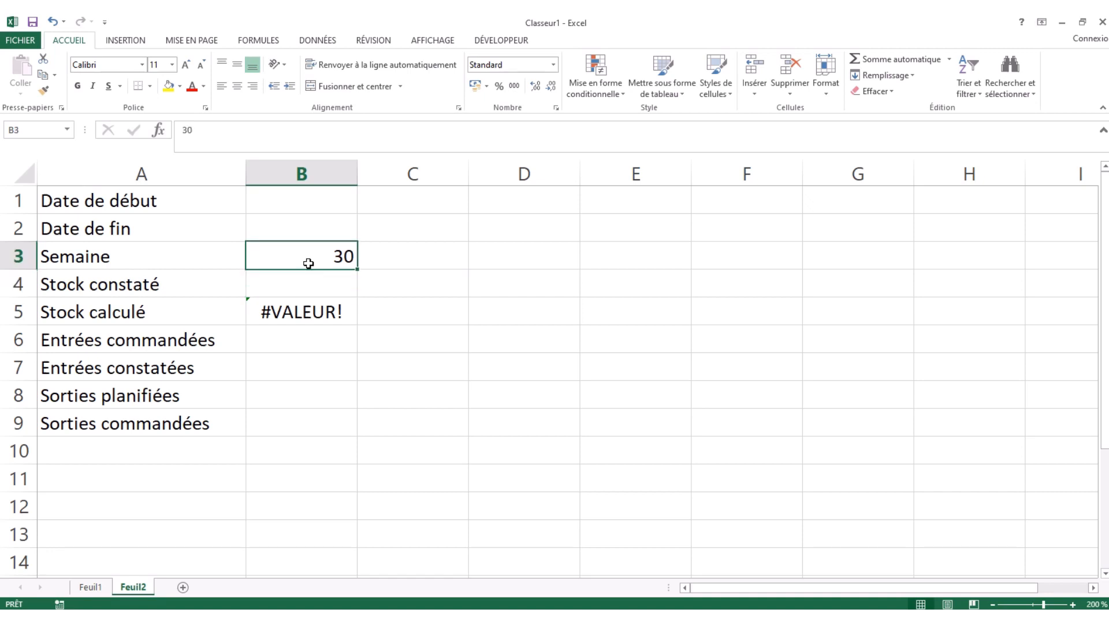
{"action": "key", "text": "Left"}
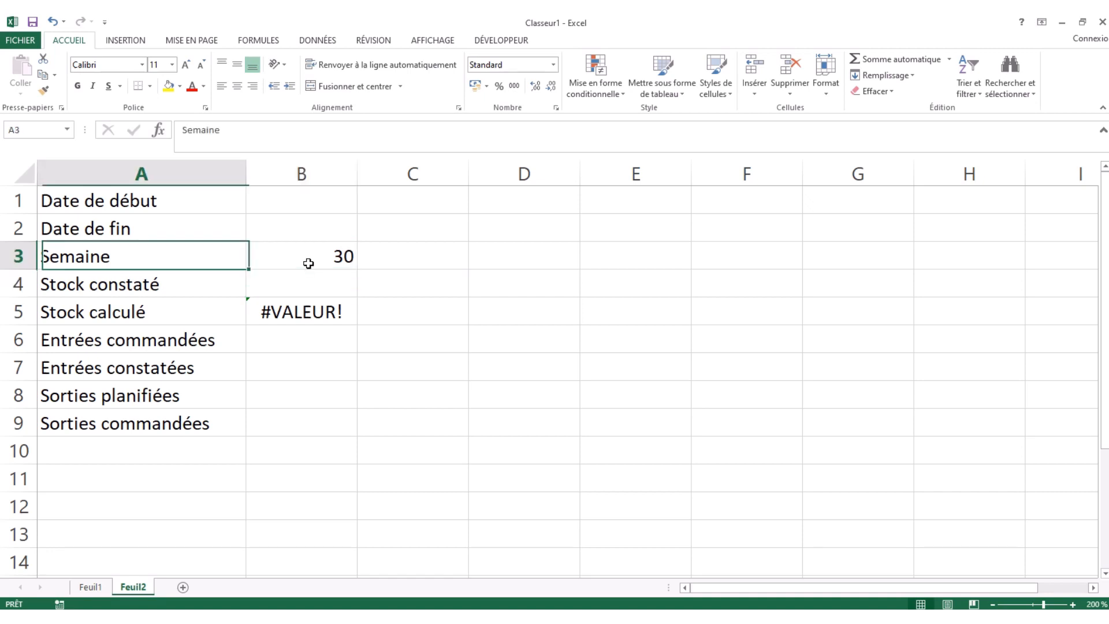
{"action": "key", "text": "Right"}
{"action": "key", "text": "Right"}
{"action": "key", "text": "Left"}
{"action": "key", "text": "Left"}
{"action": "key", "text": "Right"}
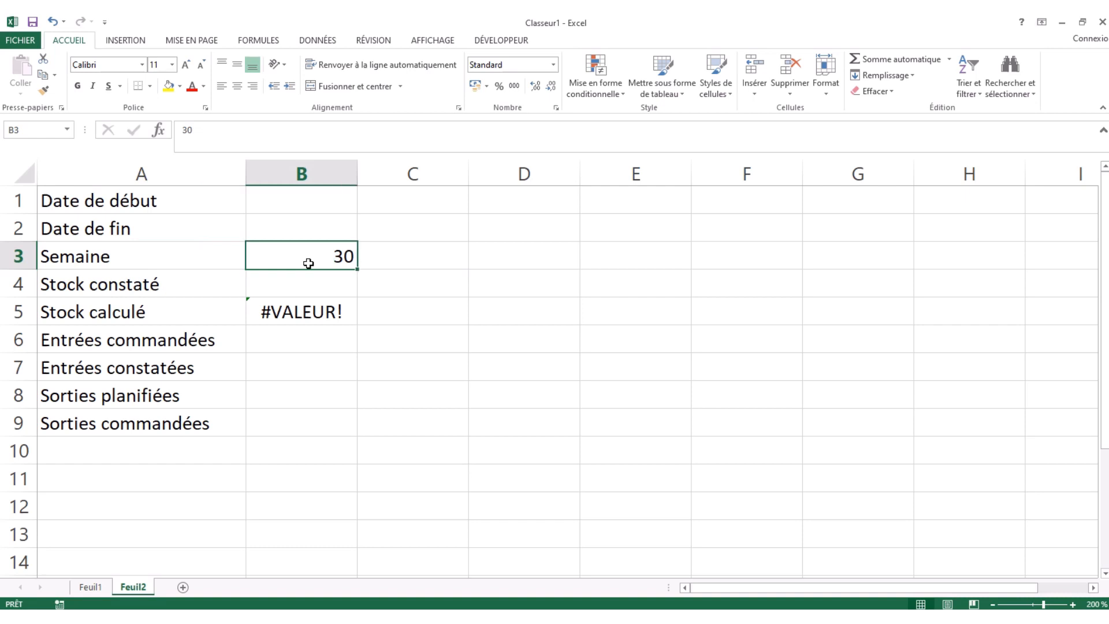
{"action": "key", "text": "Down"}
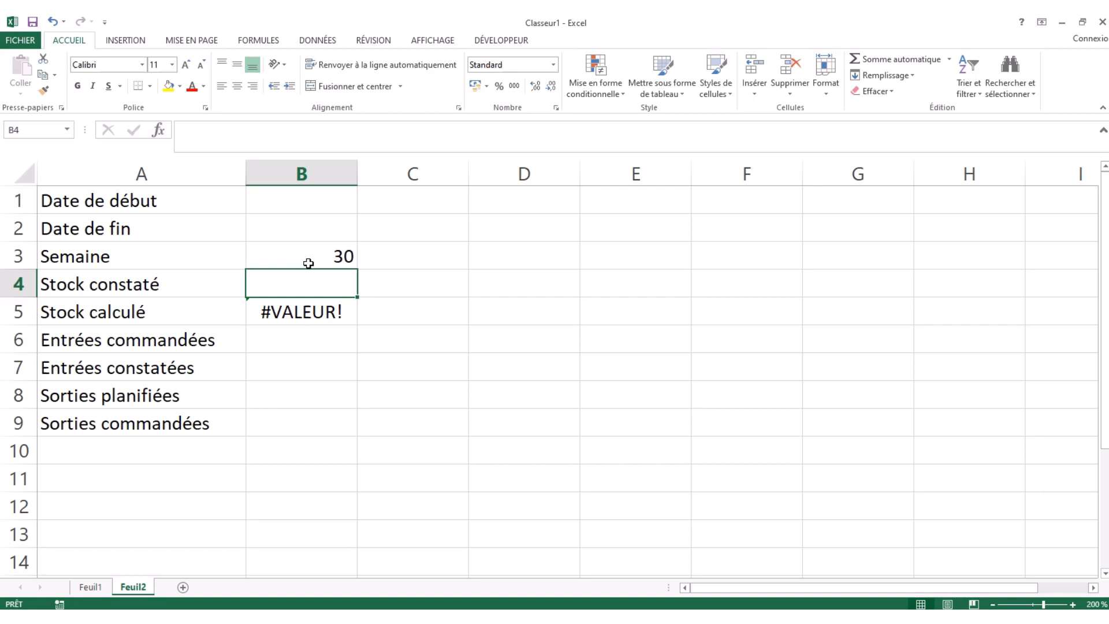
{"action": "key", "text": "Left"}
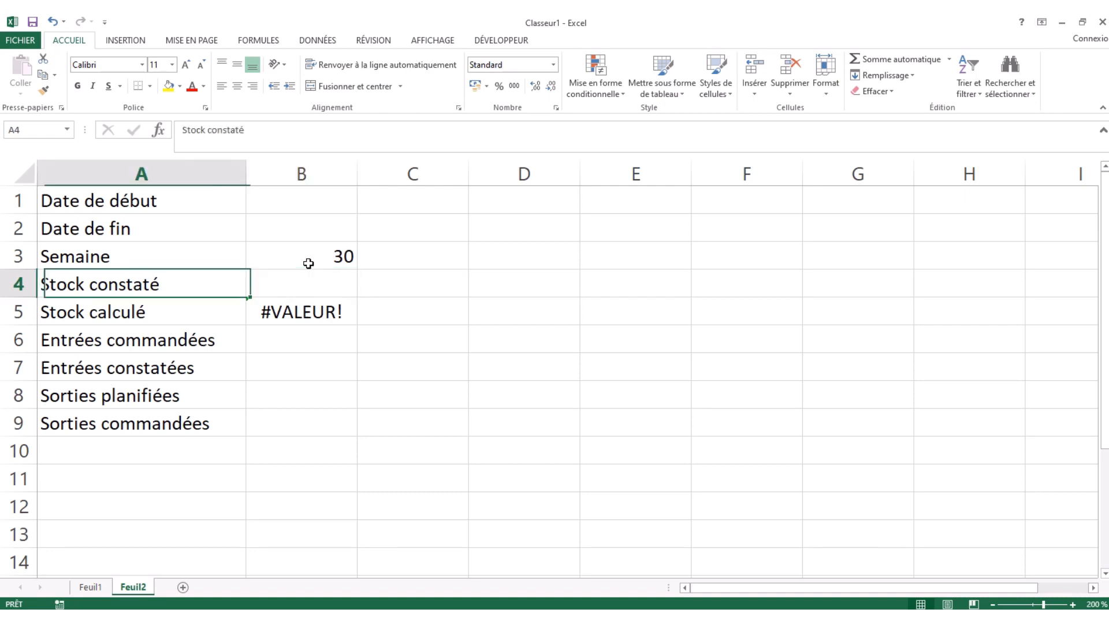
Insert a new empty column between the labels in column A and the week 30 column.
{"action": "left_click", "coordinate": [278, 176]}
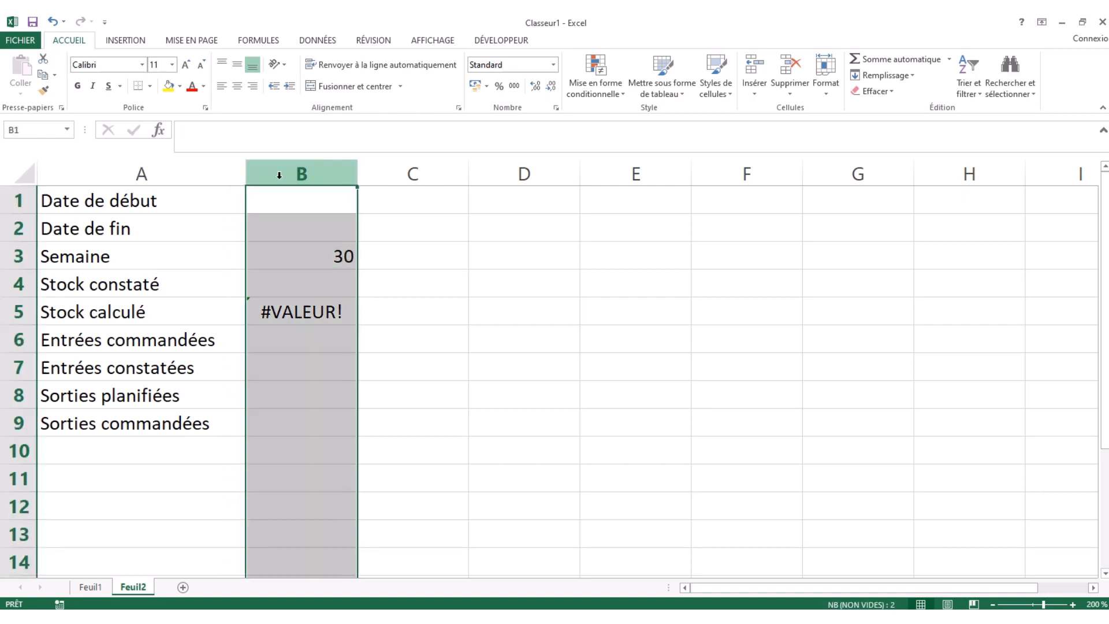
{"action": "right_click", "coordinate": [280, 183]}
{"action": "left_click", "coordinate": [315, 276]}
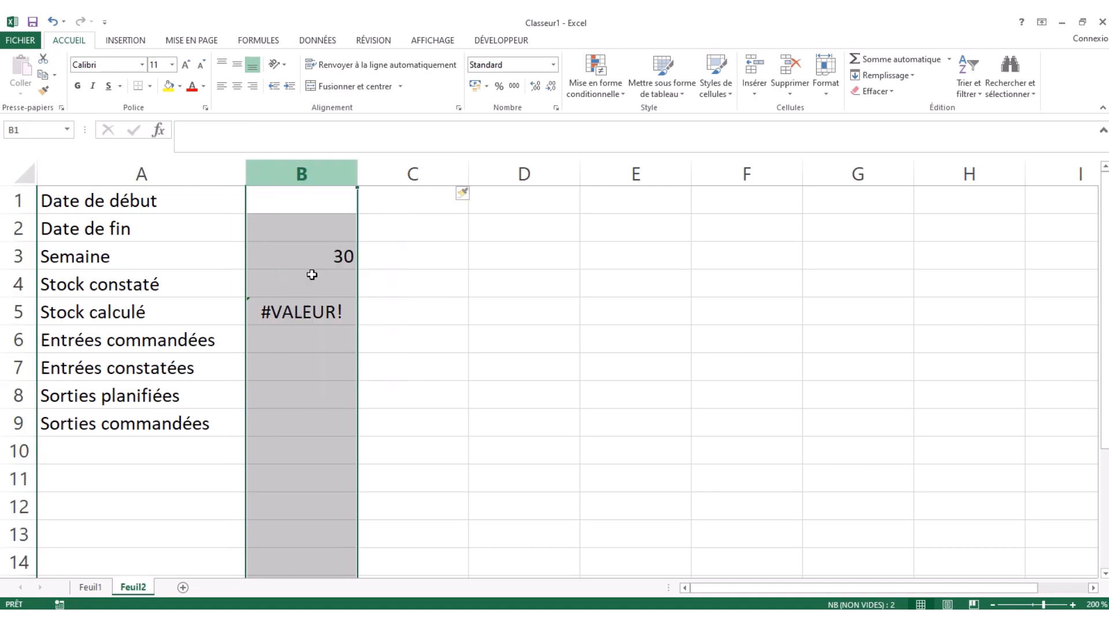
{"action": "left_click_drag", "start_coordinate": [301, 206], "coordinate": [333, 505]}
Enter the heading "Ref de base" in B3 of the new column.
{"action": "left_click", "coordinate": [302, 253]}
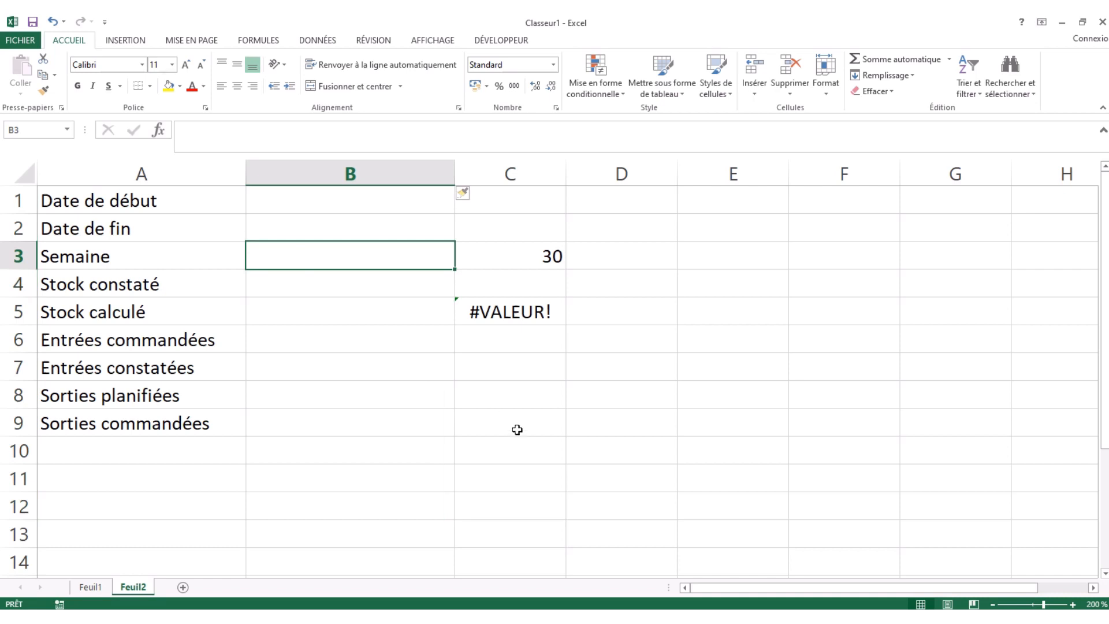
{"action": "type", "text": "Ref"}
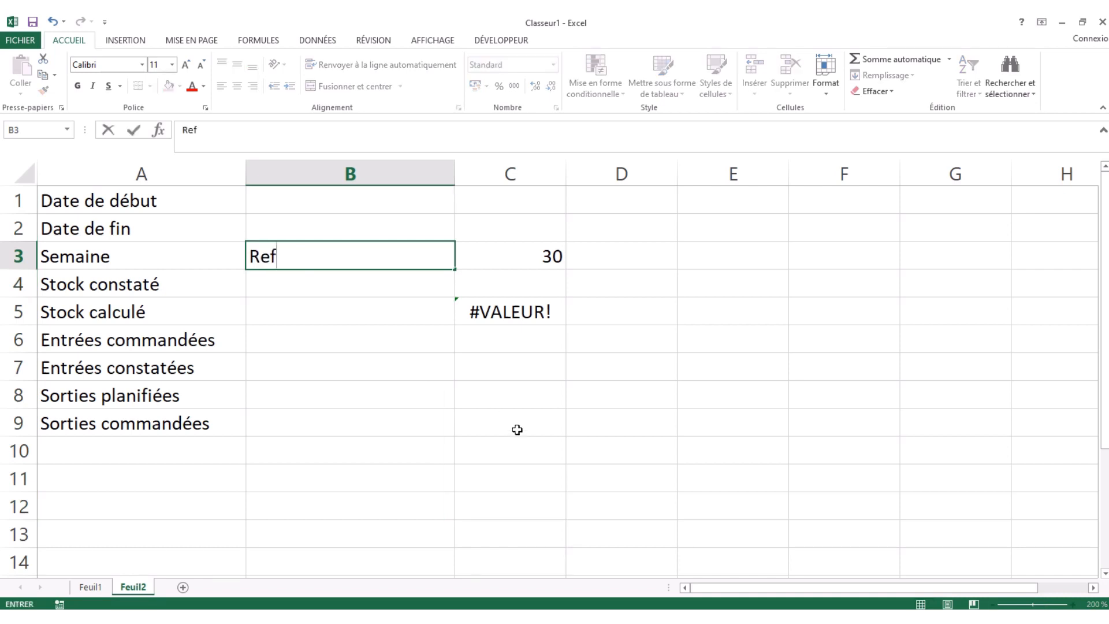
{"action": "type", "text": " de base"}
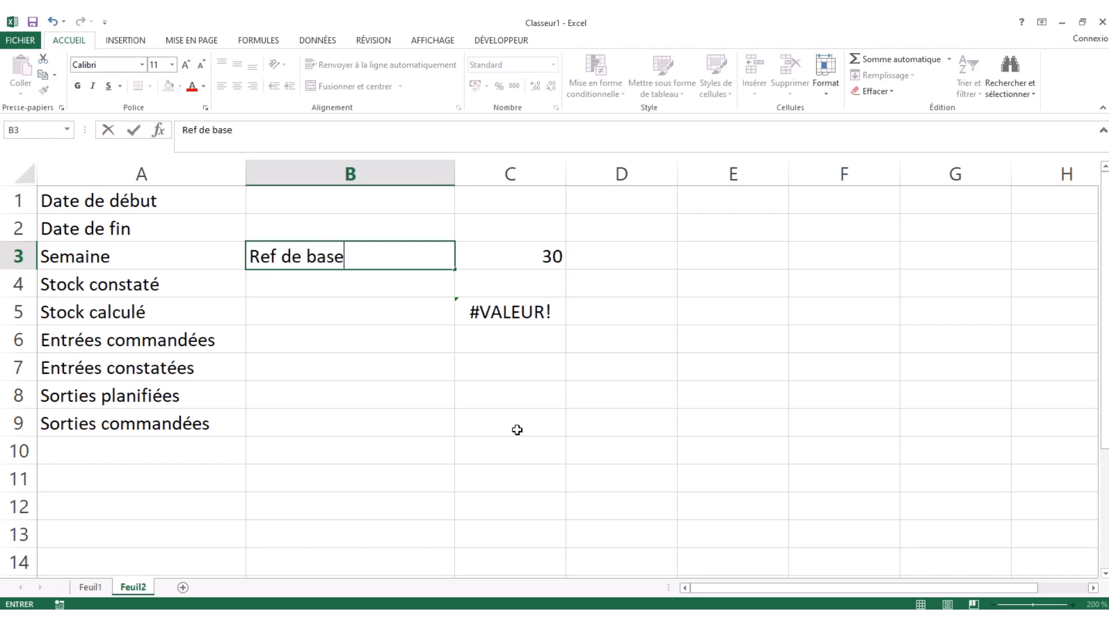
{"action": "key", "text": "Return"}
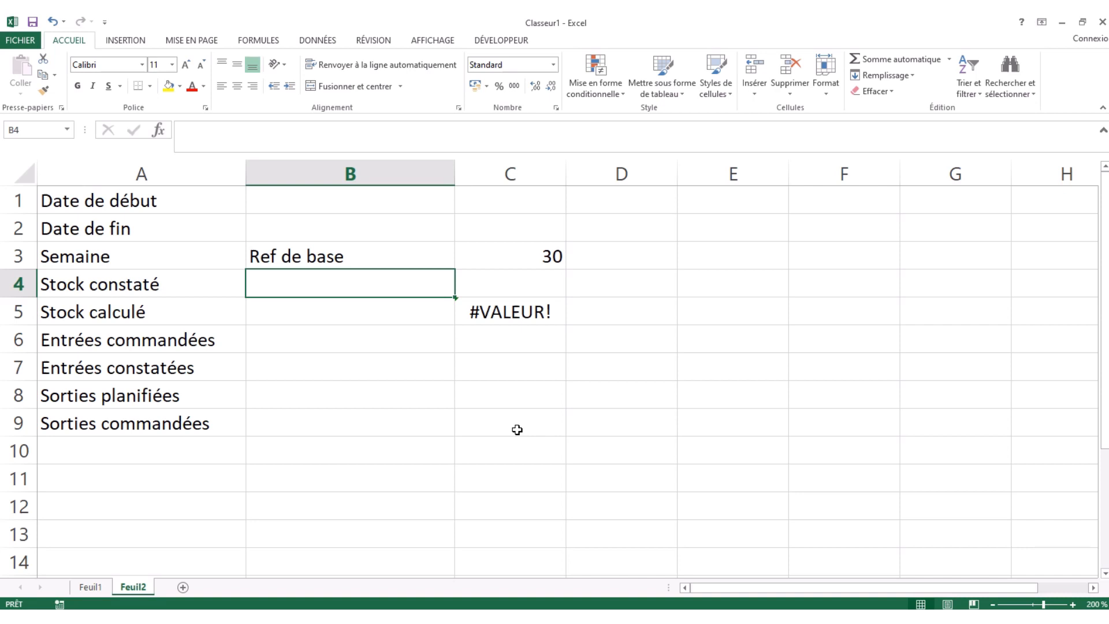
Examine the "Ref de base" column beside the week 30 column, going over its empty cells in the stock, inflow and outflow rows.
{"action": "key", "text": "Up"}
{"action": "key", "text": "Right"}
{"action": "key", "text": "Left"}
{"action": "key", "text": "Right"}
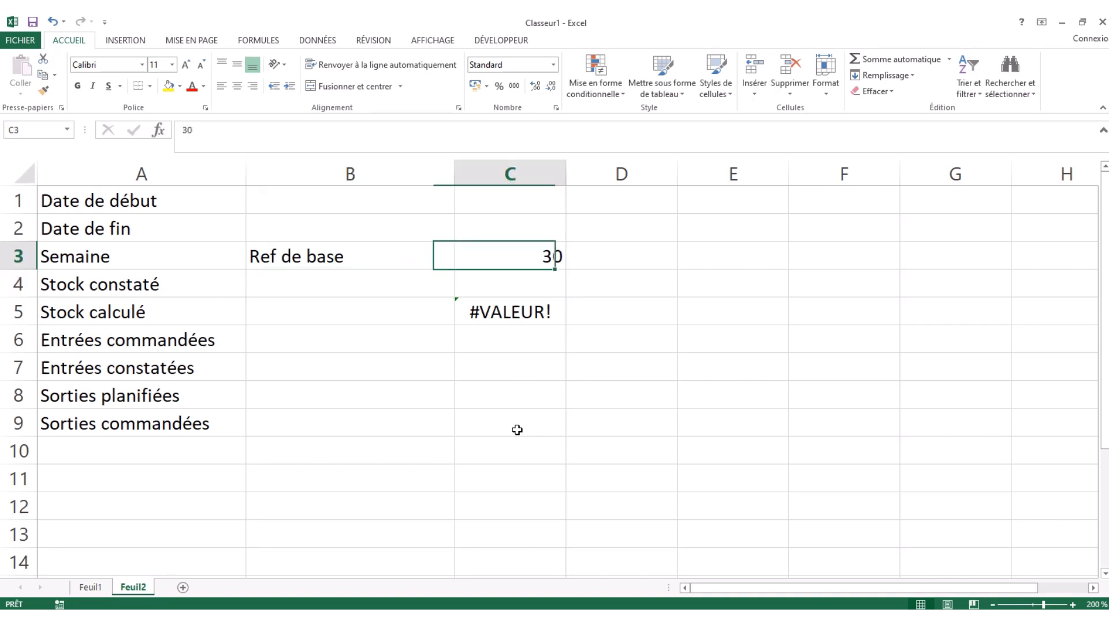
{"action": "key", "text": "Left"}
{"action": "key", "text": "Right"}
{"action": "key", "text": "Left"}
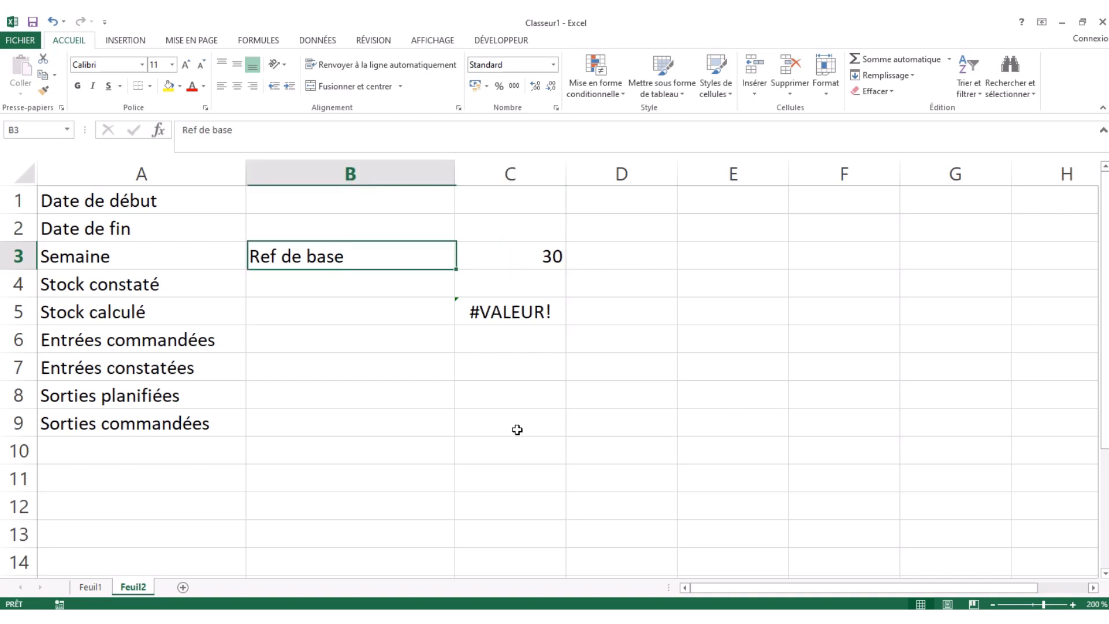
{"action": "key", "text": "Down"}
{"action": "key", "text": "Down"}
{"action": "key", "text": "Down"}
{"action": "key", "text": "Down"}
{"action": "key", "text": "Up"}
{"action": "key", "text": "Up"}
{"action": "key", "text": "Up"}
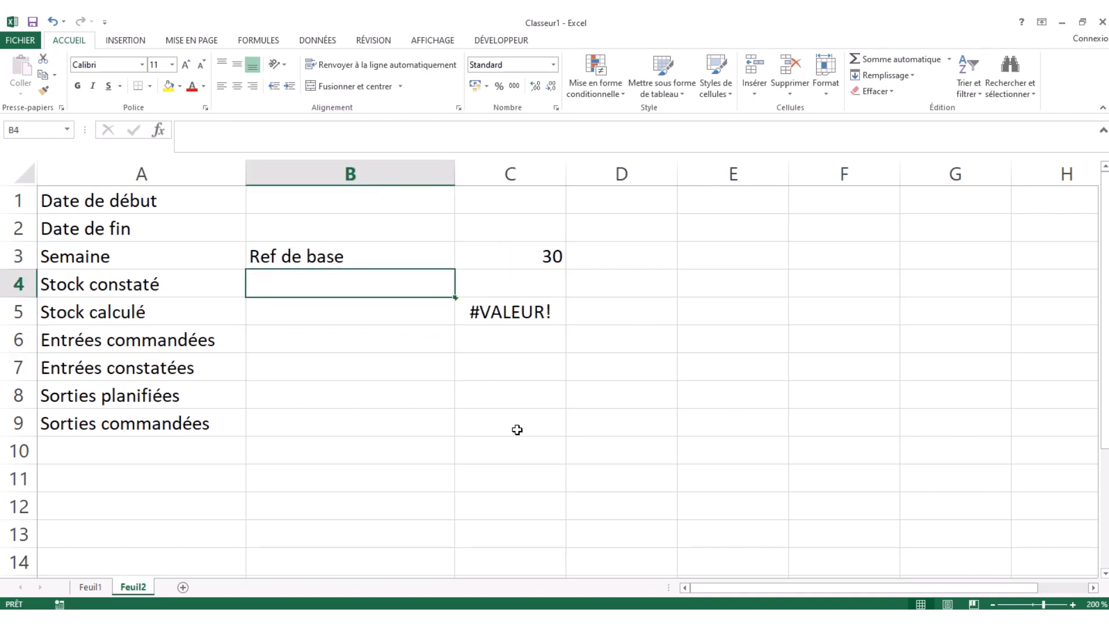
{"action": "key", "text": "Down"}
{"action": "key", "text": "Down"}
{"action": "key", "text": "Up"}
{"action": "key", "text": "Up"}
{"action": "key", "text": "Down"}
{"action": "key", "text": "Down"}
{"action": "key", "text": "Down"}
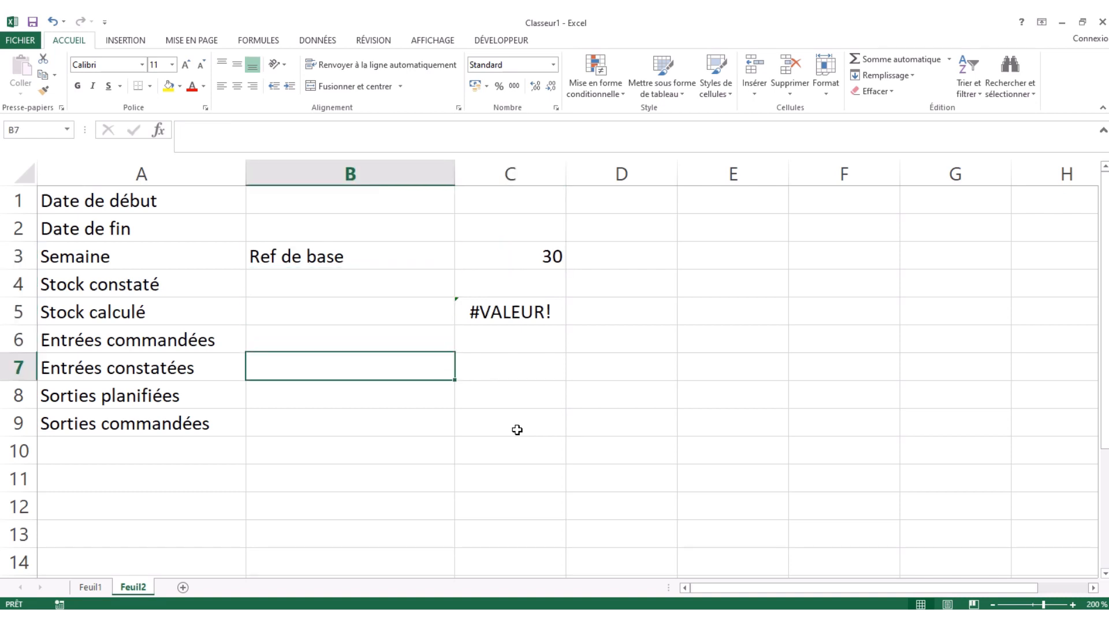
{"action": "key", "text": "Up"}
{"action": "key", "text": "Down"}
{"action": "key", "text": "Down"}
{"action": "key", "text": "Down"}
{"action": "key", "text": "Down"}
{"action": "key", "text": "Up"}
{"action": "key", "text": "Up"}
{"action": "key", "text": "Up"}
{"action": "key", "text": "Up"}
{"action": "key", "text": "Up"}
{"action": "key", "text": "Up"}
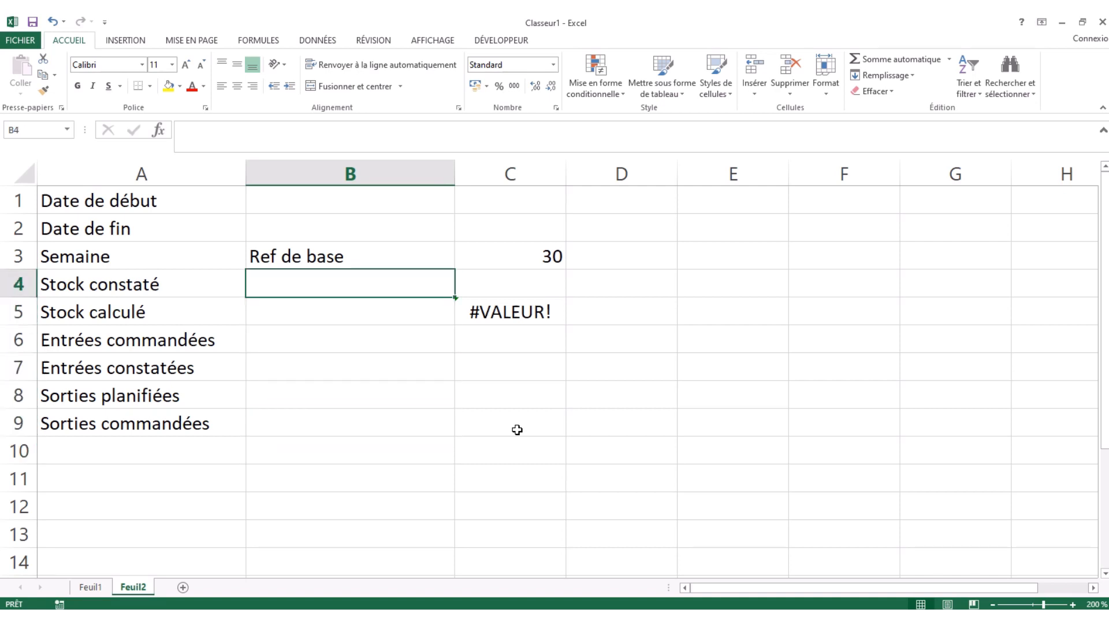
Examine the Stock constaté and Stock calculé rows from the labels to week 30, then the inflow and outflow labels in column A.
{"action": "key", "text": "Right"}
{"action": "key", "text": "Right"}
{"action": "key", "text": "Left"}
{"action": "key", "text": "Left"}
{"action": "key", "text": "Right"}
{"action": "key", "text": "Left"}
{"action": "key", "text": "Down"}
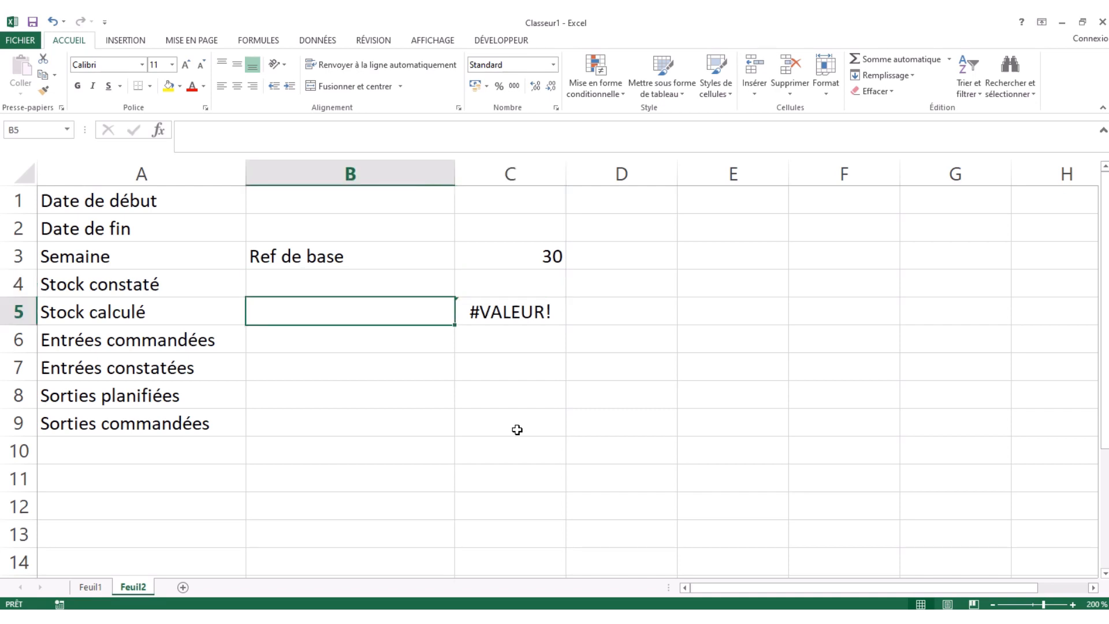
{"action": "key", "text": "Left"}
{"action": "key", "text": "Up"}
{"action": "key", "text": "Down"}
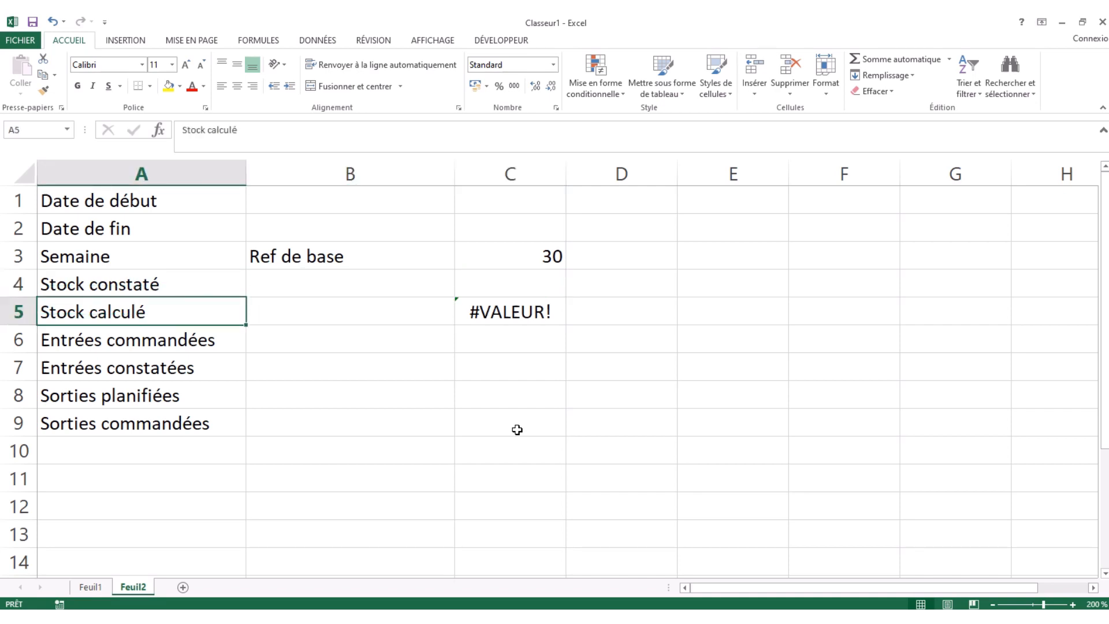
{"action": "key", "text": "Down"}
{"action": "key", "text": "Down"}
{"action": "key", "text": "Down"}
{"action": "key", "text": "Up"}
{"action": "key", "text": "Up"}
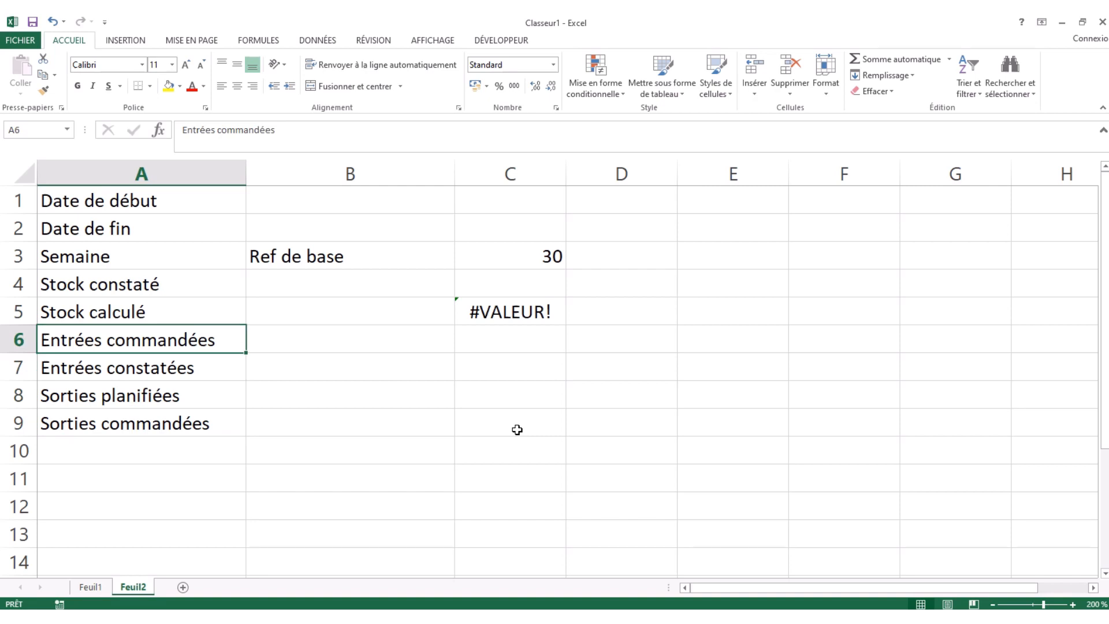
Examine the Entrées commandées row across the base reference and week 30 columns, then compare the stock cells with the Stock calculé formula.
{"action": "key", "text": "Right"}
{"action": "key", "text": "Right"}
{"action": "key", "text": "Left"}
{"action": "key", "text": "Left"}
{"action": "key", "text": "Right"}
{"action": "key", "text": "Right"}
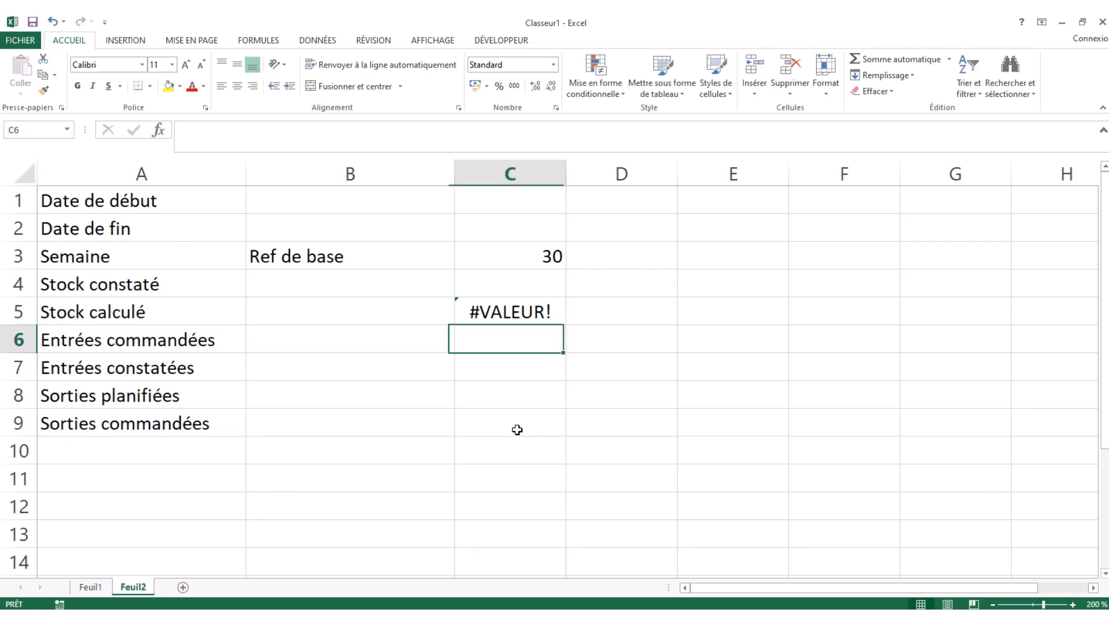
{"action": "key", "text": "Left"}
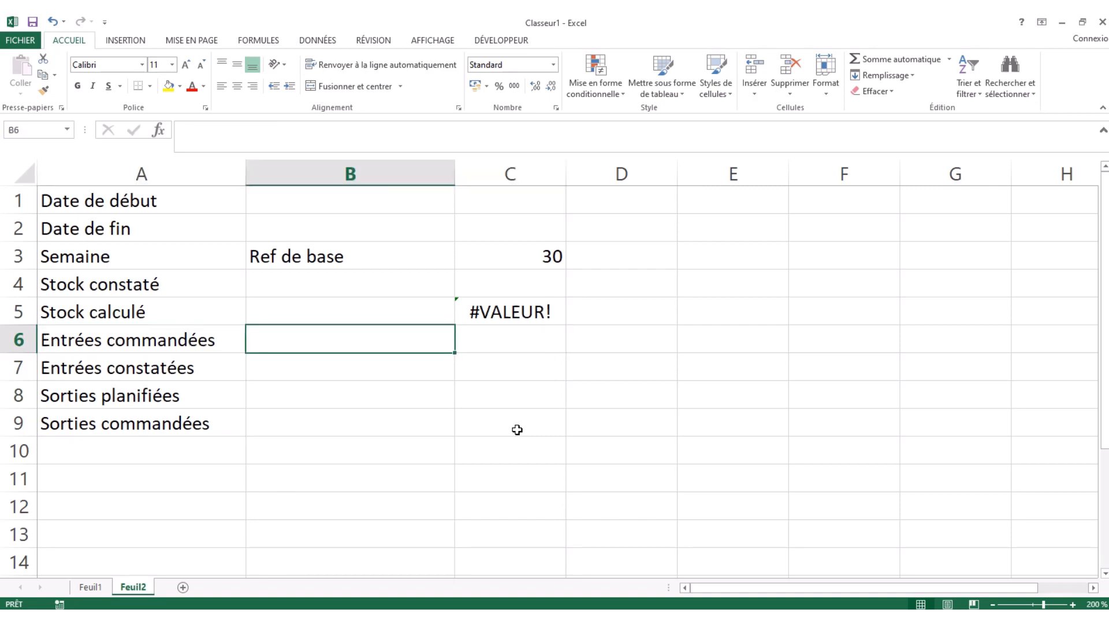
{"action": "key", "text": "Up"}
{"action": "key", "text": "Up"}
{"action": "key", "text": "Up"}
{"action": "key", "text": "Down"}
{"action": "key", "text": "Down"}
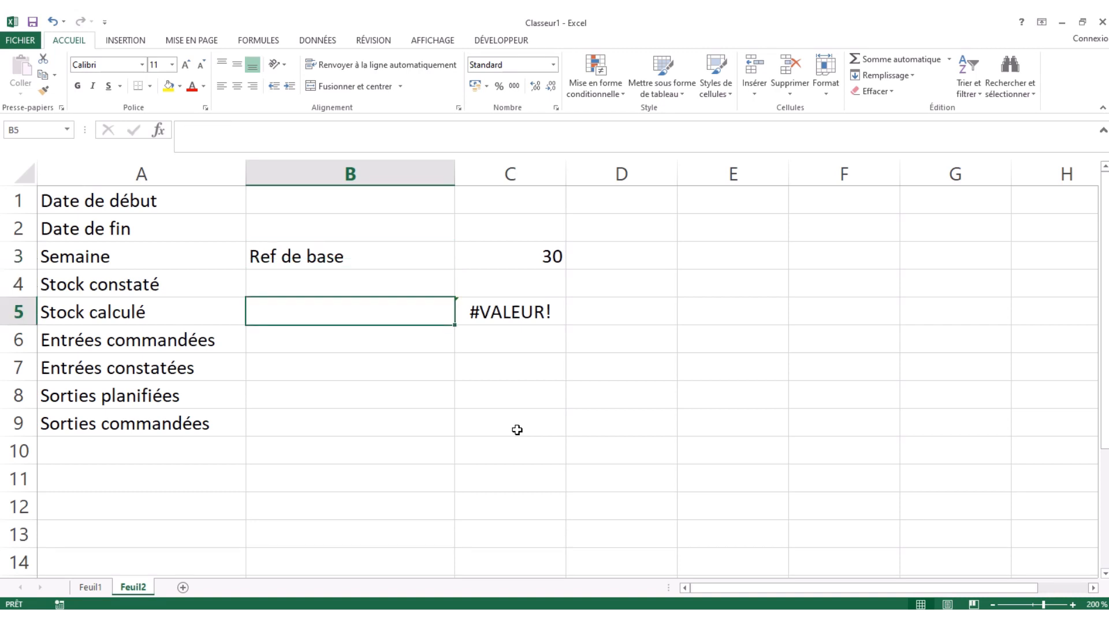
{"action": "key", "text": "Down"}
{"action": "key", "text": "Right"}
{"action": "key", "text": "Up"}
{"action": "key", "text": "Left"}
{"action": "key", "text": "Right"}
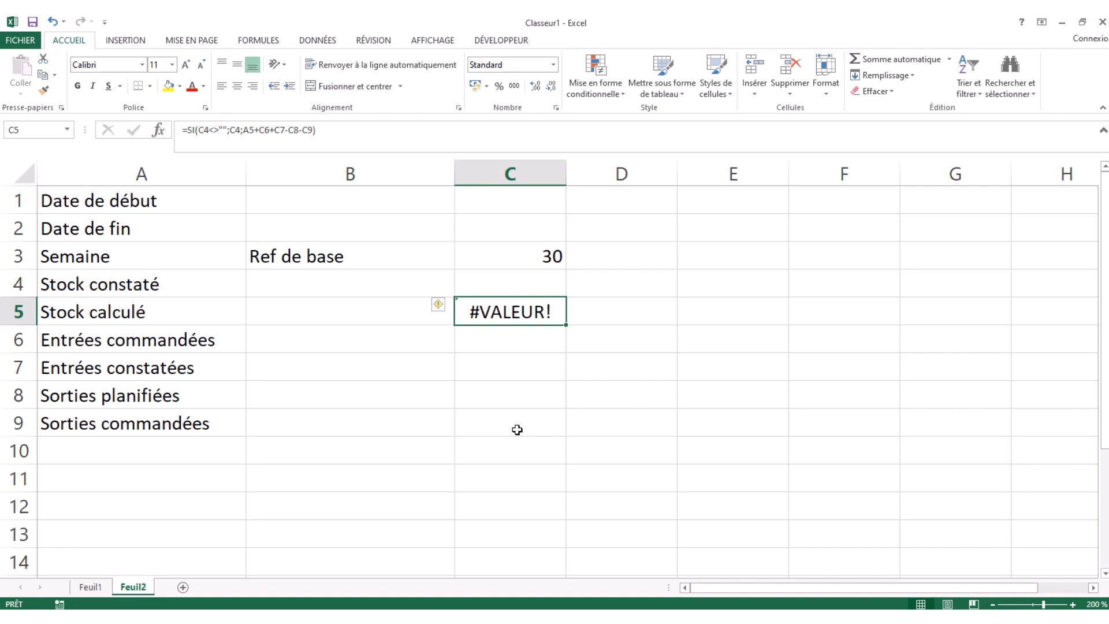
Enter the label "Delta" in A10, directly below Sorties commandées.
{"action": "key", "text": "Down"}
{"action": "key", "text": "Down"}
{"action": "key", "text": "Down"}
{"action": "key", "text": "Down"}
{"action": "key", "text": "Down"}
{"action": "key", "text": "Left"}
{"action": "key", "text": "Left"}
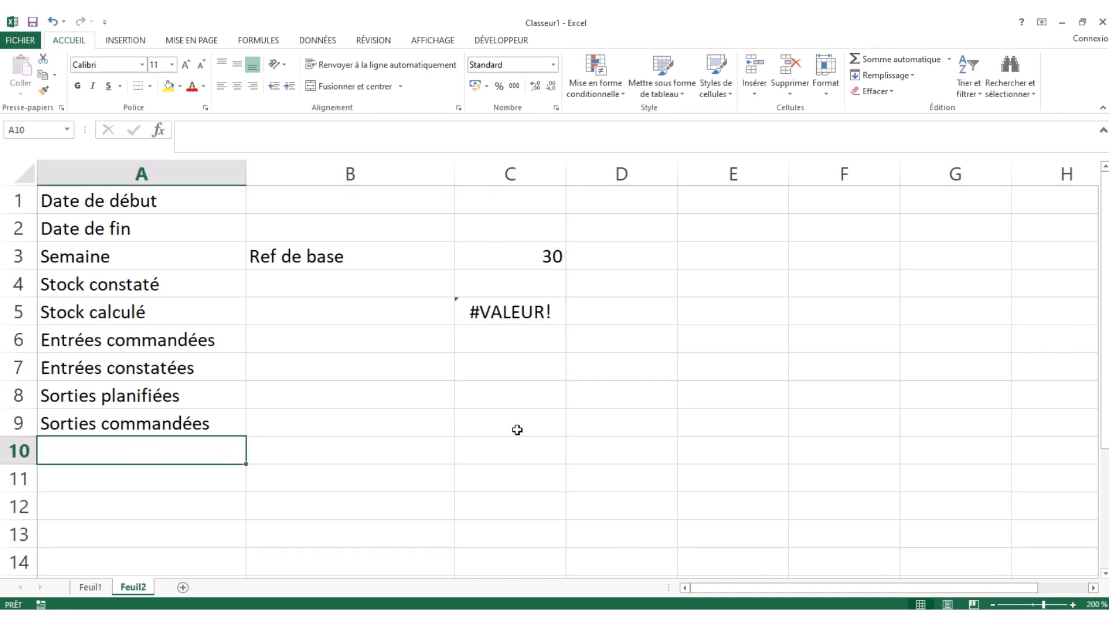
{"action": "type", "text": "Delta"}
{"action": "key", "text": "Tab"}
{"action": "key", "text": "Tab"}
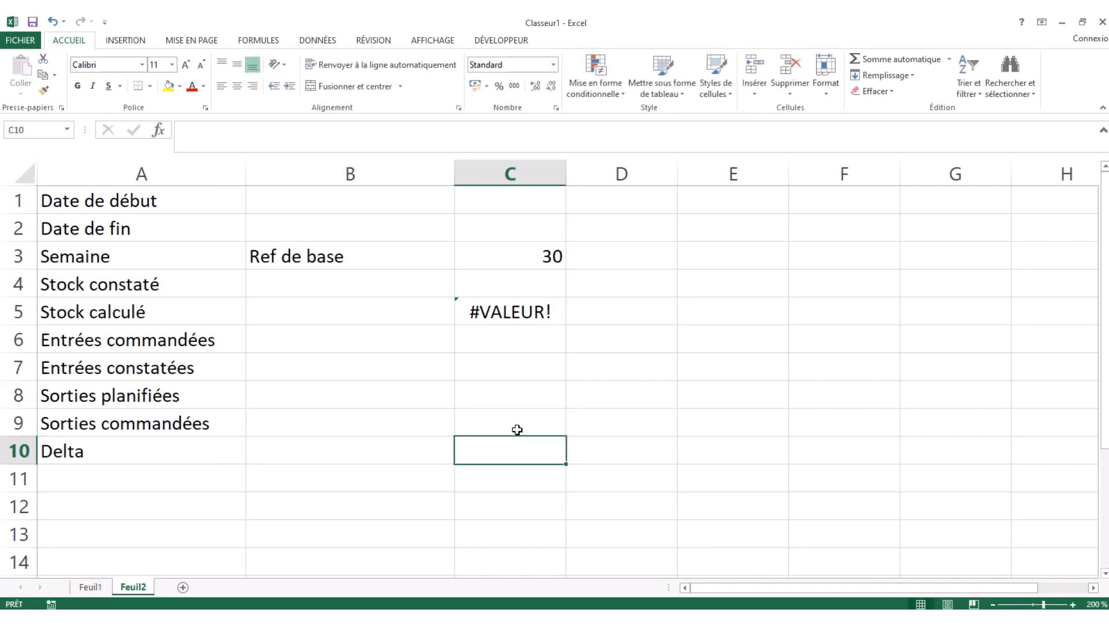
Examine the week 30 column between the Stock calculé formula in C5 and the empty cell C10 on the Delta row.
{"action": "key", "text": "Up"}
{"action": "key", "text": "Up"}
{"action": "key", "text": "Up"}
{"action": "key", "text": "Up"}
{"action": "key", "text": "Up"}
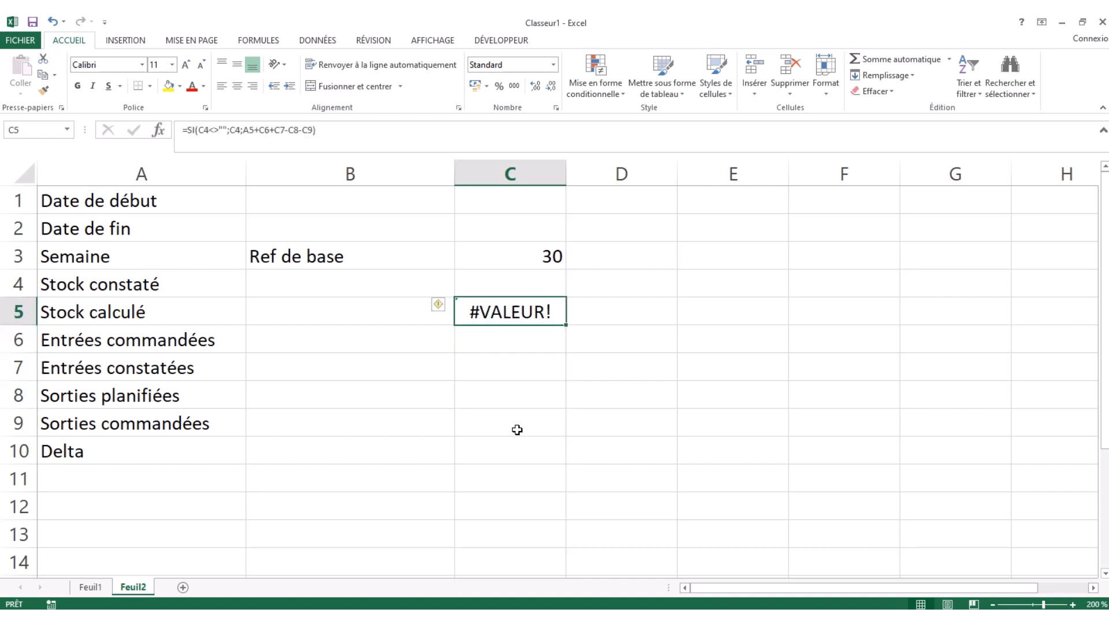
{"action": "key", "text": "Down"}
{"action": "key", "text": "Down"}
{"action": "key", "text": "Down"}
{"action": "key", "text": "Down"}
{"action": "key", "text": "Down"}
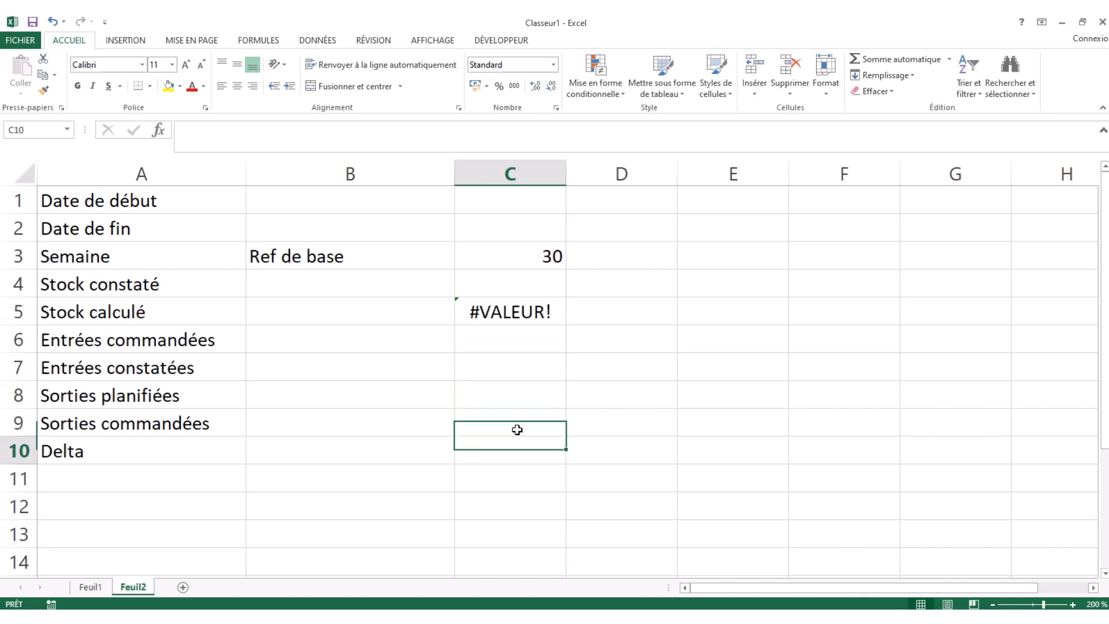
{"action": "key", "text": "Up"}
{"action": "key", "text": "Up"}
{"action": "key", "text": "Up"}
{"action": "key", "text": "Up"}
{"action": "key", "text": "Up"}
{"action": "key", "text": "Down"}
{"action": "key", "text": "Down"}
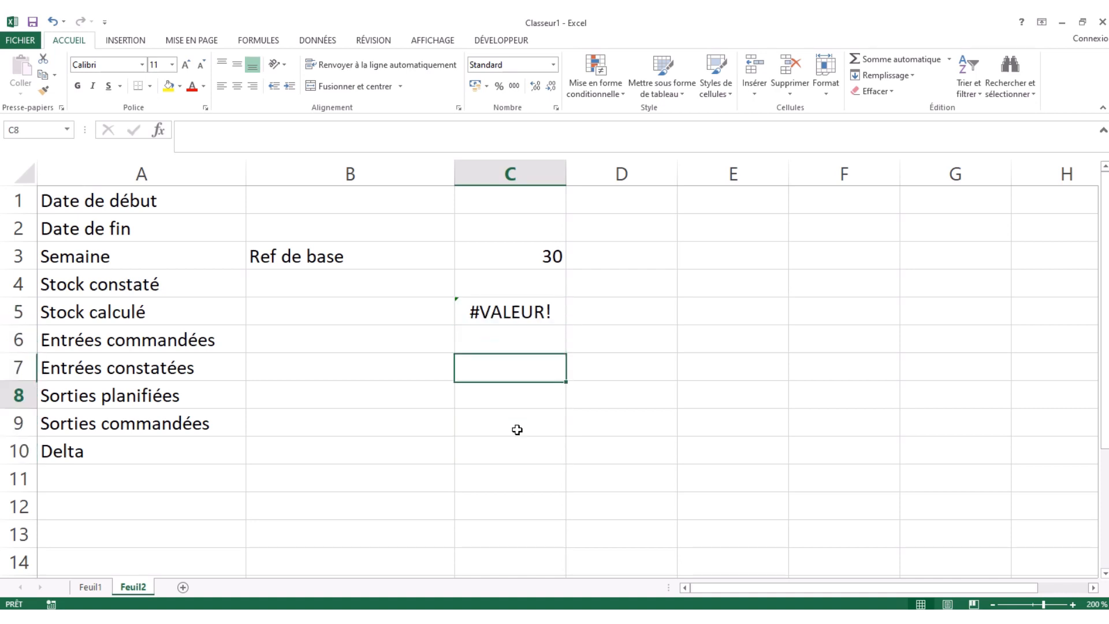
{"action": "key", "text": "Down"}
{"action": "key", "text": "Down"}
{"action": "key", "text": "Down"}
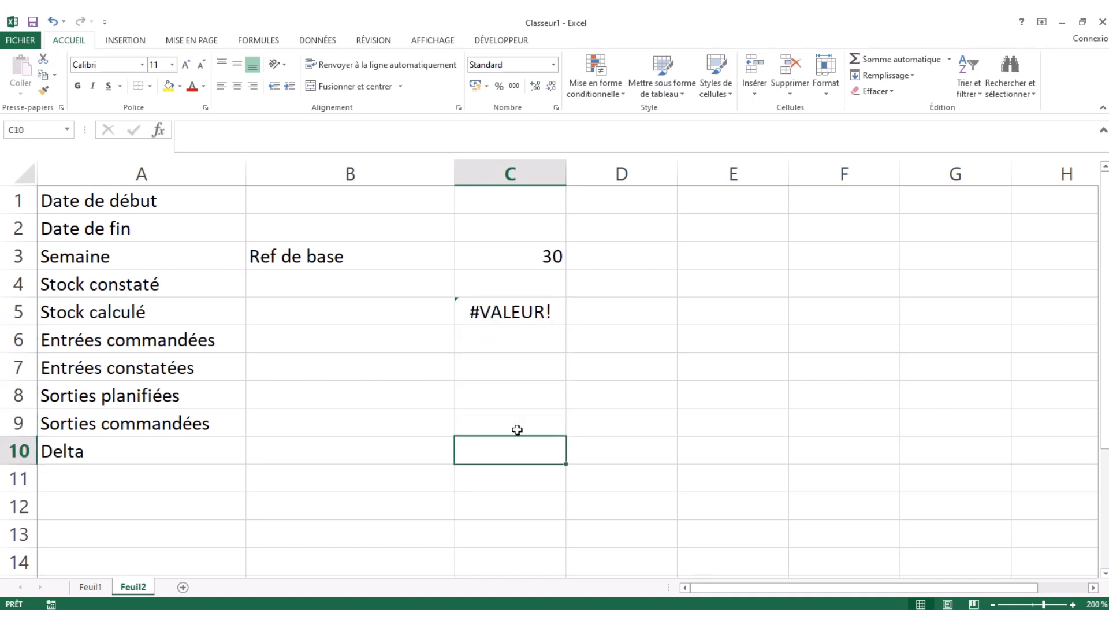
Replace the label in A10 with "Sécurité" and enter "Delta" in A11 below it.
{"action": "key", "text": "Left"}
{"action": "key", "text": "Left"}
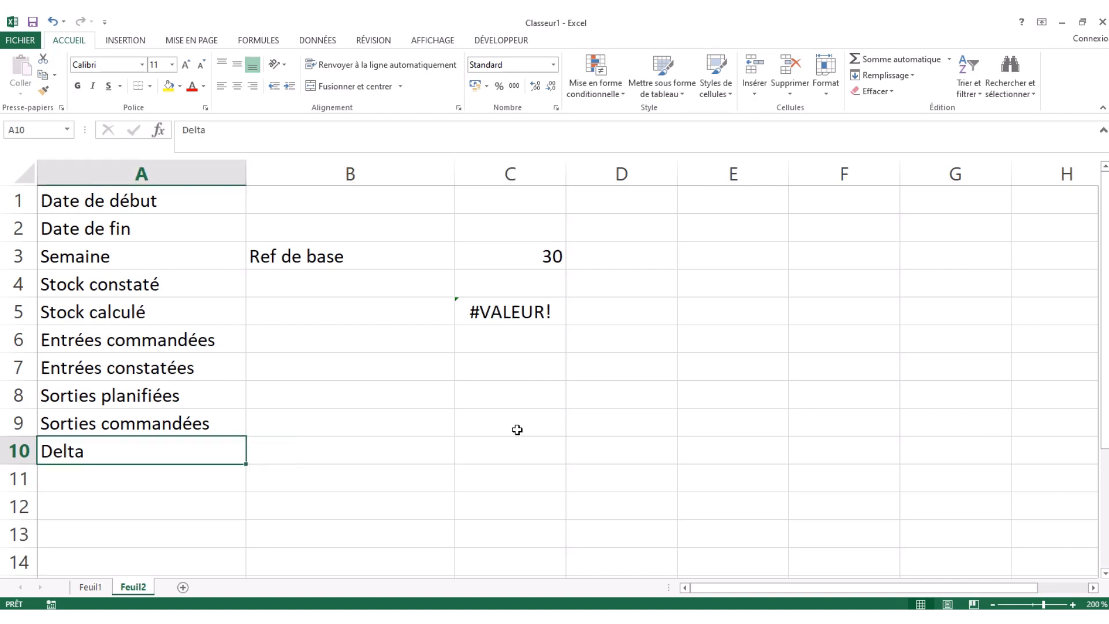
{"action": "type", "text": "Sécurité"}
{"action": "key", "text": "Return"}
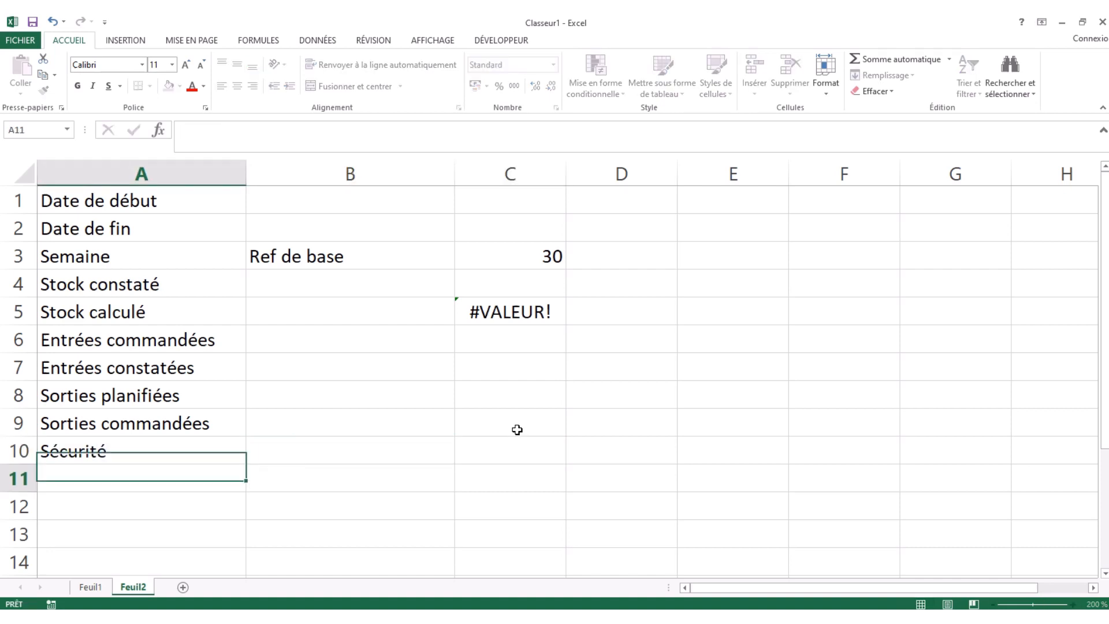
{"action": "type", "text": "Delta"}
{"action": "key", "text": "Right"}
{"action": "key", "text": "Right"}
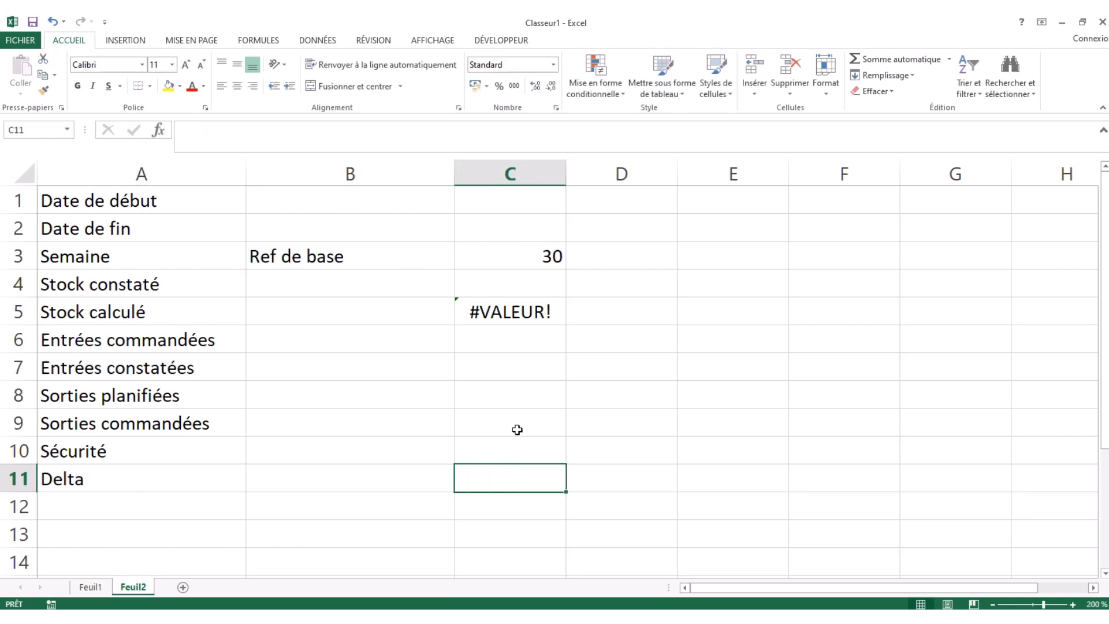
Set the Sécurité value for week 30 in C10 to 10.
{"action": "key", "text": "Up"}
{"action": "type", "text": "10"}
{"action": "key", "text": "Return"}
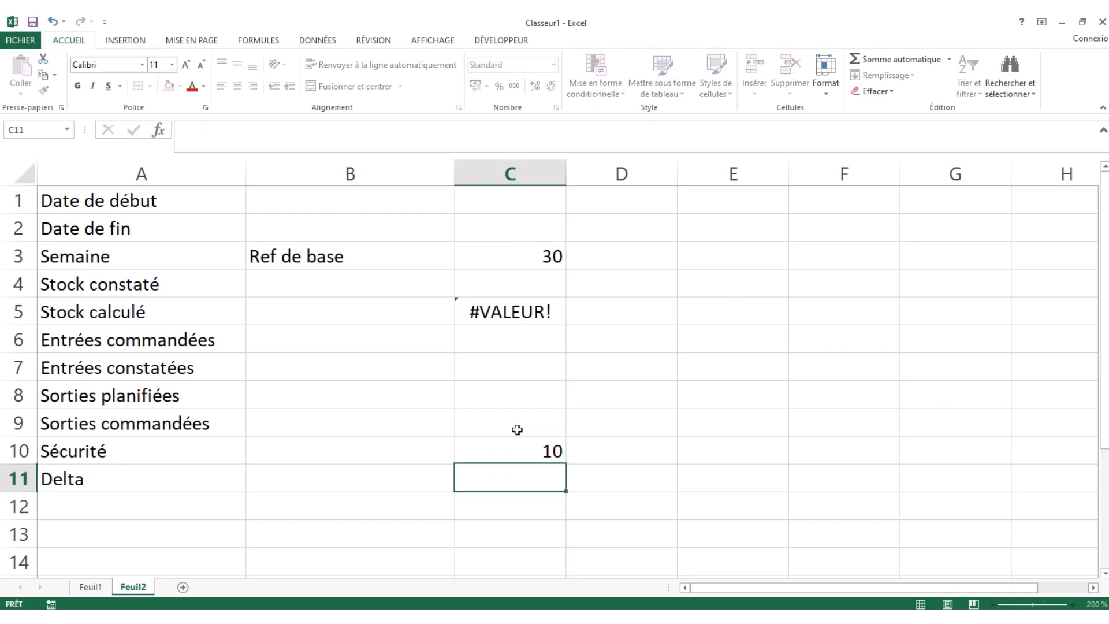
Compare the week 30 Stock calculé cell with the Sécurité and Delta cells, going over the inflow and outflow rows between them.
{"action": "key", "text": "Up"}
{"action": "key", "text": "Up"}
{"action": "key", "text": "Up"}
{"action": "key", "text": "Up"}
{"action": "key", "text": "Up"}
{"action": "key", "text": "Up"}
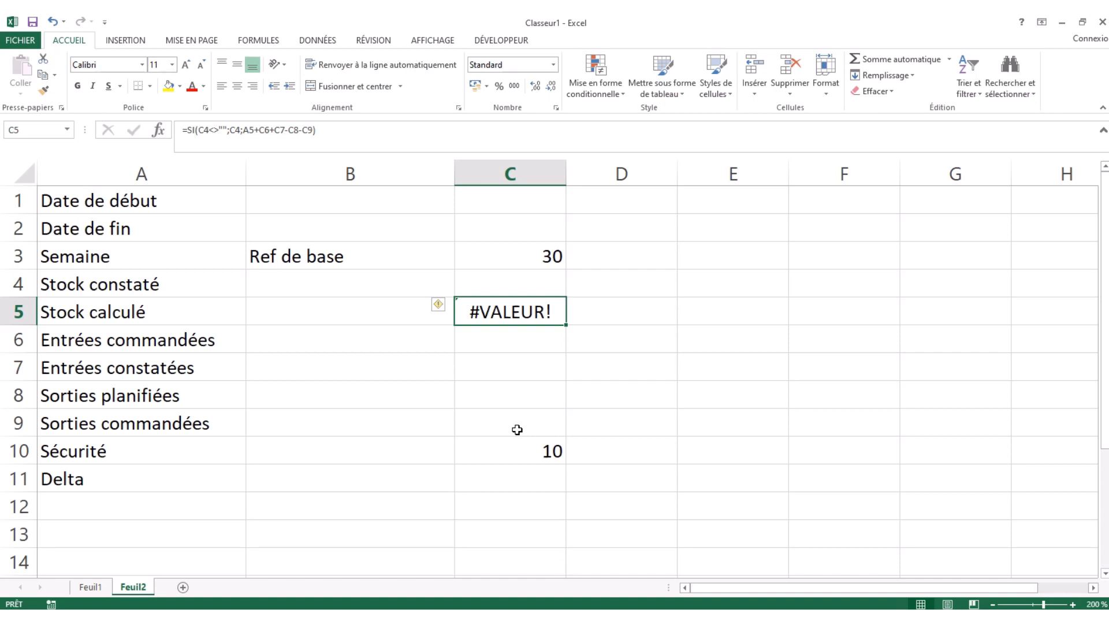
{"action": "key", "text": "Down"}
{"action": "key", "text": "Down"}
{"action": "key", "text": "Down"}
{"action": "key", "text": "Down"}
{"action": "key", "text": "Down"}
{"action": "key", "text": "Down"}
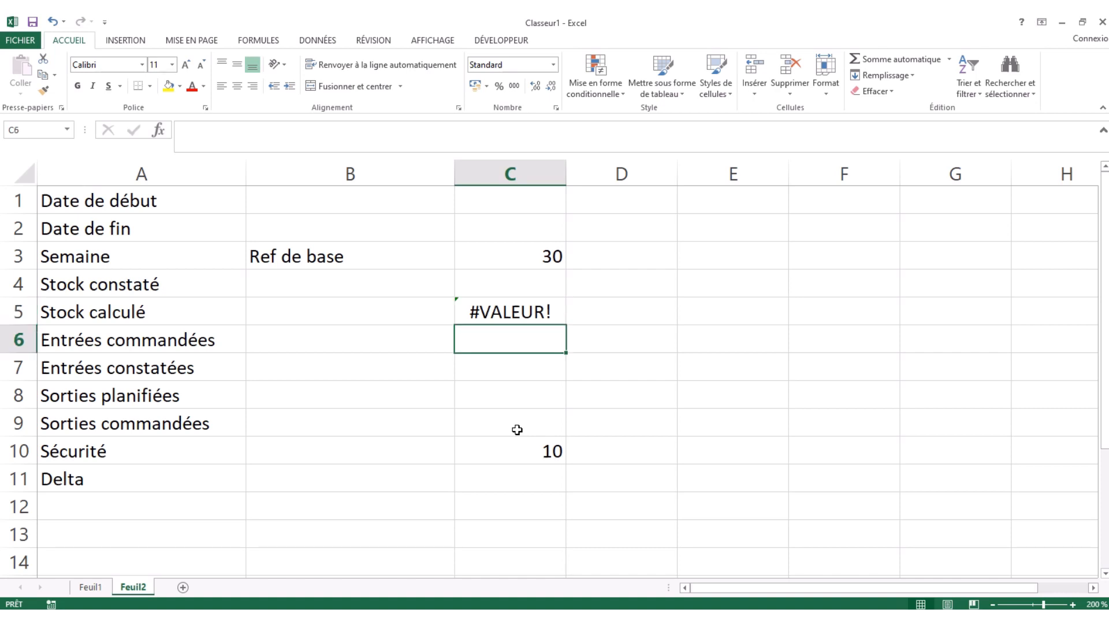
{"action": "key", "text": "Up"}
{"action": "key", "text": "Up"}
{"action": "key", "text": "Up"}
{"action": "key", "text": "Up"}
{"action": "key", "text": "Up"}
{"action": "key", "text": "Up"}
{"action": "key", "text": "Down"}
{"action": "key", "text": "Down"}
{"action": "key", "text": "Down"}
{"action": "key", "text": "Down"}
{"action": "key", "text": "Down"}
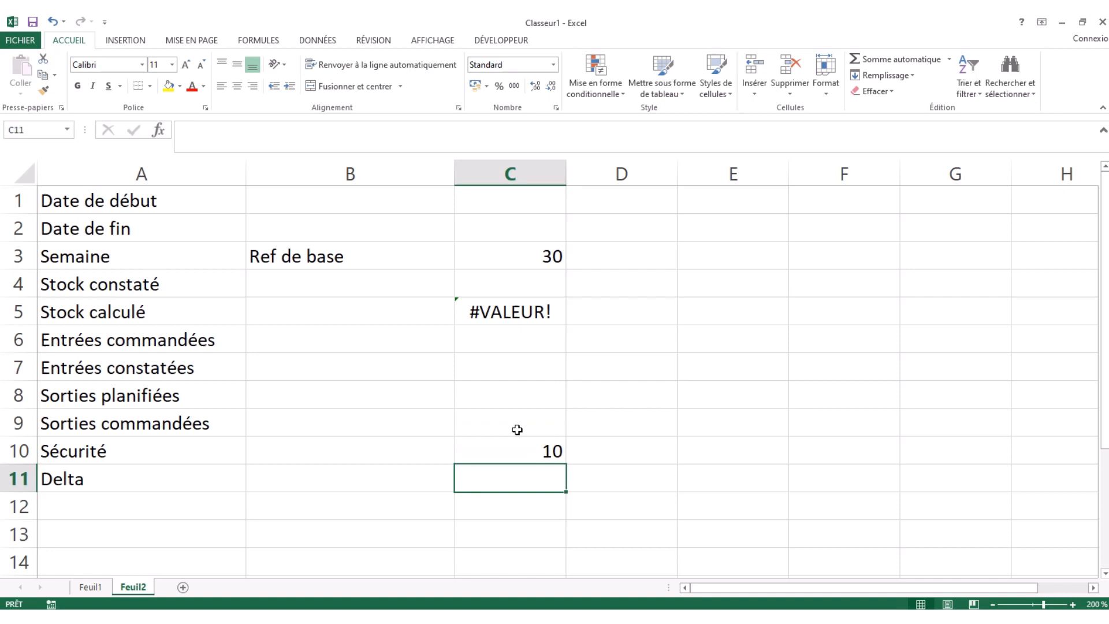
{"action": "type", "text": "="}
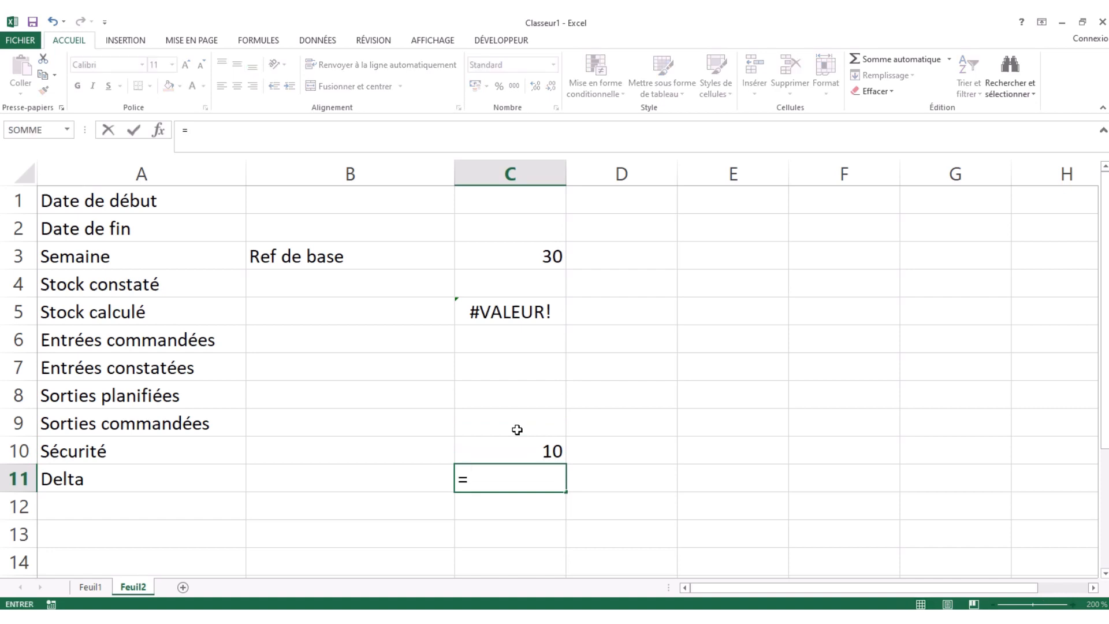
{"action": "key", "text": "Return"}
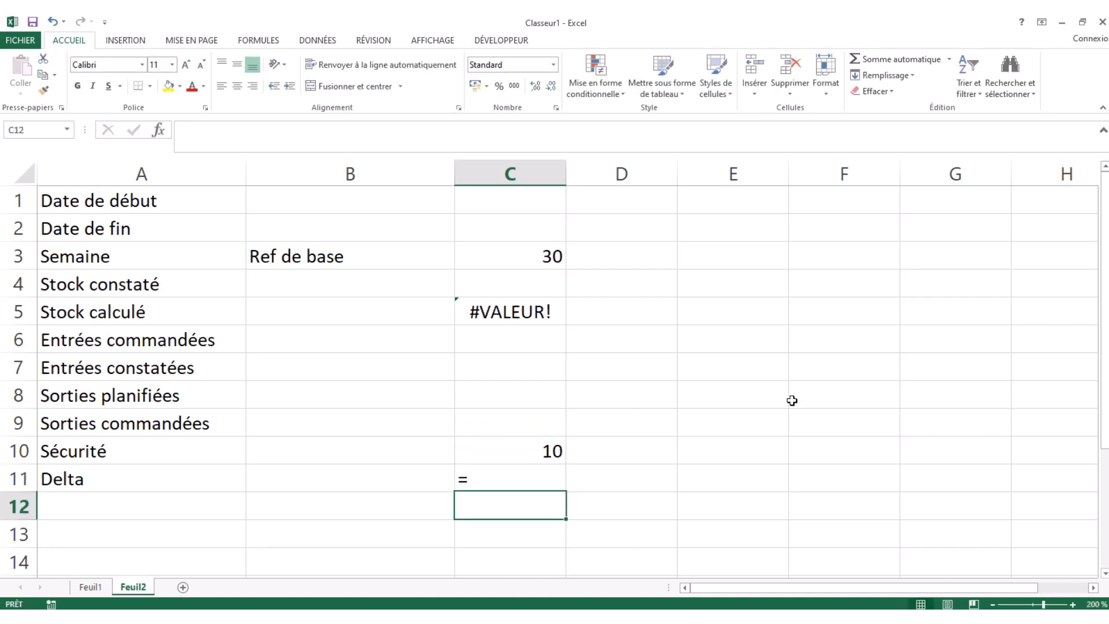
{"action": "key", "text": "Up"}
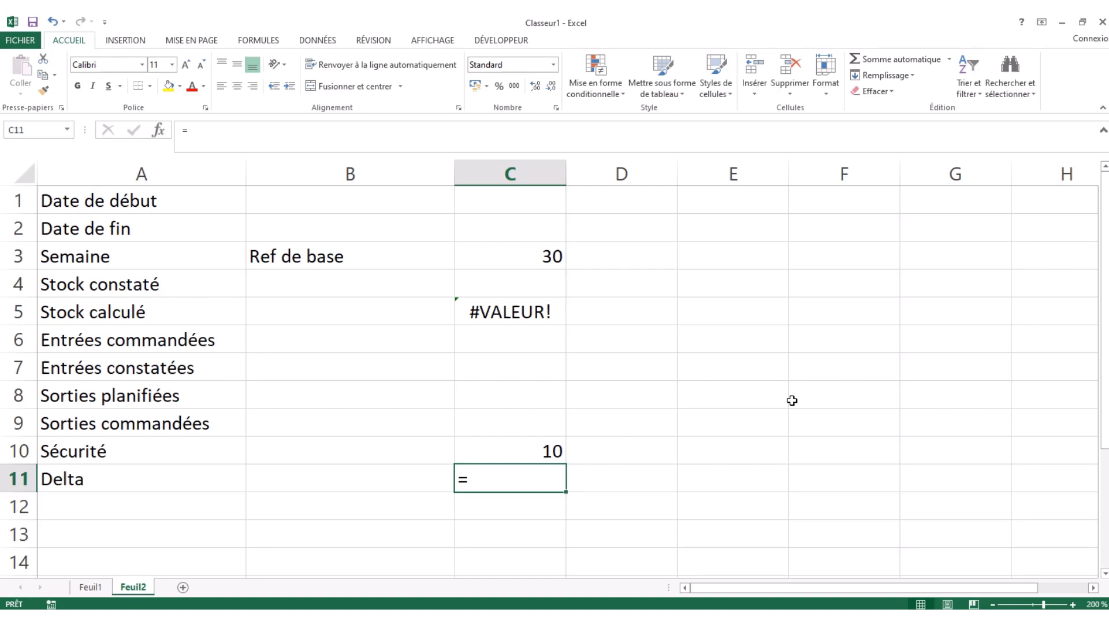
Review week 30's Stock calculé formula in C5 against the Sécurité value in C10 and the Delta cell C11.
{"action": "key", "text": "Up"}
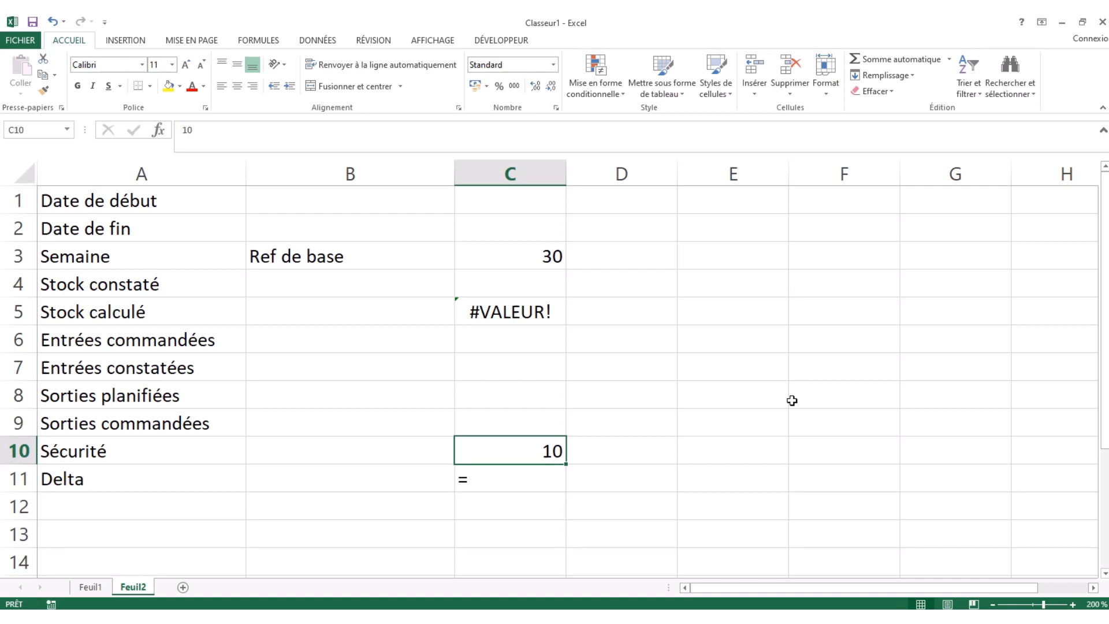
{"action": "key", "text": "Up"}
{"action": "key", "text": "Up"}
{"action": "key", "text": "Up"}
{"action": "key", "text": "Up"}
{"action": "key", "text": "Up"}
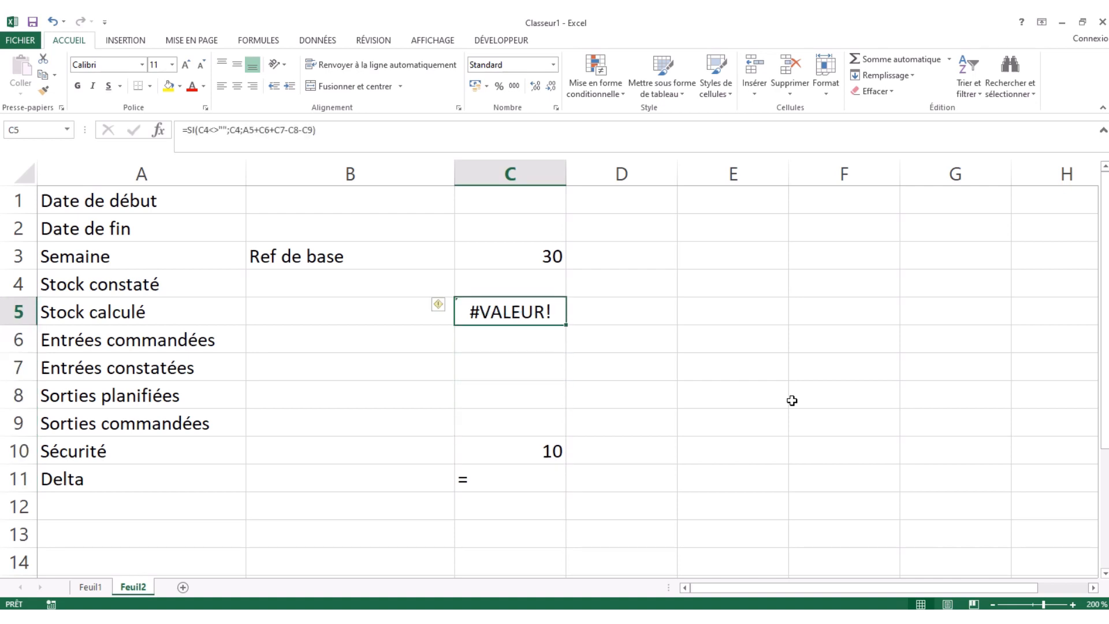
{"action": "key", "text": "Down"}
{"action": "key", "text": "Down"}
{"action": "key", "text": "Down"}
{"action": "key", "text": "Down"}
{"action": "key", "text": "Down"}
{"action": "key", "text": "Down"}
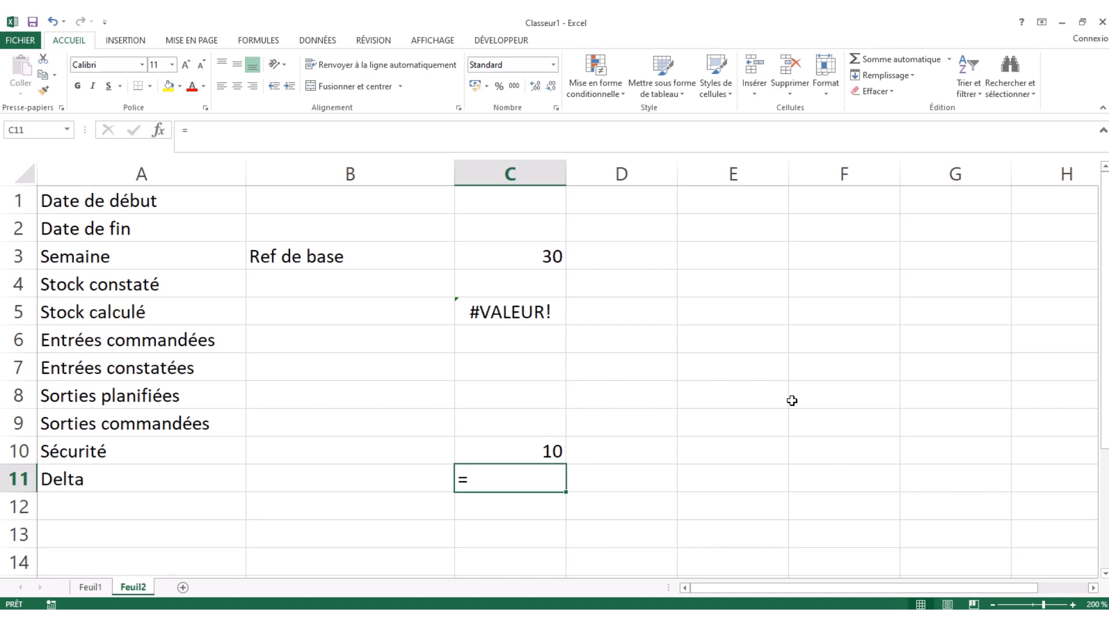
{"action": "key", "text": "Up"}
{"action": "key", "text": "Up"}
{"action": "key", "text": "Up"}
{"action": "key", "text": "Up"}
{"action": "key", "text": "Up"}
{"action": "key", "text": "Down"}
{"action": "key", "text": "Down"}
{"action": "key", "text": "Down"}
{"action": "key", "text": "Down"}
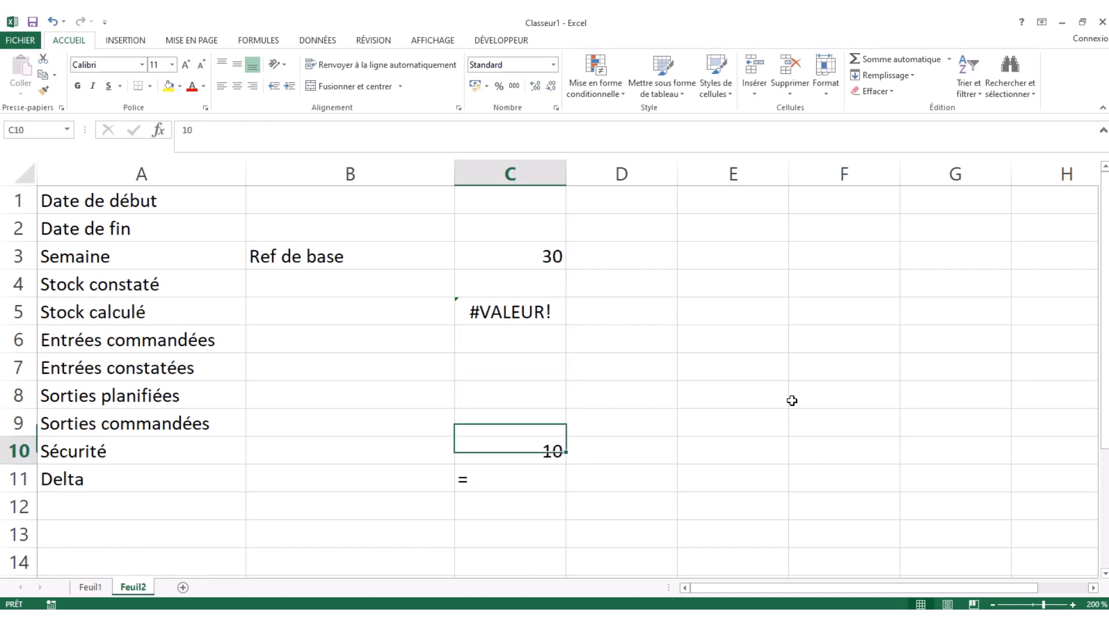
{"action": "key", "text": "Down"}
Examine the week 30 column from the Delta cell up to the Stock constaté cell C4 and back down.
{"action": "key", "text": "Up"}
{"action": "key", "text": "Up"}
{"action": "key", "text": "Up"}
{"action": "key", "text": "Up"}
{"action": "key", "text": "Up"}
{"action": "key", "text": "Up"}
{"action": "key", "text": "Up"}
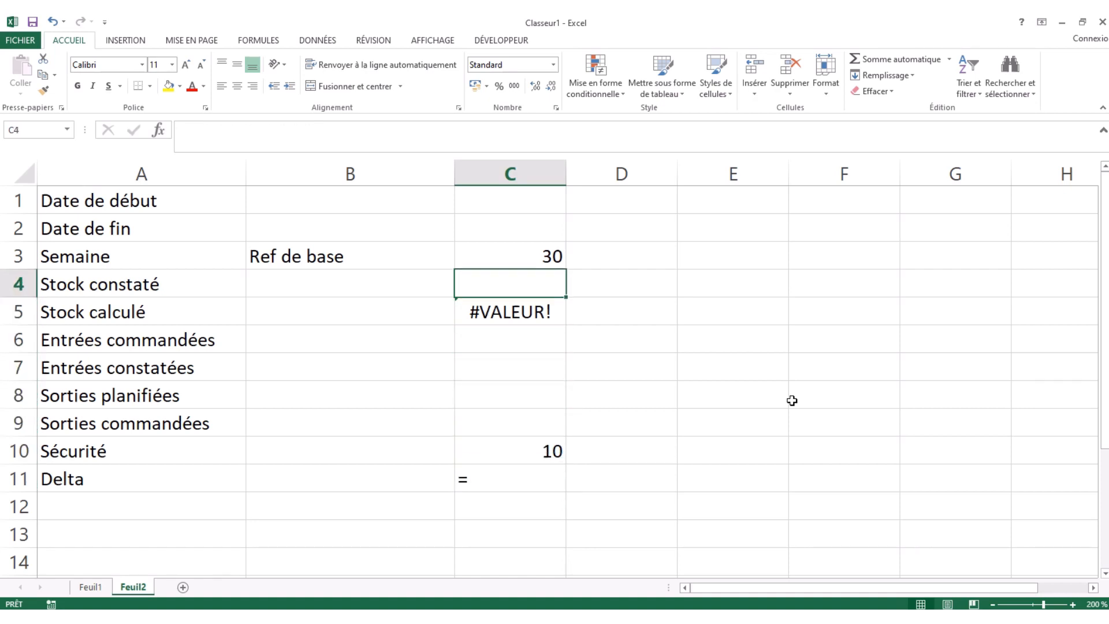
{"action": "key", "text": "Down"}
{"action": "key", "text": "Down"}
{"action": "key", "text": "Down"}
{"action": "key", "text": "Down"}
{"action": "key", "text": "Down"}
{"action": "key", "text": "Down"}
{"action": "key", "text": "Down"}
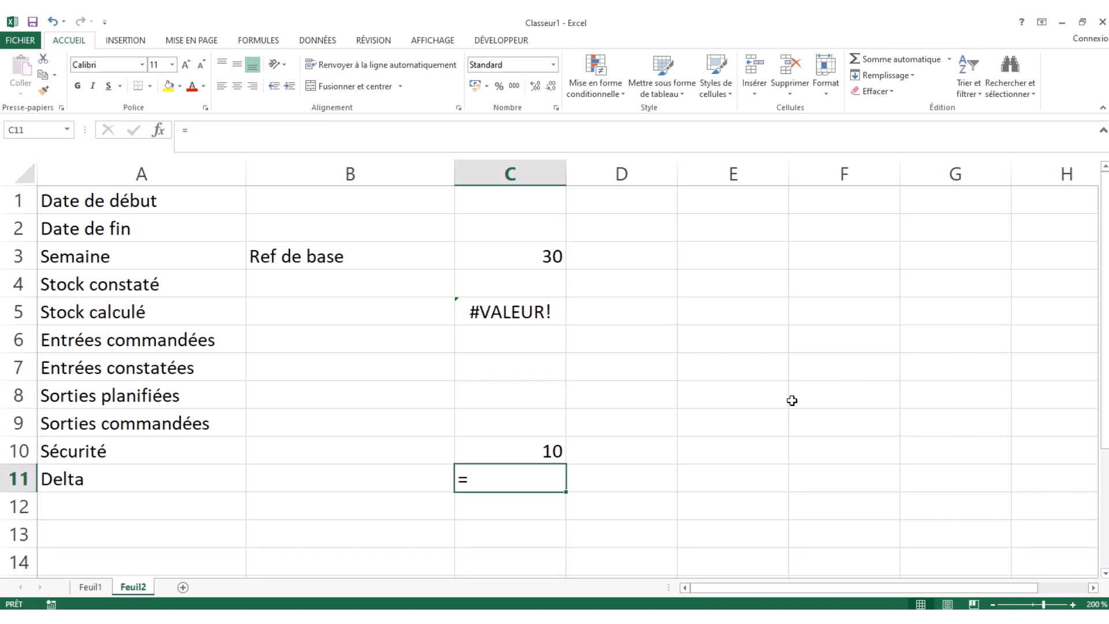
Enter the formula =C5-C10 in C11 to calculate week 30's Delta as Stock calculé minus Sécurité.
{"action": "key", "text": "Up"}
{"action": "key", "text": "Up"}
{"action": "key", "text": "Up"}
{"action": "key", "text": "Down"}
{"action": "key", "text": "Down"}
{"action": "key", "text": "Down"}
{"action": "type", "text": "="}
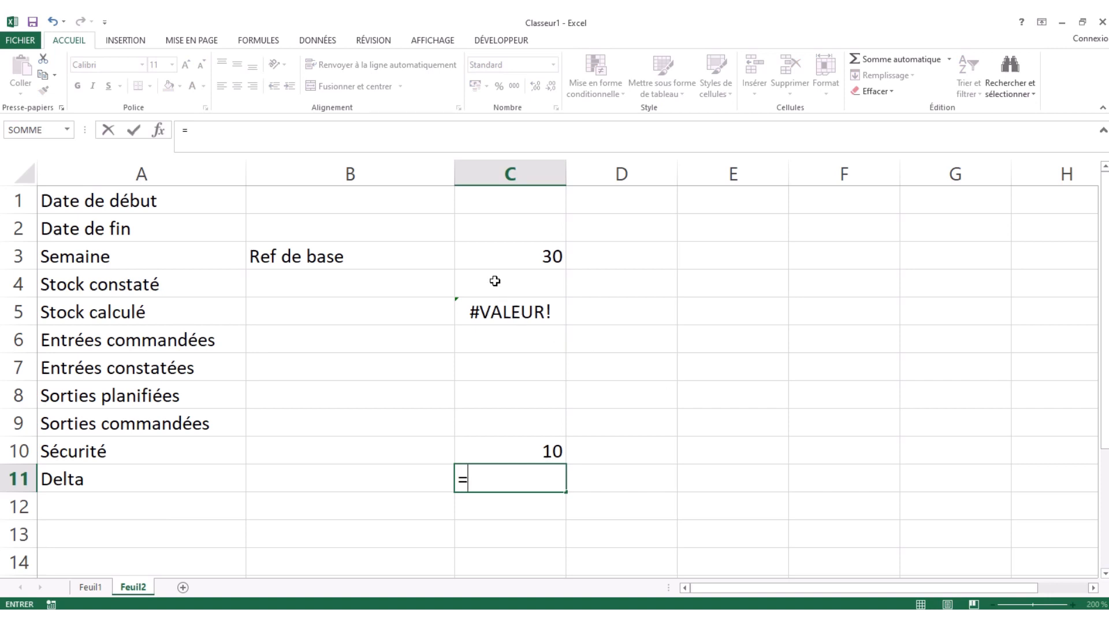
{"action": "left_click", "coordinate": [514, 308]}
{"action": "type", "text": "-"}
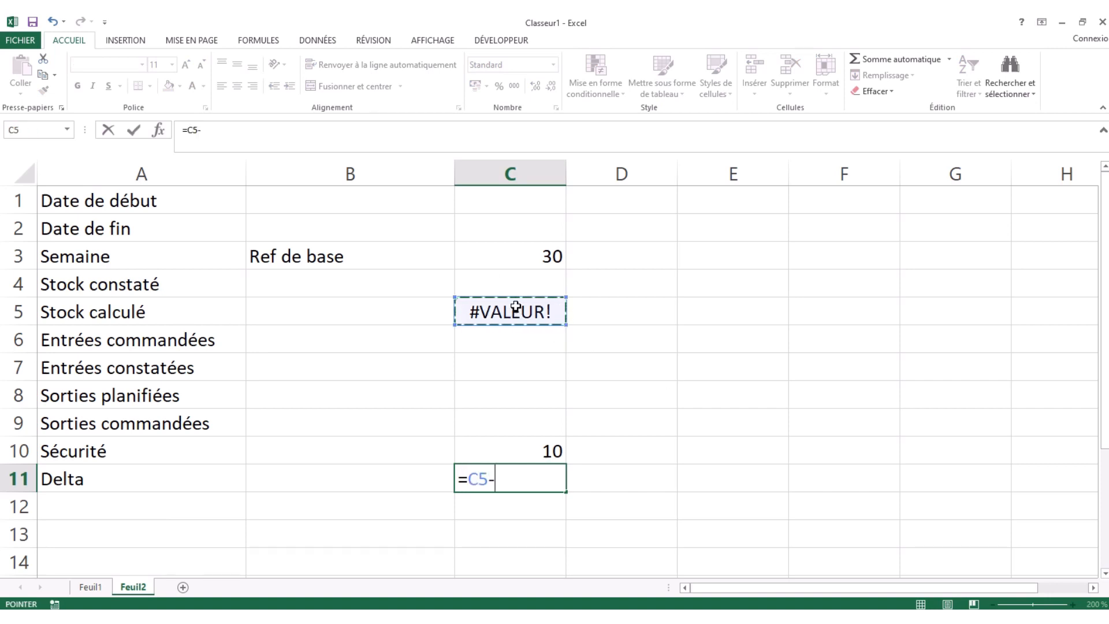
{"action": "left_click", "coordinate": [508, 450]}
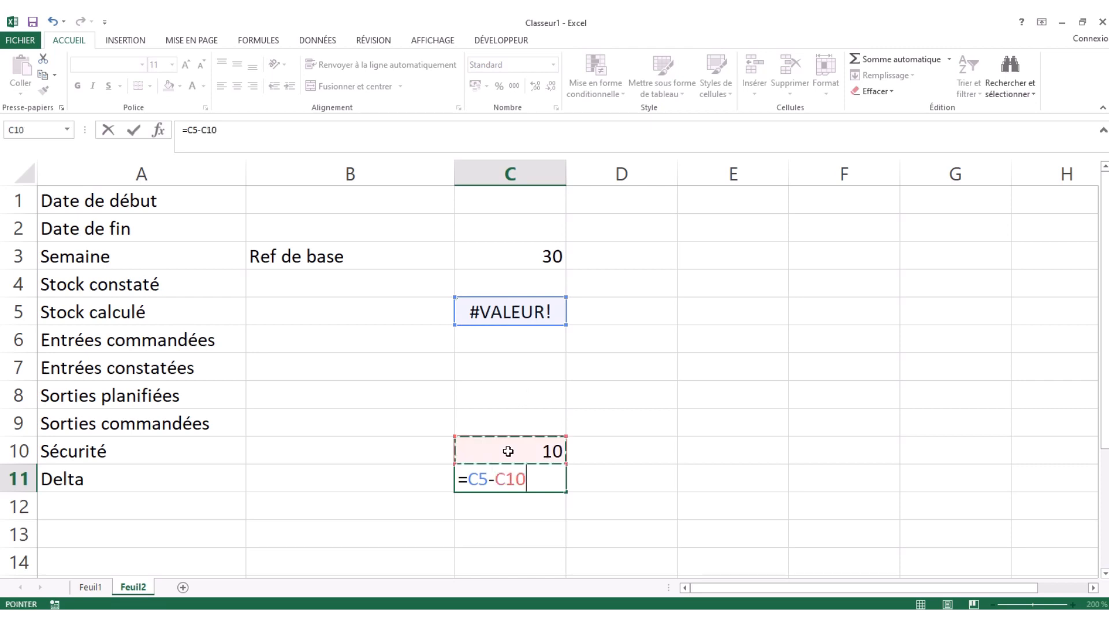
{"action": "key", "text": "Return"}
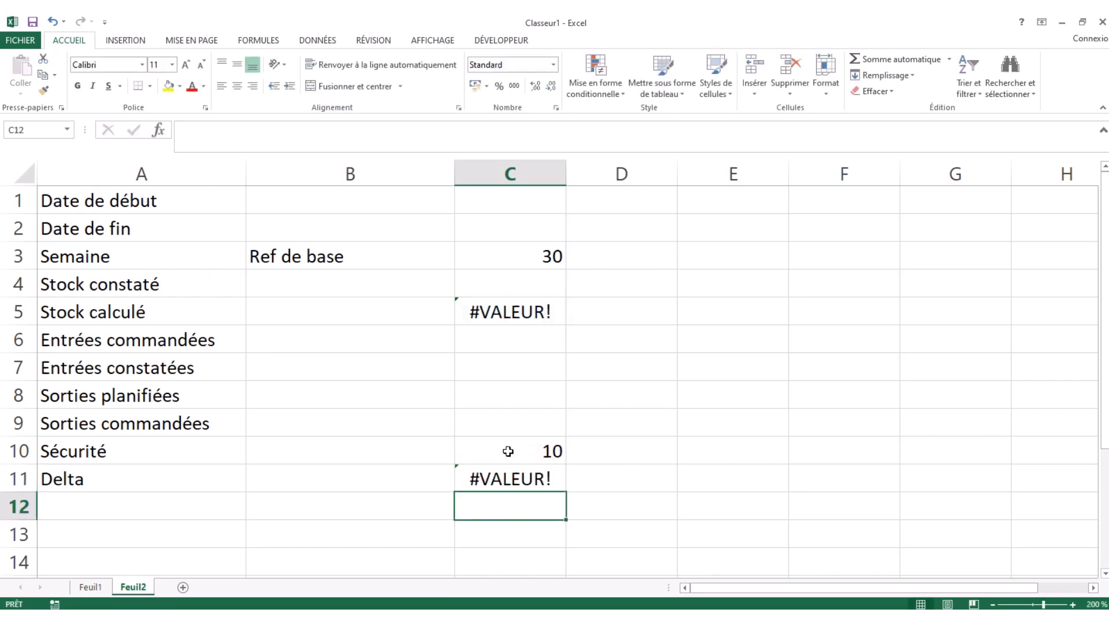
Check the completed week 30 column, going over its stock, inflow, outflow, Sécurité and Delta cells.
{"action": "key", "text": "Up"}
{"action": "key", "text": "Up"}
{"action": "key", "text": "Up"}
{"action": "key", "text": "Up"}
{"action": "key", "text": "Up"}
{"action": "key", "text": "Up"}
{"action": "key", "text": "Up"}
{"action": "key", "text": "Up"}
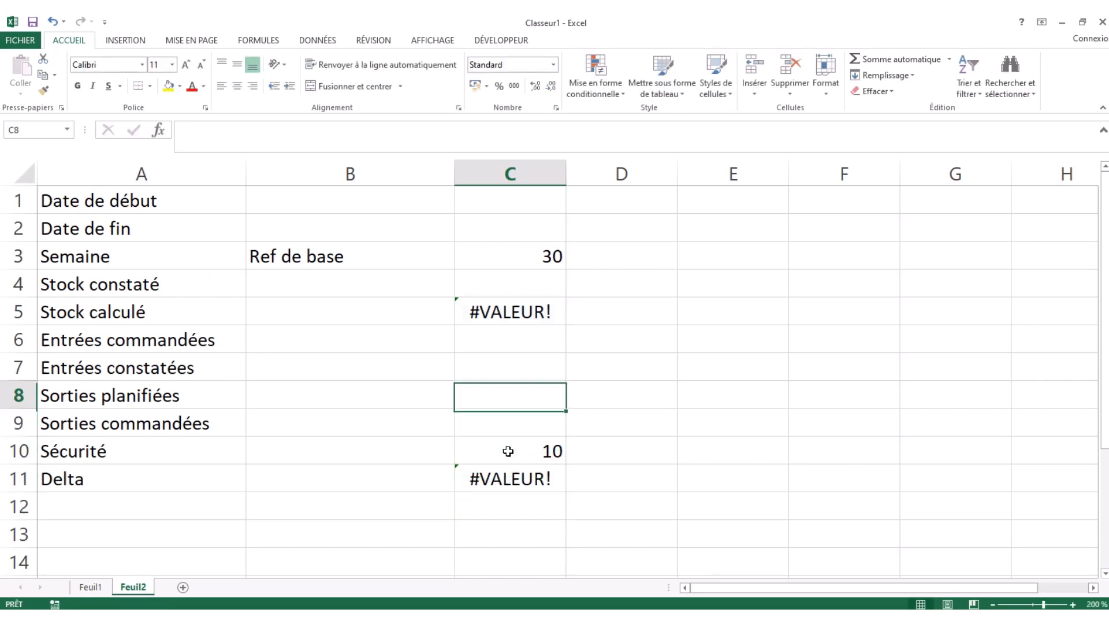
{"action": "key", "text": "Down"}
{"action": "key", "text": "Down"}
{"action": "key", "text": "Down"}
{"action": "key", "text": "Down"}
{"action": "key", "text": "Down"}
{"action": "key", "text": "Down"}
{"action": "key", "text": "Down"}
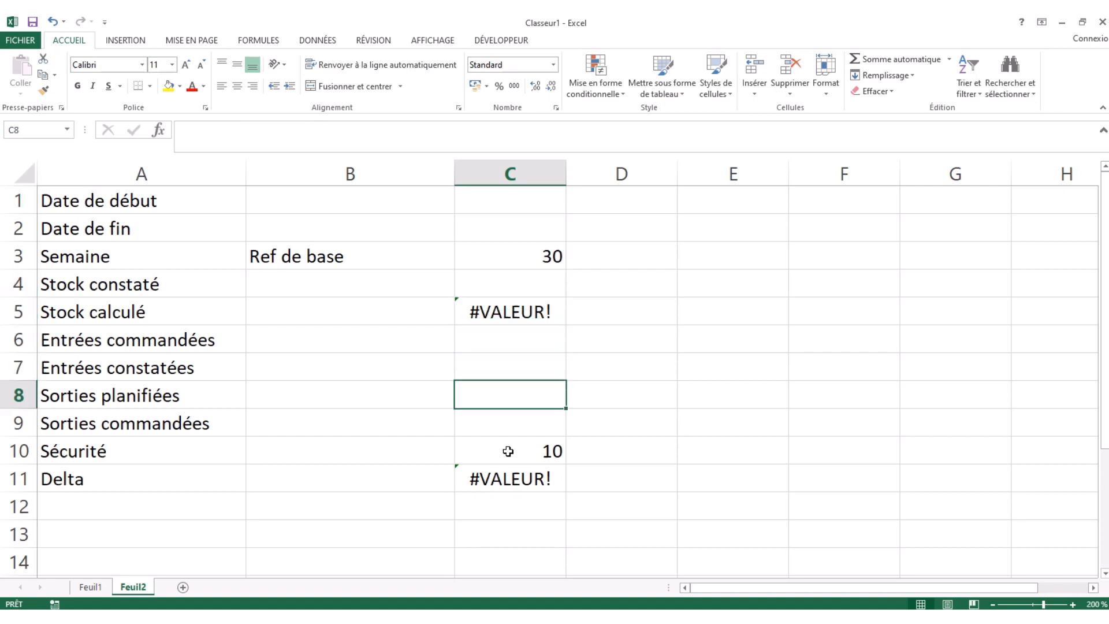
Correct week 30's Stock calculé formula in C5 to reference B5: =SI(C4<>"";C4;B5+C6+C7-C8-C9).
{"action": "key", "text": "Right"}
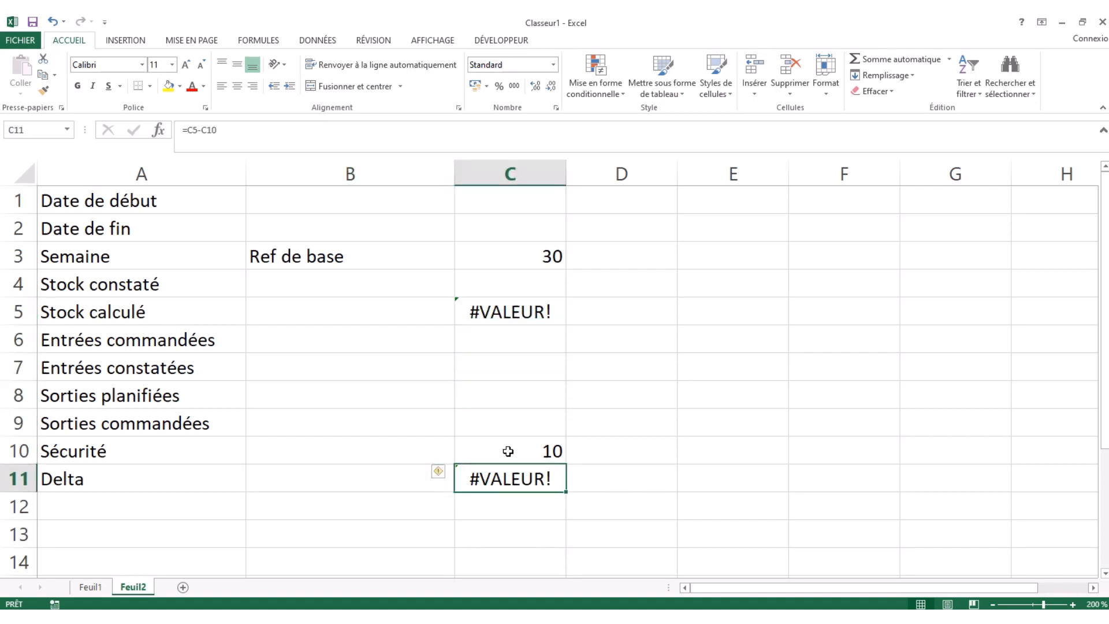
{"action": "key", "text": "Up"}
{"action": "key", "text": "Up"}
{"action": "key", "text": "Up"}
{"action": "key", "text": "Up"}
{"action": "key", "text": "Up"}
{"action": "key", "text": "Up"}
{"action": "key", "text": "Up"}
{"action": "key", "text": "Down"}
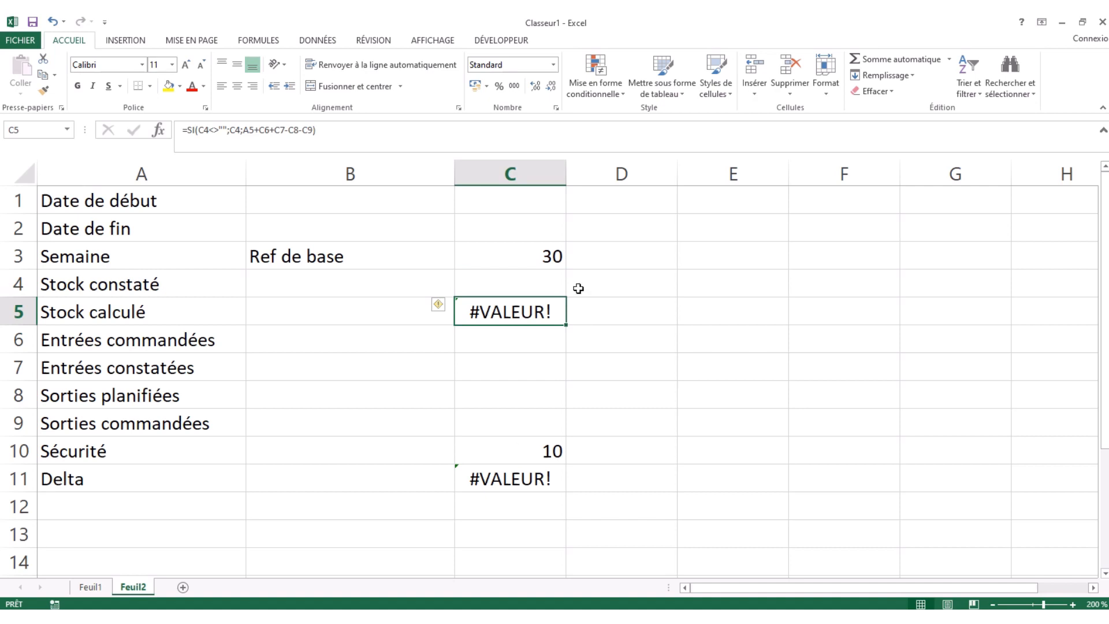
{"action": "left_click", "coordinate": [466, 128]}
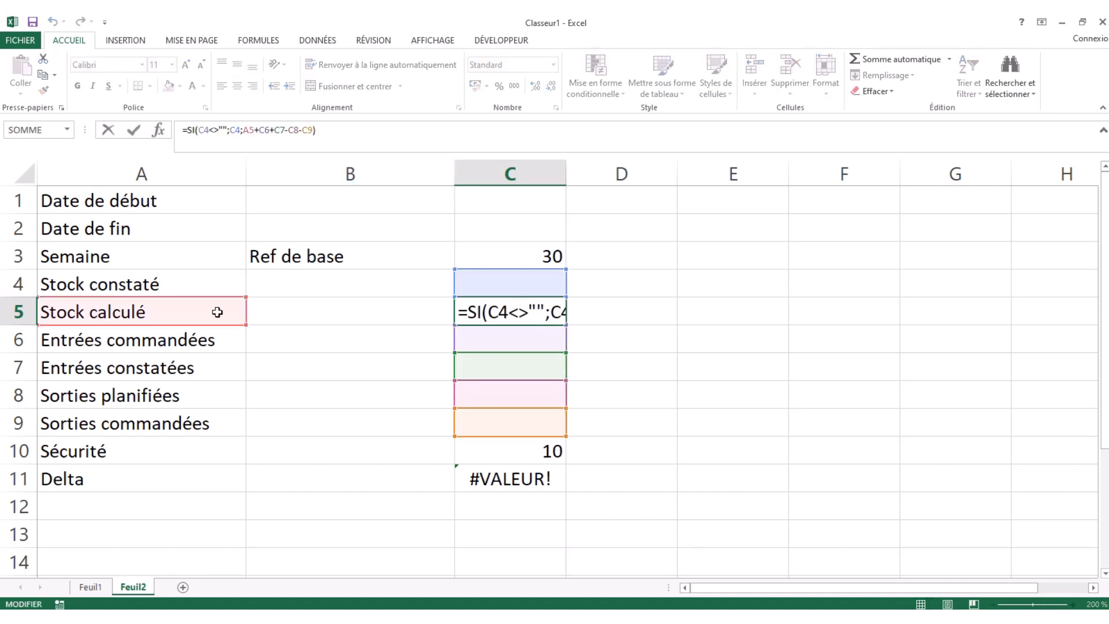
{"action": "left_click_drag", "start_coordinate": [185, 322], "coordinate": [289, 324]}
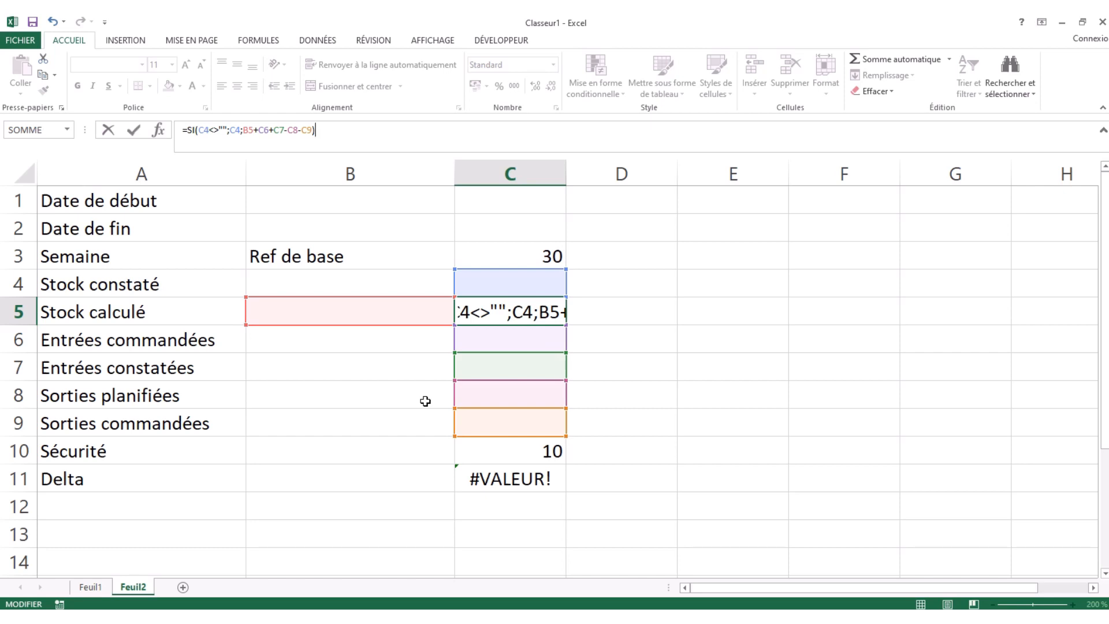
{"action": "key", "text": "Return"}
Check the recalculated week 30 column between the Sécurité cell C10 and the Stock constaté cell C4.
{"action": "key", "text": "Down"}
{"action": "key", "text": "Down"}
{"action": "key", "text": "Down"}
{"action": "key", "text": "Down"}
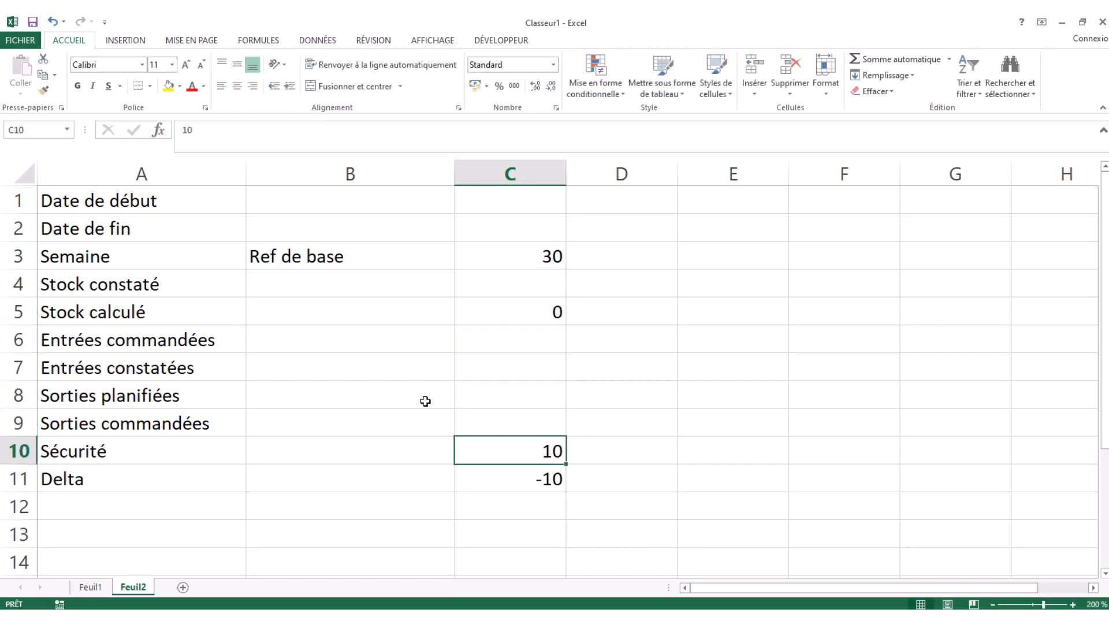
{"action": "key", "text": "Up"}
{"action": "key", "text": "Up"}
{"action": "key", "text": "Up"}
{"action": "key", "text": "Up"}
{"action": "key", "text": "Up"}
{"action": "key", "text": "Up"}
{"action": "key", "text": "Down"}
{"action": "key", "text": "Down"}
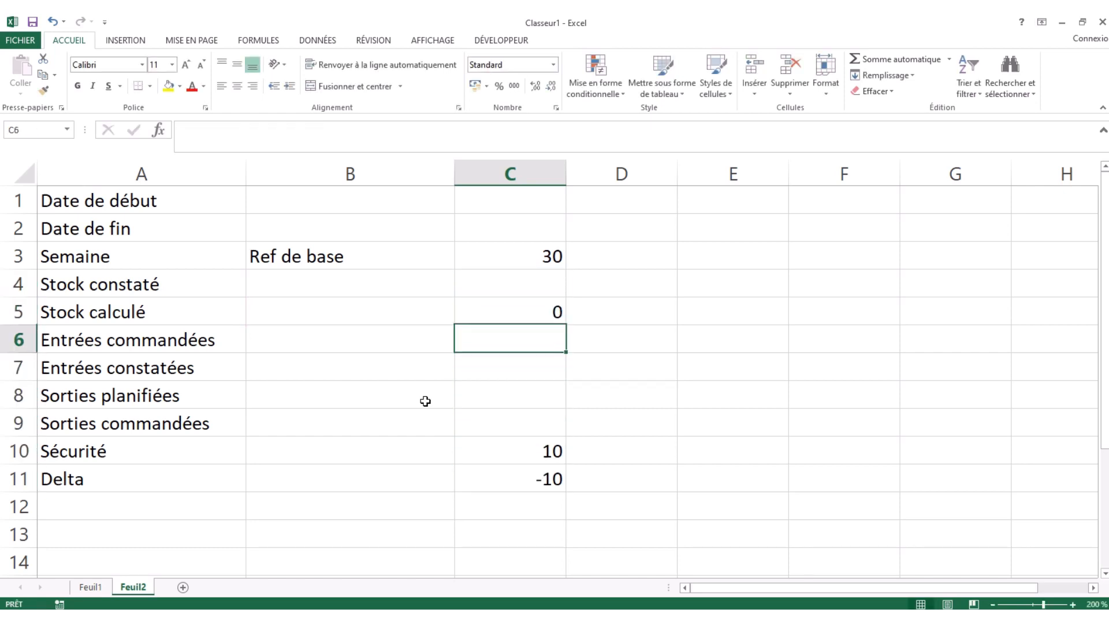
Enter 8 in B5 as the Ref de base column's Stock calculé.
{"action": "key", "text": "Left"}
{"action": "key", "text": "Up"}
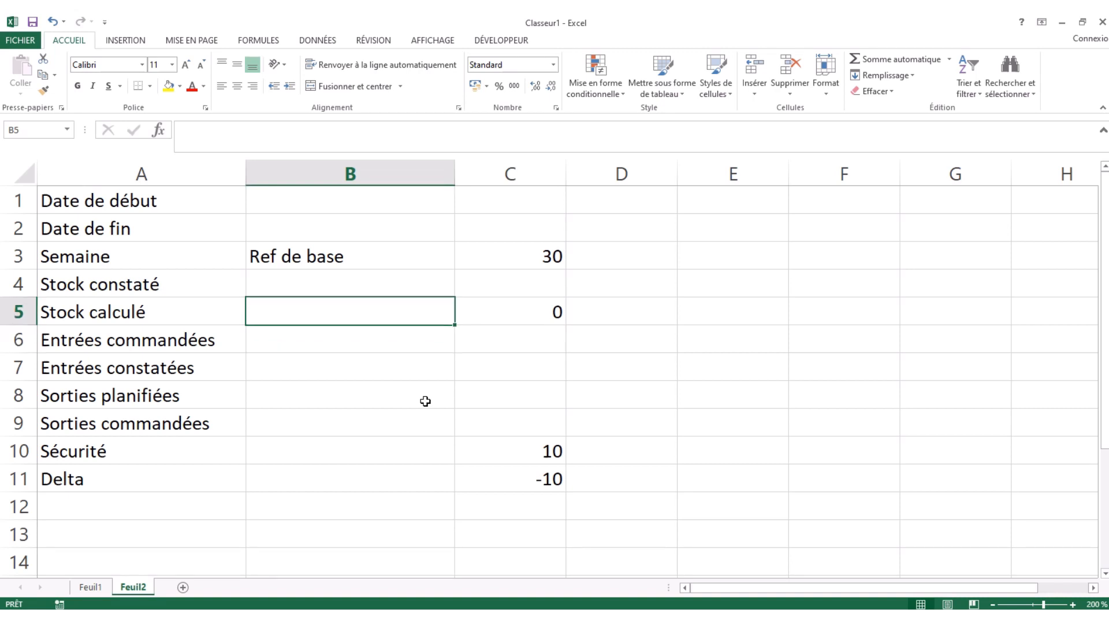
{"action": "type", "text": "8"}
{"action": "key", "text": "Right"}
Compare the starting stock in B5 with week 30's Stock calculé in C5 and its Sécurité and Delta cells.
{"action": "key", "text": "Down"}
{"action": "key", "text": "Down"}
{"action": "key", "text": "Down"}
{"action": "key", "text": "Down"}
{"action": "key", "text": "Down"}
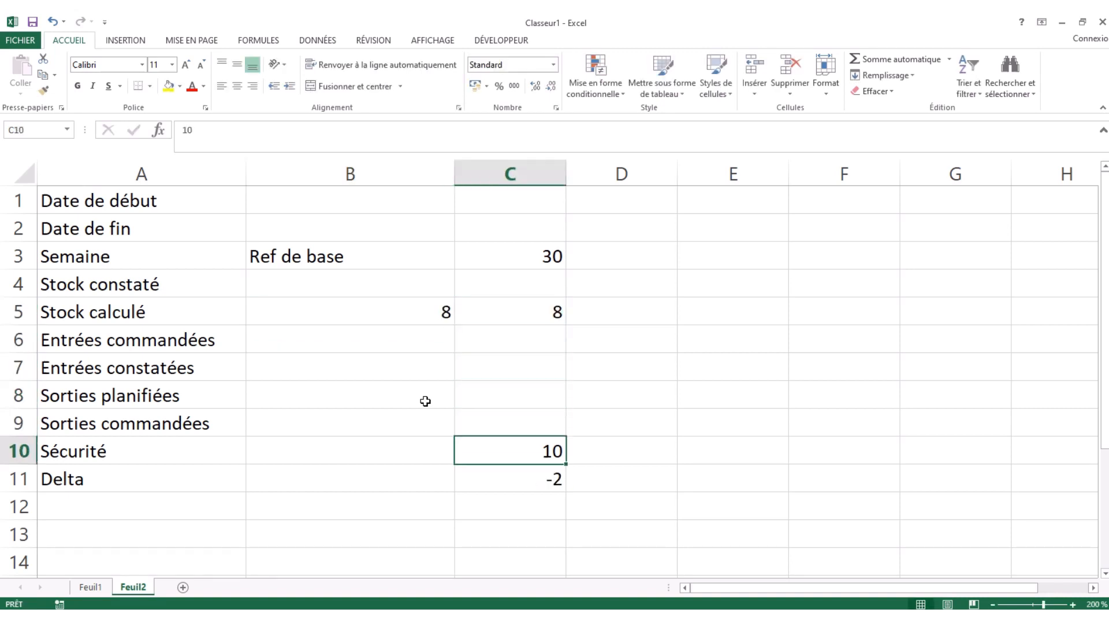
{"action": "key", "text": "Up"}
{"action": "key", "text": "Up"}
{"action": "key", "text": "Up"}
{"action": "key", "text": "Up"}
{"action": "key", "text": "Left"}
{"action": "key", "text": "Up"}
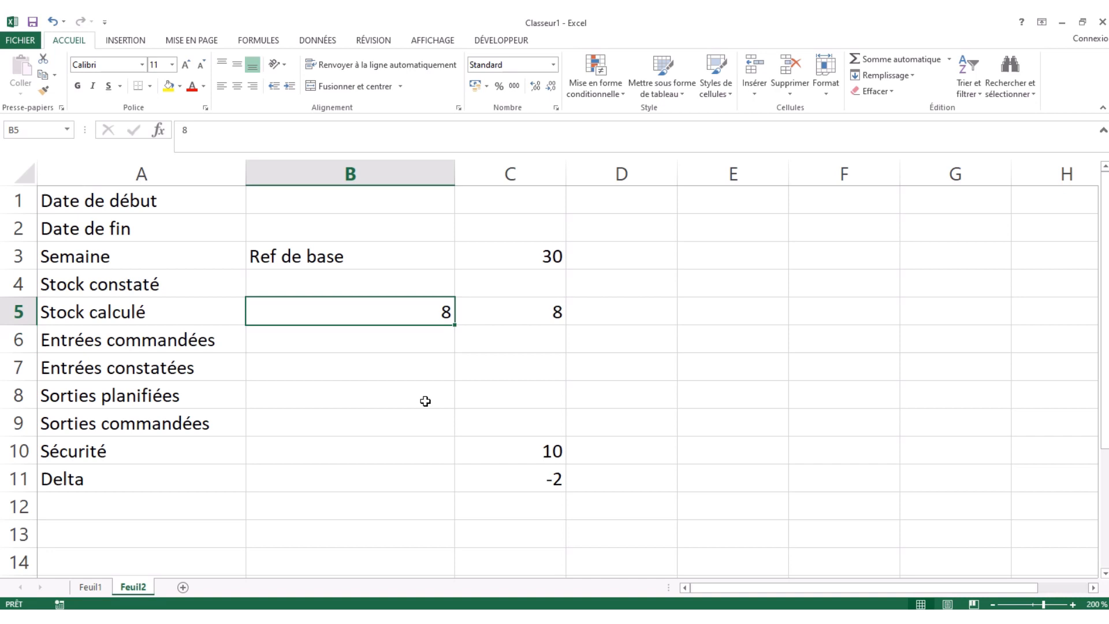
{"action": "key", "text": "Right"}
{"action": "key", "text": "Right"}
{"action": "key", "text": "Left"}
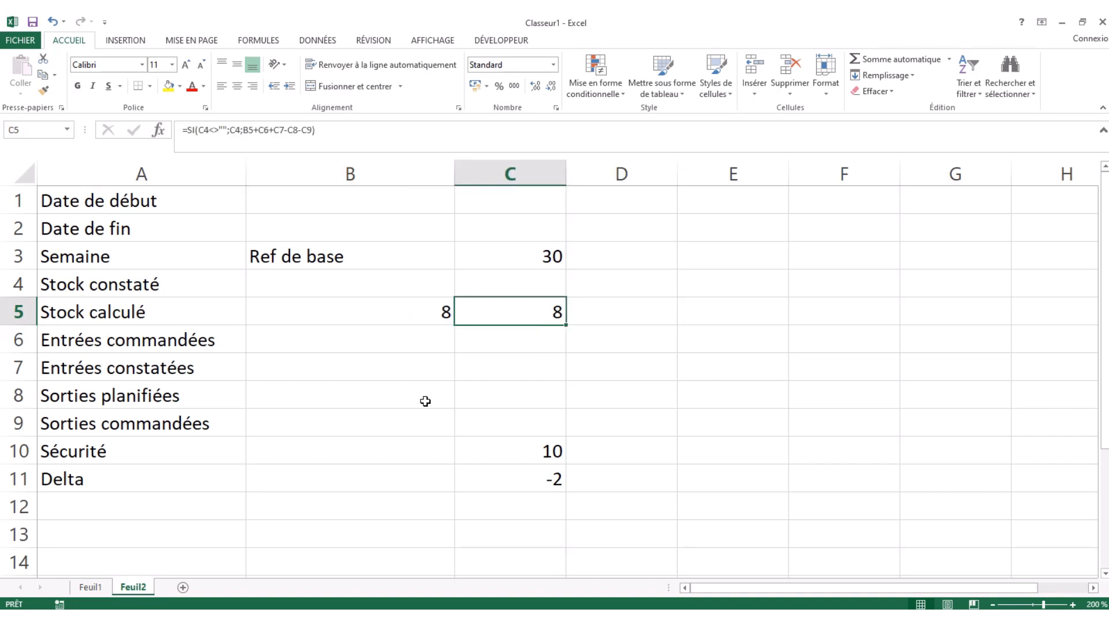
Enter 2 for week 30's Sorties planifiées in C8 and 2 for its Sorties commandées in C9.
{"action": "key", "text": "Down"}
{"action": "key", "text": "Down"}
{"action": "key", "text": "Down"}
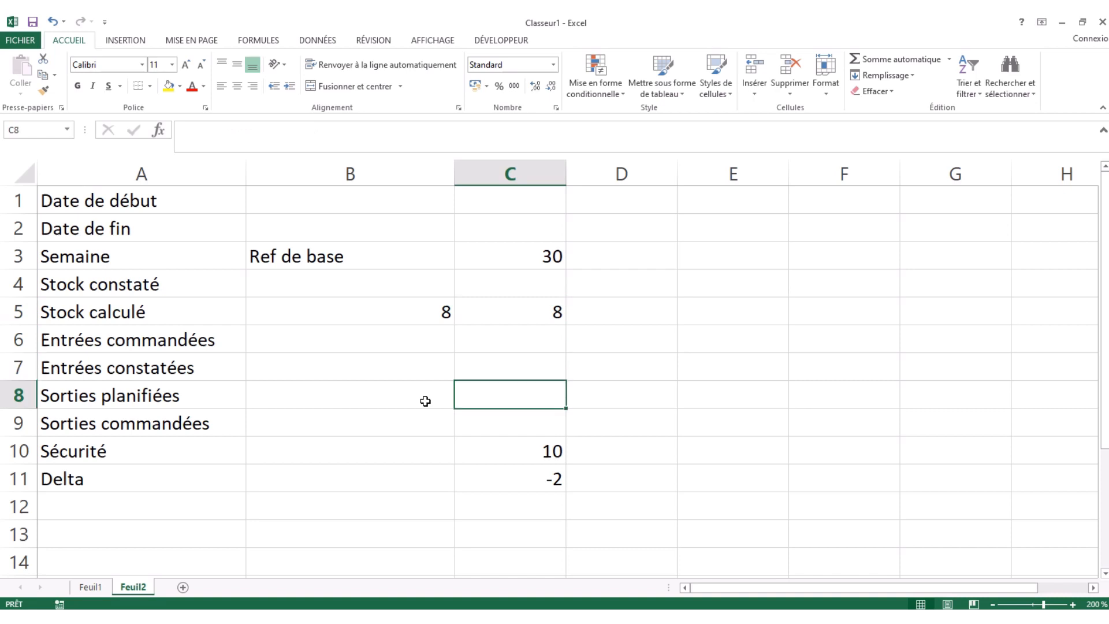
{"action": "type", "text": "2"}
{"action": "key", "text": "Return"}
{"action": "type", "text": "2"}
{"action": "key", "text": "Up"}
Review how the new outflows affect week 30, from Stock calculé and the inflow cells down to the Delta.
{"action": "key", "text": "Up"}
{"action": "key", "text": "Up"}
{"action": "key", "text": "Left"}
{"action": "key", "text": "Right"}
{"action": "key", "text": "Down"}
{"action": "key", "text": "Left"}
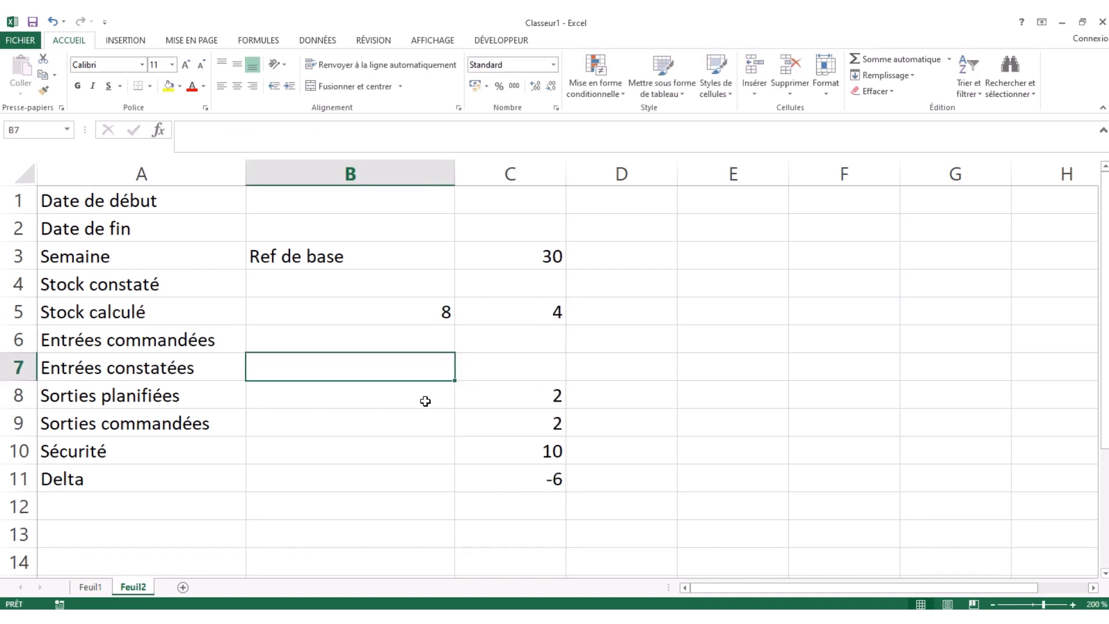
{"action": "key", "text": "Right"}
{"action": "key", "text": "Up"}
{"action": "key", "text": "Up"}
{"action": "key", "text": "Down"}
{"action": "key", "text": "Down"}
{"action": "key", "text": "Down"}
{"action": "key", "text": "Up"}
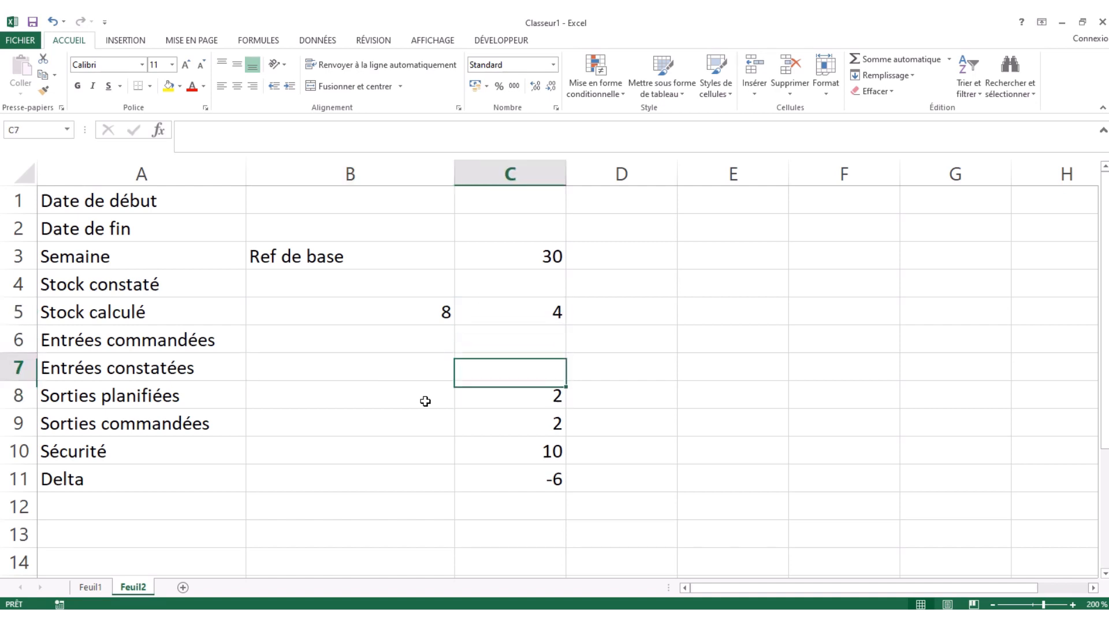
{"action": "key", "text": "Up"}
{"action": "key", "text": "Up"}
{"action": "key", "text": "Down"}
{"action": "key", "text": "Down"}
{"action": "key", "text": "Down"}
{"action": "key", "text": "Down"}
{"action": "key", "text": "Down"}
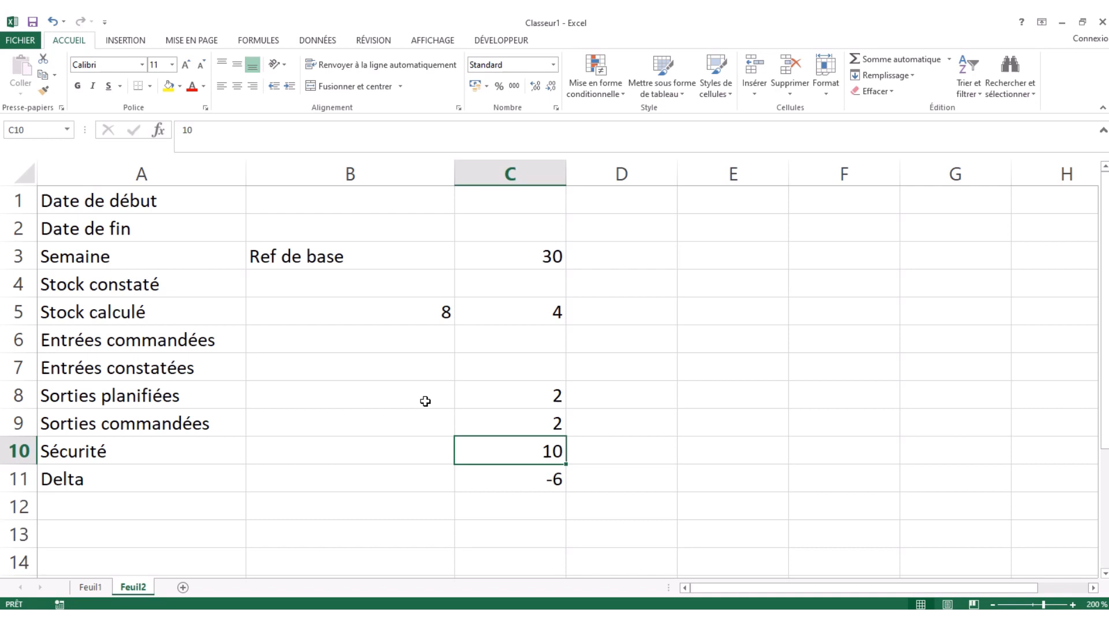
{"action": "key", "text": "Down"}
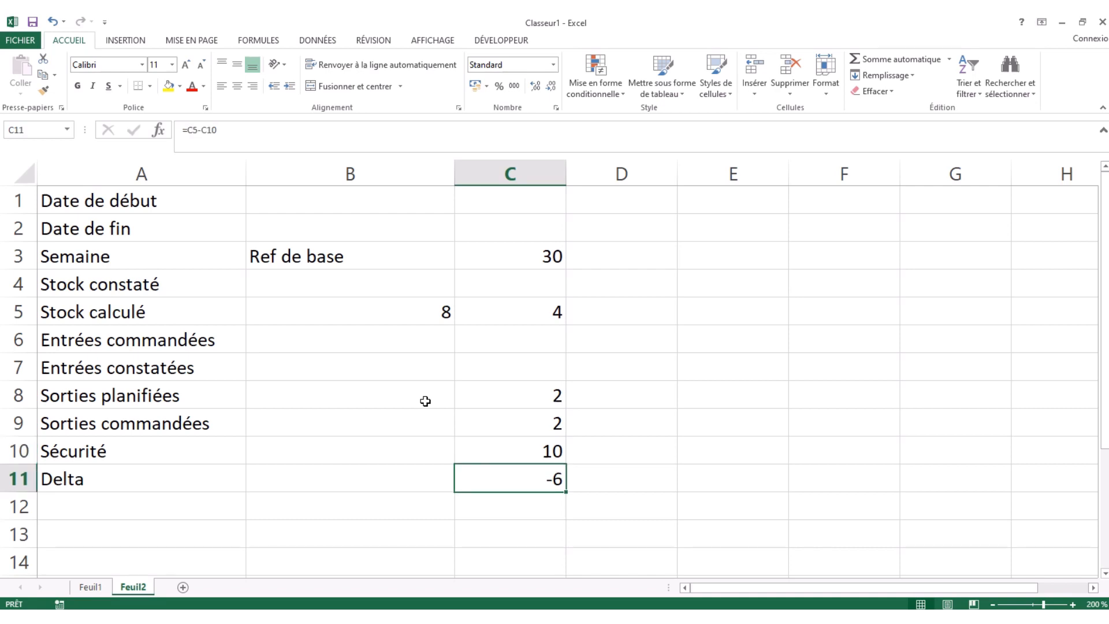
Go back over week 30's inflow, outflow and stock cells and examine the Delta row in C11.
{"action": "key", "text": "Up"}
{"action": "key", "text": "Up"}
{"action": "key", "text": "Up"}
{"action": "key", "text": "Up"}
{"action": "key", "text": "Down"}
{"action": "key", "text": "Down"}
{"action": "key", "text": "Down"}
{"action": "key", "text": "Down"}
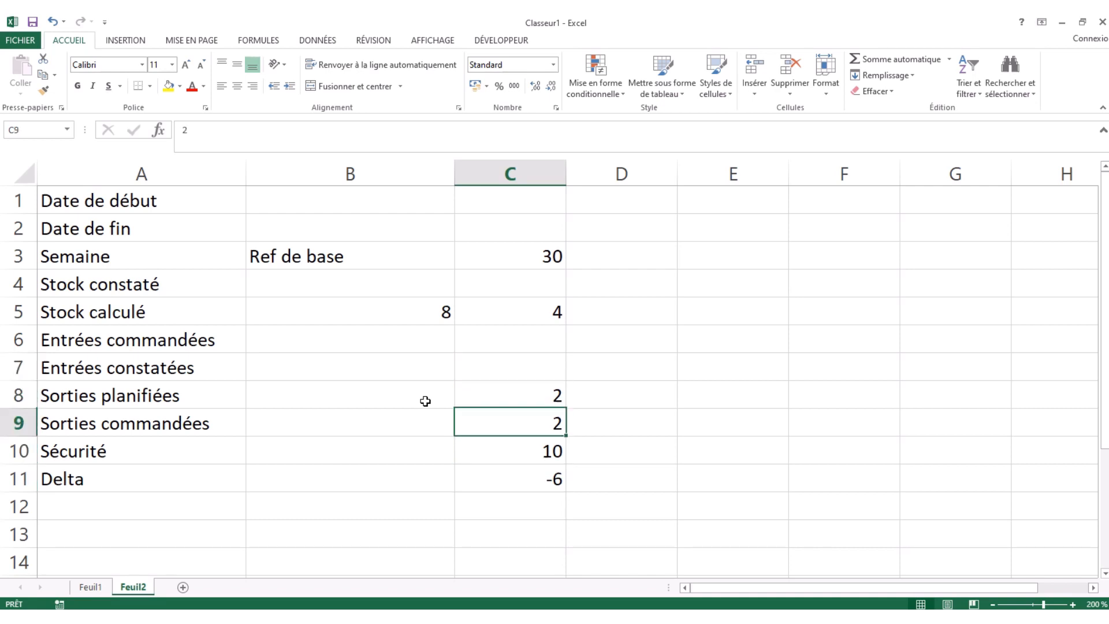
{"action": "key", "text": "Up"}
{"action": "key", "text": "Up"}
{"action": "key", "text": "Up"}
{"action": "key", "text": "Up"}
{"action": "key", "text": "Up"}
{"action": "key", "text": "Up"}
{"action": "key", "text": "Down"}
{"action": "key", "text": "Down"}
{"action": "key", "text": "Down"}
{"action": "key", "text": "Down"}
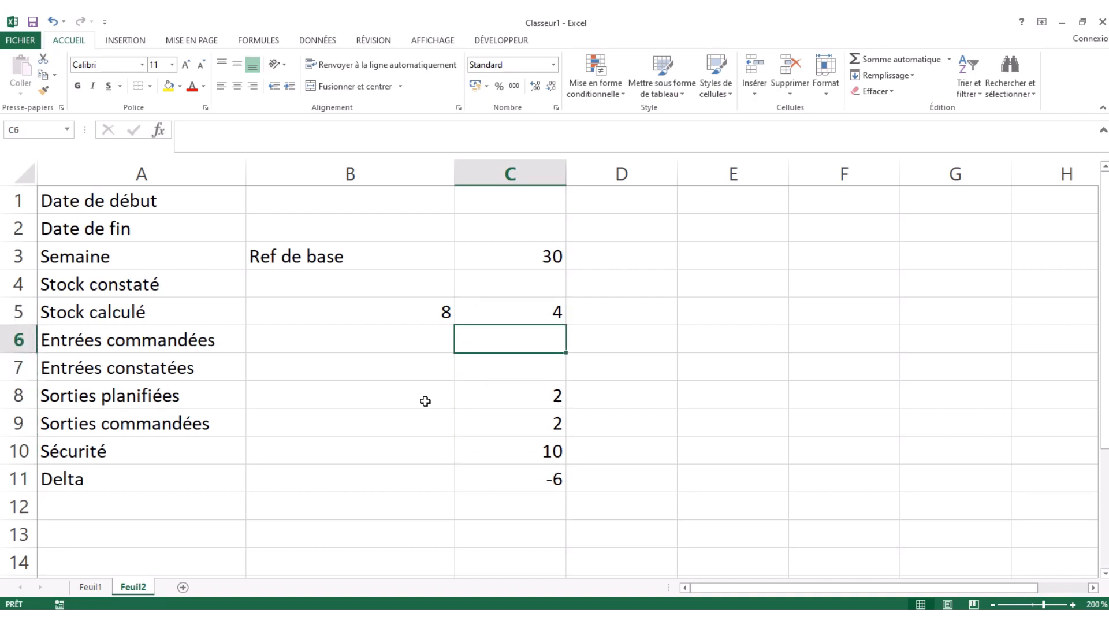
{"action": "key", "text": "Down"}
{"action": "key", "text": "Down"}
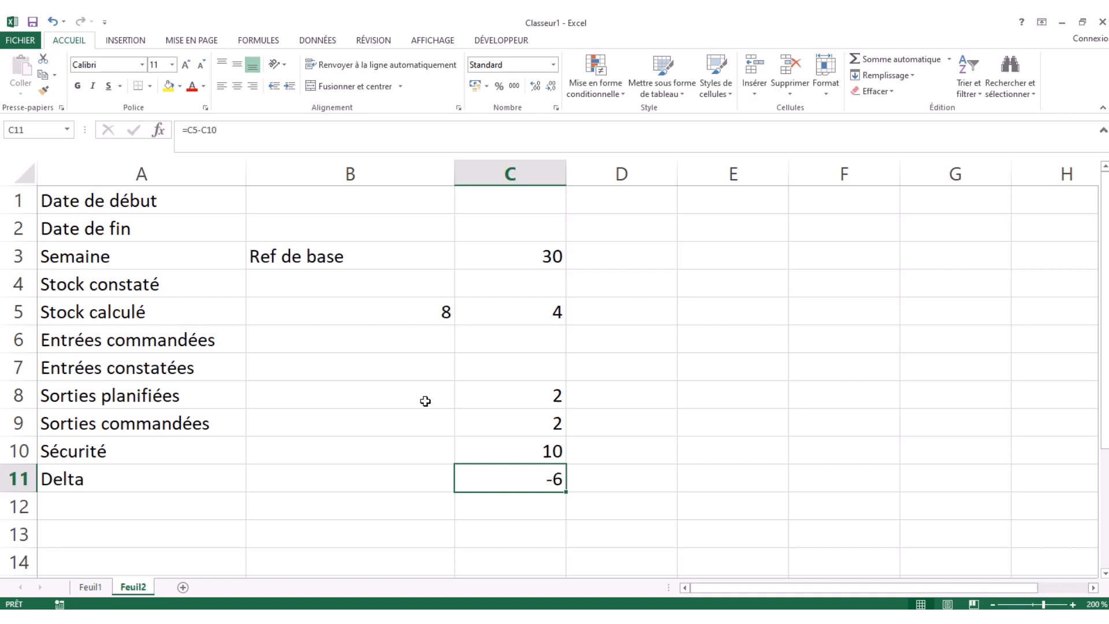
{"action": "key", "text": "Left"}
{"action": "key", "text": "Left"}
{"action": "key", "text": "Right"}
{"action": "key", "text": "Right"}
Enter 31 in D3 as the next Semaine number.
{"action": "key", "text": "Right"}
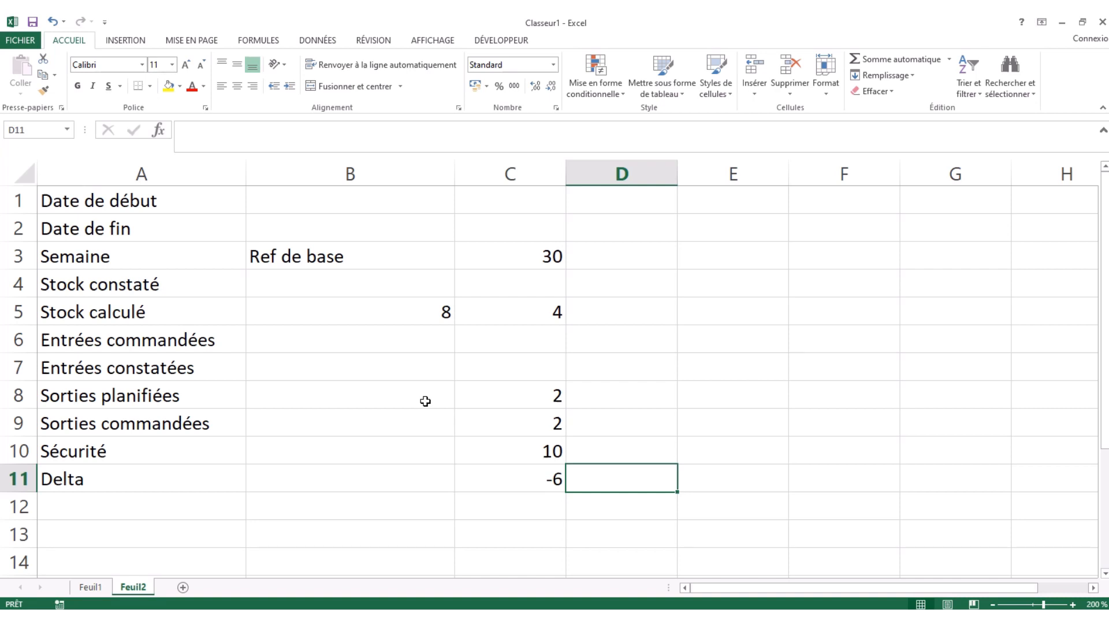
{"action": "key", "text": "Up"}
{"action": "key", "text": "Up"}
{"action": "key", "text": "Up"}
{"action": "key", "text": "Up"}
{"action": "key", "text": "Up"}
{"action": "key", "text": "Up"}
{"action": "key", "text": "Up"}
{"action": "key", "text": "Up"}
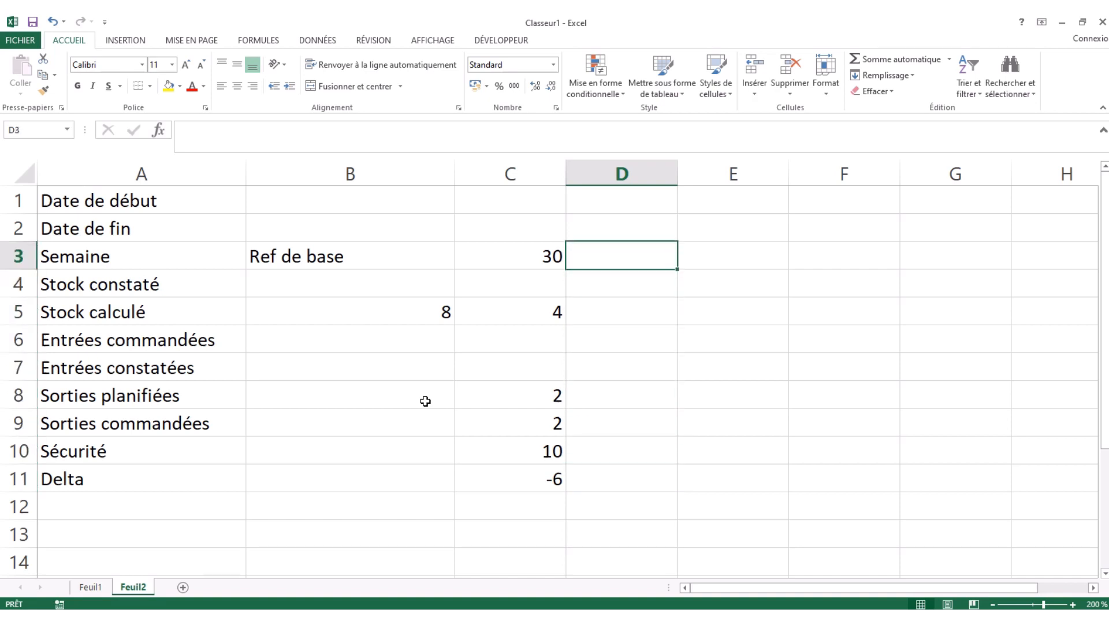
{"action": "type", "text": "31"}
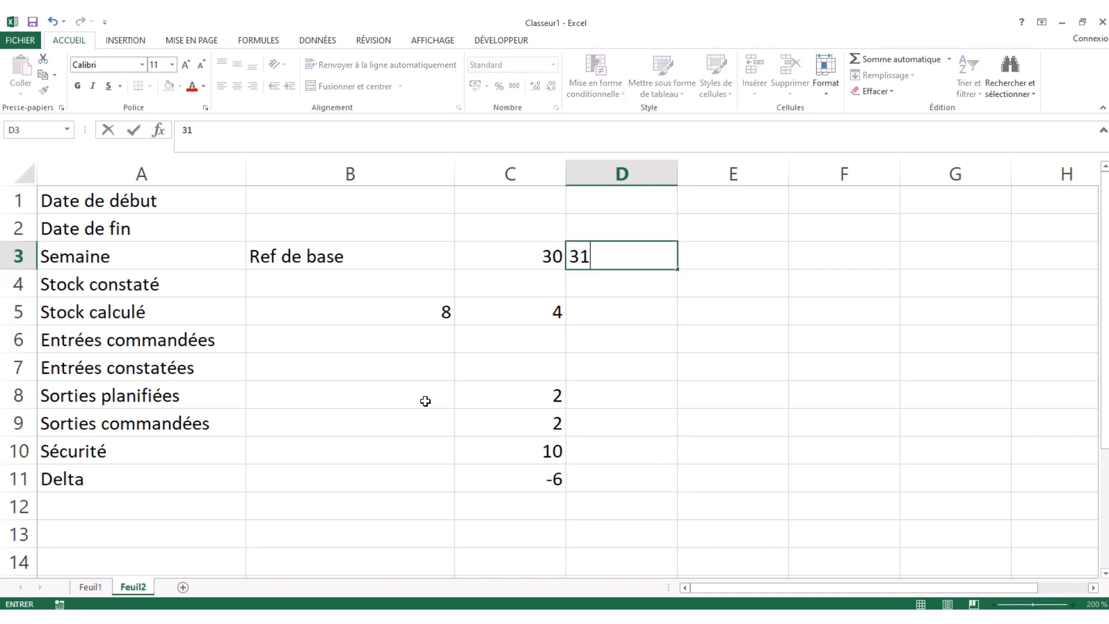
{"action": "key", "text": "Tab"}
Copy week 30's cells C5:C11, from Stock calculé to Delta, into the week 31 column starting at D5.
{"action": "key", "text": "Return"}
{"action": "key", "text": "Down"}
{"action": "key", "text": "Left"}
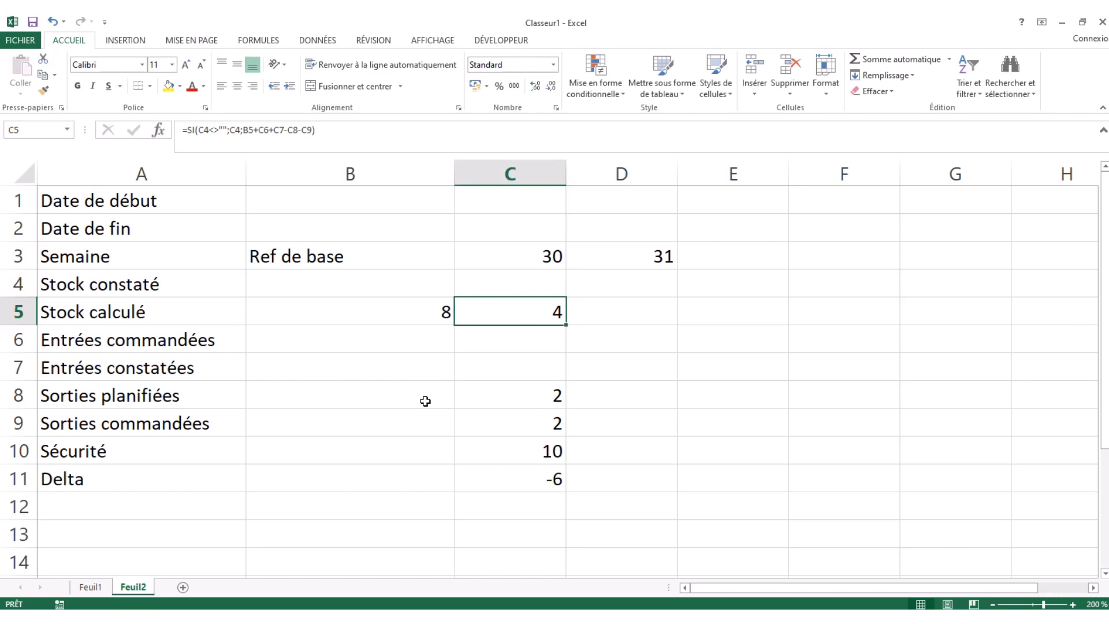
{"action": "key", "text": "shift+Down"}
{"action": "key", "text": "shift+Down"}
{"action": "key", "text": "shift+Down"}
{"action": "key", "text": "shift+Down"}
{"action": "key", "text": "shift+Down"}
{"action": "key", "text": "shift+Down"}
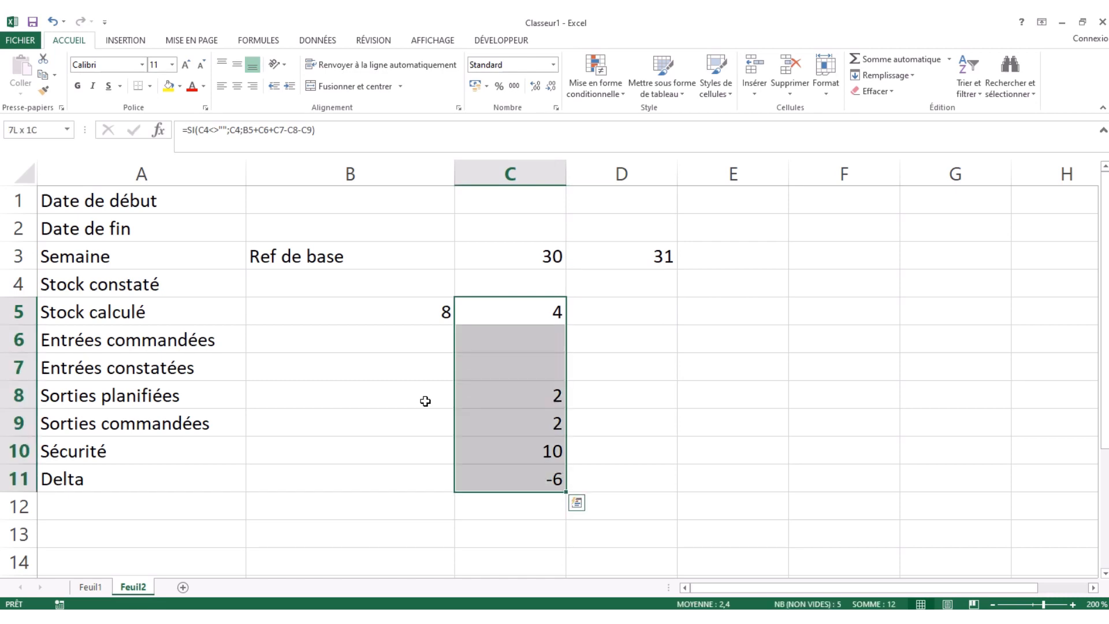
{"action": "key", "text": "ctrl+c"}
{"action": "key", "text": "Right"}
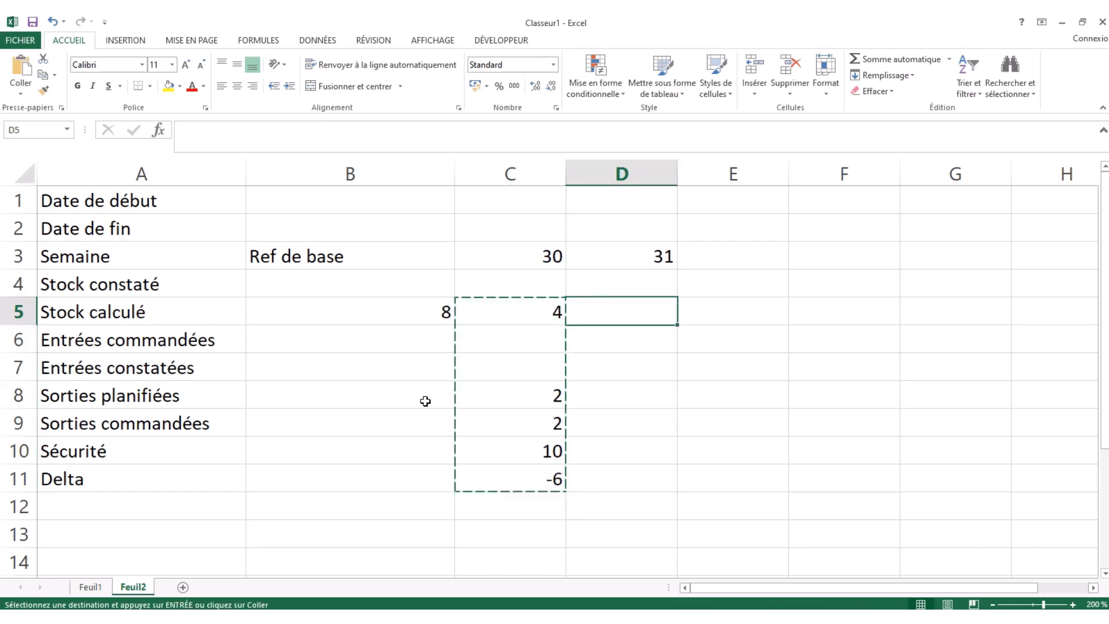
{"action": "key", "text": "ctrl+v"}
Check the pasted week 31 column from its inflow and outflow cells to the Delta formula in D11.
{"action": "key", "text": "Down"}
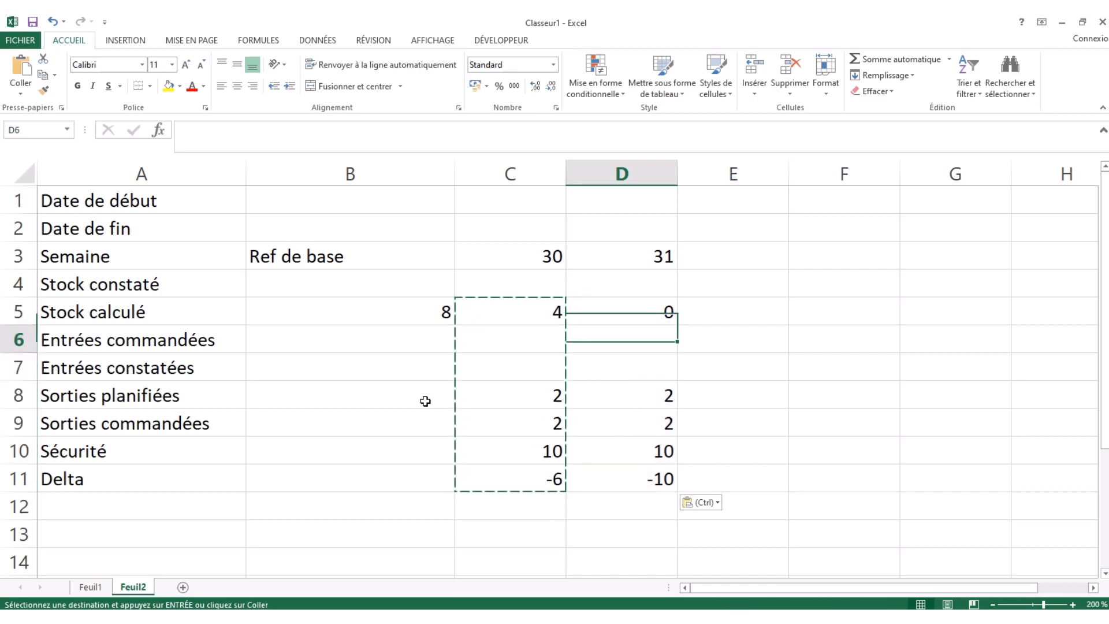
{"action": "key", "text": "Down"}
{"action": "key", "text": "Down"}
{"action": "key", "text": "Down"}
{"action": "key", "text": "Down"}
{"action": "key", "text": "Down"}
{"action": "key", "text": "Up"}
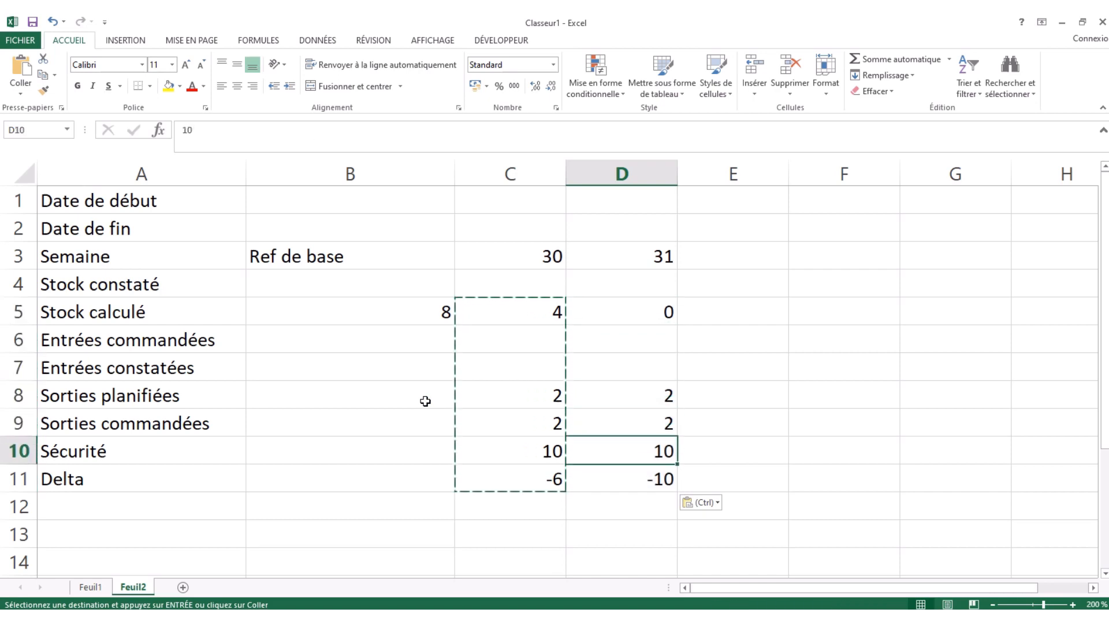
{"action": "key", "text": "Up"}
{"action": "key", "text": "Down"}
{"action": "key", "text": "Down"}
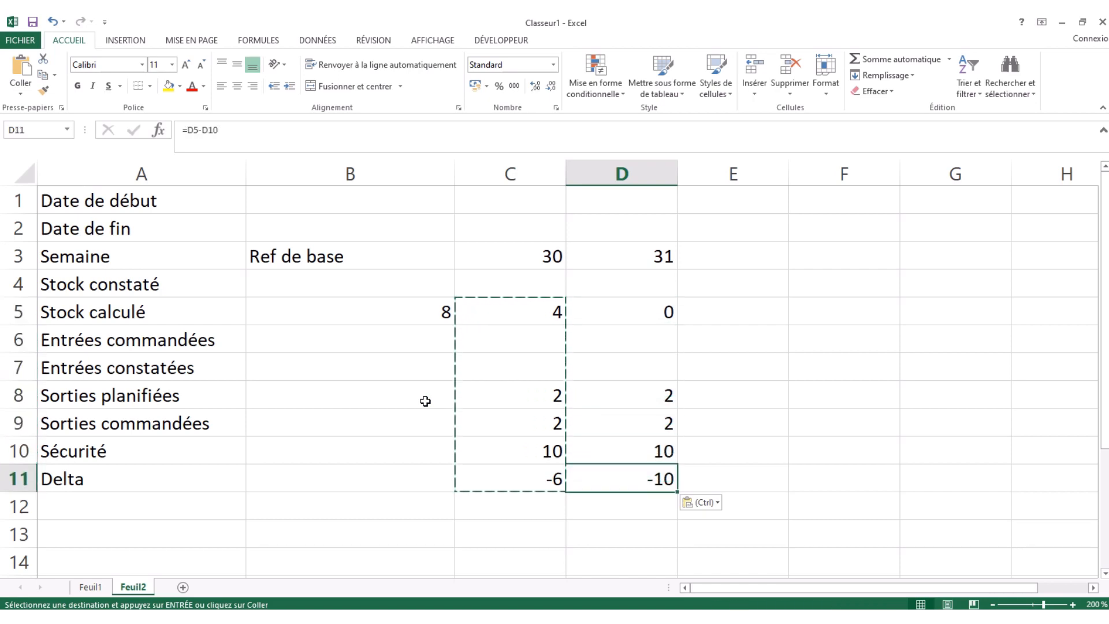
Compare the Delta cells of weeks 30 and 31 in C11 and D11.
{"action": "key", "text": "Left"}
{"action": "key", "text": "Left"}
{"action": "key", "text": "Right"}
{"action": "key", "text": "Right"}
{"action": "key", "text": "Left"}
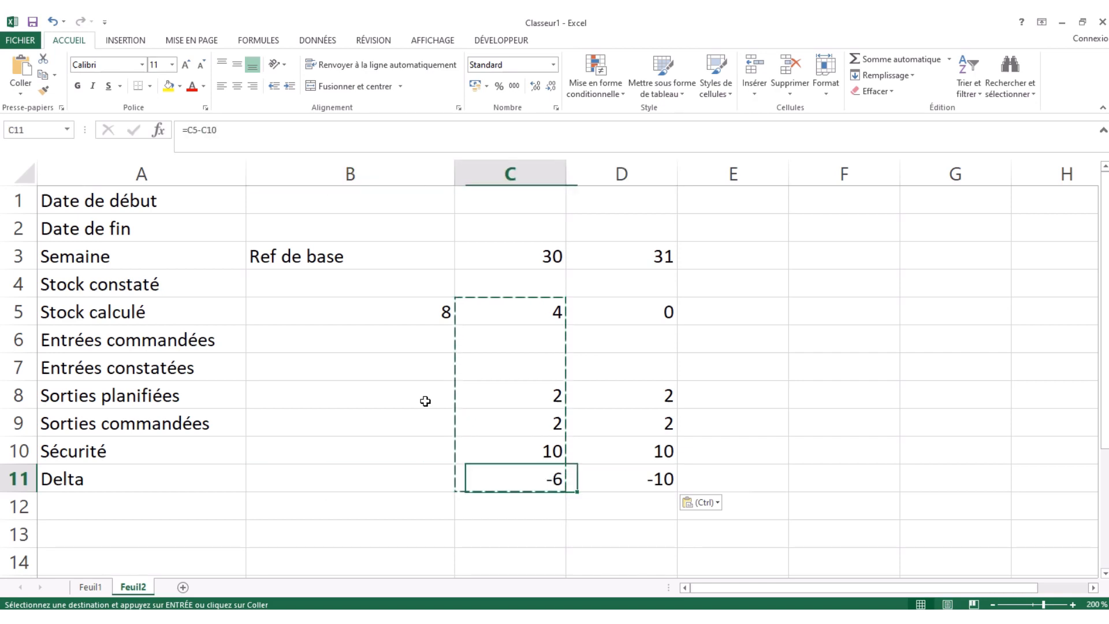
{"action": "key", "text": "Right"}
{"action": "key", "text": "Left"}
{"action": "key", "text": "Right"}
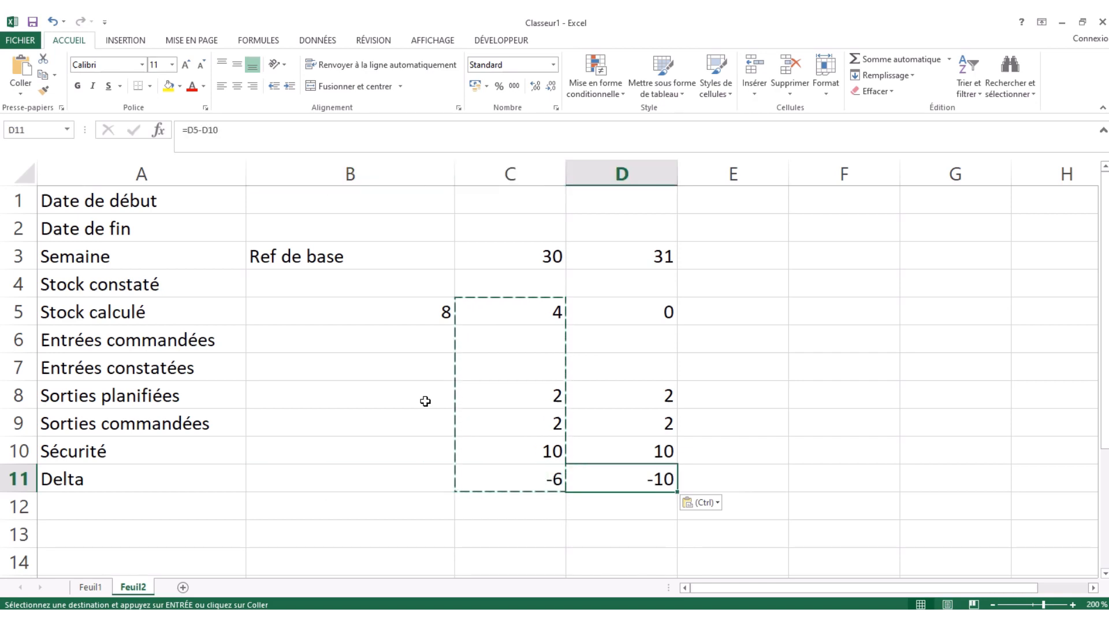
{"action": "key", "text": "Left"}
{"action": "key", "text": "Left"}
{"action": "key", "text": "Right"}
{"action": "key", "text": "Right"}
{"action": "key", "text": "Left"}
{"action": "key", "text": "Left"}
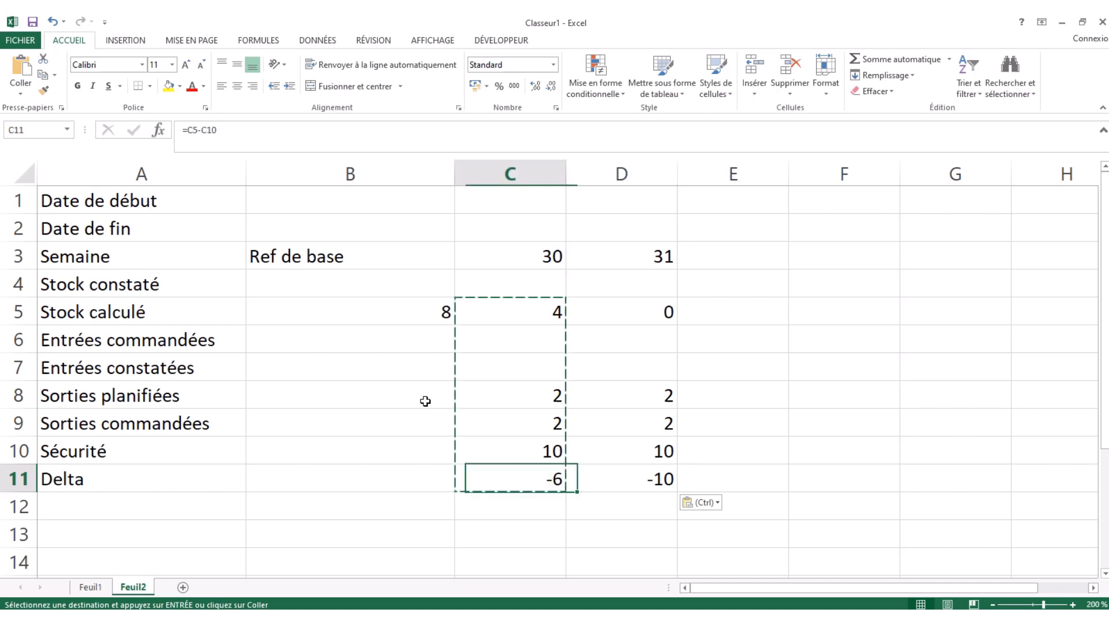
{"action": "key", "text": "Right"}
{"action": "key", "text": "Left"}
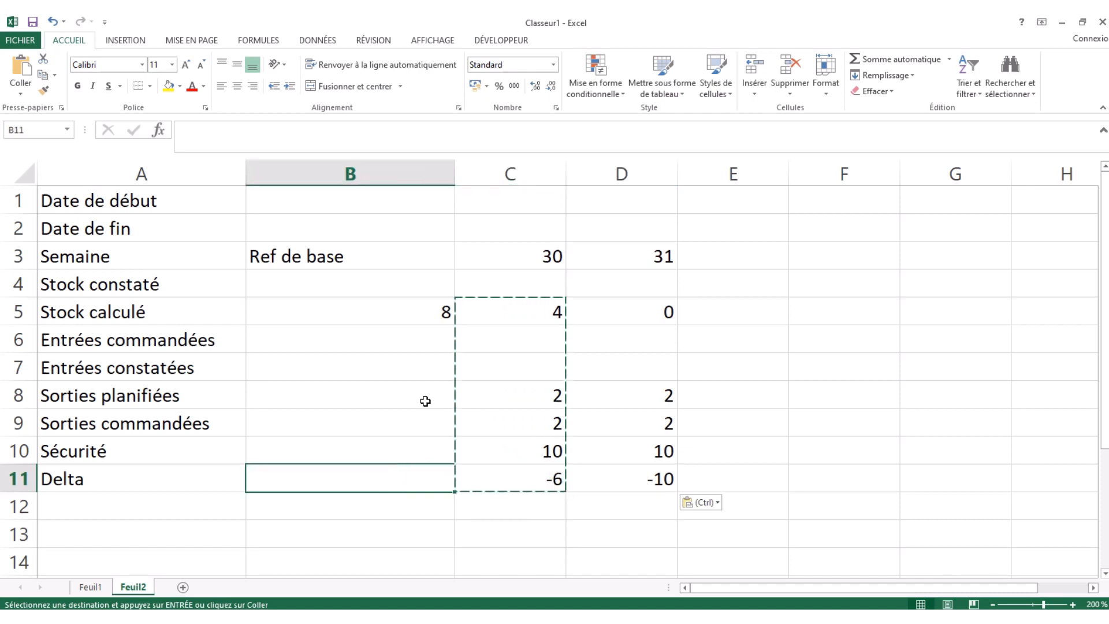
{"action": "key", "text": "Right"}
{"action": "key", "text": "Right"}
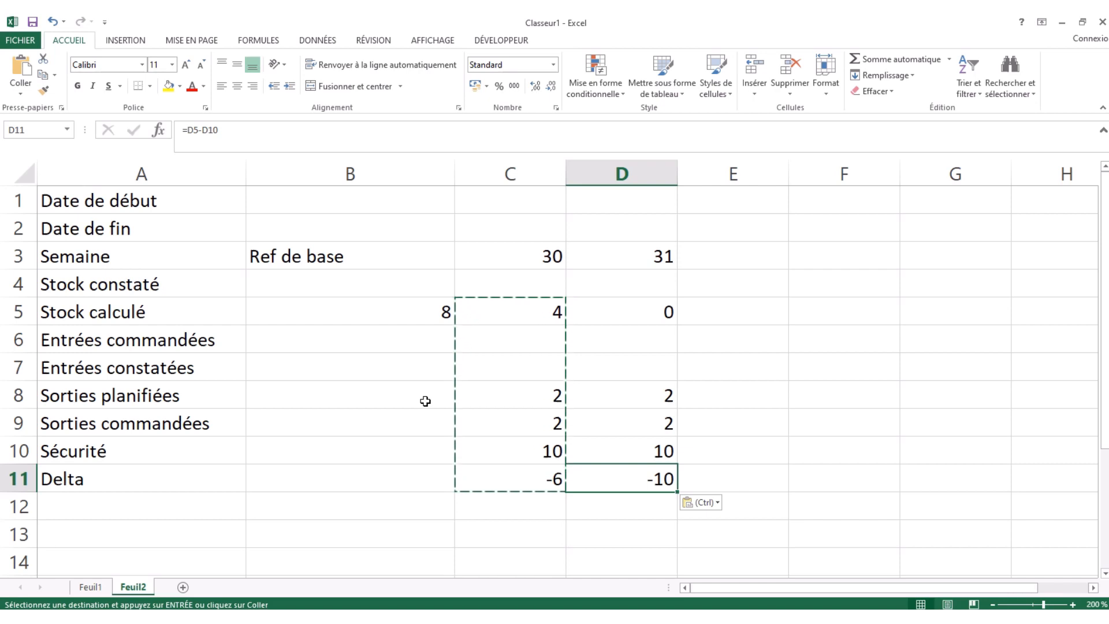
{"action": "key", "text": "Left"}
{"action": "key", "text": "Left"}
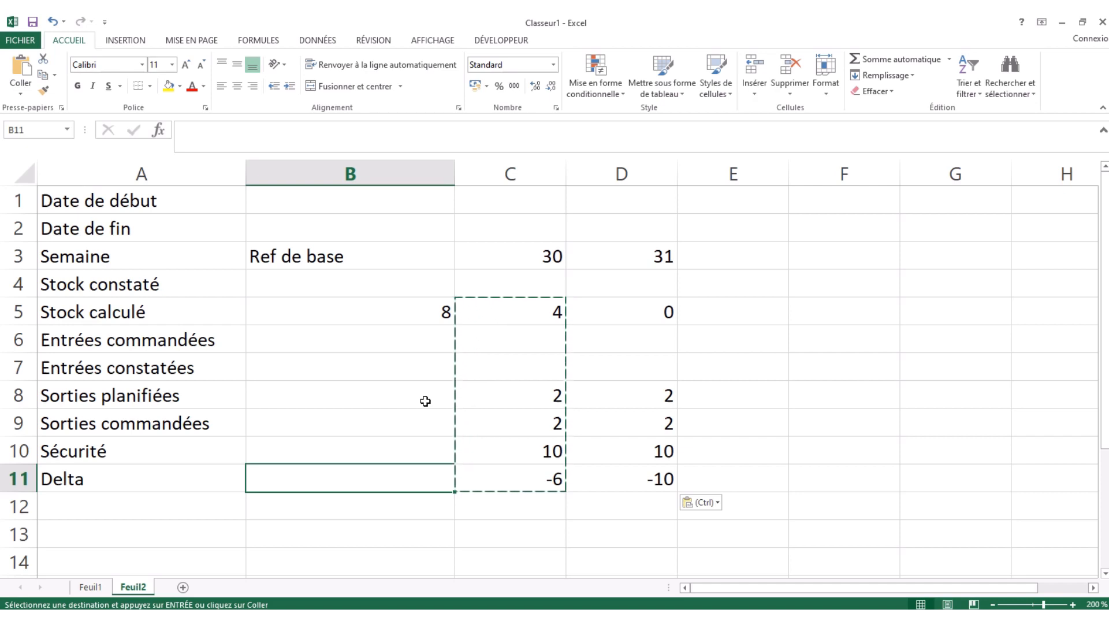
{"action": "key", "text": "Right"}
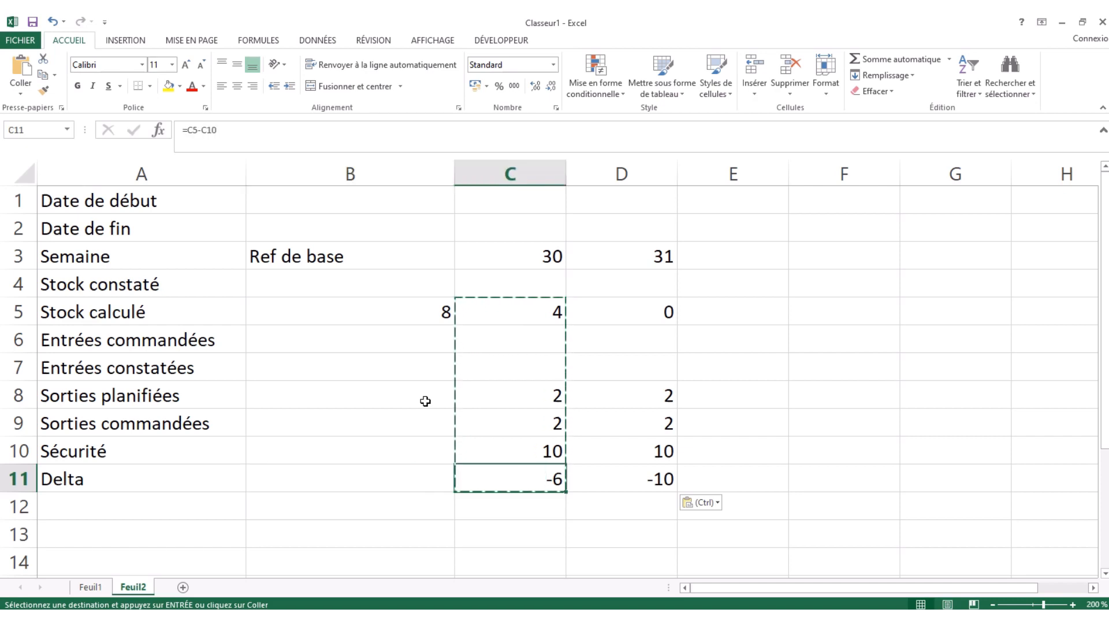
{"action": "key", "text": "Down"}
{"action": "key", "text": "Left"}
{"action": "key", "text": "Left"}
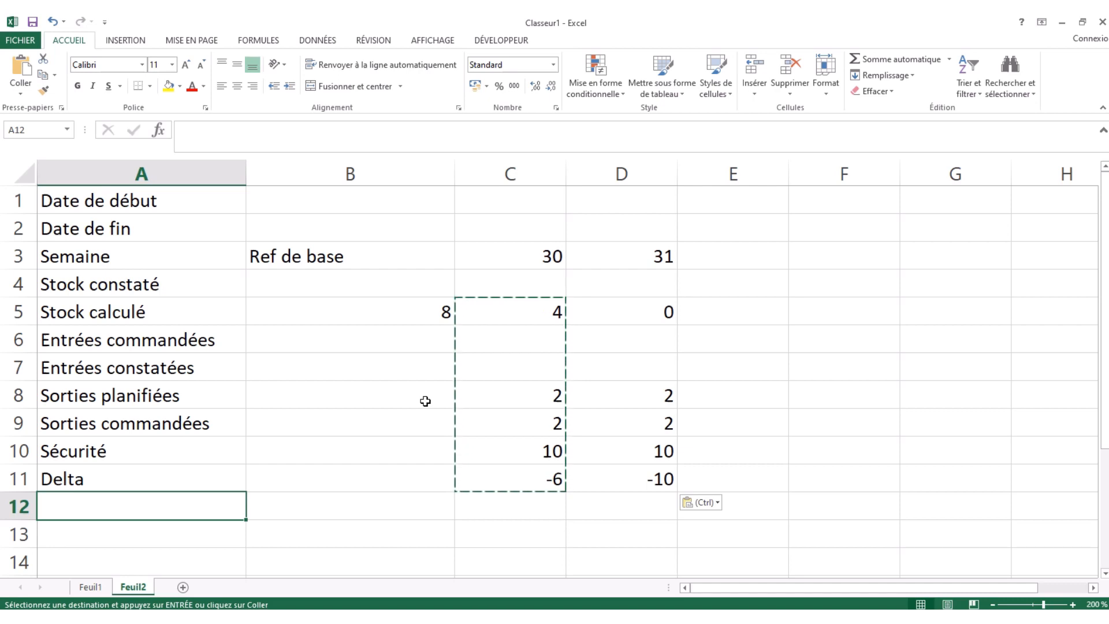
{"action": "key", "text": "Right"}
{"action": "key", "text": "Right"}
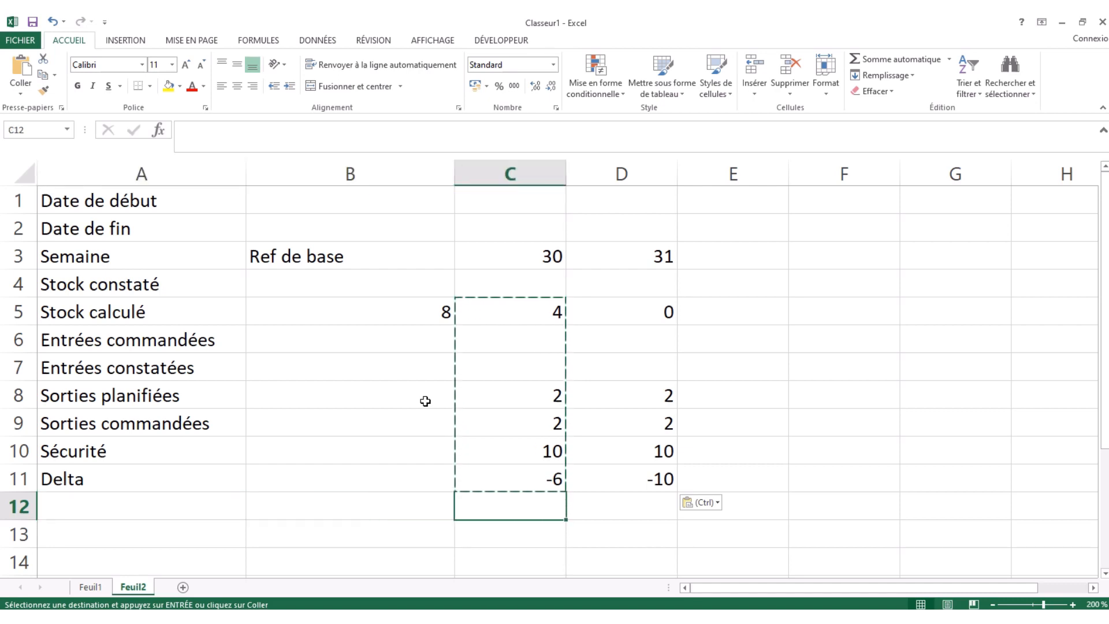
{"action": "key", "text": "Left"}
{"action": "key", "text": "Left"}
Rename the Delta label in A11 as "Delta sur semaine".
{"action": "key", "text": "Up"}
{"action": "key", "text": "Up"}
{"action": "key", "text": "Up"}
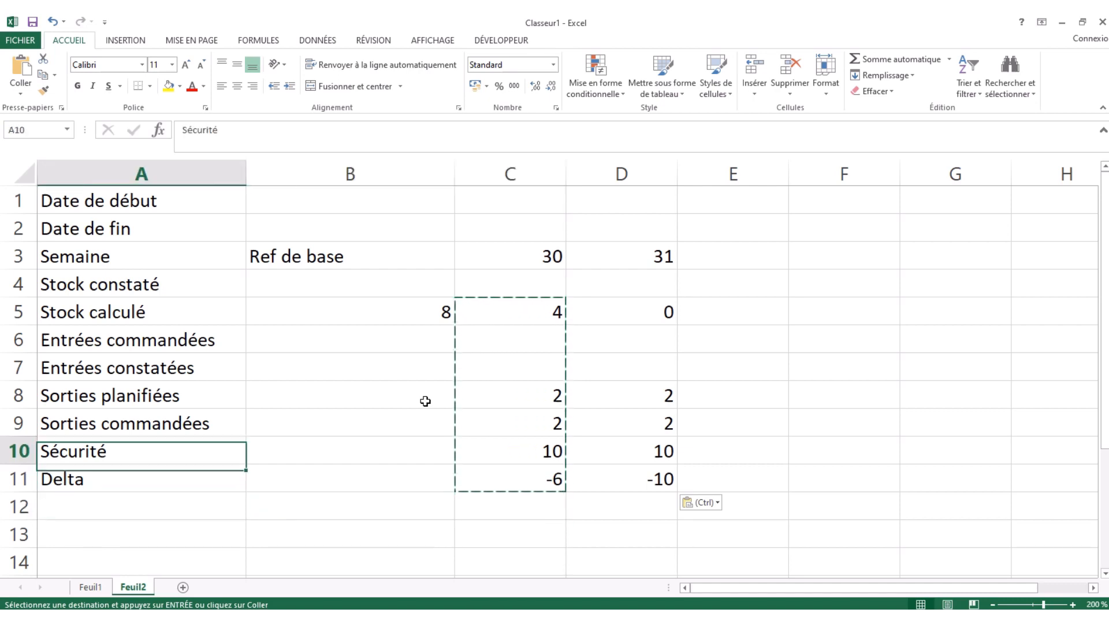
{"action": "key", "text": "Down"}
{"action": "key", "text": "Down"}
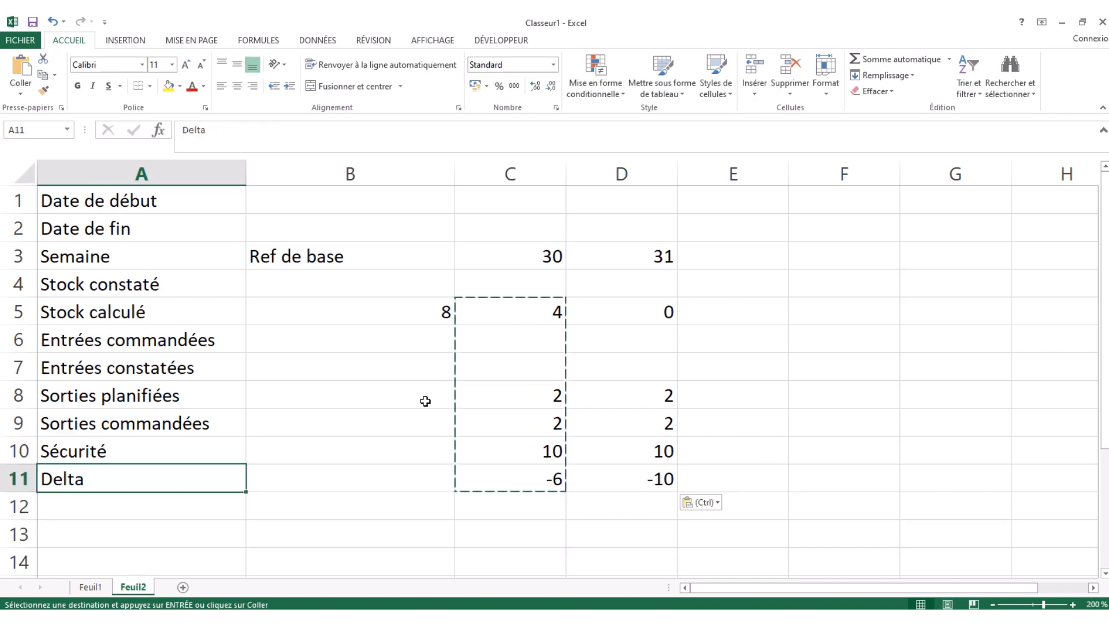
{"action": "type", "text": "Delta s"}
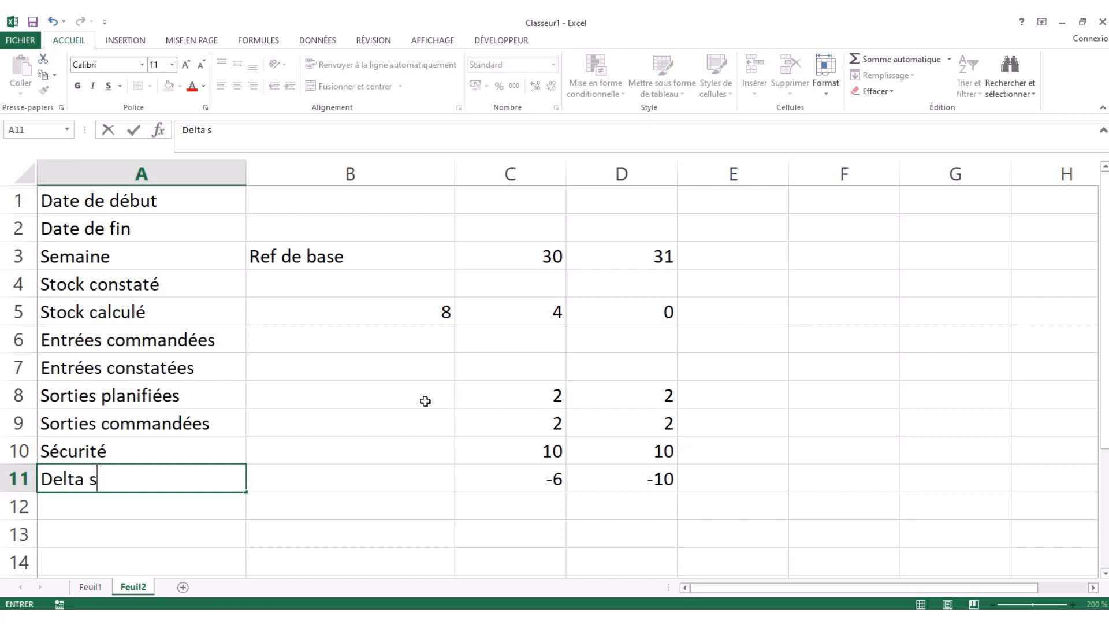
{"action": "type", "text": "ur semaine"}
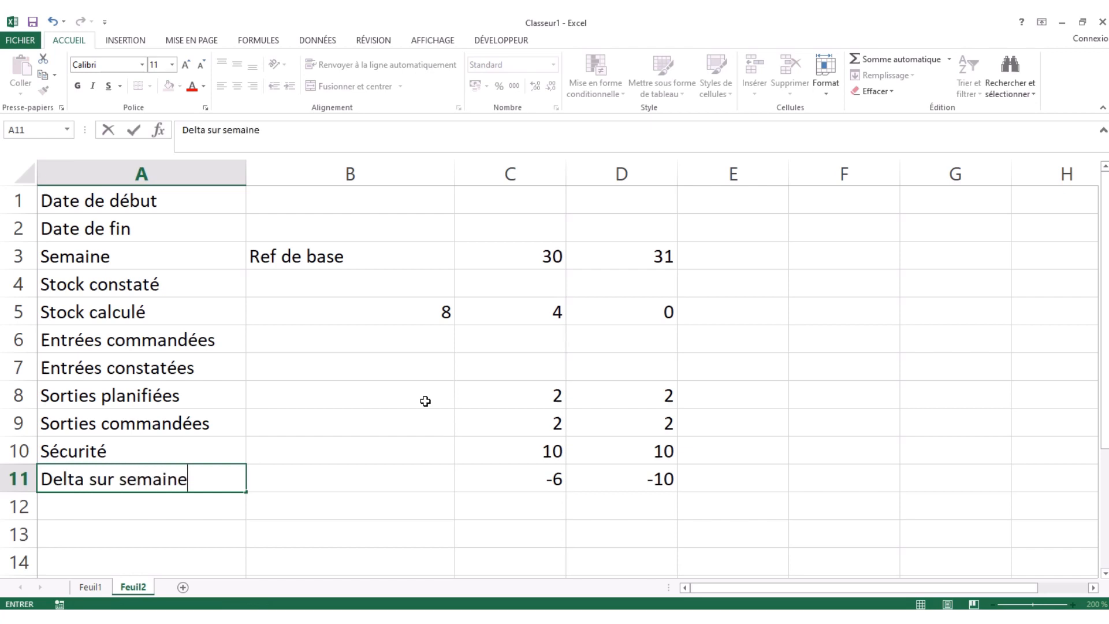
{"action": "key", "text": "Return"}
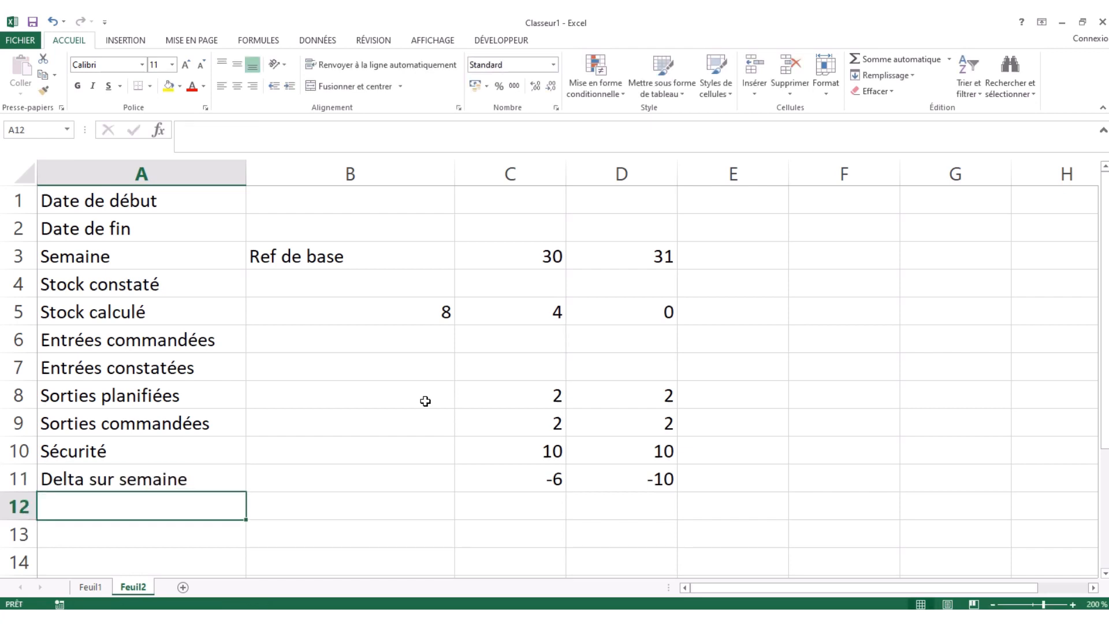
Add the row label "Delta S/S" in A12, below Delta sur semaine.
{"action": "type", "text": "Delta"}
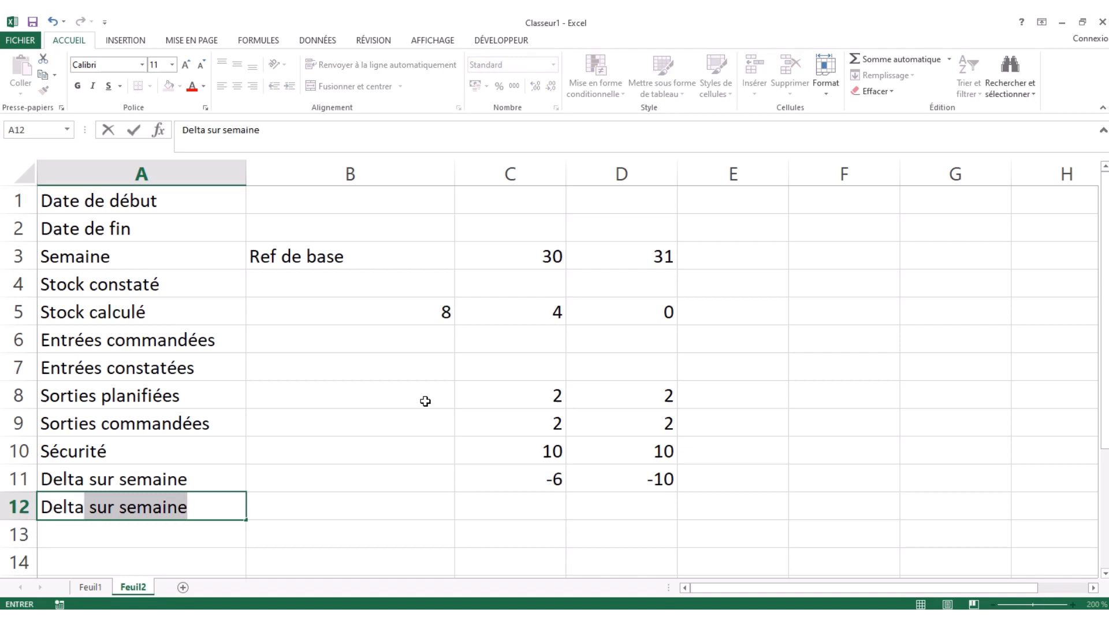
{"action": "type", "text": " S/S"}
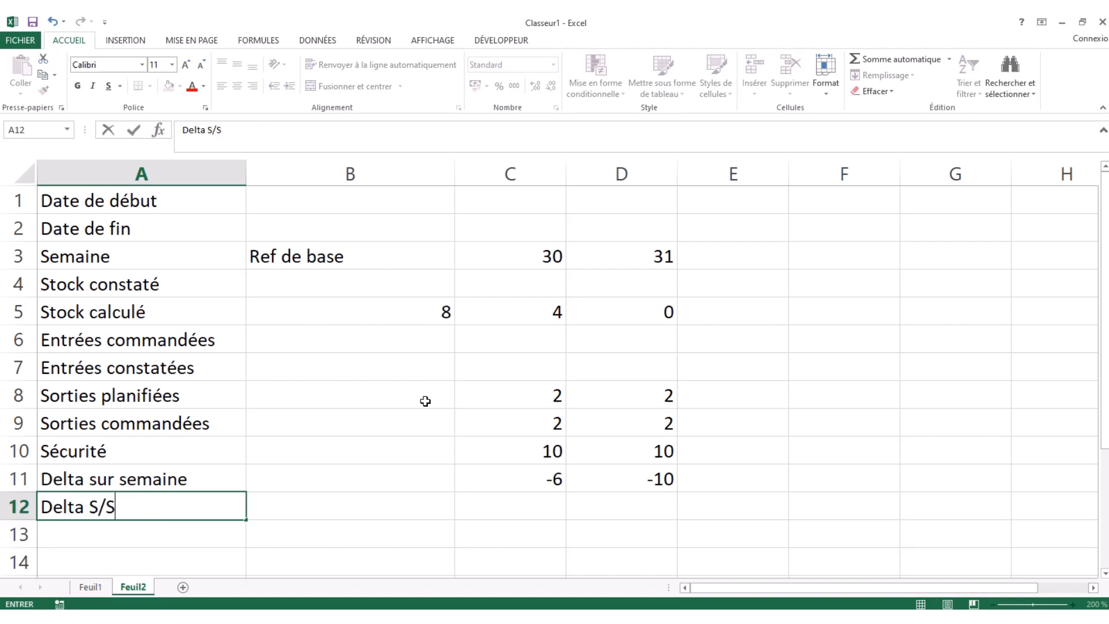
{"action": "key", "text": "Right"}
{"action": "key", "text": "Right"}
{"action": "key", "text": "Left"}
{"action": "key", "text": "Right"}
{"action": "key", "text": "Left"}
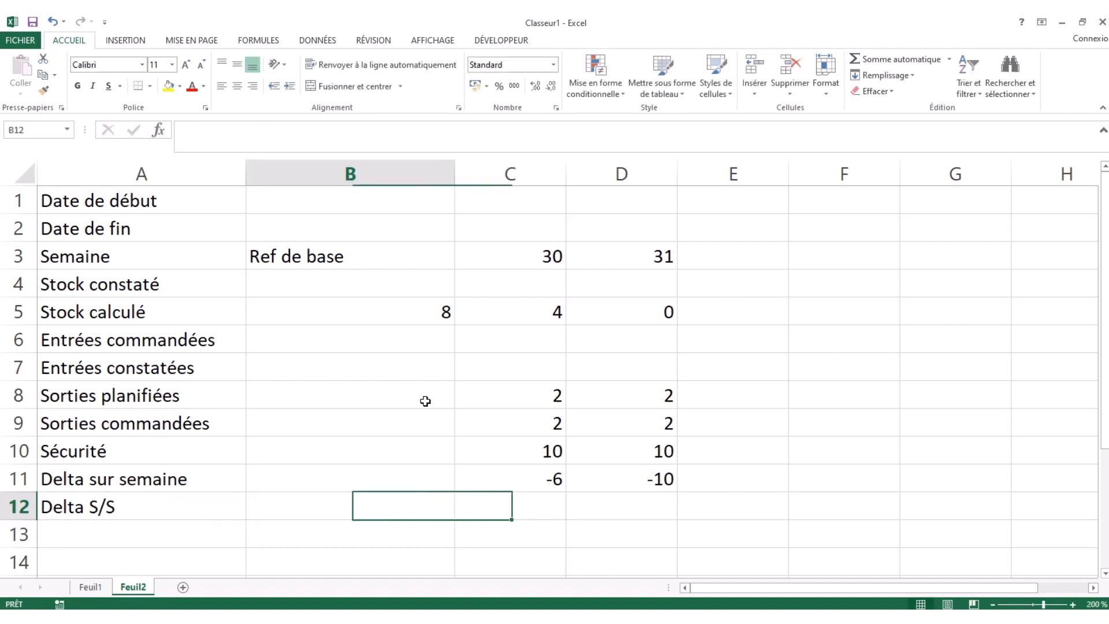
{"action": "key", "text": "Right"}
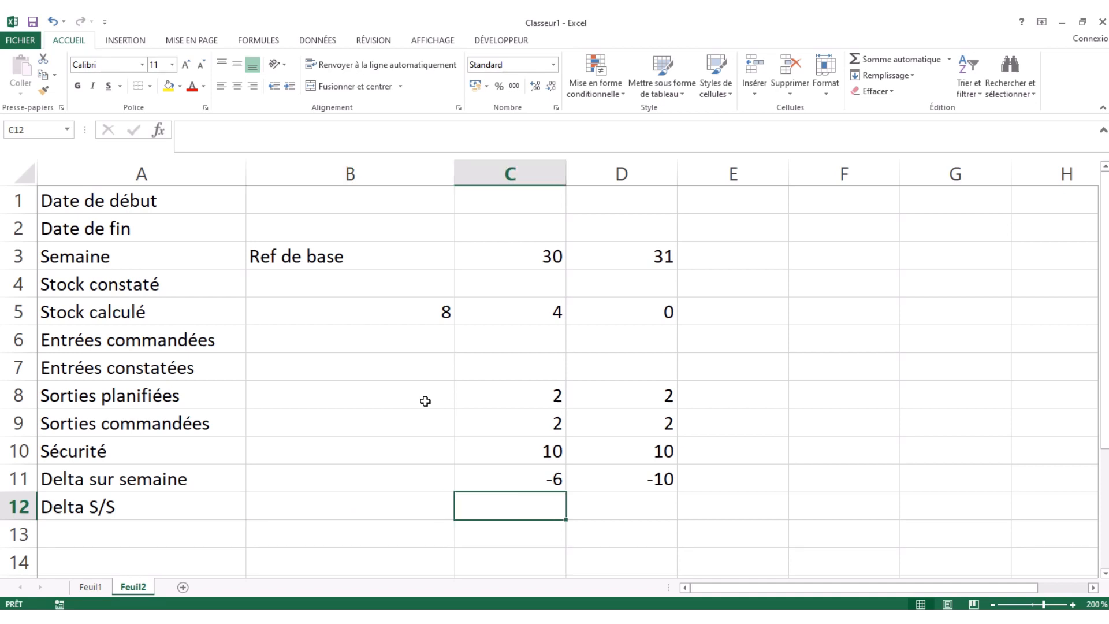
Examine the Delta sur semaine cells of weeks 30 and 31 and the empty cells following them in row 11.
{"action": "key", "text": "Up"}
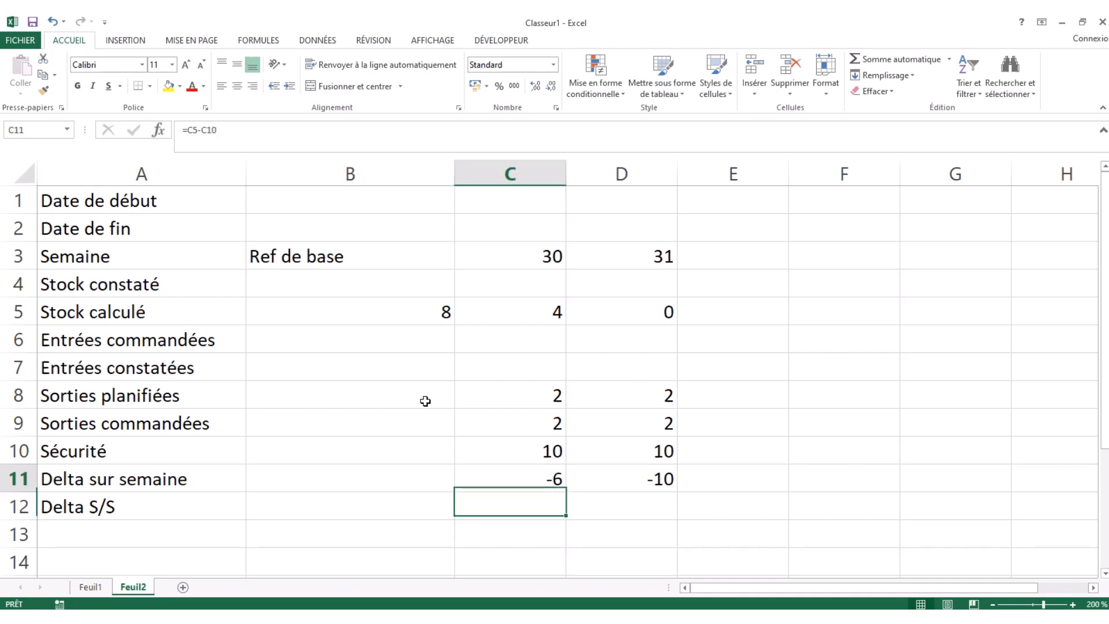
{"action": "key", "text": "Right"}
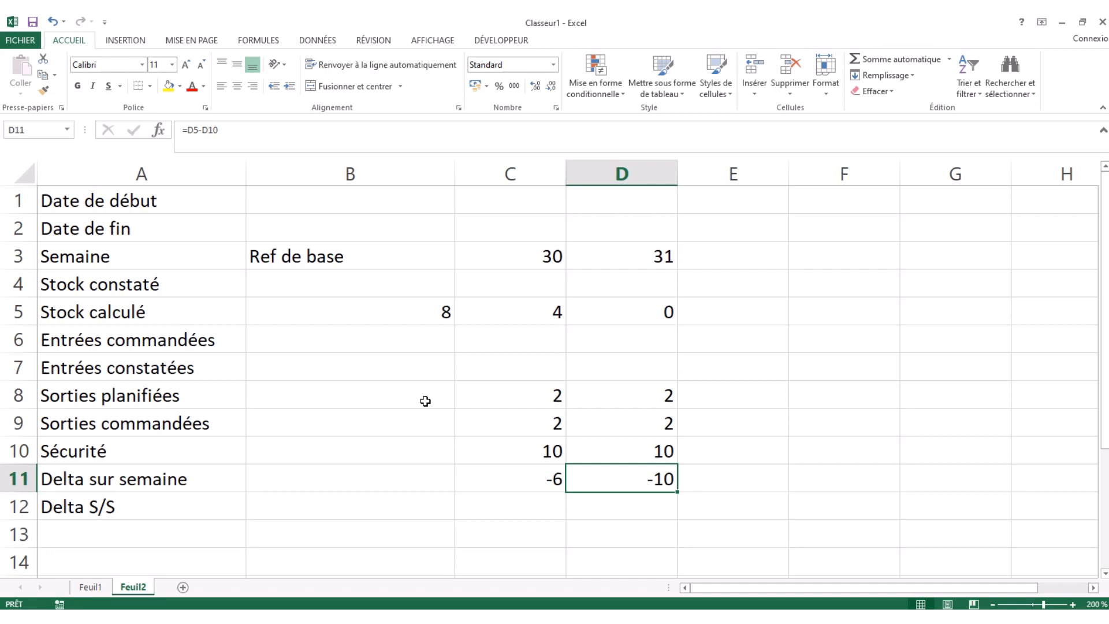
{"action": "key", "text": "Left"}
{"action": "key", "text": "Down"}
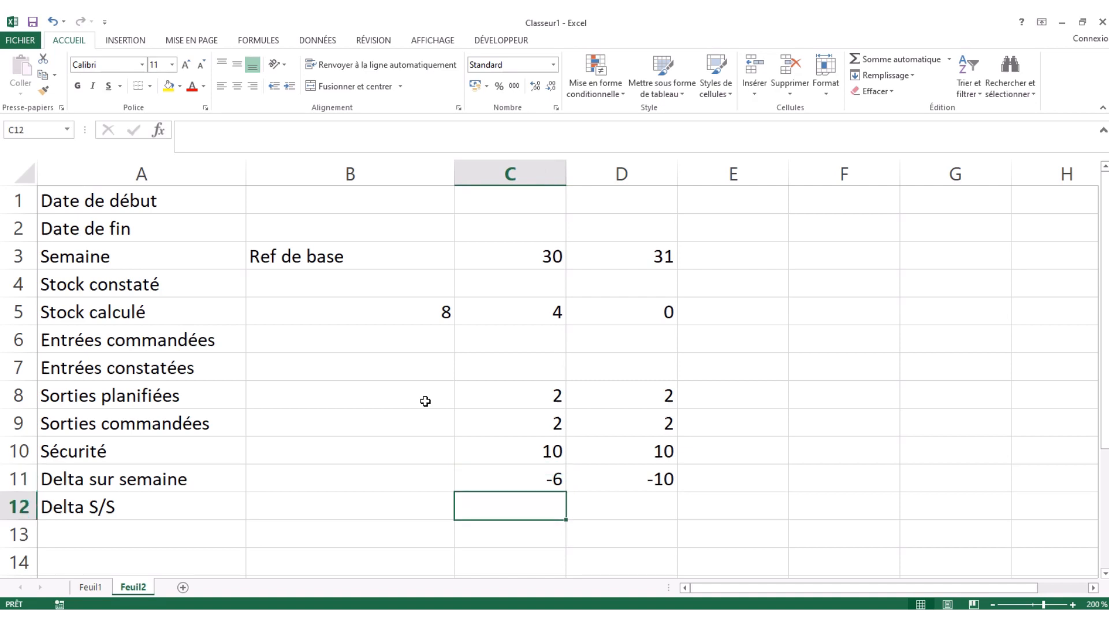
{"action": "key", "text": "Up"}
{"action": "key", "text": "Right"}
{"action": "key", "text": "Right"}
{"action": "key", "text": "Right"}
{"action": "key", "text": "Left"}
{"action": "key", "text": "Left"}
{"action": "key", "text": "Left"}
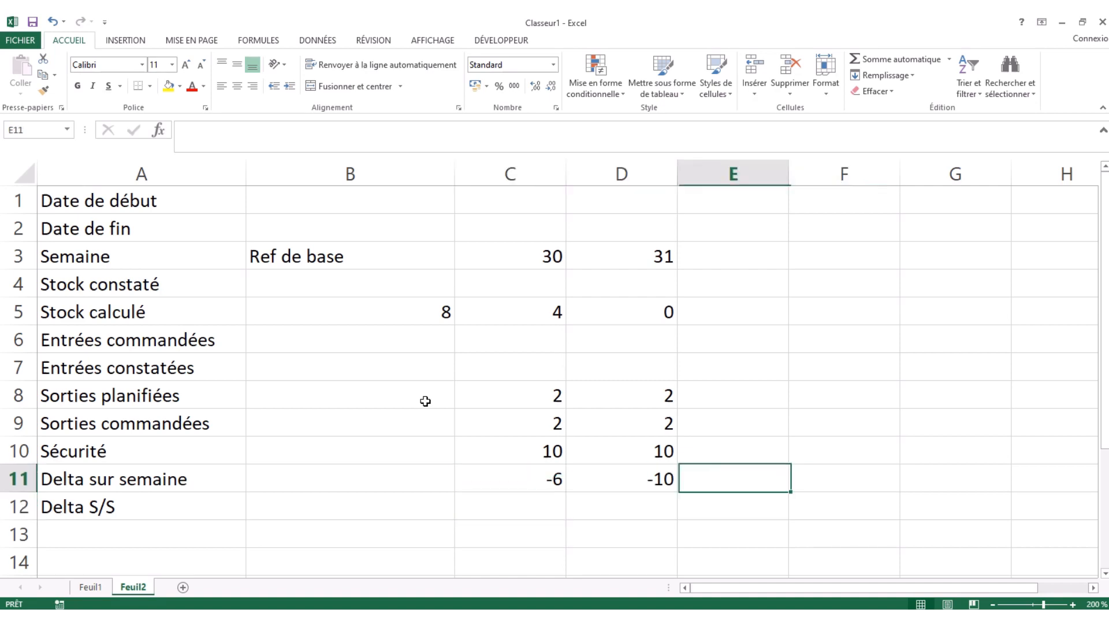
Enter =SOMME(C11:E11) in C12 to calculate week 30's Delta S/S from the weekly deltas.
{"action": "key", "text": "Down"}
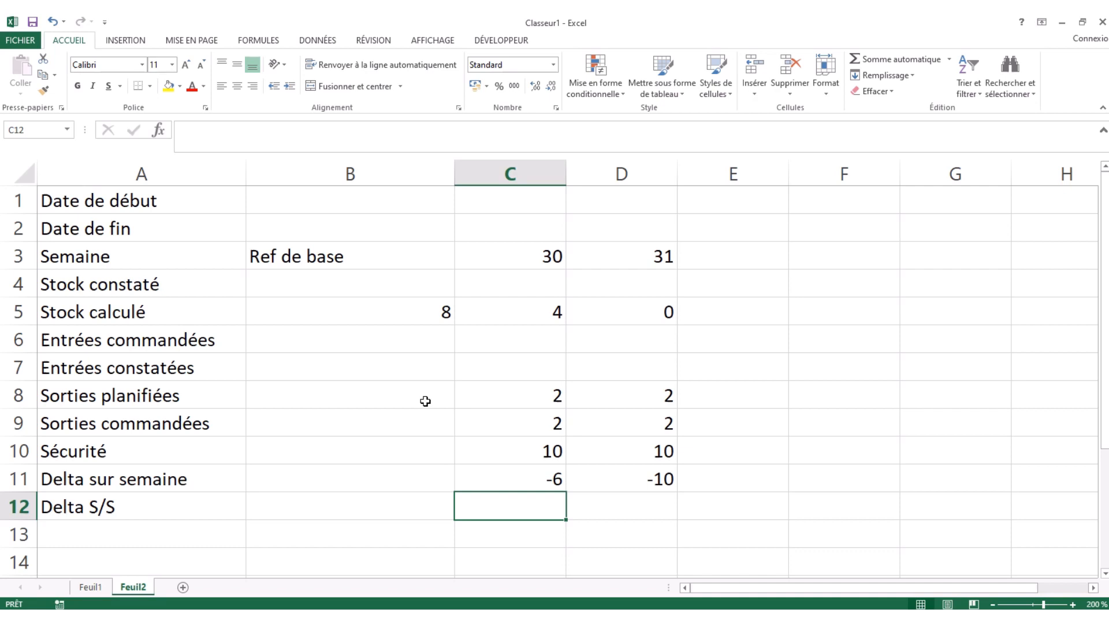
{"action": "type", "text": "="}
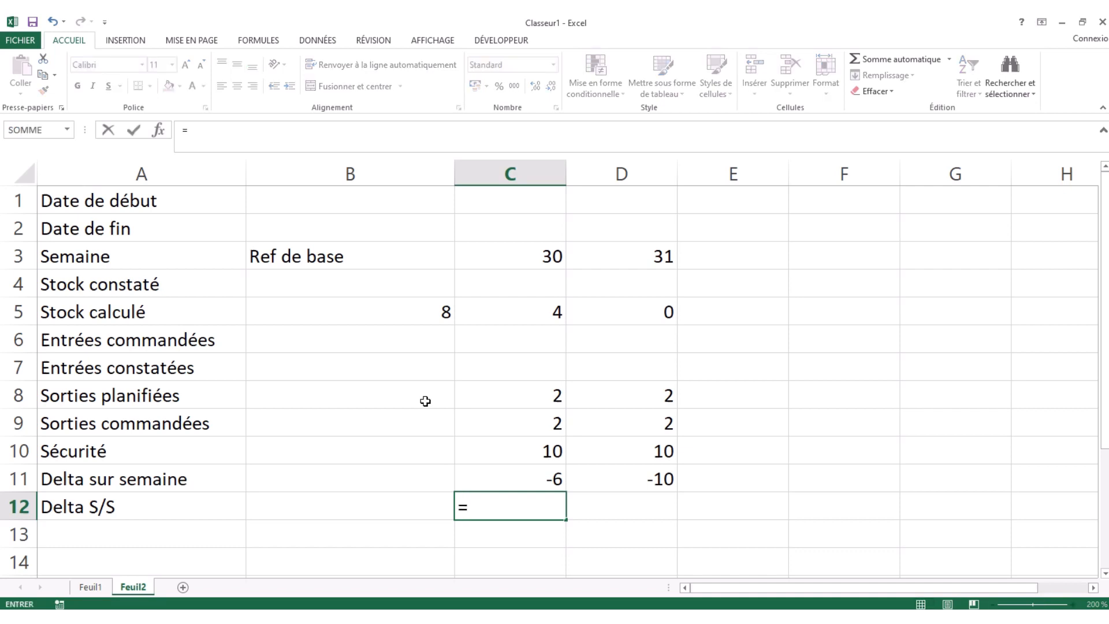
{"action": "type", "text": "SOMME("}
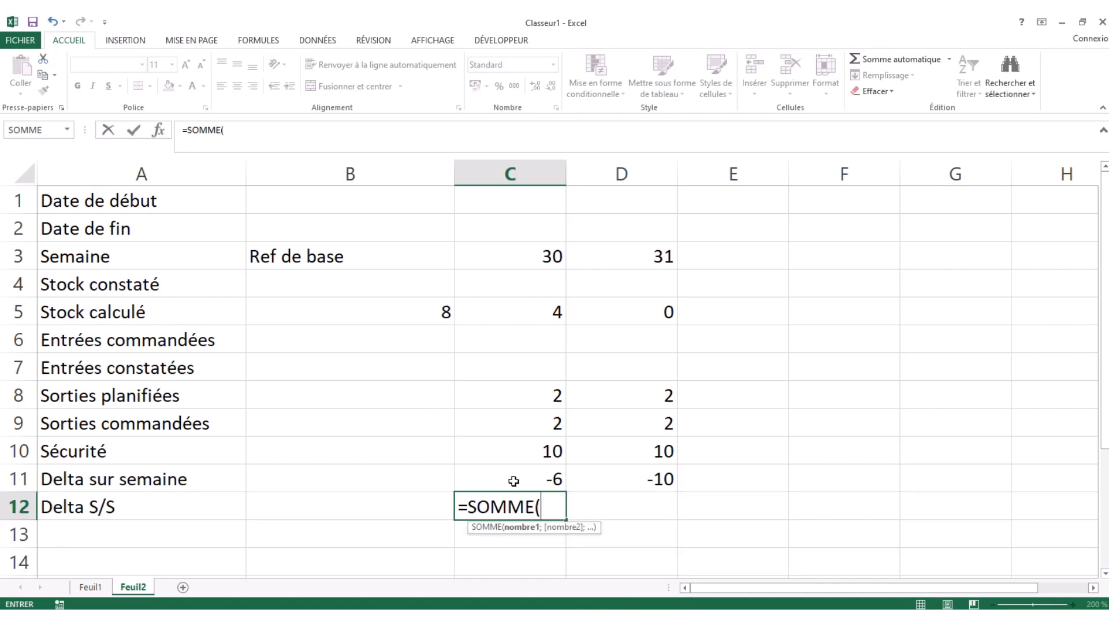
{"action": "left_click_drag", "start_coordinate": [509, 478], "coordinate": [703, 474]}
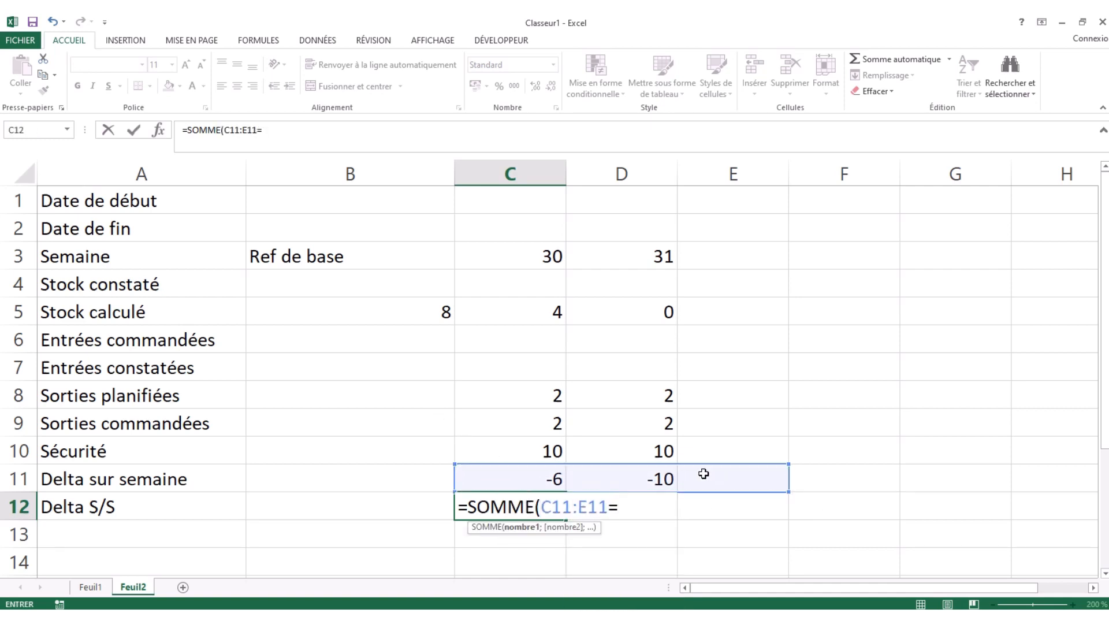
{"action": "type", "text": ")"}
{"action": "key", "text": "Return"}
{"action": "key", "text": "Up"}
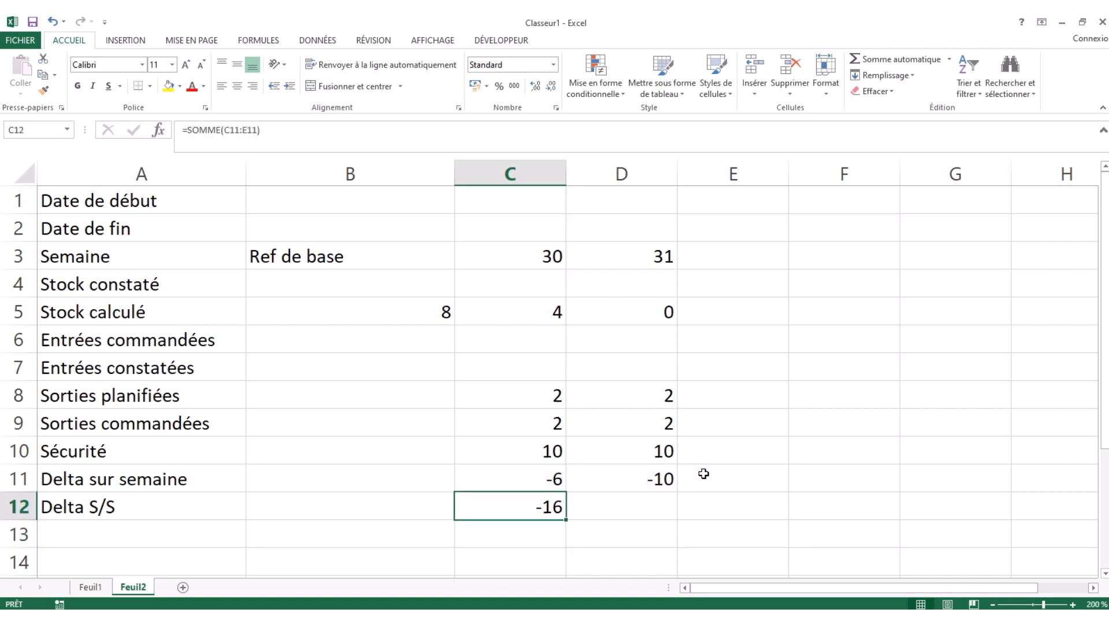
Check the Delta S/S sum in C12 against the weekly Delta cells C11 and D11.
{"action": "key", "text": "Up"}
{"action": "key", "text": "Right"}
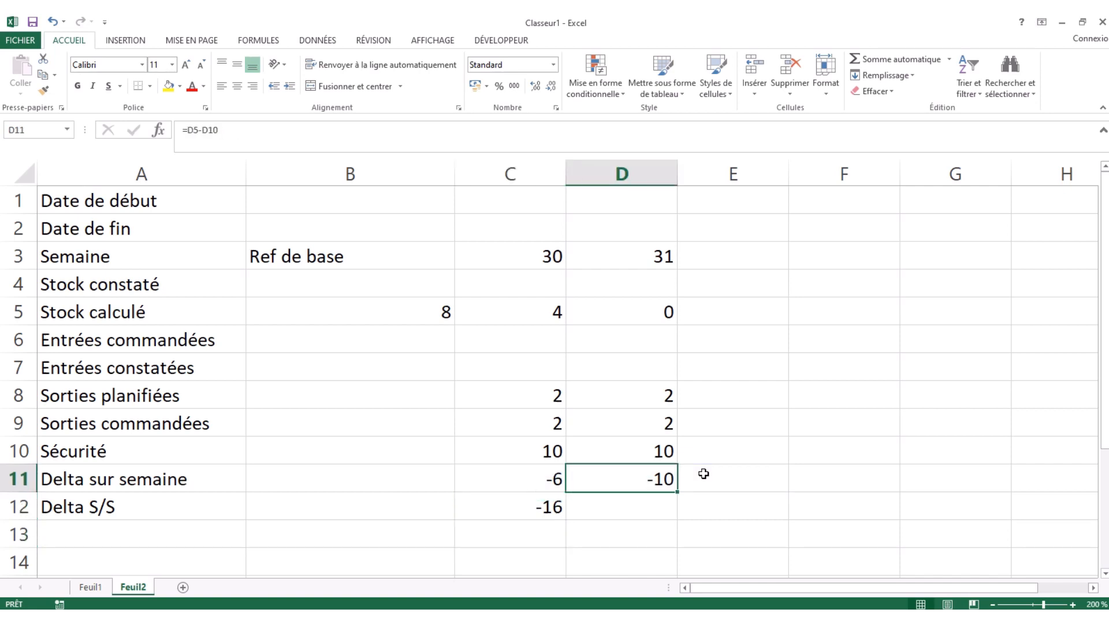
{"action": "key", "text": "Left"}
{"action": "key", "text": "Down"}
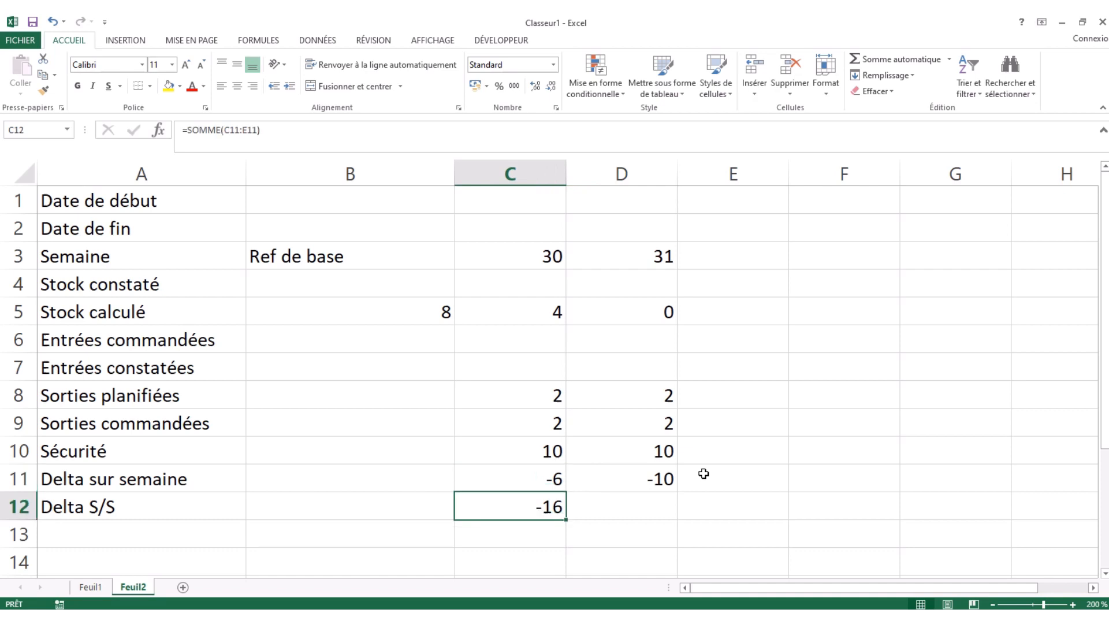
{"action": "key", "text": "Up"}
{"action": "key", "text": "Down"}
{"action": "key", "text": "Up"}
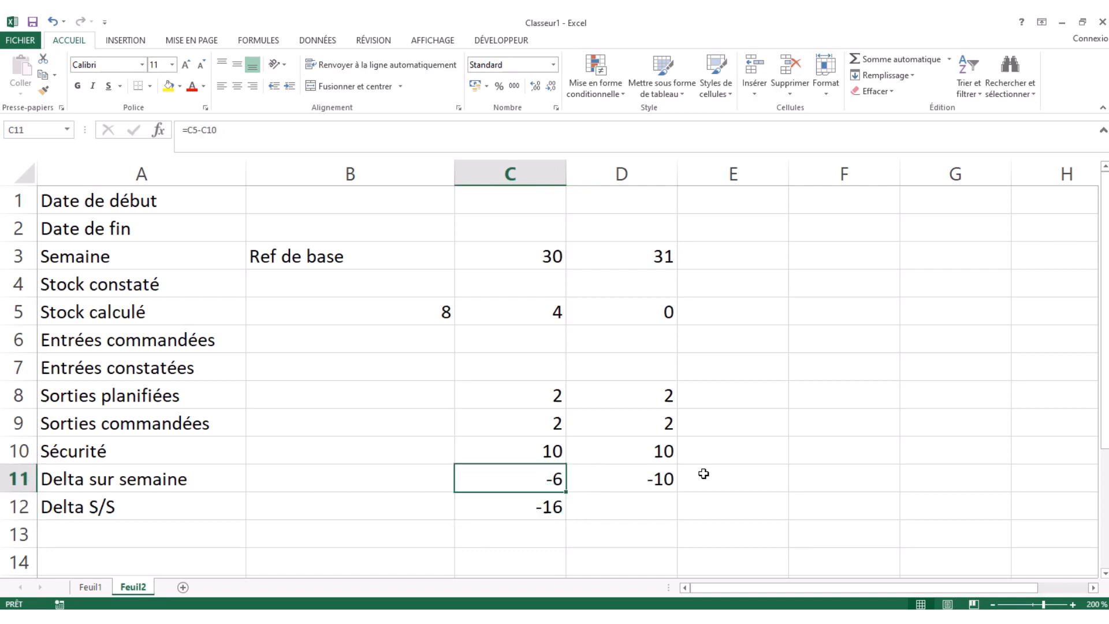
{"action": "key", "text": "Right"}
{"action": "key", "text": "Right"}
{"action": "key", "text": "Left"}
{"action": "key", "text": "Return"}
{"action": "key", "text": "Left"}
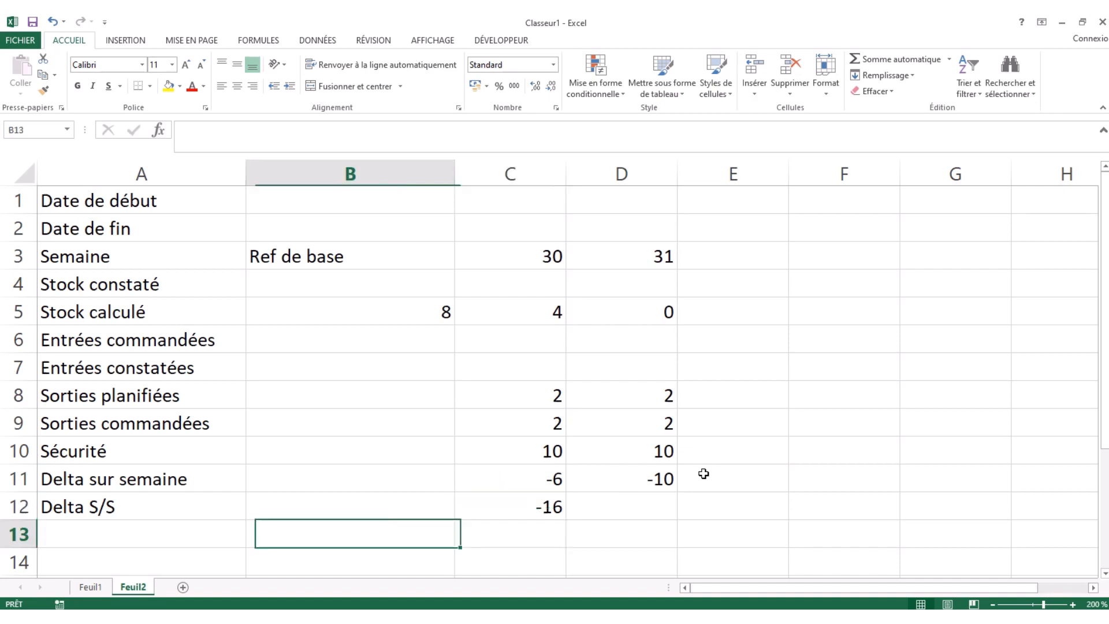
{"action": "key", "text": "Left"}
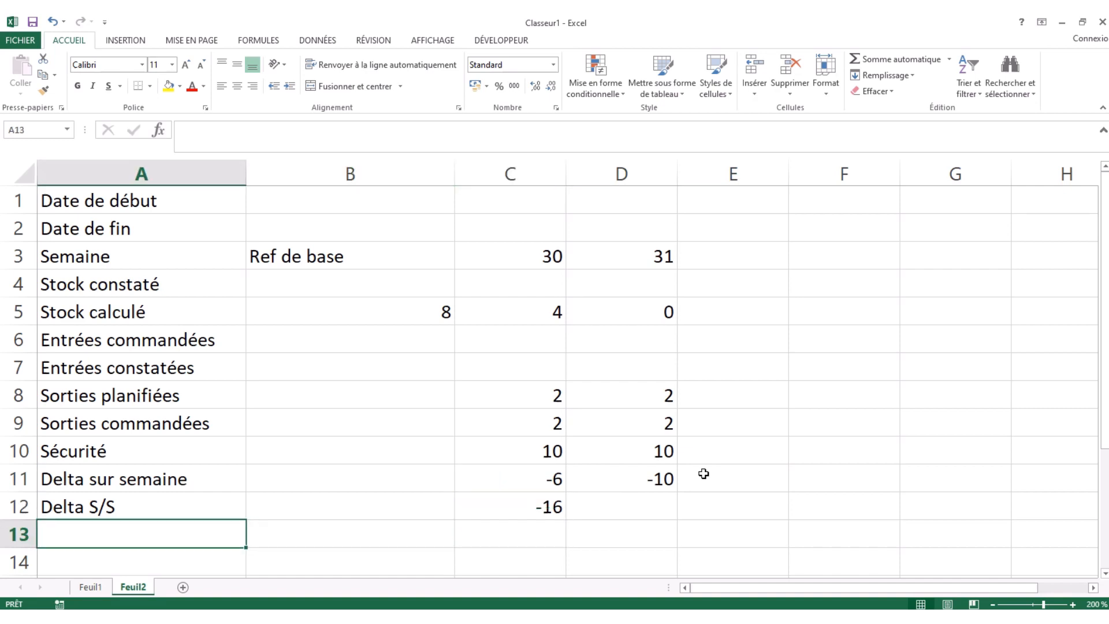
{"action": "key", "text": "Right"}
{"action": "key", "text": "Right"}
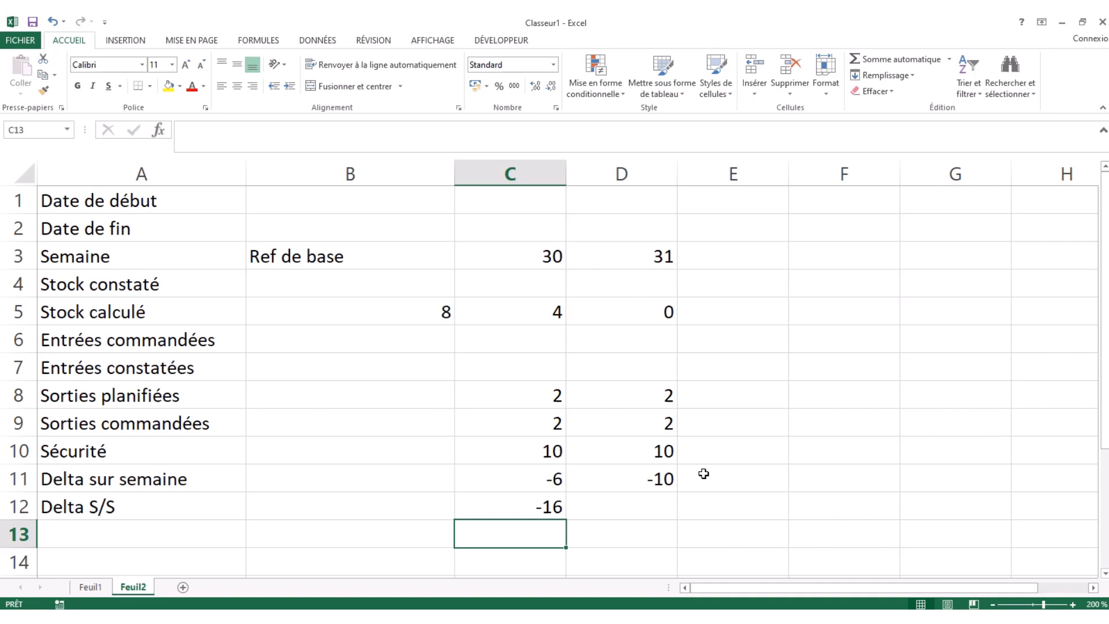
Review the formulas in C12, C11 and D11 together with the Delta S/S label in A12.
{"action": "key", "text": "Up"}
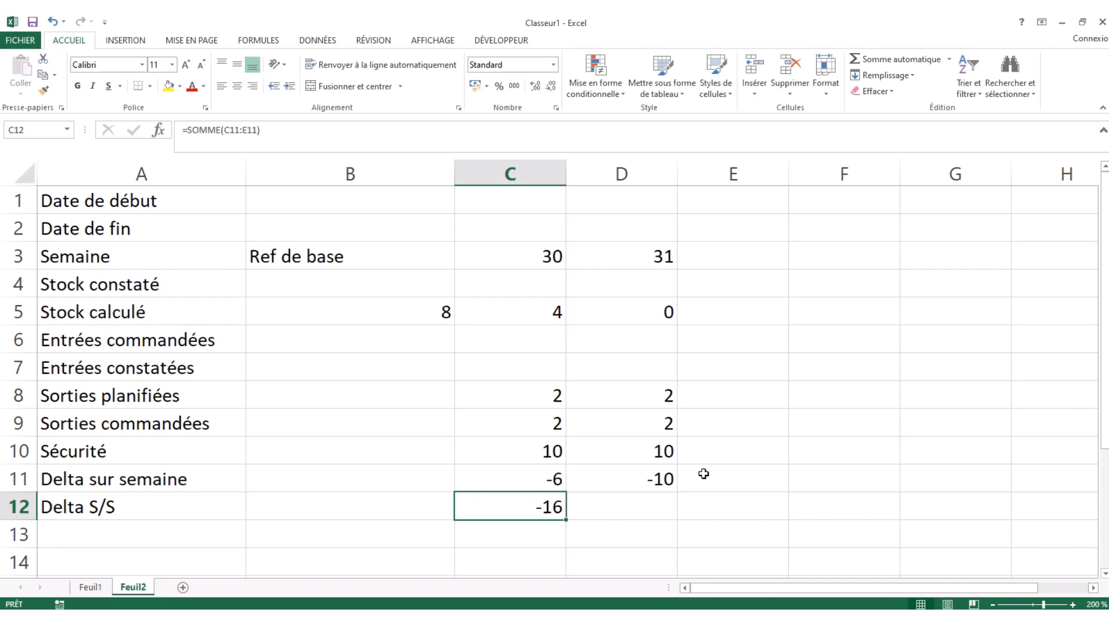
{"action": "key", "text": "Up"}
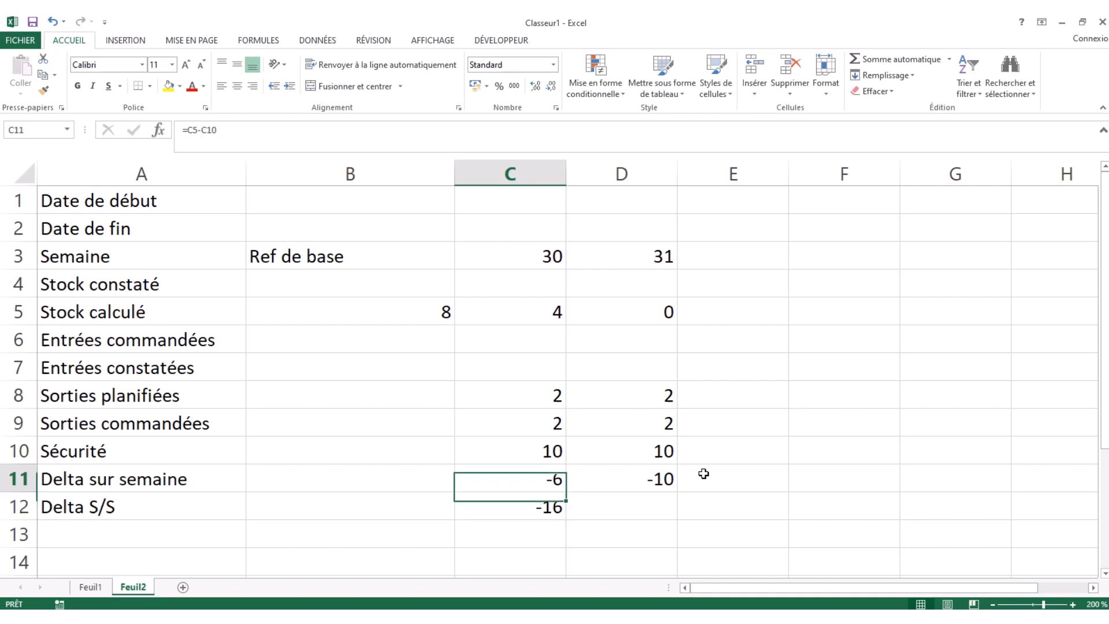
{"action": "key", "text": "Right"}
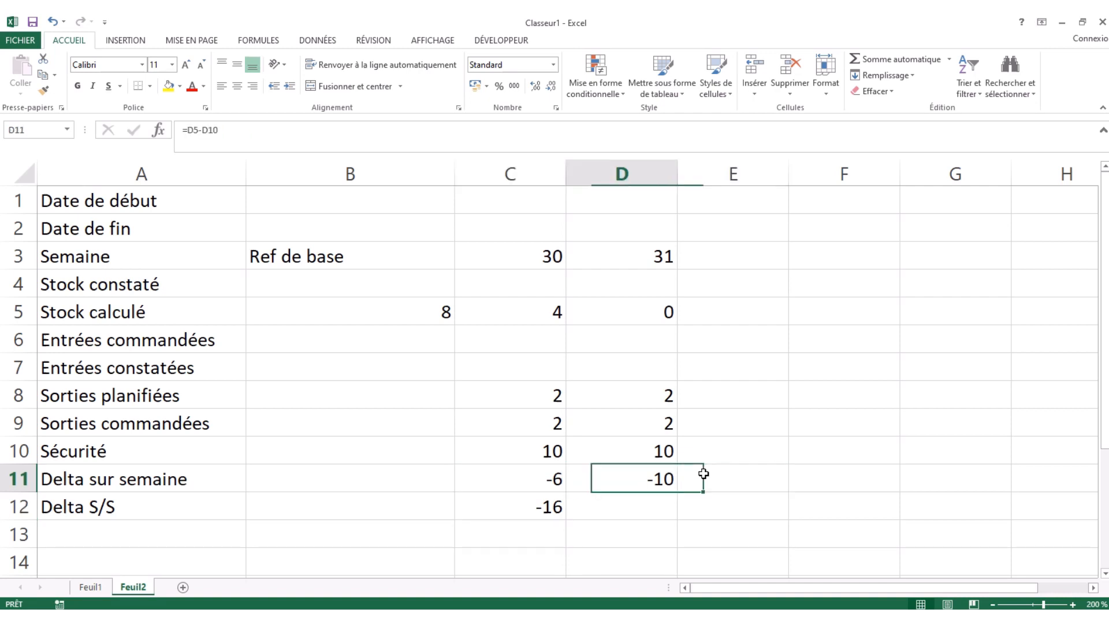
{"action": "key", "text": "Left"}
{"action": "key", "text": "Left"}
{"action": "key", "text": "Down"}
{"action": "key", "text": "Left"}
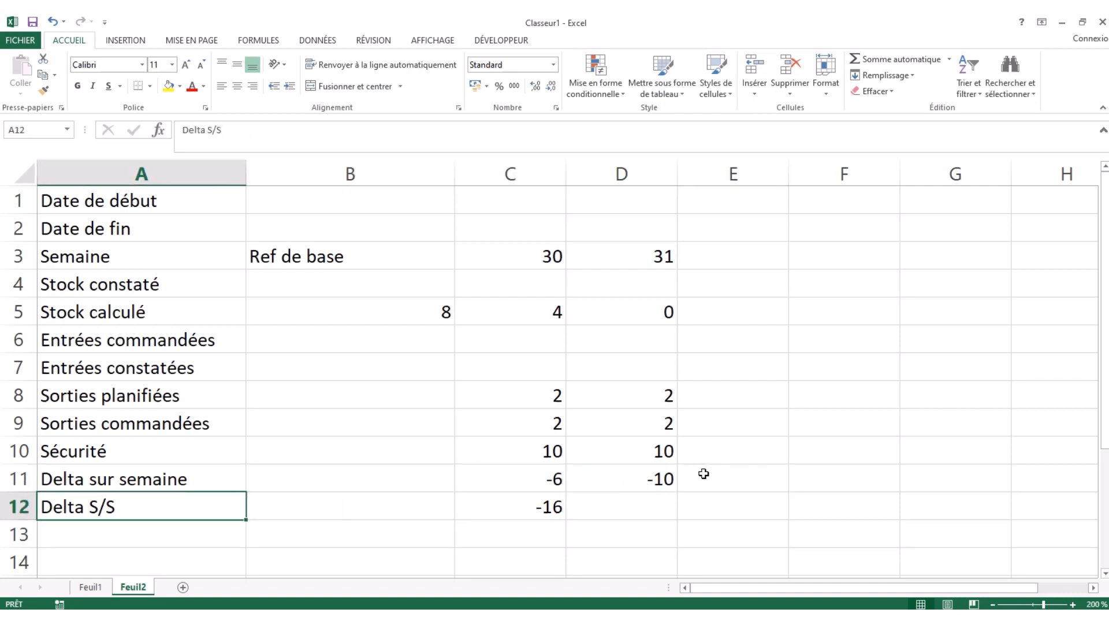
{"action": "key", "text": "Right"}
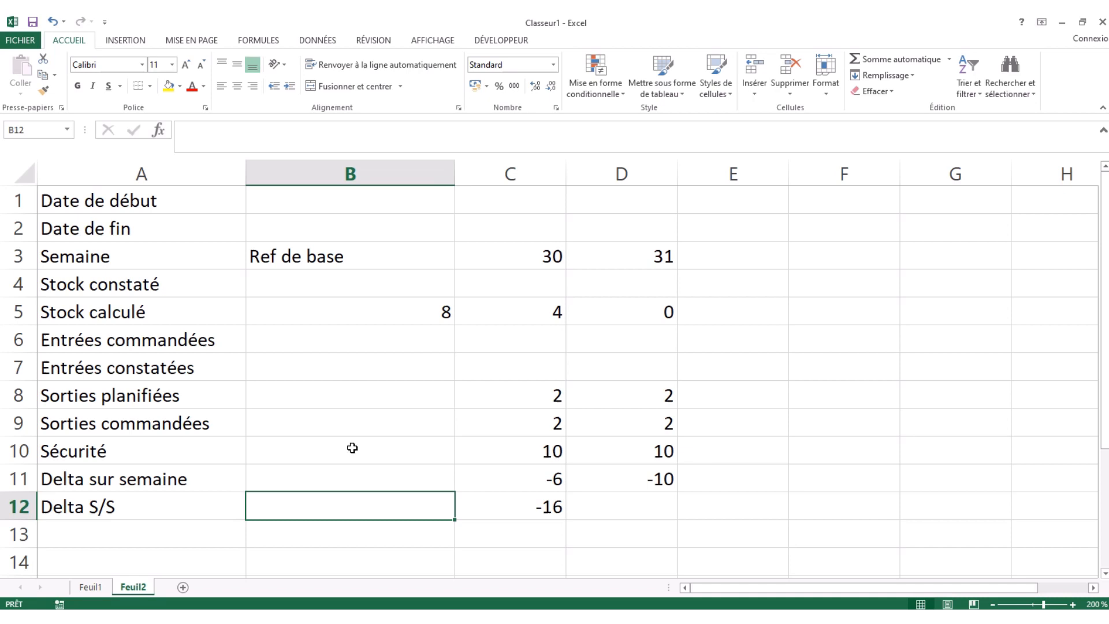
Insert a new column before the row labels and enter the heading Matière in A3.
{"action": "left_click_drag", "start_coordinate": [14, 285], "coordinate": [14, 508]}
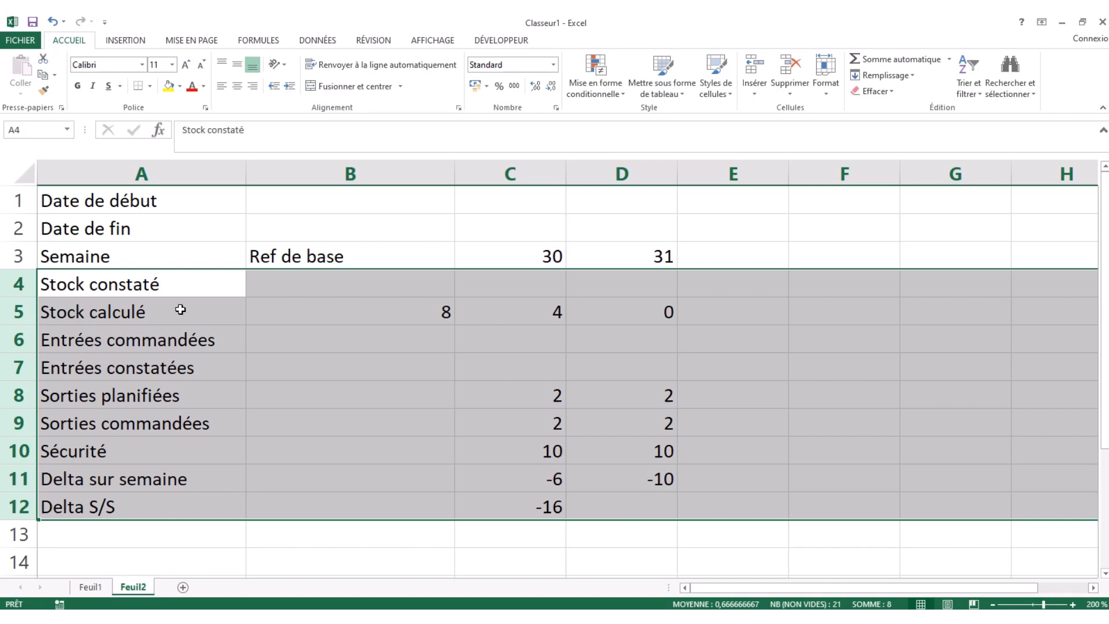
{"action": "left_click", "coordinate": [168, 534]}
{"action": "left_click", "coordinate": [131, 173]}
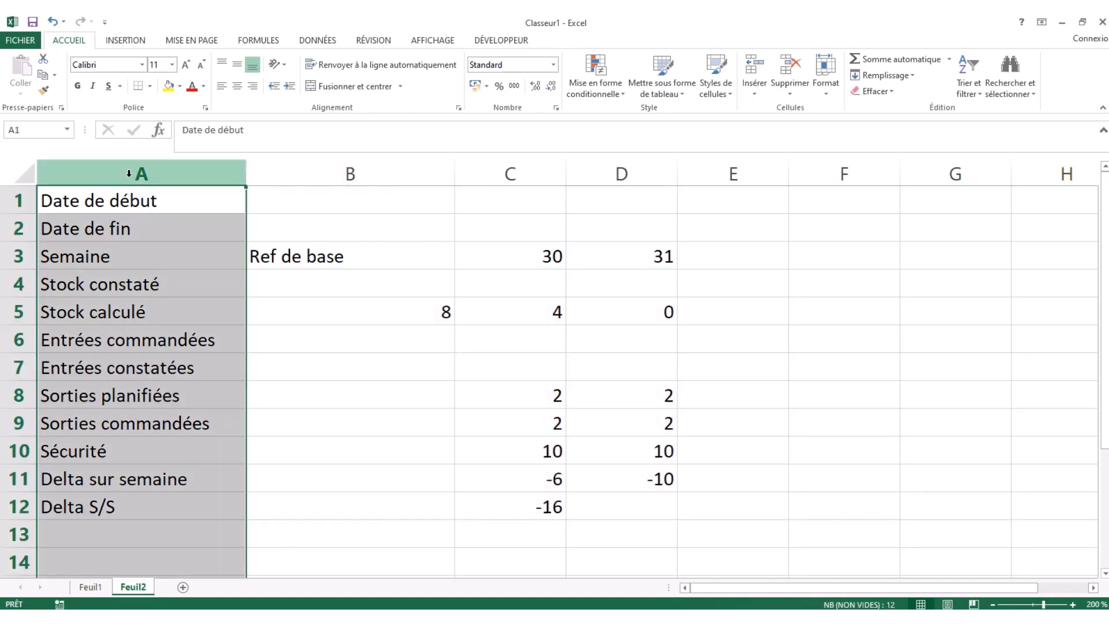
{"action": "right_click", "coordinate": [130, 175]}
{"action": "left_click", "coordinate": [179, 274]}
{"action": "left_click", "coordinate": [91, 265]}
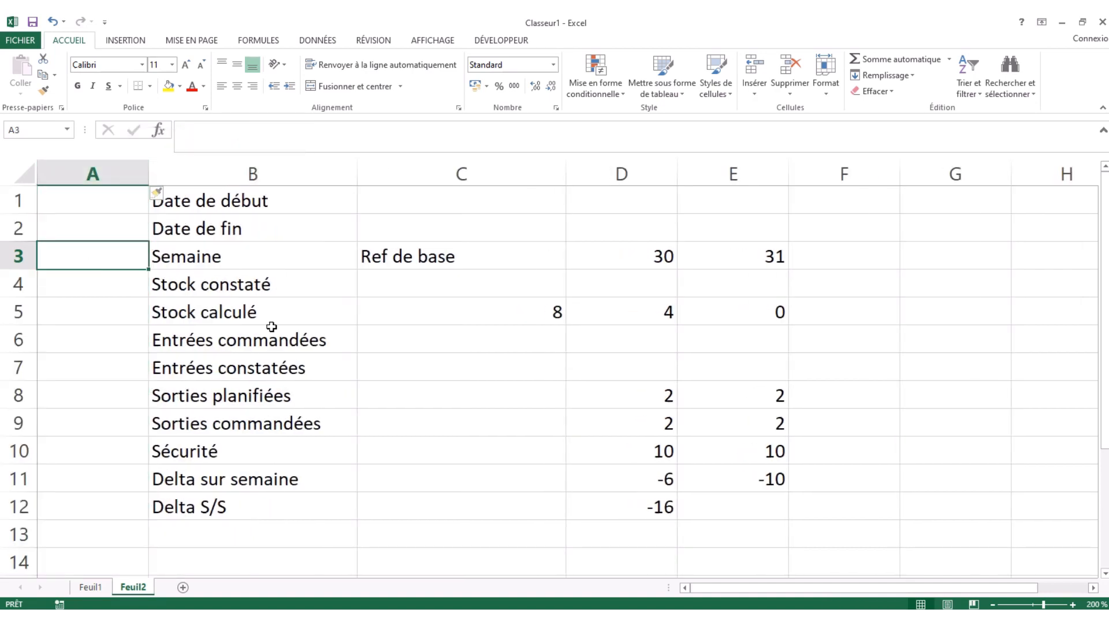
{"action": "type", "text": "Matière"}
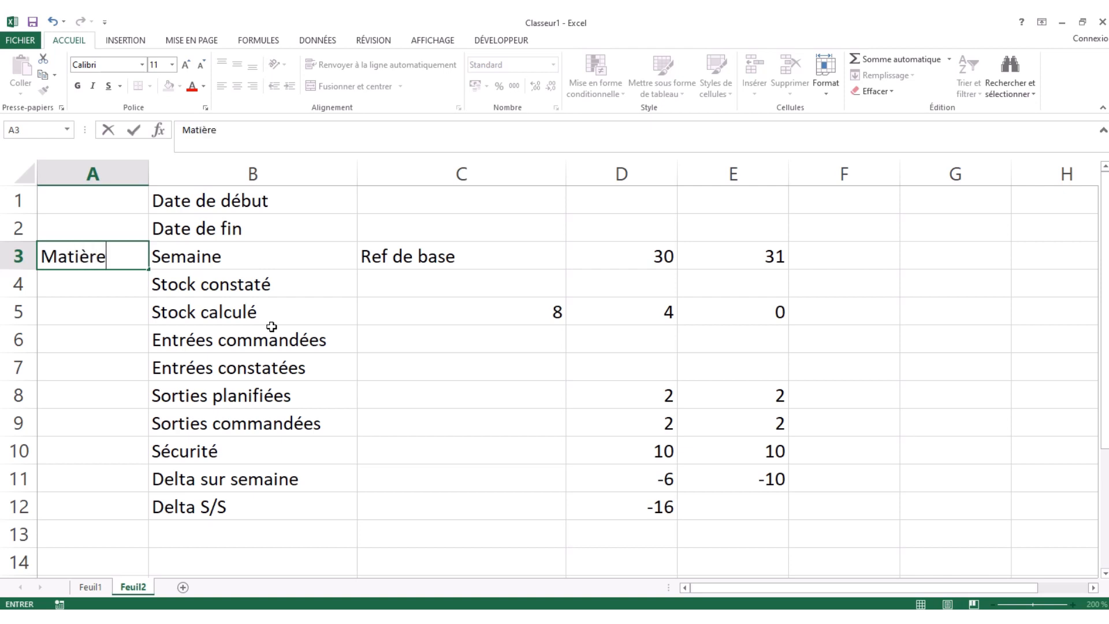
{"action": "key", "text": "Return"}
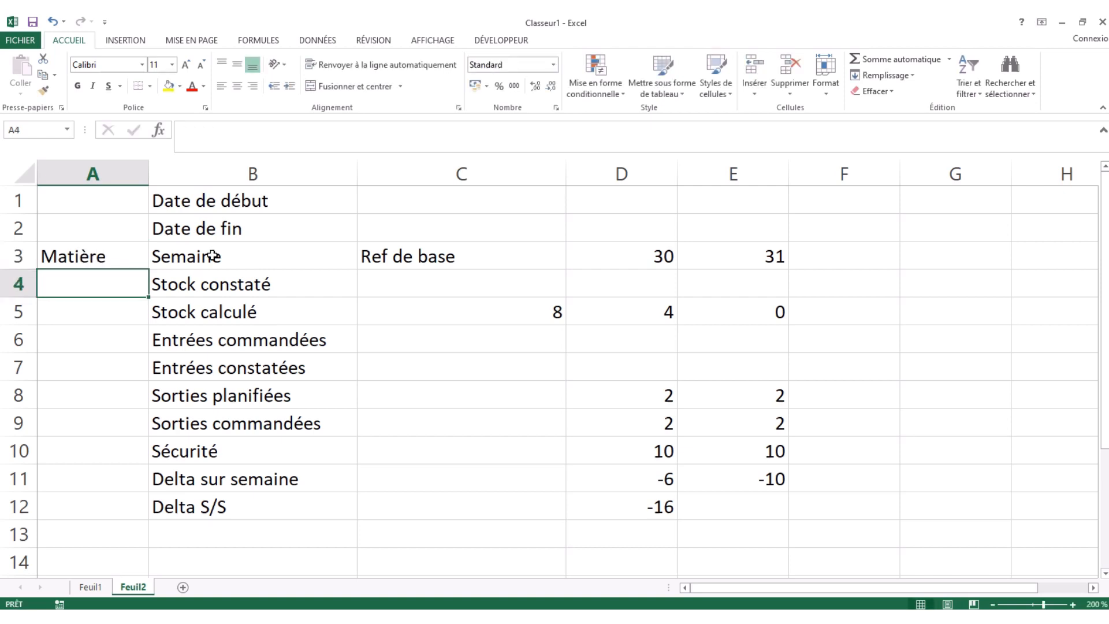
Insert another column before Matière and enter the heading Code matière in A3.
{"action": "right_click", "coordinate": [125, 172]}
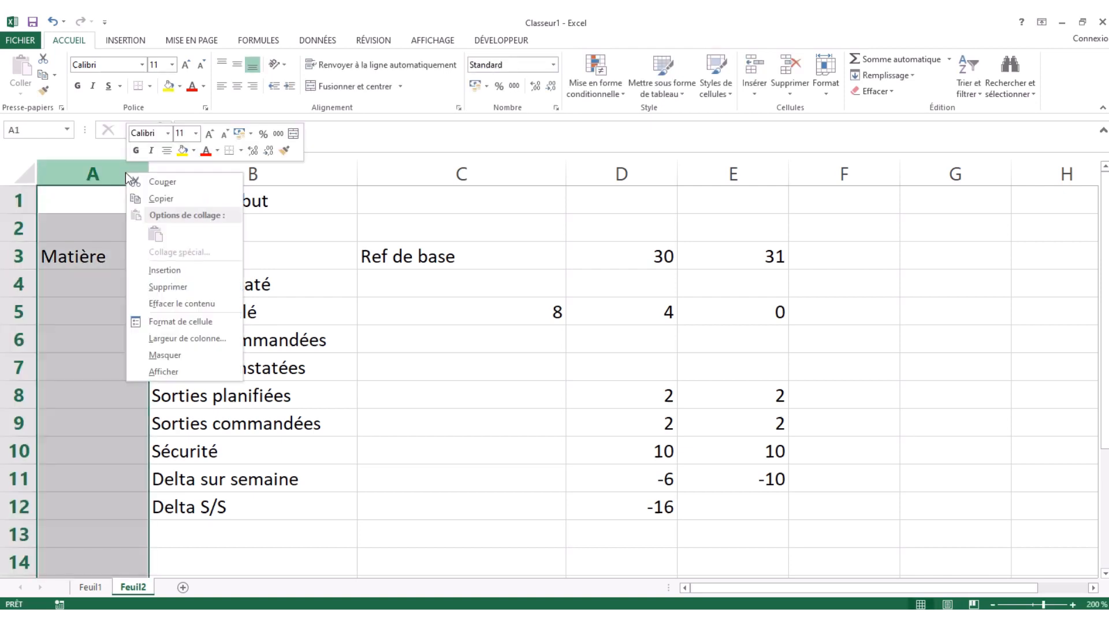
{"action": "left_click", "coordinate": [163, 270]}
{"action": "left_click", "coordinate": [110, 260]}
{"action": "type", "text": "C"}
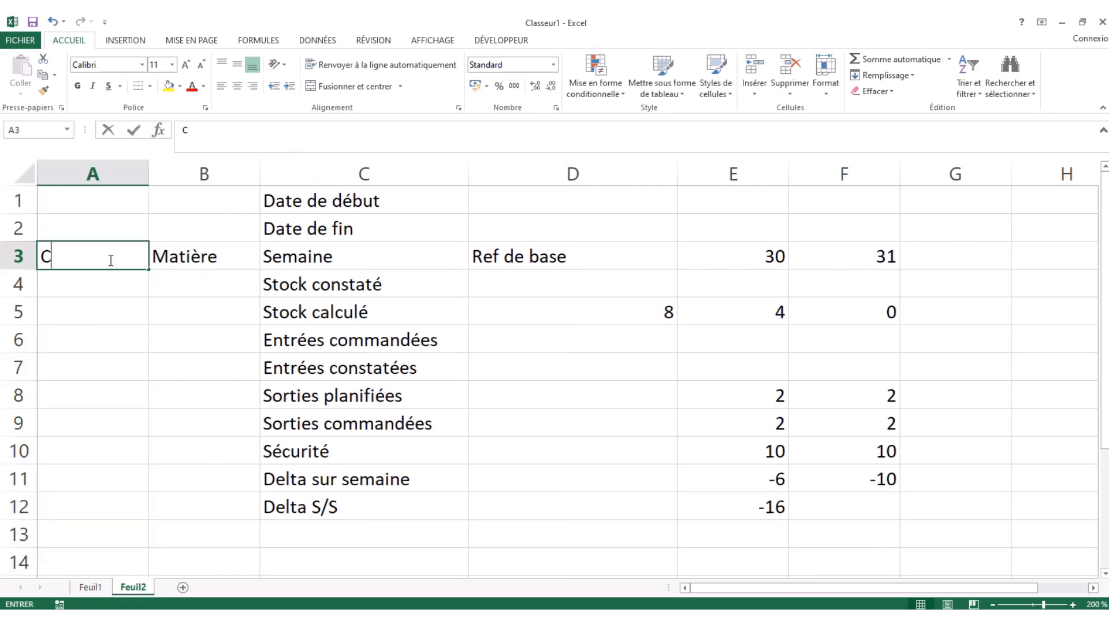
{"action": "type", "text": "ode mati"}
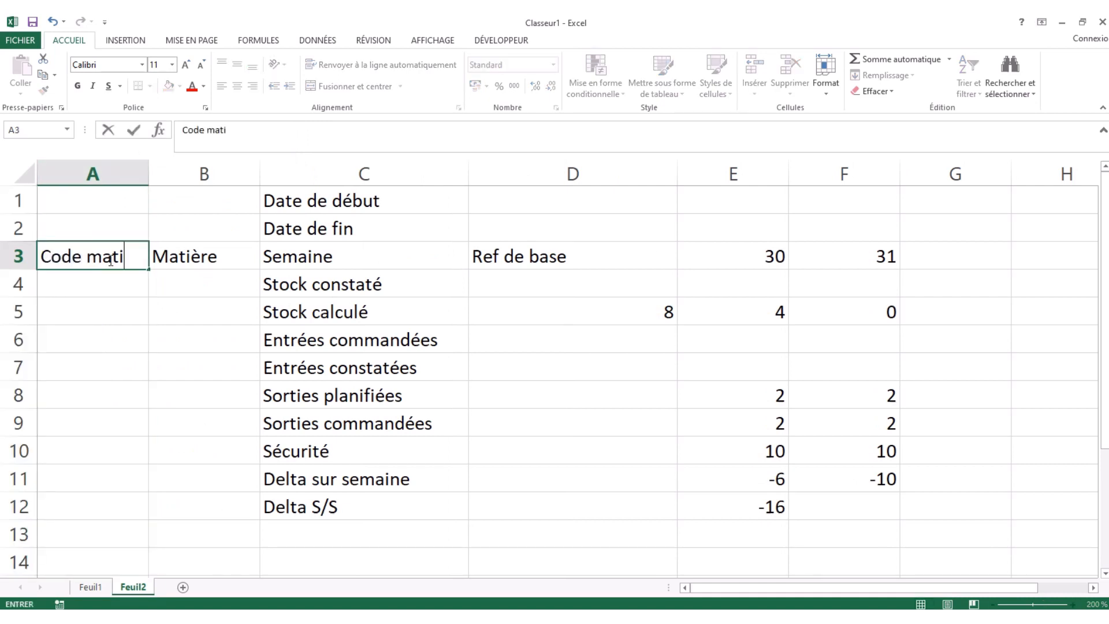
{"action": "type", "text": "ère"}
{"action": "key", "text": "Return"}
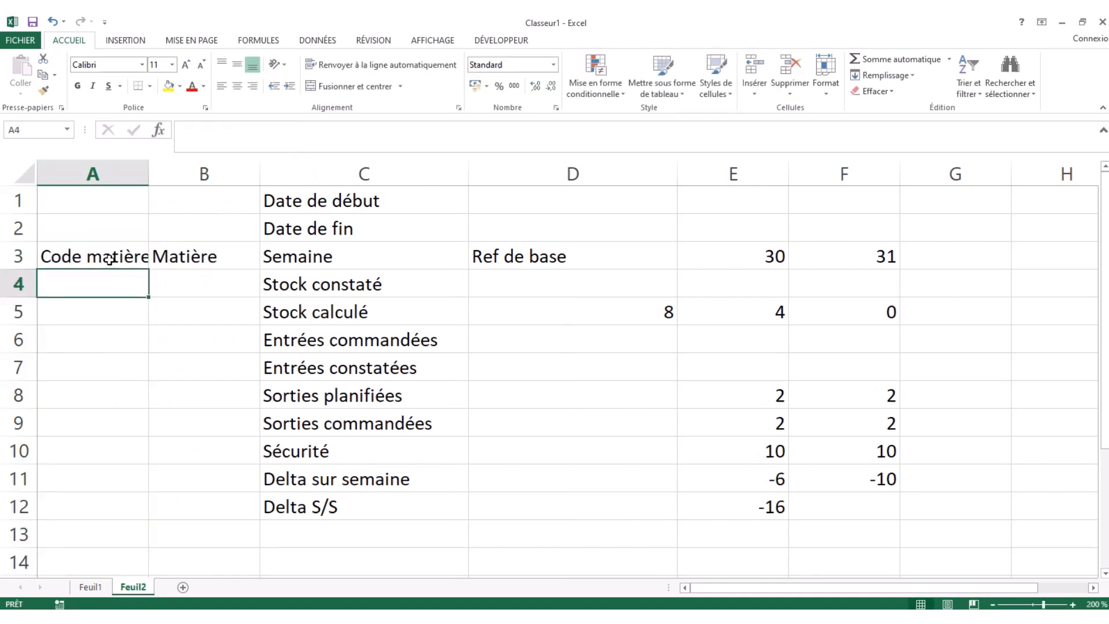
Enter the material code 123 in A4 and the material name Test in B4.
{"action": "type", "text": "123"}
{"action": "key", "text": "ctrl+Return"}
{"action": "key", "text": "Right"}
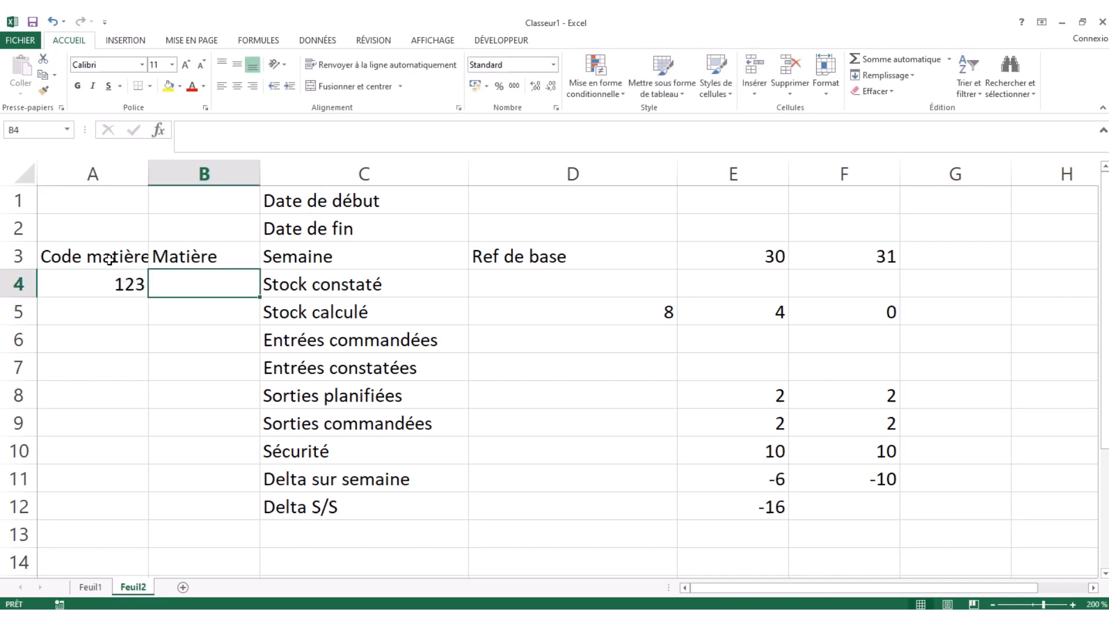
{"action": "type", "text": "Test"}
{"action": "key", "text": "ctrl+Return"}
Copy the material code and name from A4:B4 into A5:B12.
{"action": "key", "text": "Left"}
{"action": "key", "text": "shift+Right"}
{"action": "key", "text": "ctrl+c"}
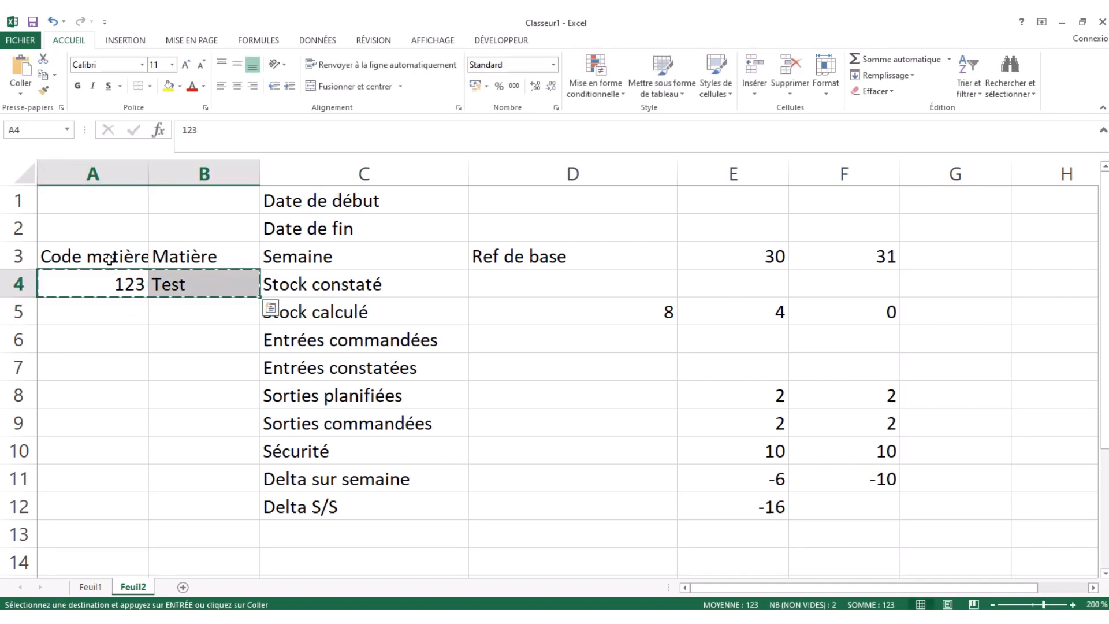
{"action": "key", "text": "Down"}
{"action": "key", "text": "shift+Down"}
{"action": "key", "text": "shift+Down"}
{"action": "key", "text": "shift+Down"}
{"action": "key", "text": "shift+Down"}
{"action": "key", "text": "shift+Down"}
{"action": "key", "text": "shift+Down"}
{"action": "key", "text": "shift+Down"}
{"action": "key", "text": "shift+Right"}
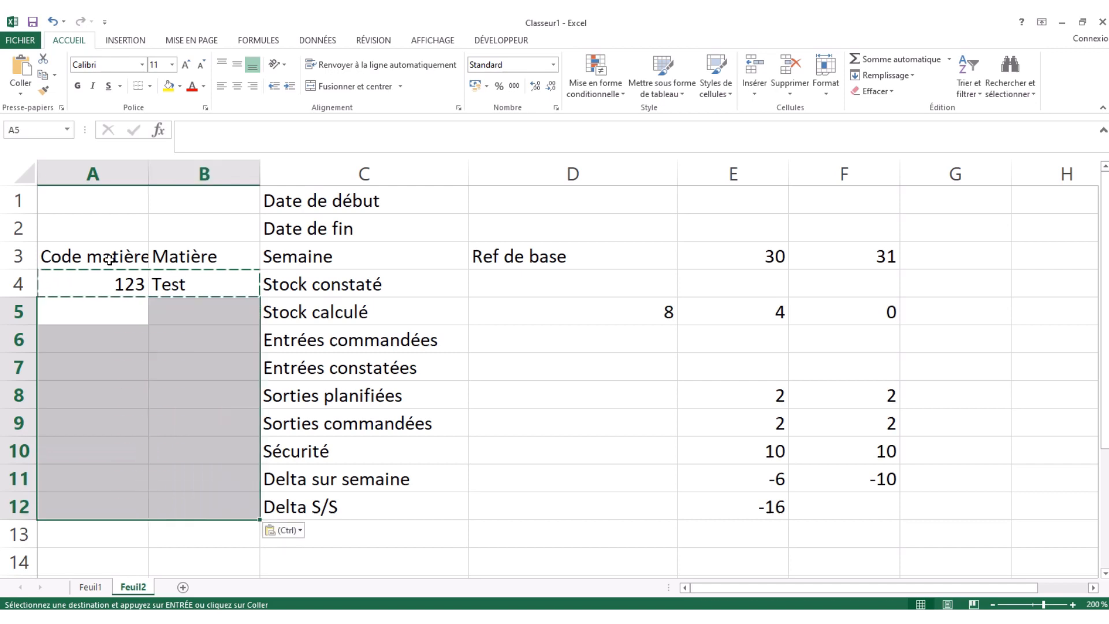
{"action": "key", "text": "ctrl+v"}
Check the material code and name cells beside the row labels down to row 12.
{"action": "key", "text": "Right"}
{"action": "key", "text": "Right"}
{"action": "key", "text": "Left"}
{"action": "key", "text": "Left"}
{"action": "key", "text": "Right"}
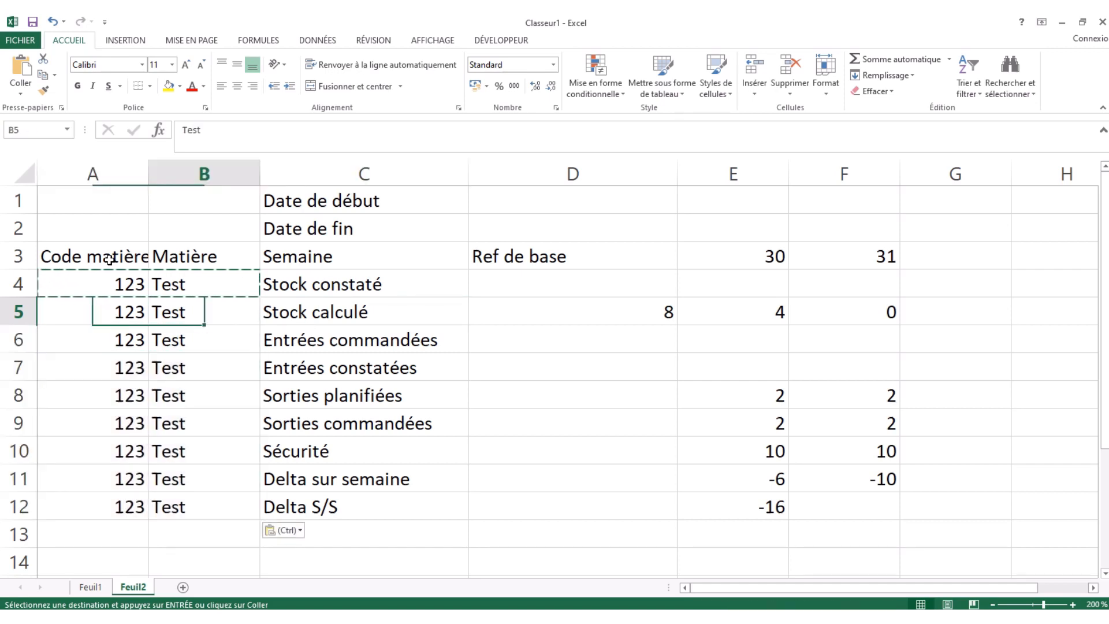
{"action": "key", "text": "Right"}
{"action": "key", "text": "Down"}
{"action": "key", "text": "Left"}
{"action": "key", "text": "Left"}
{"action": "key", "text": "Right"}
{"action": "key", "text": "Down"}
{"action": "key", "text": "Down"}
{"action": "key", "text": "Down"}
{"action": "key", "text": "Down"}
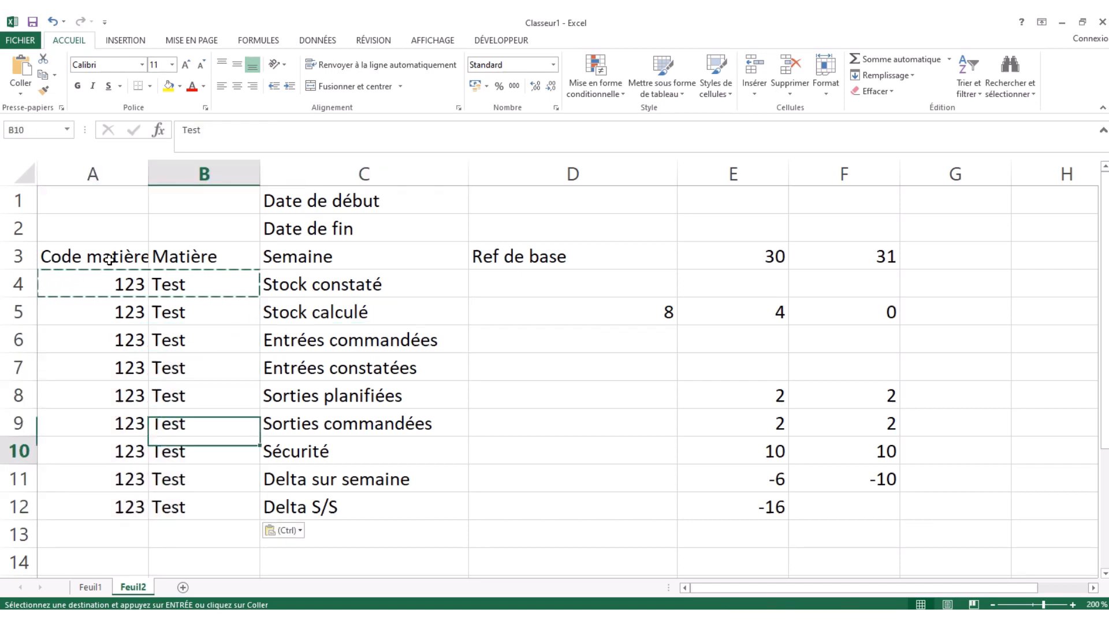
{"action": "key", "text": "Down"}
{"action": "key", "text": "Down"}
{"action": "key", "text": "Down"}
{"action": "key", "text": "Up"}
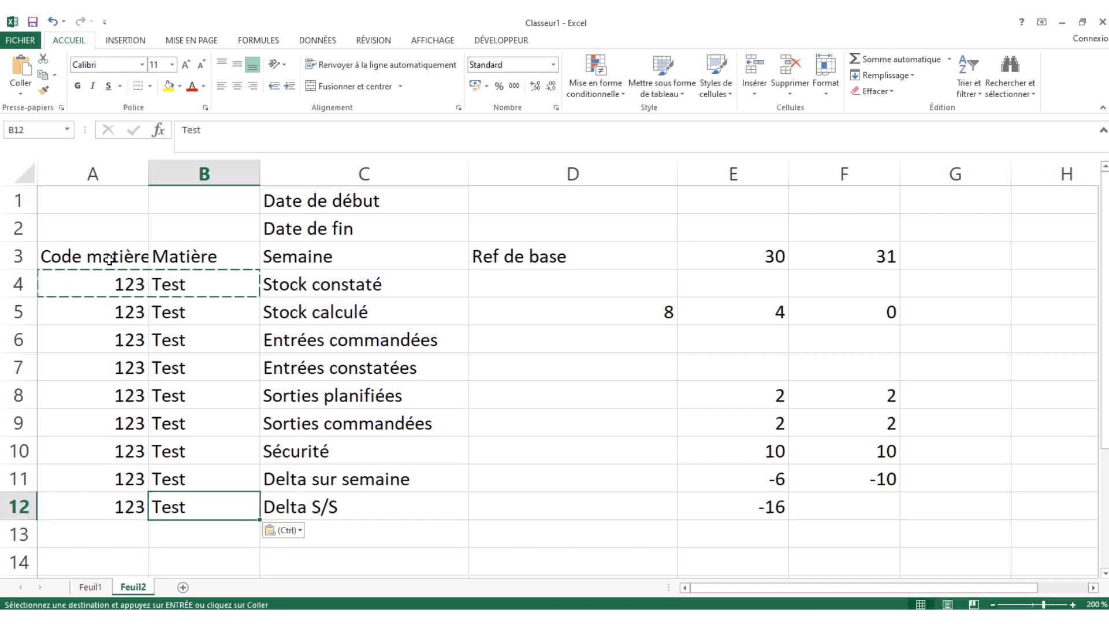
{"action": "key", "text": "Right"}
{"action": "key", "text": "Right"}
{"action": "key", "text": "Up"}
{"action": "key", "text": "Up"}
{"action": "key", "text": "Left"}
{"action": "key", "text": "Down"}
{"action": "key", "text": "Down"}
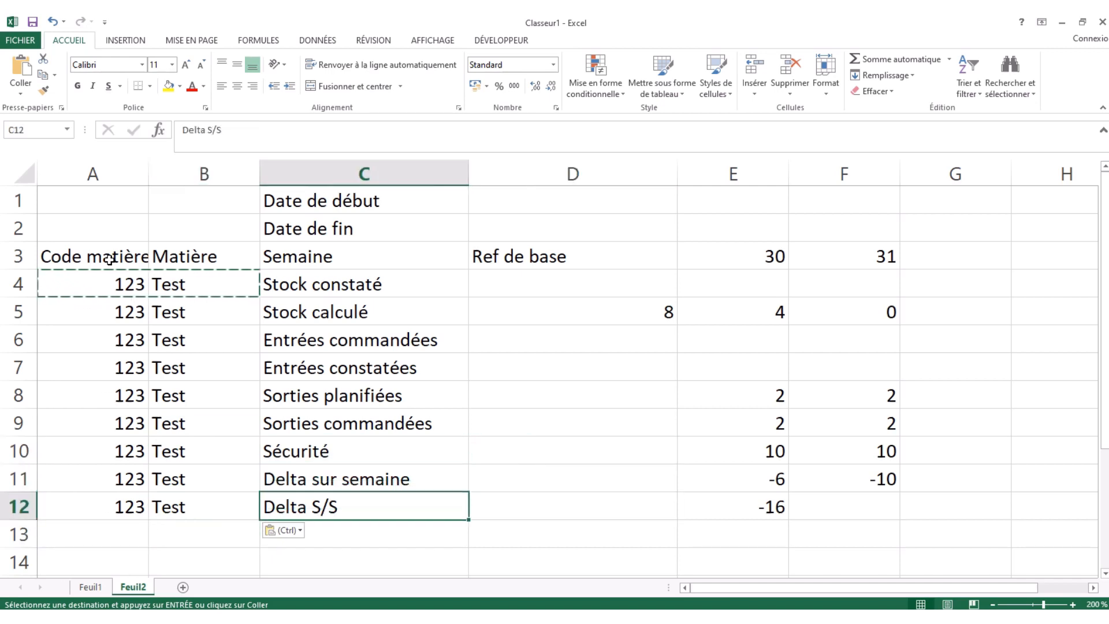
{"action": "key", "text": "Right"}
{"action": "key", "text": "Right"}
{"action": "key", "text": "Right"}
{"action": "key", "text": "Left"}
{"action": "key", "text": "Left"}
{"action": "key", "text": "Left"}
{"action": "key", "text": "Right"}
{"action": "key", "text": "Right"}
{"action": "key", "text": "Left"}
{"action": "key", "text": "Down"}
{"action": "key", "text": "Left"}
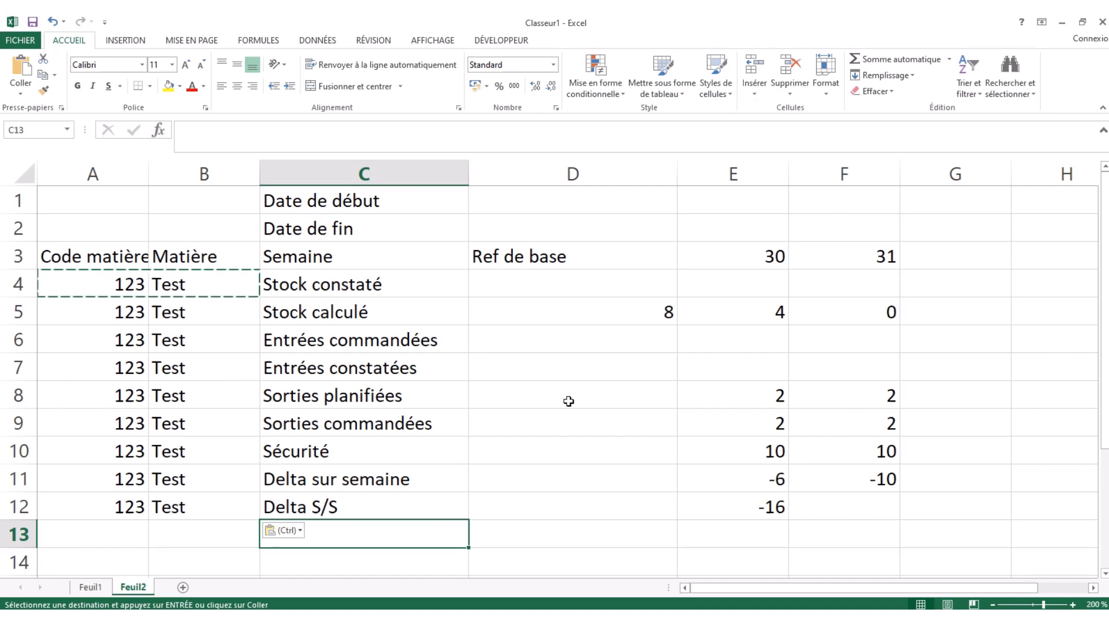
Examine the Sorties commandées row for week 30 and the Entrées and Sorties labels around it.
{"action": "scroll", "coordinate": [568, 397], "scroll_direction": "down", "scroll_amount": 1}
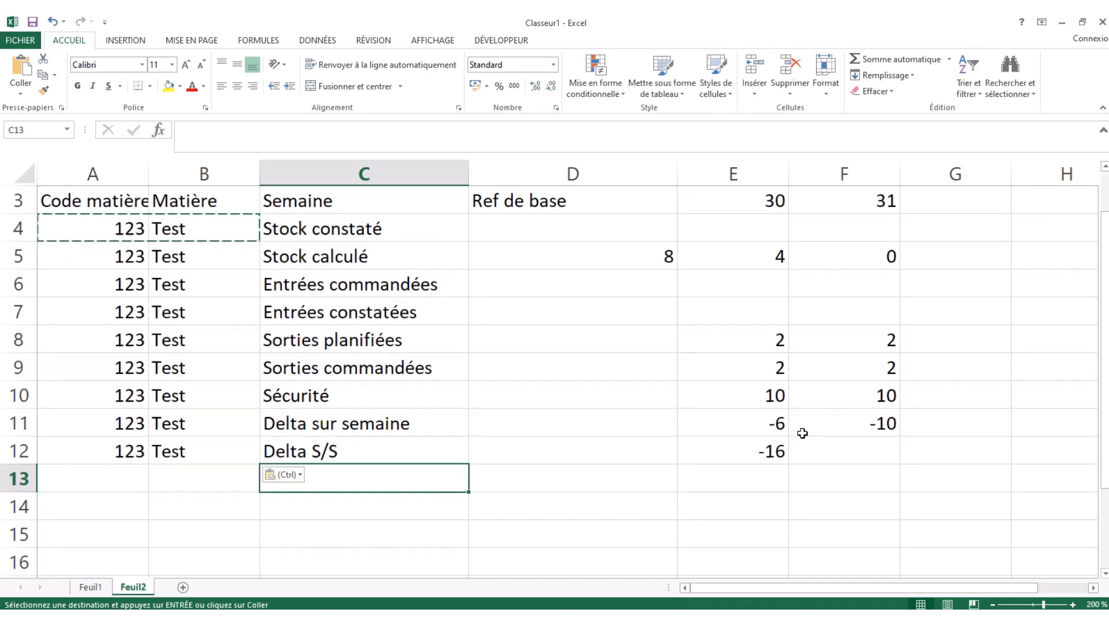
{"action": "key", "text": "Up"}
{"action": "key", "text": "Right"}
{"action": "key", "text": "Up"}
{"action": "key", "text": "Up"}
{"action": "key", "text": "Up"}
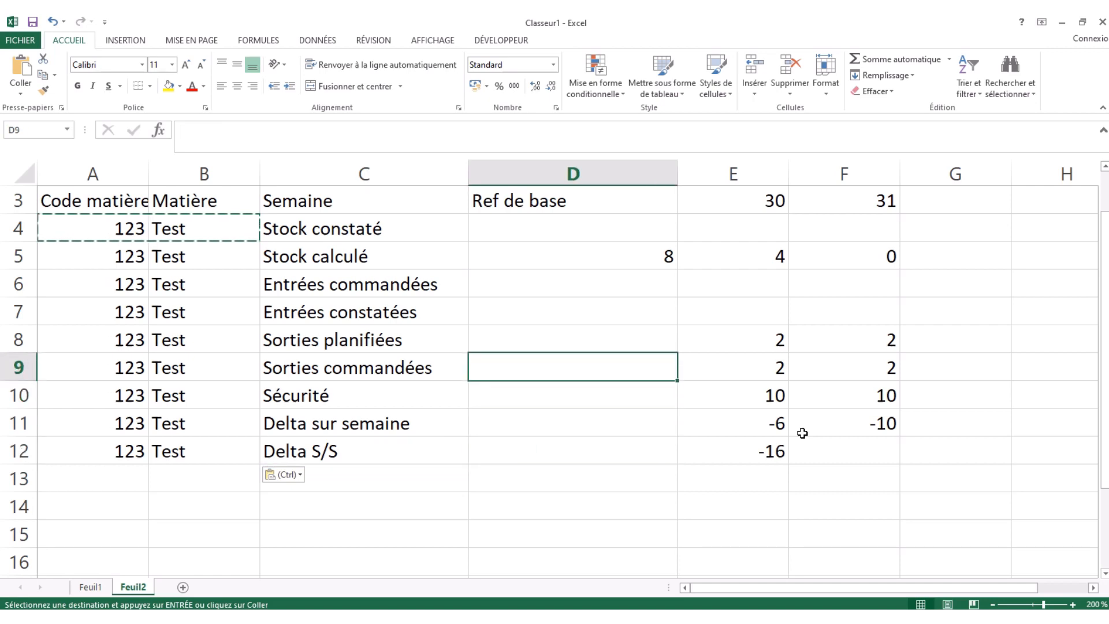
{"action": "key", "text": "Left"}
{"action": "key", "text": "Right"}
{"action": "key", "text": "Right"}
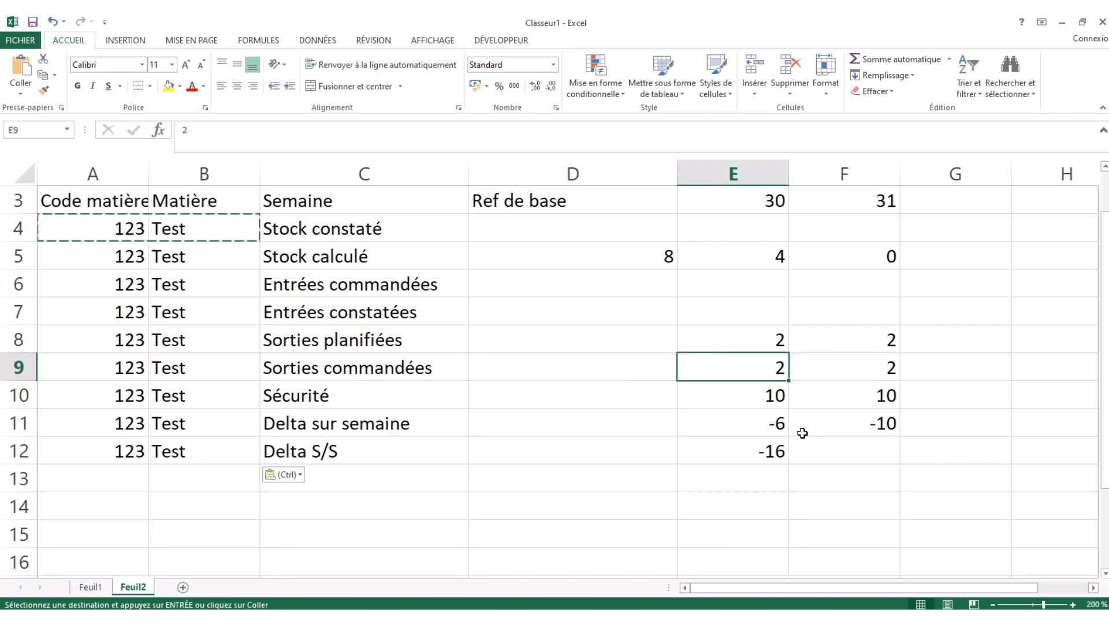
{"action": "key", "text": "Left"}
{"action": "key", "text": "Left"}
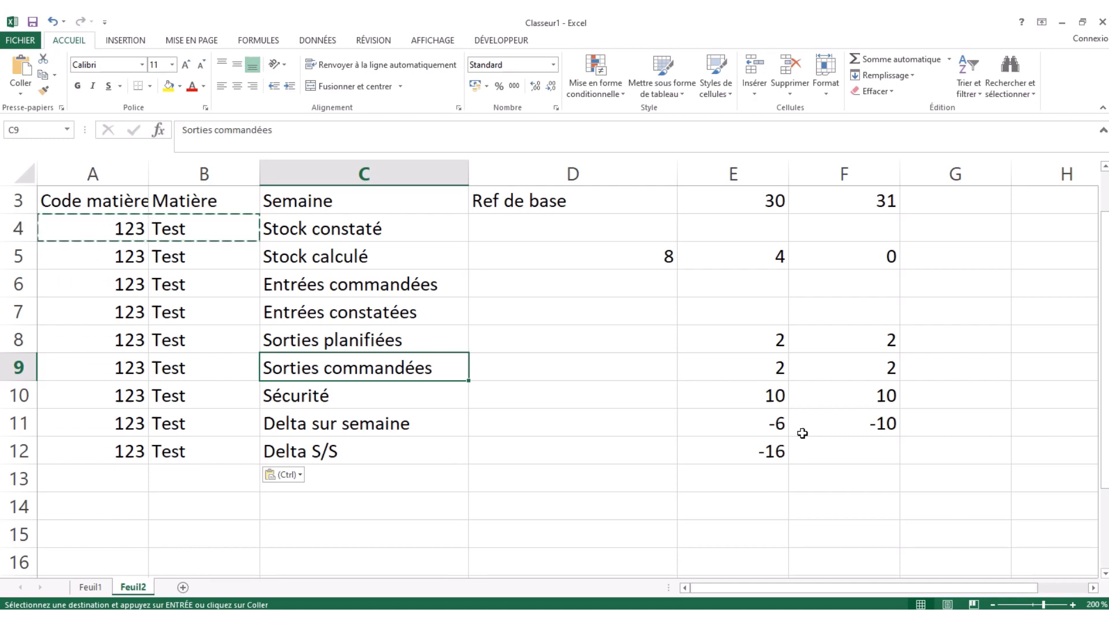
{"action": "key", "text": "Up"}
{"action": "key", "text": "Up"}
{"action": "key", "text": "Up"}
{"action": "key", "text": "Down"}
{"action": "key", "text": "Down"}
{"action": "key", "text": "Down"}
{"action": "left_click", "coordinate": [15, 312]}
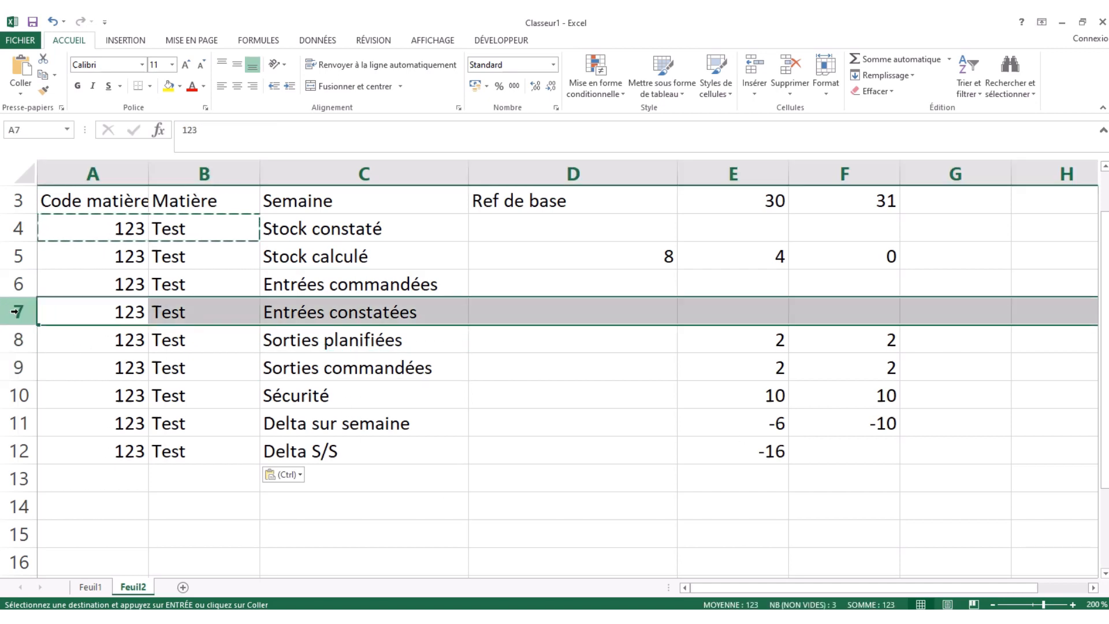
{"action": "right_click", "coordinate": [15, 312]}
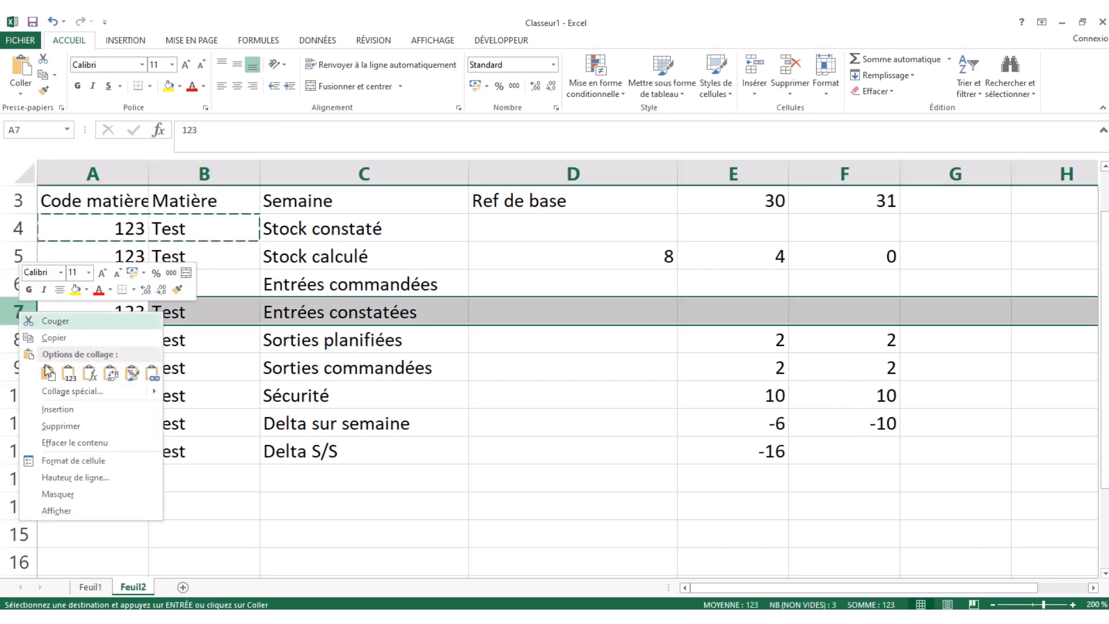
{"action": "left_click", "coordinate": [57, 410]}
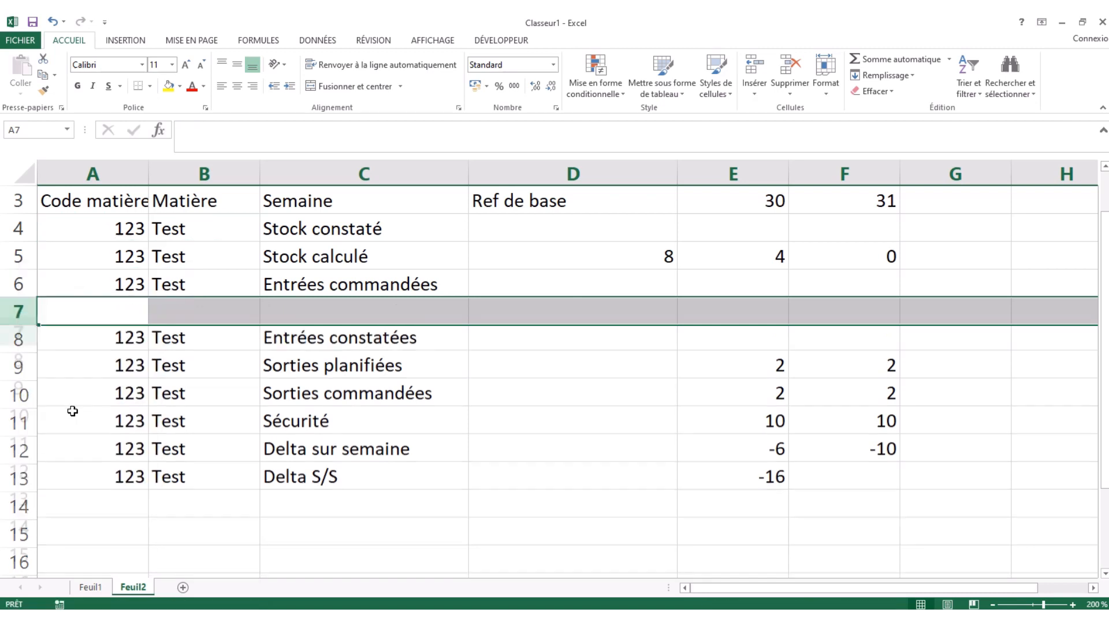
{"action": "left_click", "coordinate": [342, 339]}
{"action": "key", "text": "Left"}
{"action": "key", "text": "Left"}
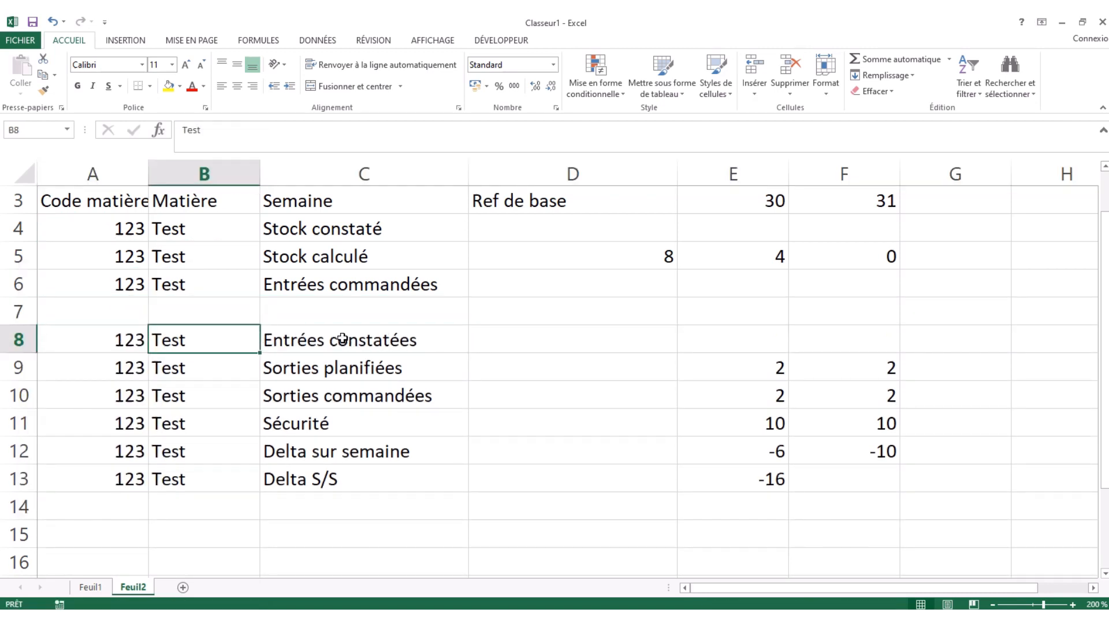
{"action": "key", "text": "ctrl+z"}
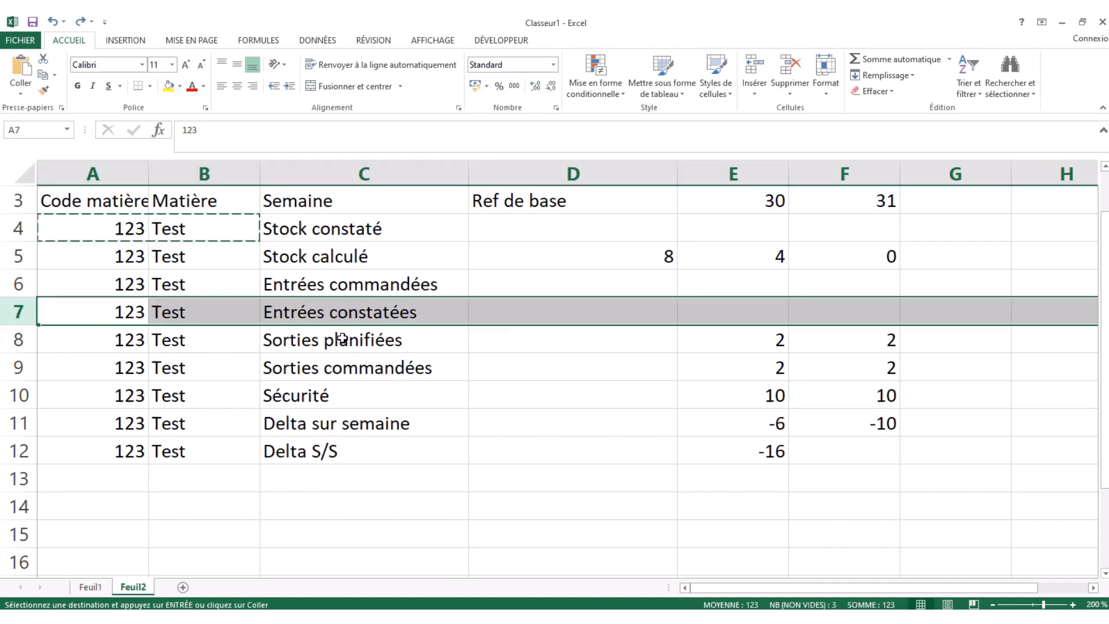
Insert a row above Sorties planifiées and copy the material code and name from row 7 into A8:B8.
{"action": "left_click", "coordinate": [14, 343]}
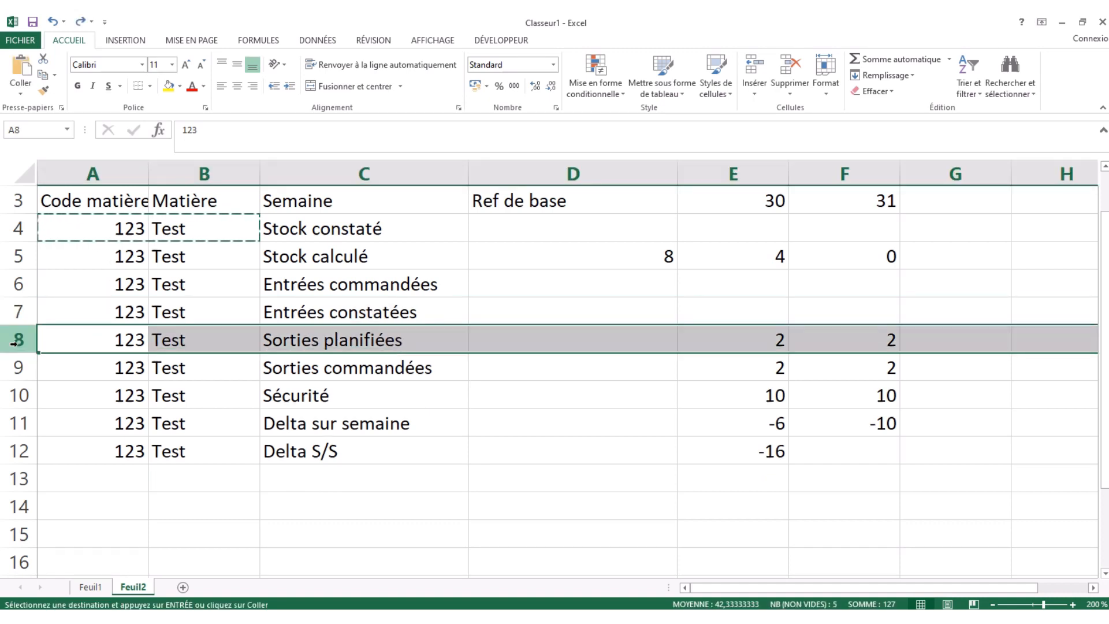
{"action": "right_click", "coordinate": [15, 343]}
{"action": "left_click", "coordinate": [75, 442]}
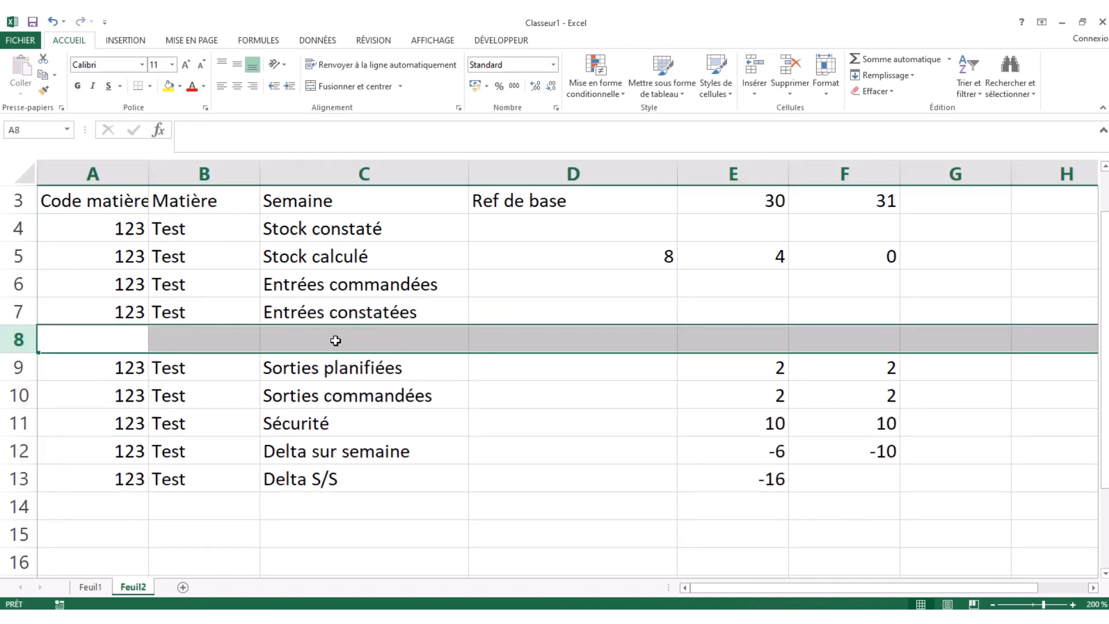
{"action": "left_click", "coordinate": [328, 340]}
{"action": "key", "text": "Home"}
{"action": "key", "text": "Up"}
{"action": "key", "text": "shift+Right"}
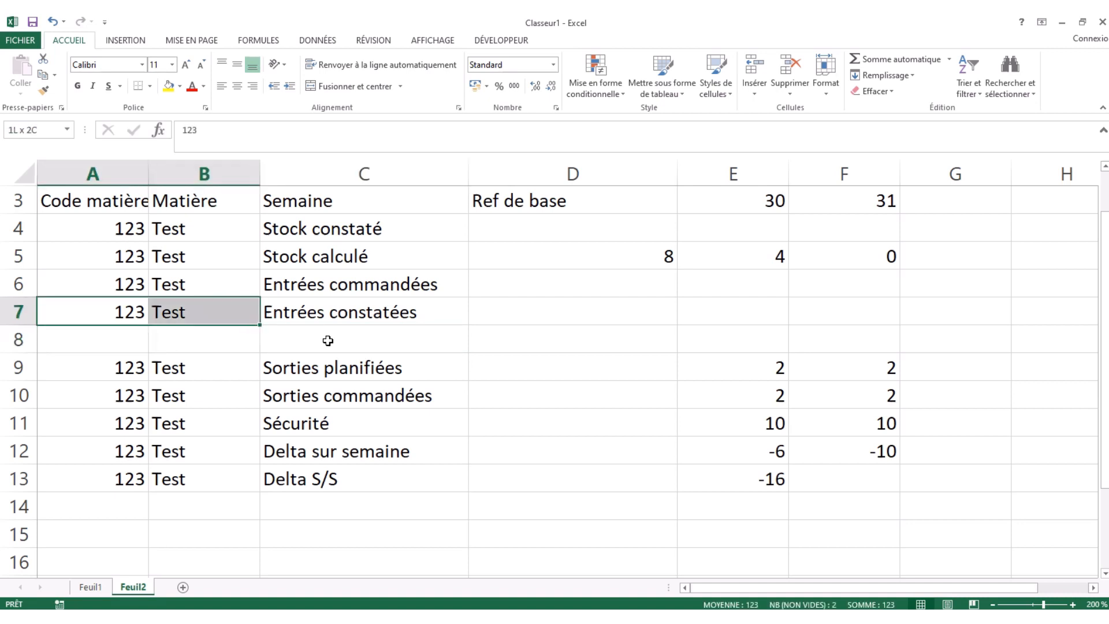
{"action": "key", "text": "ctrl+c"}
{"action": "key", "text": "Down"}
{"action": "key", "text": "ctrl+v"}
Label the new row Entrées théoriques in C8.
{"action": "left_click", "coordinate": [328, 341]}
{"action": "type", "text": "E"}
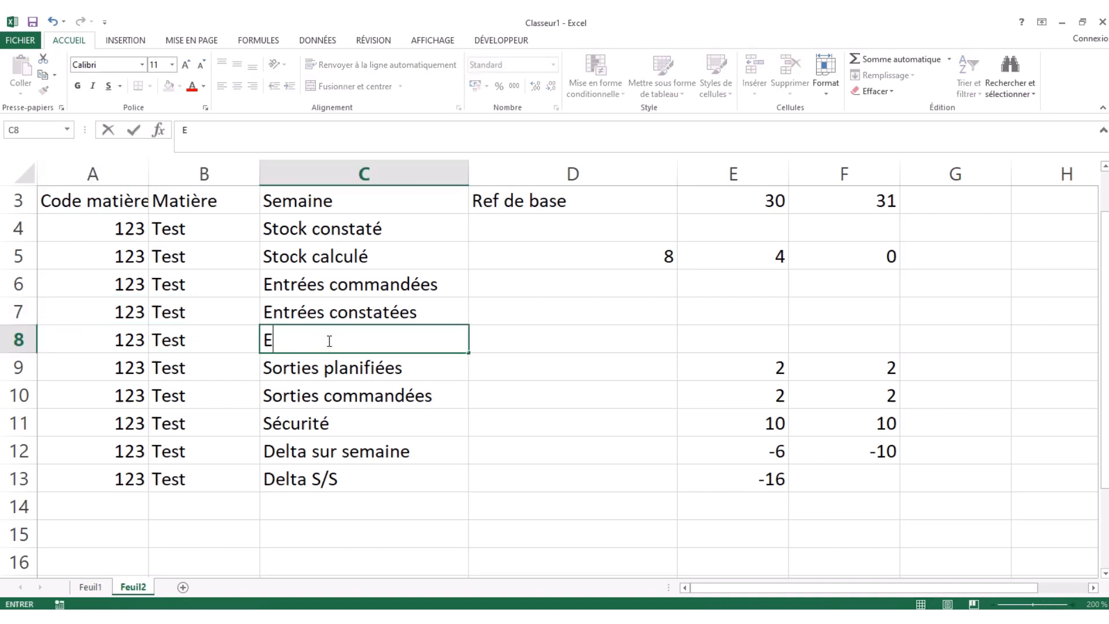
{"action": "type", "text": "ntrées thé"}
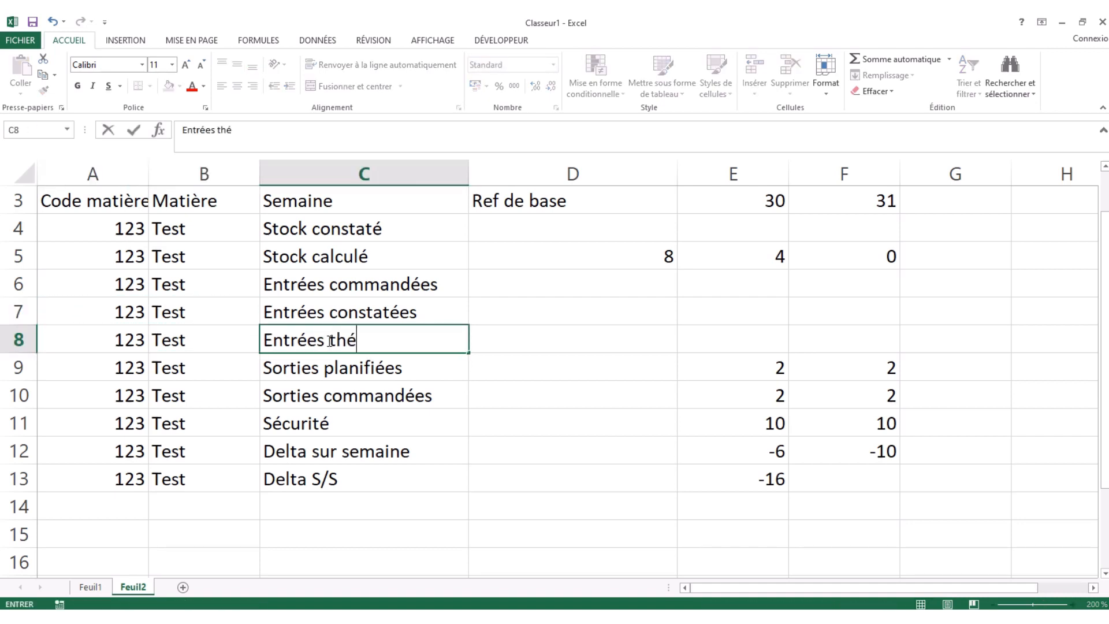
{"action": "type", "text": "oriques"}
{"action": "key", "text": "Return"}
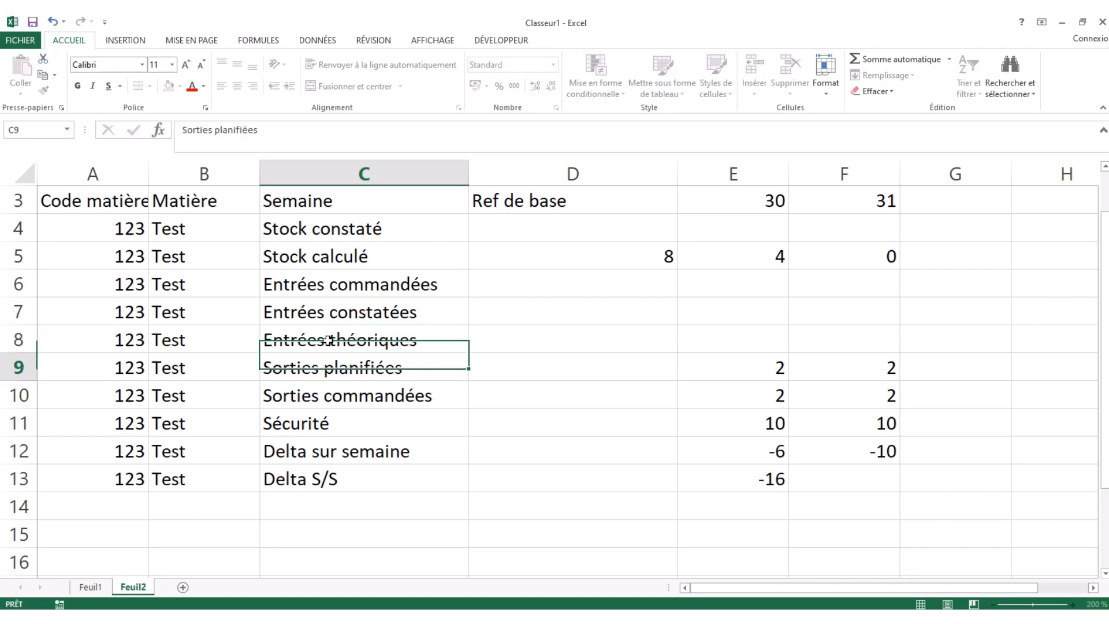
Enter 16 as week 30's Entrées théoriques in E8.
{"action": "key", "text": "Up"}
{"action": "key", "text": "Right"}
{"action": "key", "text": "Right"}
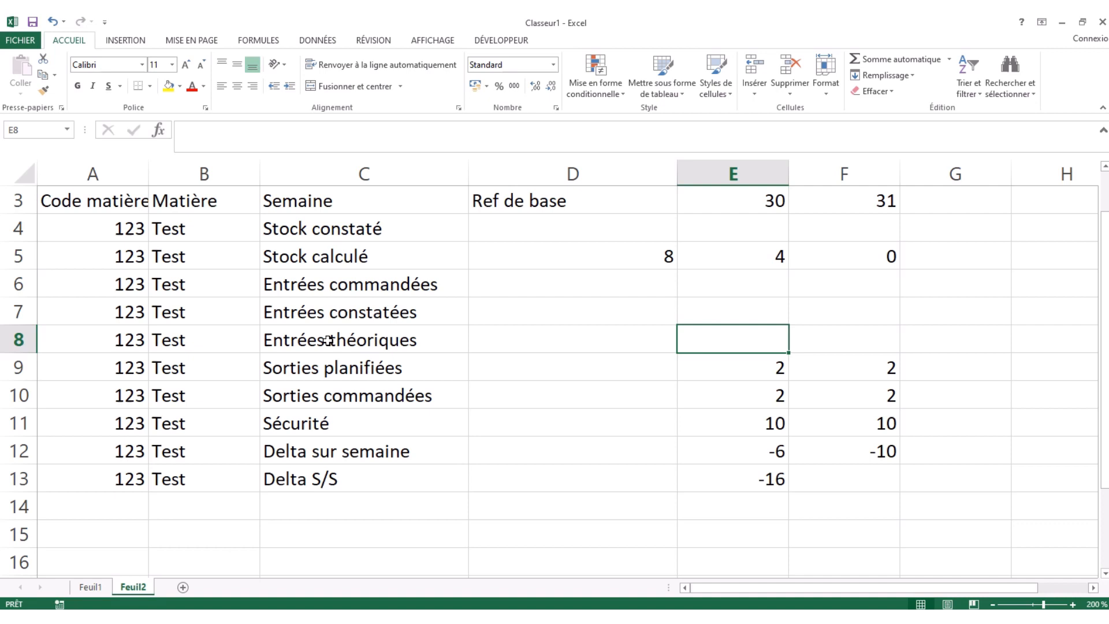
{"action": "type", "text": "16"}
{"action": "key", "text": "Return"}
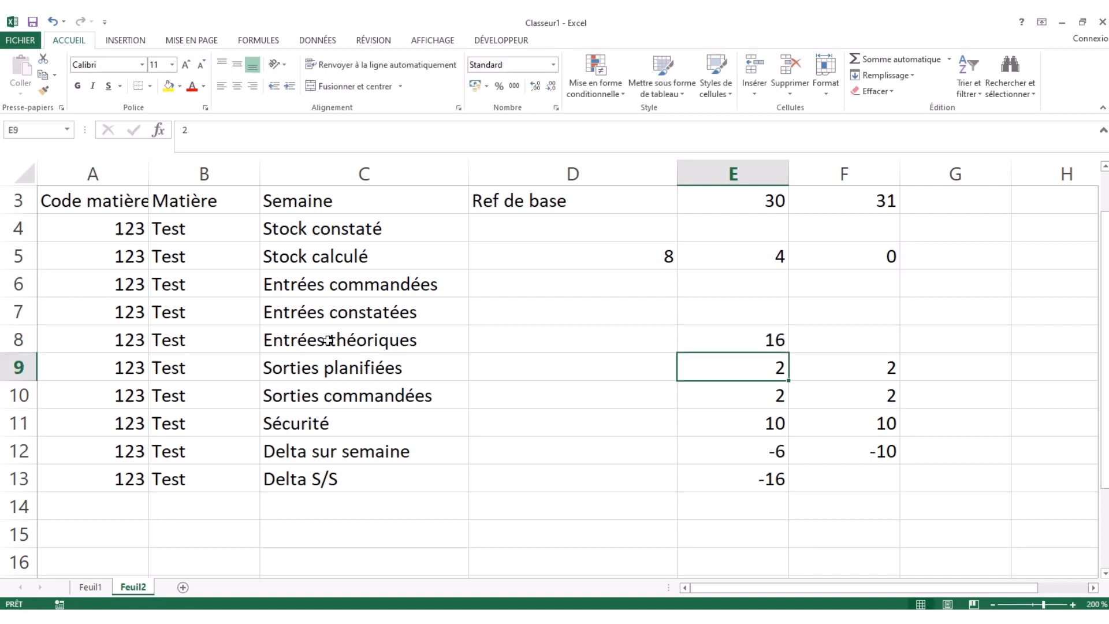
{"action": "key", "text": "Up"}
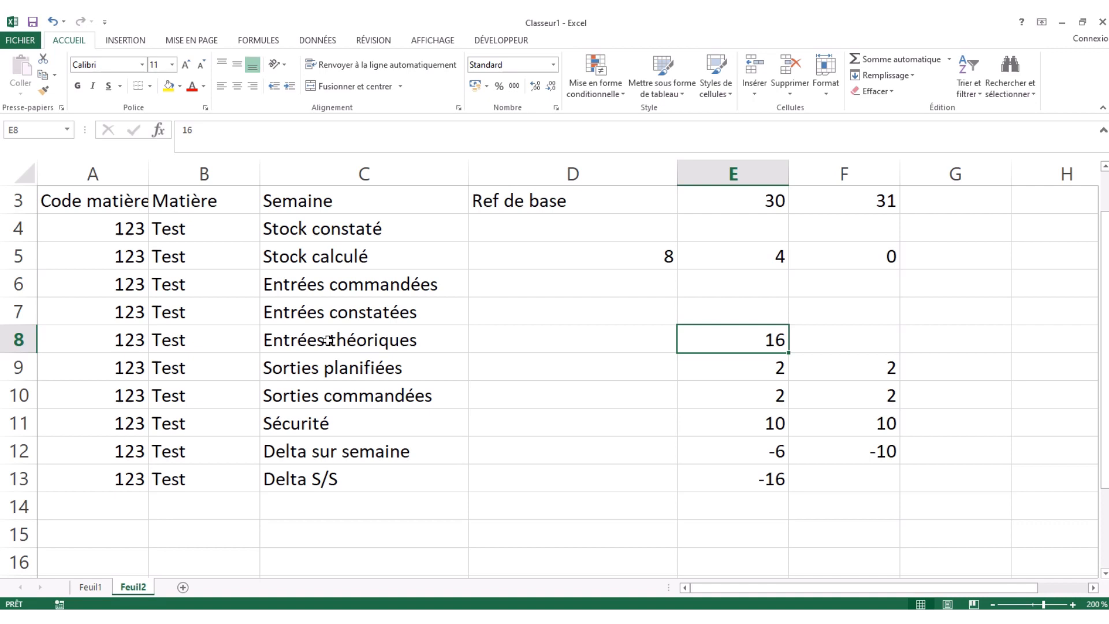
Examine week 30's Delta sur semaine and Delta S/S cells and the Delta sur semaine row across the table.
{"action": "key", "text": "Down"}
{"action": "key", "text": "Down"}
{"action": "key", "text": "Down"}
{"action": "key", "text": "Down"}
{"action": "key", "text": "Down"}
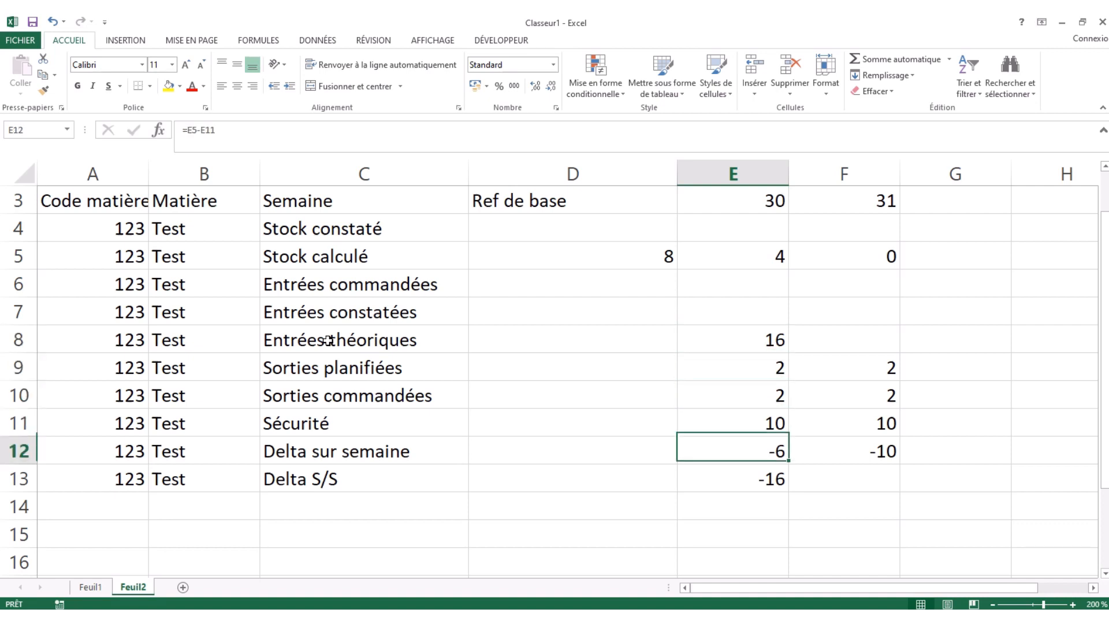
{"action": "key", "text": "Up"}
{"action": "key", "text": "Down"}
{"action": "key", "text": "Right"}
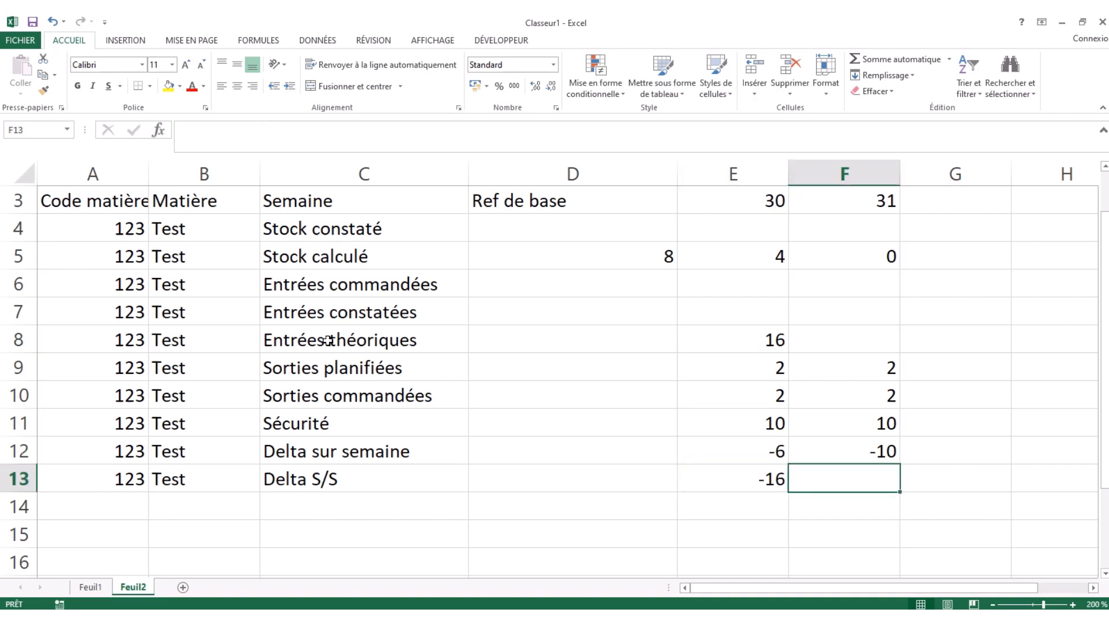
{"action": "key", "text": "Left"}
{"action": "key", "text": "Up"}
{"action": "key", "text": "Left"}
{"action": "key", "text": "Left"}
{"action": "key", "text": "Left"}
{"action": "key", "text": "Right"}
{"action": "key", "text": "Right"}
{"action": "key", "text": "Right"}
{"action": "key", "text": "Right"}
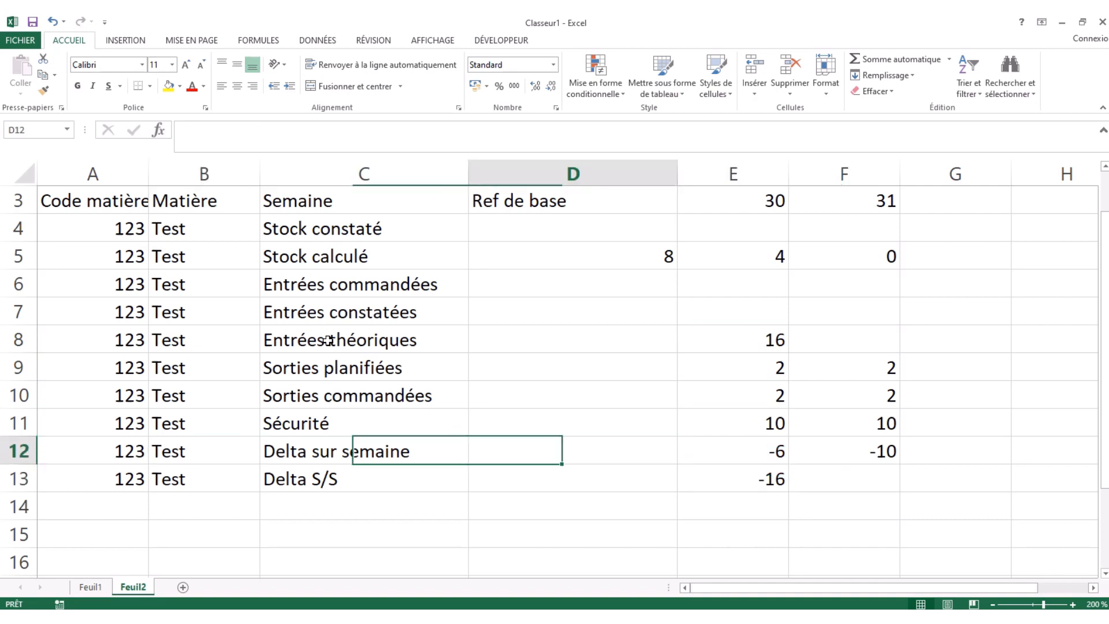
{"action": "key", "text": "Left"}
{"action": "key", "text": "Left"}
{"action": "key", "text": "Left"}
{"action": "key", "text": "Left"}
{"action": "key", "text": "Left"}
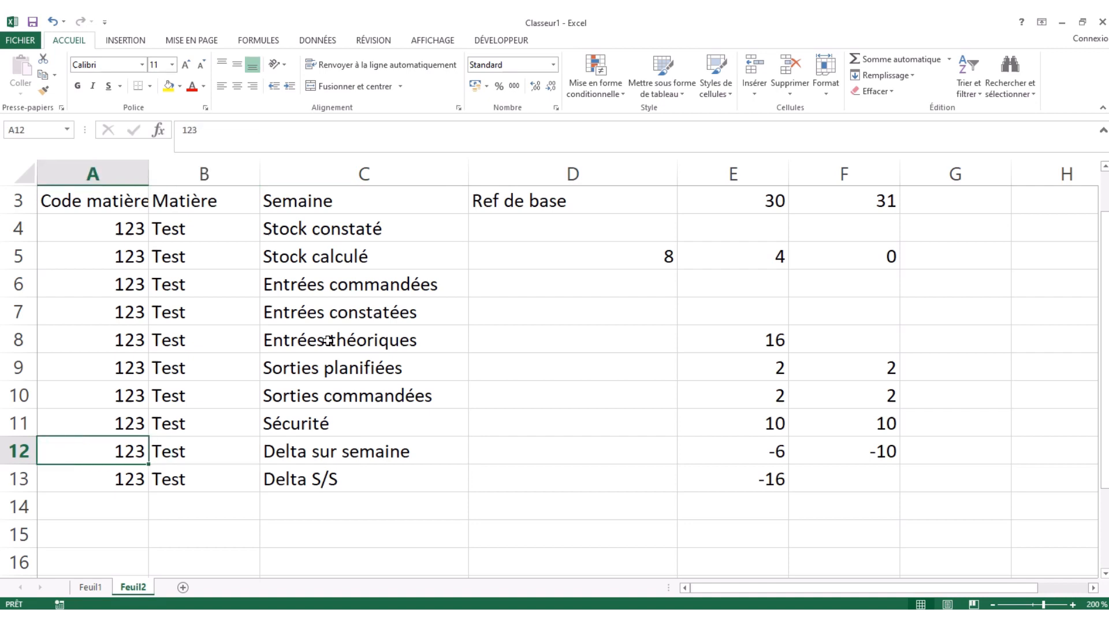
{"action": "key", "text": "Right"}
{"action": "key", "text": "Right"}
{"action": "key", "text": "Right"}
{"action": "key", "text": "Right"}
{"action": "key", "text": "Up"}
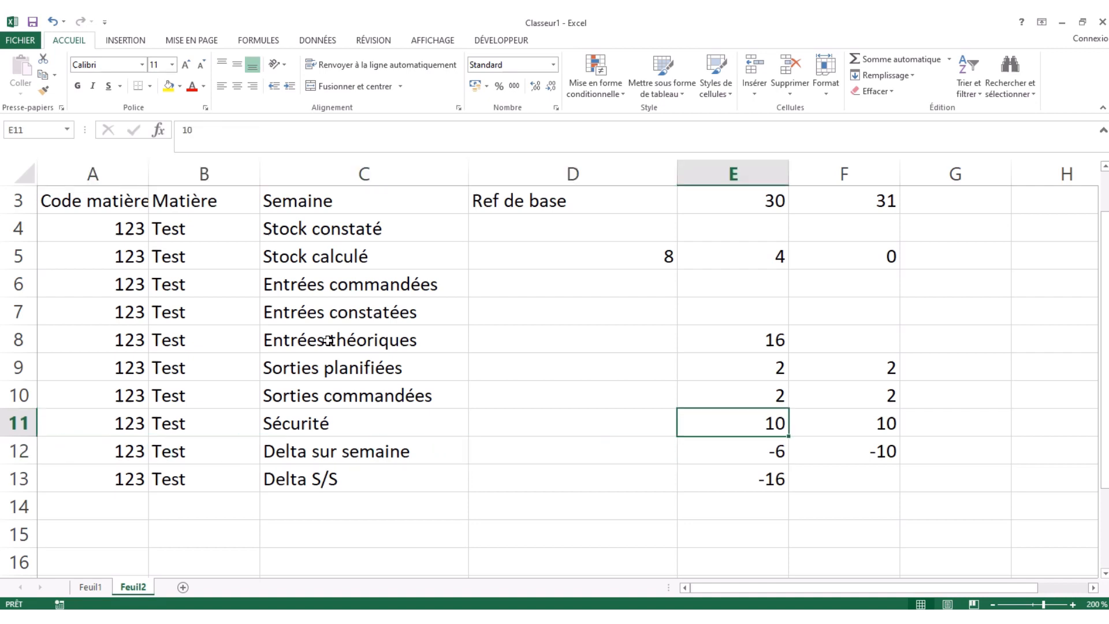
Clear week 30's Entrées théoriques in E8 and enter 16 there again.
{"action": "key", "text": "Up"}
{"action": "key", "text": "Up"}
{"action": "key", "text": "Up"}
{"action": "key", "text": "Delete"}
{"action": "key", "text": "Down"}
{"action": "key", "text": "Up"}
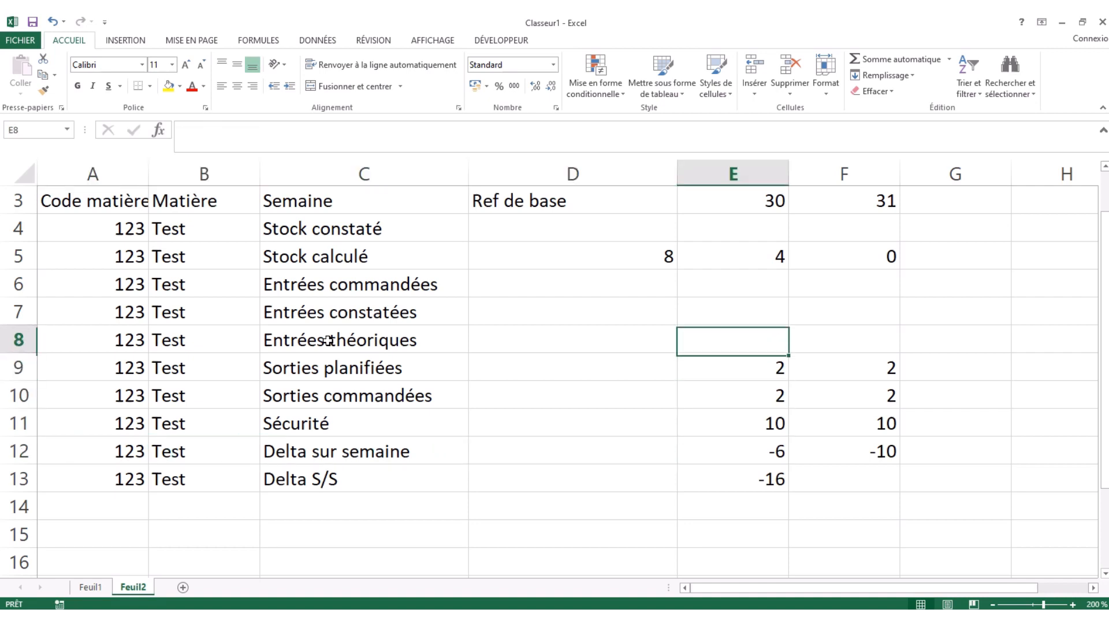
{"action": "type", "text": "16"}
{"action": "key", "text": "Return"}
Copy the material code, name and label of both delta rows from A12:C13 into A14:C15.
{"action": "key", "text": "Down"}
{"action": "key", "text": "Down"}
{"action": "key", "text": "Down"}
{"action": "key", "text": "Down"}
{"action": "key", "text": "Down"}
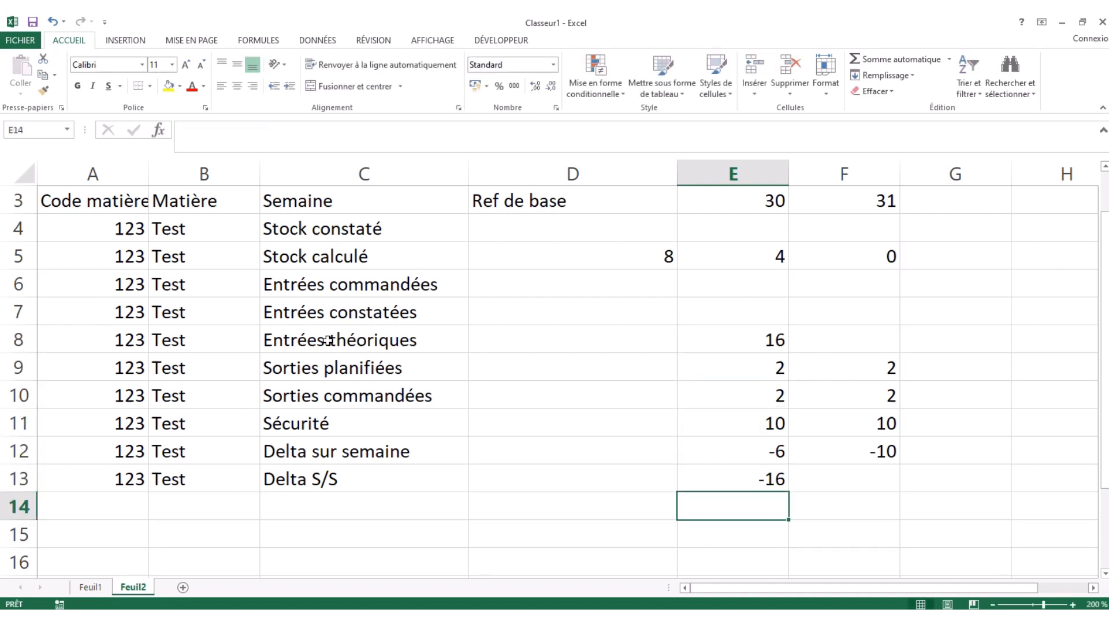
{"action": "key", "text": "Left"}
{"action": "key", "text": "Left"}
{"action": "key", "text": "Left"}
{"action": "key", "text": "Left"}
{"action": "key", "text": "Up"}
{"action": "key", "text": "shift+Up"}
{"action": "key", "text": "shift+Right"}
{"action": "key", "text": "shift+Right"}
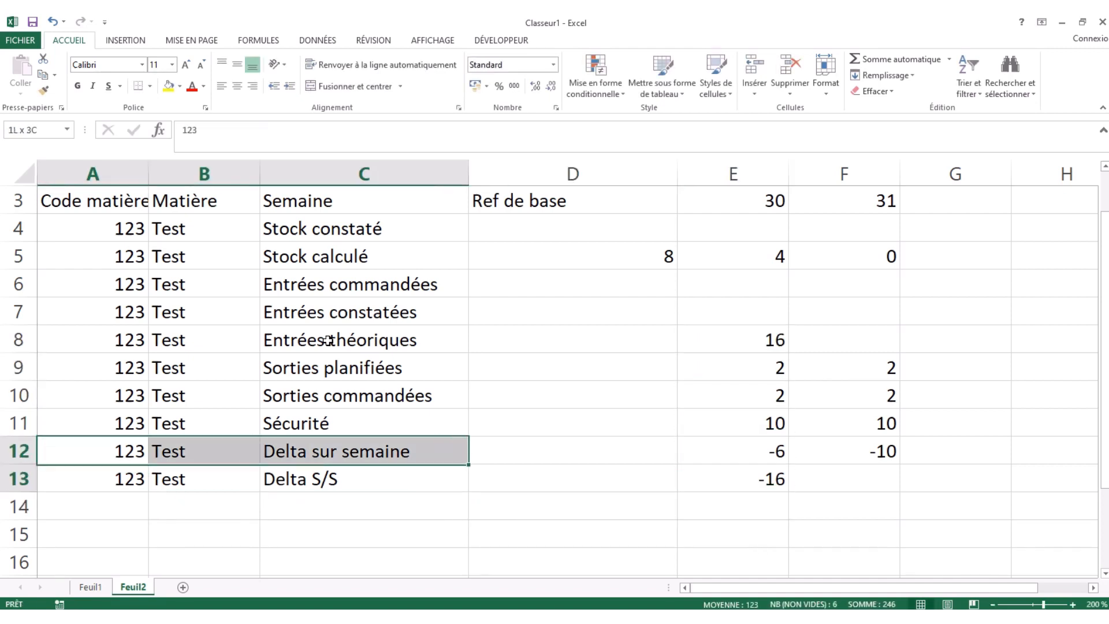
{"action": "key", "text": "ctrl+c"}
{"action": "key", "text": "Down"}
{"action": "key", "text": "ctrl+v"}
Prefix the copied labels with Théo, making C14 "Théo Delta sur semaine" and C15 "Théo Delta S/S".
{"action": "key", "text": "Right"}
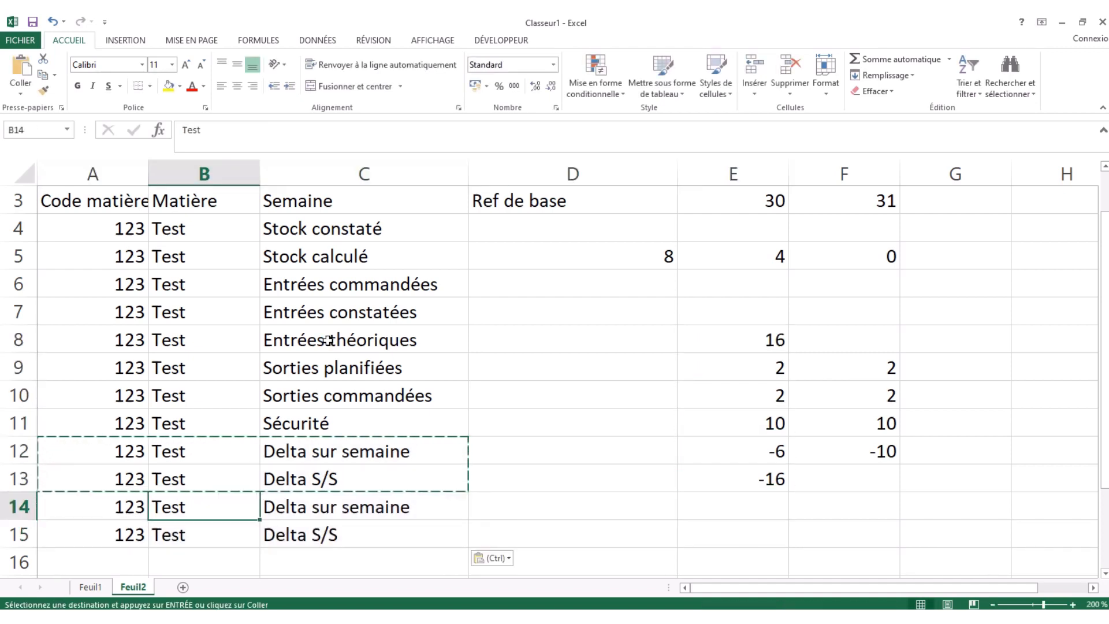
{"action": "key", "text": "Right"}
{"action": "key", "text": "Right"}
{"action": "key", "text": "Left"}
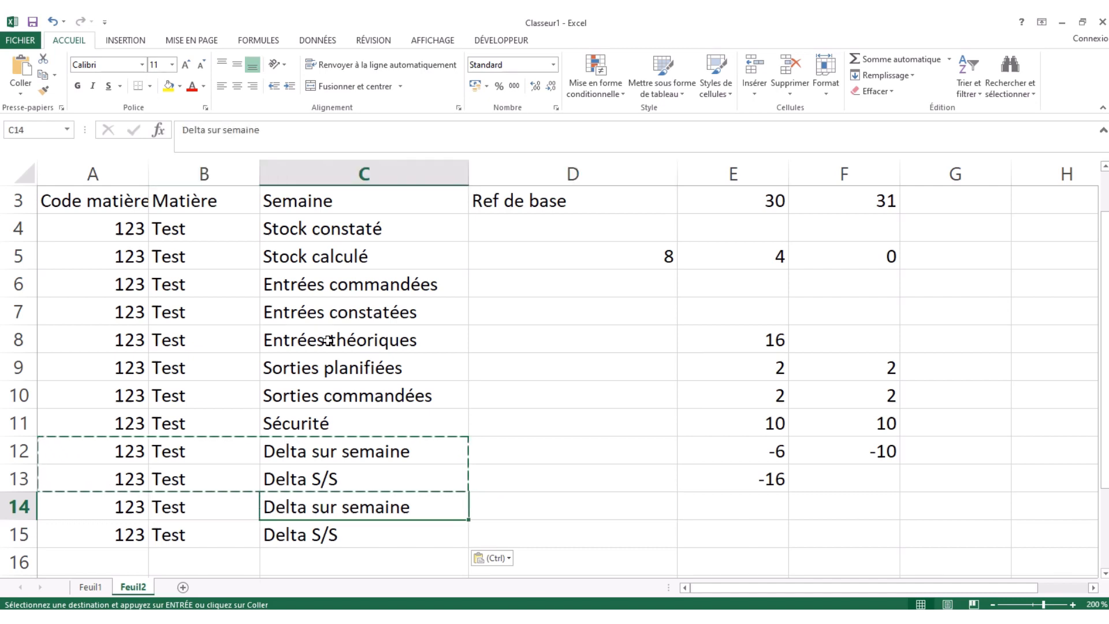
{"action": "double_click", "coordinate": [269, 506]}
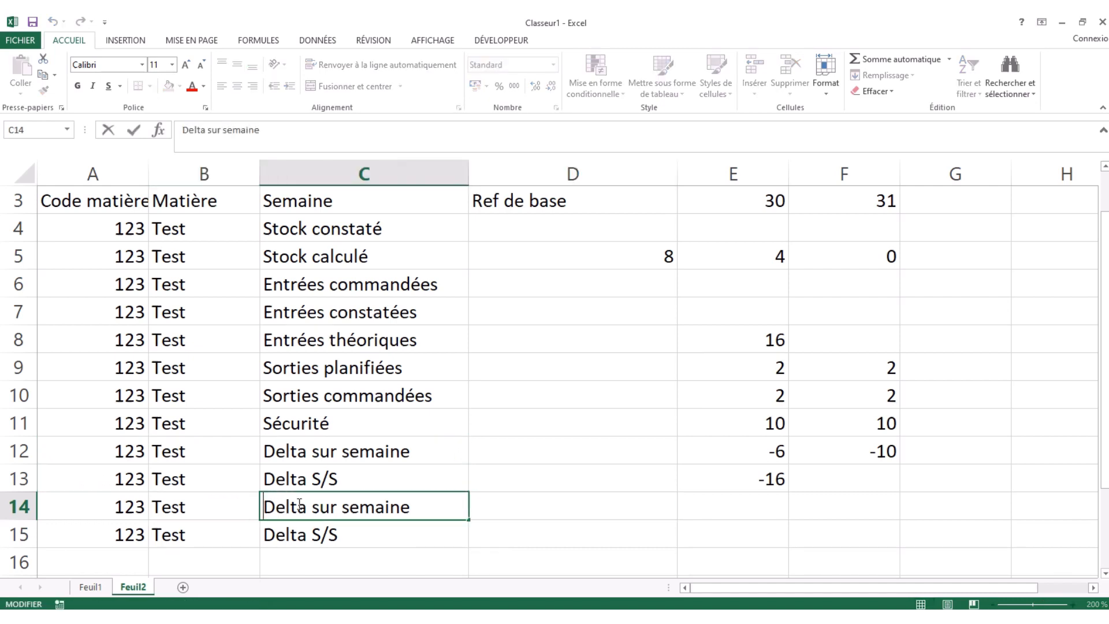
{"action": "type", "text": "Théo"}
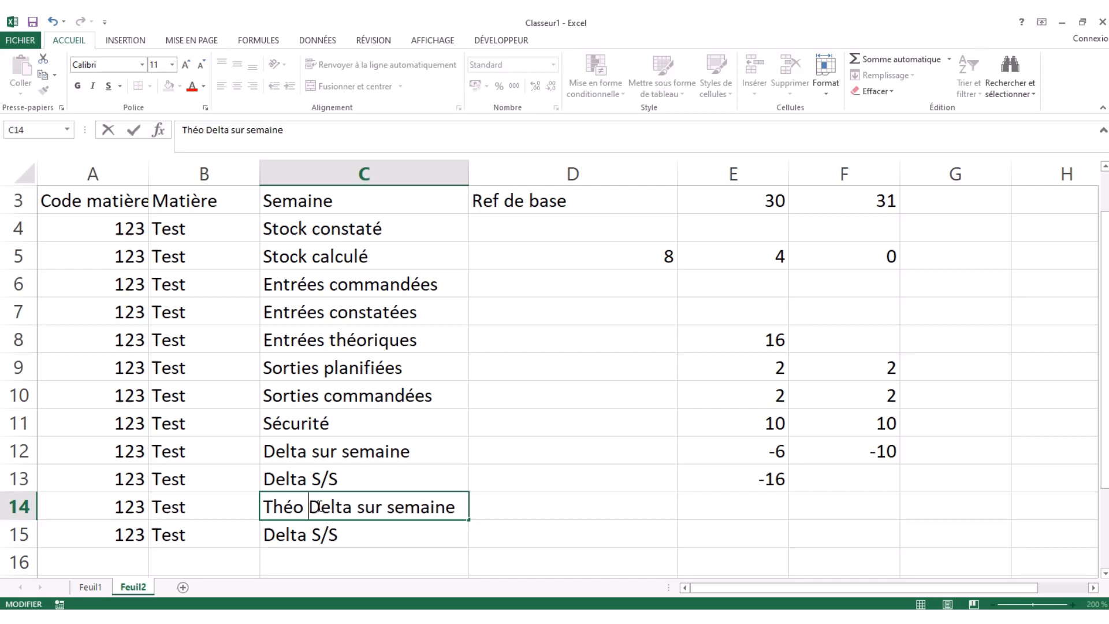
{"action": "key", "text": "Return"}
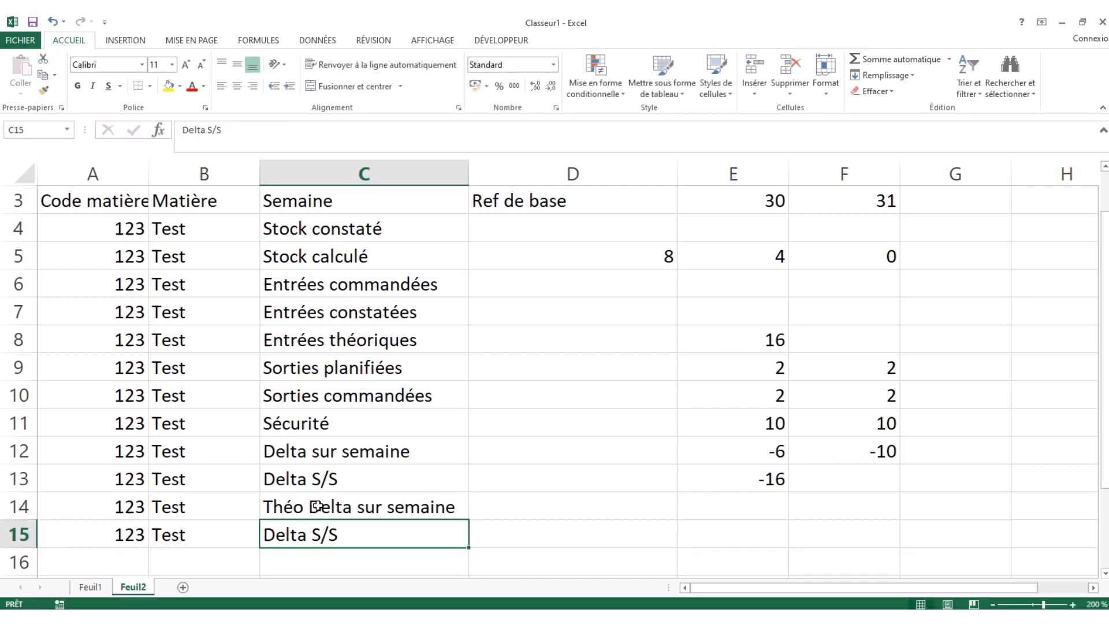
{"action": "double_click", "coordinate": [267, 534]}
{"action": "type", "text": "Théo"}
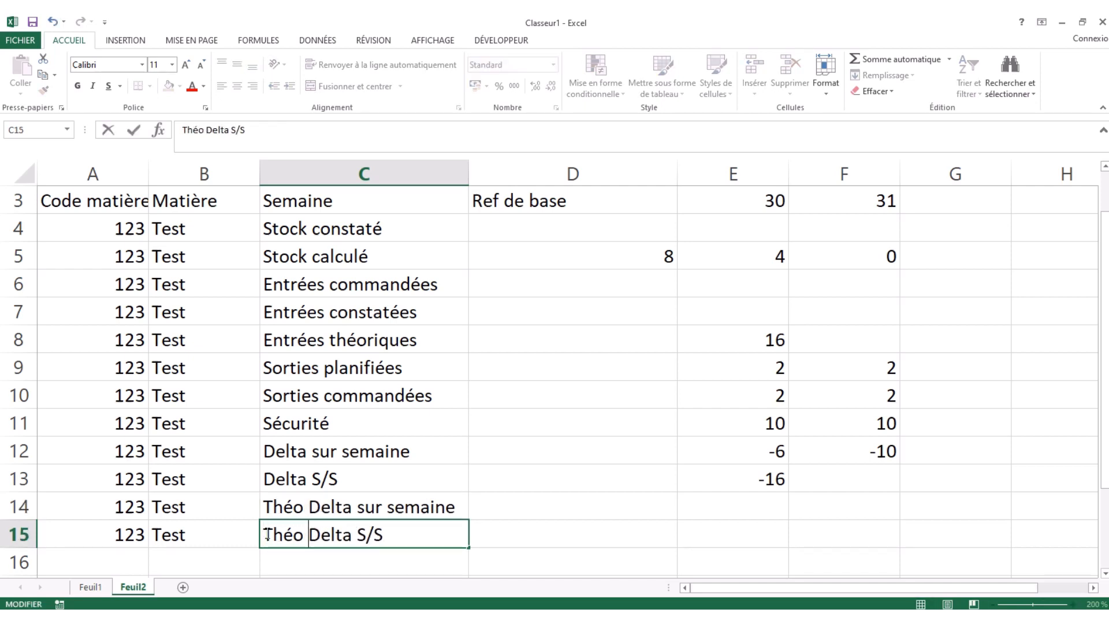
{"action": "key", "text": "Return"}
Examine week 30's column from the entries rows down to the Théo Delta sur semaine cell.
{"action": "key", "text": "Up"}
{"action": "key", "text": "Up"}
{"action": "key", "text": "Right"}
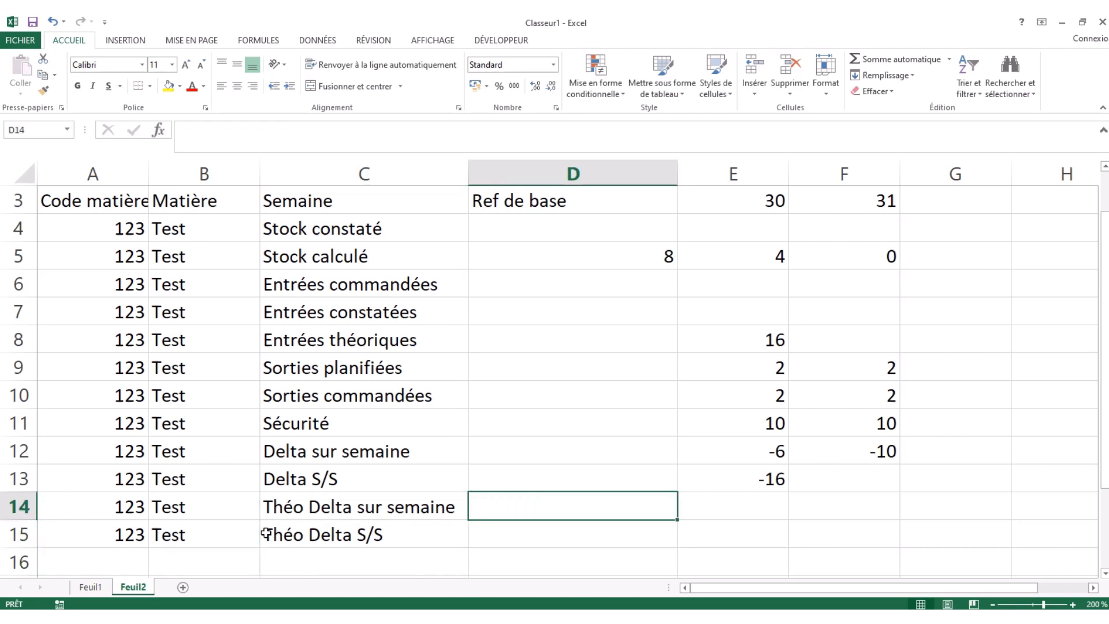
{"action": "key", "text": "Right"}
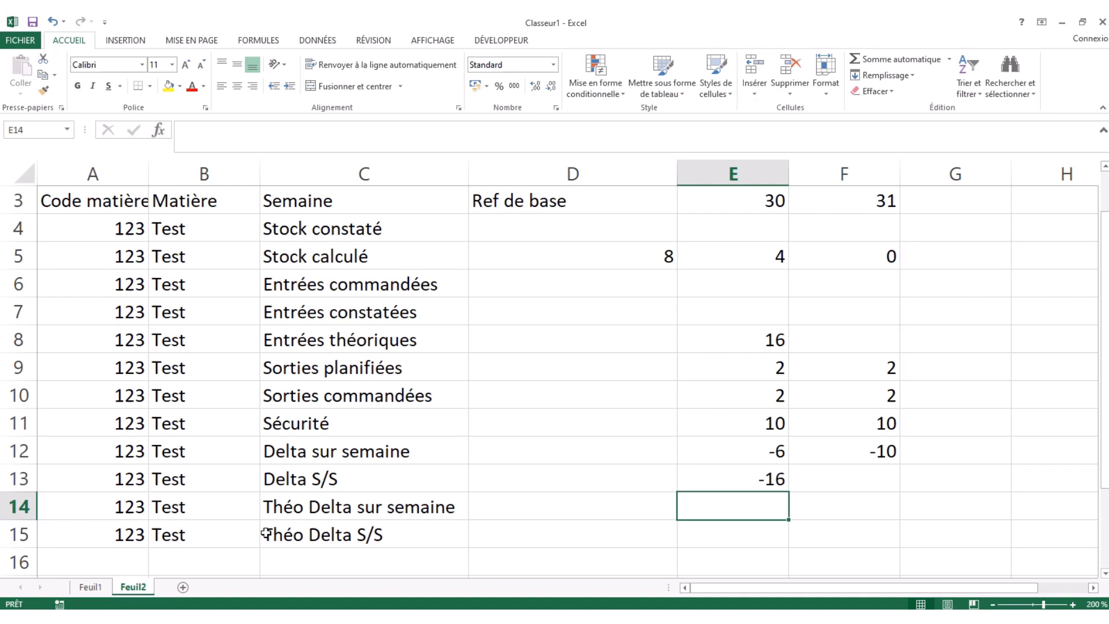
{"action": "key", "text": "Up"}
{"action": "key", "text": "Up"}
{"action": "key", "text": "Up"}
{"action": "key", "text": "Up"}
{"action": "key", "text": "Up"}
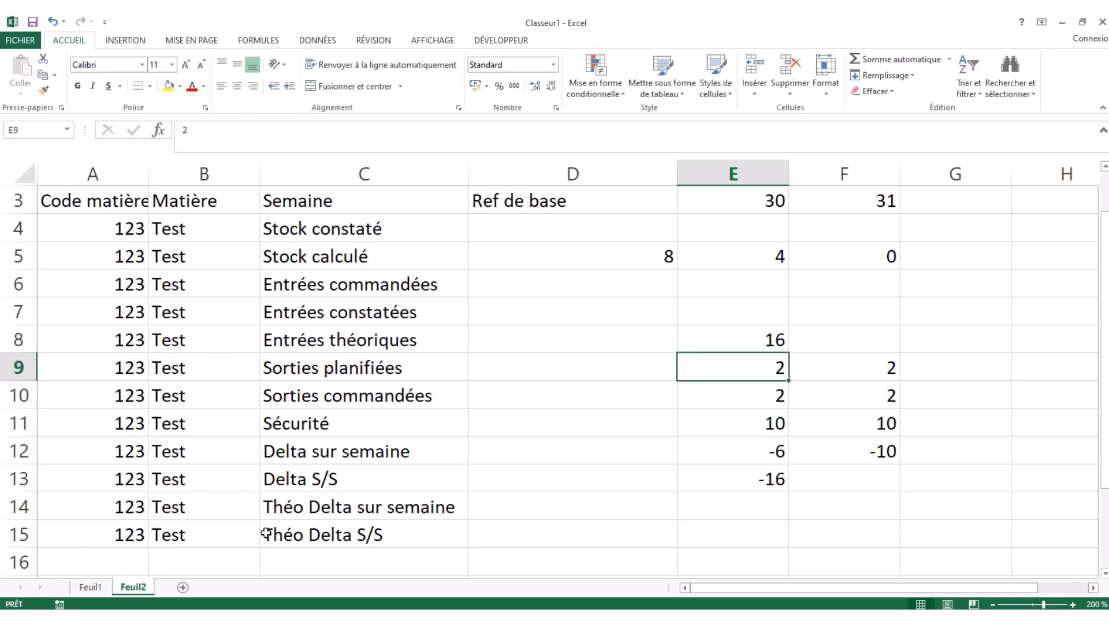
{"action": "key", "text": "Down"}
{"action": "key", "text": "Down"}
{"action": "key", "text": "Down"}
{"action": "key", "text": "Down"}
{"action": "key", "text": "Down"}
{"action": "key", "text": "Down"}
{"action": "key", "text": "Up"}
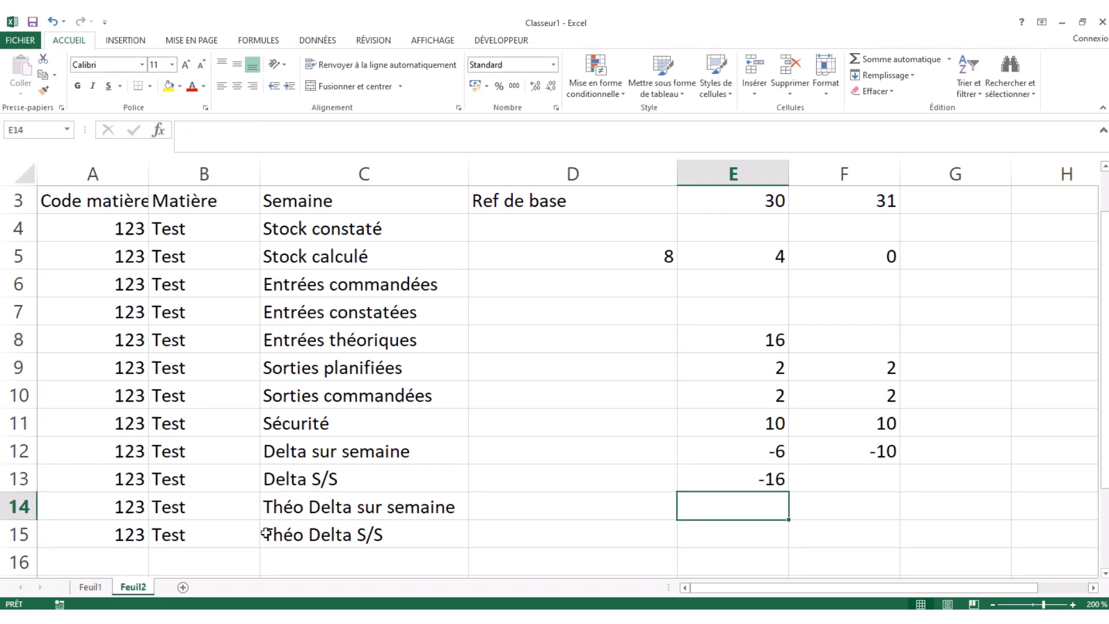
{"action": "key", "text": "Up"}
{"action": "key", "text": "Up"}
{"action": "key", "text": "Up"}
{"action": "key", "text": "Up"}
{"action": "key", "text": "Up"}
{"action": "key", "text": "Up"}
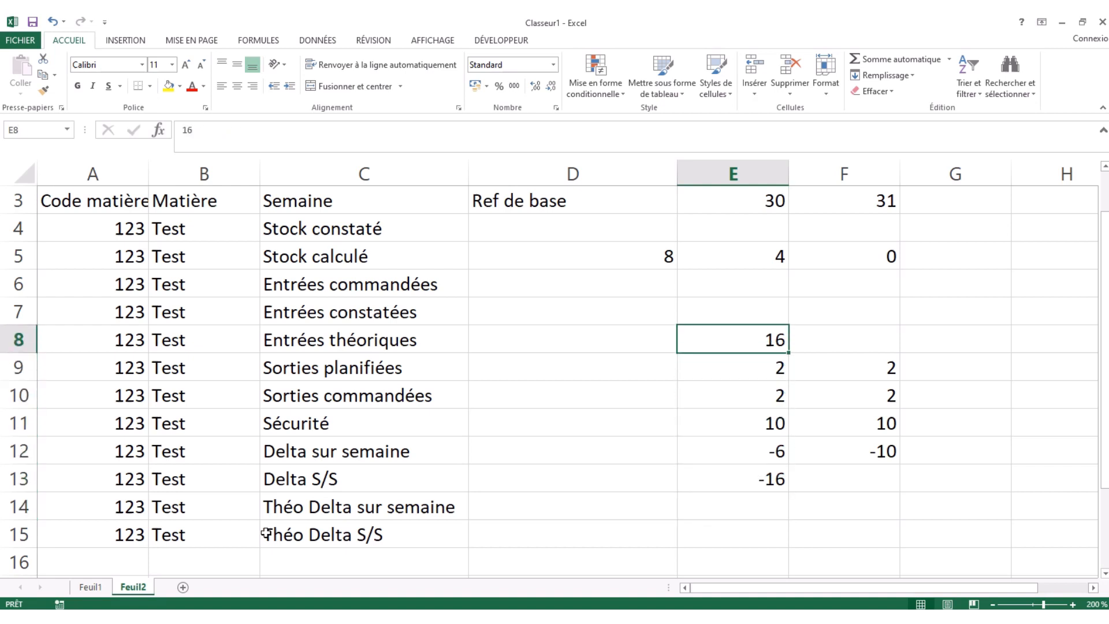
{"action": "key", "text": "Down"}
{"action": "key", "text": "Down"}
{"action": "key", "text": "Down"}
{"action": "key", "text": "Down"}
{"action": "key", "text": "Down"}
{"action": "key", "text": "Down"}
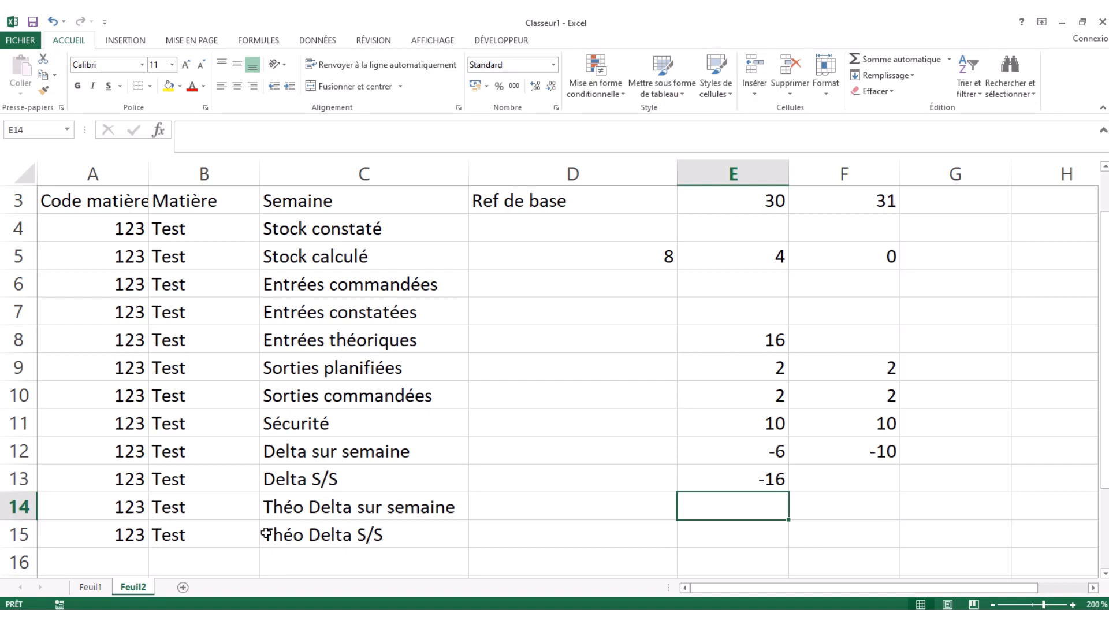
{"action": "key", "text": "Up"}
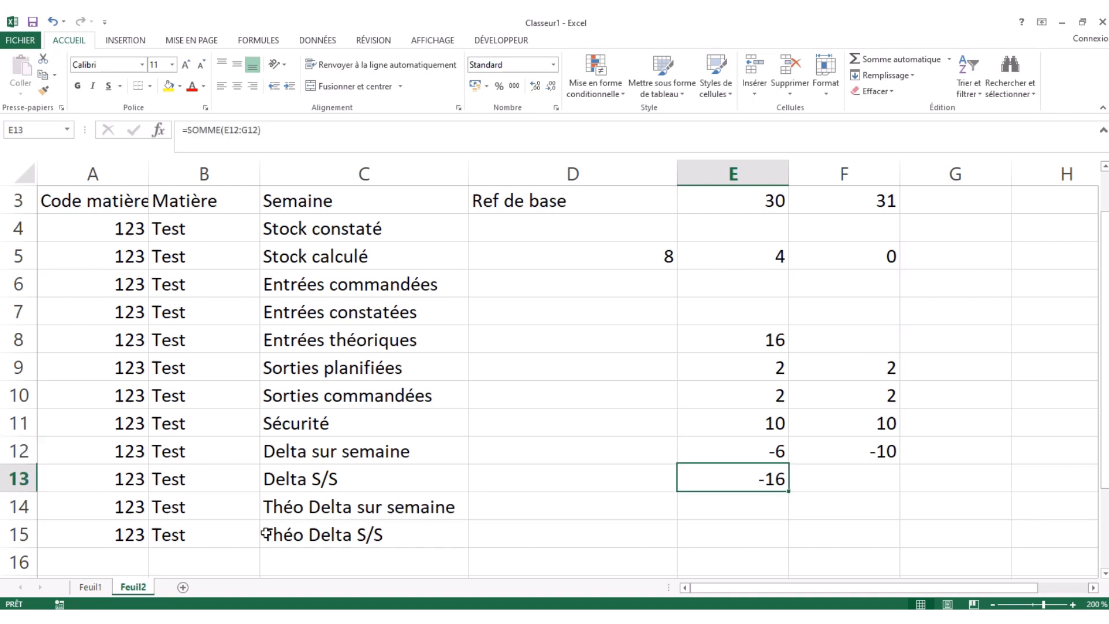
{"action": "key", "text": "Up"}
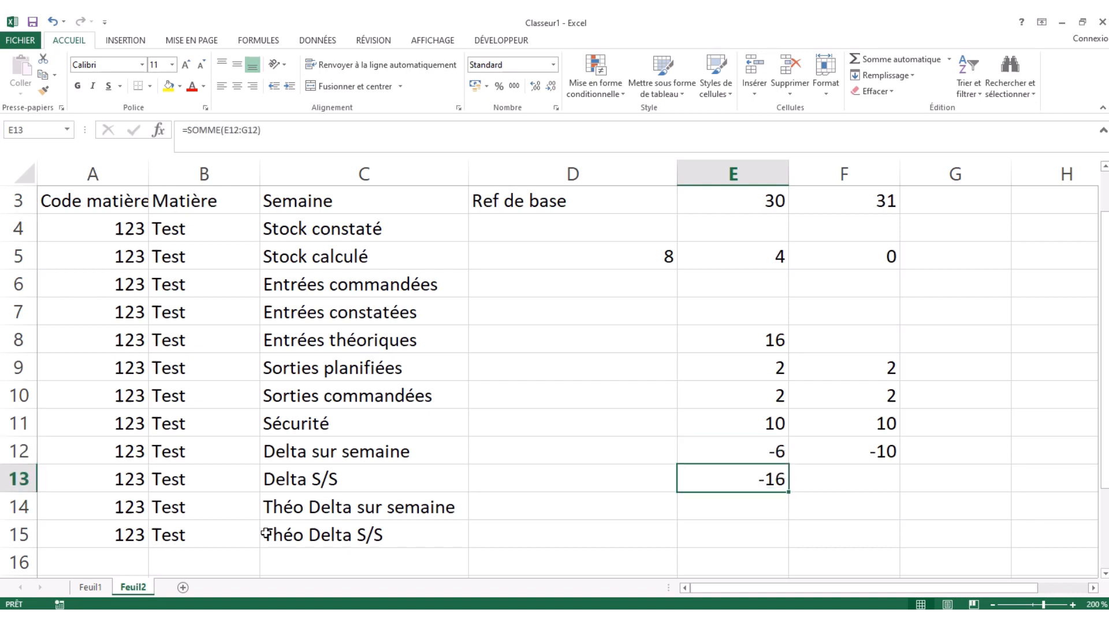
{"action": "key", "text": "Up"}
{"action": "key", "text": "Up"}
{"action": "key", "text": "Up"}
{"action": "key", "text": "Up"}
{"action": "key", "text": "Up"}
{"action": "key", "text": "Up"}
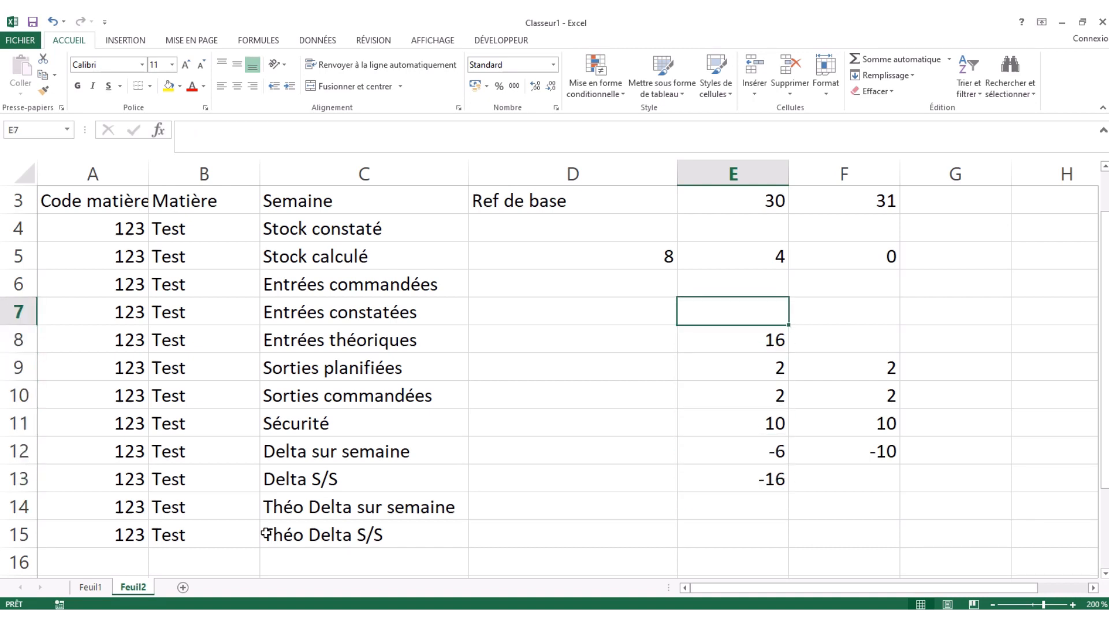
Examine the Entrées théoriques row across the weeks and the week 30 cells below it.
{"action": "key", "text": "Down"}
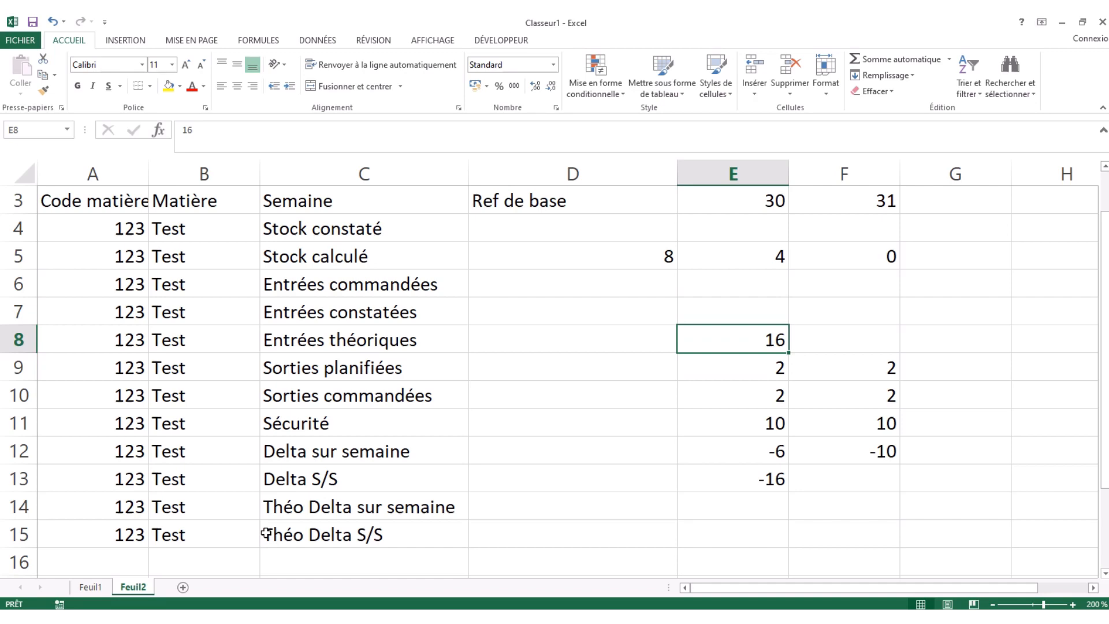
{"action": "key", "text": "Right"}
{"action": "key", "text": "Right"}
{"action": "key", "text": "Right"}
{"action": "key", "text": "Home"}
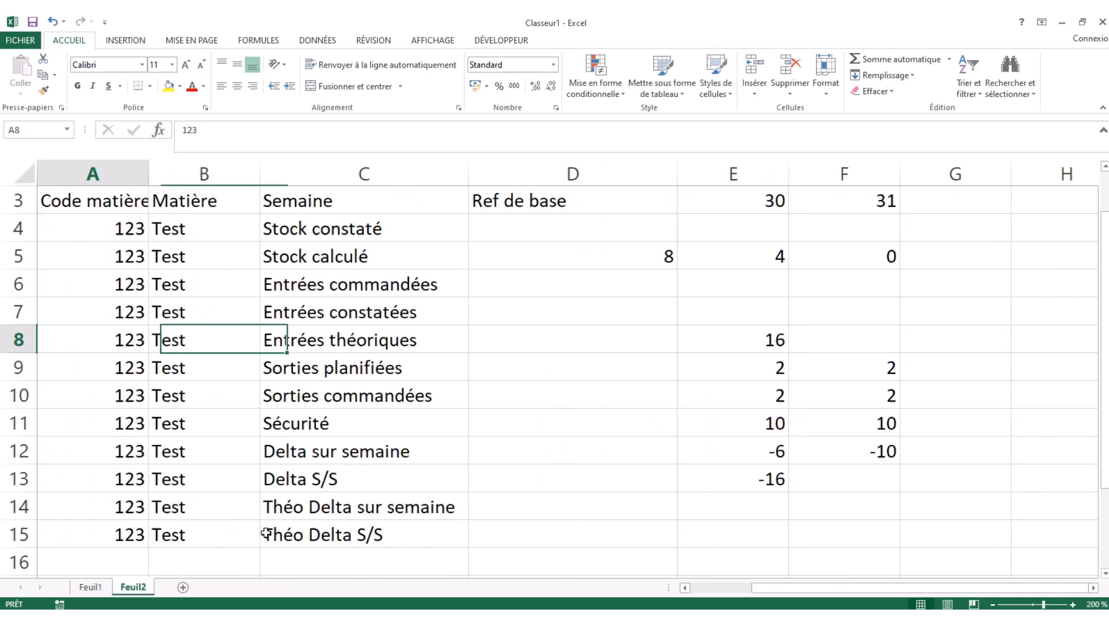
{"action": "key", "text": "Right"}
{"action": "key", "text": "Right"}
{"action": "key", "text": "Right"}
{"action": "key", "text": "Right"}
{"action": "key", "text": "Right"}
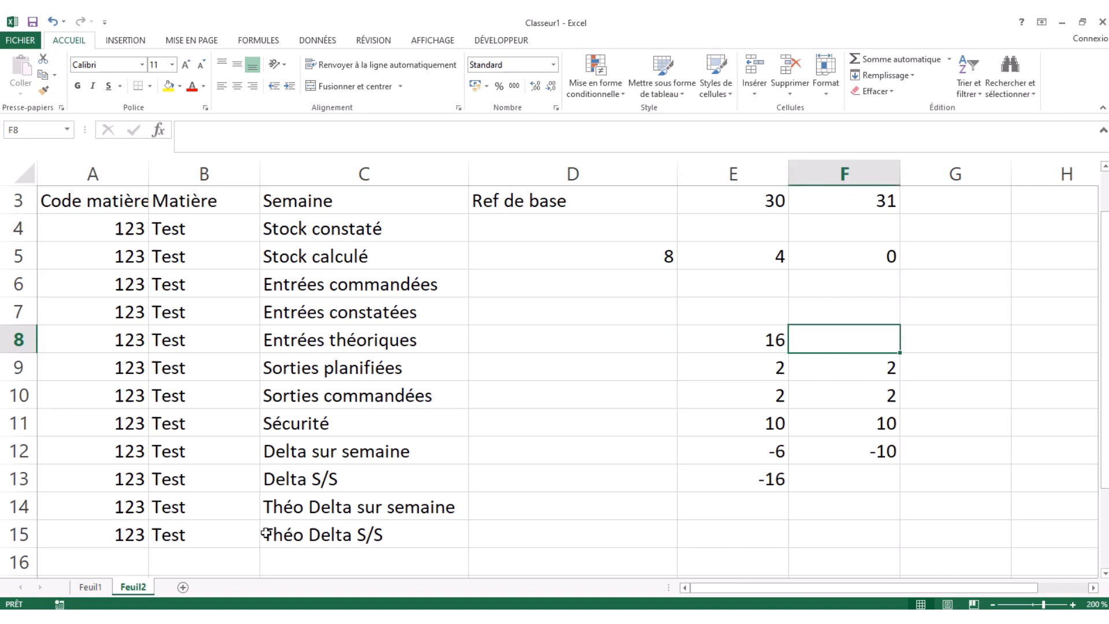
{"action": "key", "text": "Left"}
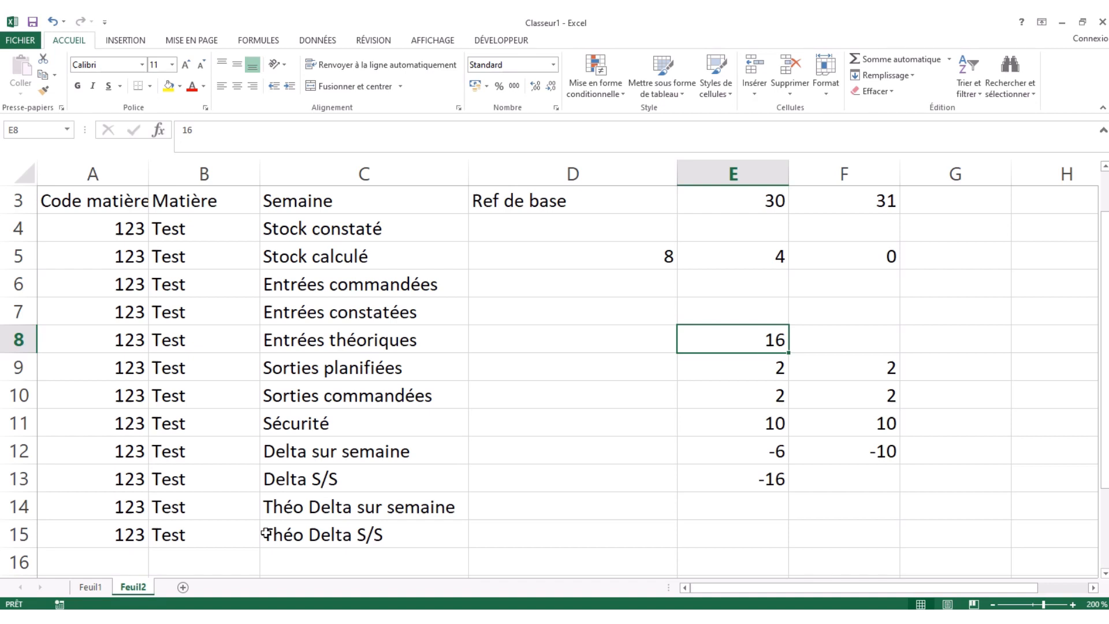
{"action": "key", "text": "Up"}
{"action": "key", "text": "Down"}
{"action": "key", "text": "Down"}
{"action": "key", "text": "Down"}
{"action": "key", "text": "Down"}
{"action": "key", "text": "Down"}
{"action": "key", "text": "Down"}
{"action": "key", "text": "Down"}
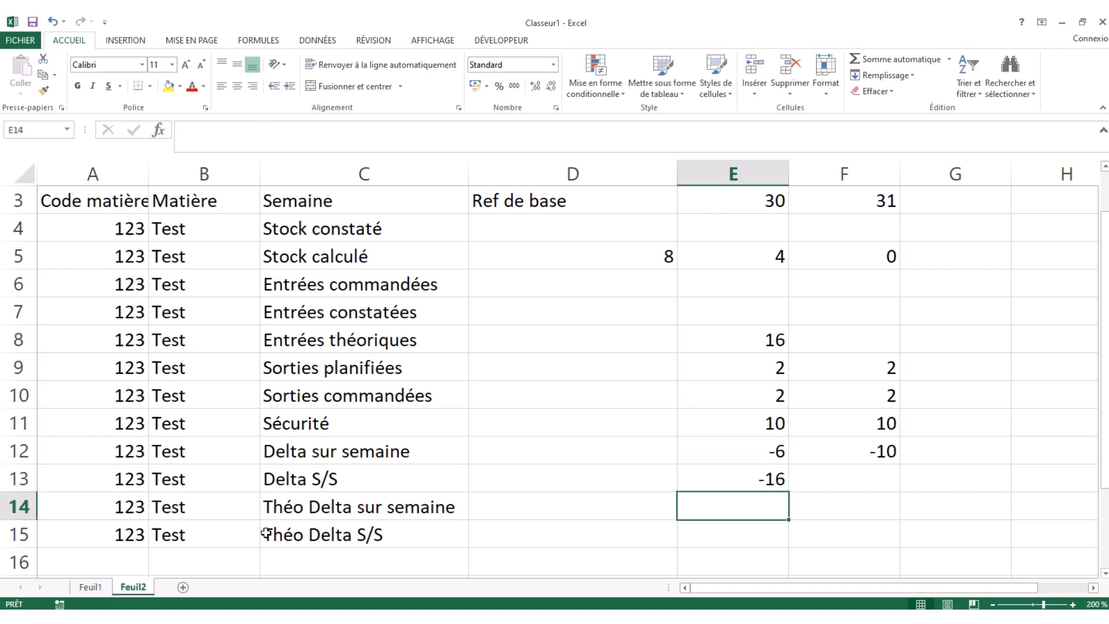
Copy the formula =E5-E11 from week 30's Delta sur semaine unchanged into the Théo Delta sur semaine cell E14.
{"action": "key", "text": "Up"}
{"action": "key", "text": "Up"}
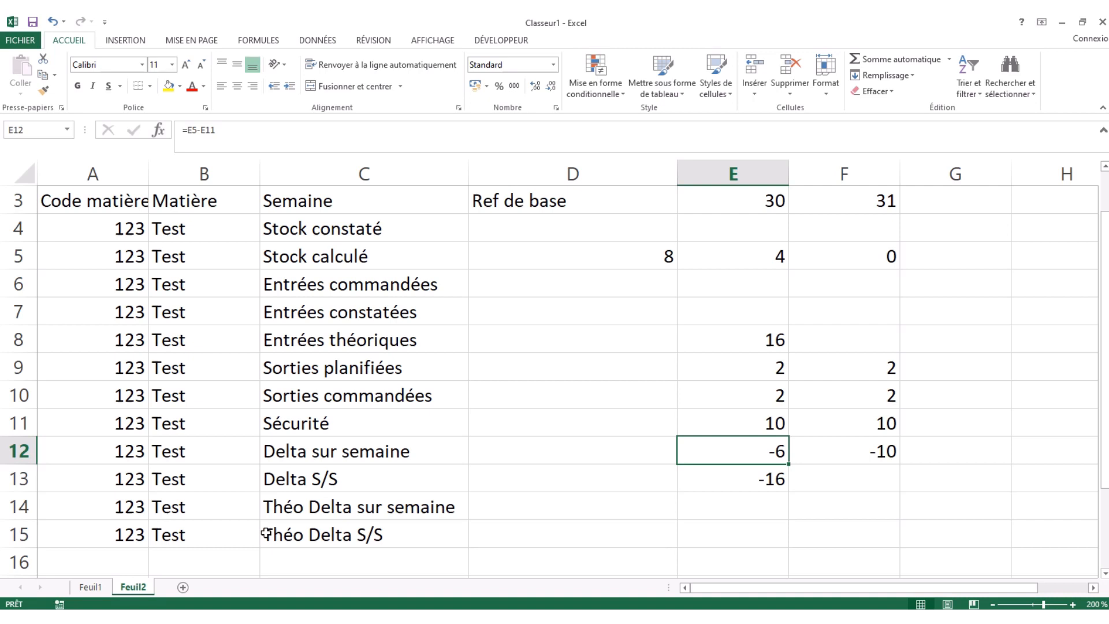
{"action": "key", "text": "shift+Down"}
{"action": "key", "text": "Up"}
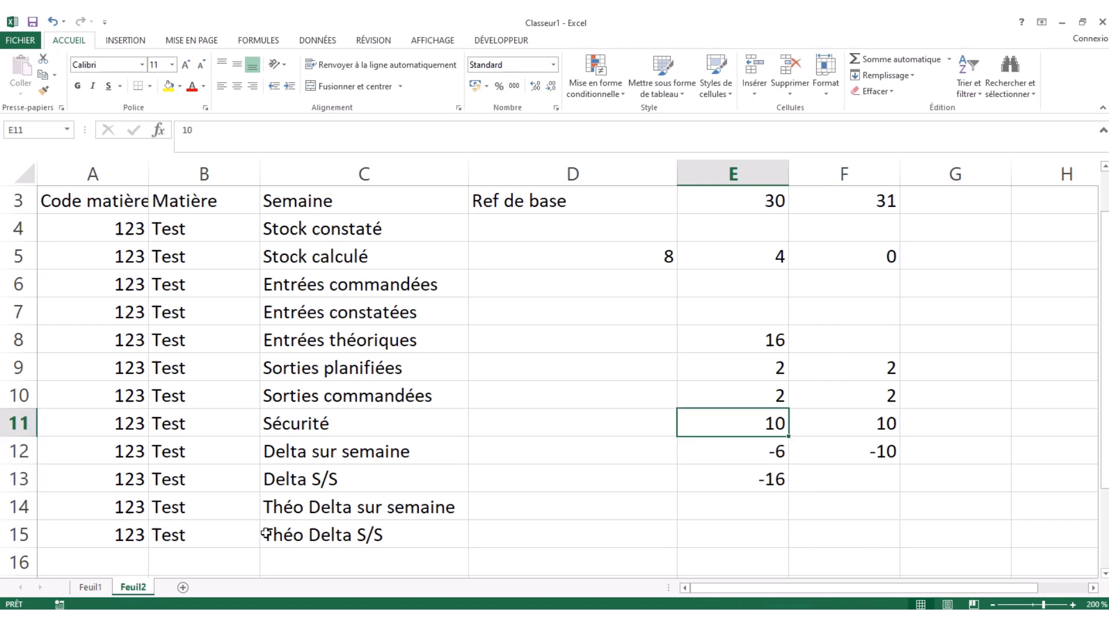
{"action": "key", "text": "Down"}
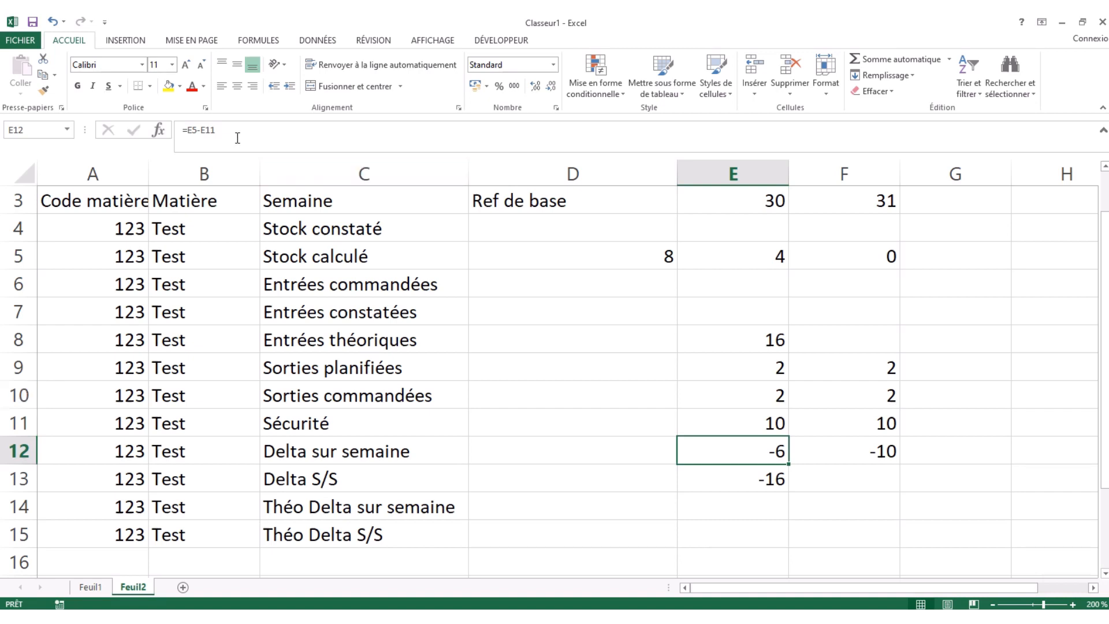
{"action": "left_click", "coordinate": [211, 132]}
{"action": "left_click_drag", "start_coordinate": [211, 134], "coordinate": [183, 132]}
{"action": "key", "text": "ctrl+c"}
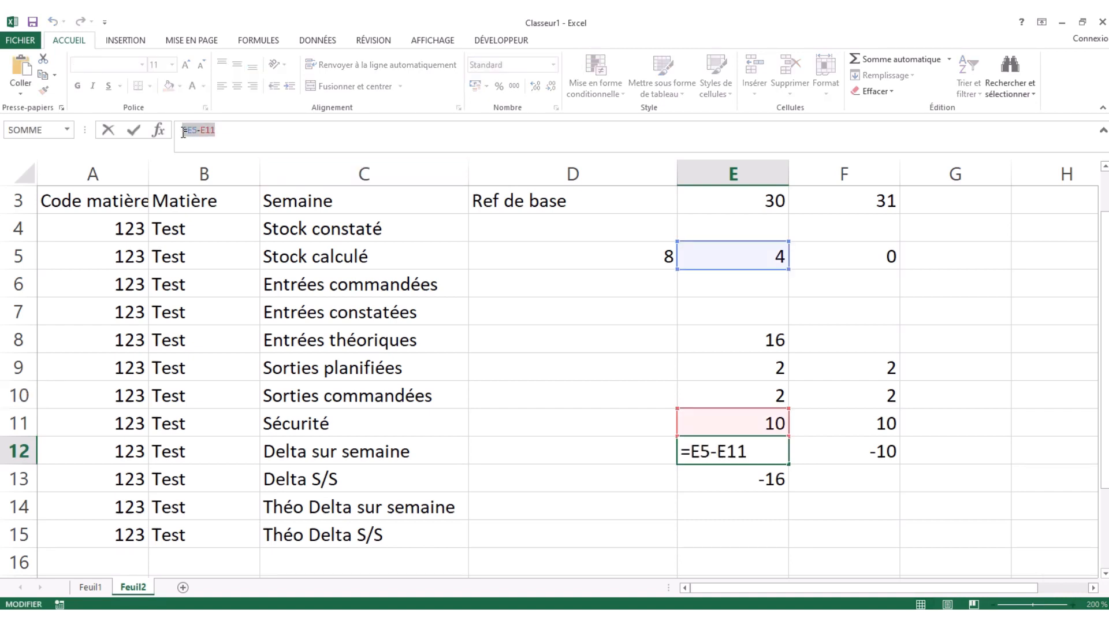
{"action": "key", "text": "Return"}
{"action": "key", "text": "Down"}
{"action": "left_click", "coordinate": [214, 132]}
{"action": "key", "text": "ctrl+v"}
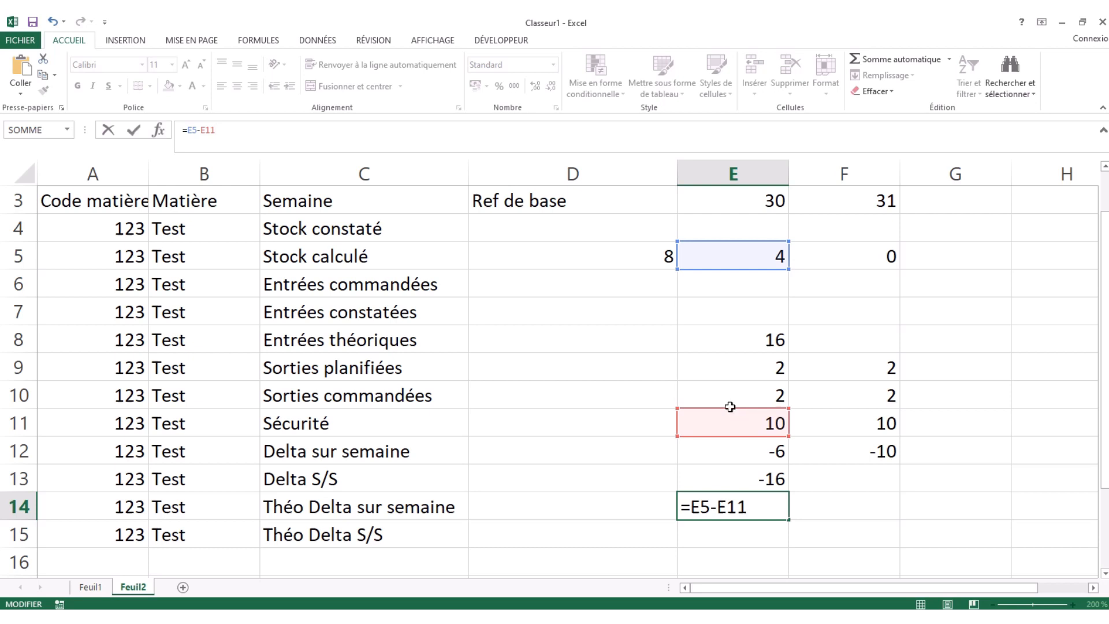
{"action": "key", "text": "Return"}
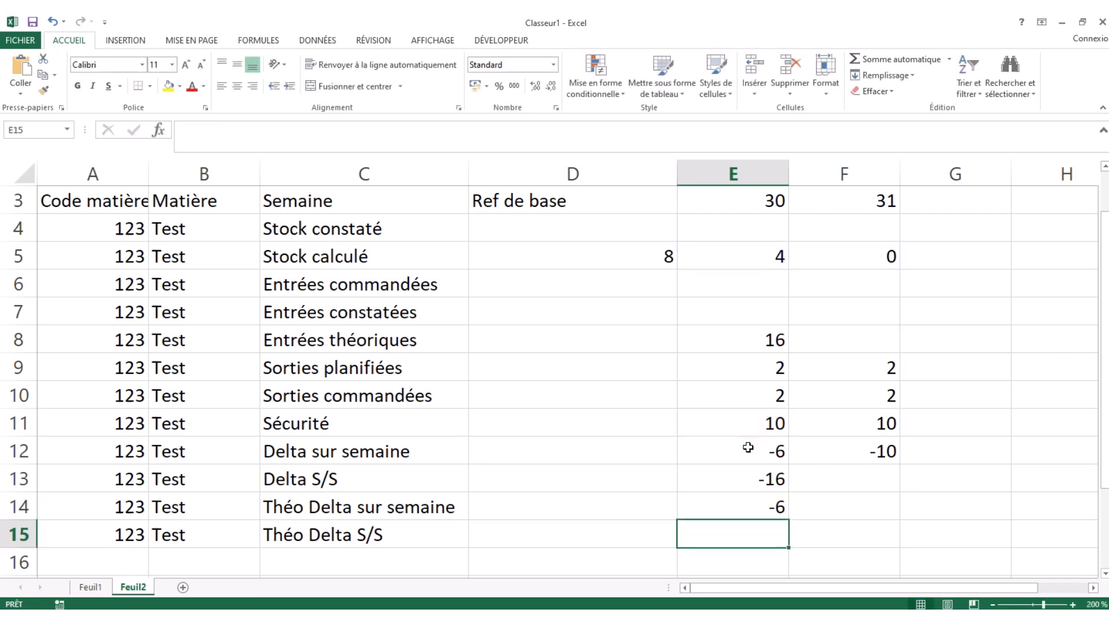
Add week 30's Entrées théoriques to the E14 formula, making it =E5-E11+E8.
{"action": "key", "text": "Up"}
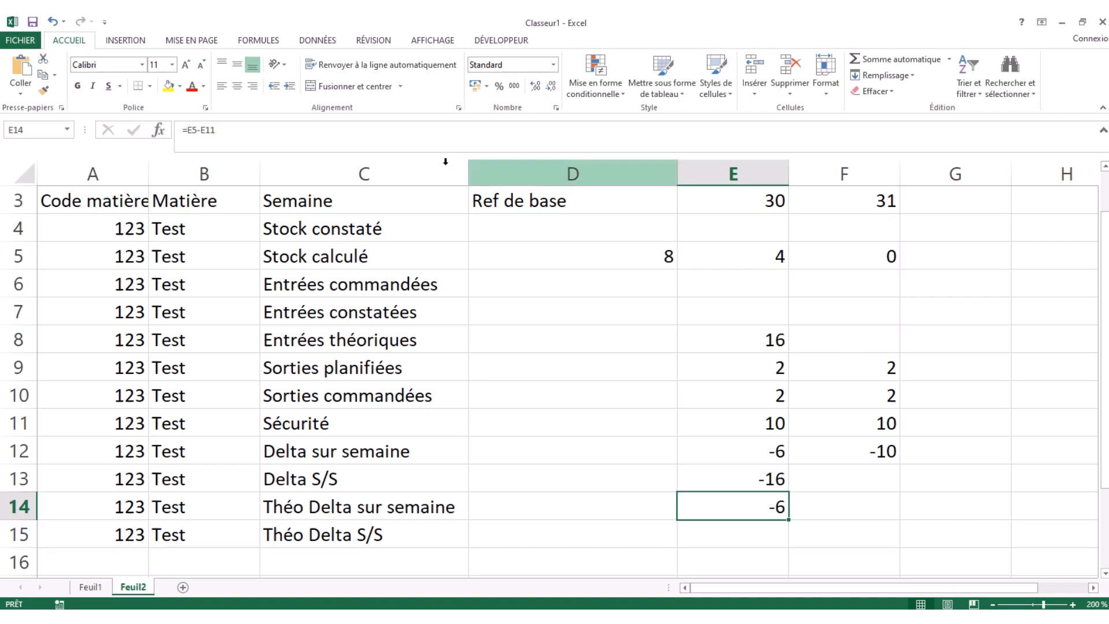
{"action": "left_click", "coordinate": [388, 130]}
{"action": "type", "text": "+"}
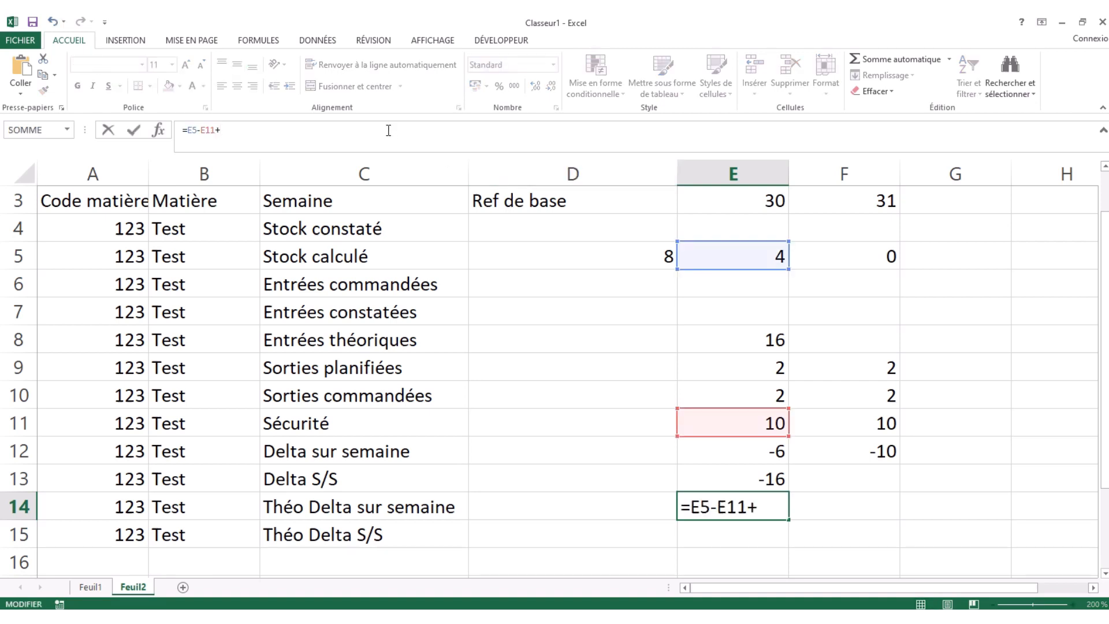
{"action": "left_click", "coordinate": [707, 343]}
{"action": "key", "text": "Return"}
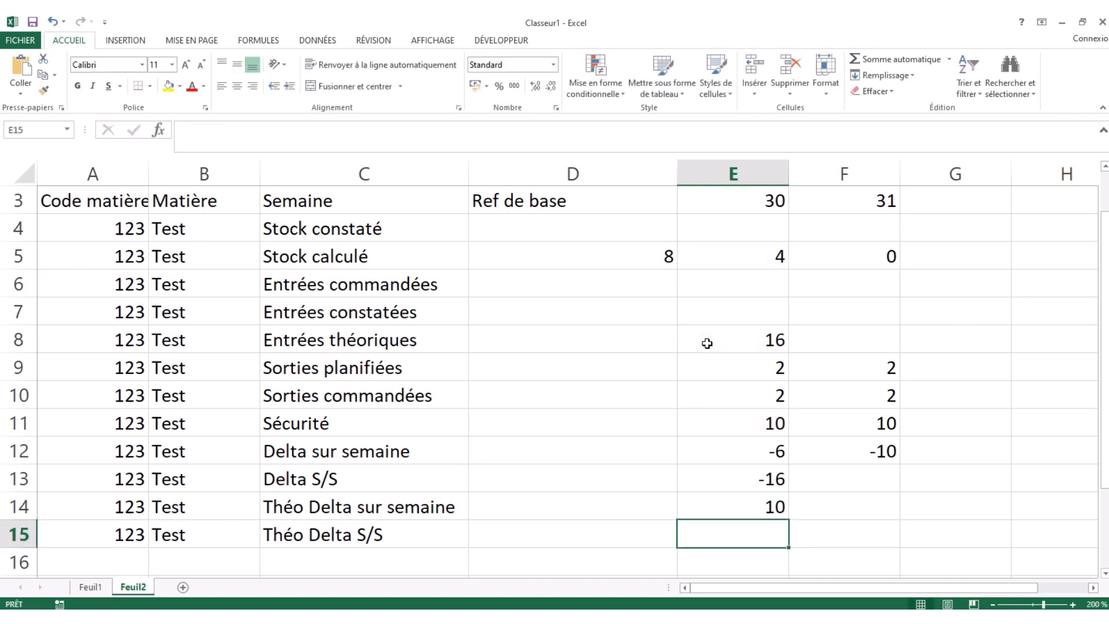
Select the whole formula text =SOMME(E12:G12) in week 30's Delta S/S cell E13.
{"action": "key", "text": "Up"}
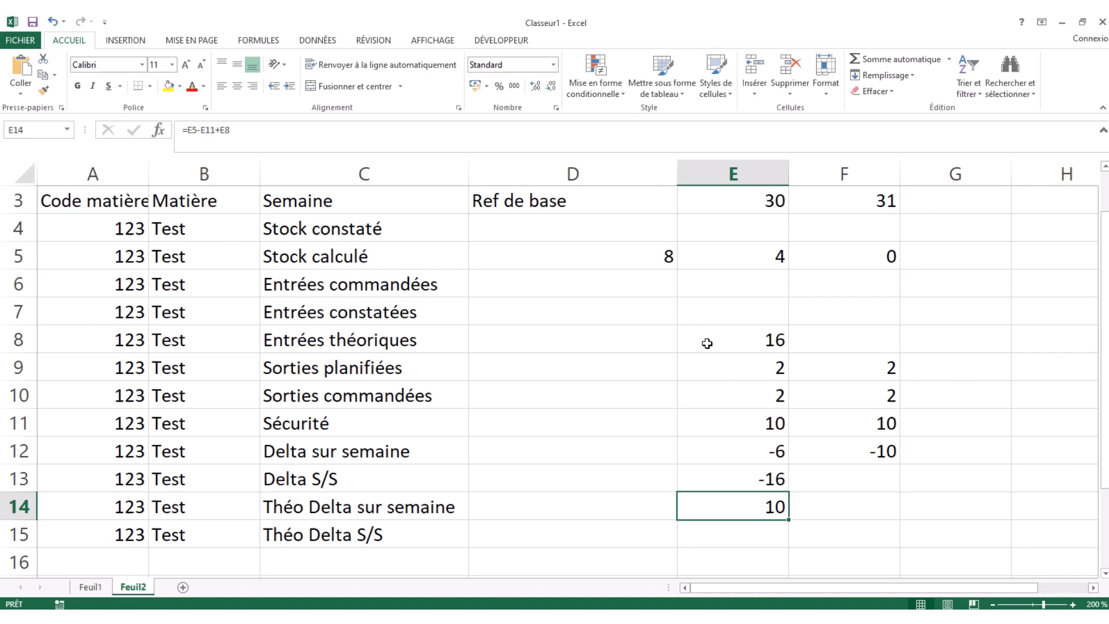
{"action": "key", "text": "Up"}
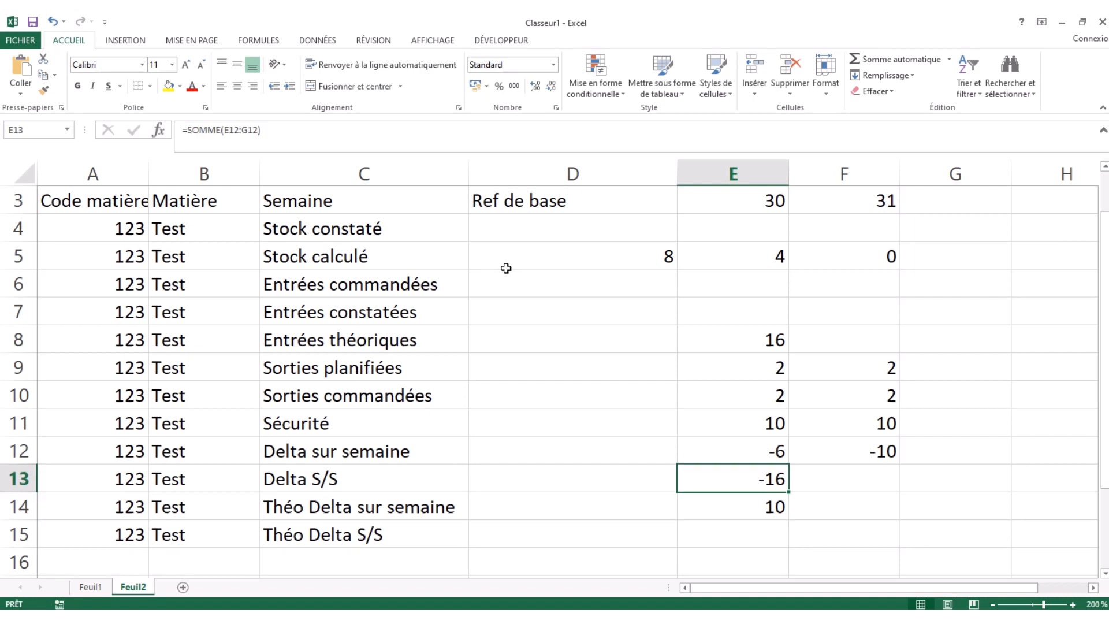
{"action": "left_click_drag", "start_coordinate": [322, 131], "coordinate": [177, 132]}
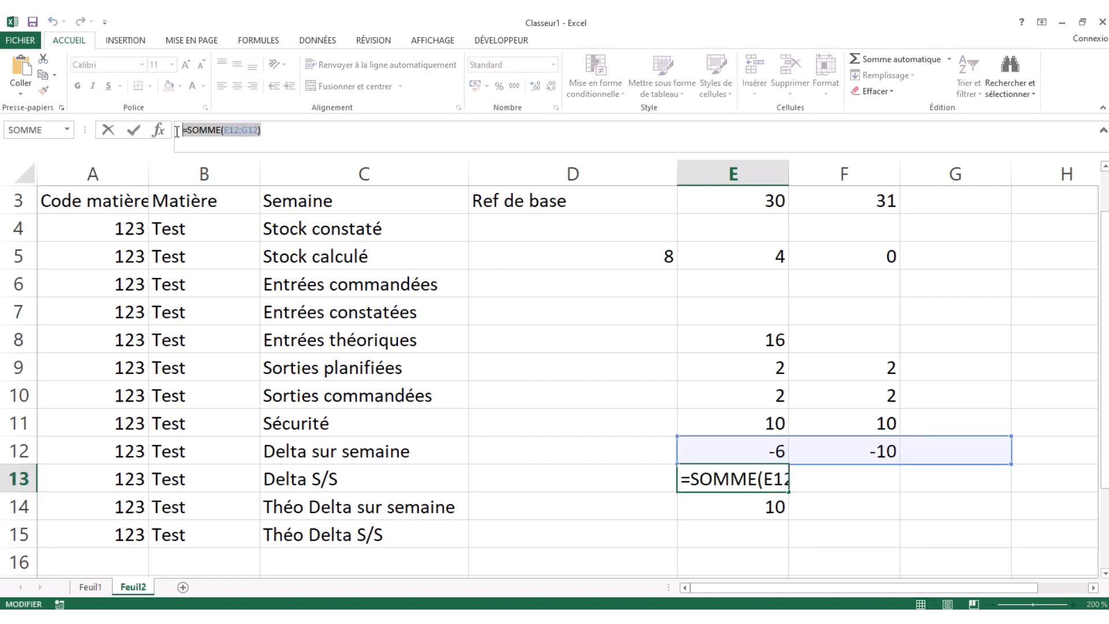
Enter =SOMME(E14:G14) in E15 for Théo Delta S/S by reusing the Delta S/S formula from E13.
{"action": "key", "text": "Return"}
{"action": "key", "text": "Return"}
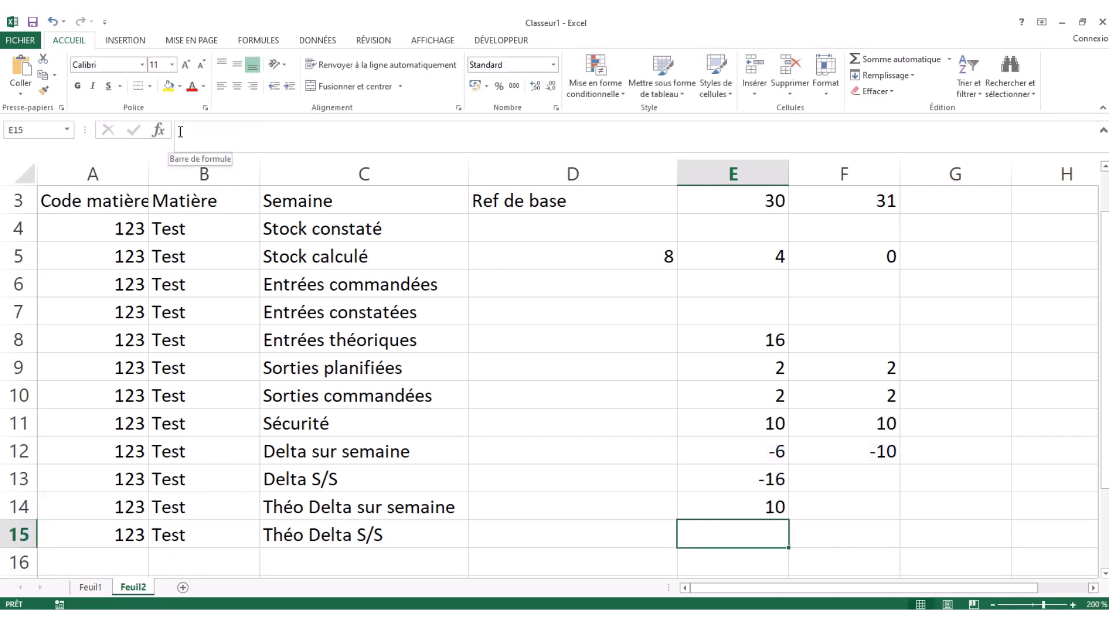
{"action": "left_click", "coordinate": [185, 129]}
{"action": "key", "text": "ctrl+v"}
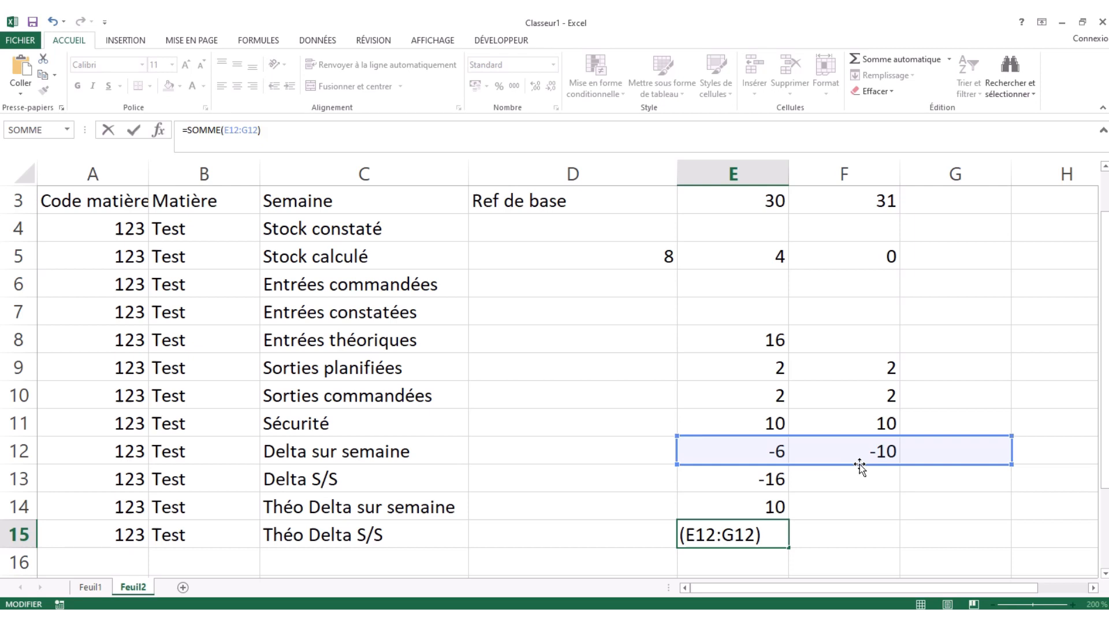
{"action": "left_click_drag", "start_coordinate": [859, 463], "coordinate": [860, 501]}
{"action": "key", "text": "Return"}
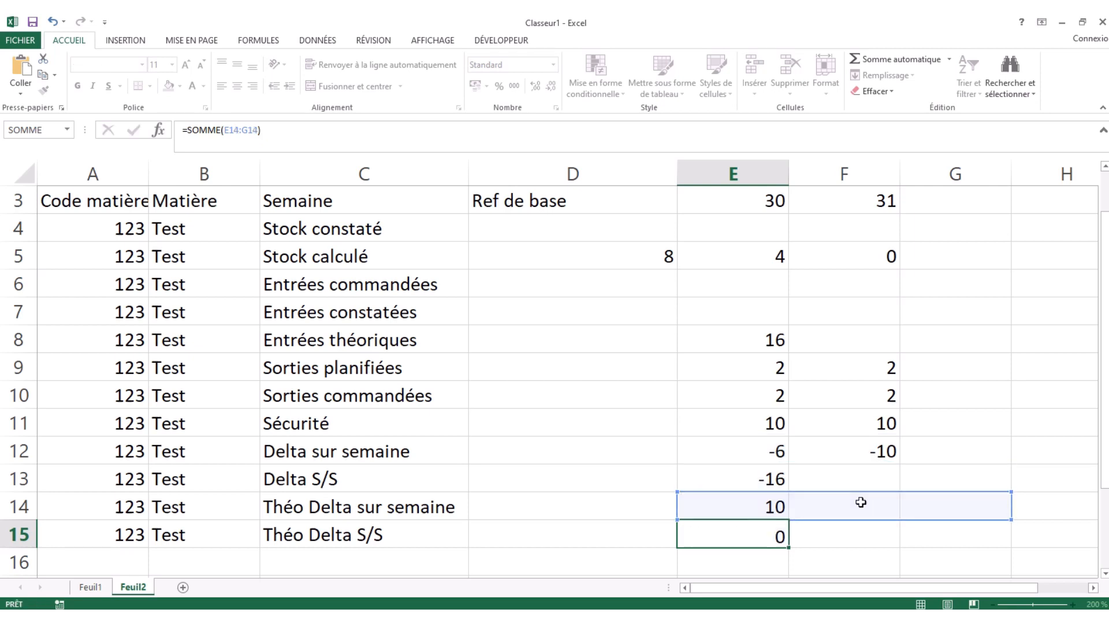
Copy the formulas in E13:E15 into F13:F15 for week 31.
{"action": "key", "text": "Up"}
{"action": "key", "text": "Up"}
{"action": "key", "text": "Up"}
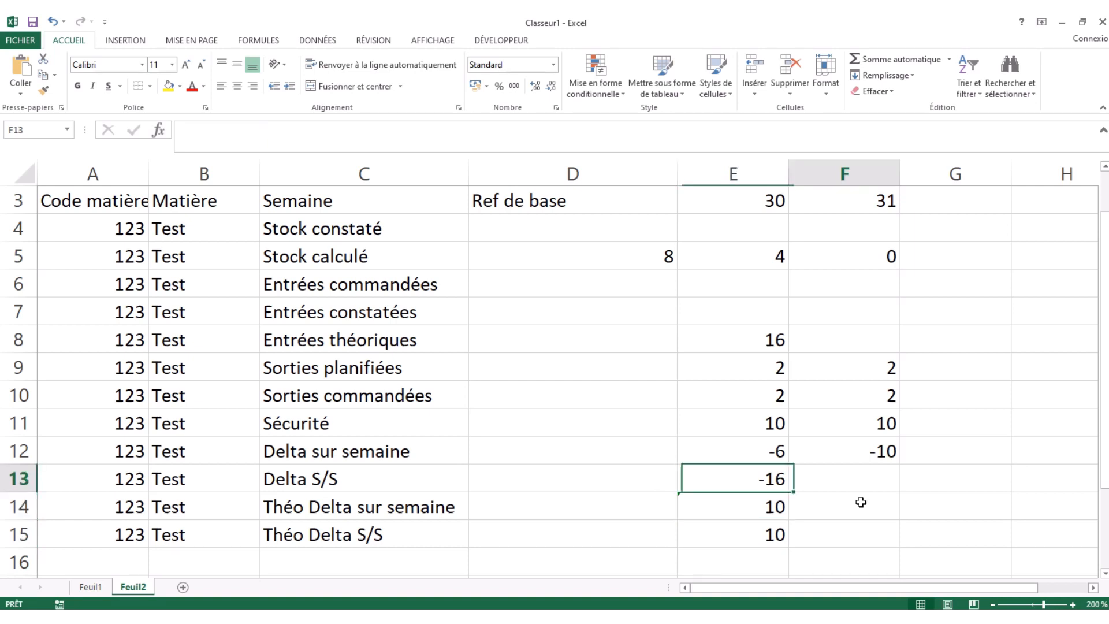
{"action": "key", "text": "shift+Down"}
{"action": "key", "text": "shift+Down"}
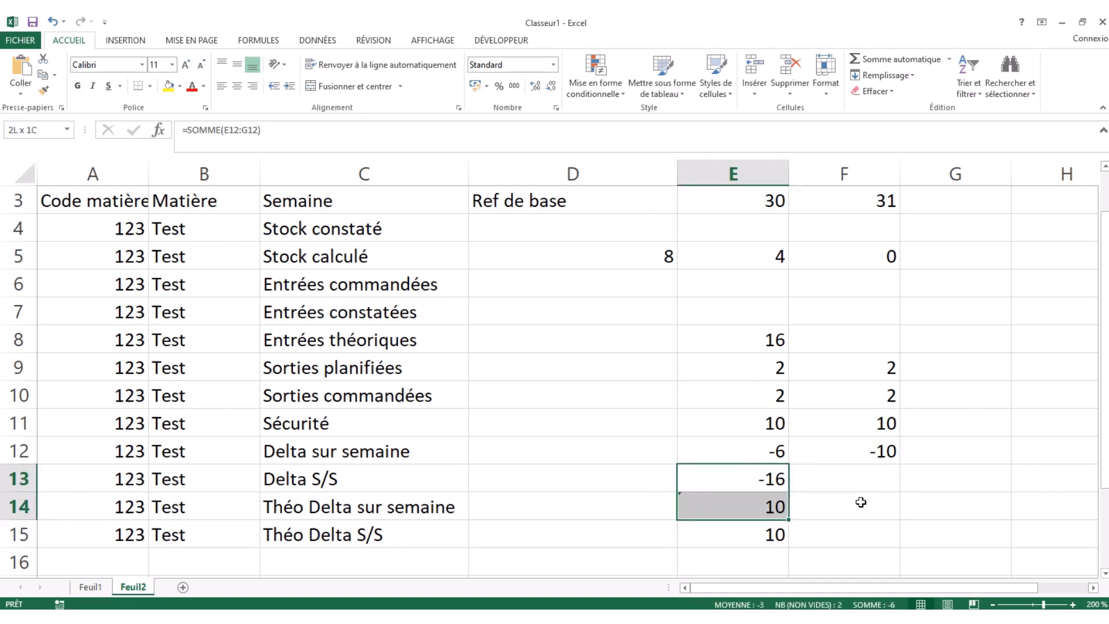
{"action": "key", "text": "Right"}
{"action": "key", "text": "Left"}
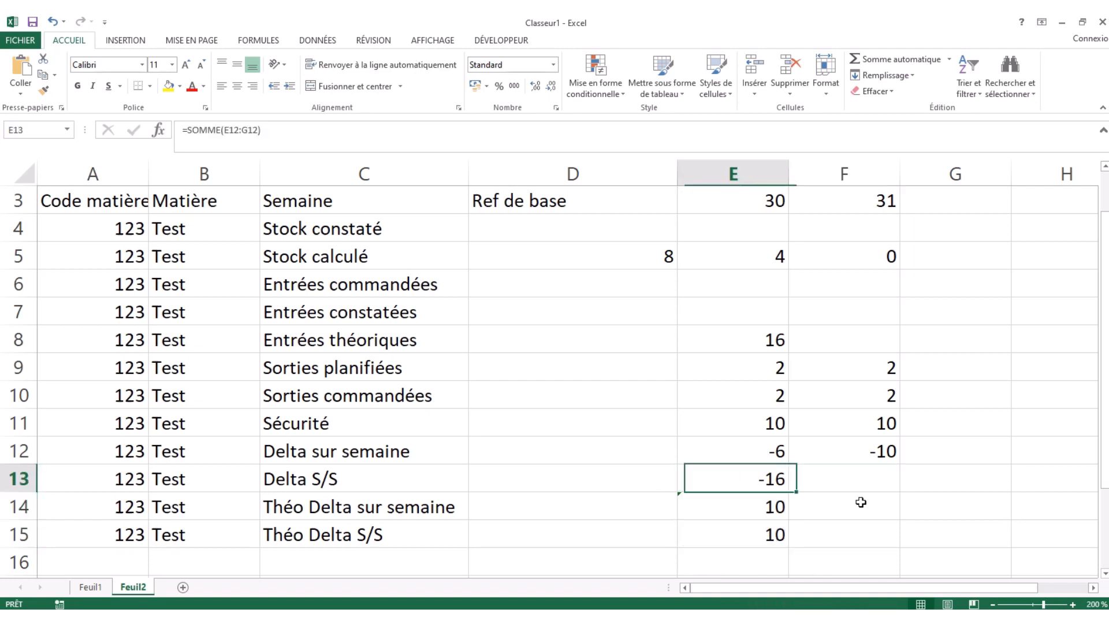
{"action": "key", "text": "shift+Down"}
{"action": "key", "text": "shift+Down"}
{"action": "key", "text": "ctrl+c"}
{"action": "key", "text": "Right"}
{"action": "key", "text": "shift+Down"}
{"action": "key", "text": "shift+Down"}
{"action": "key", "text": "ctrl+v"}
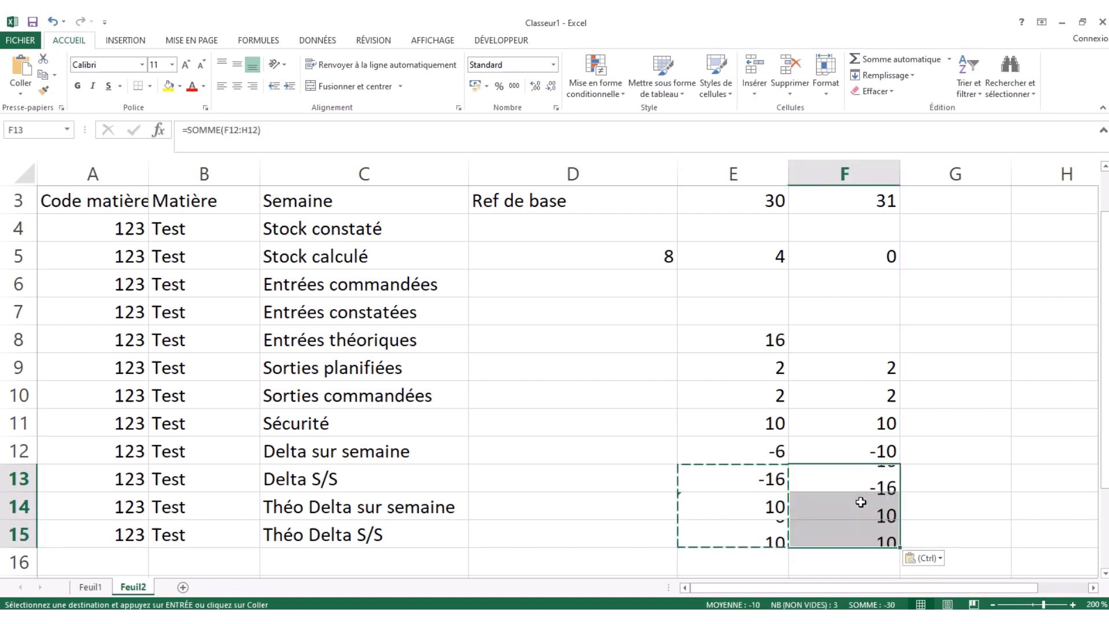
Compare the Delta S/S, Théo Delta sur semaine and Théo Delta S/S formulas of weeks 30 and 31.
{"action": "key", "text": "Left"}
{"action": "key", "text": "Left"}
{"action": "key", "text": "Down"}
{"action": "key", "text": "Down"}
{"action": "key", "text": "Right"}
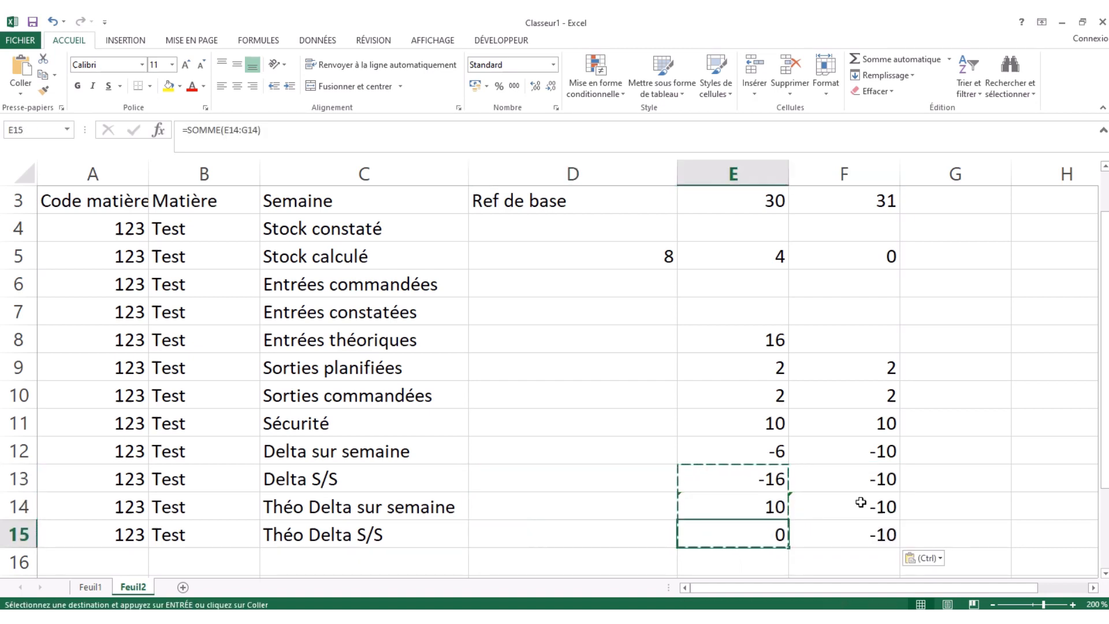
{"action": "key", "text": "Up"}
{"action": "key", "text": "Up"}
{"action": "key", "text": "Down"}
{"action": "key", "text": "Down"}
{"action": "key", "text": "Right"}
{"action": "key", "text": "Up"}
{"action": "key", "text": "Up"}
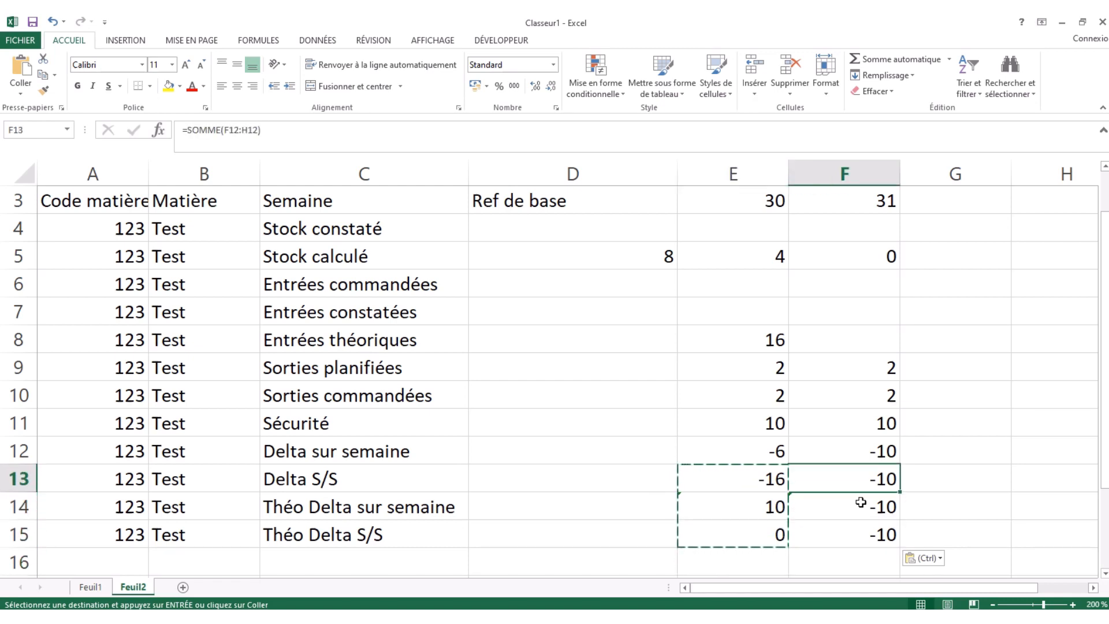
{"action": "key", "text": "Left"}
{"action": "key", "text": "Down"}
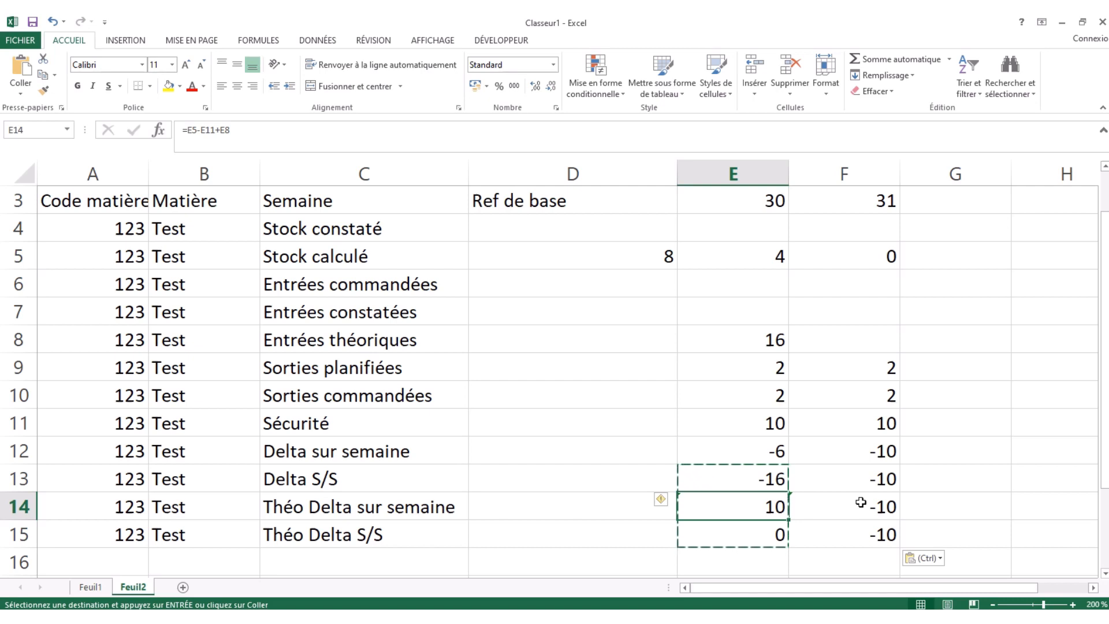
{"action": "key", "text": "Up"}
{"action": "key", "text": "Right"}
{"action": "key", "text": "Left"}
{"action": "key", "text": "Right"}
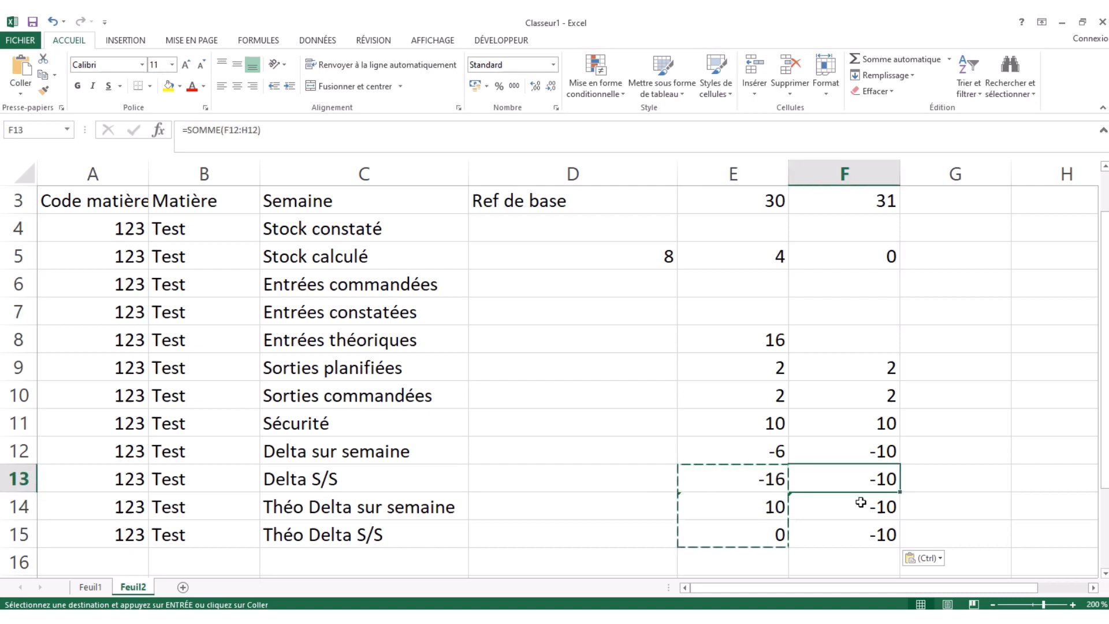
{"action": "key", "text": "Left"}
{"action": "key", "text": "Down"}
{"action": "key", "text": "Down"}
{"action": "key", "text": "Right"}
{"action": "key", "text": "Up"}
{"action": "key", "text": "Up"}
Examine how the week 31 Stock calculé formula in F5 relates to the entries, outputs and Sécurité rows below.
{"action": "key", "text": "Up"}
{"action": "key", "text": "Up"}
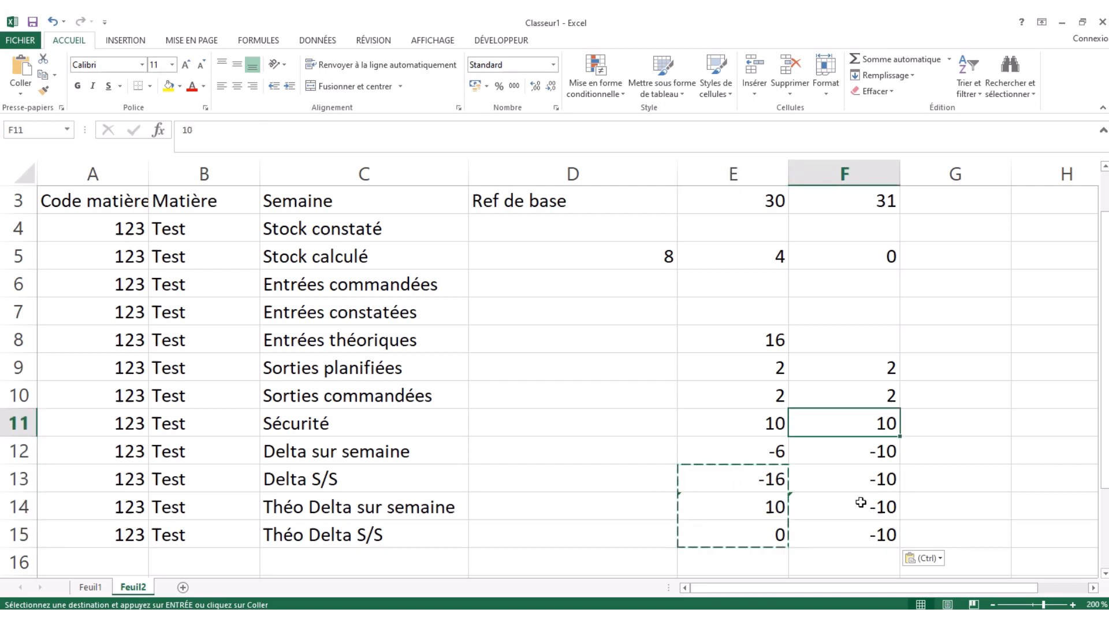
{"action": "key", "text": "Up"}
{"action": "key", "text": "Up"}
{"action": "key", "text": "Up"}
{"action": "key", "text": "Up"}
{"action": "key", "text": "Up"}
{"action": "key", "text": "Up"}
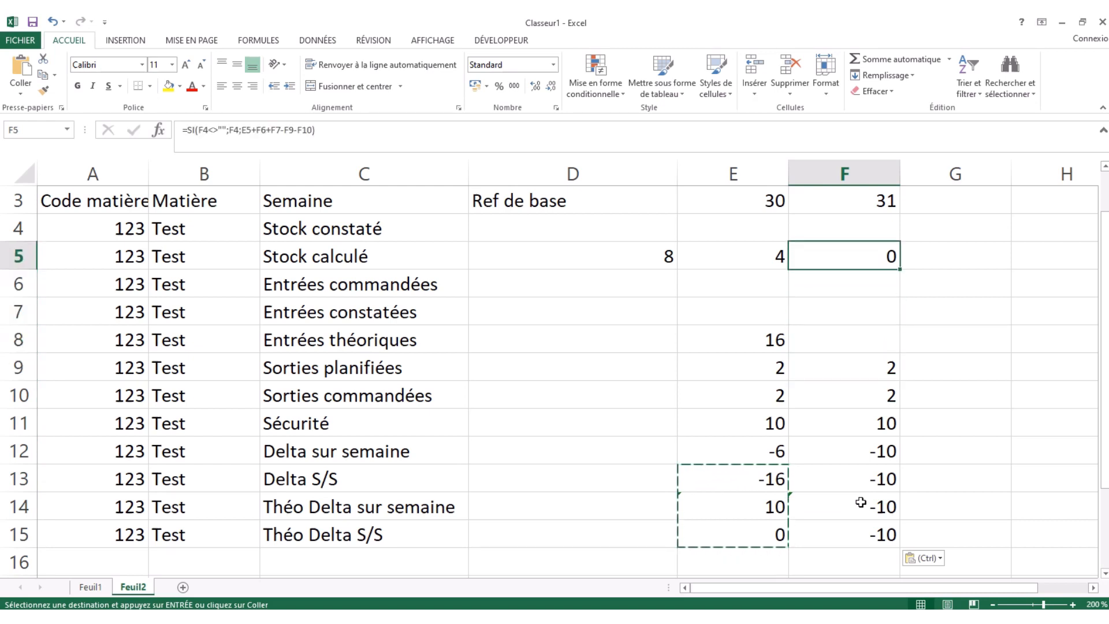
{"action": "key", "text": "Down"}
{"action": "key", "text": "Down"}
{"action": "key", "text": "Down"}
{"action": "key", "text": "Down"}
{"action": "key", "text": "Down"}
{"action": "key", "text": "Down"}
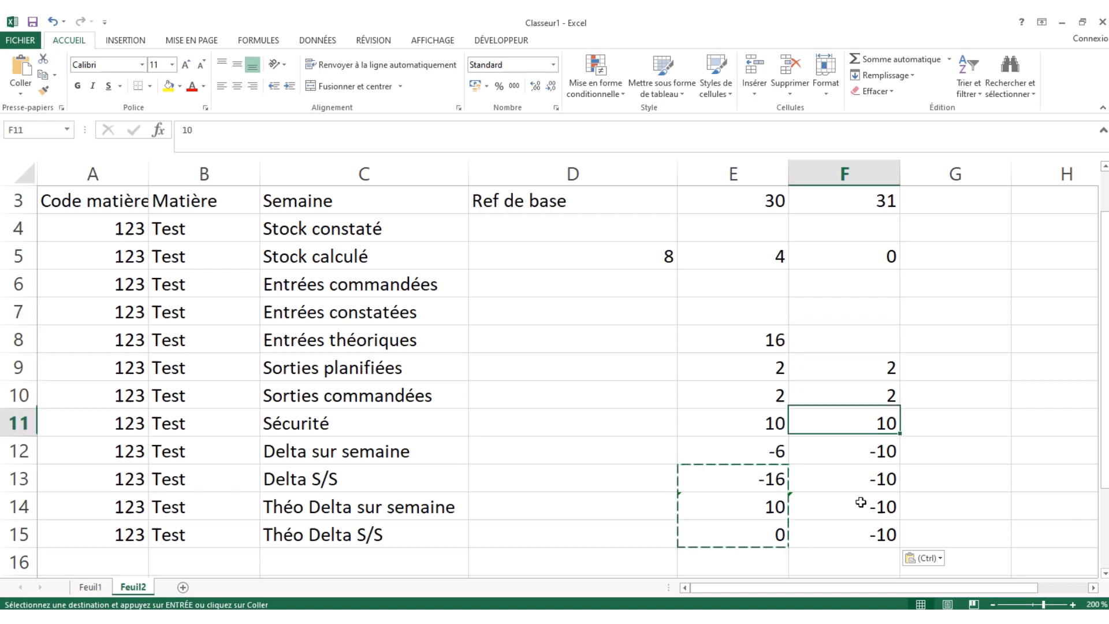
{"action": "key", "text": "Up"}
{"action": "key", "text": "Up"}
{"action": "key", "text": "Up"}
{"action": "key", "text": "Up"}
{"action": "key", "text": "Up"}
{"action": "key", "text": "Up"}
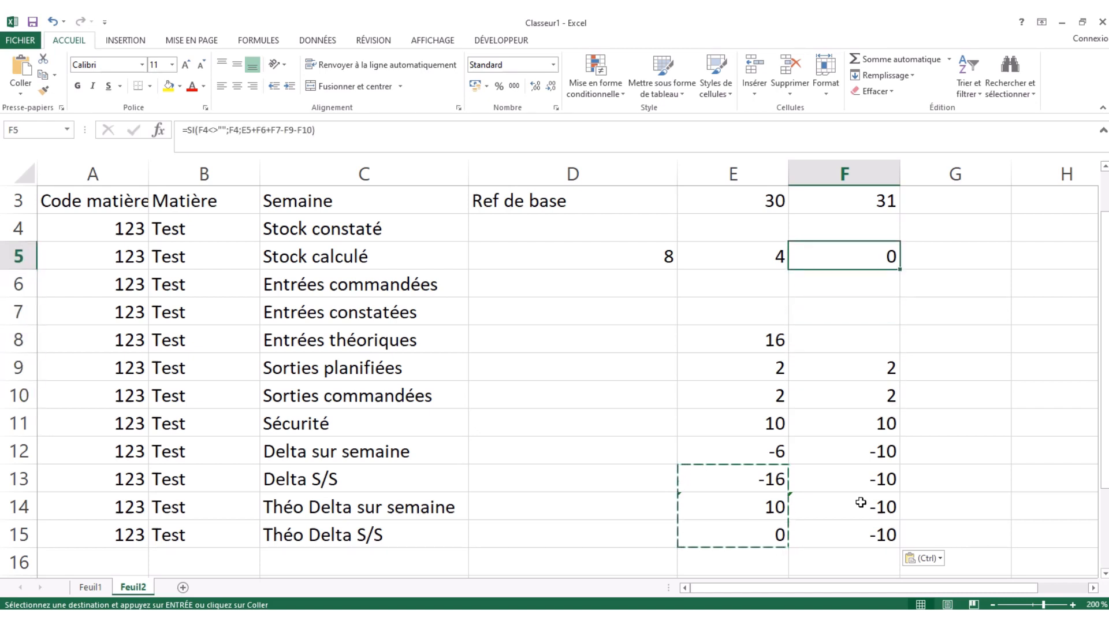
Examine the Théo Delta formulas in F14 and E15 and the week 30 rows up to Entrées commandées.
{"action": "key", "text": "Down"}
{"action": "key", "text": "Down"}
{"action": "key", "text": "Down"}
{"action": "key", "text": "Down"}
{"action": "key", "text": "Down"}
{"action": "key", "text": "Down"}
{"action": "key", "text": "Down"}
{"action": "key", "text": "Down"}
{"action": "key", "text": "Down"}
{"action": "key", "text": "Down"}
{"action": "key", "text": "Down"}
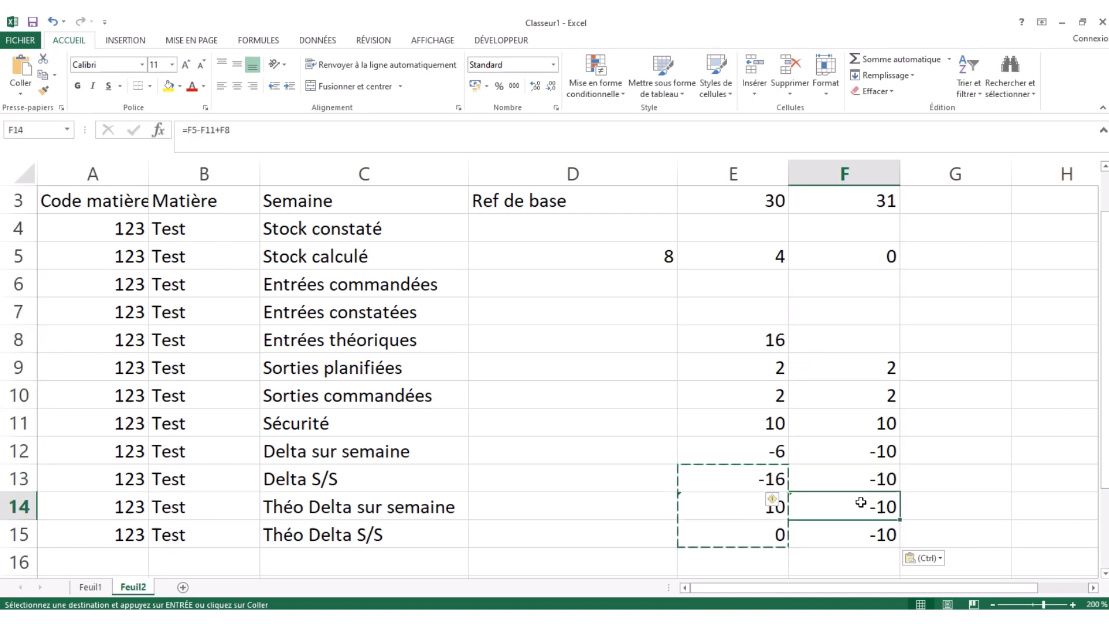
{"action": "key", "text": "Left"}
{"action": "key", "text": "Up"}
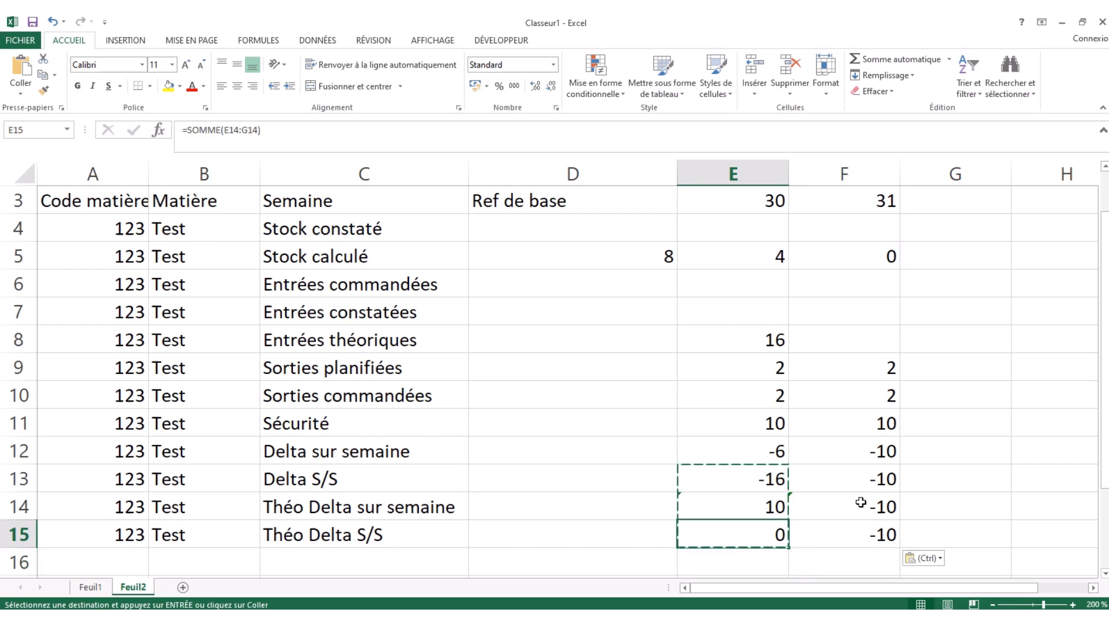
{"action": "key", "text": "Up"}
{"action": "key", "text": "Up"}
{"action": "key", "text": "Up"}
{"action": "key", "text": "Up"}
{"action": "key", "text": "Up"}
{"action": "key", "text": "Up"}
{"action": "key", "text": "Up"}
{"action": "key", "text": "Up"}
{"action": "key", "text": "Up"}
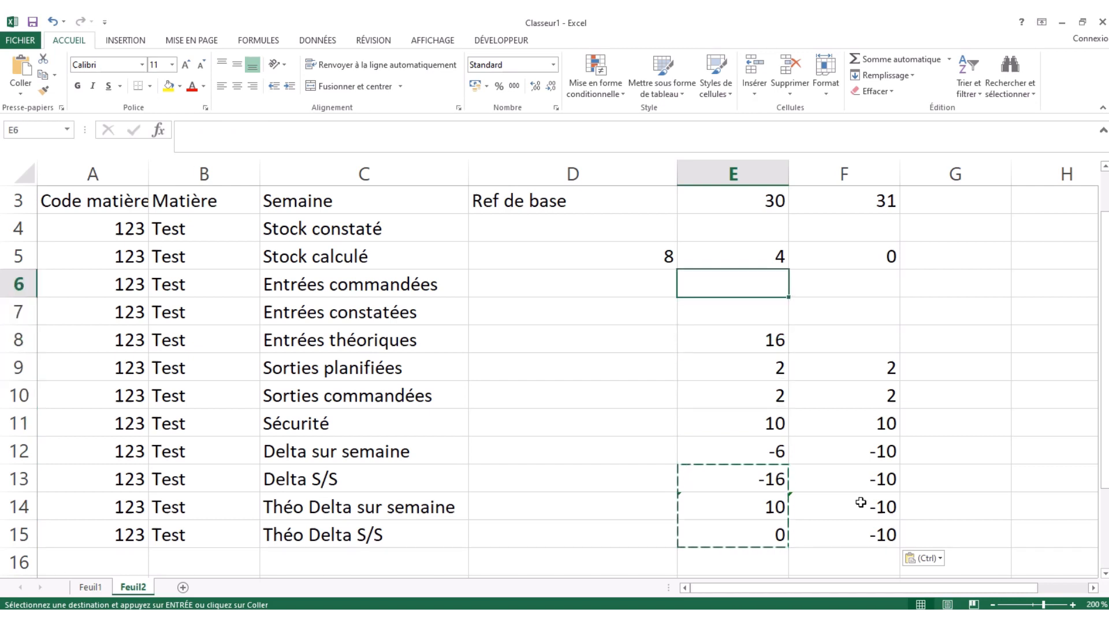
Insert a blank row above Entrées commandées, directly below Stock calculé.
{"action": "left_click", "coordinate": [23, 287]}
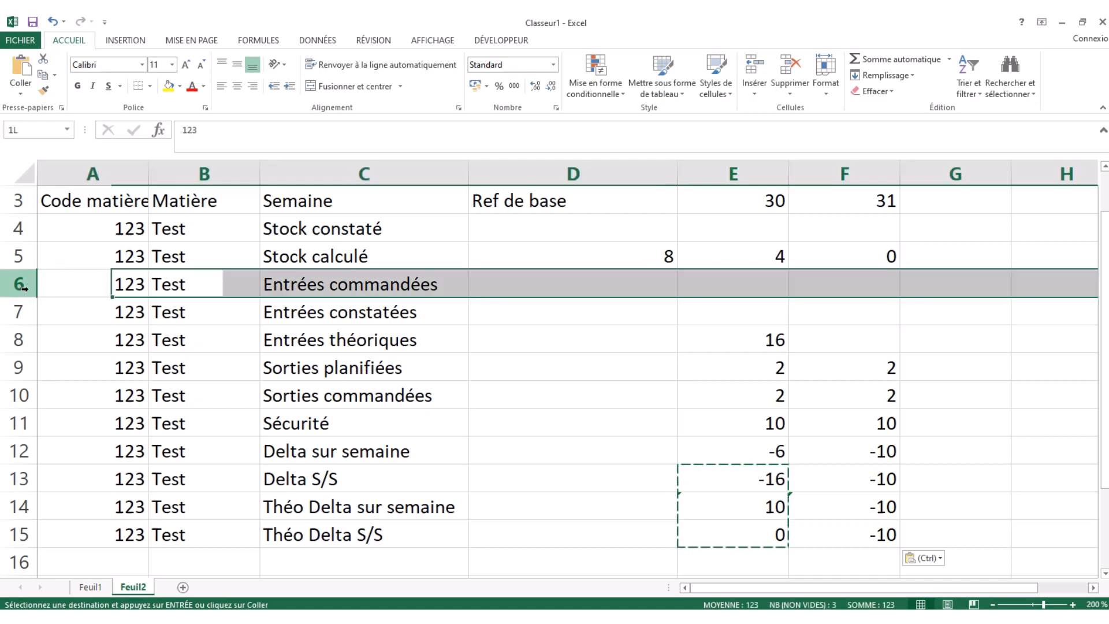
{"action": "right_click", "coordinate": [24, 288]}
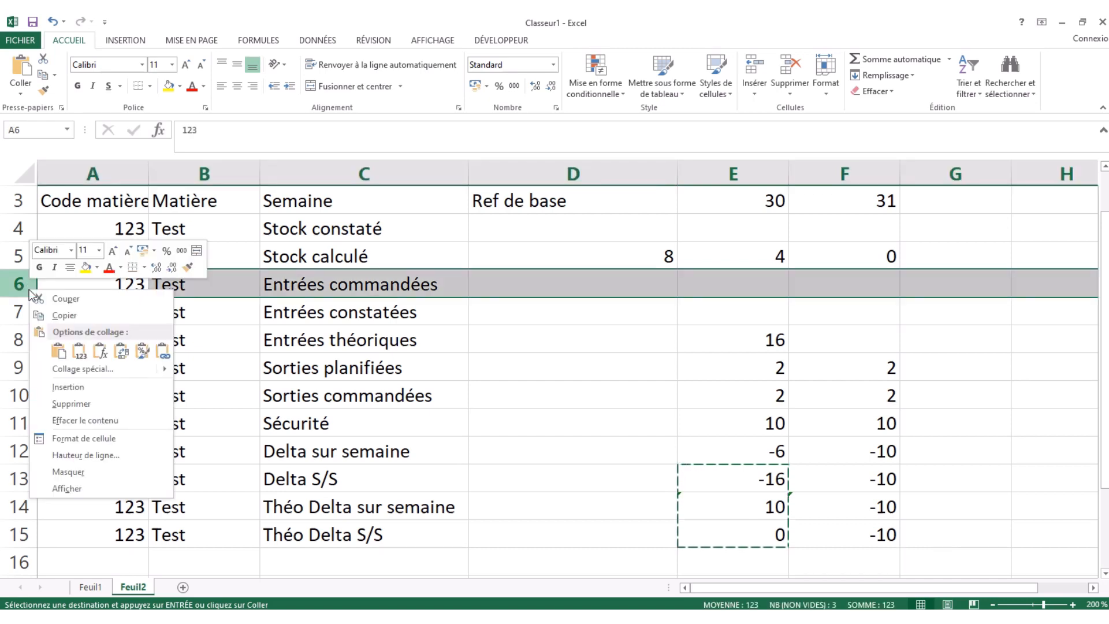
{"action": "left_click", "coordinate": [80, 391]}
Copy the material code and name from A5:B5 into A6:B6 of the blank row.
{"action": "left_click", "coordinate": [123, 285]}
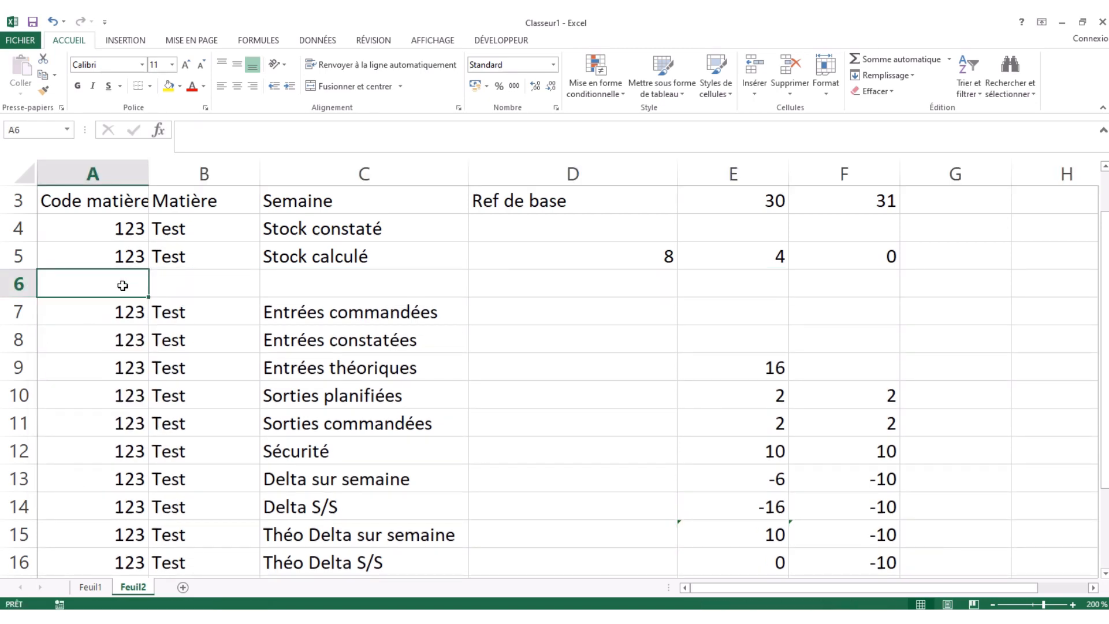
{"action": "key", "text": "Up"}
{"action": "key", "text": "shift+Right"}
{"action": "key", "text": "ctrl+c"}
{"action": "key", "text": "Down"}
{"action": "key", "text": "ctrl+v"}
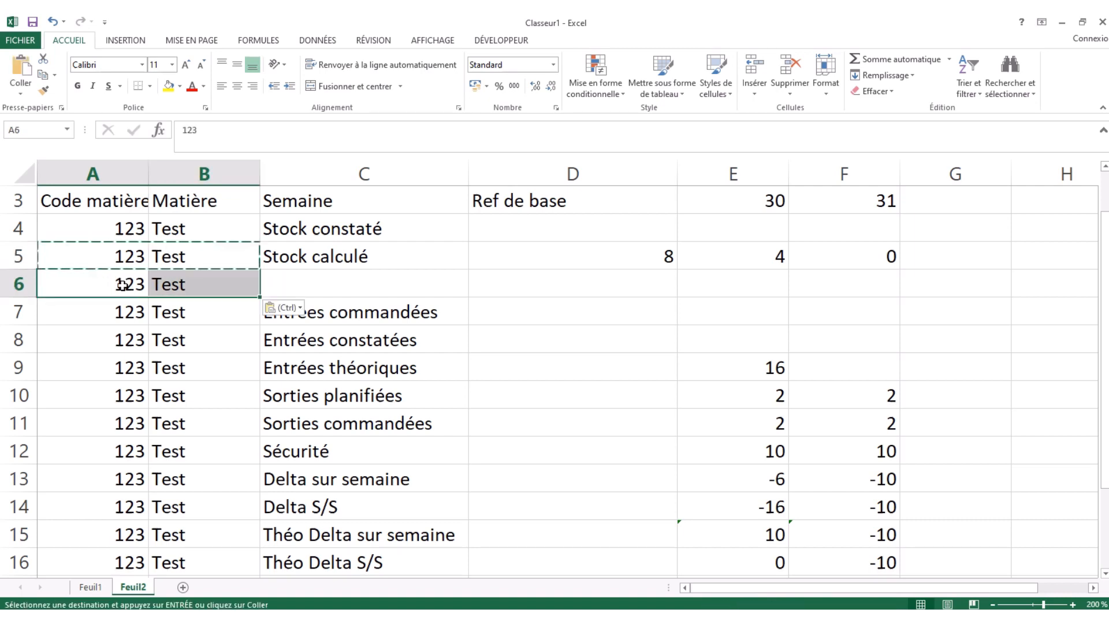
Label the new row Stock théorique in C6.
{"action": "key", "text": "Right"}
{"action": "key", "text": "Right"}
{"action": "type", "text": "Stock "}
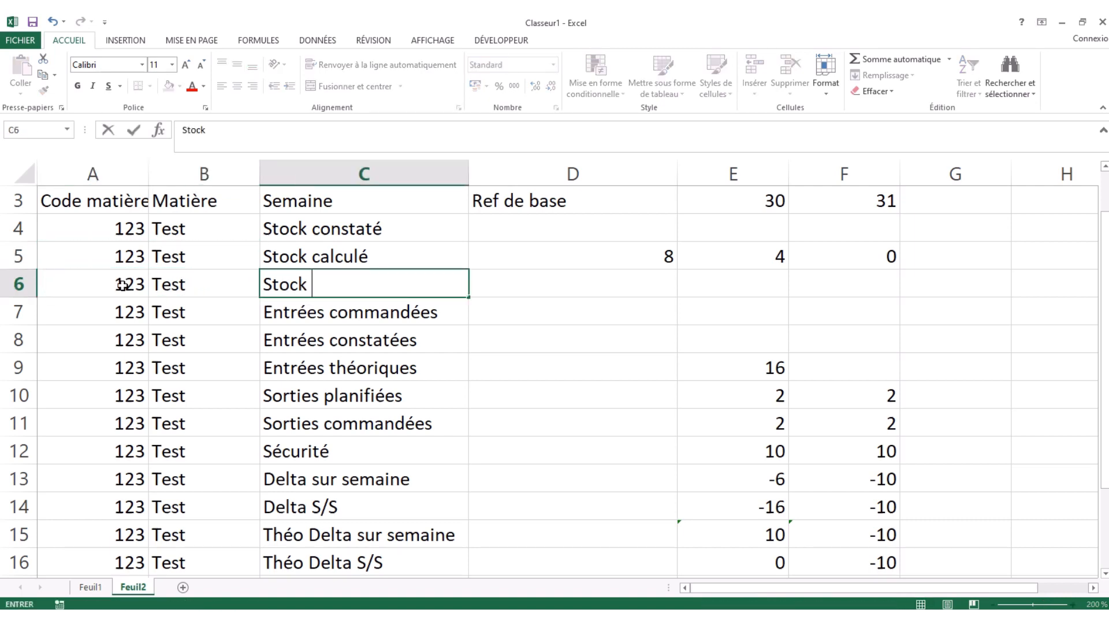
{"action": "type", "text": "théori"}
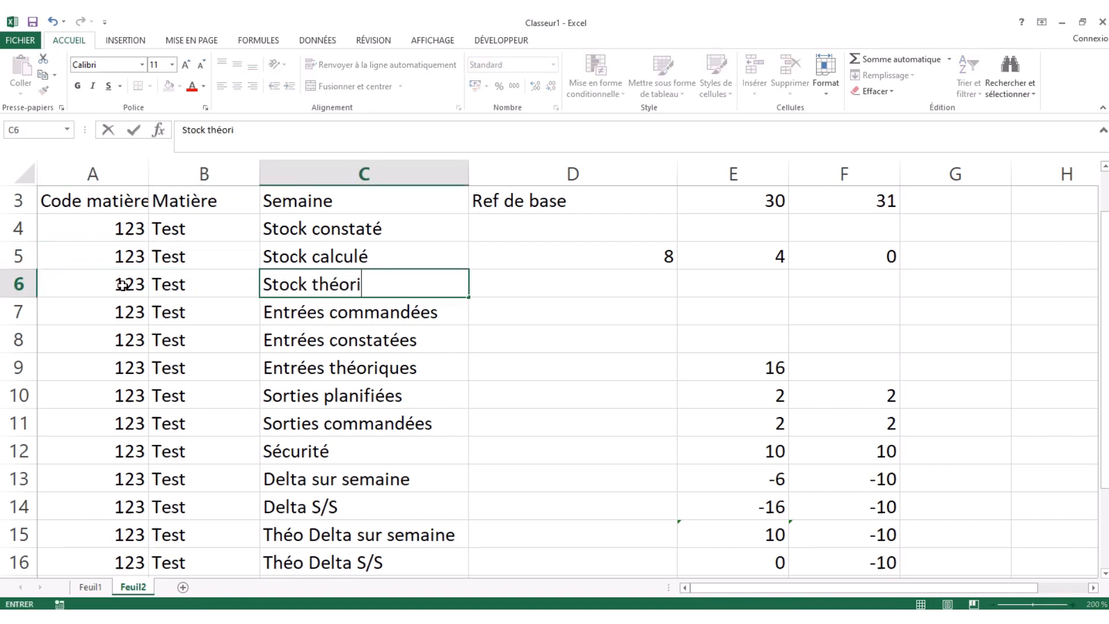
{"action": "type", "text": "que"}
{"action": "key", "text": "Right"}
{"action": "key", "text": "Right"}
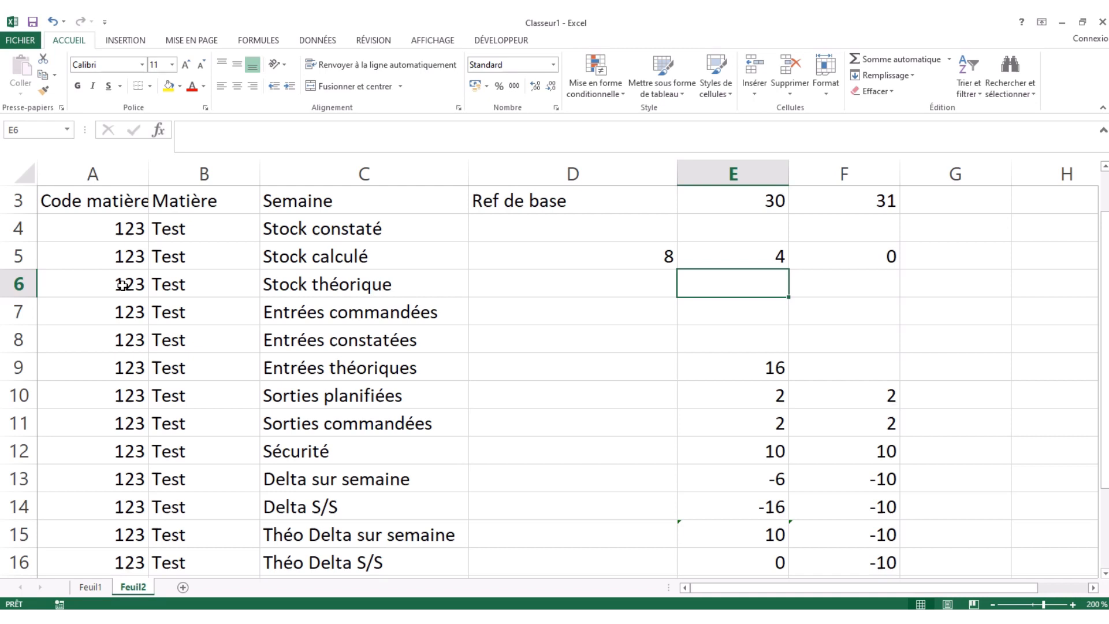
{"action": "key", "text": "Right"}
{"action": "key", "text": "Left"}
{"action": "key", "text": "Left"}
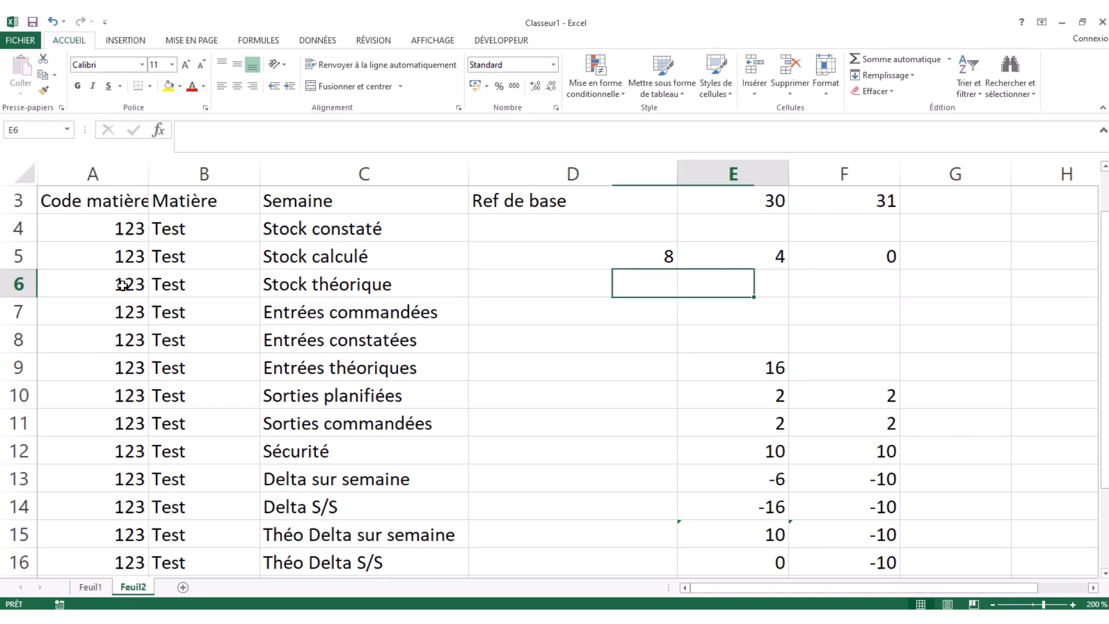
{"action": "key", "text": "Right"}
{"action": "key", "text": "Down"}
{"action": "key", "text": "Down"}
{"action": "key", "text": "Down"}
{"action": "key", "text": "Up"}
{"action": "key", "text": "Up"}
{"action": "key", "text": "Up"}
{"action": "key", "text": "Right"}
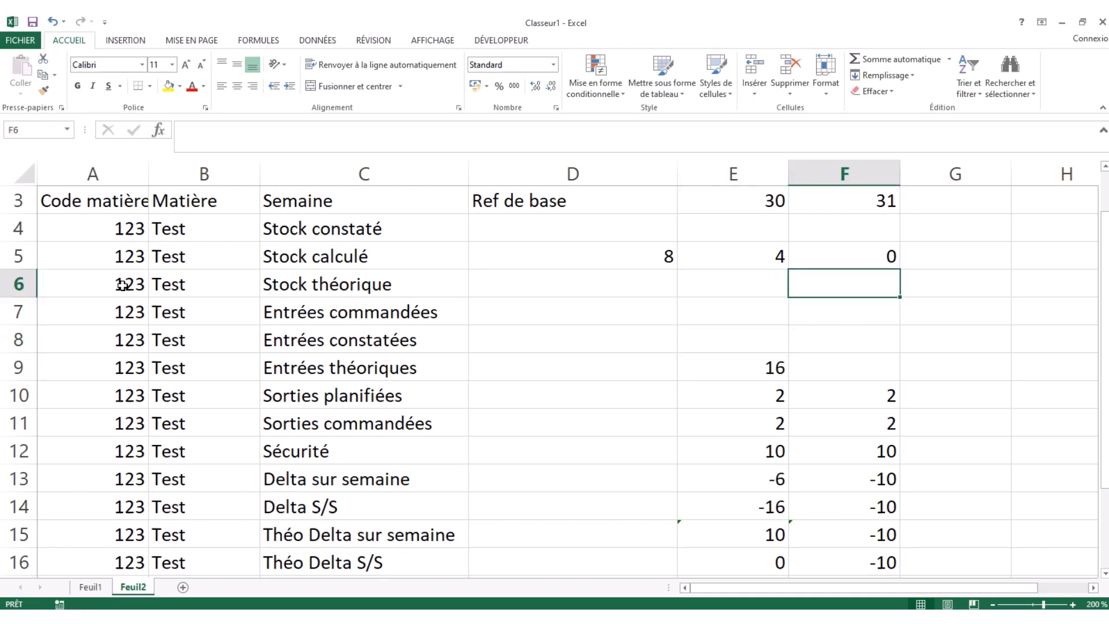
{"action": "type", "text": "="}
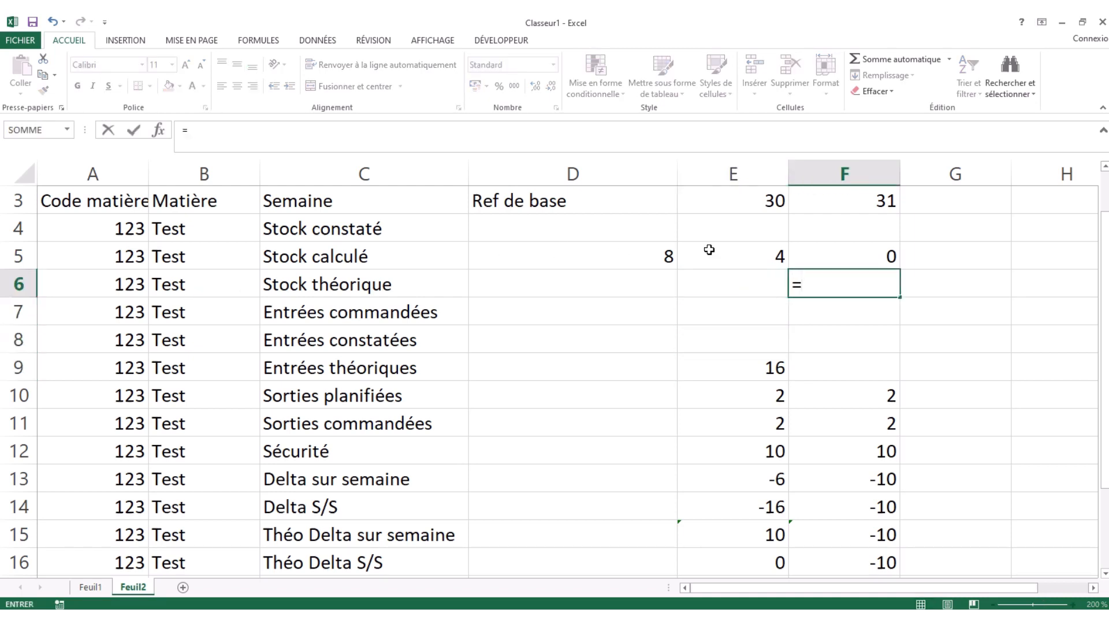
{"action": "left_click", "coordinate": [826, 244]}
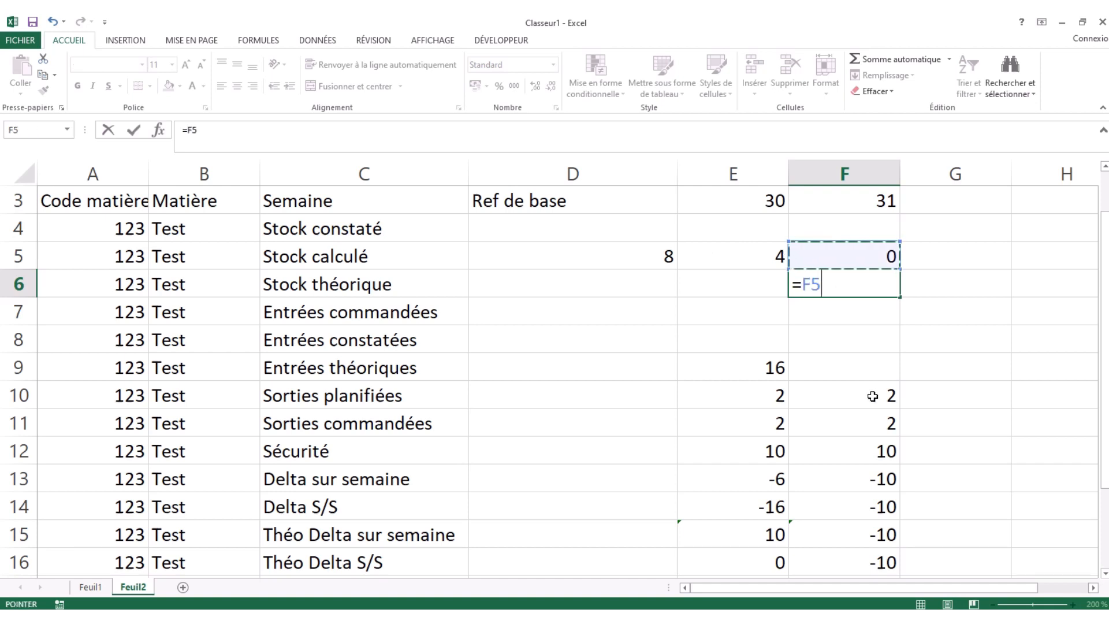
{"action": "type", "text": "+"}
{"action": "left_click", "coordinate": [732, 368]}
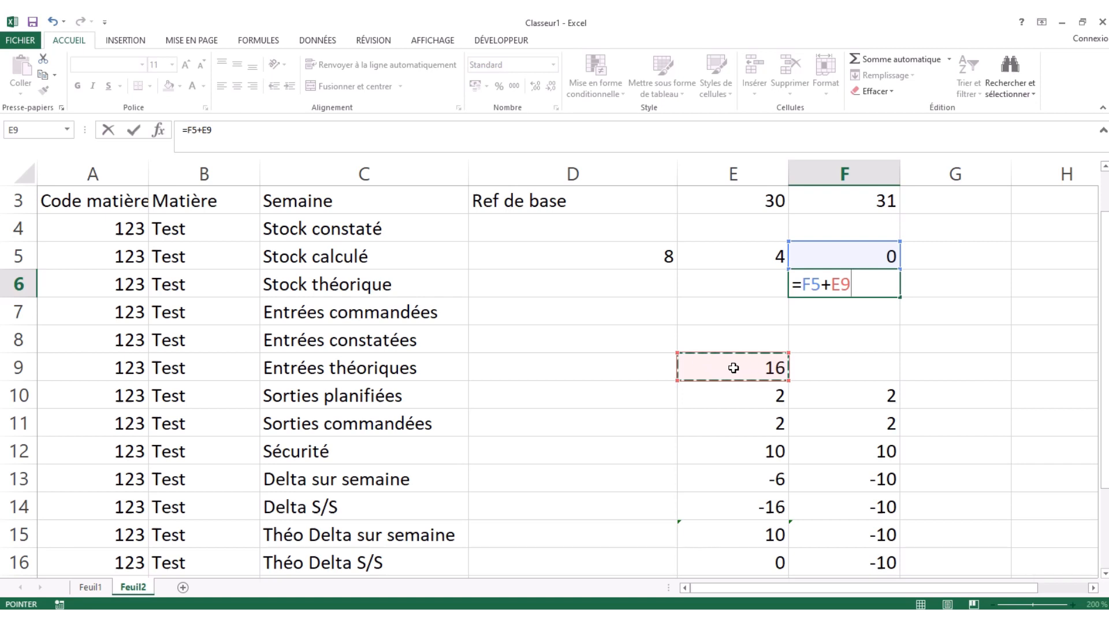
{"action": "key", "text": "BackSpace"}
{"action": "key", "text": "Escape"}
{"action": "key", "text": "Down"}
{"action": "key", "text": "Up"}
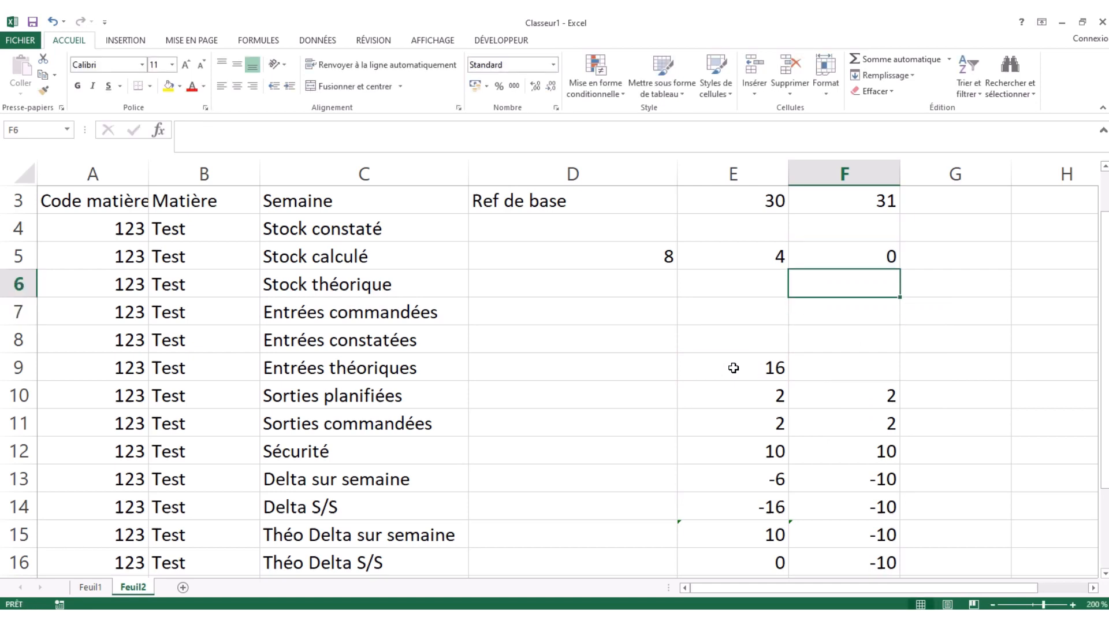
{"action": "key", "text": "Left"}
{"action": "key", "text": "Down"}
{"action": "key", "text": "Down"}
{"action": "key", "text": "Down"}
{"action": "key", "text": "Up"}
{"action": "key", "text": "Up"}
{"action": "key", "text": "Up"}
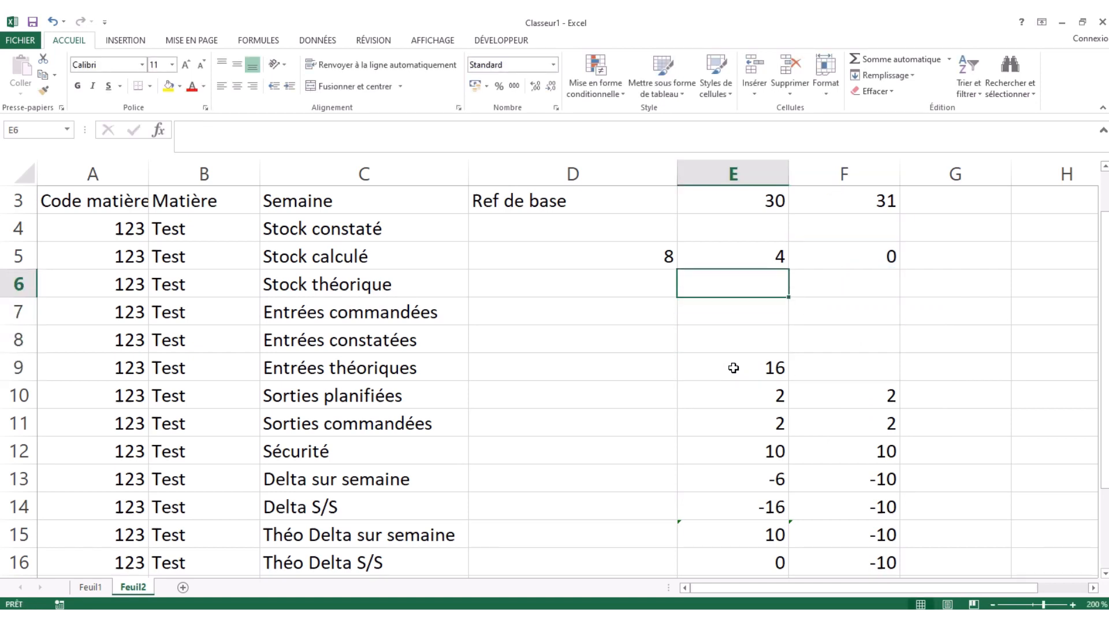
Enter the week 30 Stock théorique formula =E5+E9 in E6, adding Stock calculé and Entrées théoriques.
{"action": "key", "text": "Down"}
{"action": "key", "text": "Up"}
{"action": "key", "text": "Up"}
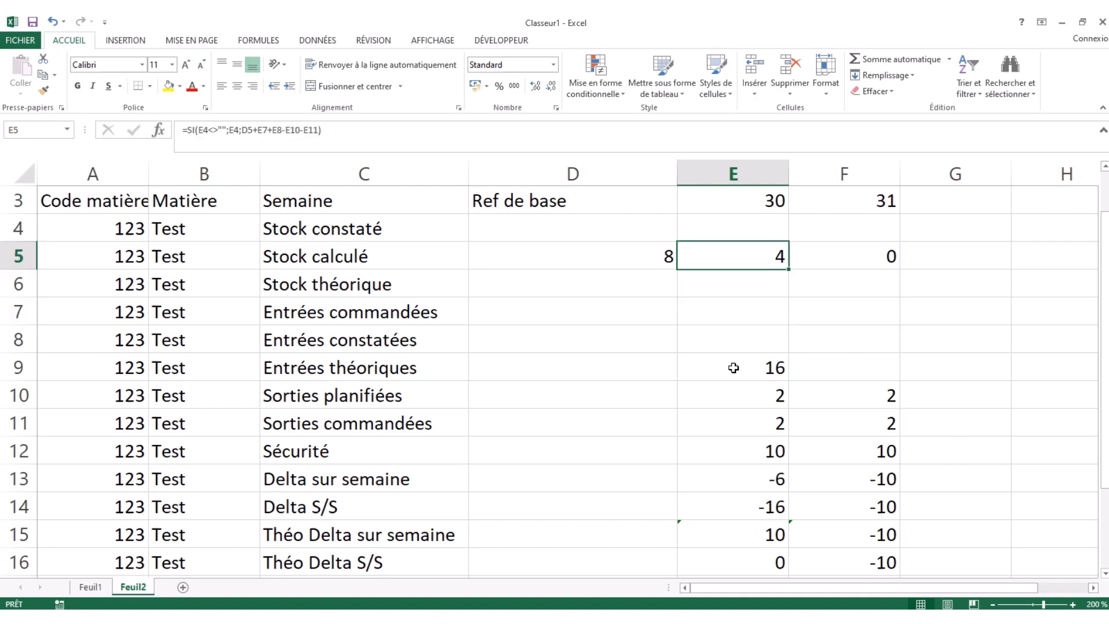
{"action": "key", "text": "Down"}
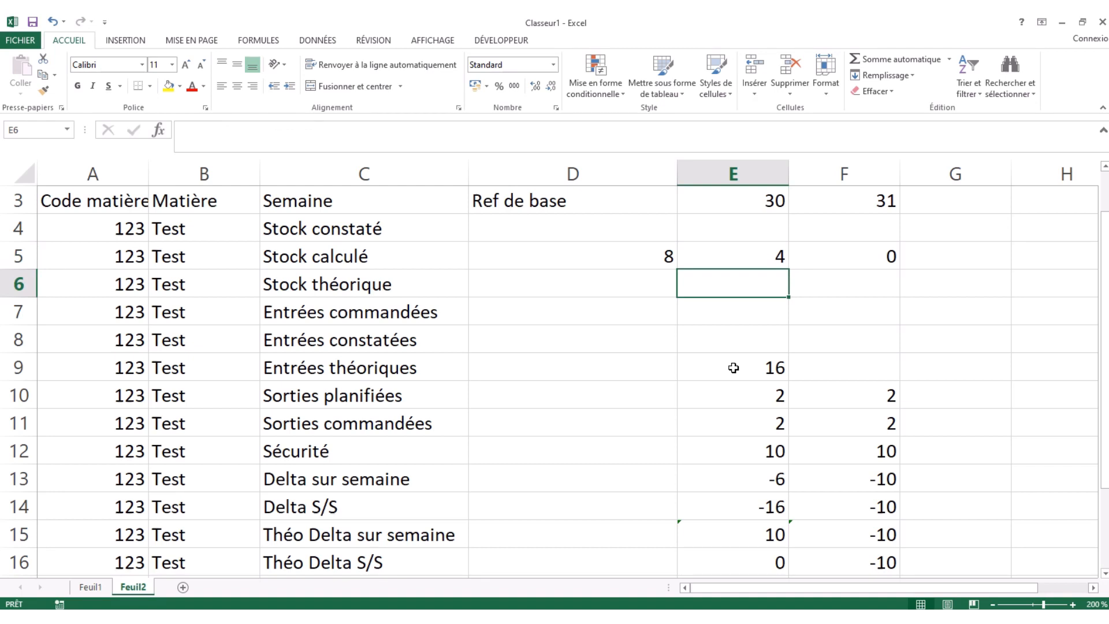
{"action": "type", "text": "="}
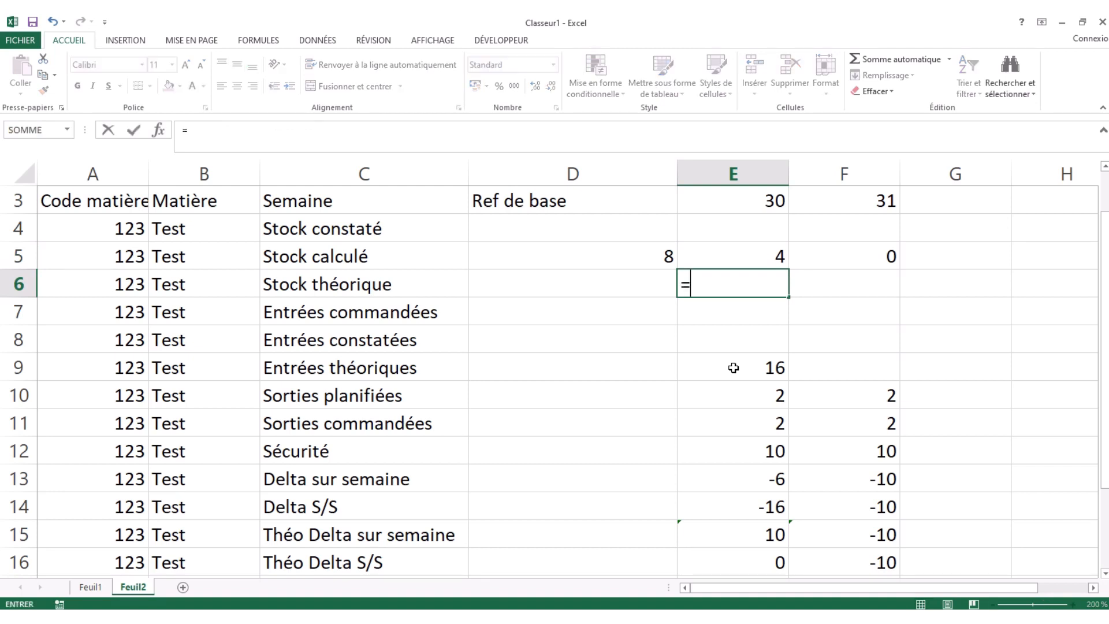
{"action": "left_click", "coordinate": [727, 262]}
{"action": "type", "text": "+"}
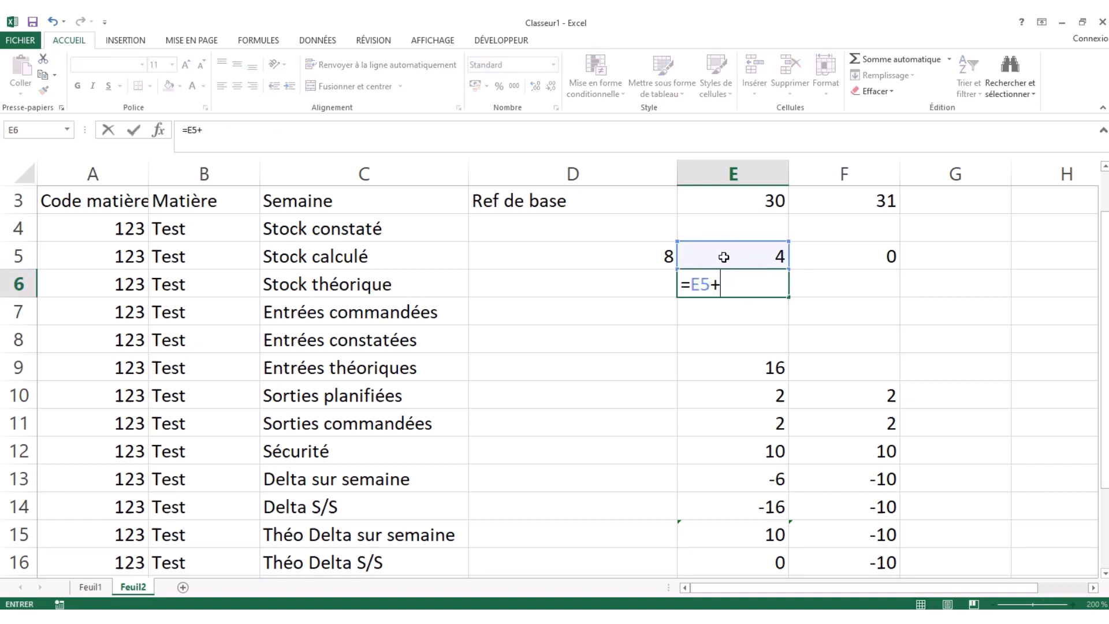
{"action": "left_click", "coordinate": [731, 369]}
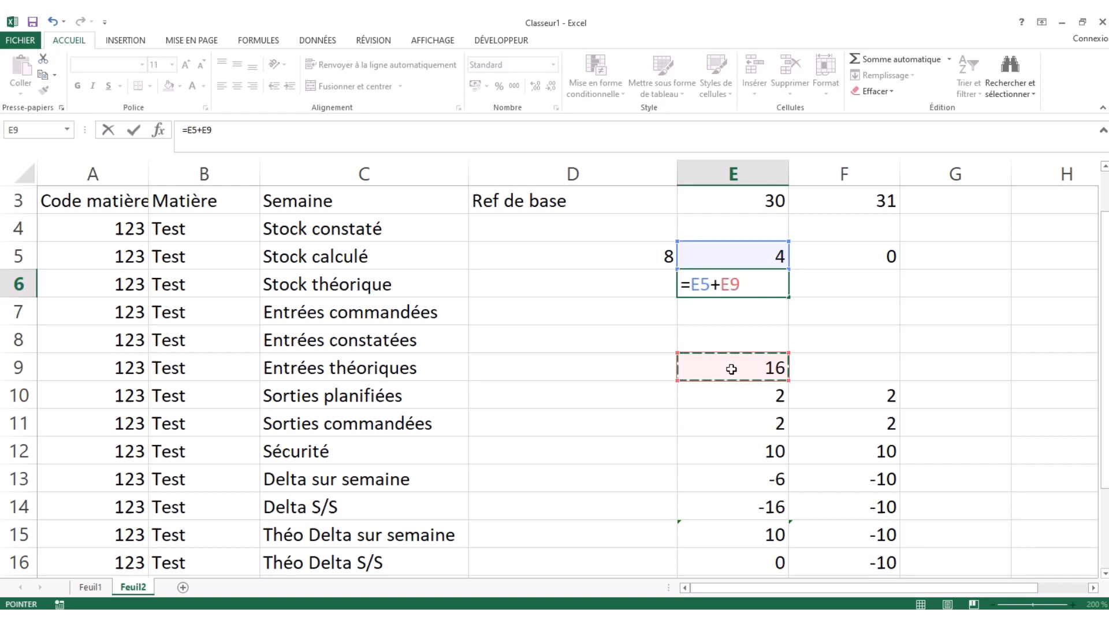
{"action": "key", "text": "Return"}
{"action": "key", "text": "Up"}
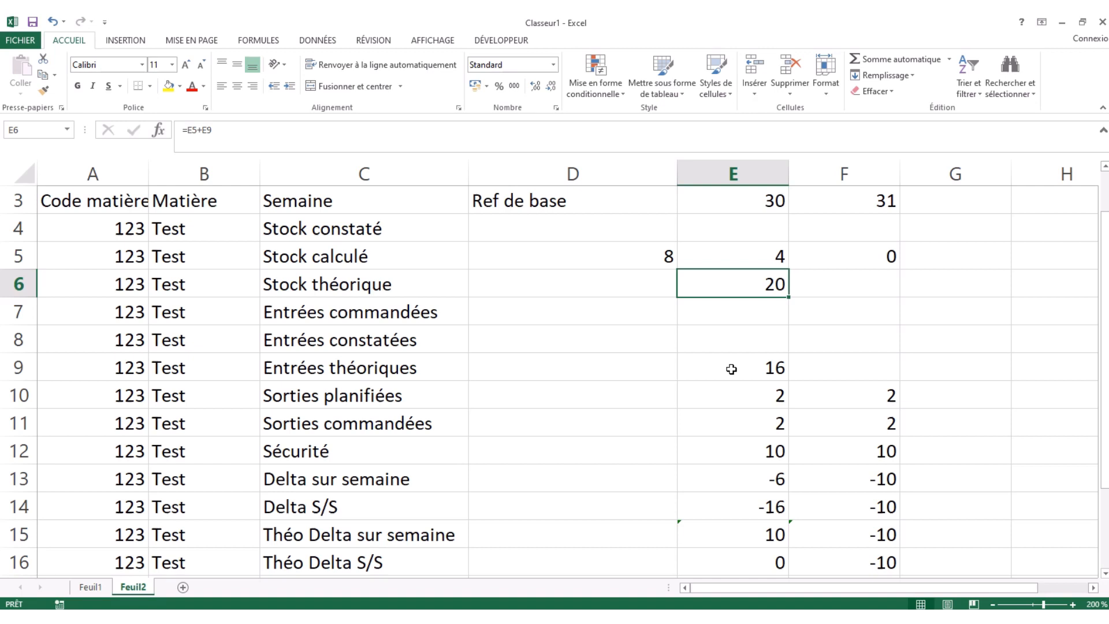
Copy the Stock théorique formula =E5+E9 from E6 into week 31 cell F6.
{"action": "key", "text": "Right"}
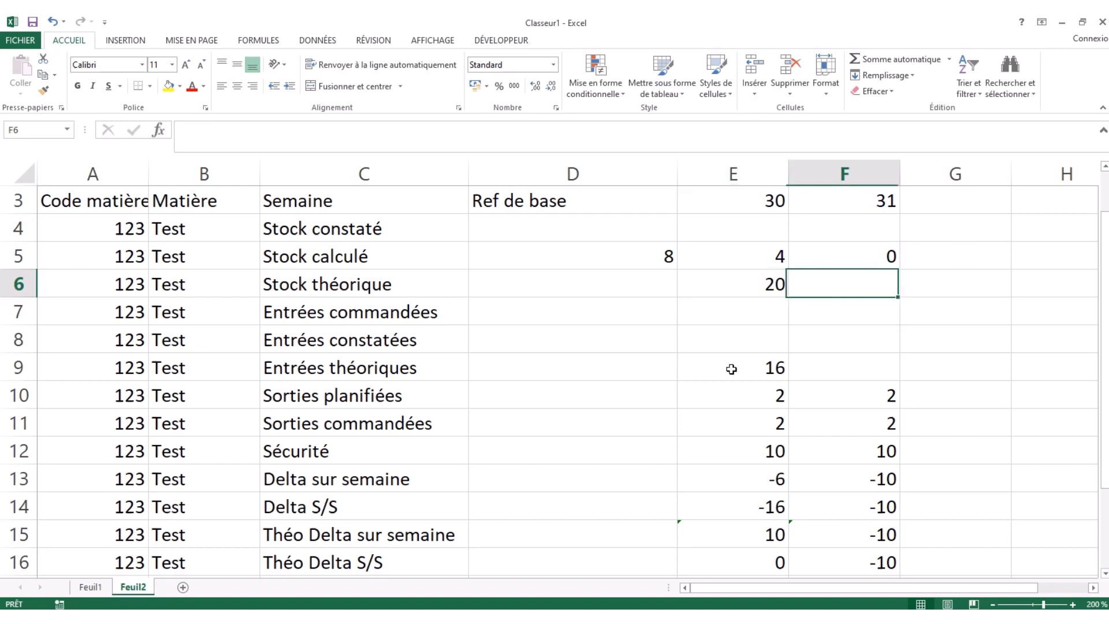
{"action": "key", "text": "Left"}
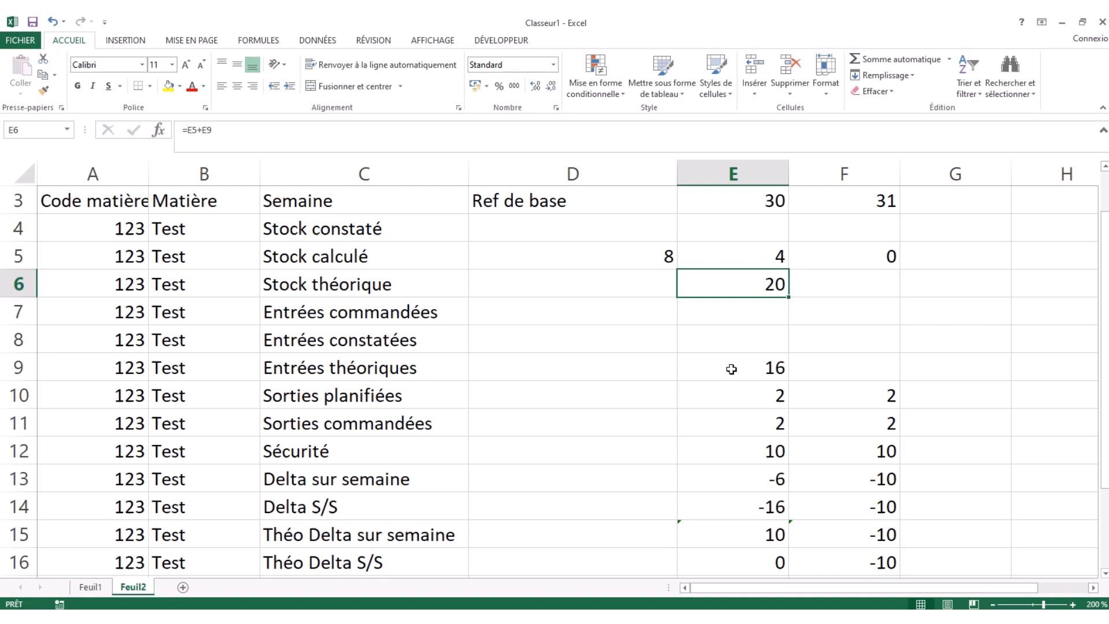
{"action": "key", "text": "Right"}
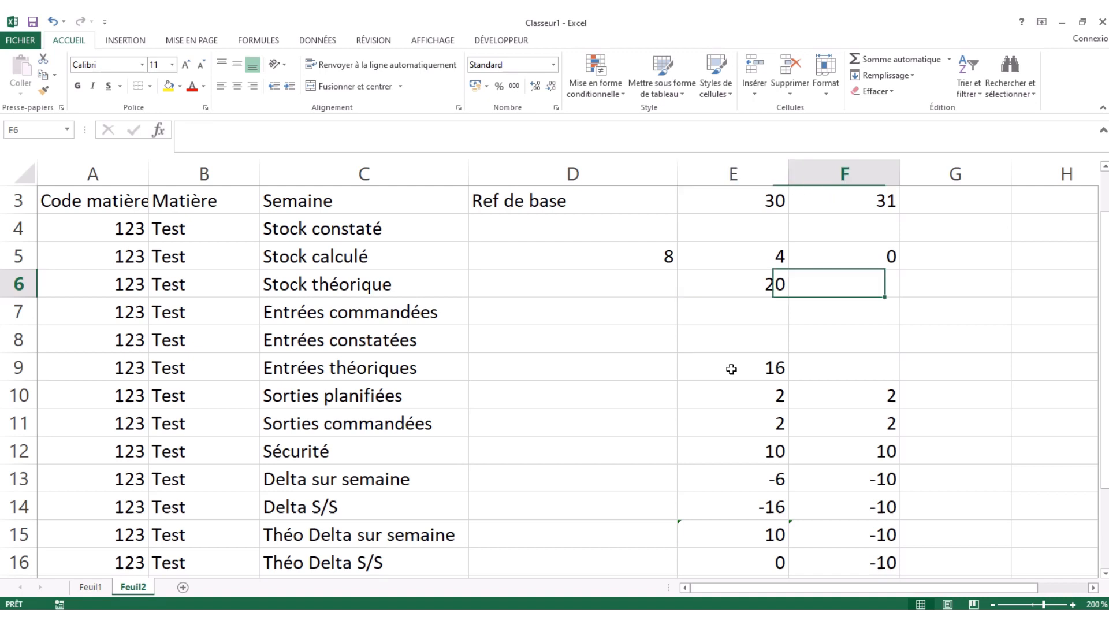
{"action": "key", "text": "Left"}
{"action": "key", "text": "Right"}
{"action": "key", "text": "Left"}
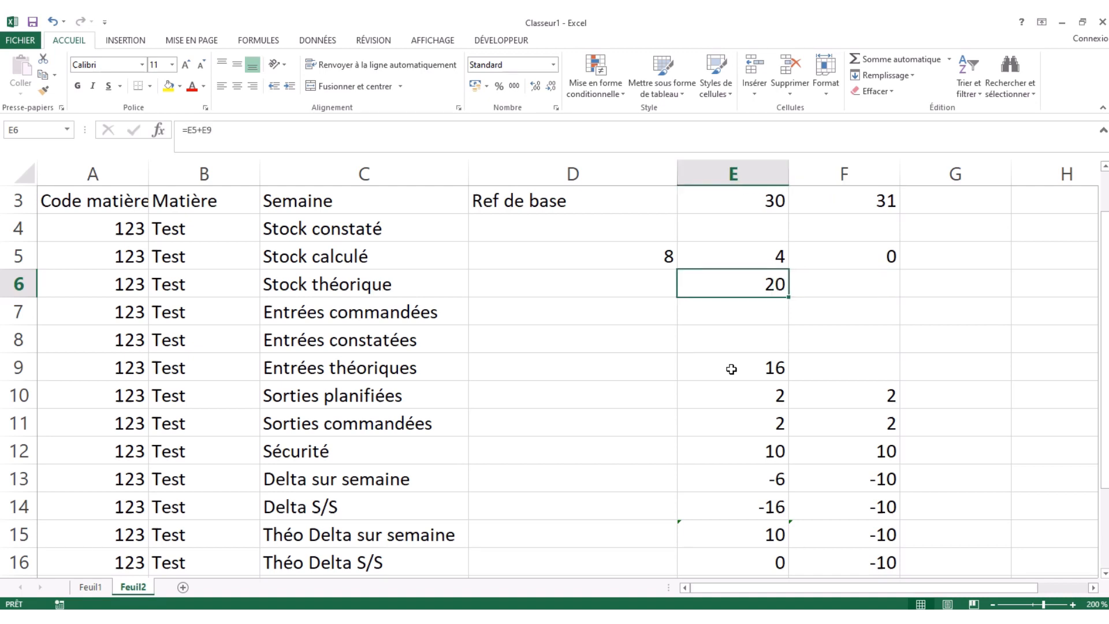
{"action": "key", "text": "ctrl+c"}
{"action": "key", "text": "Right"}
{"action": "key", "text": "ctrl+v"}
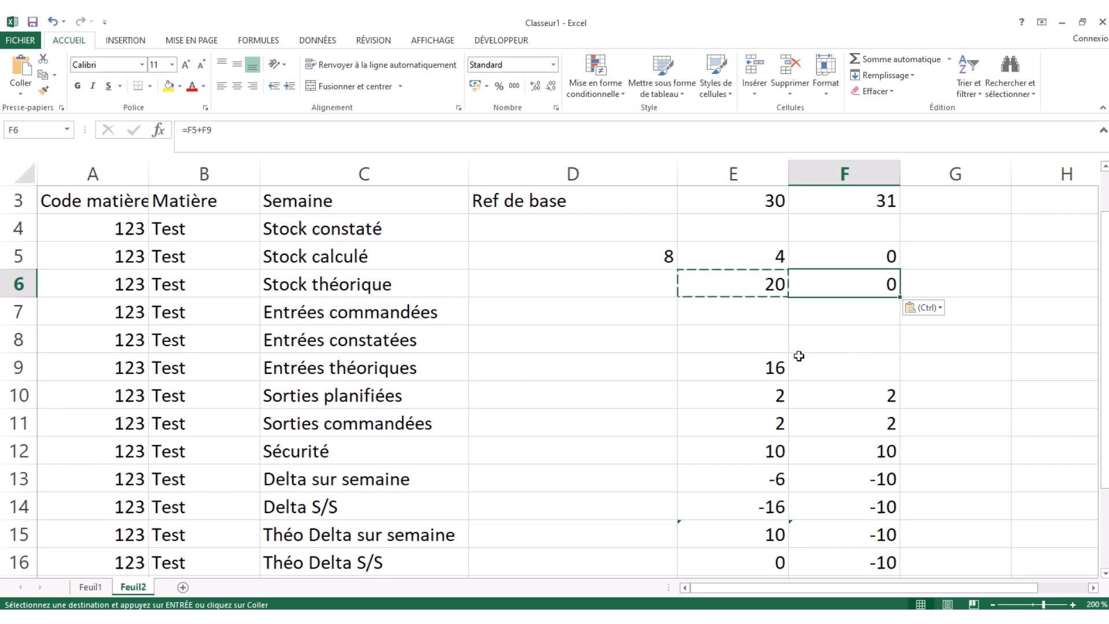
Extend the week 30 Stock théorique formula in E6 to =E5+E9+D6, adding the preceding column's theoretical stock.
{"action": "left_click", "coordinate": [747, 280]}
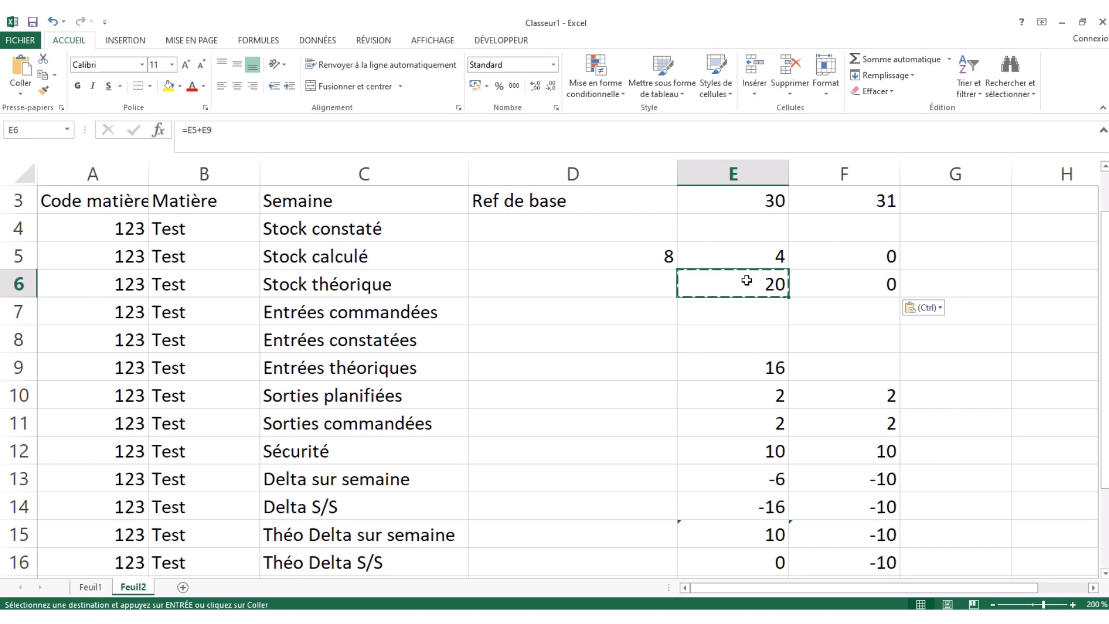
{"action": "left_click", "coordinate": [809, 280]}
{"action": "left_click", "coordinate": [717, 278]}
{"action": "left_click", "coordinate": [276, 130]}
{"action": "type", "text": "+"}
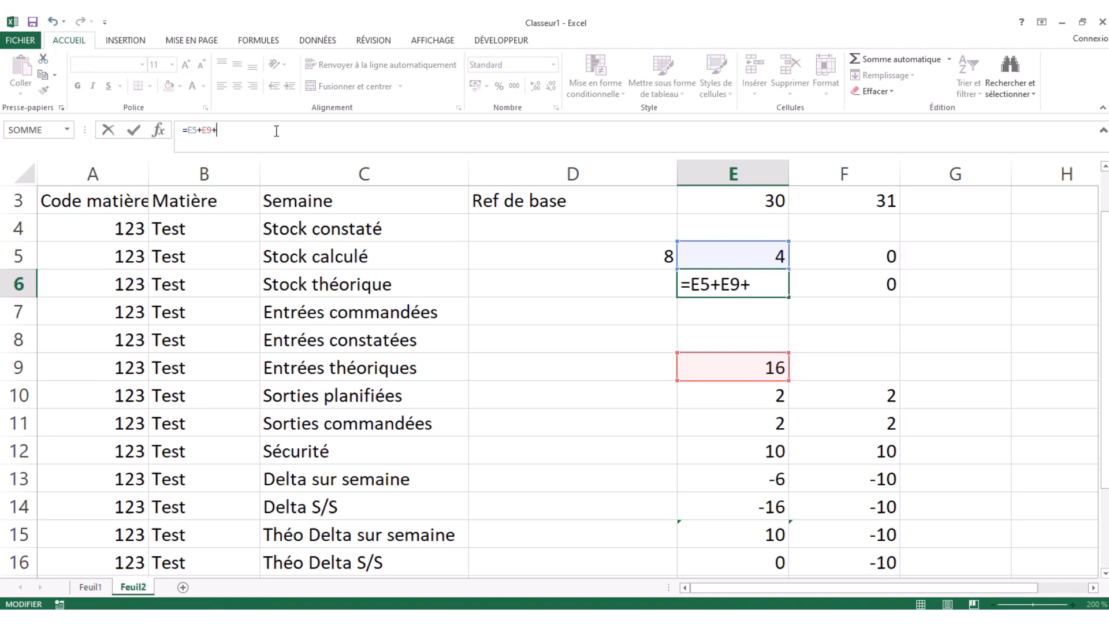
{"action": "left_click", "coordinate": [600, 286]}
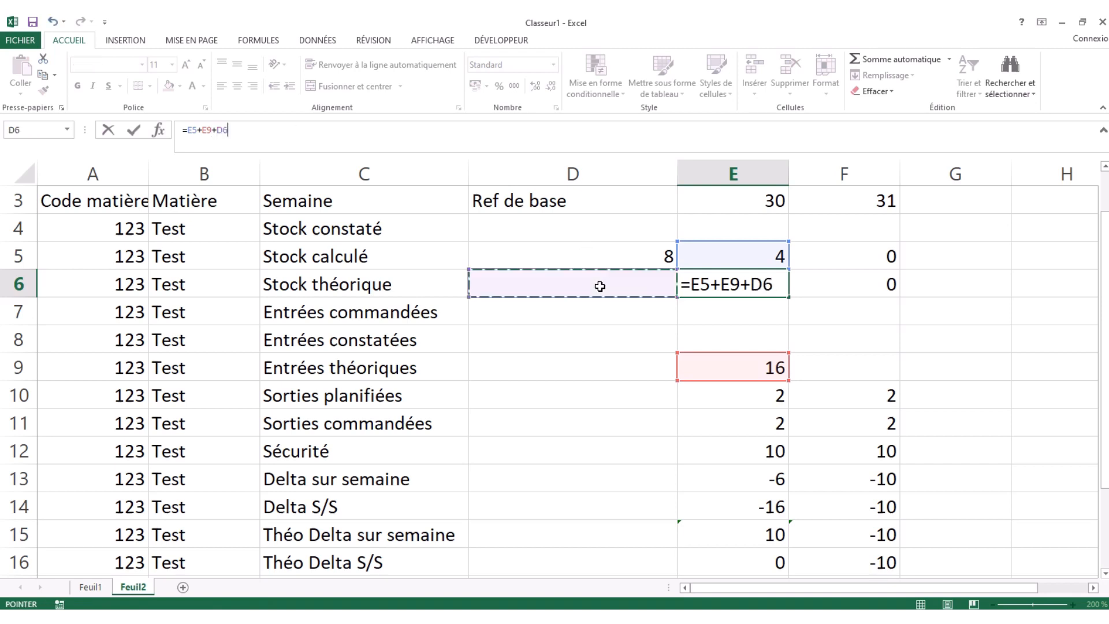
{"action": "key", "text": "Return"}
{"action": "key", "text": "Up"}
Copy the extended Stock théorique formula from E6 over the week 31 formula in F6.
{"action": "key", "text": "ctrl+c"}
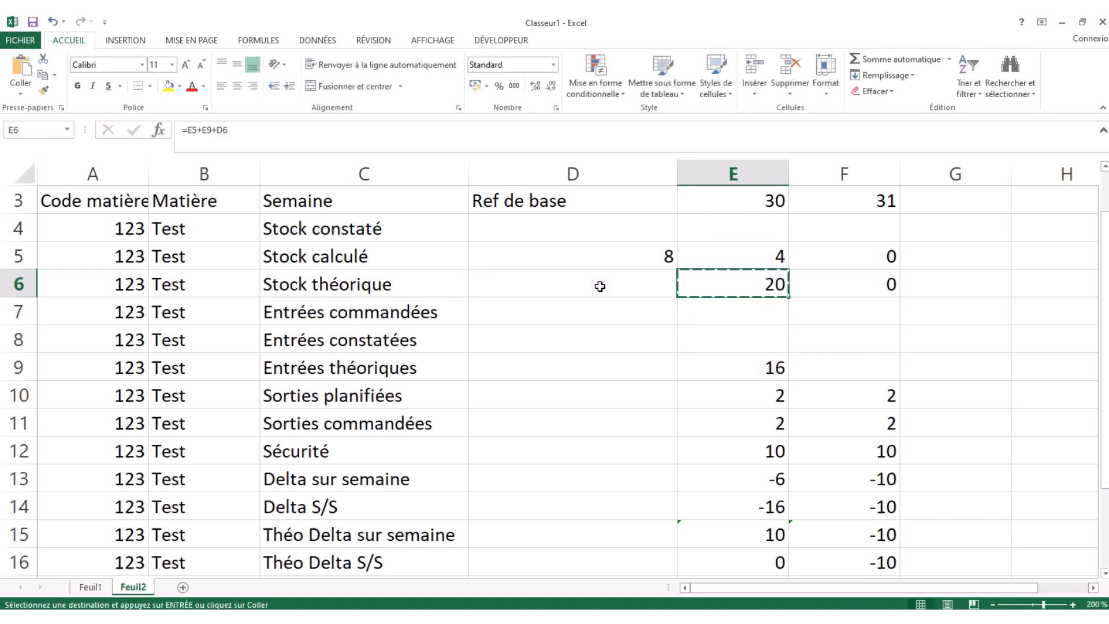
{"action": "key", "text": "Right"}
{"action": "key", "text": "ctrl+v"}
{"action": "key", "text": "Left"}
{"action": "key", "text": "Down"}
{"action": "key", "text": "Down"}
{"action": "key", "text": "Up"}
{"action": "key", "text": "Up"}
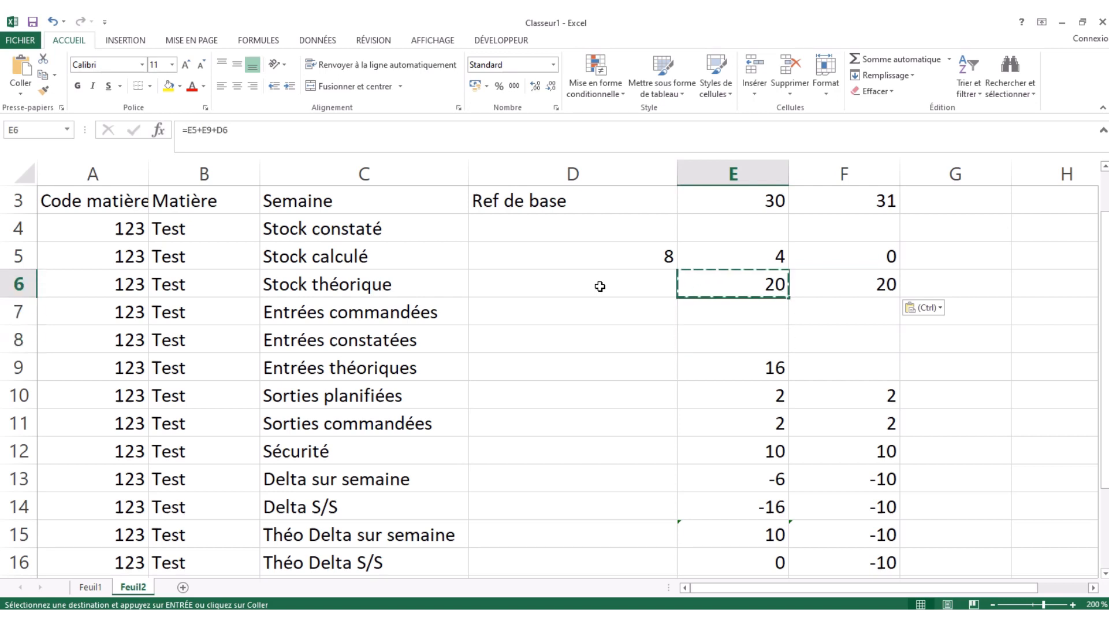
Set the week 31 Entrées théoriques in F9 to 5.
{"action": "key", "text": "Up"}
{"action": "key", "text": "Down"}
{"action": "key", "text": "Down"}
{"action": "key", "text": "Down"}
{"action": "key", "text": "Down"}
{"action": "key", "text": "Right"}
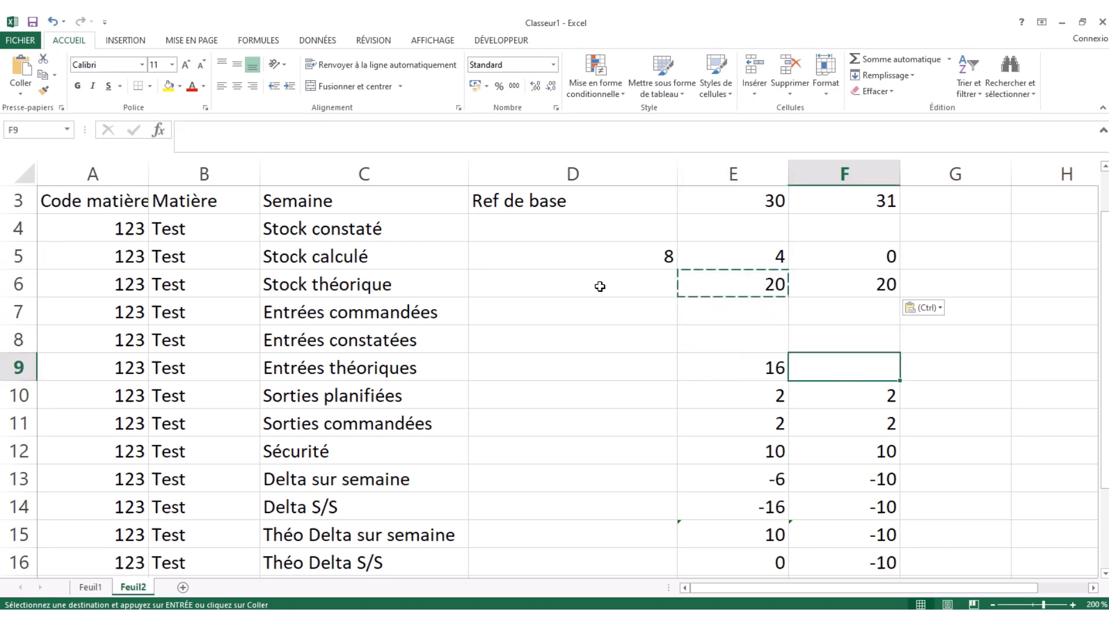
{"action": "type", "text": "5"}
{"action": "key", "text": "Left"}
{"action": "key", "text": "Right"}
{"action": "key", "text": "Left"}
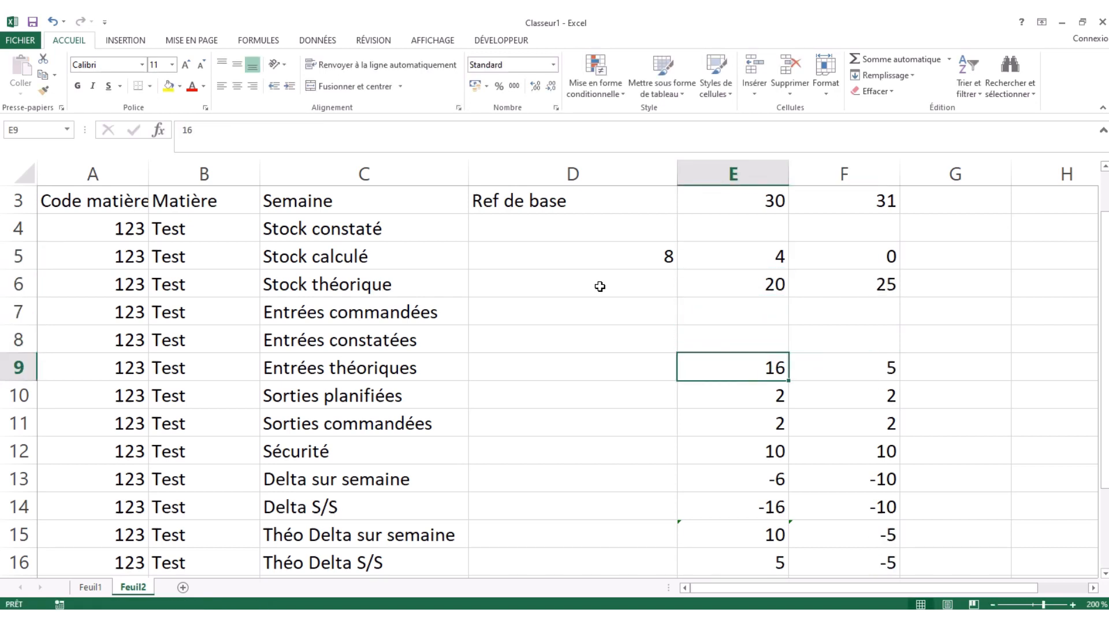
Set the week 31 Entrées théoriques in F9 to 0.
{"action": "key", "text": "Right"}
{"action": "type", "text": "0"}
{"action": "key", "text": "Left"}
{"action": "key", "text": "Up"}
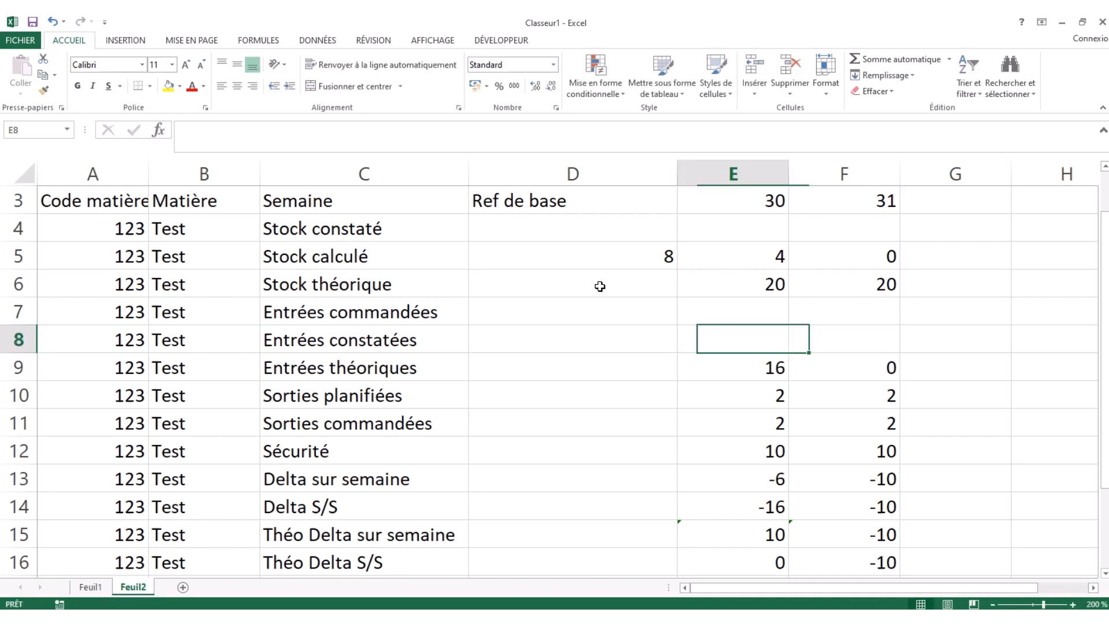
Examine the week 30 Stock calculé formula in E5 and the neighbouring Ref de base cells.
{"action": "key", "text": "Left"}
{"action": "key", "text": "Down"}
{"action": "key", "text": "Right"}
{"action": "key", "text": "Up"}
{"action": "key", "text": "Up"}
{"action": "key", "text": "Left"}
{"action": "key", "text": "Up"}
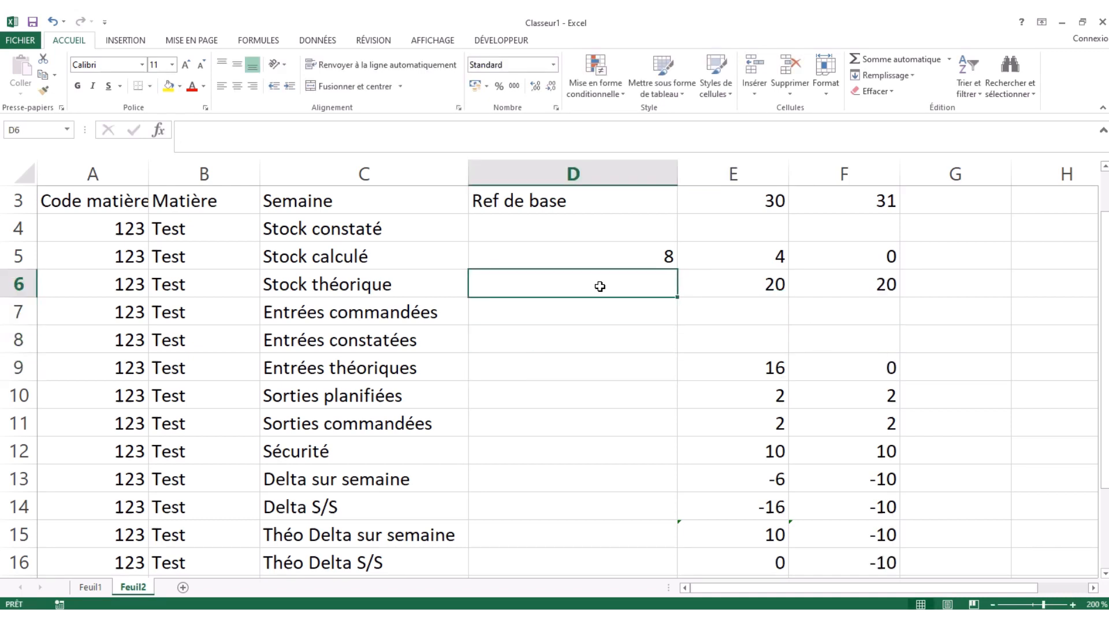
{"action": "key", "text": "Right"}
{"action": "key", "text": "Up"}
{"action": "key", "text": "Left"}
{"action": "key", "text": "Right"}
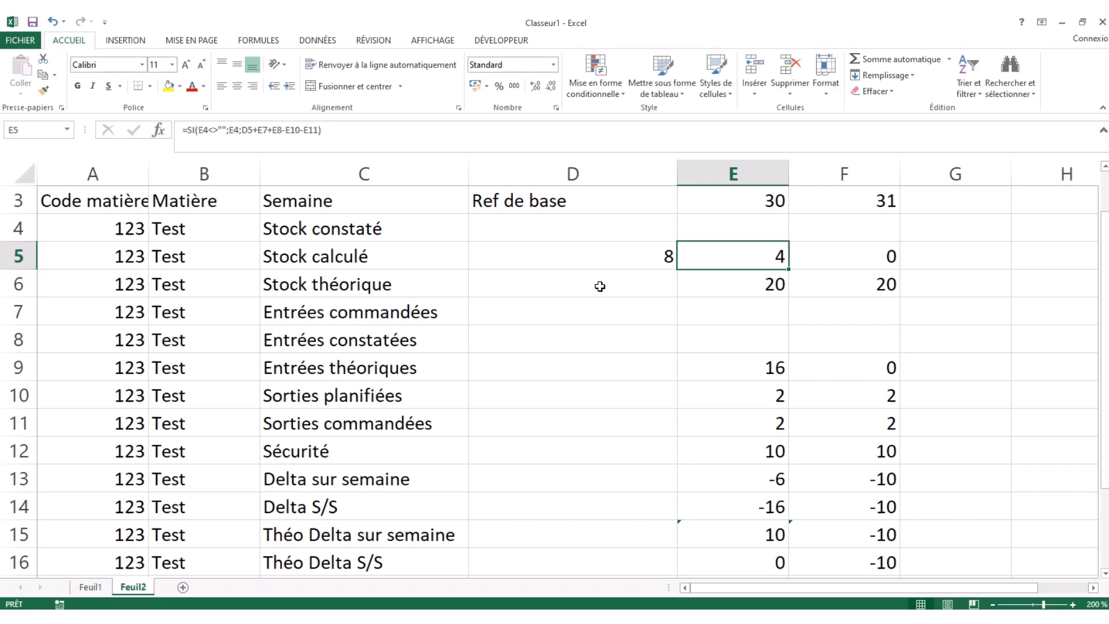
Review the week 30 column from Stock théorique down to the Delta sur semaine and Delta S/S formulas in E13 and E14.
{"action": "key", "text": "Down"}
{"action": "key", "text": "Down"}
{"action": "key", "text": "Down"}
{"action": "key", "text": "Down"}
{"action": "key", "text": "Down"}
{"action": "key", "text": "Down"}
{"action": "key", "text": "Down"}
{"action": "key", "text": "Down"}
{"action": "key", "text": "Down"}
{"action": "key", "text": "Down"}
{"action": "key", "text": "Down"}
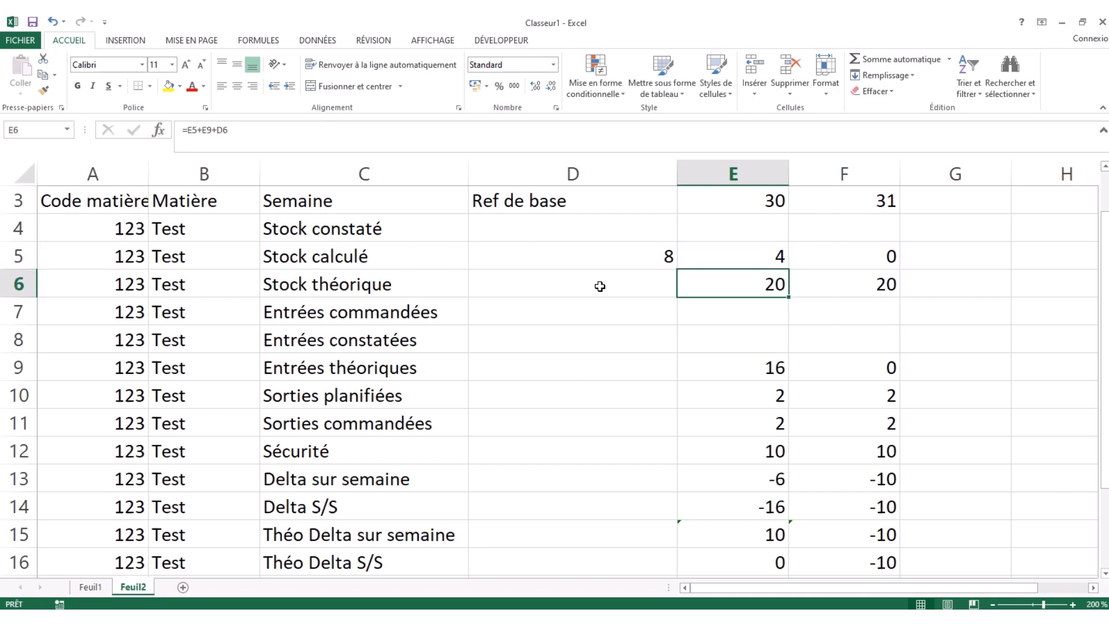
{"action": "key", "text": "Up"}
{"action": "key", "text": "Up"}
{"action": "key", "text": "Up"}
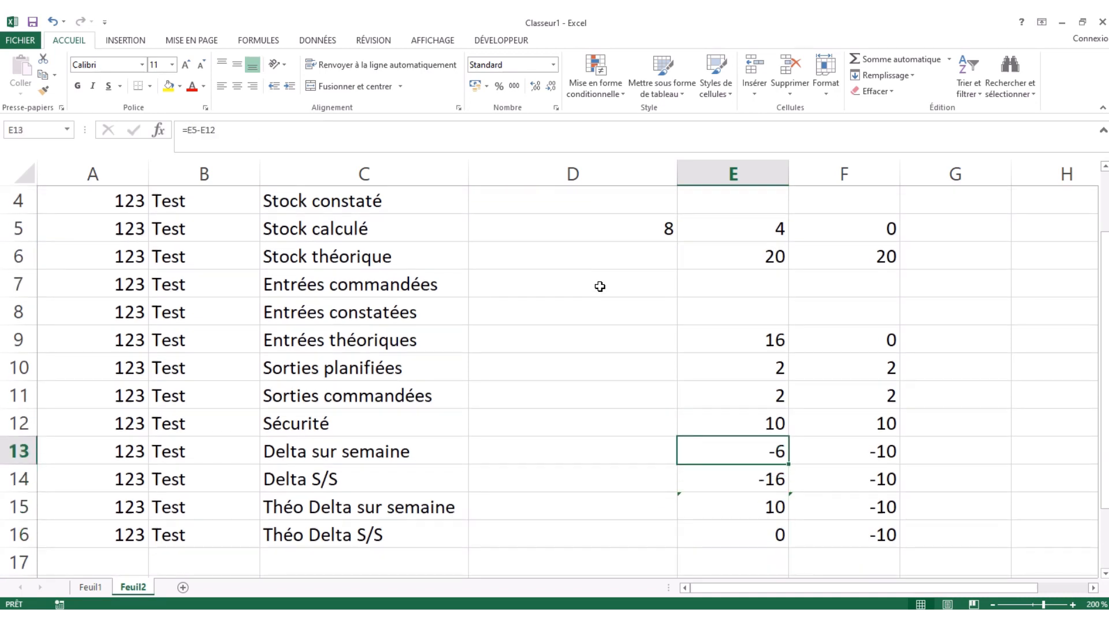
{"action": "scroll", "coordinate": [599, 286], "scroll_direction": "up", "scroll_amount": 1}
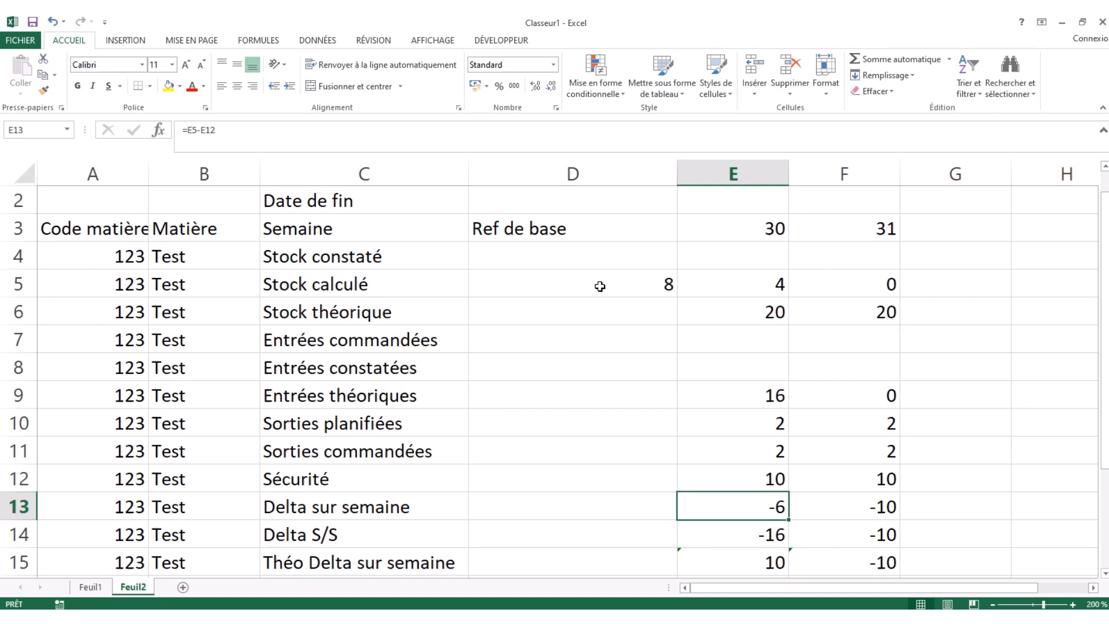
{"action": "key", "text": "Down"}
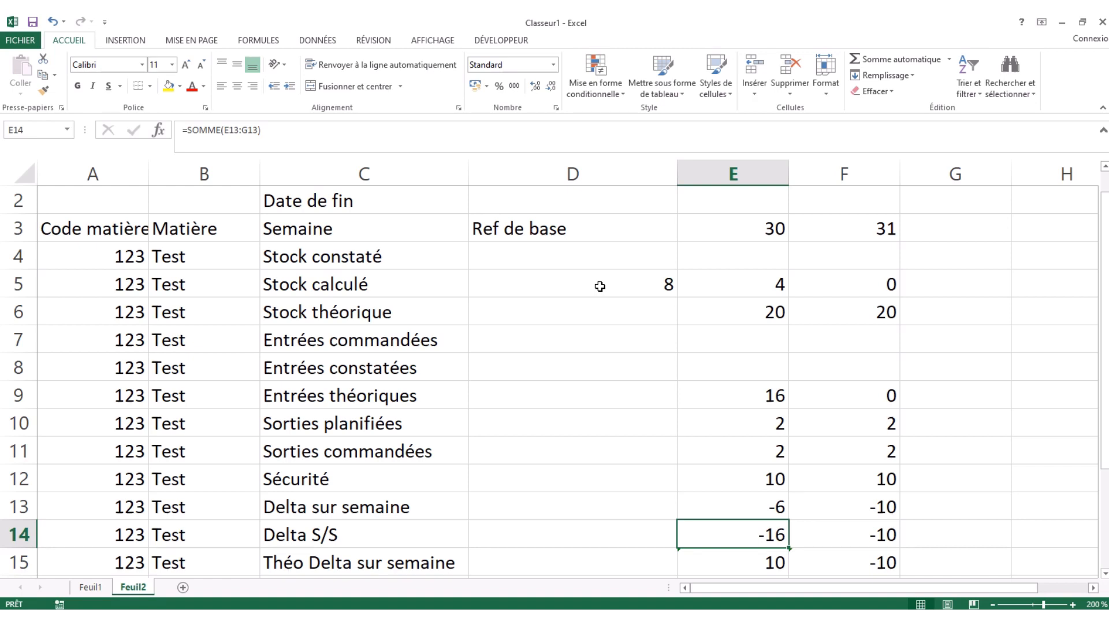
Examine the week 30 Entrées théoriques in E9 and the Stock théorique formulas in E6 and F6.
{"action": "key", "text": "Up"}
{"action": "key", "text": "Up"}
{"action": "key", "text": "Up"}
{"action": "key", "text": "Up"}
{"action": "key", "text": "Up"}
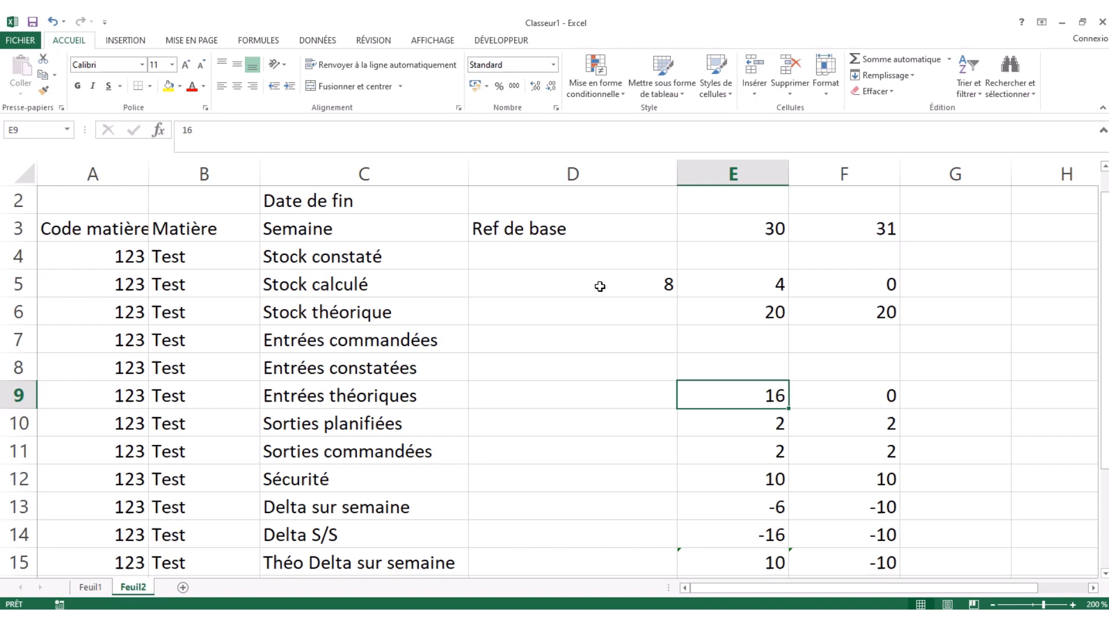
{"action": "key", "text": "Up"}
{"action": "key", "text": "Up"}
{"action": "key", "text": "Up"}
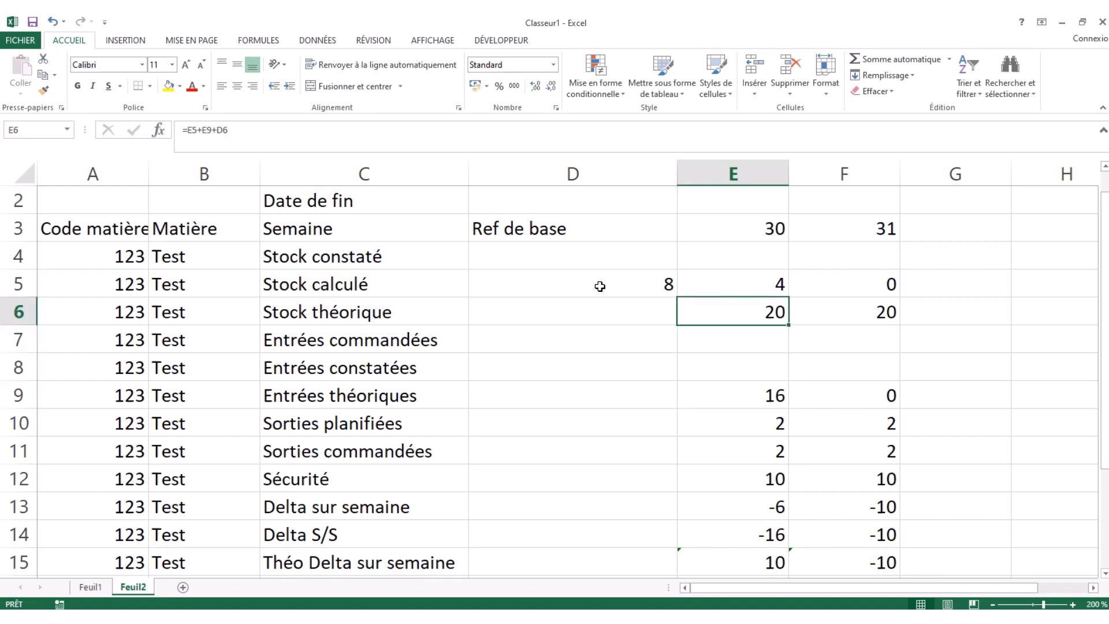
{"action": "key", "text": "Right"}
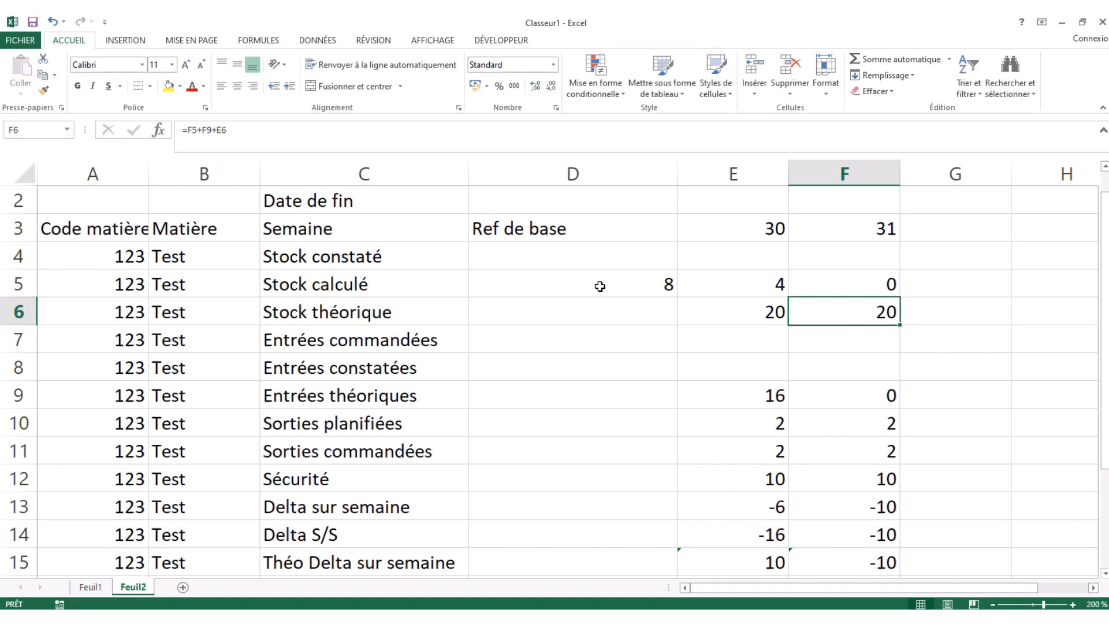
Compare the Stock calculé formulas in E5 and F5 with the week 31 Stock théorique formula in F6.
{"action": "key", "text": "Up"}
{"action": "key", "text": "Down"}
{"action": "key", "text": "Up"}
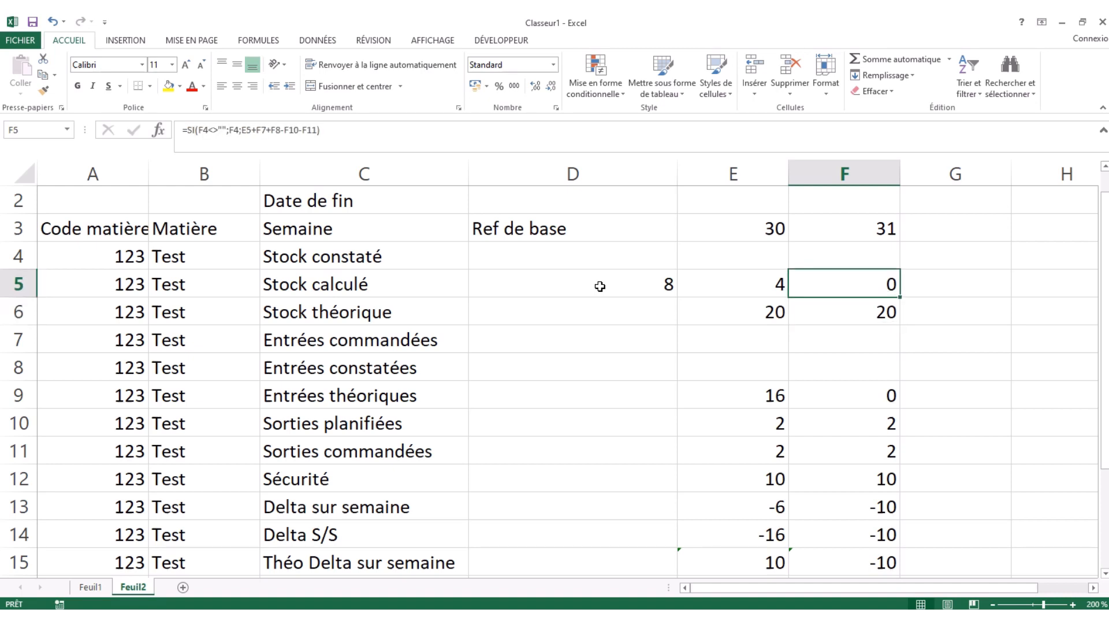
{"action": "key", "text": "Down"}
{"action": "key", "text": "Up"}
{"action": "key", "text": "Left"}
{"action": "key", "text": "Right"}
{"action": "key", "text": "Left"}
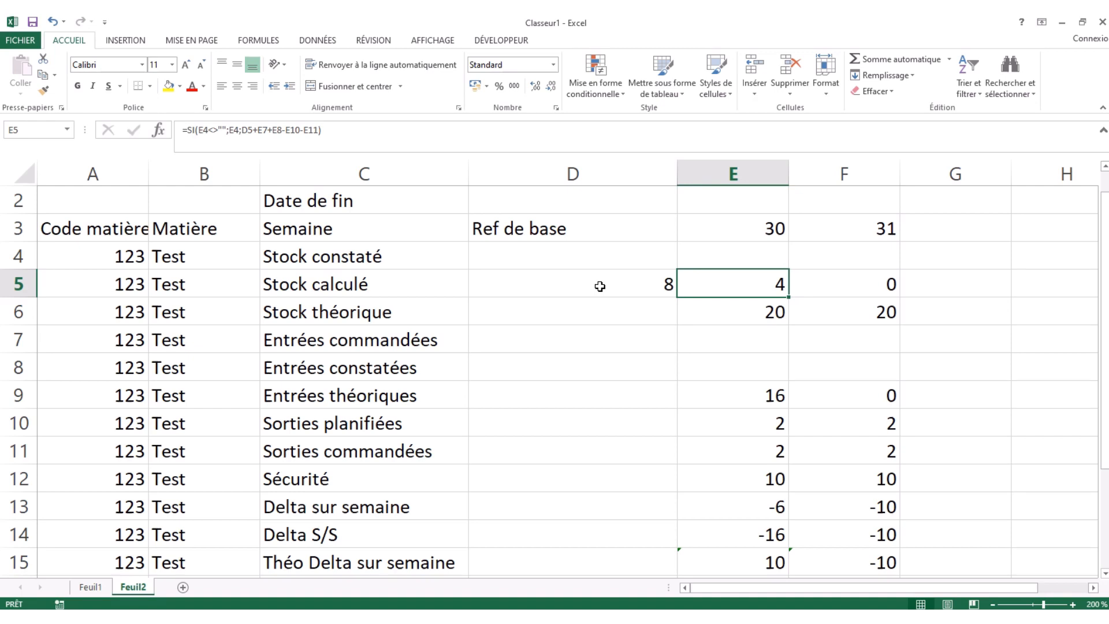
{"action": "key", "text": "Right"}
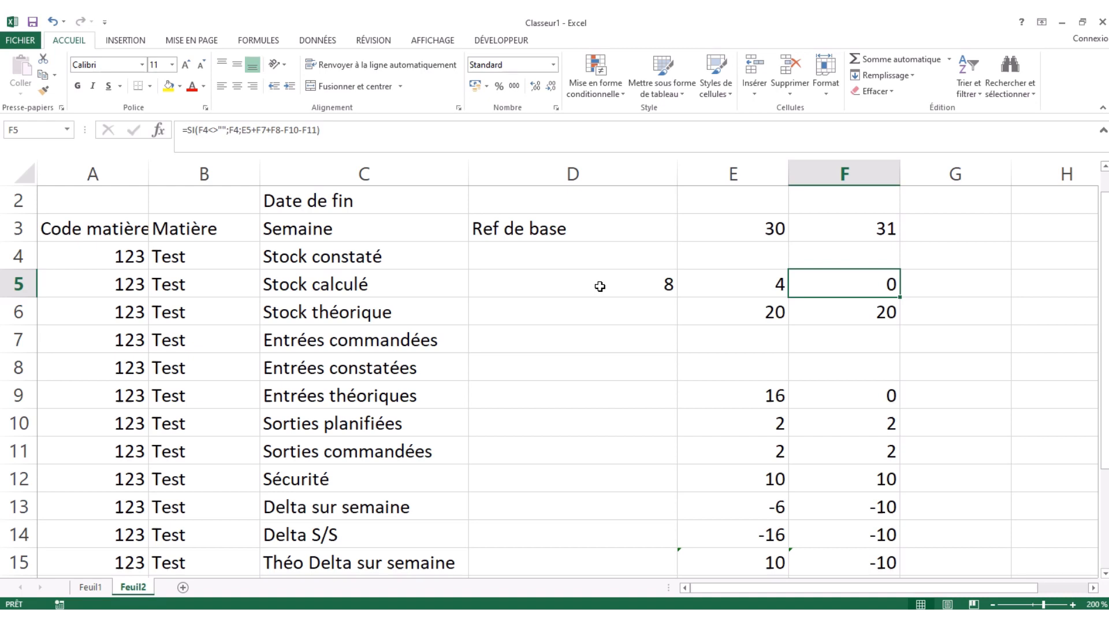
{"action": "key", "text": "Down"}
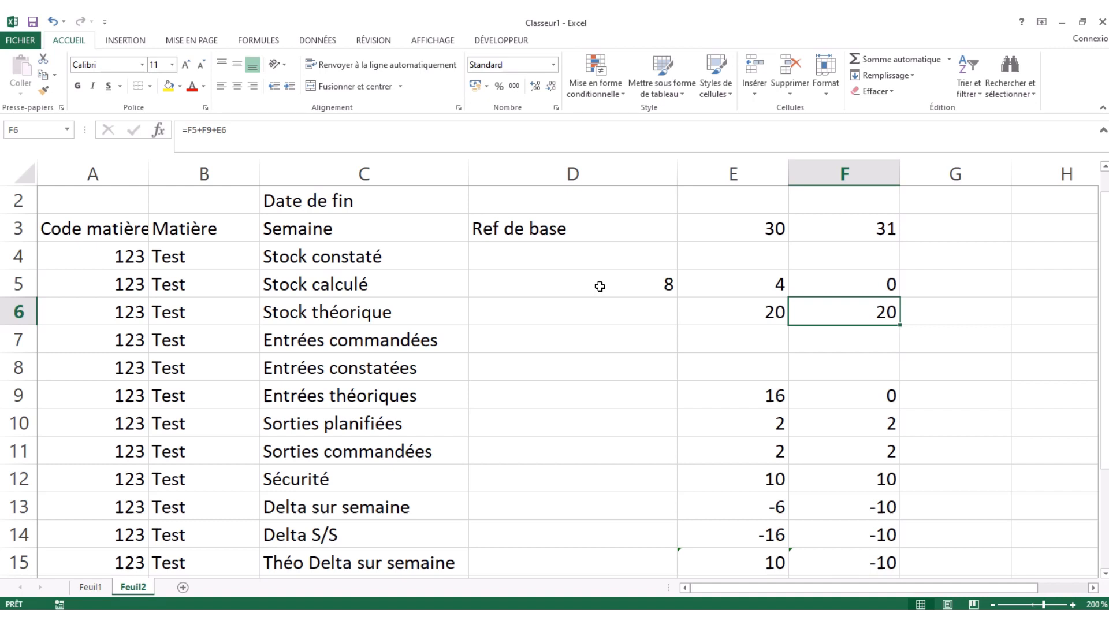
{"action": "key", "text": "Down"}
{"action": "key", "text": "Down"}
{"action": "key", "text": "Down"}
{"action": "key", "text": "Down"}
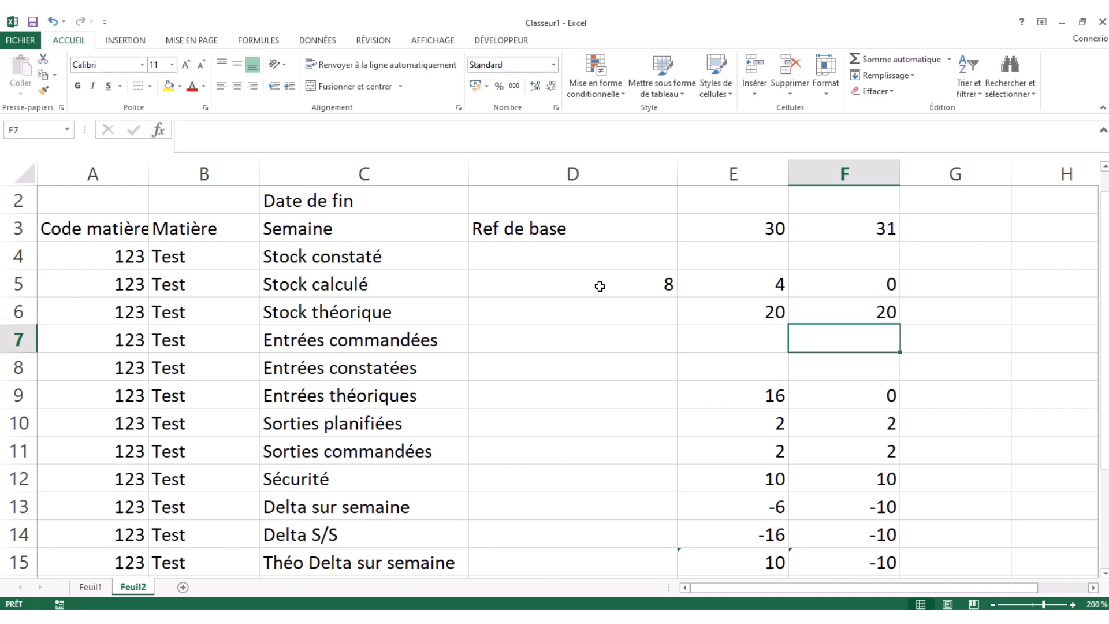
Set the week 31 Sorties planifiées in F10 to 4.
{"action": "type", "text": "4"}
{"action": "key", "text": "Up"}
{"action": "key", "text": "Up"}
{"action": "key", "text": "Up"}
{"action": "key", "text": "Up"}
{"action": "key", "text": "Up"}
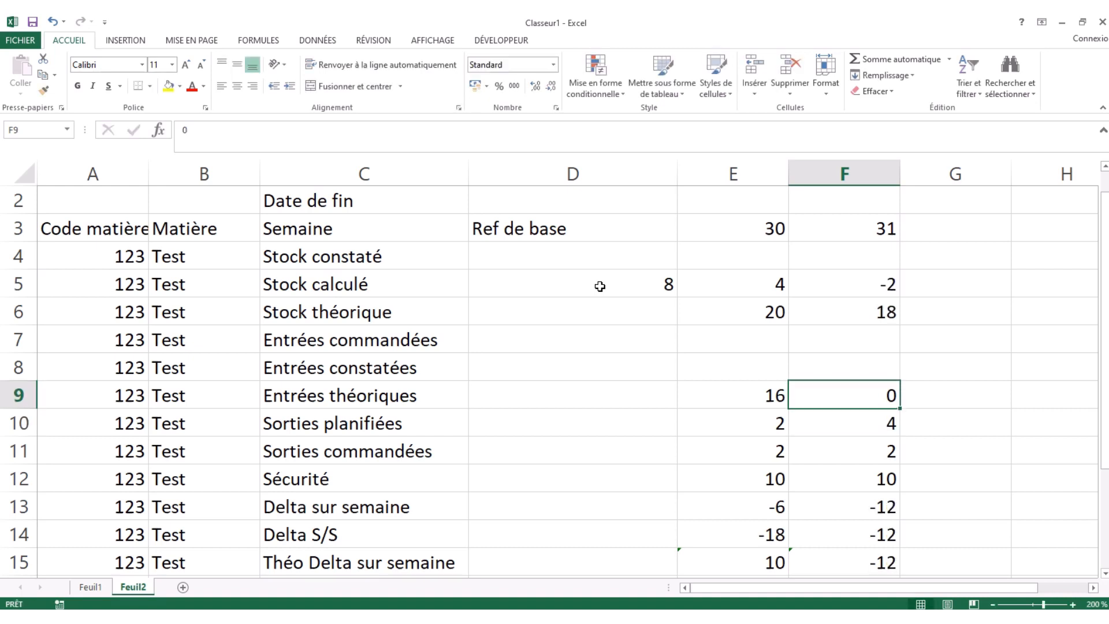
{"action": "key", "text": "Left"}
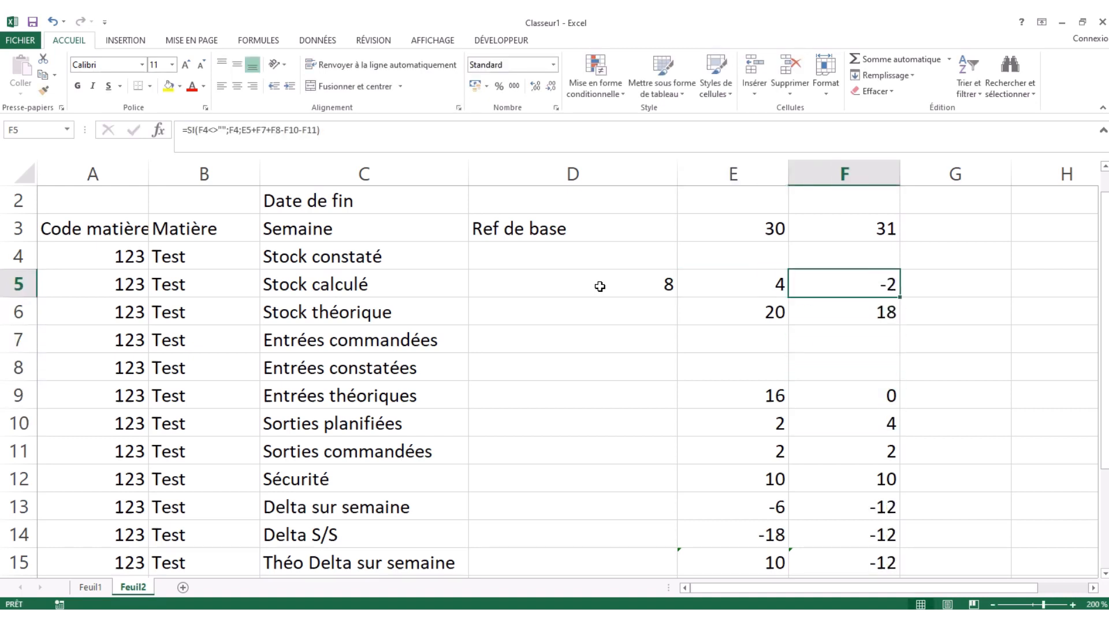
Review the week 31 cells between Stock calculé in F5 and Sorties planifiées in F10.
{"action": "key", "text": "Down"}
{"action": "key", "text": "Down"}
{"action": "key", "text": "Down"}
{"action": "key", "text": "Down"}
{"action": "key", "text": "Down"}
{"action": "key", "text": "Down"}
{"action": "key", "text": "Down"}
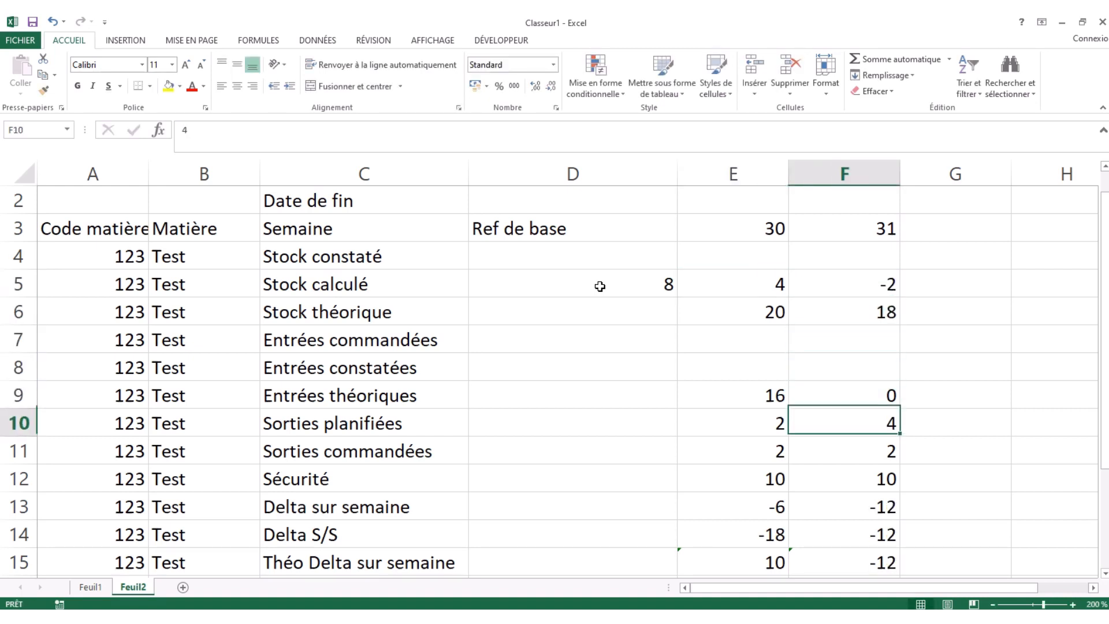
{"action": "key", "text": "Up"}
{"action": "key", "text": "Up"}
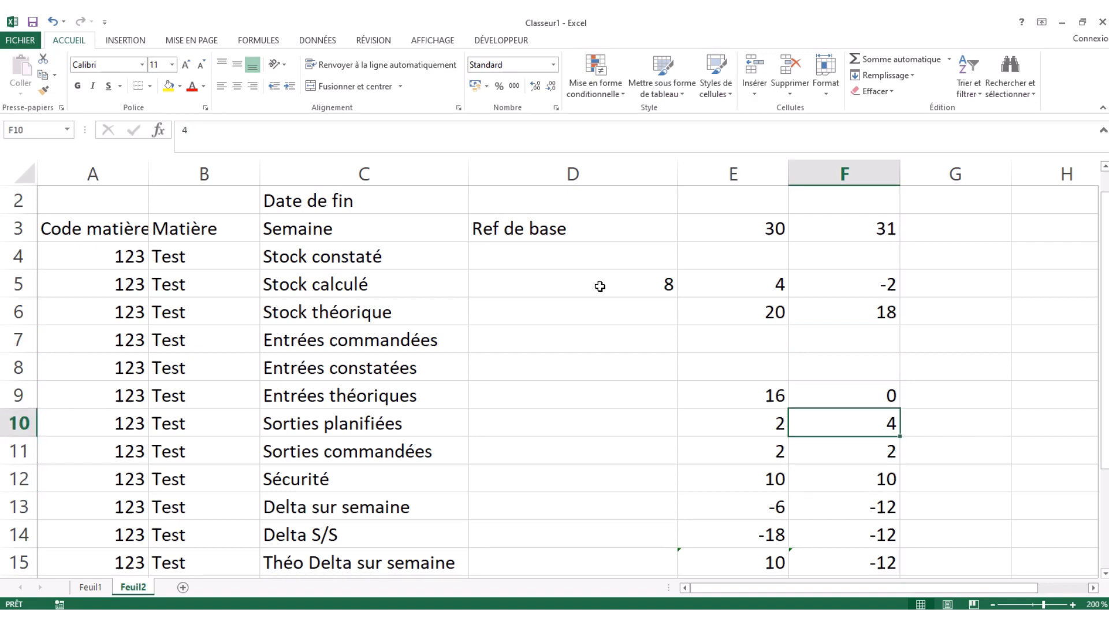
{"action": "key", "text": "Down"}
{"action": "key", "text": "Up"}
{"action": "key", "text": "Up"}
{"action": "key", "text": "Up"}
{"action": "key", "text": "Up"}
{"action": "key", "text": "Up"}
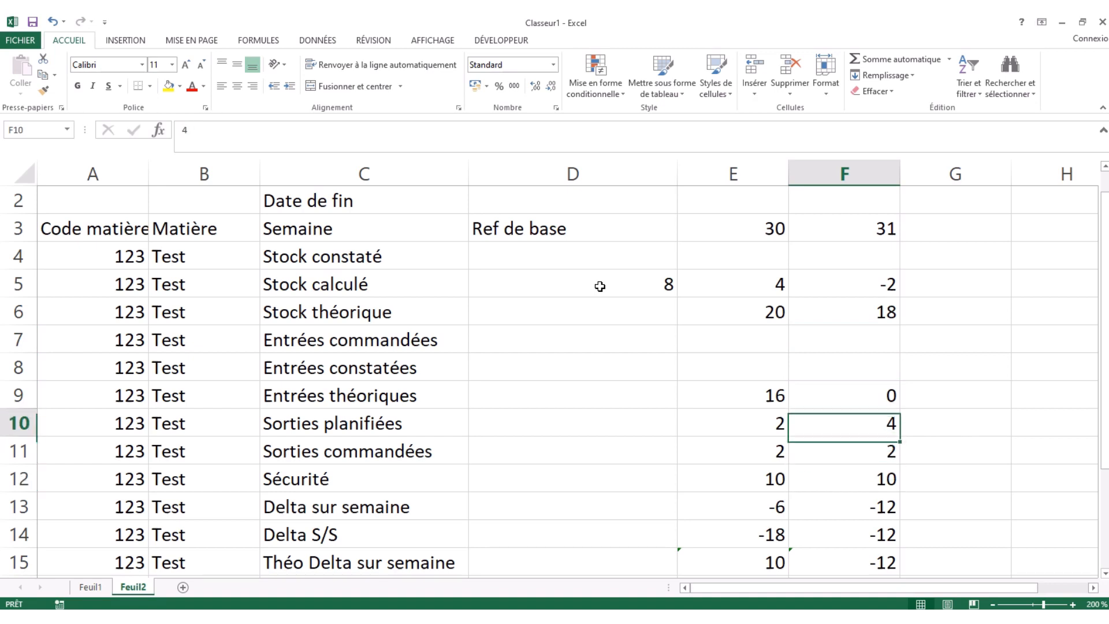
{"action": "key", "text": "Down"}
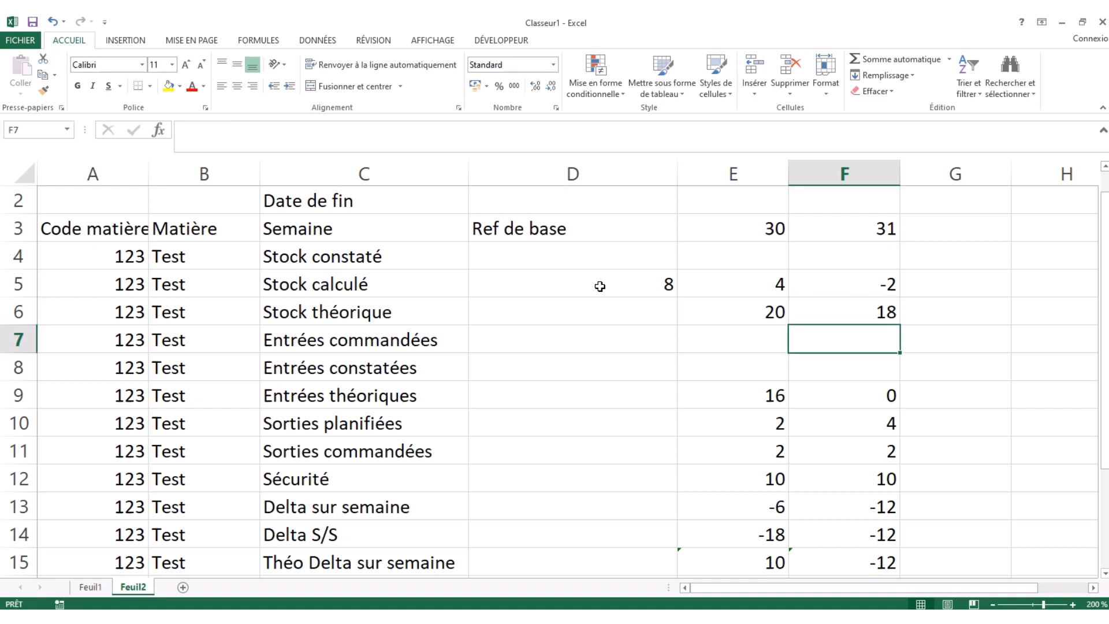
Set the week 30 Entrées théoriques in E9 to 6.
{"action": "key", "text": "Up"}
{"action": "key", "text": "Left"}
{"action": "key", "text": "Down"}
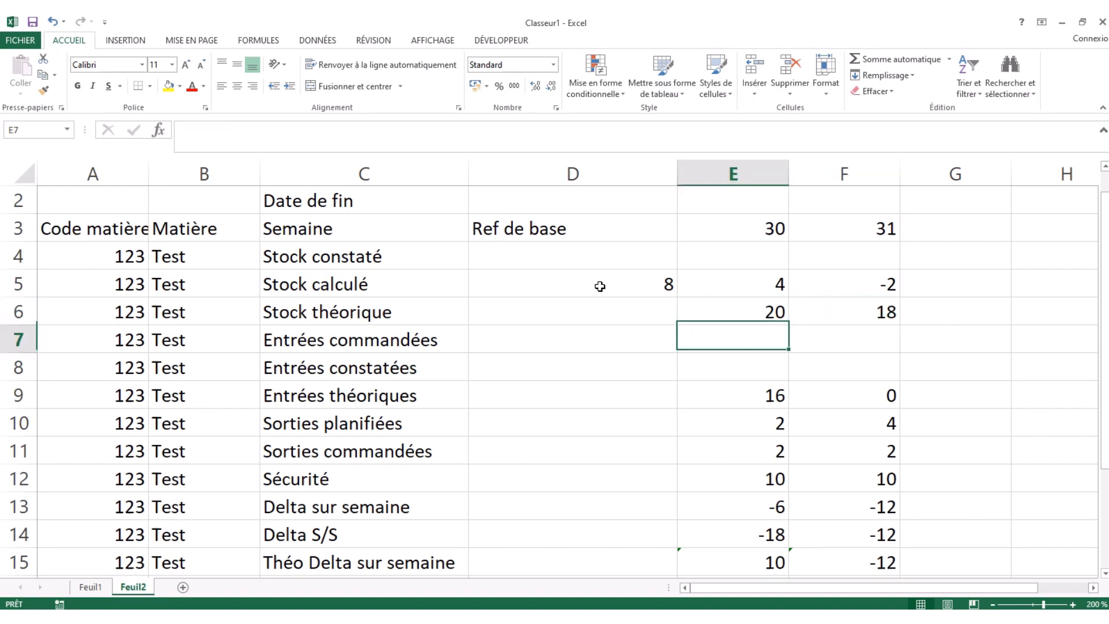
{"action": "key", "text": "Down"}
{"action": "key", "text": "Down"}
{"action": "type", "text": "6"}
{"action": "key", "text": "Up"}
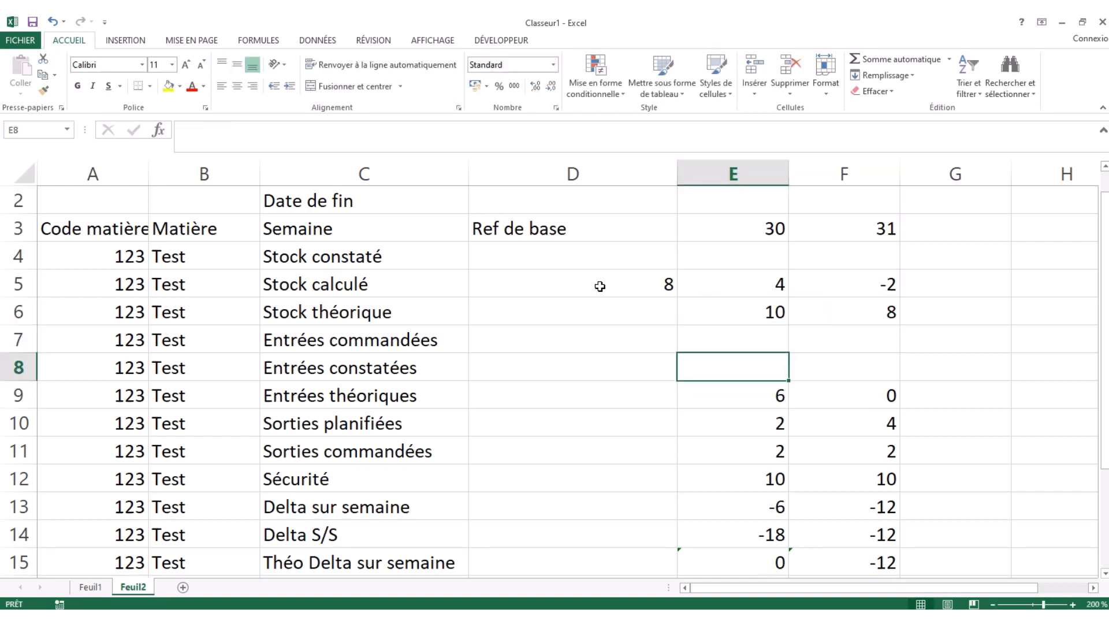
Check the week 30 Delta sur semaine formula in E13 against the Stock théorique formula in E6.
{"action": "key", "text": "Down"}
{"action": "key", "text": "Down"}
{"action": "key", "text": "Down"}
{"action": "key", "text": "Down"}
{"action": "key", "text": "Down"}
{"action": "key", "text": "Down"}
{"action": "key", "text": "Up"}
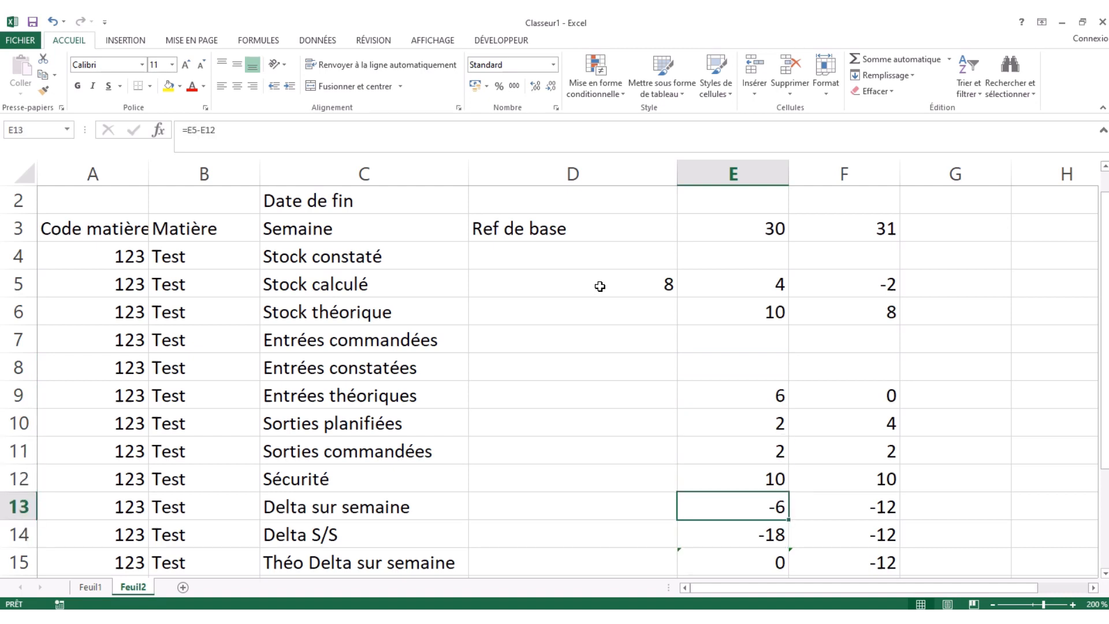
{"action": "key", "text": "Up"}
{"action": "key", "text": "Up"}
{"action": "key", "text": "Up"}
{"action": "key", "text": "Up"}
{"action": "key", "text": "Up"}
{"action": "key", "text": "Up"}
{"action": "key", "text": "Up"}
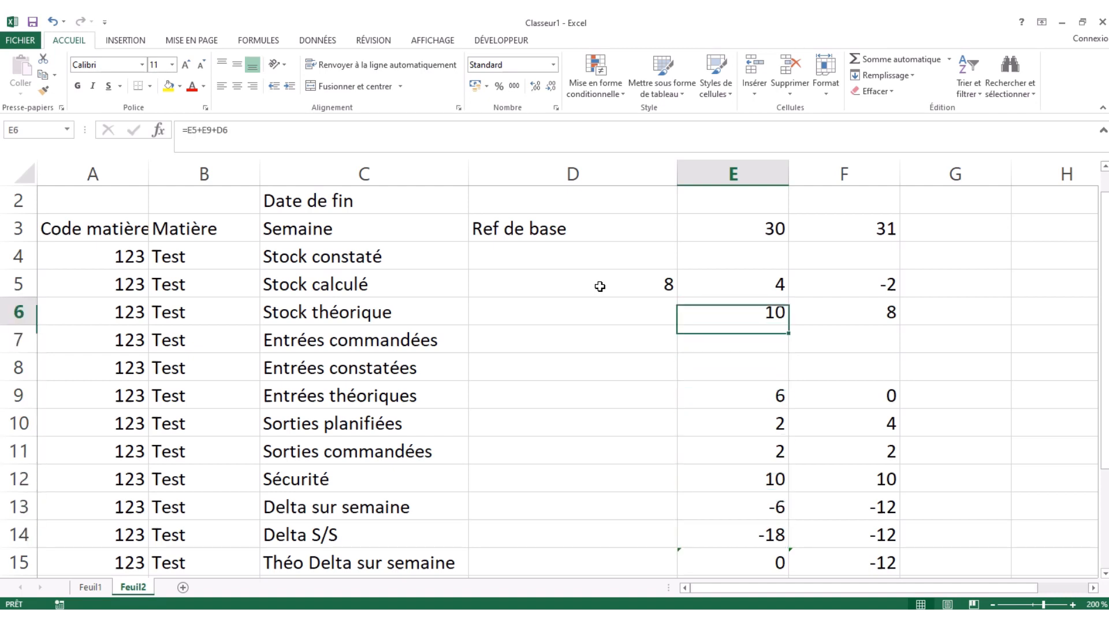
{"action": "key", "text": "Up"}
Compare the week 31 Delta sur semaine formula in F13 with the Stock calculé formula in F5.
{"action": "key", "text": "Right"}
{"action": "key", "text": "Down"}
{"action": "key", "text": "Down"}
{"action": "key", "text": "Down"}
{"action": "key", "text": "Down"}
{"action": "key", "text": "Down"}
{"action": "key", "text": "Down"}
{"action": "key", "text": "Down"}
{"action": "key", "text": "Down"}
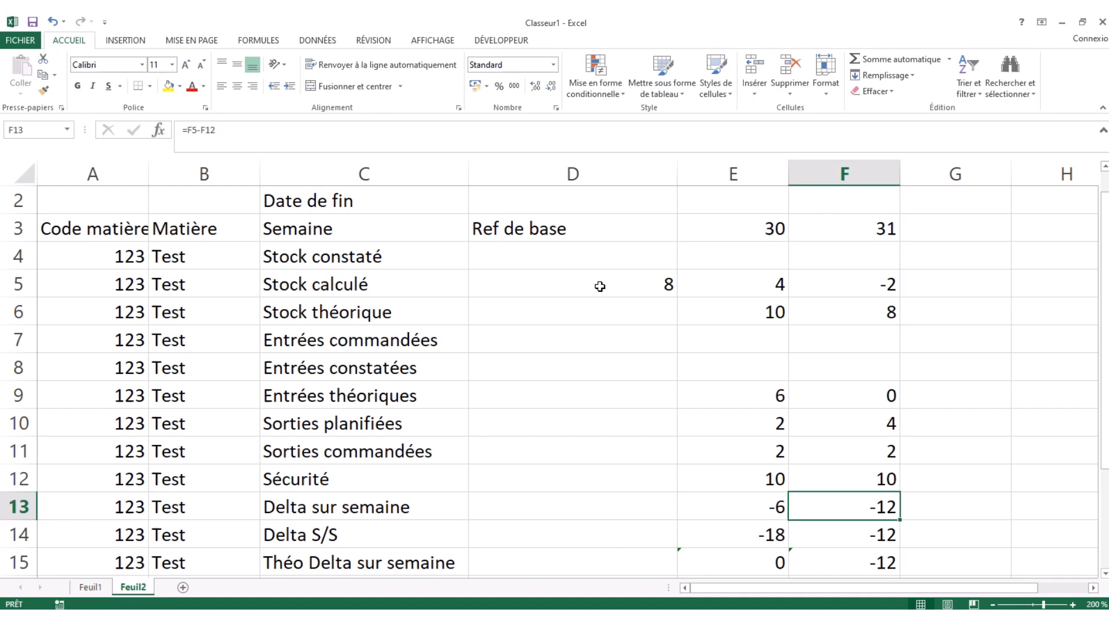
{"action": "key", "text": "Up"}
{"action": "key", "text": "Up"}
{"action": "key", "text": "Up"}
{"action": "key", "text": "Up"}
{"action": "key", "text": "Up"}
{"action": "key", "text": "Up"}
{"action": "key", "text": "Up"}
{"action": "key", "text": "Up"}
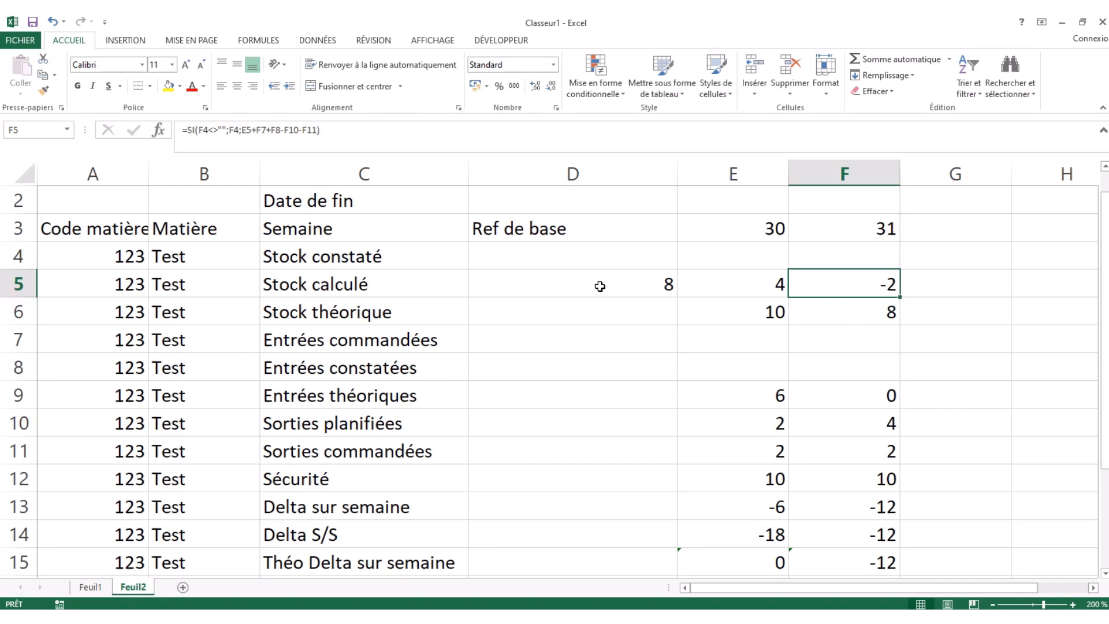
Examine the week 31 Entrées théoriques in F9 and the delta formulas in F14, F15 and F16.
{"action": "key", "text": "Down"}
{"action": "key", "text": "Down"}
{"action": "key", "text": "Down"}
{"action": "key", "text": "Down"}
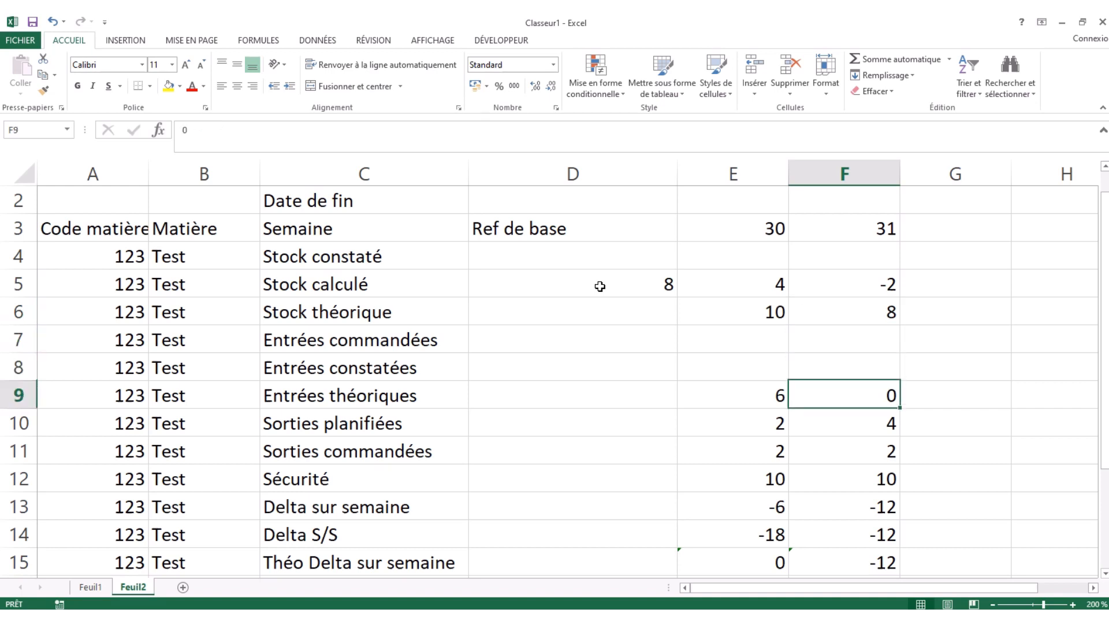
{"action": "key", "text": "Down"}
{"action": "key", "text": "Down"}
{"action": "key", "text": "Down"}
{"action": "key", "text": "Down"}
{"action": "key", "text": "Down"}
{"action": "key", "text": "Down"}
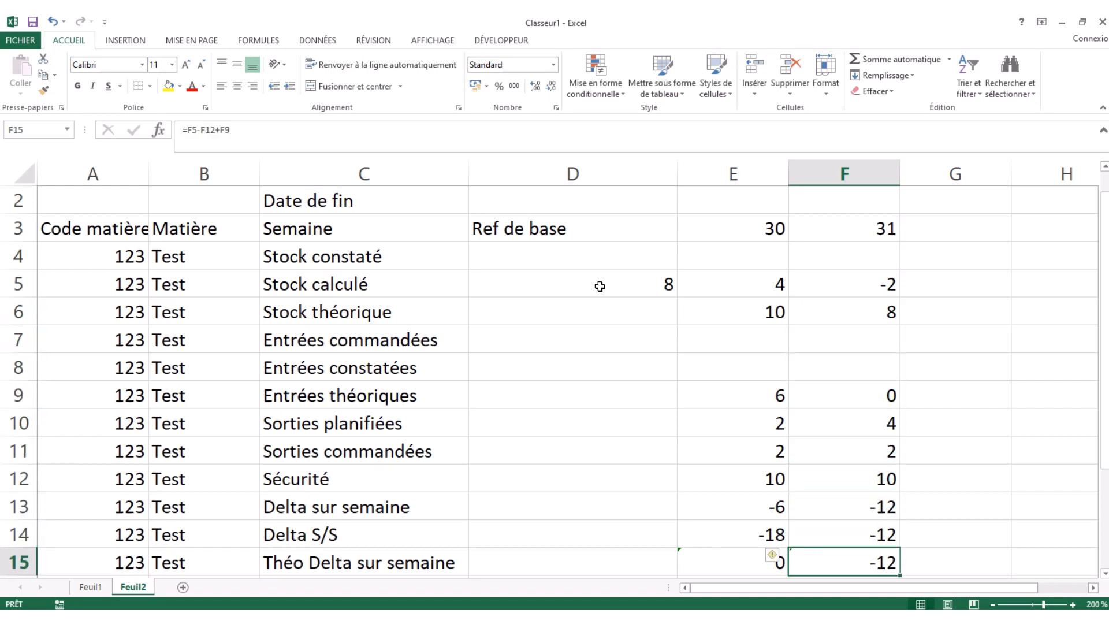
{"action": "key", "text": "Down"}
{"action": "key", "text": "Down"}
{"action": "key", "text": "Up"}
{"action": "key", "text": "Up"}
{"action": "key", "text": "Up"}
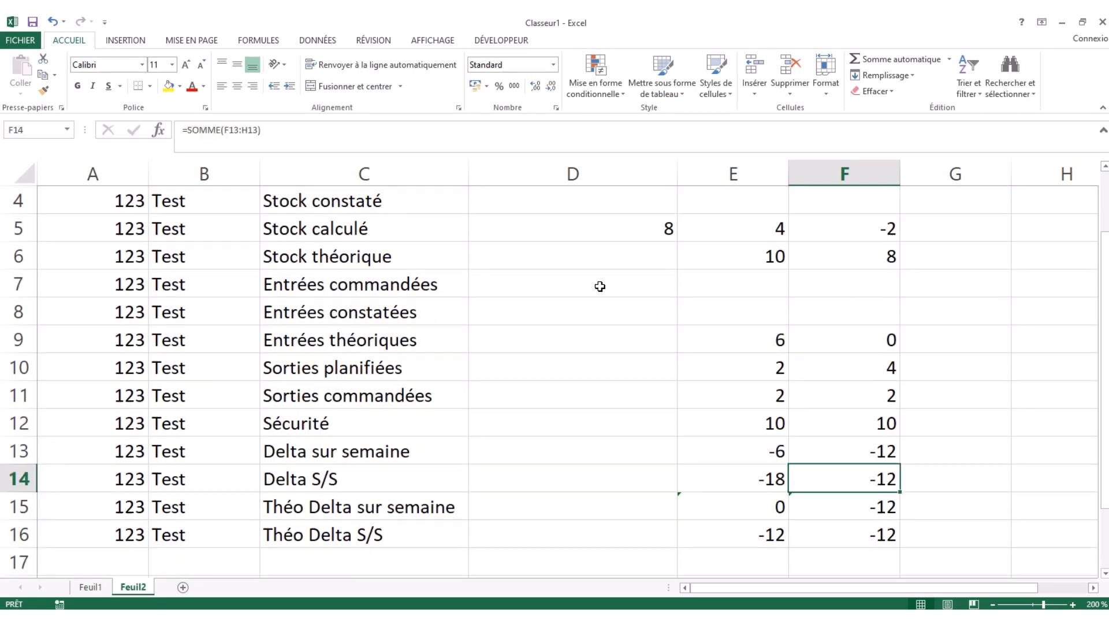
Change the week 31 Théo Delta sur semaine formula in F15 to reference Stock théorique F6 instead of Stock calculé F5.
{"action": "key", "text": "Down"}
{"action": "left_click", "coordinate": [640, 135]}
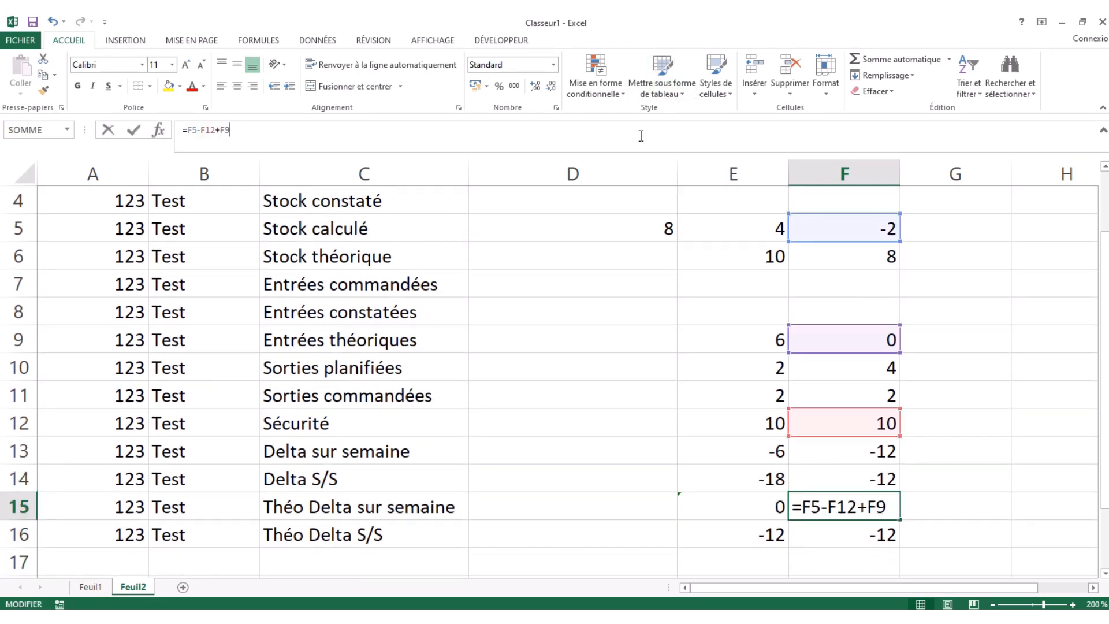
{"action": "scroll", "coordinate": [662, 361], "scroll_direction": "up", "scroll_amount": 1}
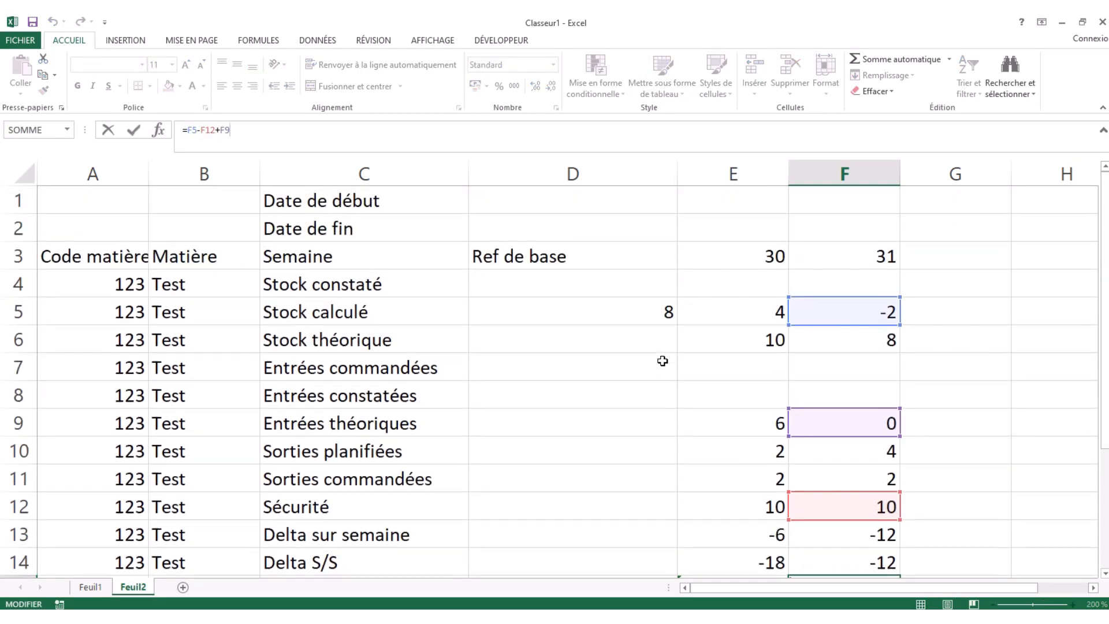
{"action": "scroll", "coordinate": [663, 360], "scroll_direction": "down", "scroll_amount": 1}
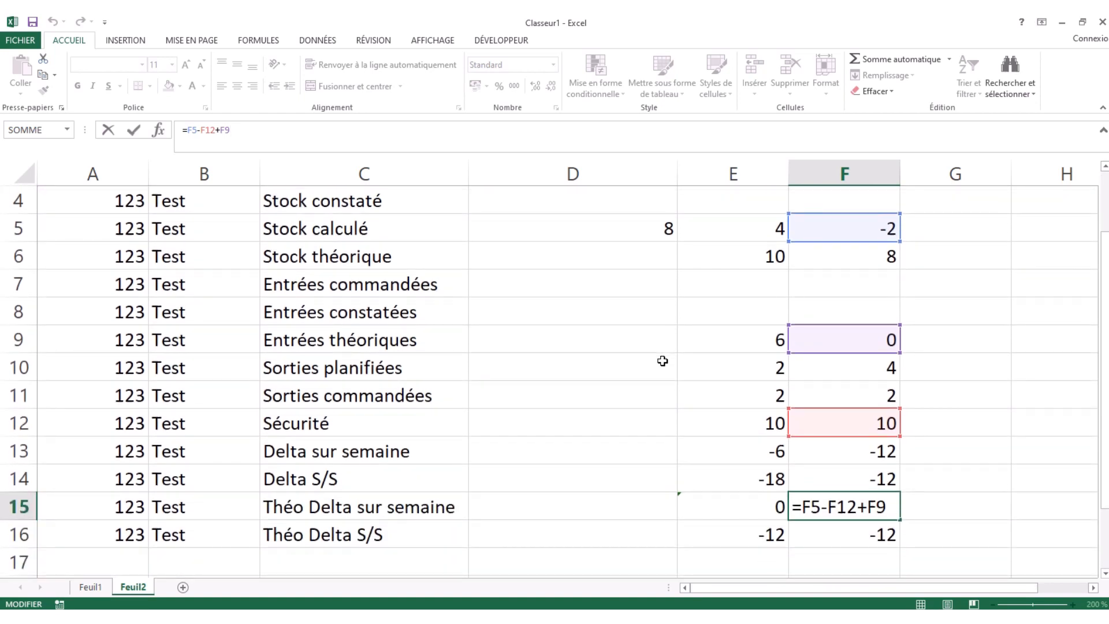
{"action": "scroll", "coordinate": [662, 360], "scroll_direction": "up", "scroll_amount": 1}
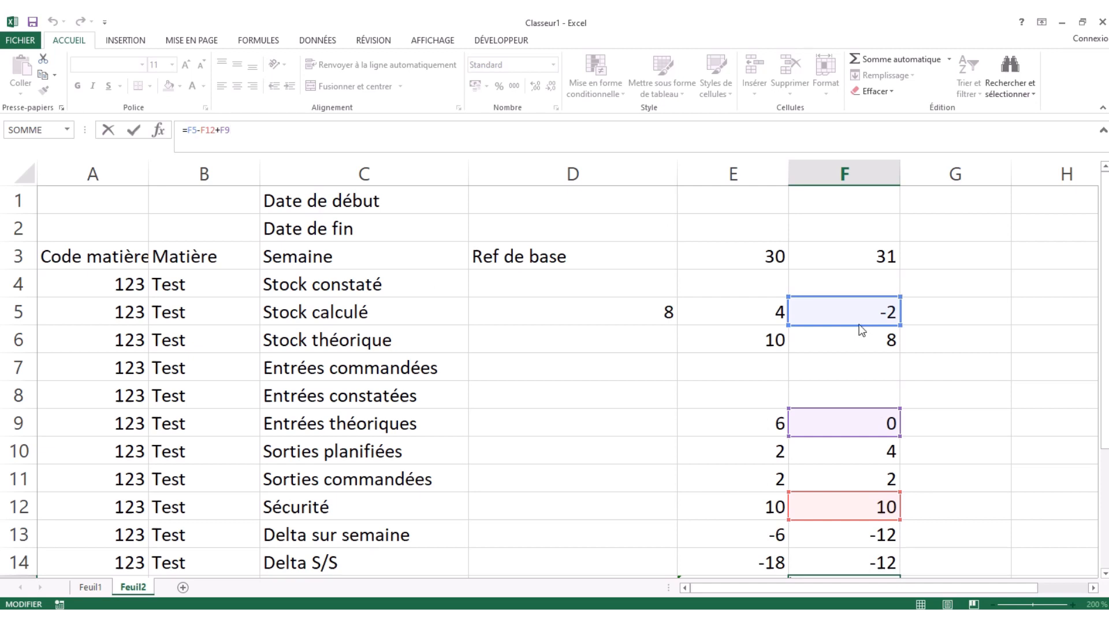
{"action": "left_click_drag", "start_coordinate": [858, 324], "coordinate": [858, 339]}
{"action": "key", "text": "Return"}
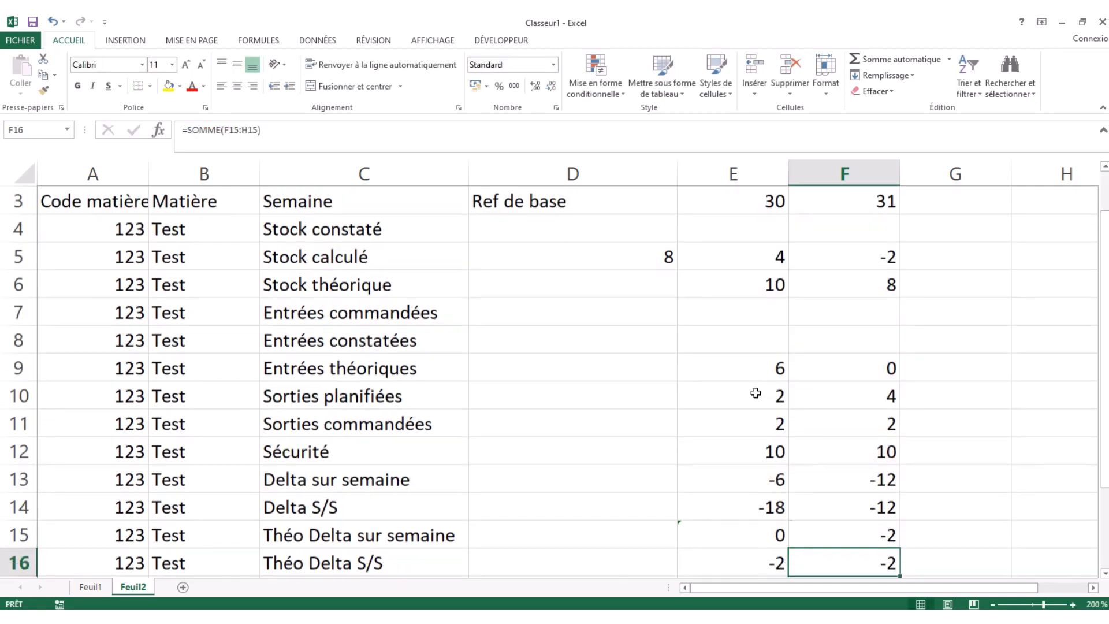
Change the week 30 Théo Delta sur semaine formula in E15 to =E6-E12+E9.
{"action": "key", "text": "Left"}
{"action": "key", "text": "Up"}
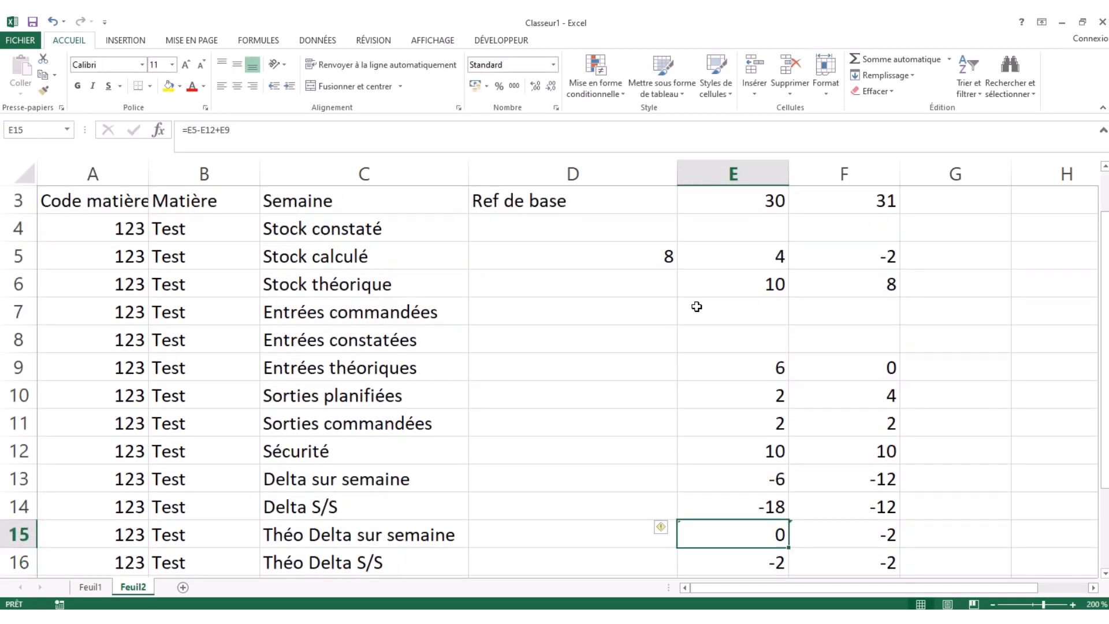
{"action": "left_click", "coordinate": [626, 141]}
{"action": "left_click_drag", "start_coordinate": [718, 263], "coordinate": [716, 282]}
{"action": "key", "text": "Return"}
{"action": "key", "text": "Up"}
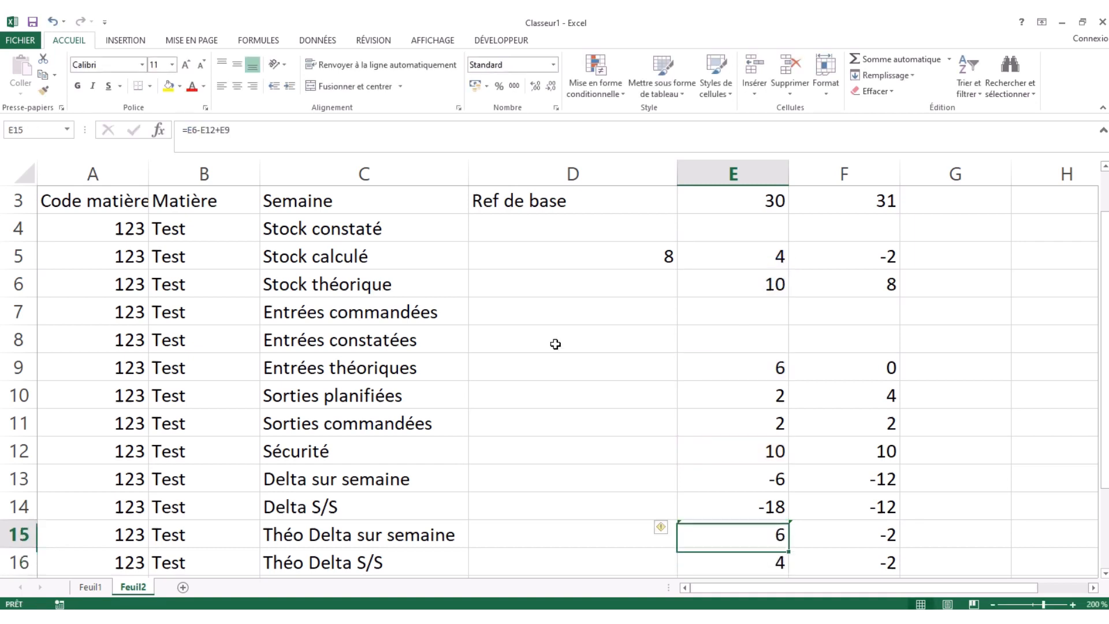
Compare the week 30 Théo Delta S/S formula in E16 with the Delta sur semaine and Delta S/S formulas in E13 and E14.
{"action": "key", "text": "Down"}
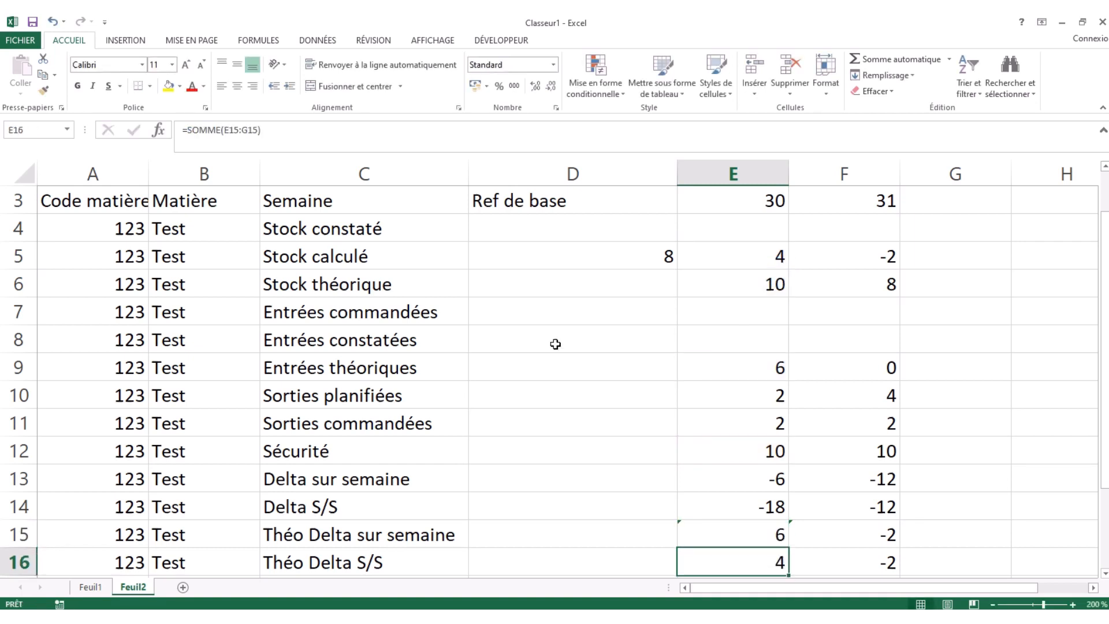
{"action": "key", "text": "Up"}
{"action": "key", "text": "Up"}
{"action": "key", "text": "Down"}
{"action": "key", "text": "Up"}
{"action": "key", "text": "Up"}
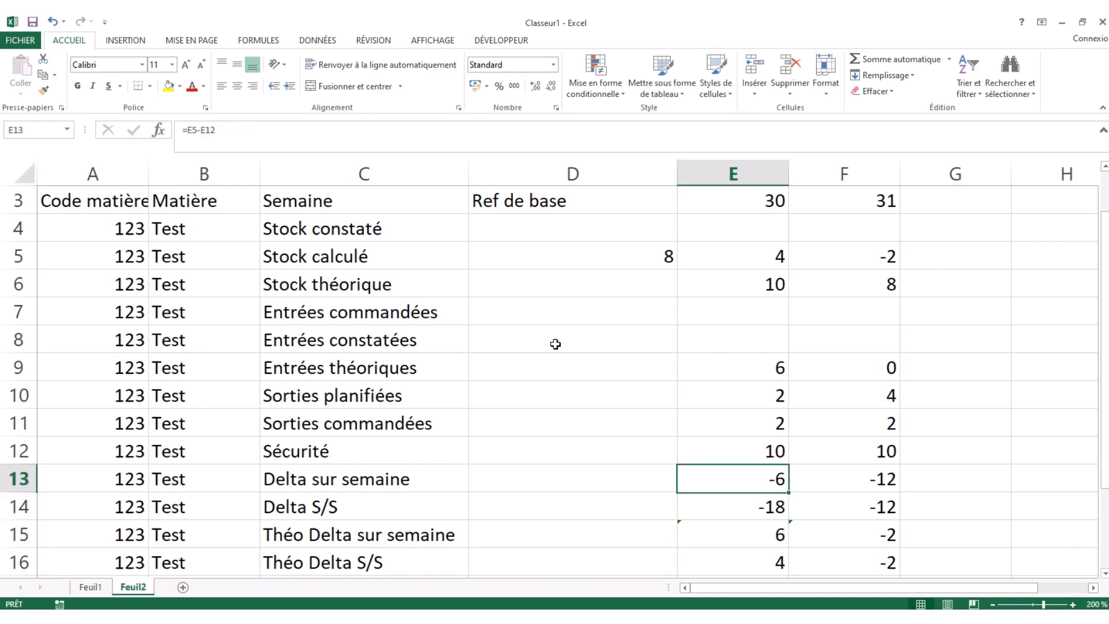
{"action": "key", "text": "Down"}
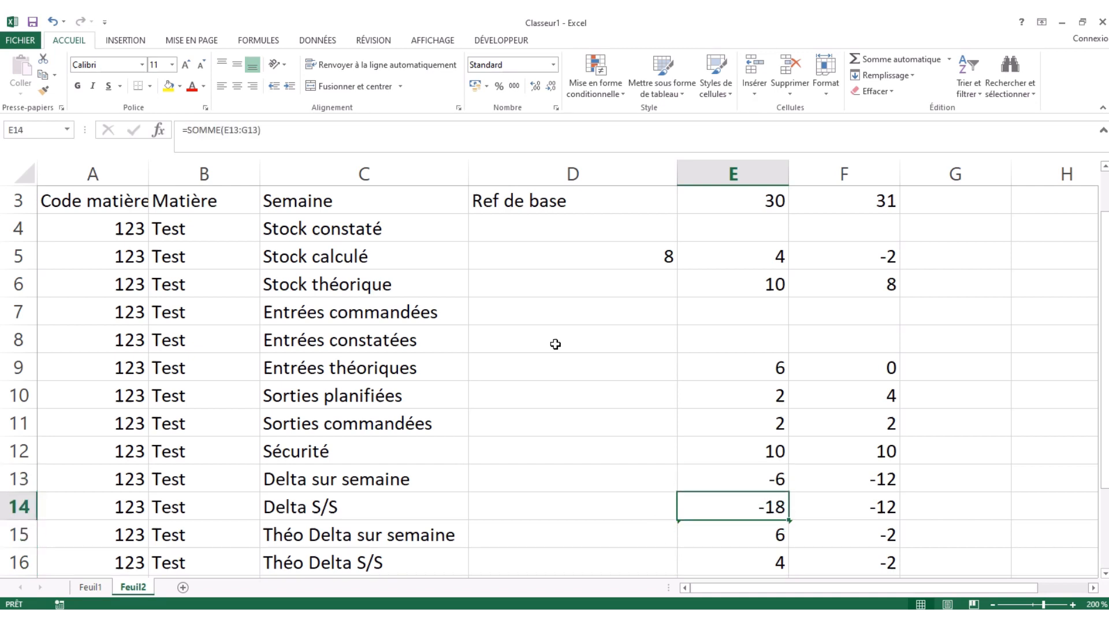
Set the week 30 Entrées théoriques in E9 to 0.
{"action": "left_click", "coordinate": [732, 293]}
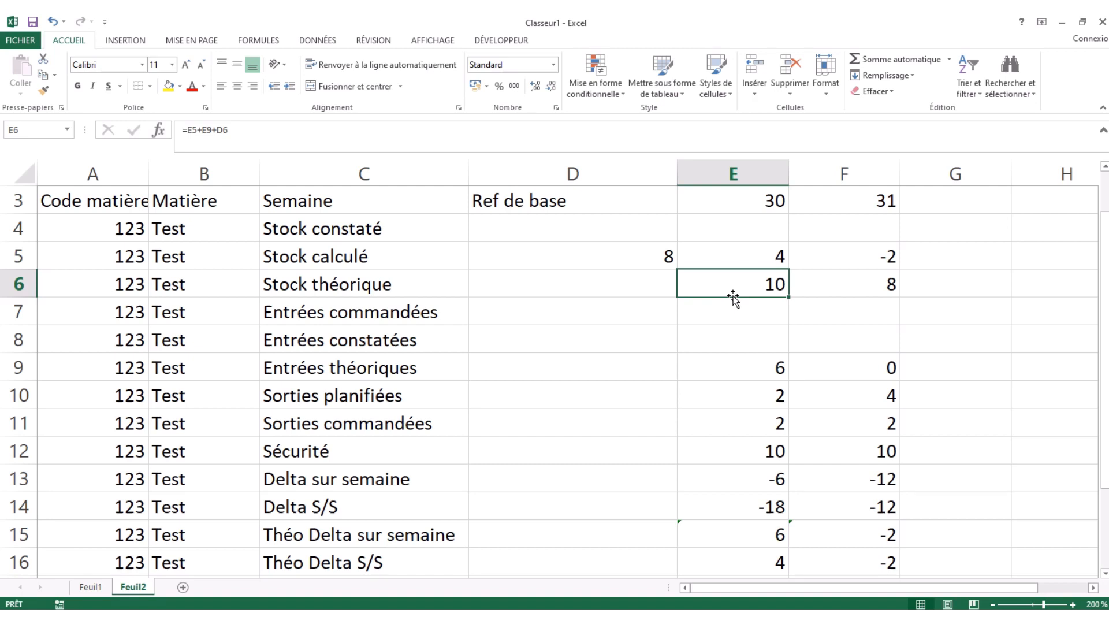
{"action": "key", "text": "Left"}
{"action": "key", "text": "Down"}
{"action": "key", "text": "Down"}
{"action": "key", "text": "Down"}
{"action": "key", "text": "Right"}
{"action": "type", "text": "0"}
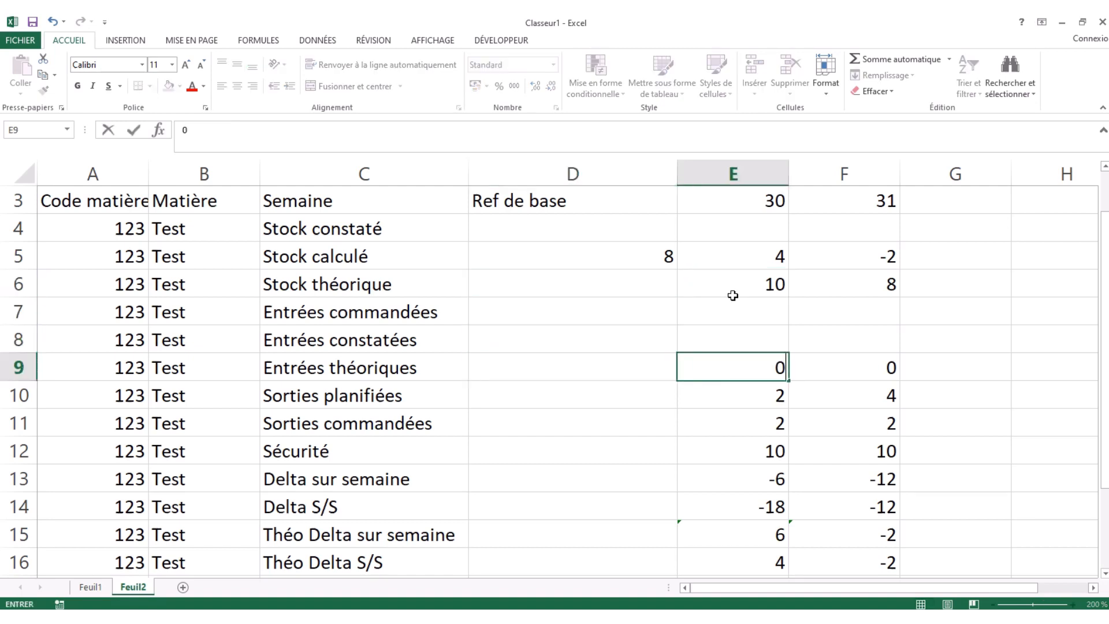
{"action": "key", "text": "Return"}
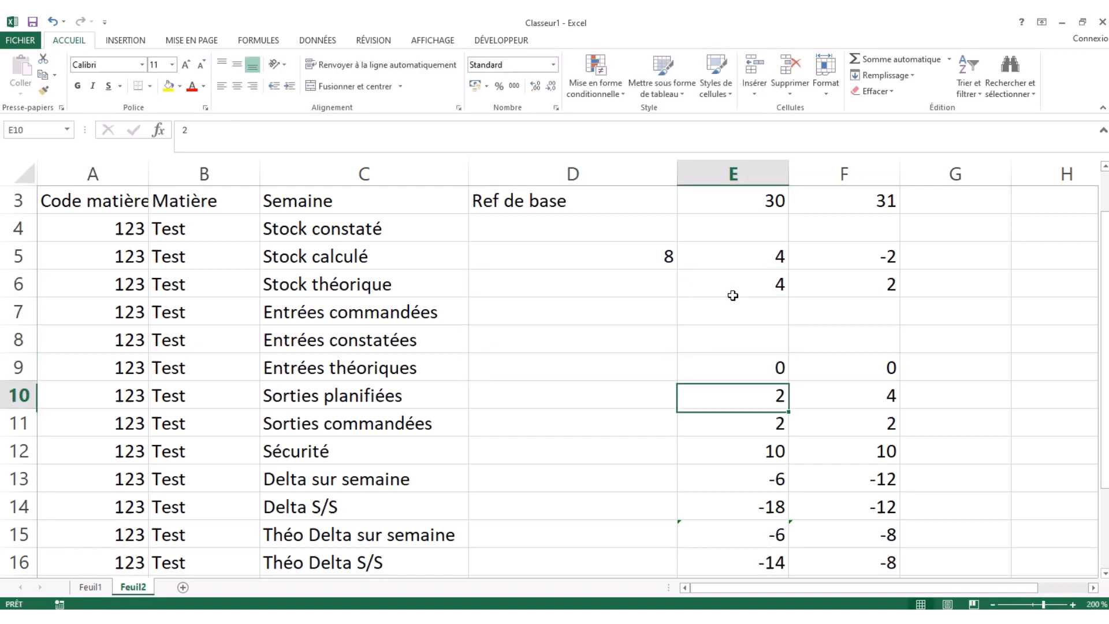
Examine the week 30 Stock calculé formula in E5 and the Stock constaté cells in row 4.
{"action": "key", "text": "Up"}
{"action": "key", "text": "Up"}
{"action": "key", "text": "Up"}
{"action": "key", "text": "Up"}
{"action": "key", "text": "Up"}
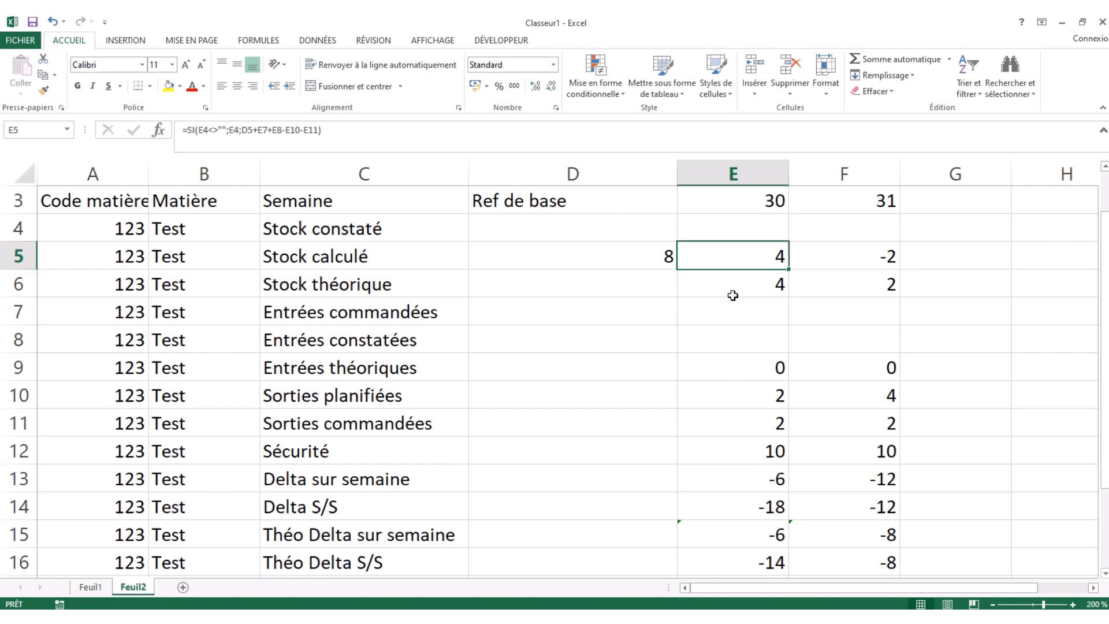
{"action": "key", "text": "Up"}
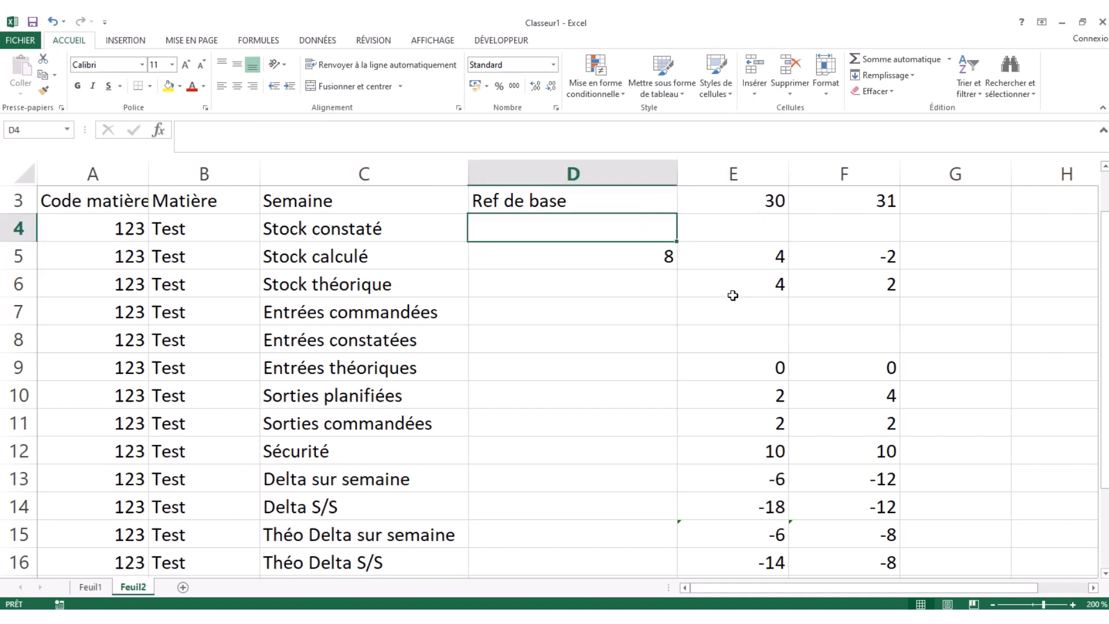
{"action": "key", "text": "Right"}
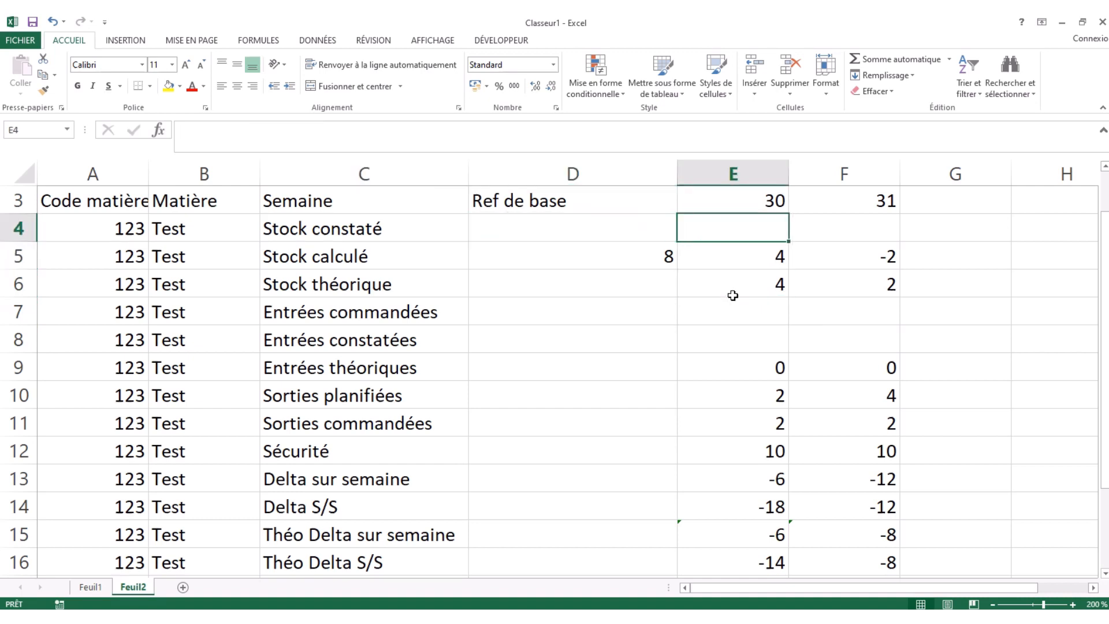
{"action": "key", "text": "Down"}
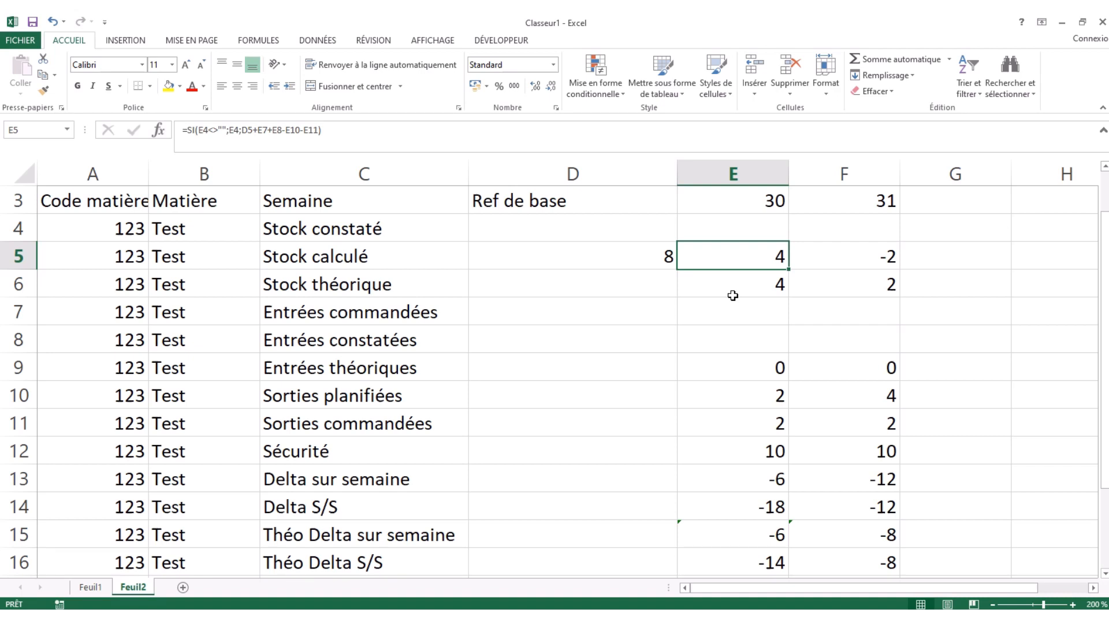
Review the week 30 column from Stock théorique in E6 down to Sorties commandées in E11.
{"action": "key", "text": "Down"}
{"action": "key", "text": "Down"}
{"action": "key", "text": "Down"}
{"action": "key", "text": "Down"}
{"action": "key", "text": "Down"}
{"action": "key", "text": "Down"}
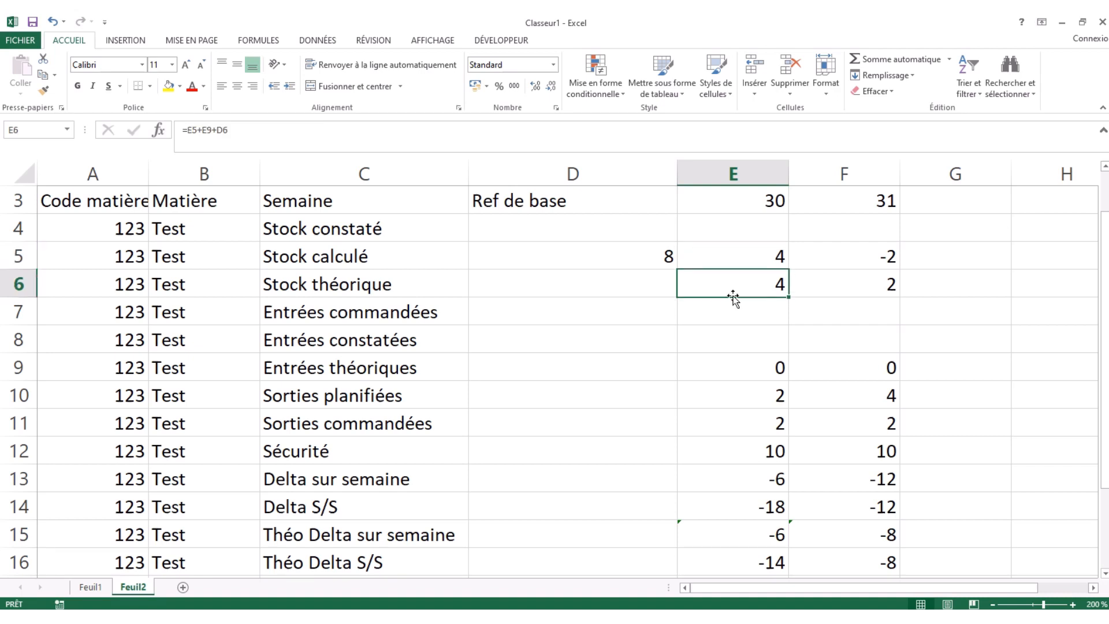
{"action": "key", "text": "Up"}
{"action": "key", "text": "Up"}
{"action": "key", "text": "Up"}
{"action": "key", "text": "Up"}
{"action": "key", "text": "Up"}
{"action": "key", "text": "Up"}
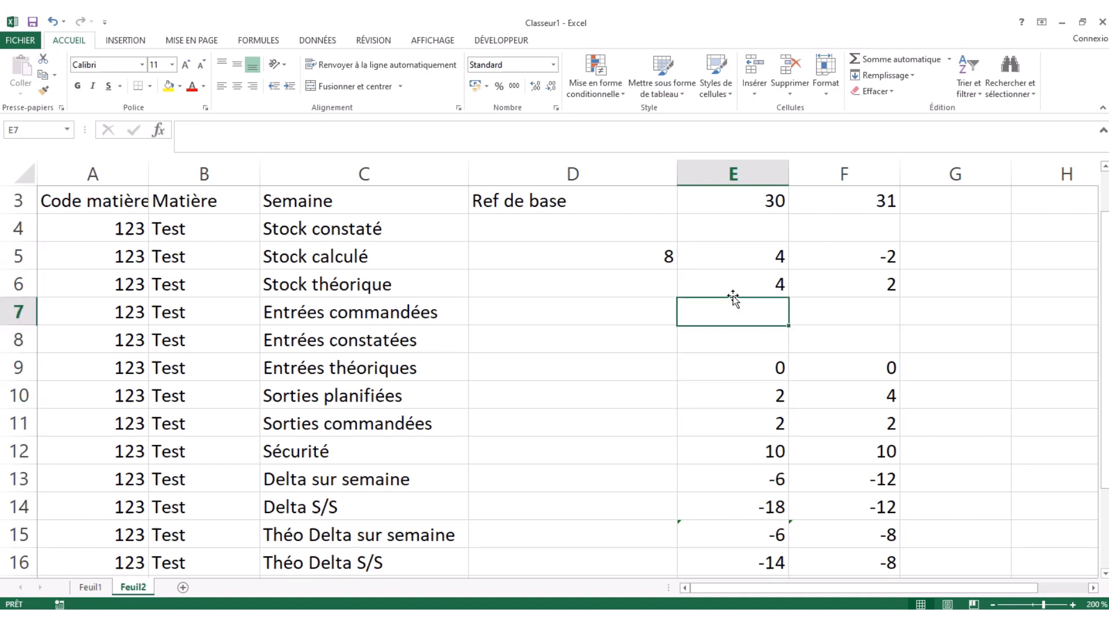
{"action": "key", "text": "Down"}
{"action": "key", "text": "Down"}
{"action": "key", "text": "Down"}
{"action": "key", "text": "Down"}
{"action": "key", "text": "Down"}
{"action": "key", "text": "Down"}
{"action": "key", "text": "Down"}
{"action": "key", "text": "Down"}
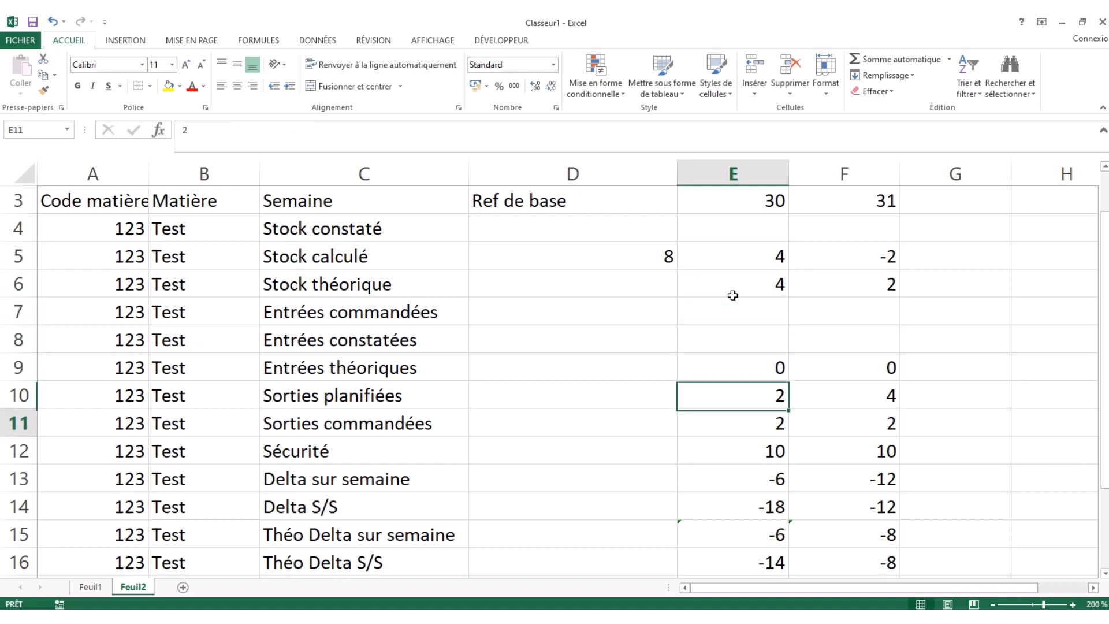
Set the week 30 Entrées théoriques in E9 to 6.
{"action": "key", "text": "Up"}
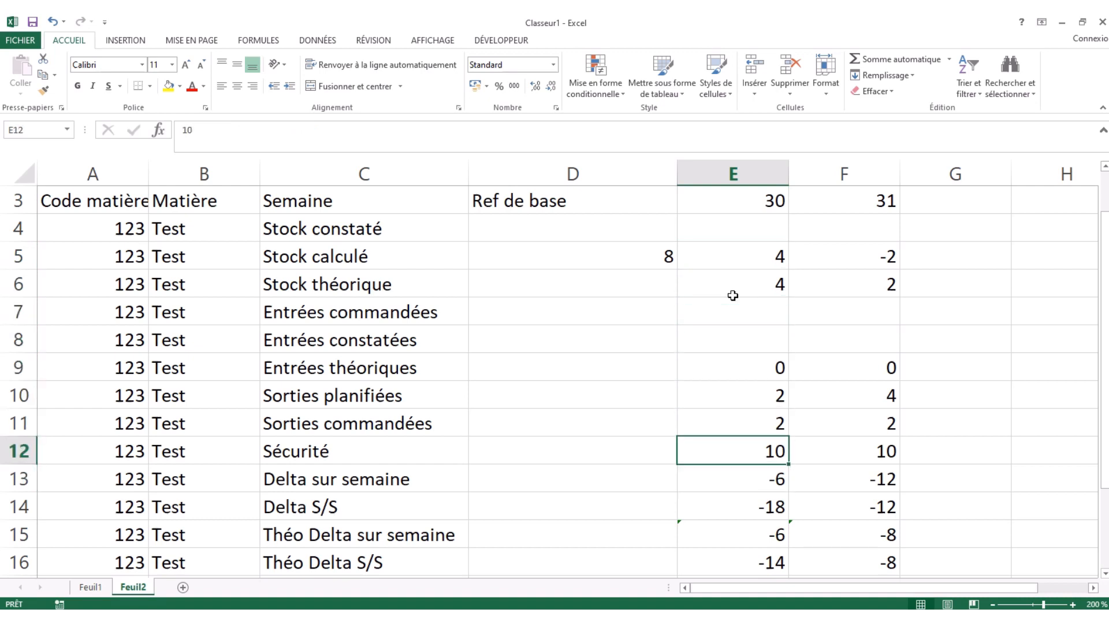
{"action": "key", "text": "Down"}
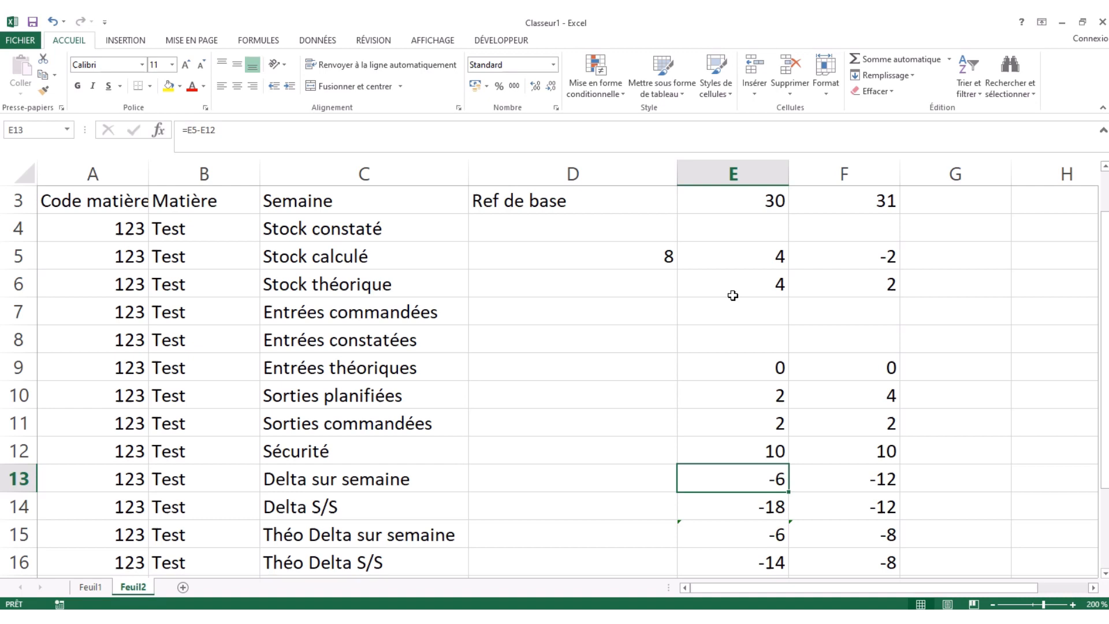
{"action": "key", "text": "Up"}
{"action": "key", "text": "Up"}
{"action": "key", "text": "Up"}
{"action": "key", "text": "Up"}
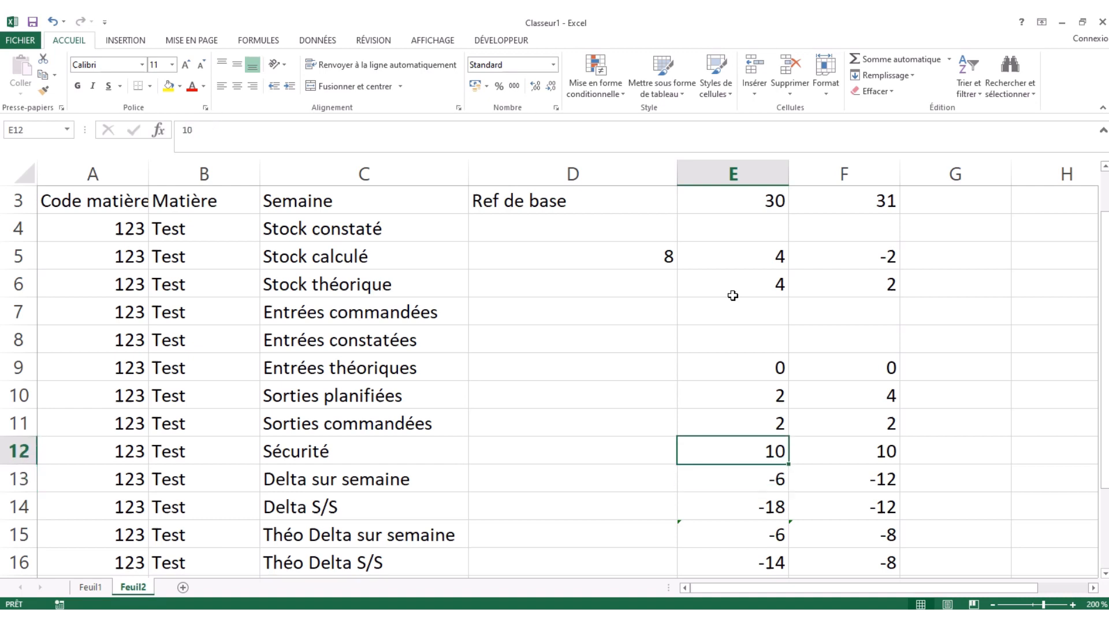
{"action": "type", "text": "6"}
{"action": "key", "text": "Return"}
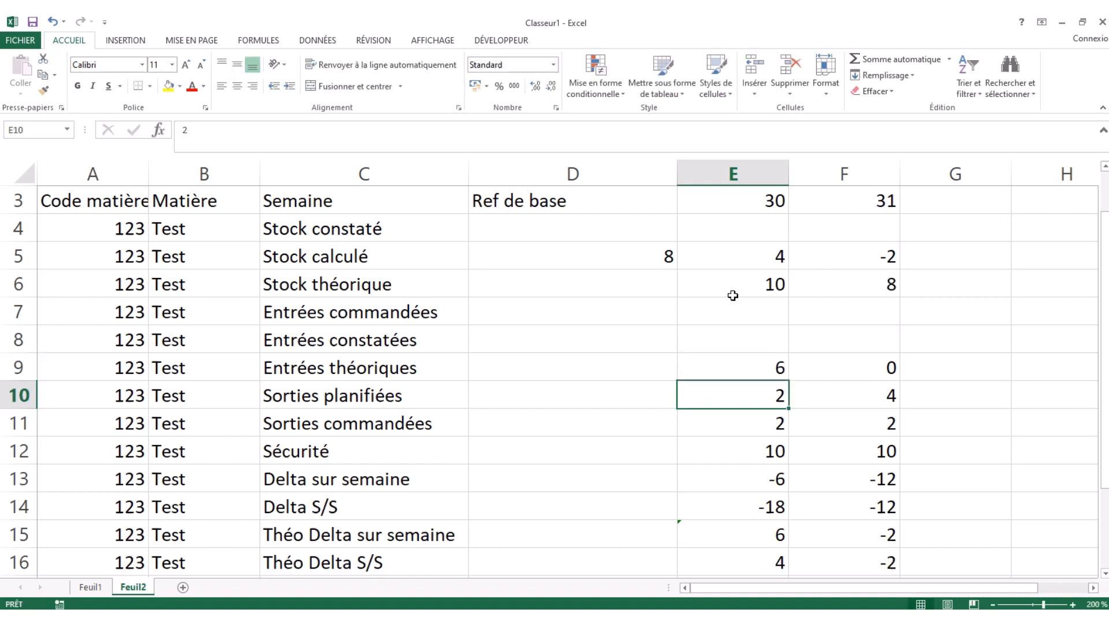
Examine the week 30 Théo Delta sur semaine formula in E15 and the cells it references.
{"action": "key", "text": "Up"}
{"action": "key", "text": "Up"}
{"action": "key", "text": "Up"}
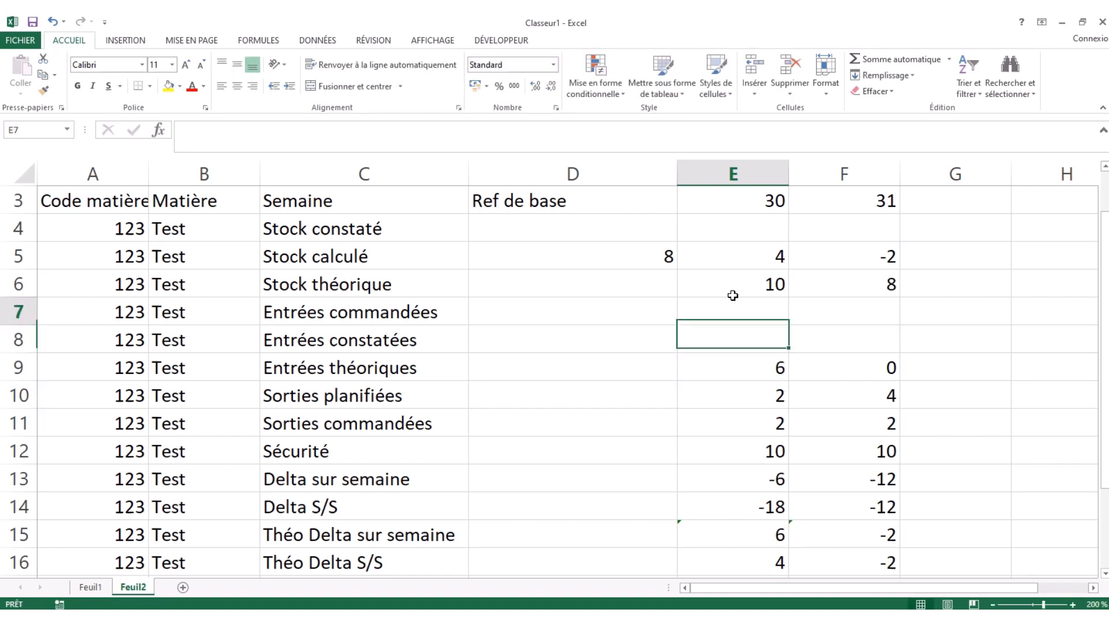
{"action": "key", "text": "Up"}
{"action": "key", "text": "Down"}
{"action": "key", "text": "Down"}
{"action": "key", "text": "Down"}
{"action": "key", "text": "Down"}
{"action": "key", "text": "Down"}
{"action": "key", "text": "Down"}
{"action": "key", "text": "Down"}
{"action": "key", "text": "Down"}
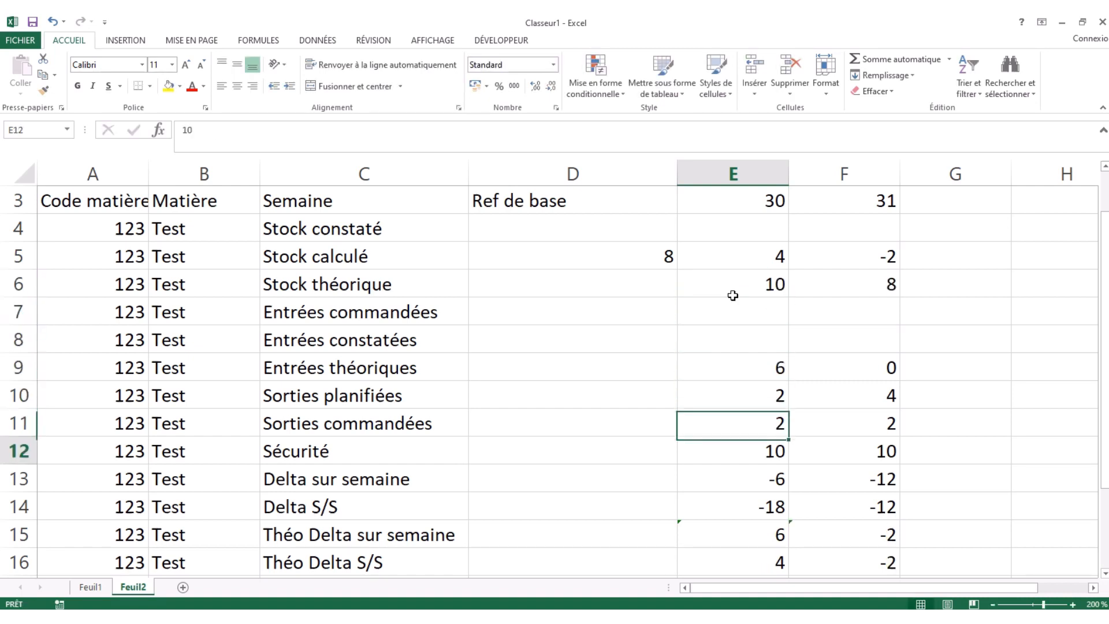
{"action": "key", "text": "Down"}
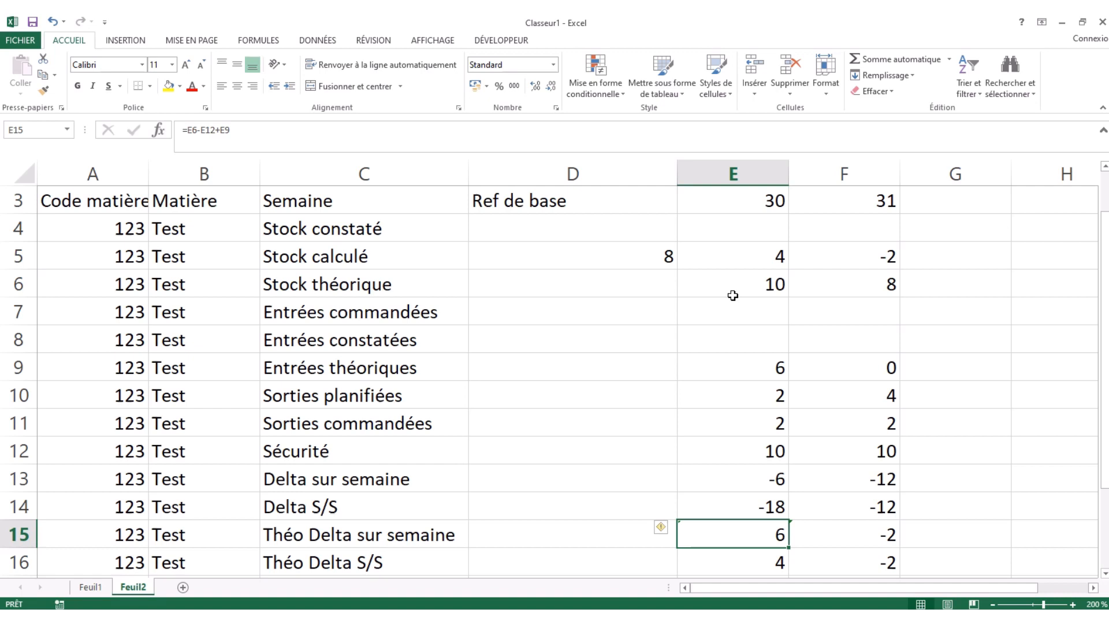
{"action": "left_click", "coordinate": [663, 138]}
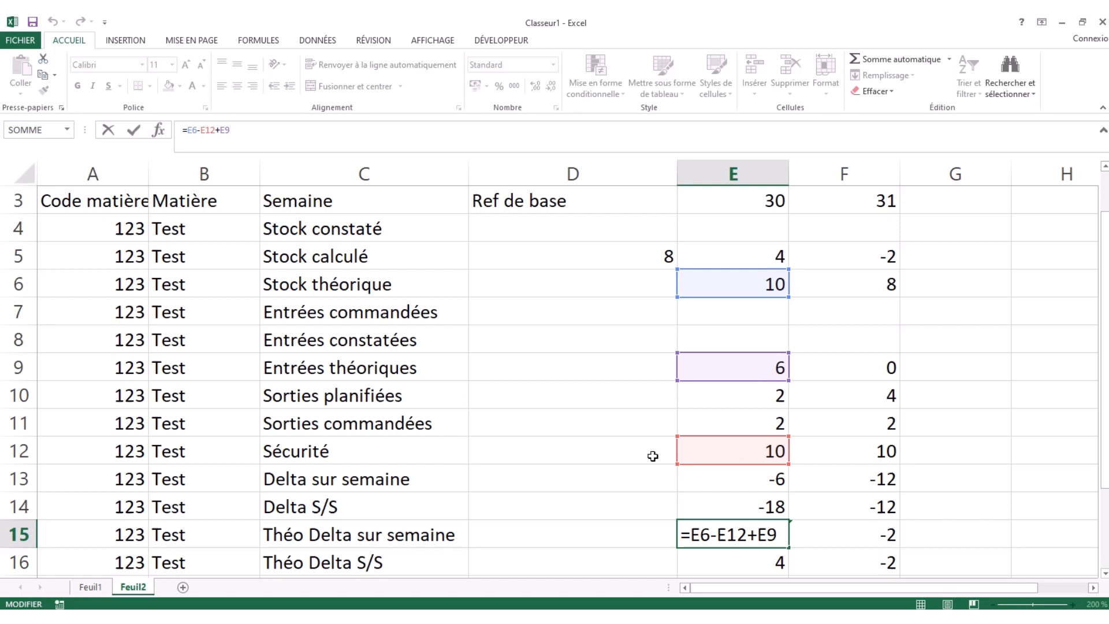
{"action": "left_click", "coordinate": [727, 441]}
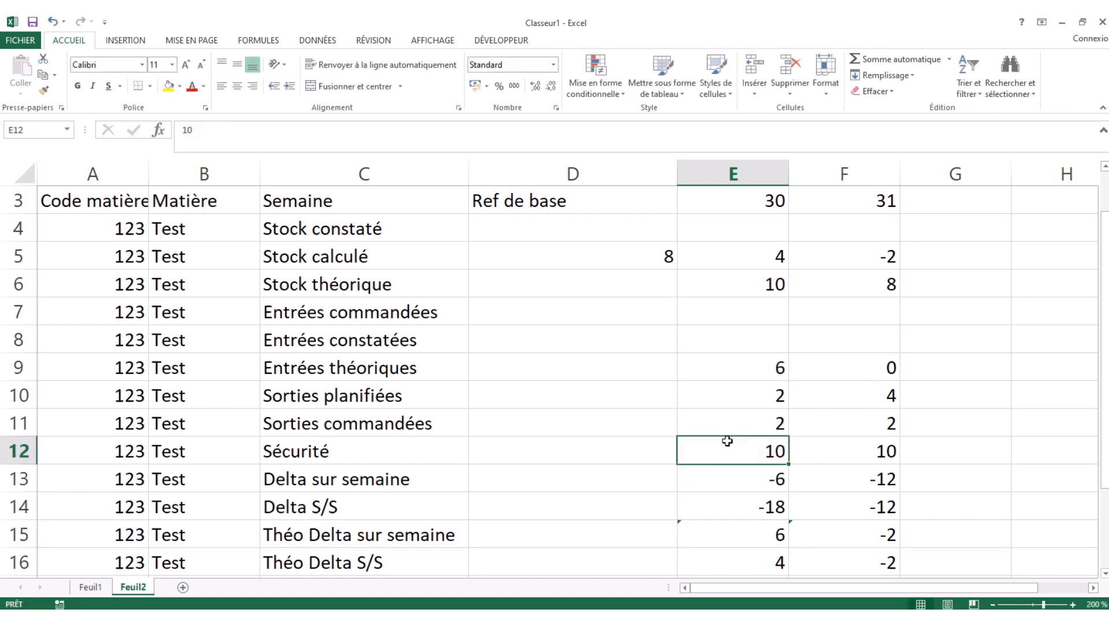
Replace the week 30 Théo Delta sur semaine formula in E15 with =E12-E6, subtracting Stock théorique from Sécurité.
{"action": "left_click", "coordinate": [723, 526]}
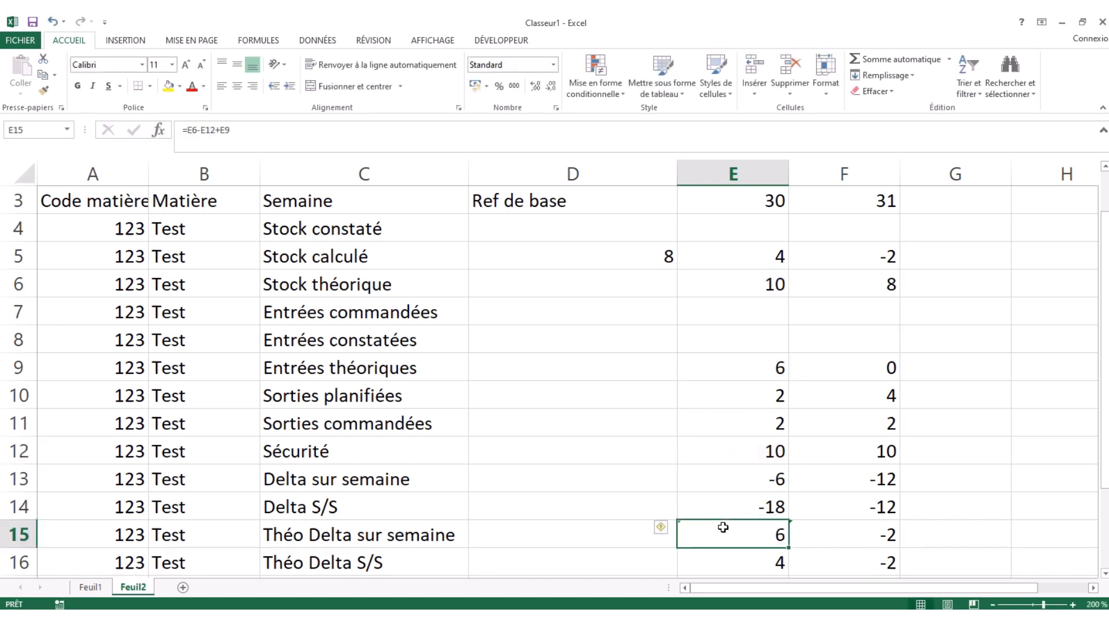
{"action": "type", "text": "="}
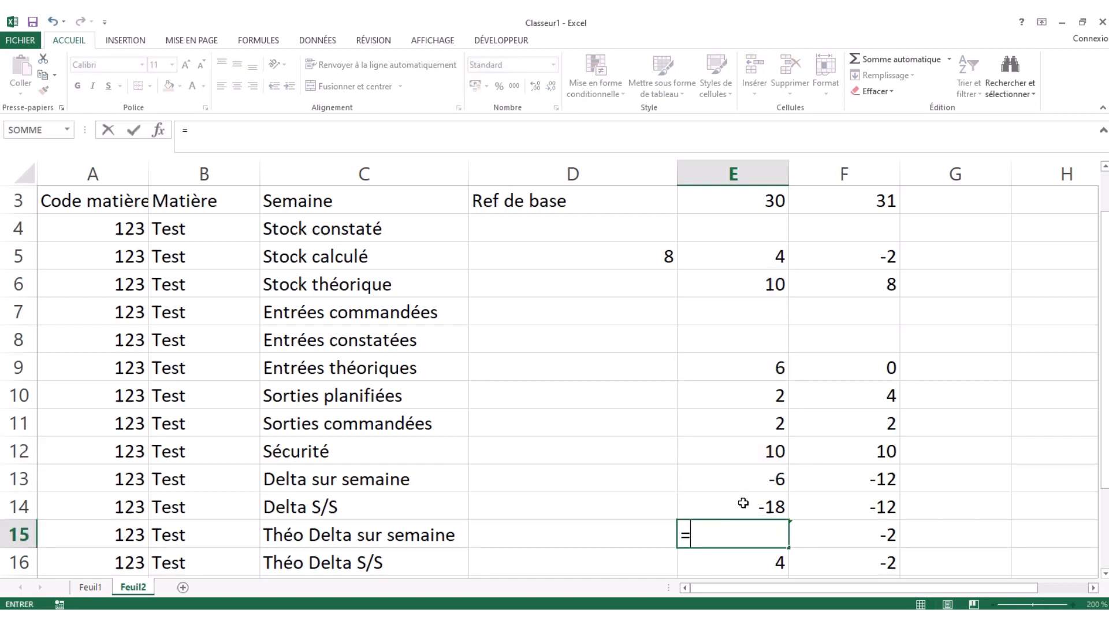
{"action": "left_click", "coordinate": [710, 448]}
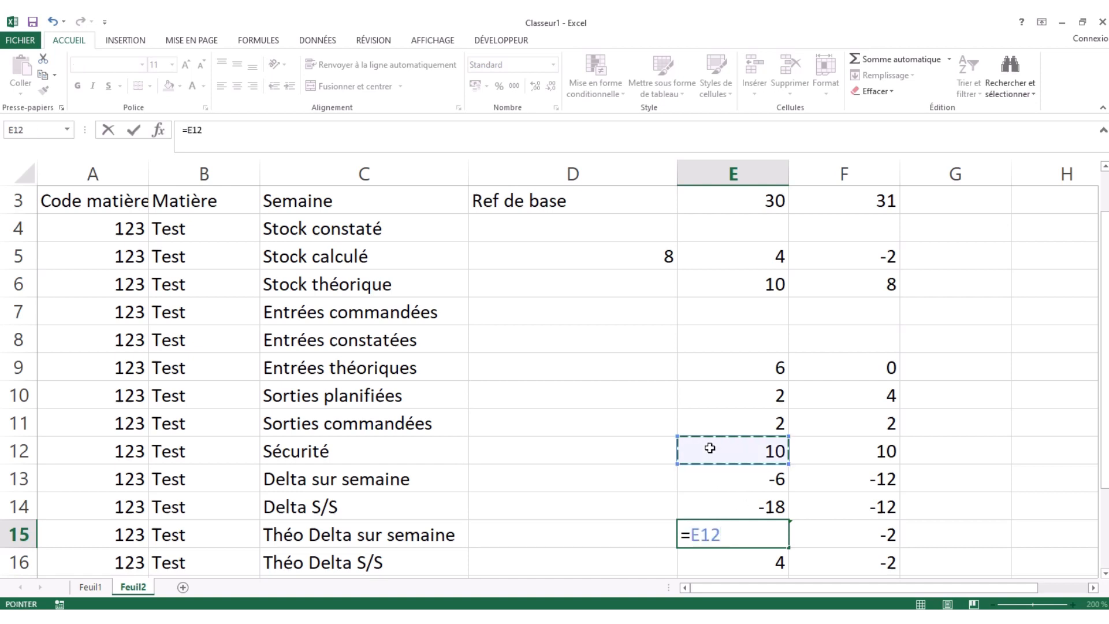
{"action": "type", "text": "-"}
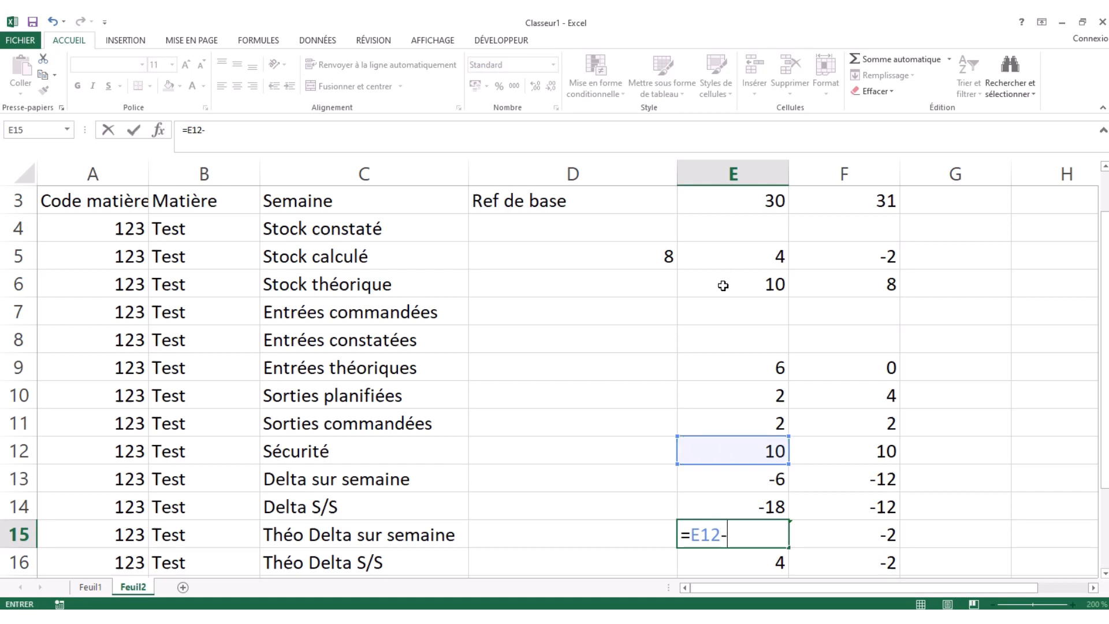
{"action": "left_click", "coordinate": [722, 285]}
{"action": "key", "text": "Return"}
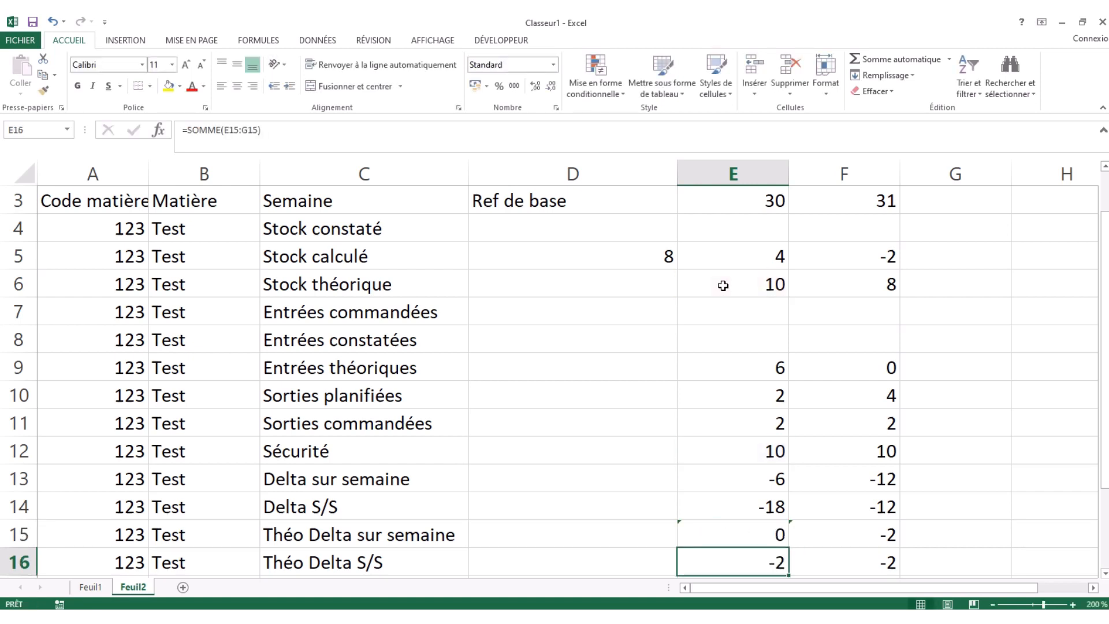
Compare the week 30 Delta sur semaine formula in E13 with the Théo Delta sur semaine formula in E15.
{"action": "key", "text": "Up"}
{"action": "key", "text": "Up"}
{"action": "key", "text": "Up"}
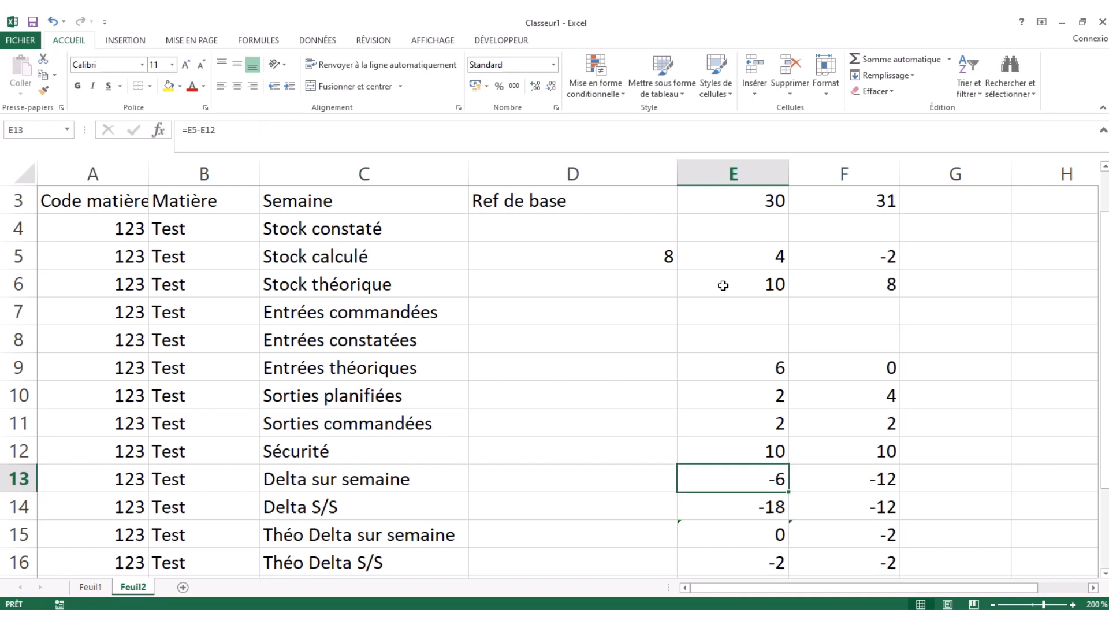
{"action": "key", "text": "Down"}
{"action": "key", "text": "Down"}
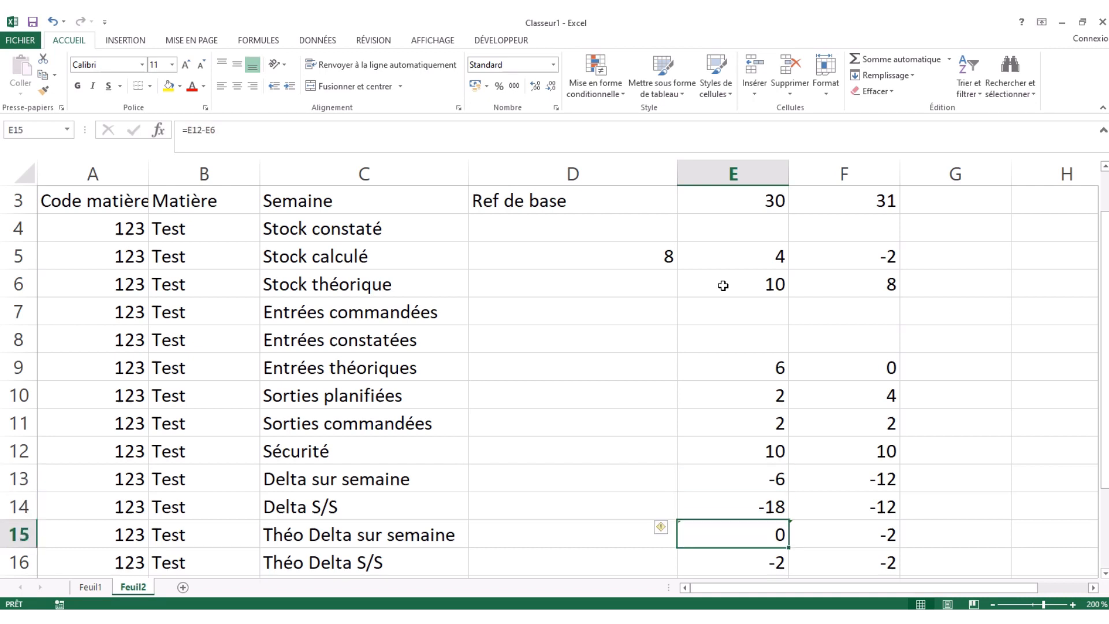
{"action": "key", "text": "Up"}
{"action": "key", "text": "Up"}
{"action": "key", "text": "Up"}
{"action": "key", "text": "Down"}
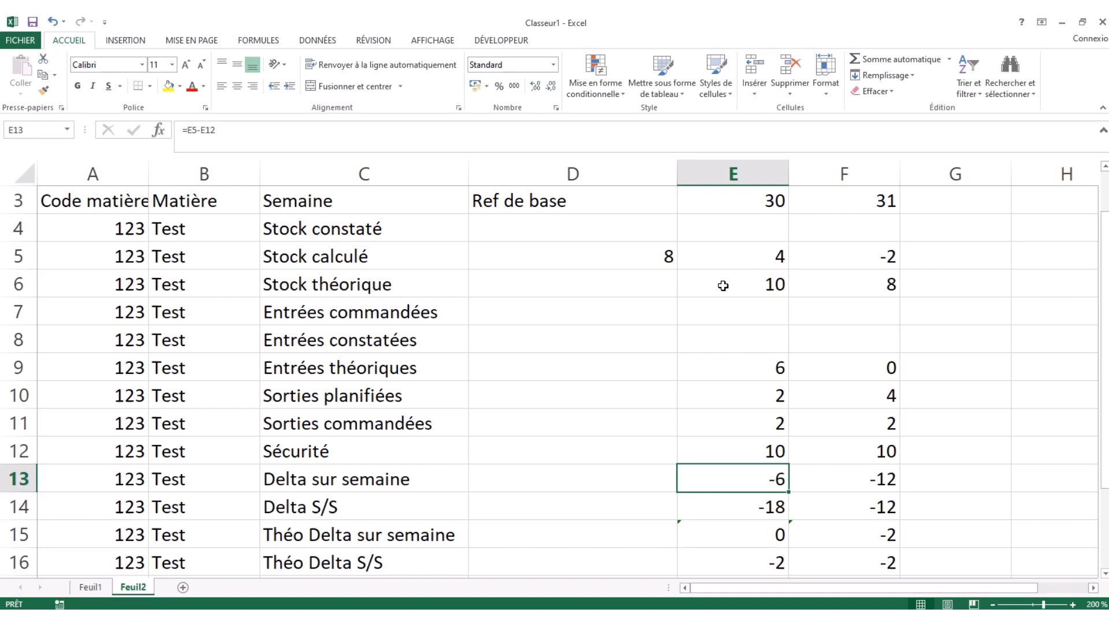
{"action": "key", "text": "Down"}
{"action": "key", "text": "Down"}
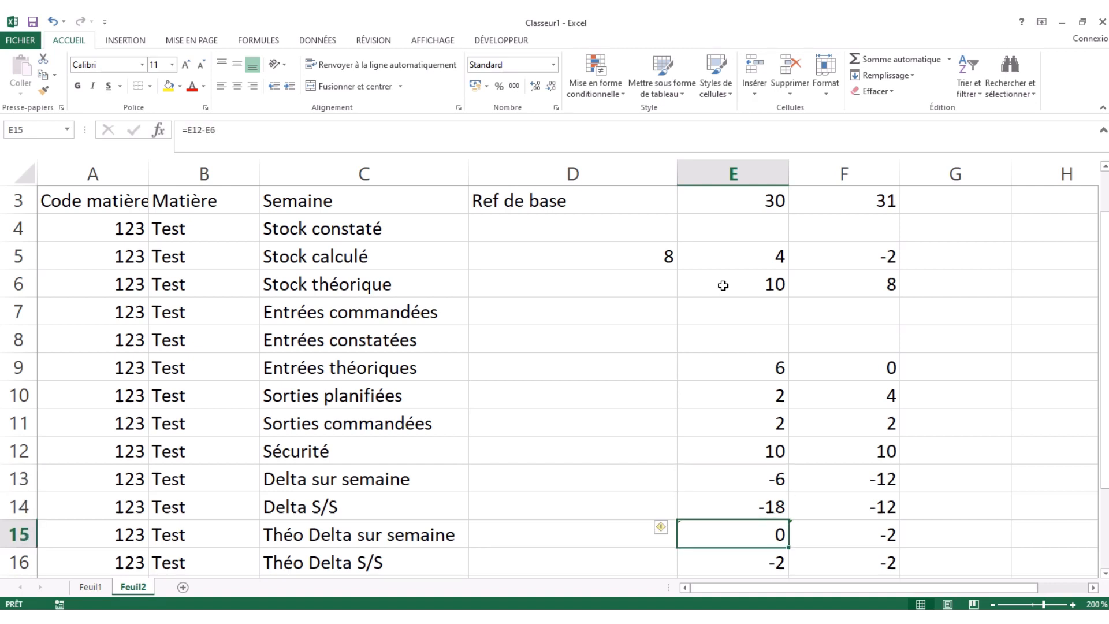
Copy the Théo Delta sur semaine formula from E15 to week 31 in F15.
{"action": "key", "text": "ctrl+c"}
{"action": "key", "text": "Right"}
{"action": "key", "text": "ctrl+v"}
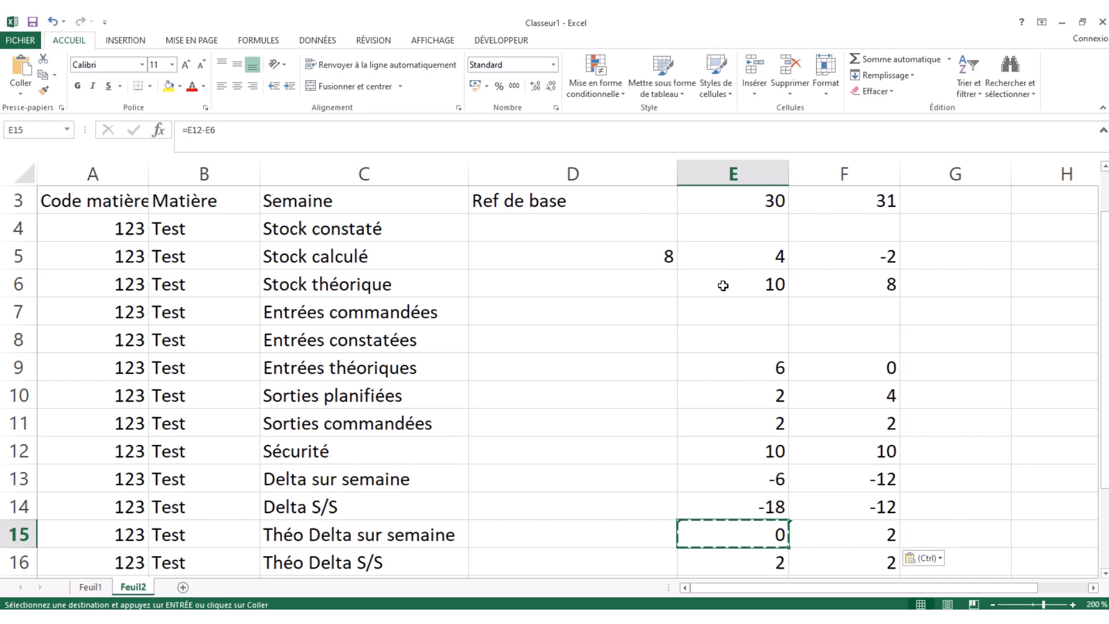
Review the week 30 column between the header rows and Théo Delta sur semaine in E15.
{"action": "scroll", "coordinate": [723, 285], "scroll_direction": "down", "scroll_amount": 1}
{"action": "key", "text": "Up"}
{"action": "key", "text": "Up"}
{"action": "key", "text": "Up"}
{"action": "key", "text": "Up"}
{"action": "key", "text": "Up"}
{"action": "key", "text": "Up"}
{"action": "key", "text": "Up"}
{"action": "key", "text": "Up"}
{"action": "key", "text": "Up"}
{"action": "key", "text": "Up"}
{"action": "key", "text": "Up"}
{"action": "key", "text": "Up"}
{"action": "key", "text": "Up"}
{"action": "key", "text": "Up"}
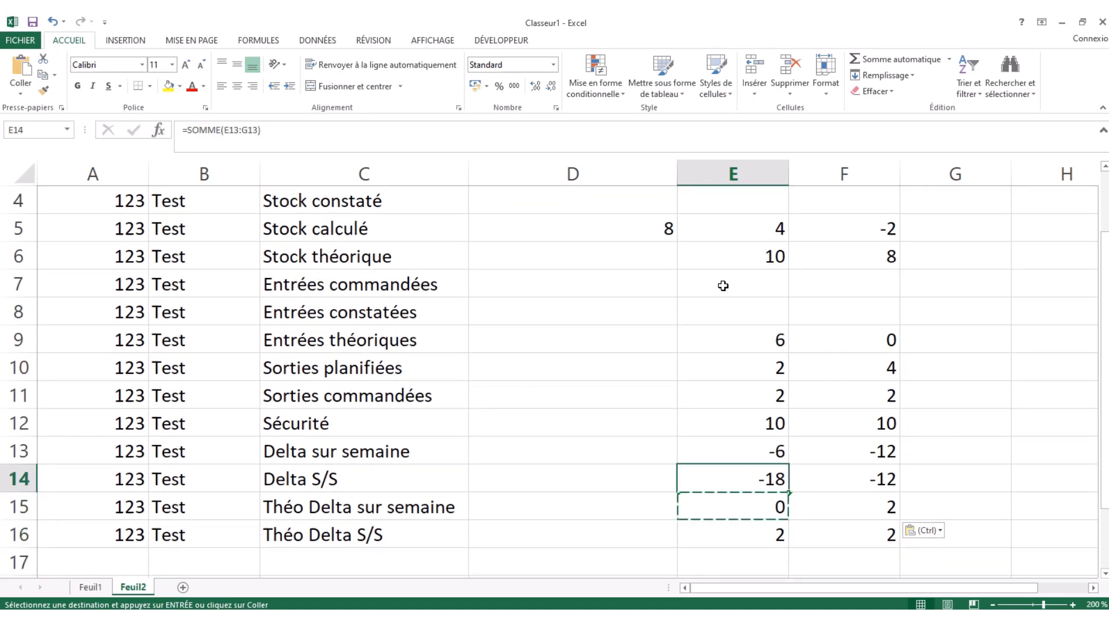
{"action": "key", "text": "Down"}
{"action": "key", "text": "Down"}
{"action": "key", "text": "Down"}
{"action": "key", "text": "Down"}
{"action": "key", "text": "Down"}
{"action": "key", "text": "Down"}
{"action": "key", "text": "Down"}
{"action": "key", "text": "Down"}
{"action": "key", "text": "Down"}
{"action": "key", "text": "Down"}
{"action": "key", "text": "Down"}
{"action": "key", "text": "Down"}
{"action": "key", "text": "Down"}
{"action": "key", "text": "Down"}
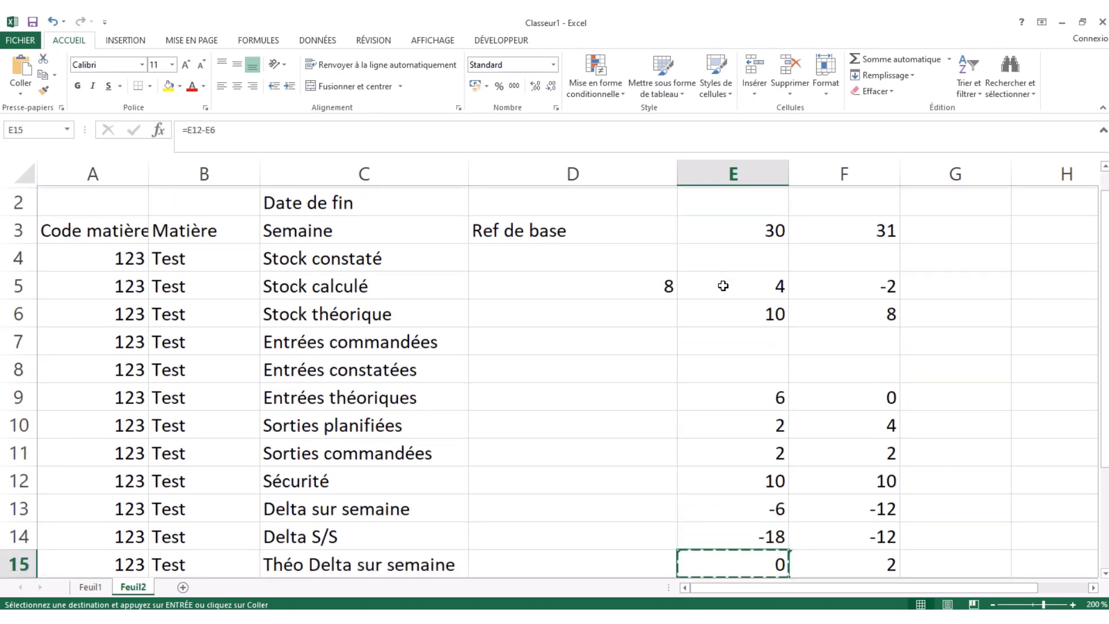
{"action": "scroll", "coordinate": [723, 285], "scroll_direction": "down", "scroll_amount": 1}
{"action": "key", "text": "Right"}
{"action": "key", "text": "Left"}
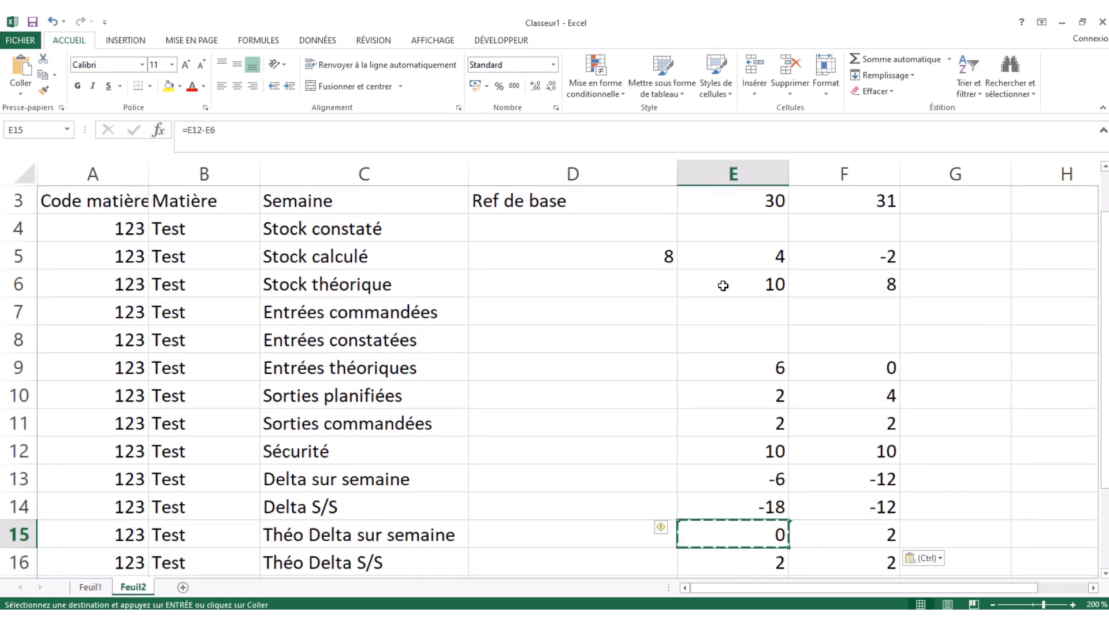
Examine the week 30 Stock théorique formula in E6, Entrées théoriques in E9 and the week 31 Stock calculé formula in F5.
{"action": "left_click", "coordinate": [706, 285]}
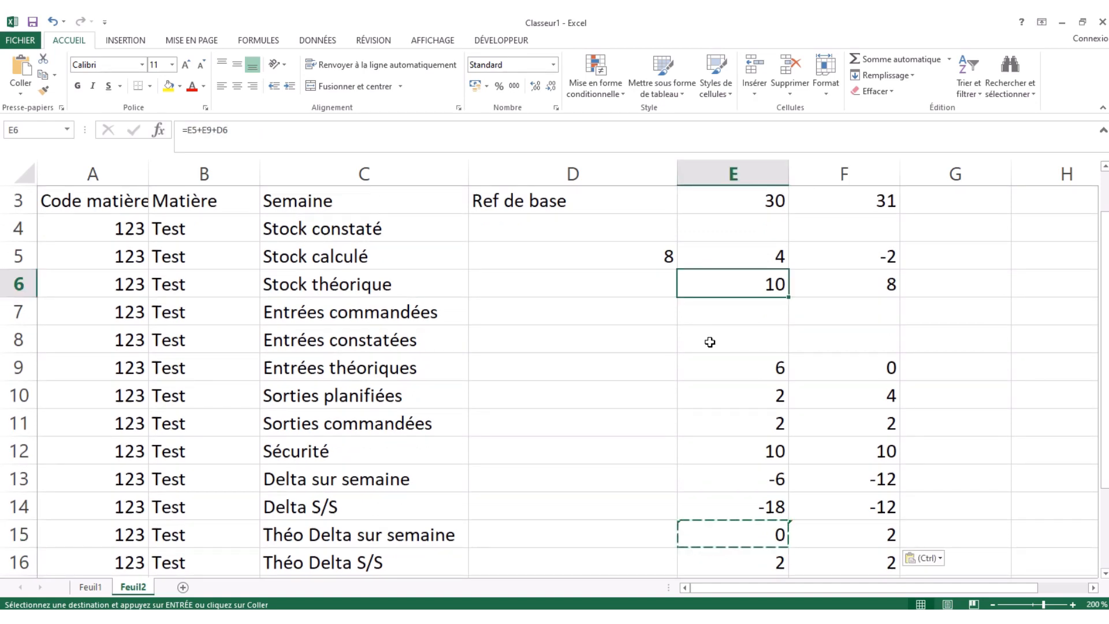
{"action": "key", "text": "Down"}
{"action": "key", "text": "Down"}
{"action": "key", "text": "Down"}
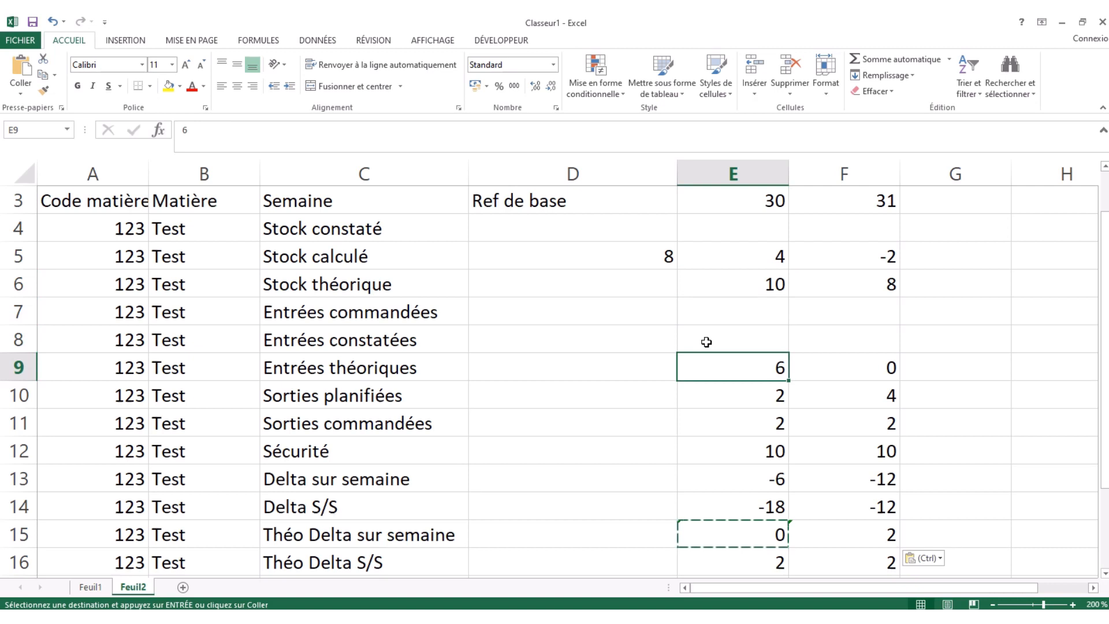
{"action": "key", "text": "Right"}
{"action": "key", "text": "Up"}
{"action": "key", "text": "Up"}
{"action": "key", "text": "Up"}
{"action": "key", "text": "Up"}
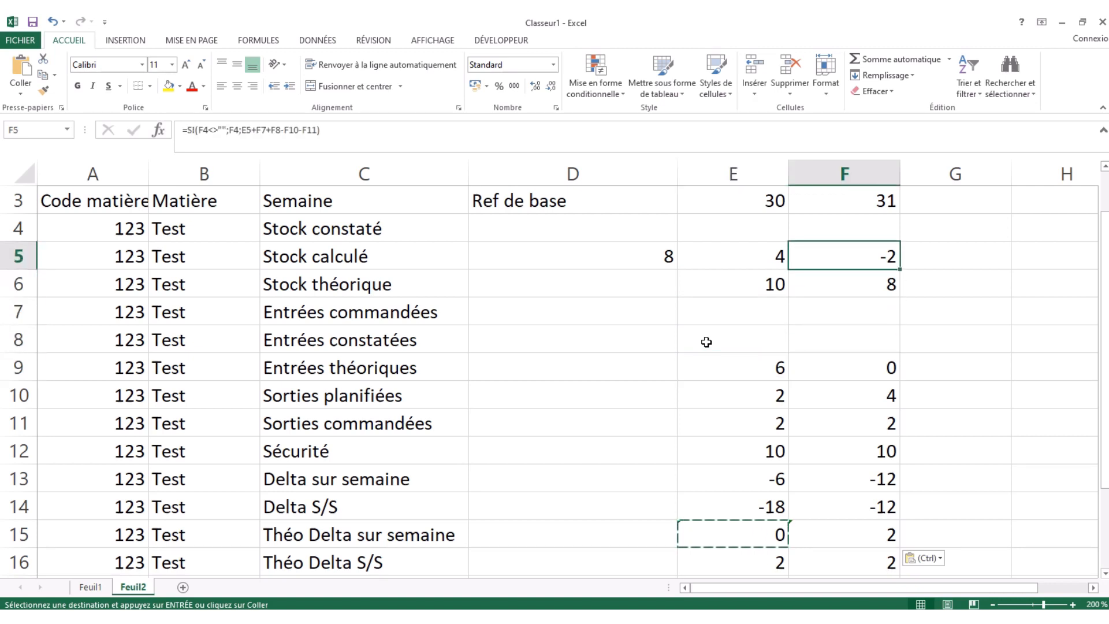
Review the week 31 column from Stock théorique in F6 down to the Théo Delta S/S formula in F16.
{"action": "scroll", "coordinate": [878, 404], "scroll_direction": "up", "scroll_amount": 1}
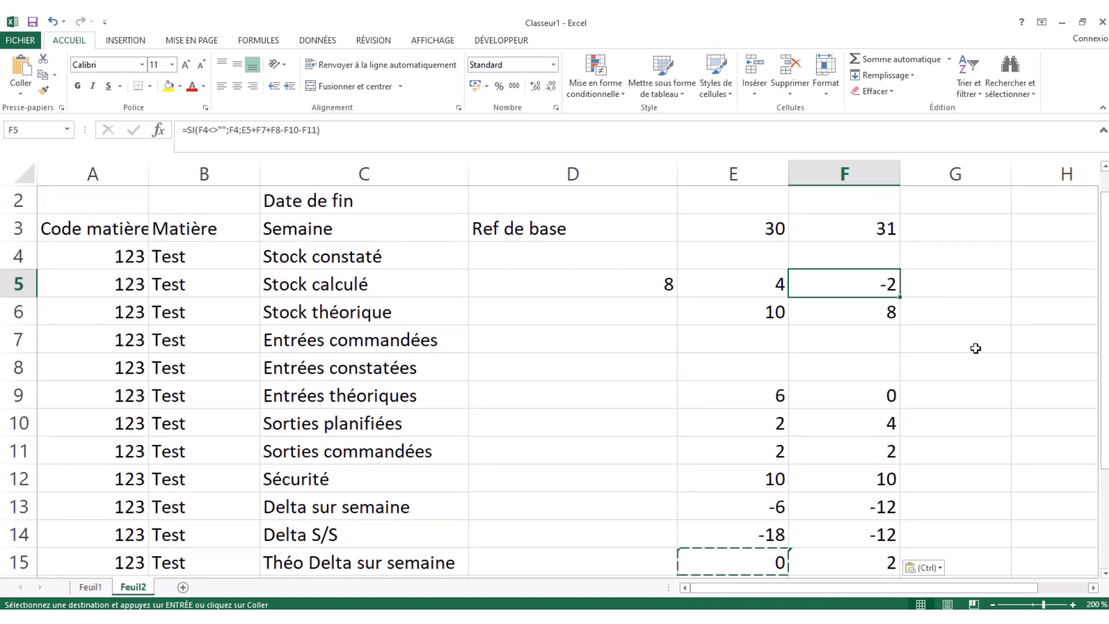
{"action": "key", "text": "Down"}
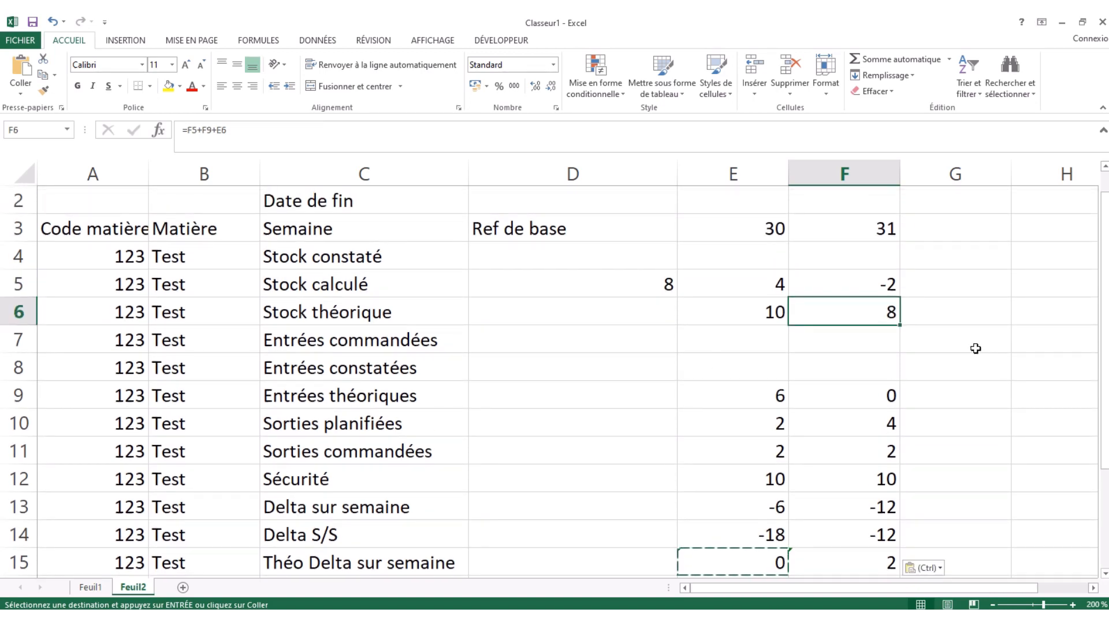
{"action": "key", "text": "Down"}
{"action": "key", "text": "Down"}
{"action": "key", "text": "Down"}
{"action": "key", "text": "Down"}
{"action": "key", "text": "Down"}
{"action": "key", "text": "Down"}
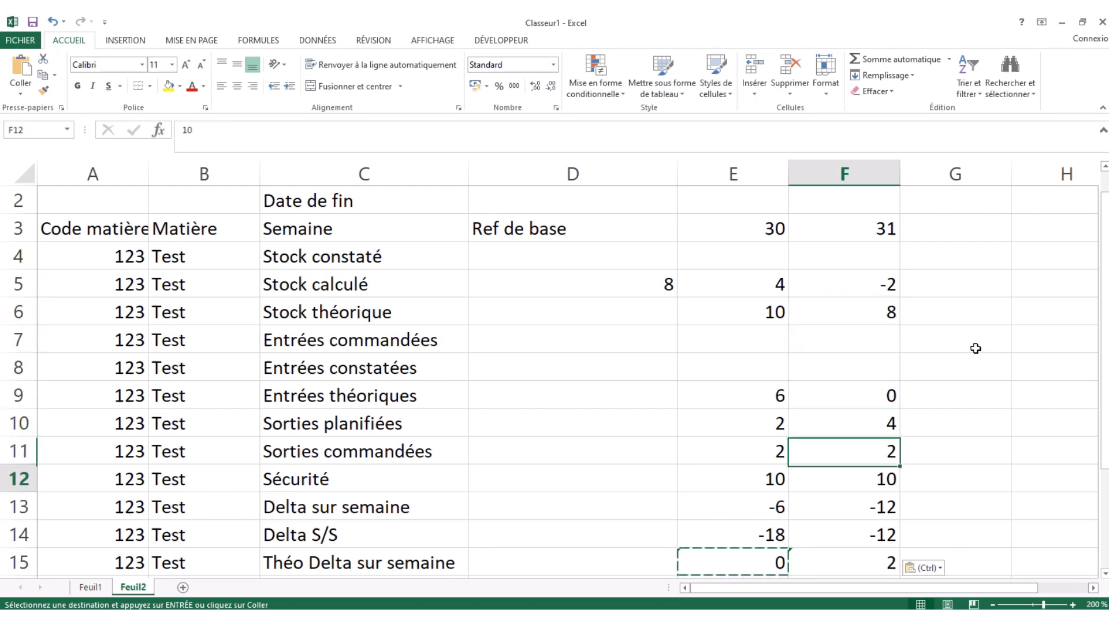
{"action": "key", "text": "Down"}
{"action": "key", "text": "Down"}
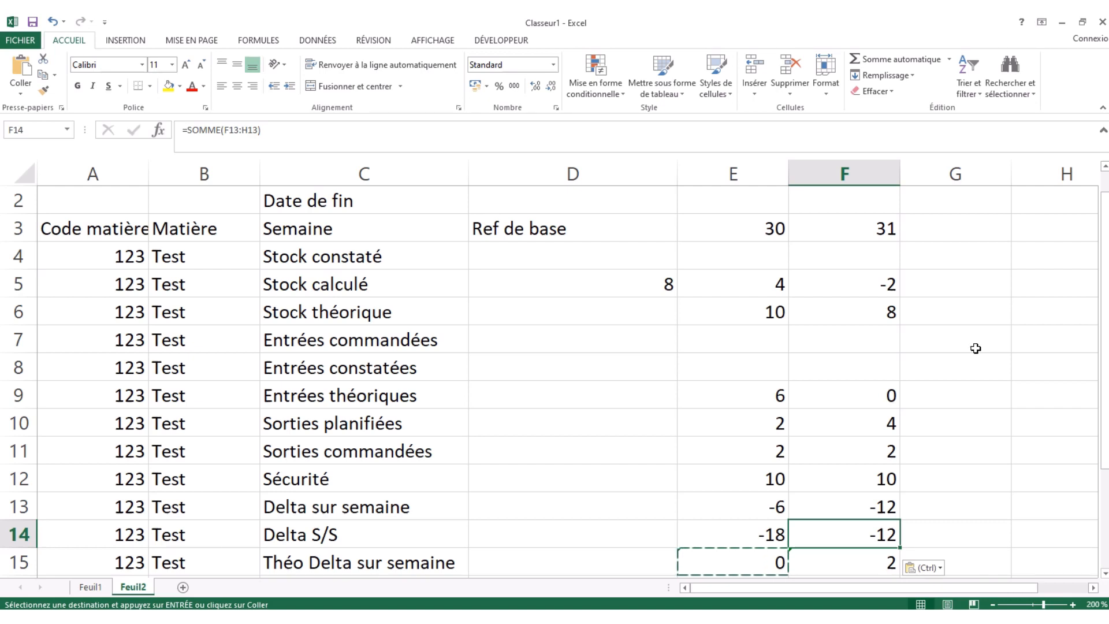
{"action": "key", "text": "Down"}
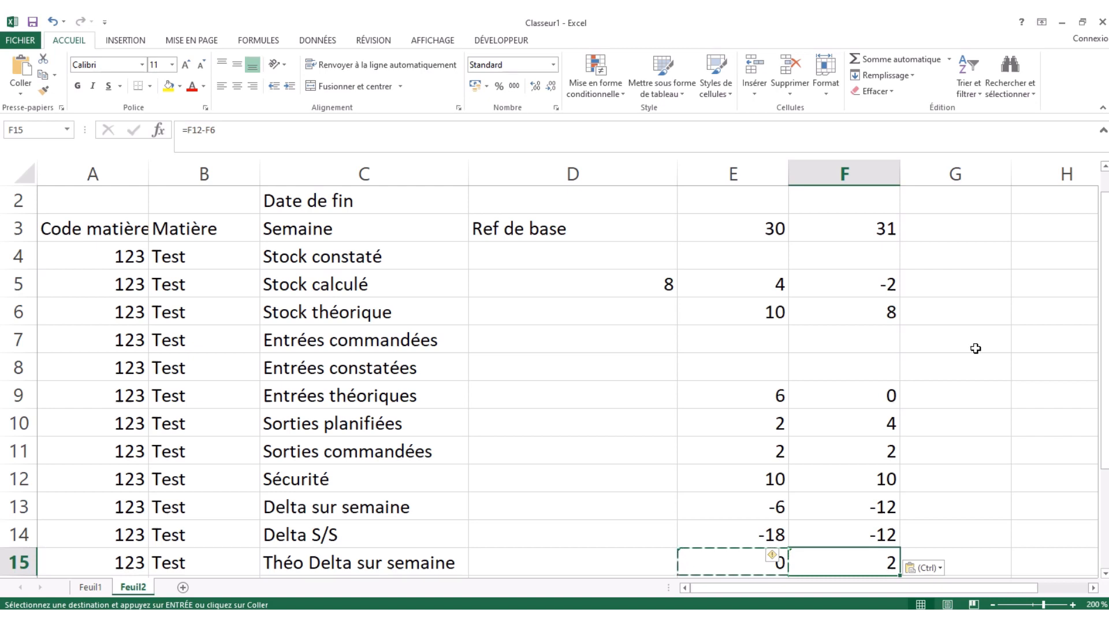
{"action": "key", "text": "Left"}
{"action": "key", "text": "Right"}
{"action": "key", "text": "Down"}
{"action": "key", "text": "ctrl+v"}
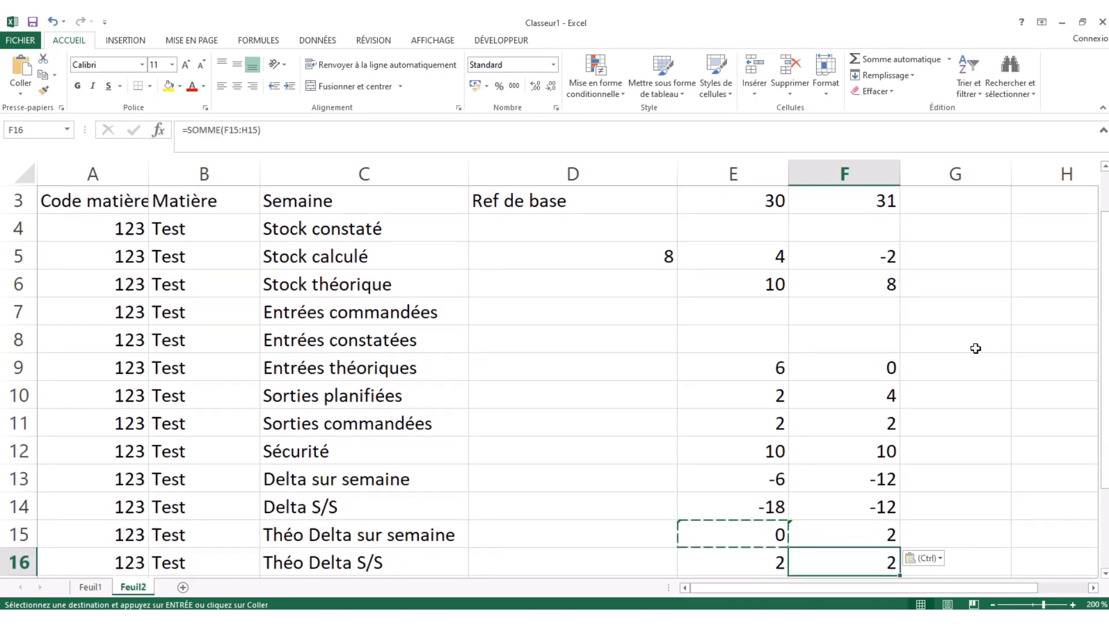
Compare the Théo Delta sur semaine formulas in F15 and E15 with the week 31 Delta sur semaine formula in F13.
{"action": "key", "text": "Up"}
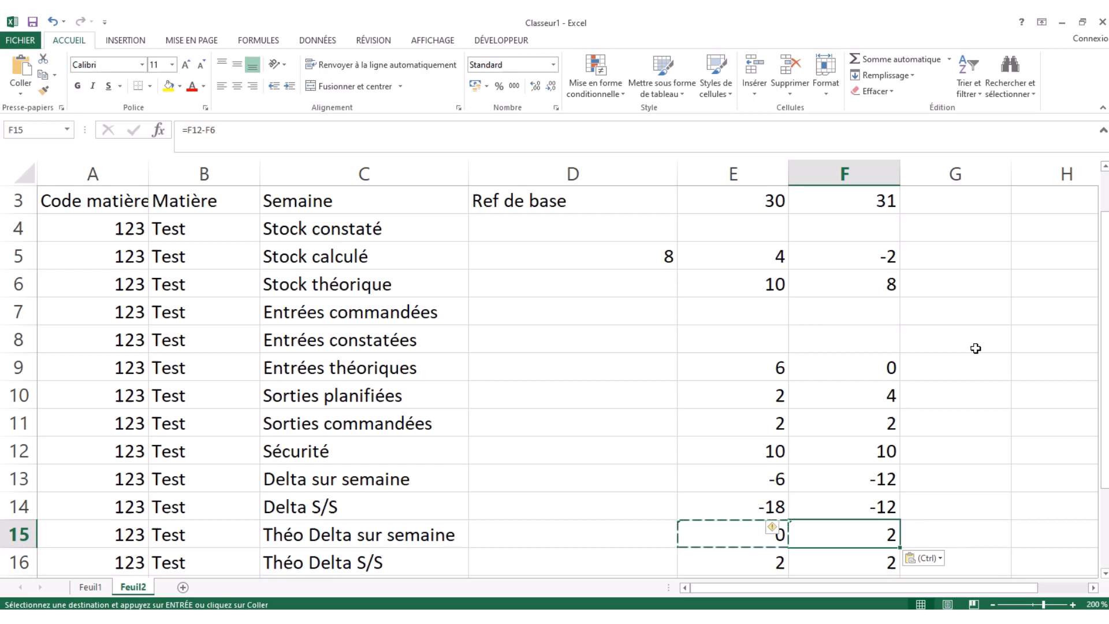
{"action": "key", "text": "Up"}
{"action": "key", "text": "Up"}
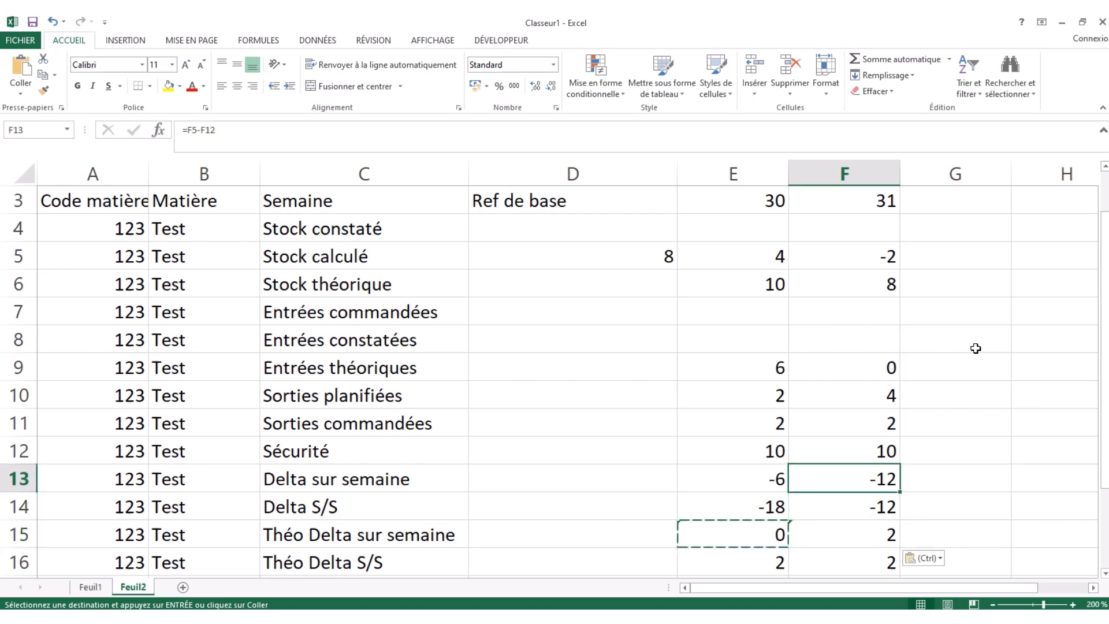
{"action": "key", "text": "Down"}
{"action": "key", "text": "Up"}
{"action": "key", "text": "Down"}
{"action": "key", "text": "Down"}
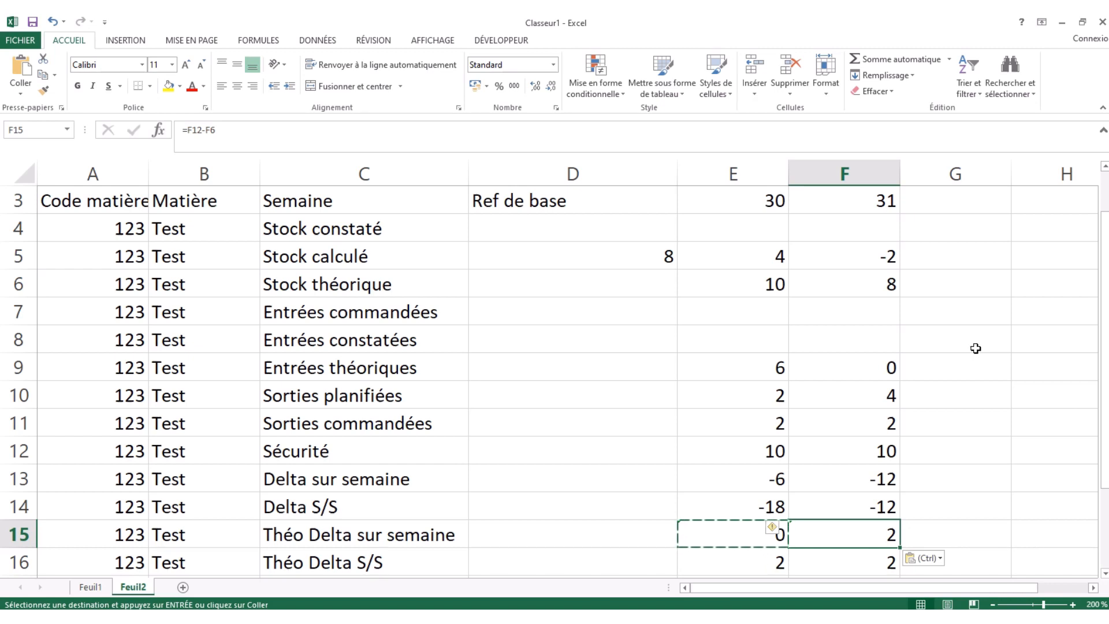
{"action": "key", "text": "Left"}
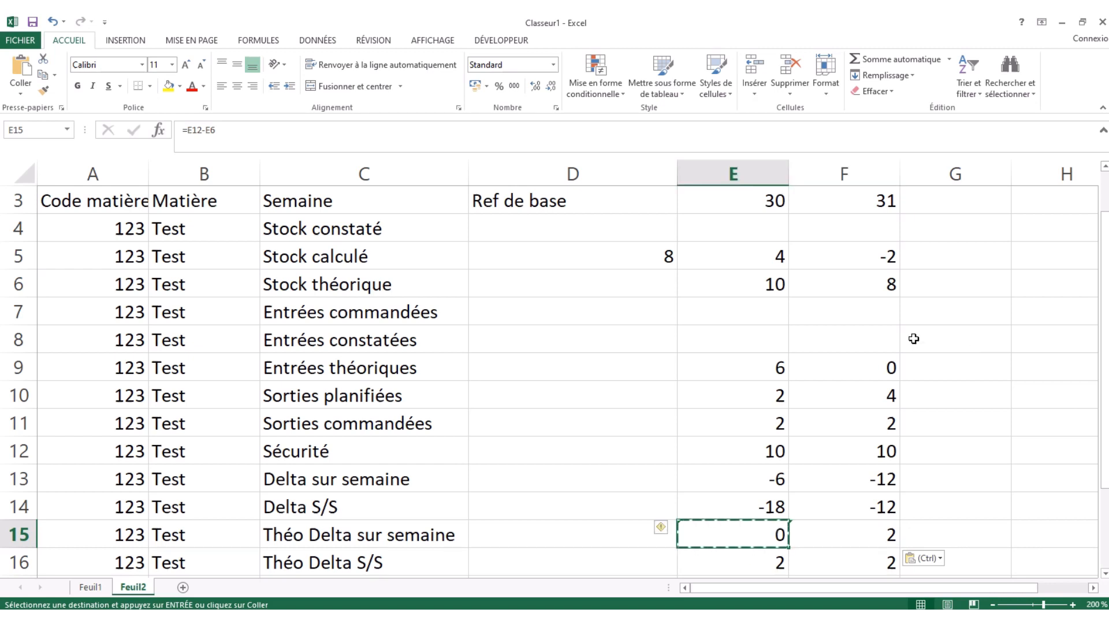
Replace the week 30 Théo Delta sur semaine formula in E15 with =E6-E12.
{"action": "left_click", "coordinate": [376, 139]}
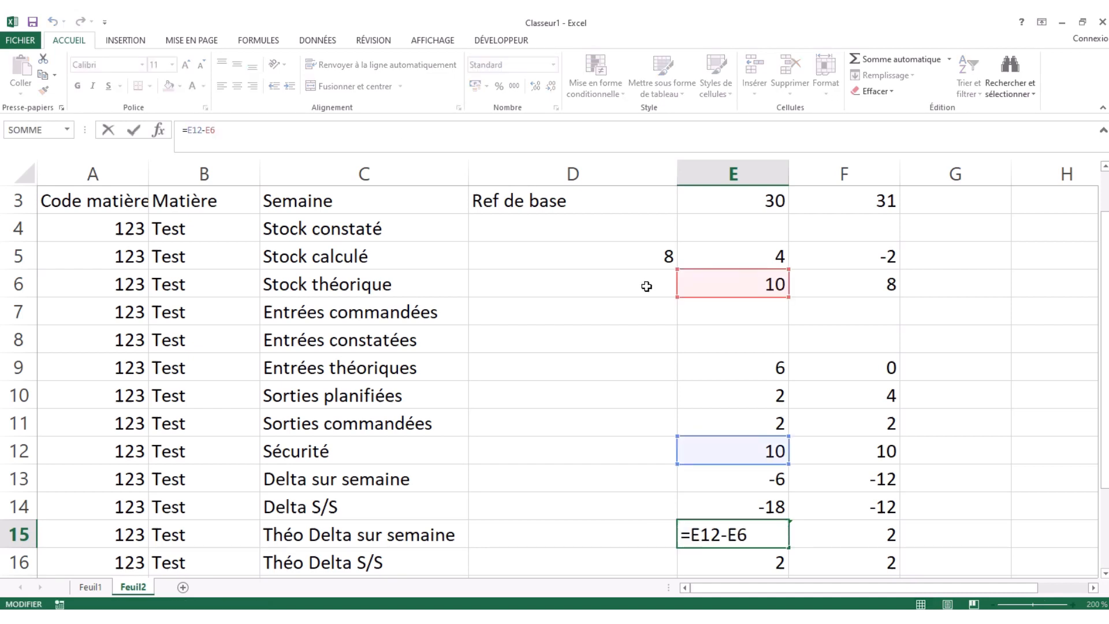
{"action": "left_click_drag", "start_coordinate": [741, 284], "coordinate": [739, 462]}
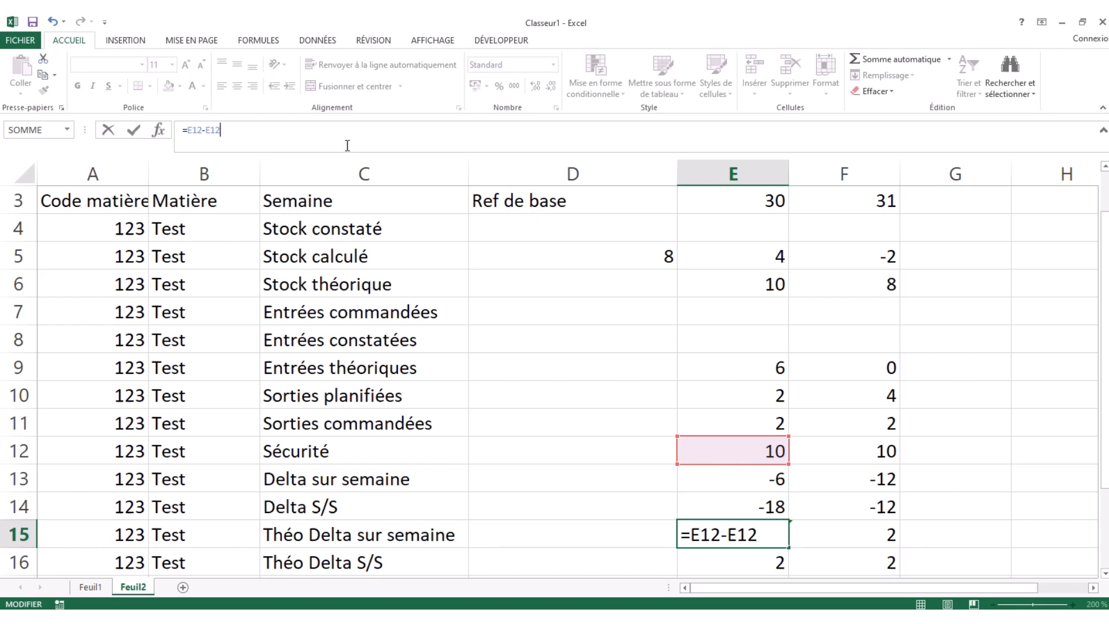
{"action": "key", "text": "BackSpace"}
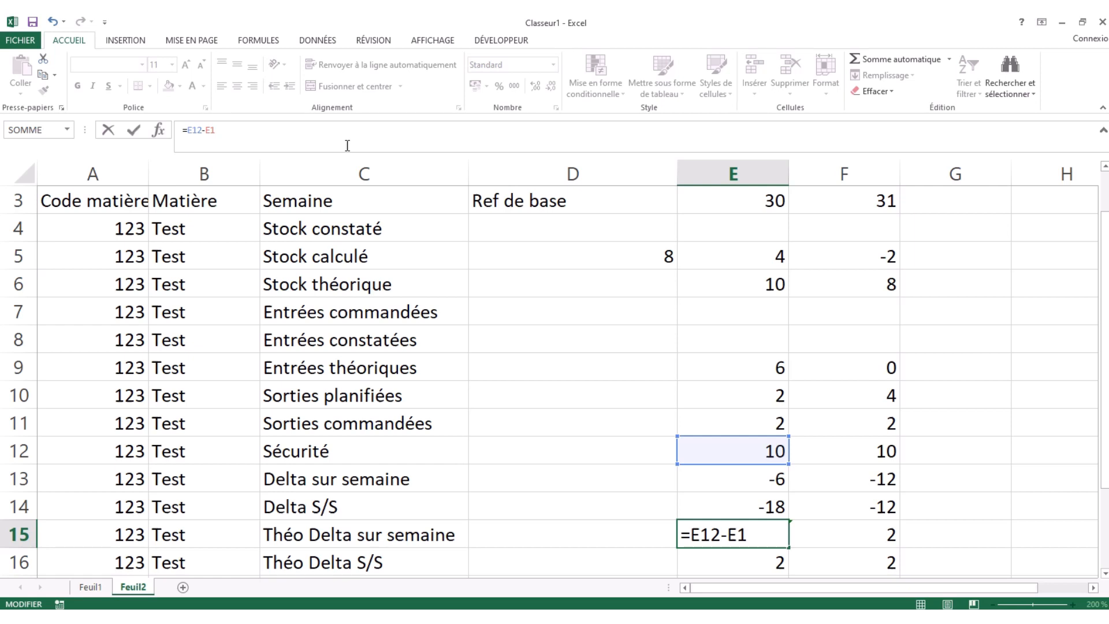
{"action": "key", "text": "BackSpace"}
{"action": "key", "text": "BackSpace"}
{"action": "key", "text": "BackSpace"}
{"action": "key", "text": "BackSpace"}
{"action": "key", "text": "BackSpace"}
{"action": "type", "text": "6"}
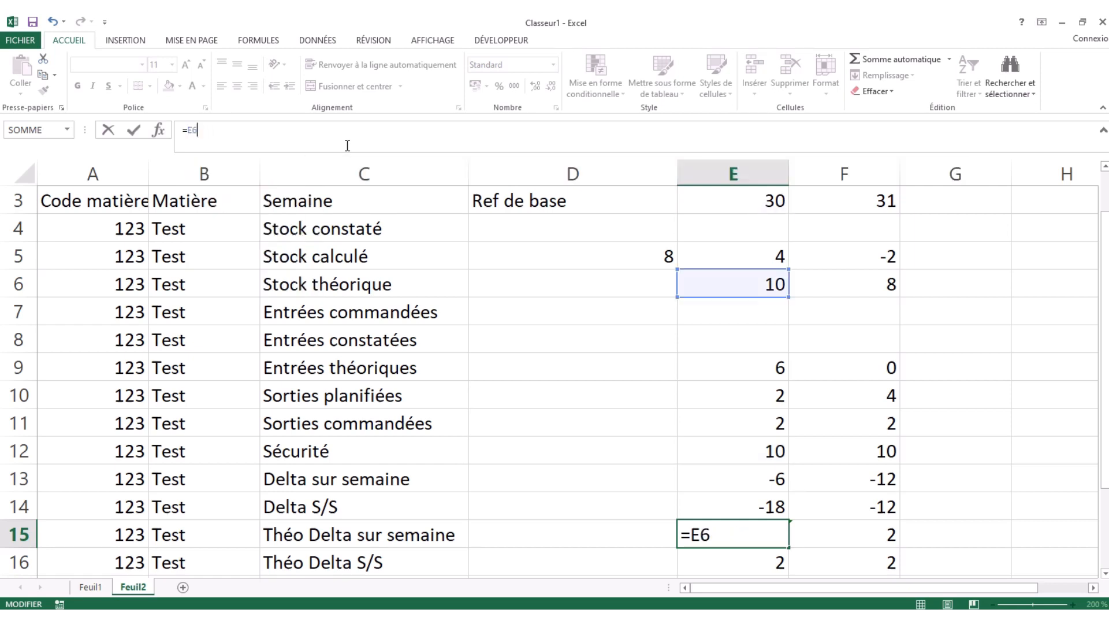
{"action": "type", "text": "-E12"}
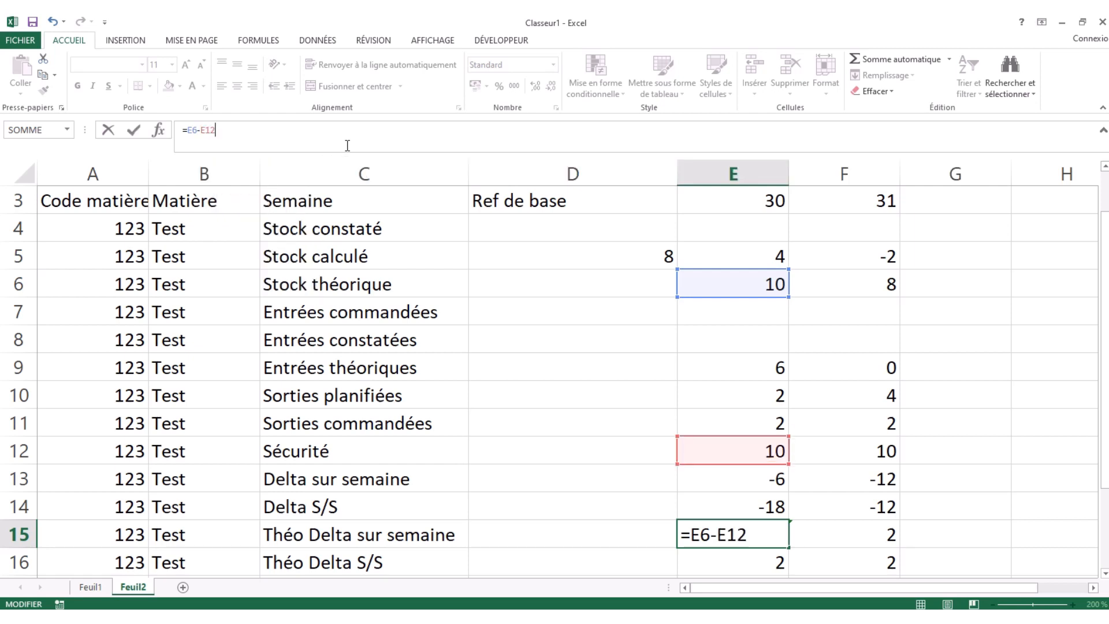
{"action": "key", "text": "Return"}
{"action": "key", "text": "Up"}
Copy the Théo Delta sur semaine formula from E15 to week 31 in F15.
{"action": "key", "text": "ctrl+c"}
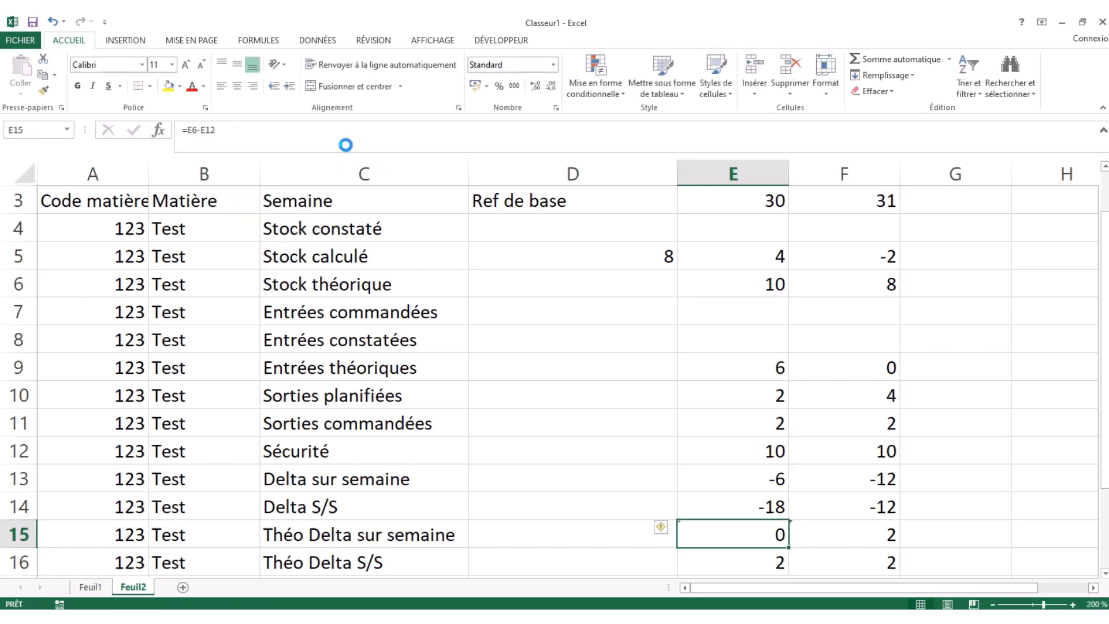
{"action": "key", "text": "Right"}
{"action": "key", "text": "ctrl+v"}
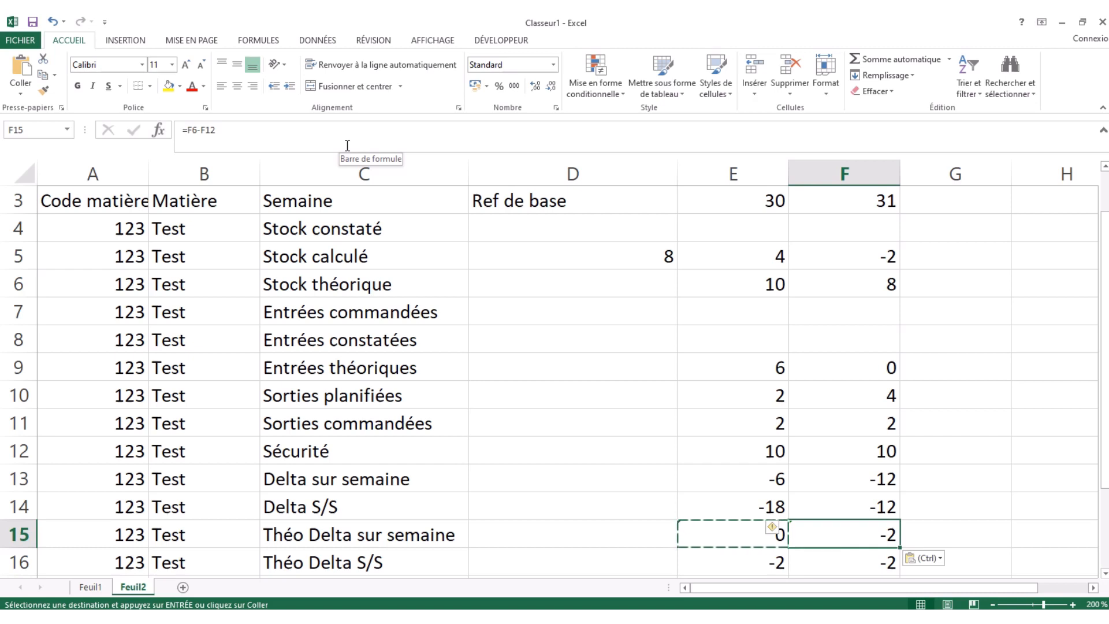
Review the week 31 delta rows, comparing the formulas for Delta sur semaine, Théo Delta sur semaine and Théo Delta S/S.
{"action": "key", "text": "Up"}
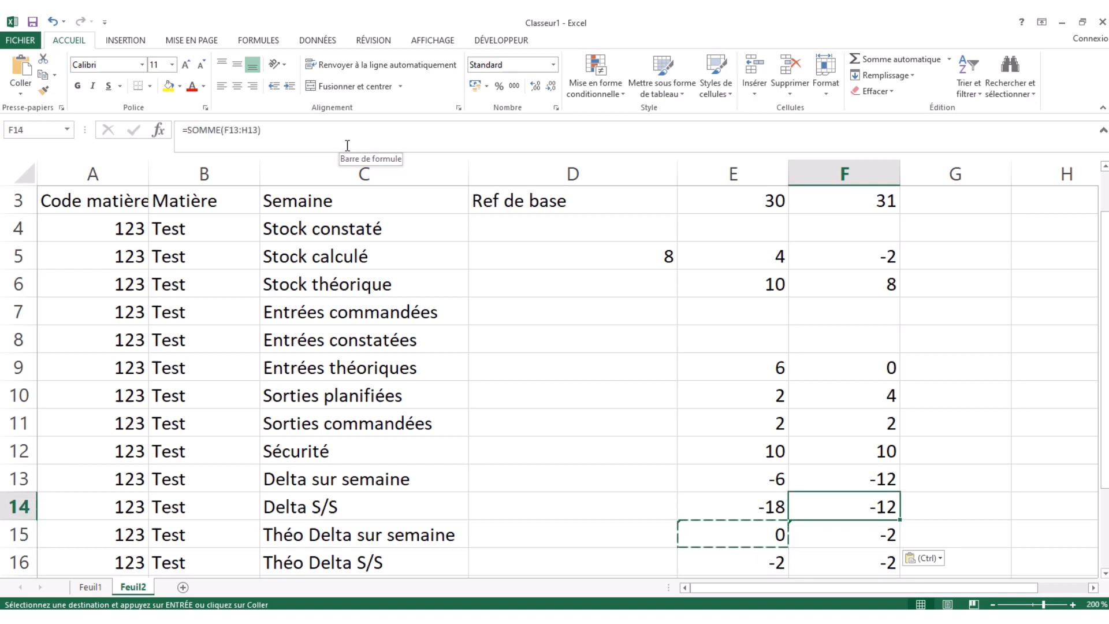
{"action": "key", "text": "Down"}
{"action": "key", "text": "Left"}
{"action": "key", "text": "Down"}
{"action": "key", "text": "Up"}
{"action": "key", "text": "Right"}
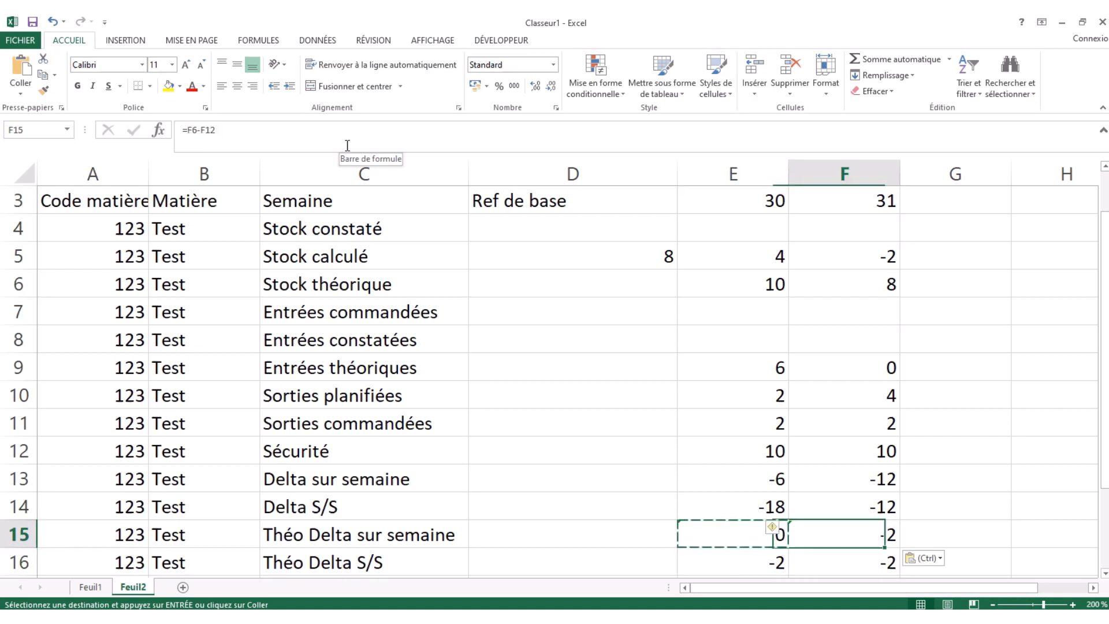
{"action": "key", "text": "Up"}
{"action": "key", "text": "Up"}
{"action": "key", "text": "Up"}
{"action": "key", "text": "Up"}
{"action": "key", "text": "Up"}
{"action": "key", "text": "Down"}
{"action": "key", "text": "Down"}
{"action": "key", "text": "Down"}
{"action": "key", "text": "Down"}
{"action": "key", "text": "Down"}
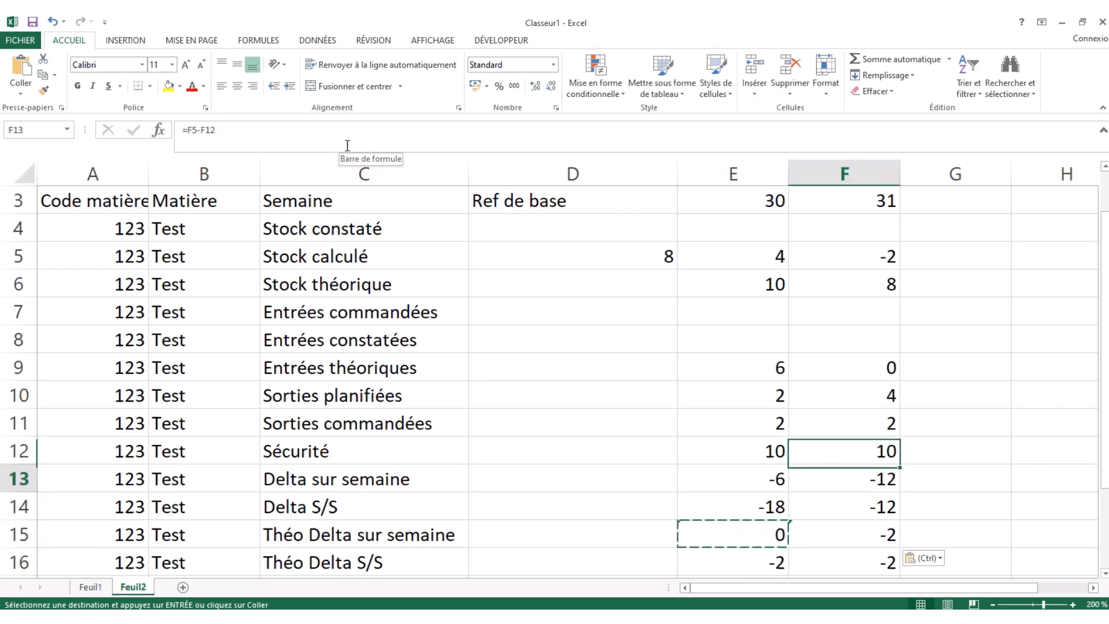
{"action": "key", "text": "Down"}
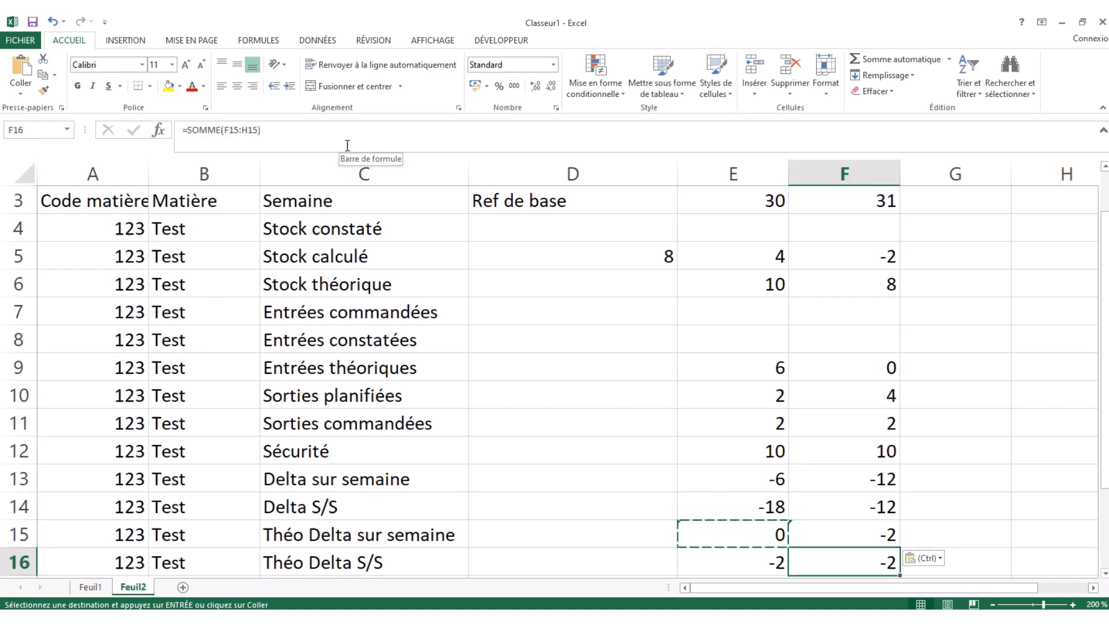
{"action": "key", "text": "Up"}
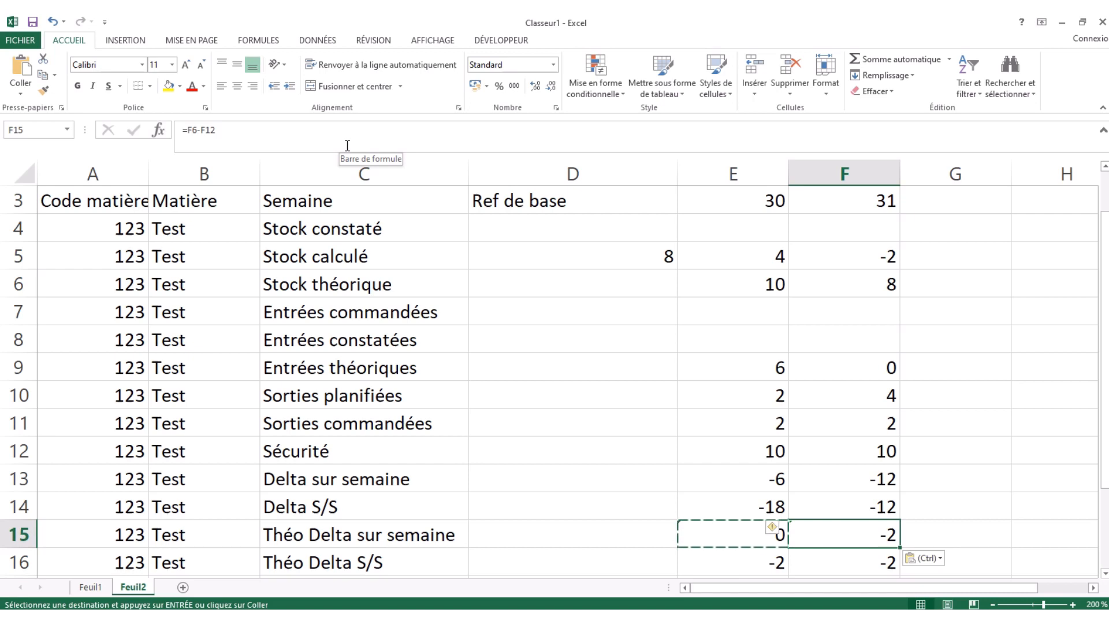
Set the week 31 Entrées théoriques in F9 to 2.
{"action": "key", "text": "Up"}
{"action": "key", "text": "Up"}
{"action": "key", "text": "Up"}
{"action": "key", "text": "Up"}
{"action": "key", "text": "Up"}
{"action": "key", "text": "Up"}
{"action": "key", "text": "Return"}
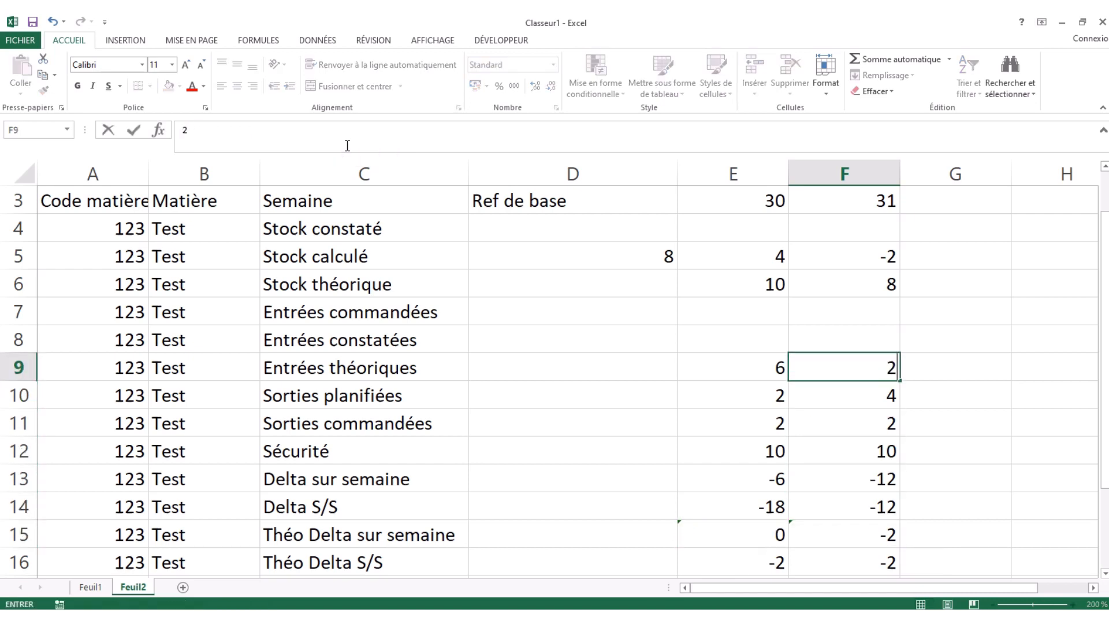
{"action": "key", "text": "Down"}
{"action": "key", "text": "Up"}
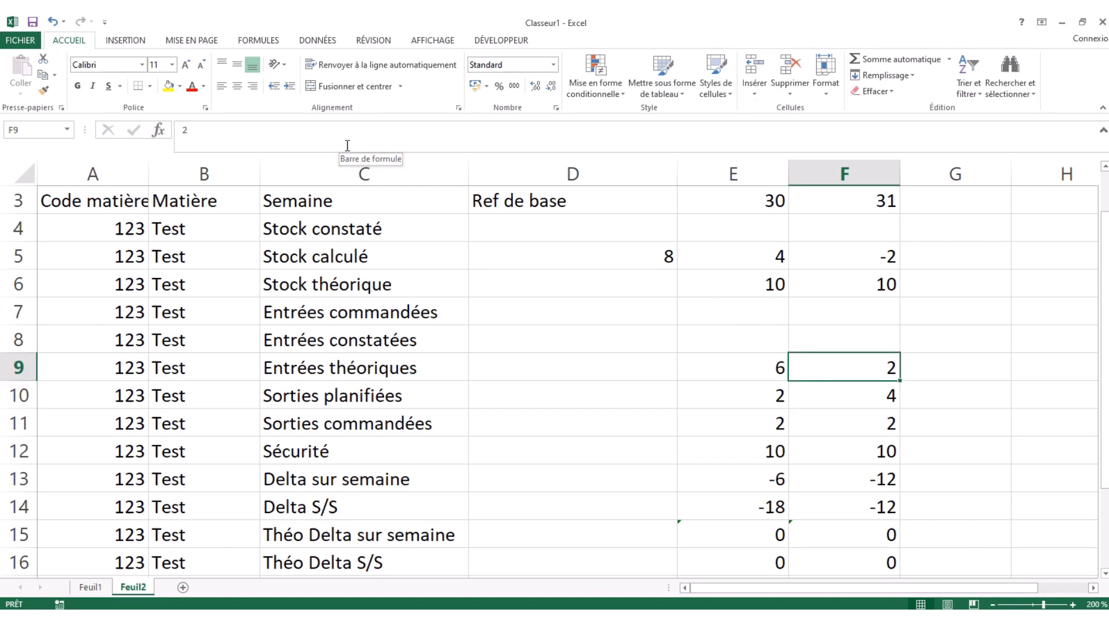
Set the week 31 Entrées théoriques back to 0 and check the week 30 Théo Delta sur semaine formula in E15.
{"action": "type", "text": "0"}
{"action": "key", "text": "Left"}
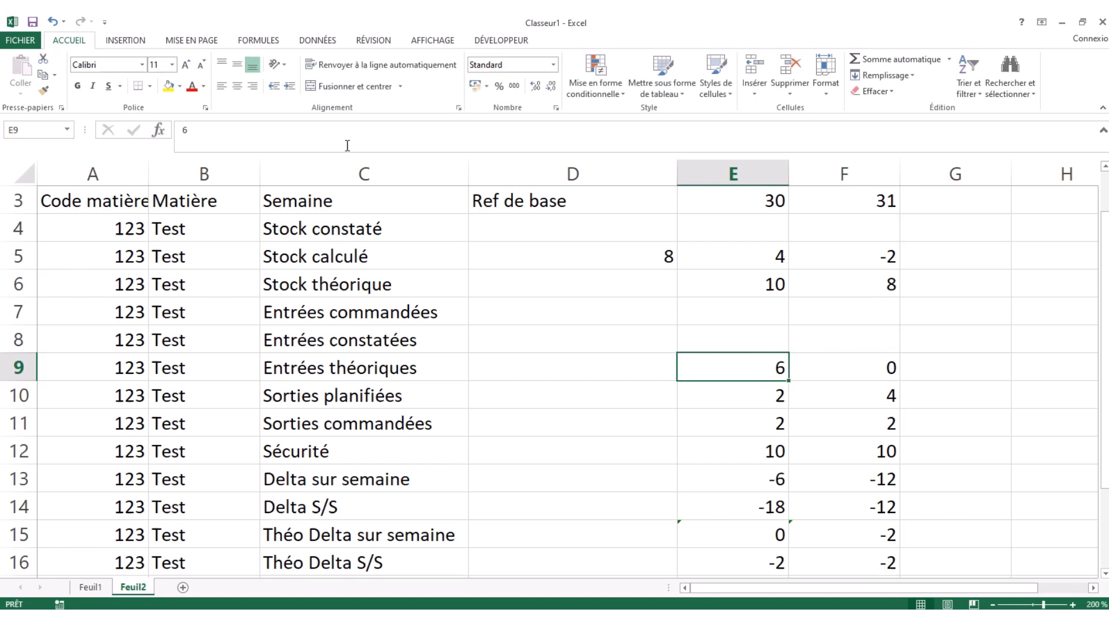
{"action": "key", "text": "Down"}
{"action": "key", "text": "Down"}
{"action": "key", "text": "Down"}
{"action": "key", "text": "Down"}
{"action": "key", "text": "Down"}
{"action": "key", "text": "Down"}
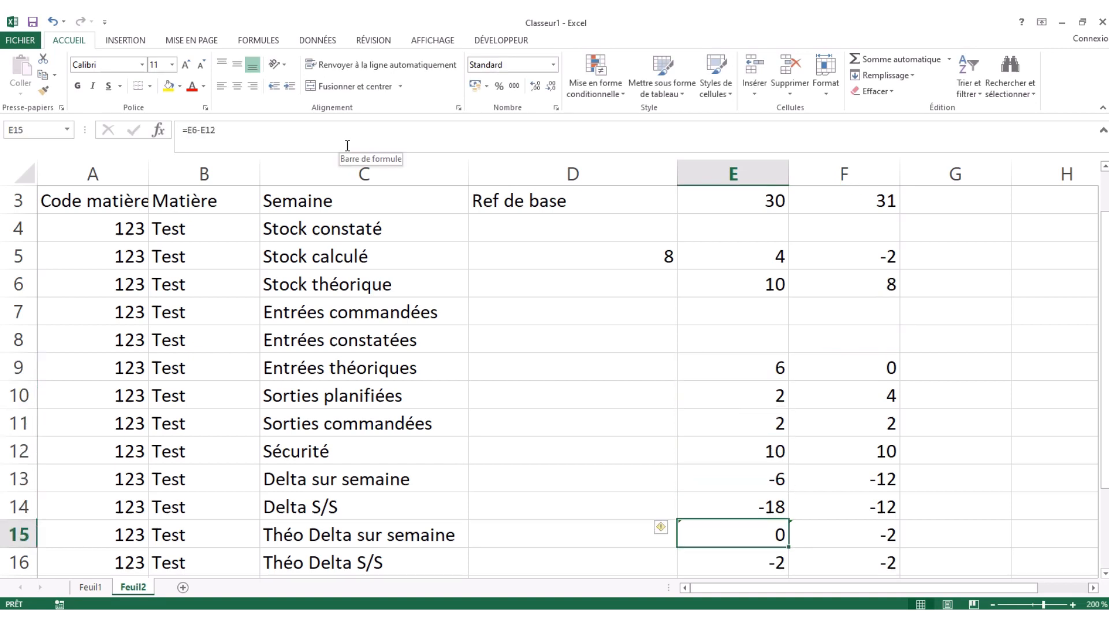
Set the week 30 Entrées théoriques in E9 to 0.
{"action": "key", "text": "Up"}
{"action": "key", "text": "Up"}
{"action": "key", "text": "Up"}
{"action": "key", "text": "Up"}
{"action": "key", "text": "Up"}
{"action": "key", "text": "Up"}
{"action": "key", "text": "Up"}
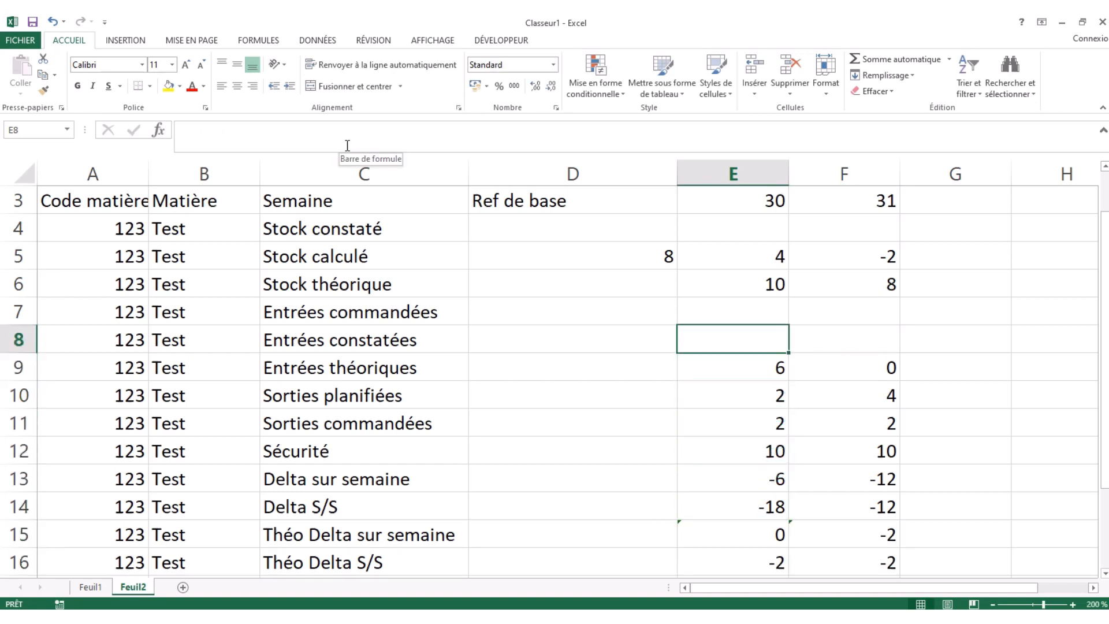
{"action": "key", "text": "Down"}
{"action": "type", "text": "0"}
{"action": "key", "text": "Right"}
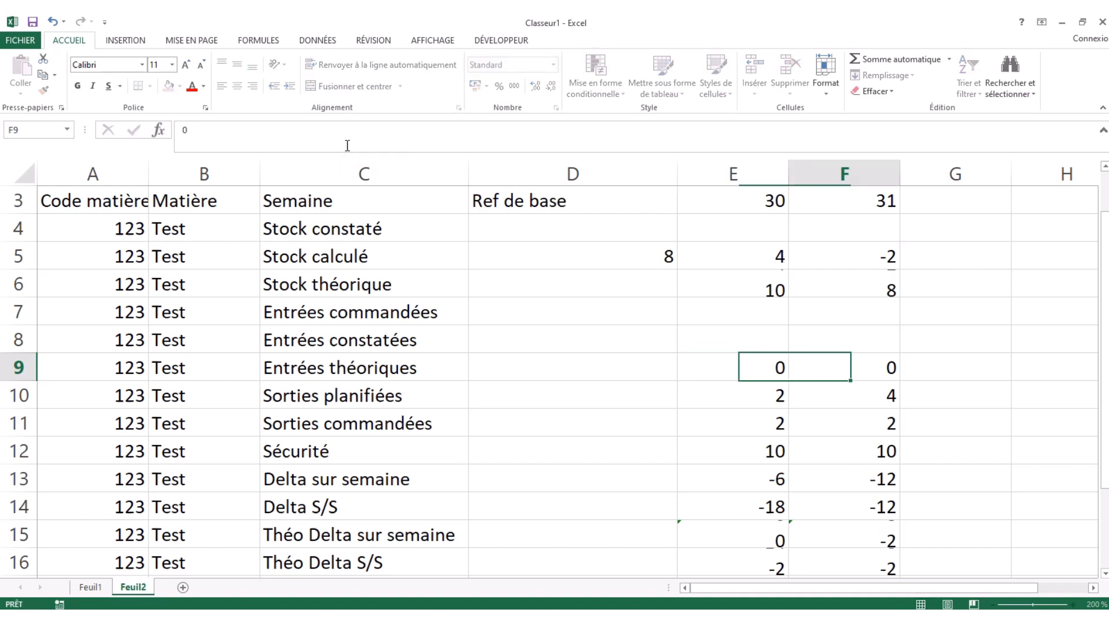
Examine the week 30 column from Entrées théoriques down to the Théo Delta S/S formula in E16.
{"action": "key", "text": "Left"}
{"action": "key", "text": "Down"}
{"action": "key", "text": "Down"}
{"action": "key", "text": "Down"}
{"action": "key", "text": "Down"}
{"action": "key", "text": "Down"}
{"action": "key", "text": "Down"}
{"action": "key", "text": "Down"}
{"action": "key", "text": "Down"}
{"action": "key", "text": "Down"}
{"action": "key", "text": "Up"}
{"action": "key", "text": "Up"}
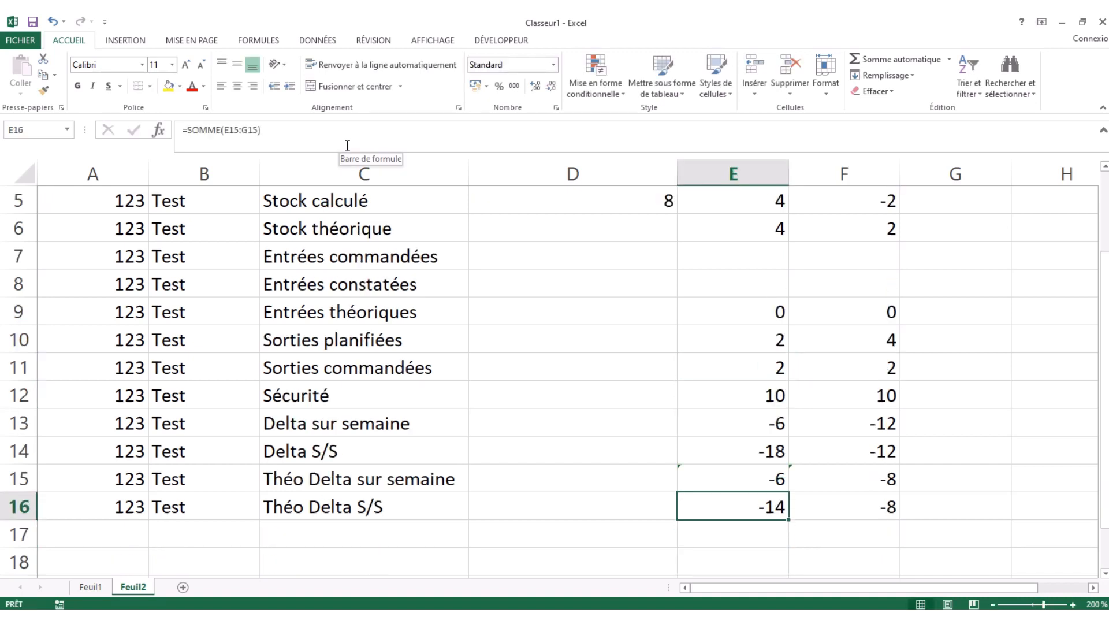
Set the week 30 Entrées théoriques in E9 to 14.
{"action": "key", "text": "Up"}
{"action": "key", "text": "Up"}
{"action": "key", "text": "Up"}
{"action": "key", "text": "Up"}
{"action": "key", "text": "Up"}
{"action": "key", "text": "Up"}
{"action": "key", "text": "Up"}
{"action": "key", "text": "Up"}
{"action": "key", "text": "Up"}
{"action": "key", "text": "Down"}
{"action": "key", "text": "Down"}
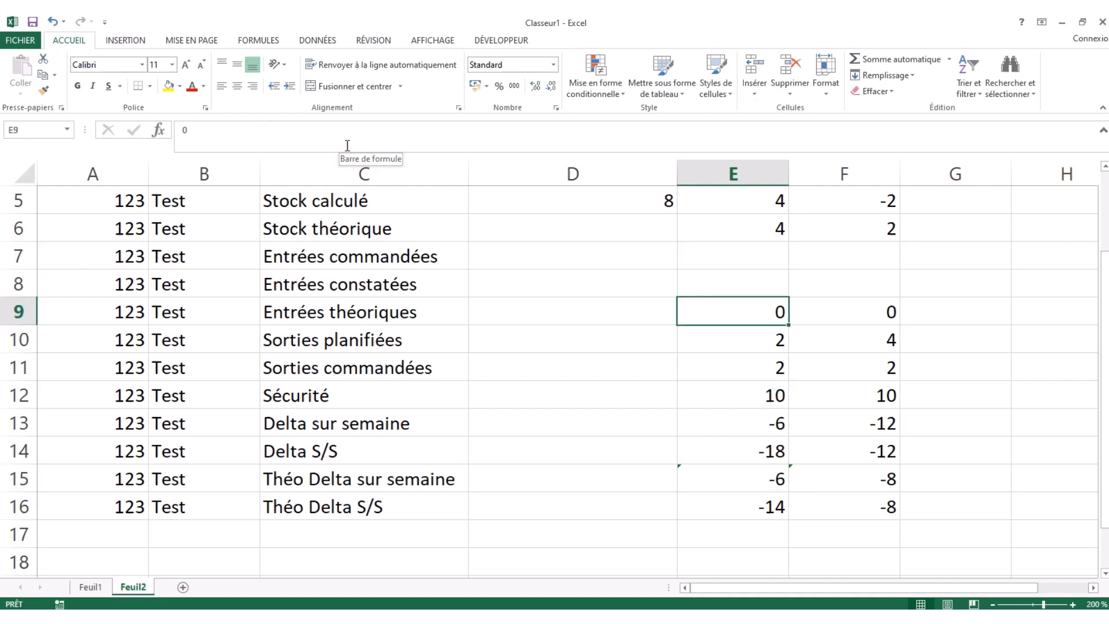
{"action": "type", "text": "14"}
{"action": "key", "text": "Right"}
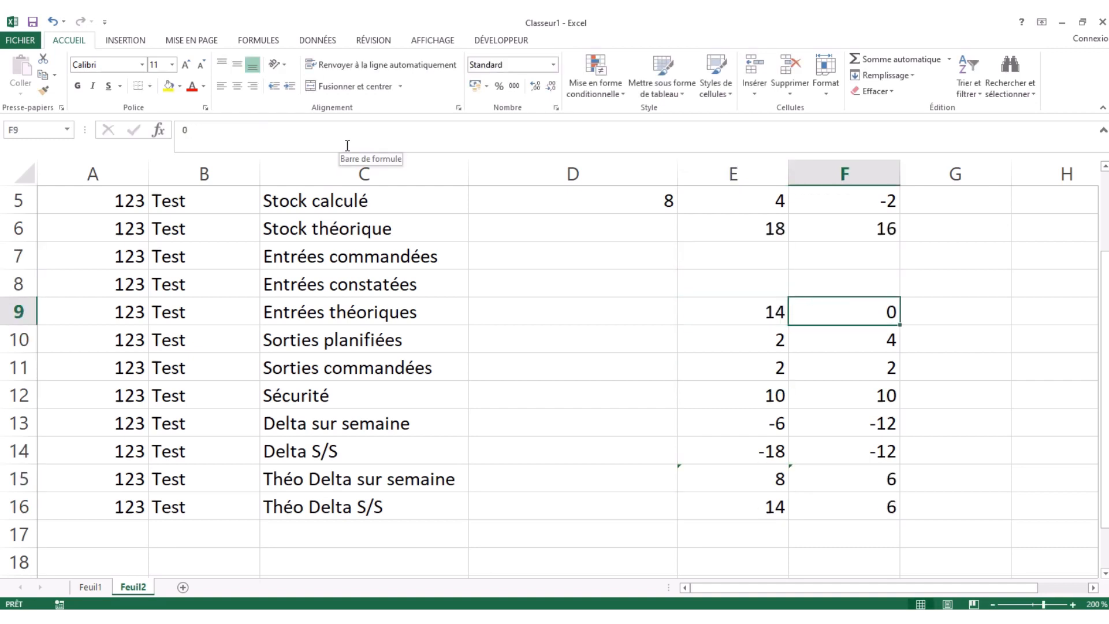
Examine the empty column after week 31 and the week 31 Théo Delta formulas in F15 and F16.
{"action": "key", "text": "Right"}
{"action": "key", "text": "Up"}
{"action": "key", "text": "Up"}
{"action": "key", "text": "Up"}
{"action": "key", "text": "Up"}
{"action": "key", "text": "Up"}
{"action": "key", "text": "Up"}
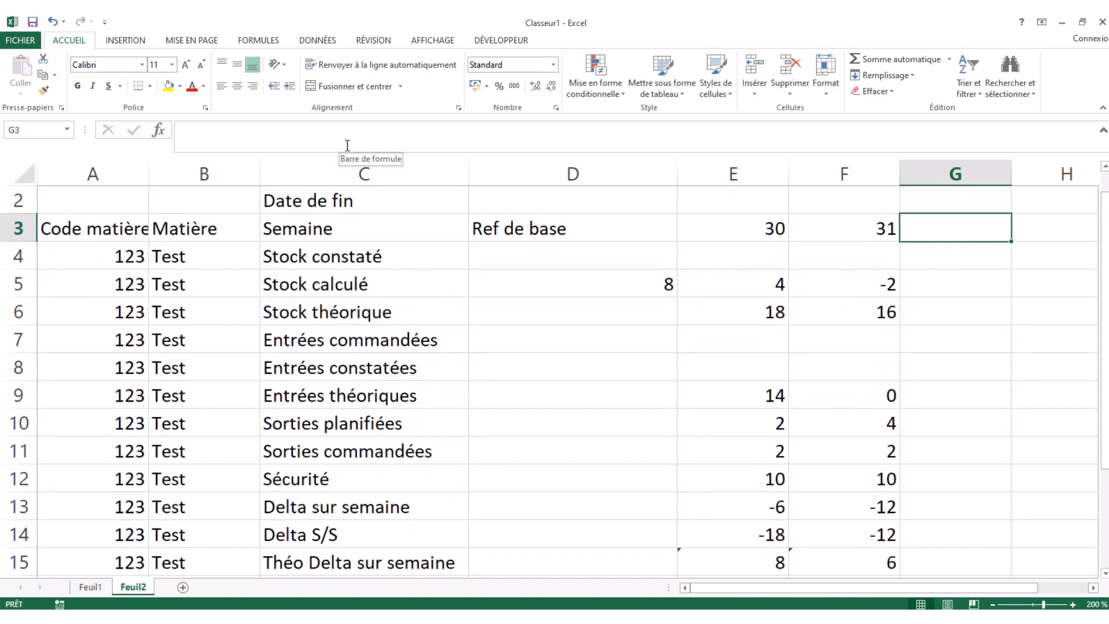
{"action": "key", "text": "Down"}
{"action": "key", "text": "Down"}
{"action": "key", "text": "Down"}
{"action": "key", "text": "Down"}
{"action": "key", "text": "Down"}
{"action": "key", "text": "Down"}
{"action": "key", "text": "Down"}
{"action": "key", "text": "Down"}
{"action": "key", "text": "Down"}
{"action": "key", "text": "Down"}
{"action": "key", "text": "Down"}
{"action": "key", "text": "Down"}
{"action": "key", "text": "Down"}
{"action": "key", "text": "Up"}
{"action": "key", "text": "Left"}
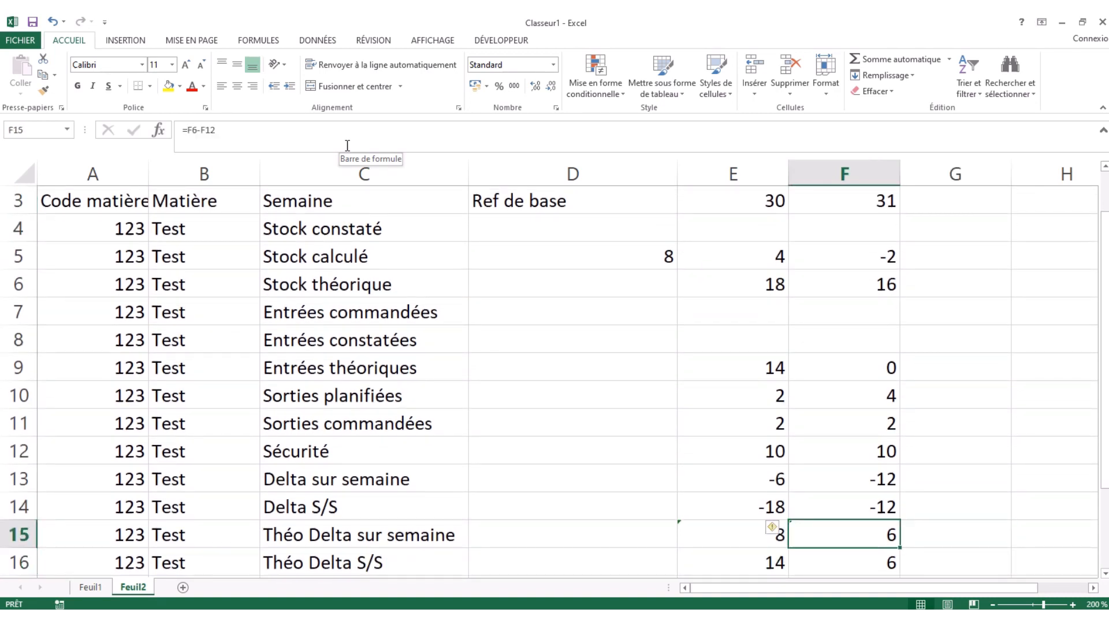
{"action": "key", "text": "Down"}
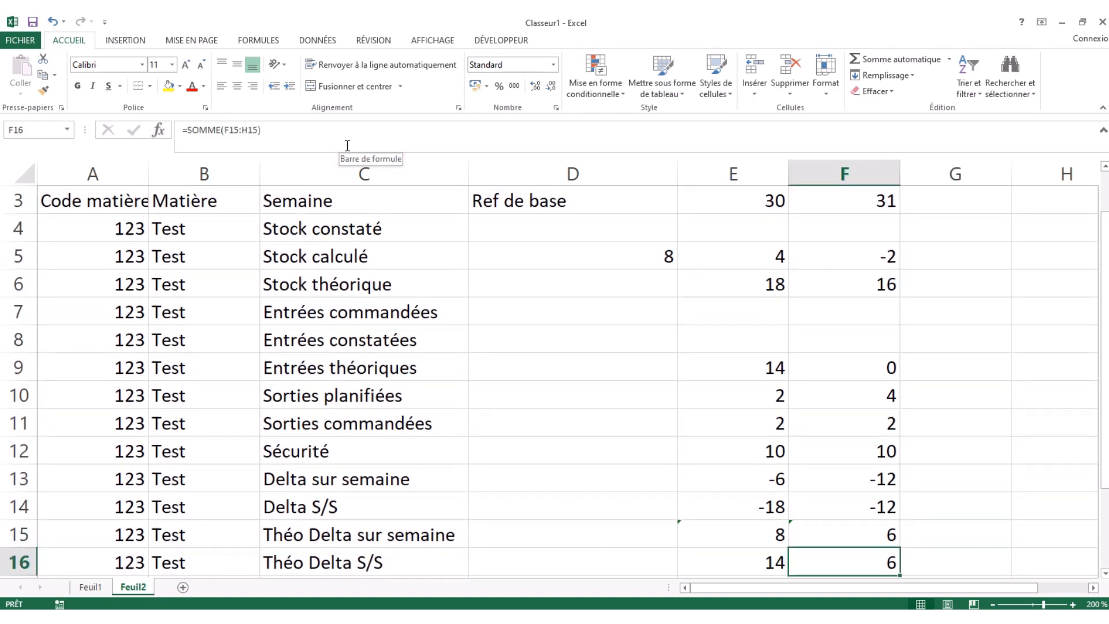
{"action": "key", "text": "Up"}
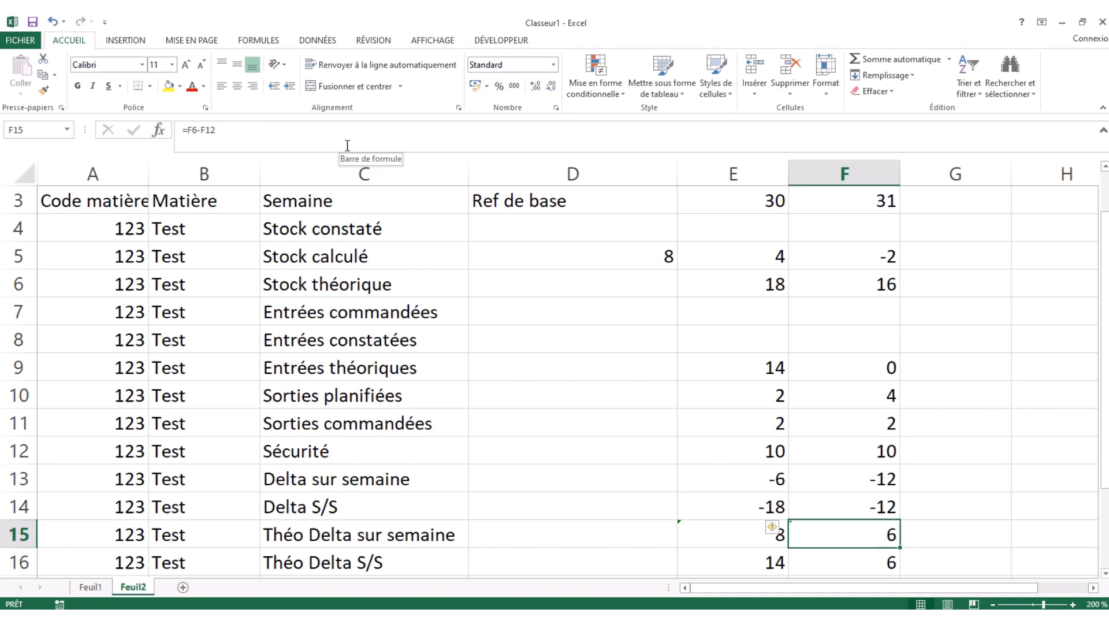
{"action": "key", "text": "Down"}
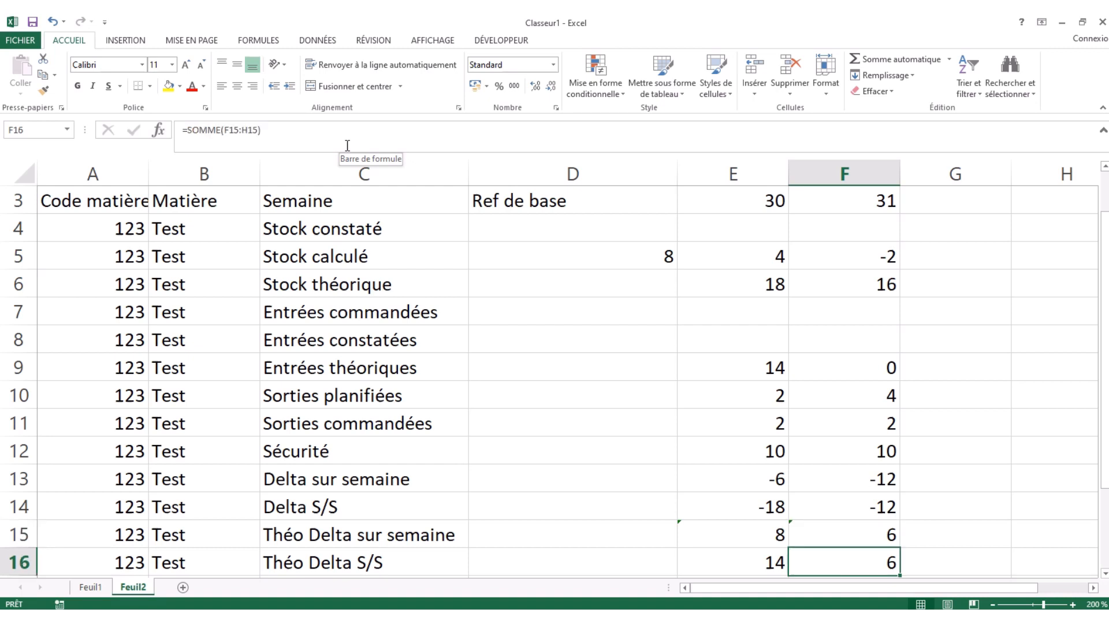
Trace the week 31 column back up to the stock rows and examine the week 30 Stock théorique formula in E6.
{"action": "key", "text": "Up"}
{"action": "key", "text": "Up"}
{"action": "key", "text": "Up"}
{"action": "key", "text": "Up"}
{"action": "key", "text": "Up"}
{"action": "key", "text": "Up"}
{"action": "key", "text": "Up"}
{"action": "key", "text": "Up"}
{"action": "key", "text": "Up"}
{"action": "key", "text": "Up"}
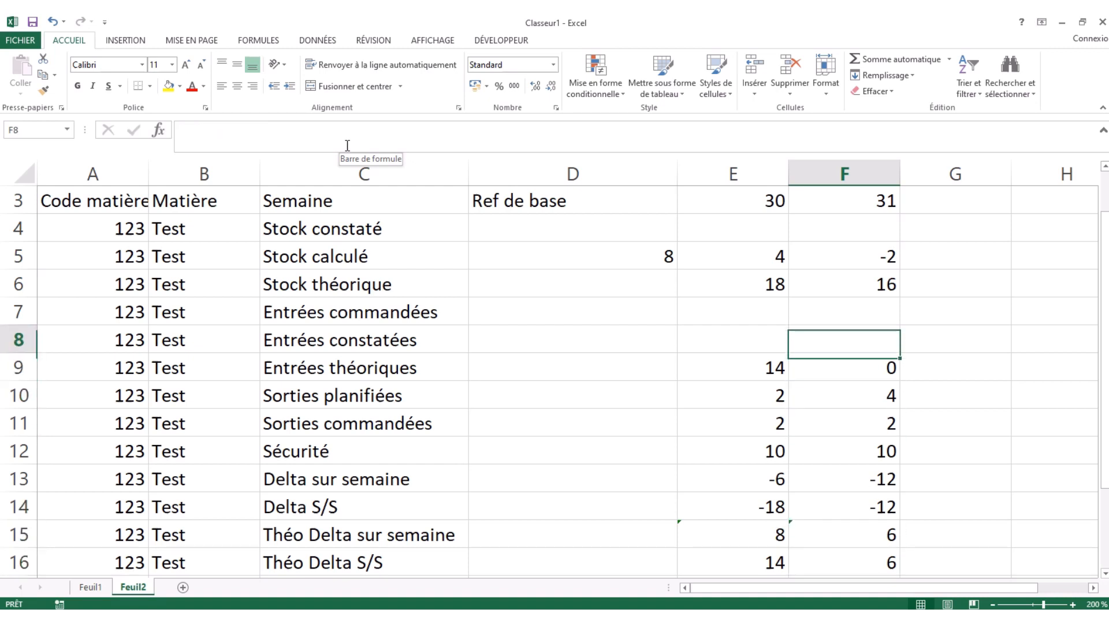
{"action": "key", "text": "Left"}
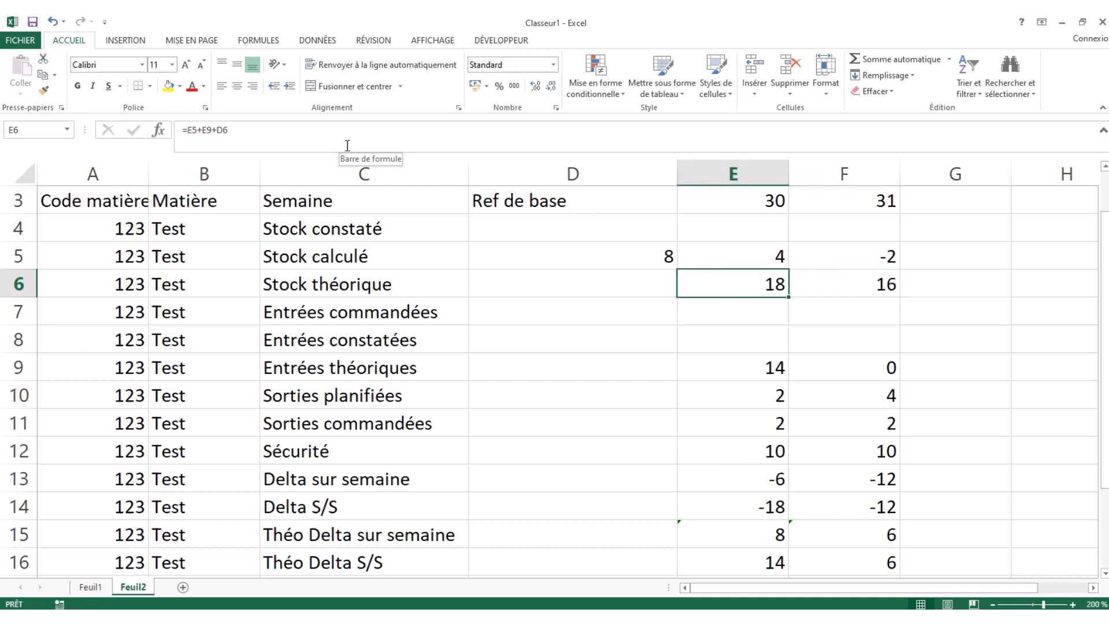
Recheck the week 31 Théo Delta S/S formula in F16 against the Théo Delta sur semaine formula in F15.
{"action": "key", "text": "Right"}
{"action": "key", "text": "Down"}
{"action": "key", "text": "Down"}
{"action": "key", "text": "Down"}
{"action": "key", "text": "Down"}
{"action": "key", "text": "Down"}
{"action": "key", "text": "Down"}
{"action": "key", "text": "Down"}
{"action": "key", "text": "Down"}
{"action": "key", "text": "Down"}
{"action": "key", "text": "Down"}
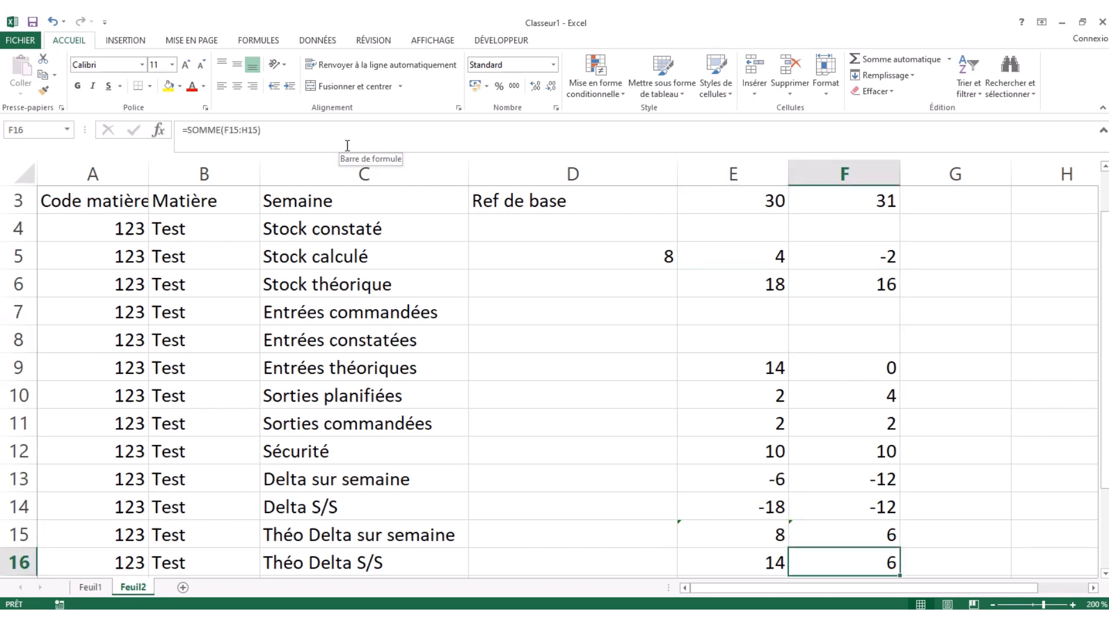
{"action": "key", "text": "Right"}
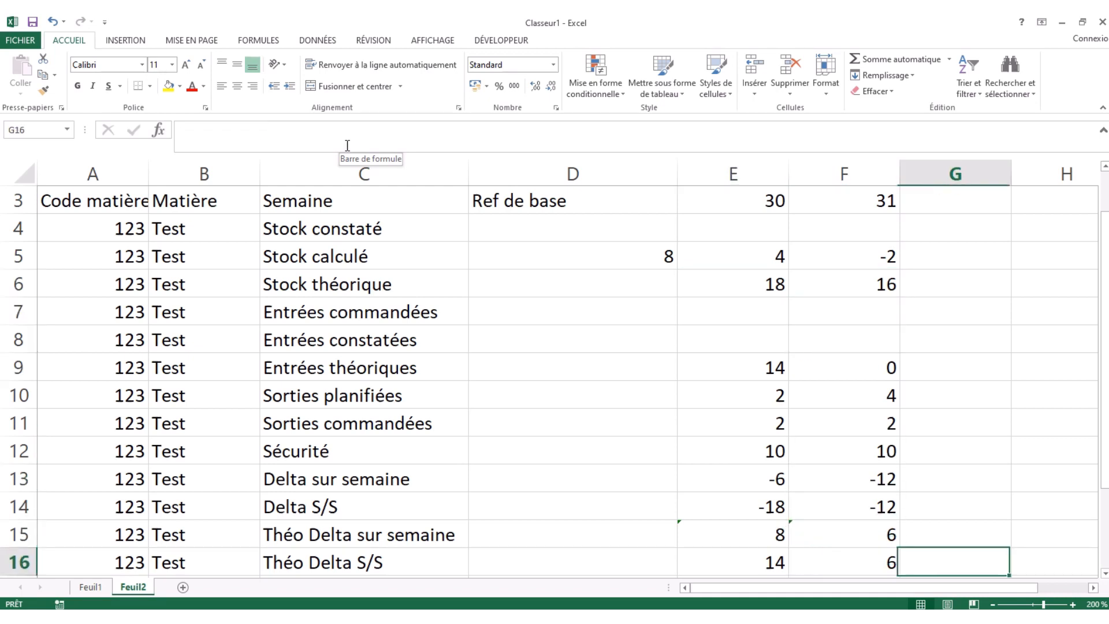
{"action": "key", "text": "Left"}
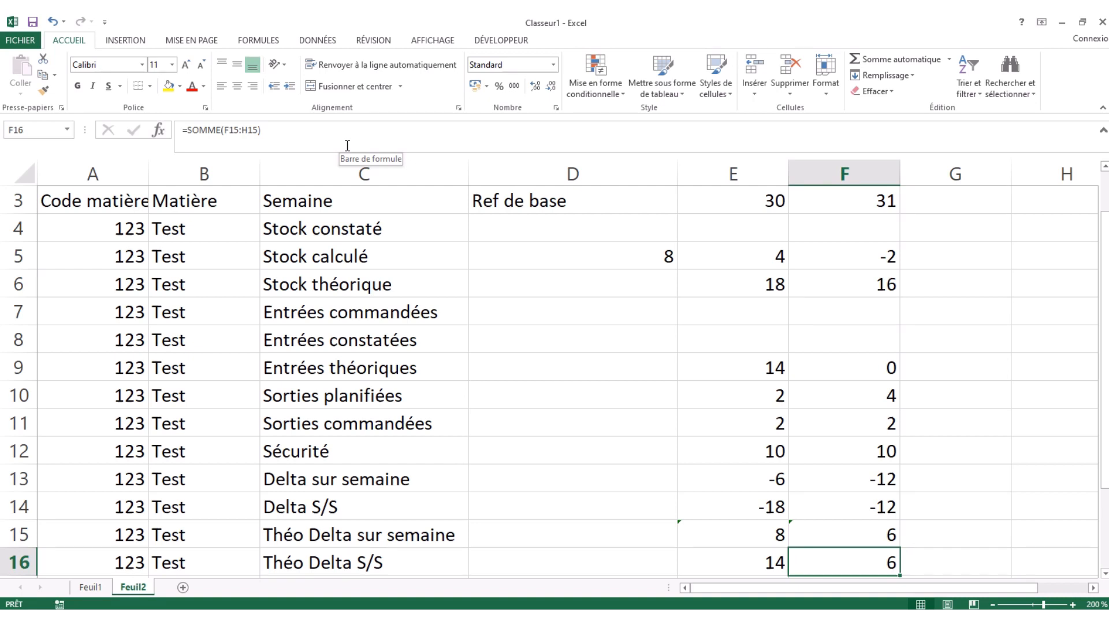
{"action": "key", "text": "Up"}
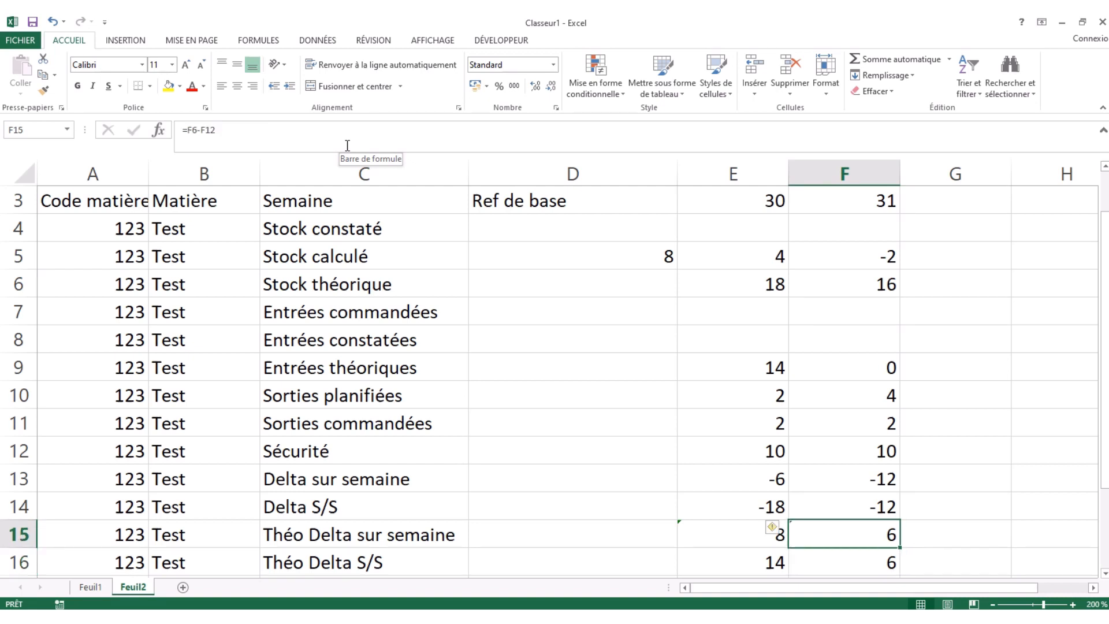
Set the week 30 Entrées théoriques in E9 to 0 and check Théo Delta sur semaine in E15.
{"action": "key", "text": "Left"}
{"action": "key", "text": "Up"}
{"action": "key", "text": "Up"}
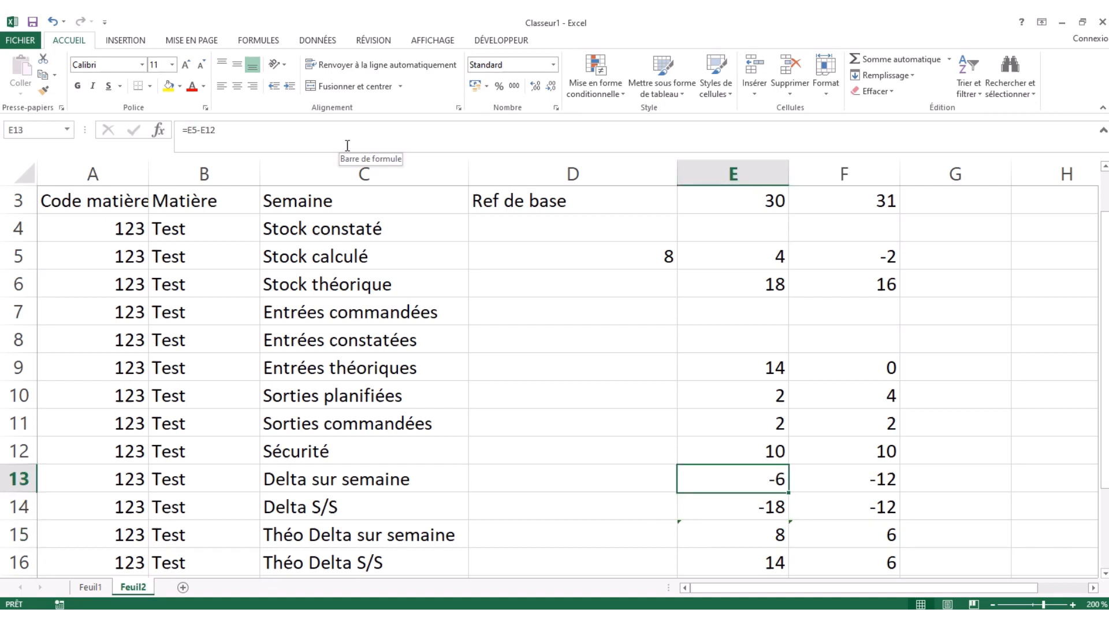
{"action": "key", "text": "Up"}
{"action": "key", "text": "Up"}
{"action": "key", "text": "Up"}
{"action": "key", "text": "Up"}
{"action": "type", "text": "0"}
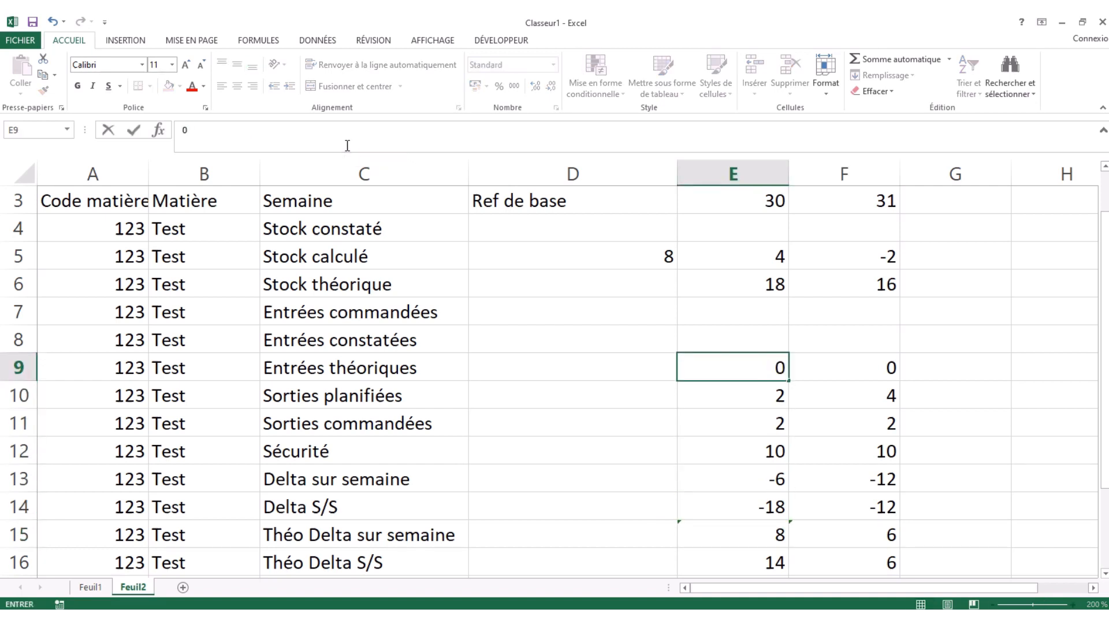
{"action": "key", "text": "Return"}
{"action": "key", "text": "Down"}
{"action": "key", "text": "Down"}
{"action": "key", "text": "Down"}
{"action": "key", "text": "Down"}
{"action": "key", "text": "Down"}
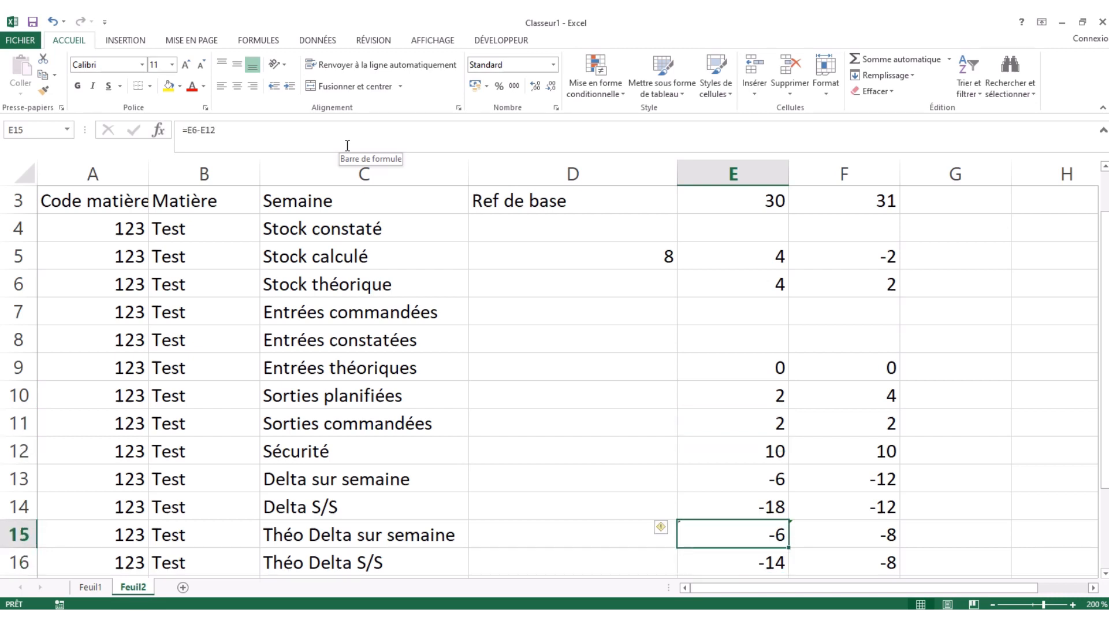
Compare the Théo Delta sur semaine values and formulas for weeks 30 and 31 in E15 and F15.
{"action": "key", "text": "Right"}
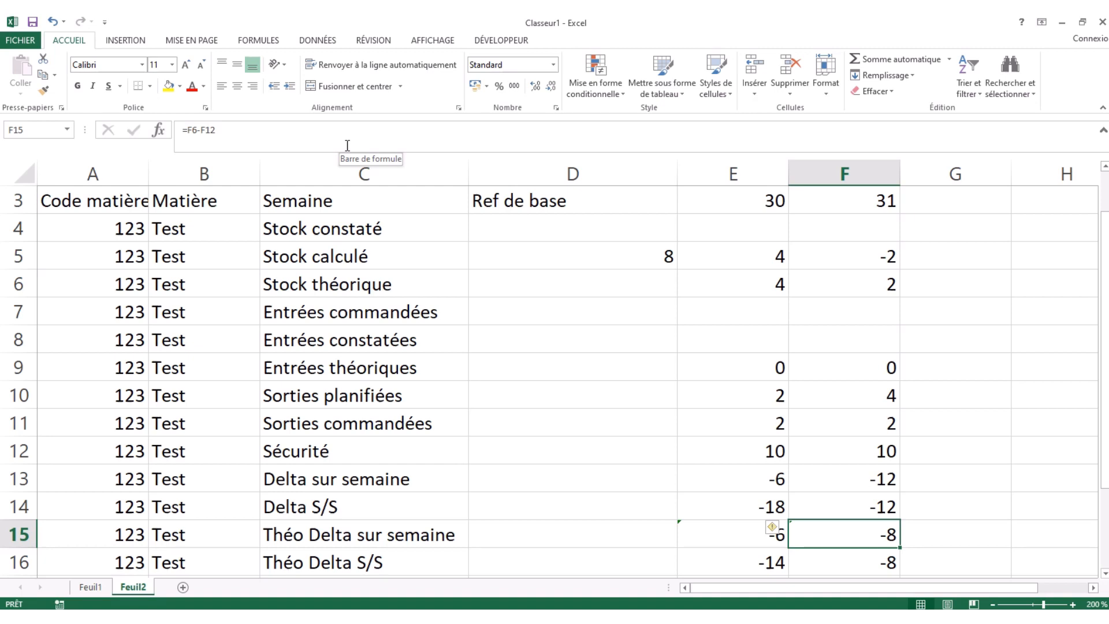
{"action": "key", "text": "Left"}
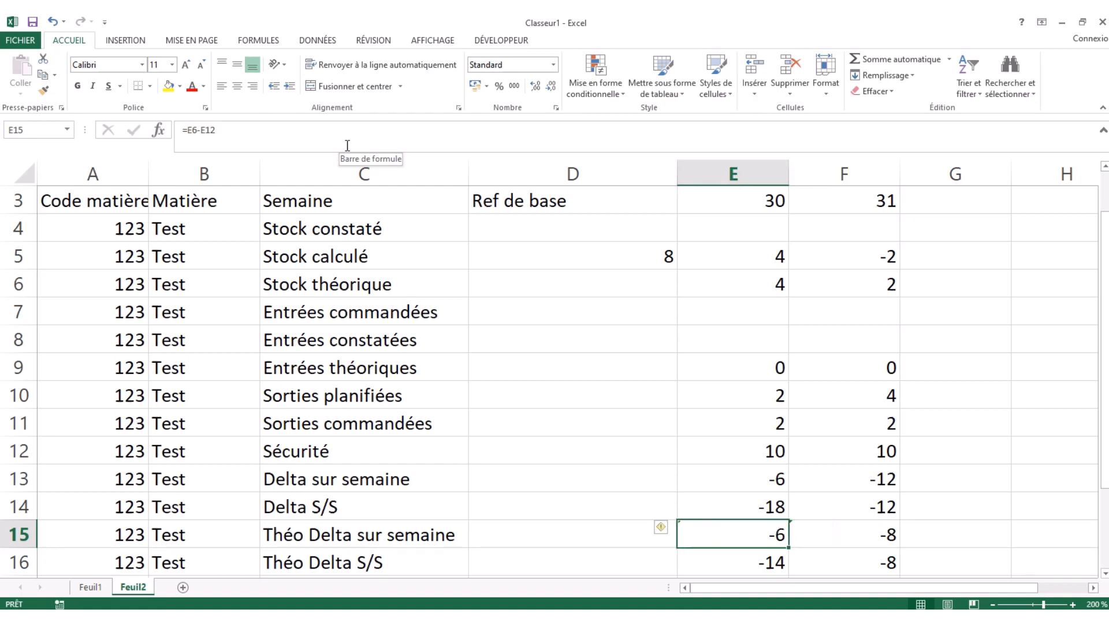
{"action": "key", "text": "shift+Right"}
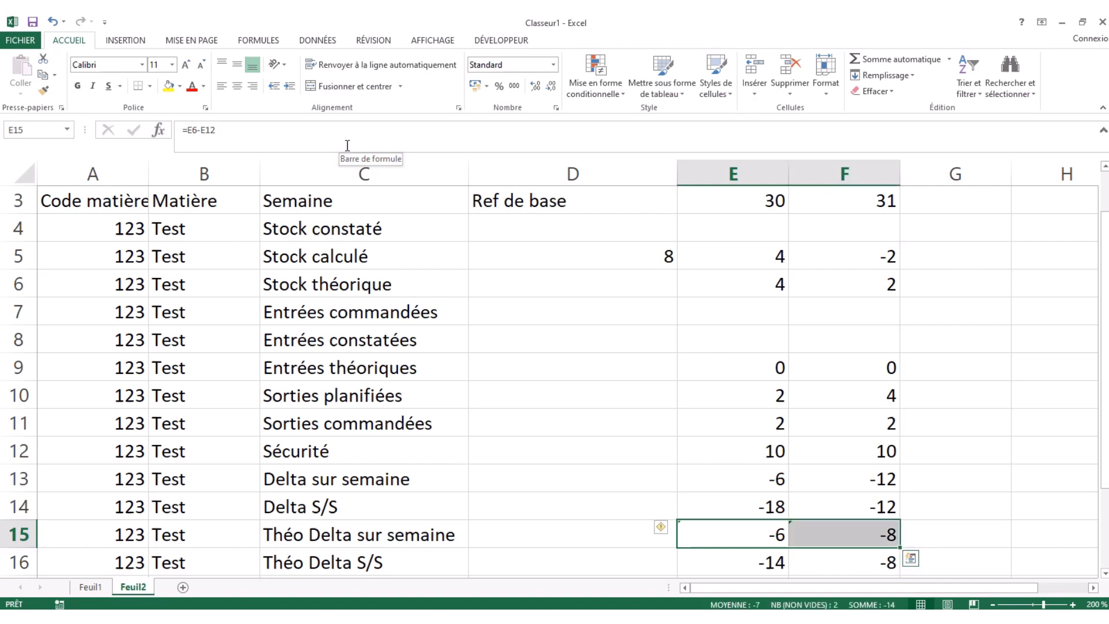
{"action": "key", "text": "Left"}
{"action": "key", "text": "Right"}
{"action": "key", "text": "Right"}
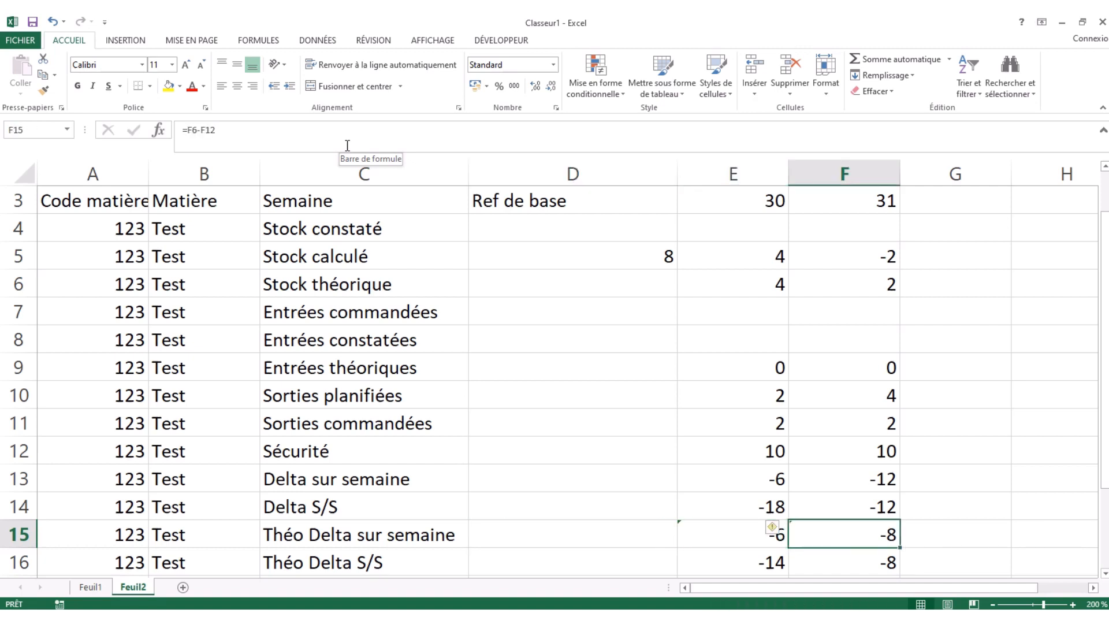
{"action": "key", "text": "Left"}
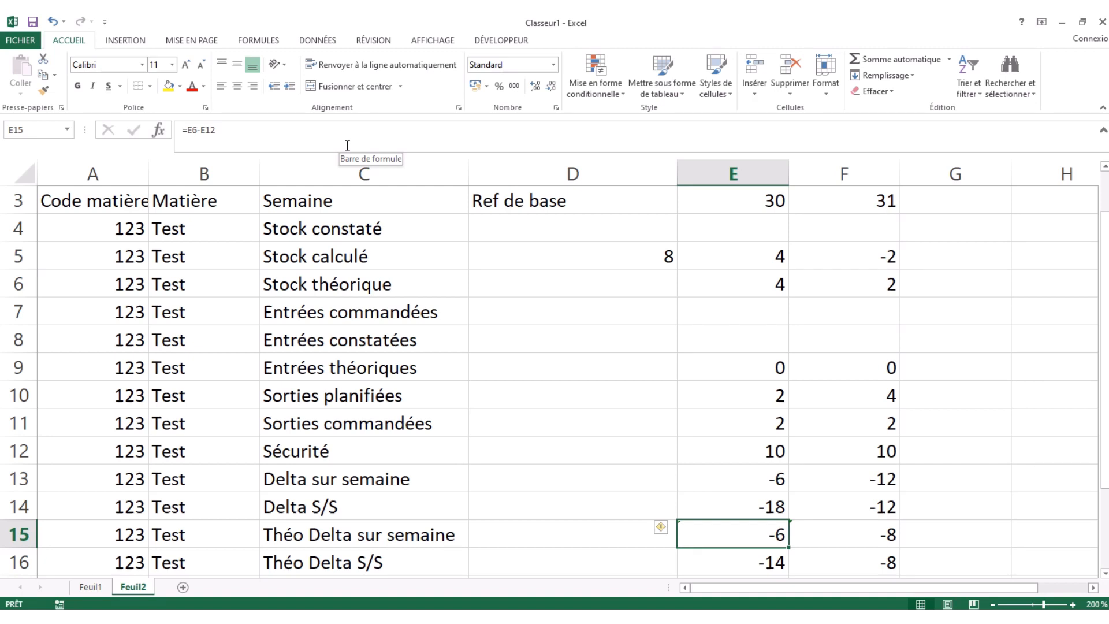
{"action": "key", "text": "Right"}
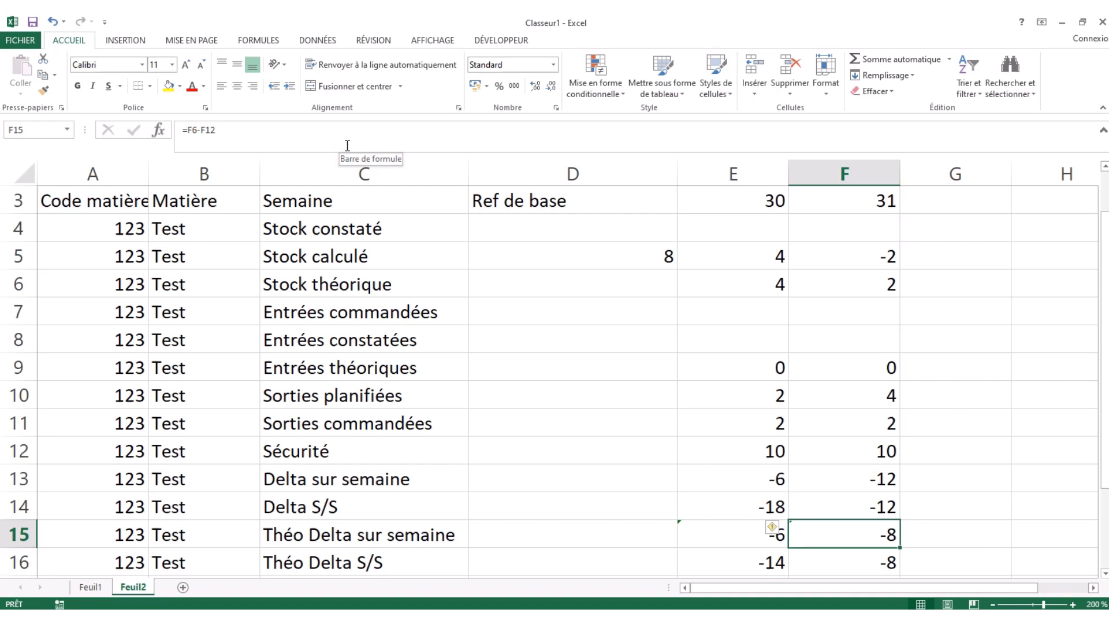
{"action": "key", "text": "Left"}
{"action": "key", "text": "shift+Right"}
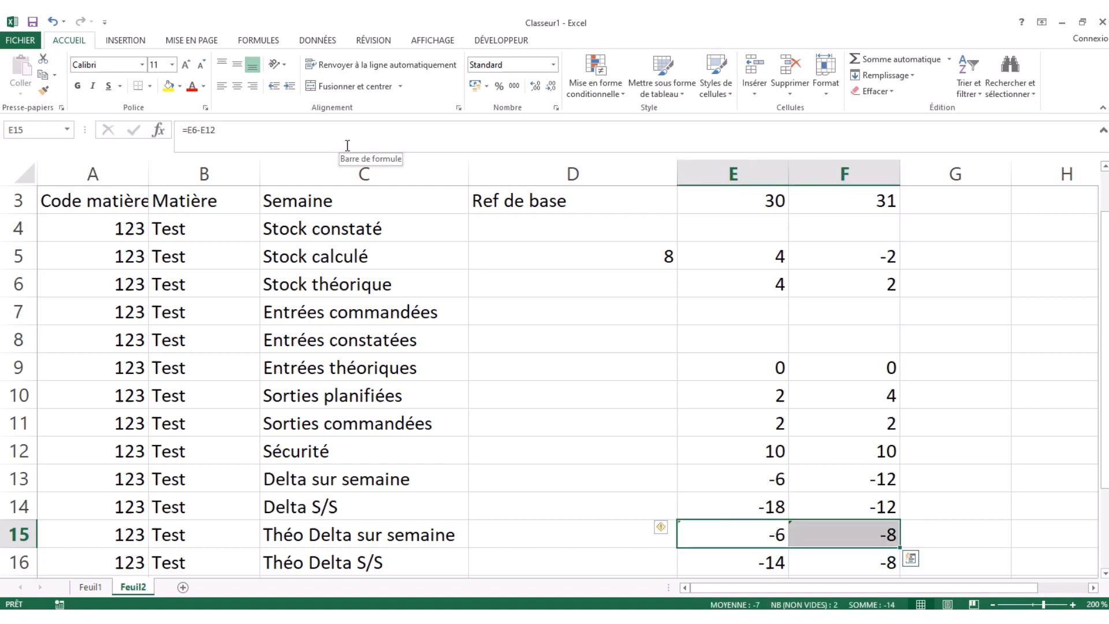
{"action": "key", "text": "Left"}
{"action": "key", "text": "Right"}
{"action": "key", "text": "Right"}
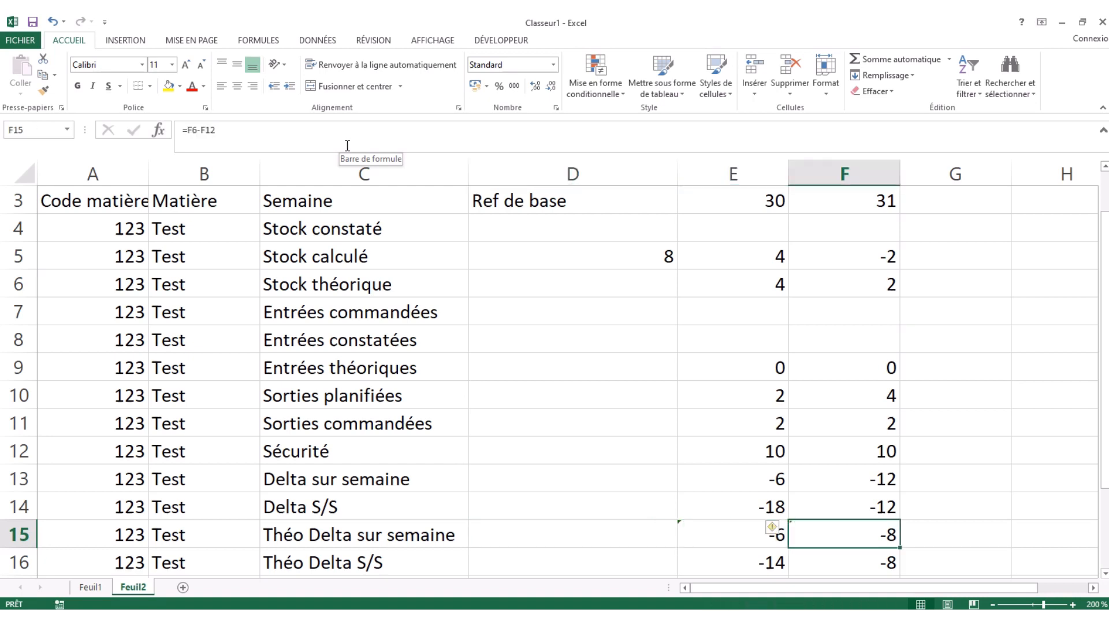
{"action": "key", "text": "Left"}
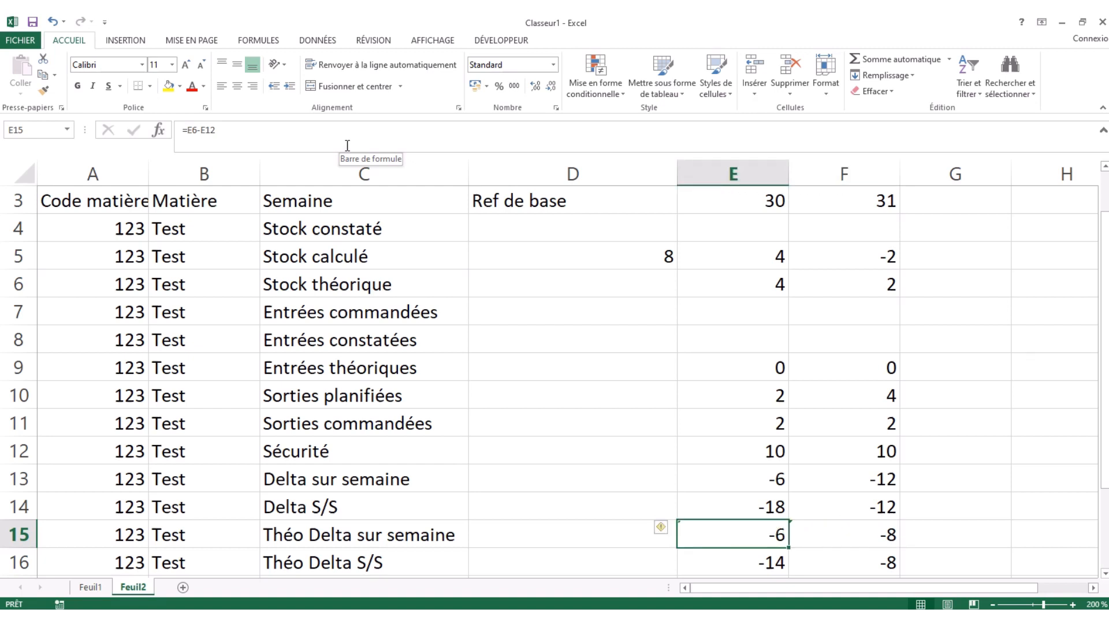
Set the week 30 Entrées théoriques in E9 to 14.
{"action": "key", "text": "Up"}
{"action": "key", "text": "Up"}
{"action": "key", "text": "Up"}
{"action": "key", "text": "Up"}
{"action": "key", "text": "Up"}
{"action": "key", "text": "Up"}
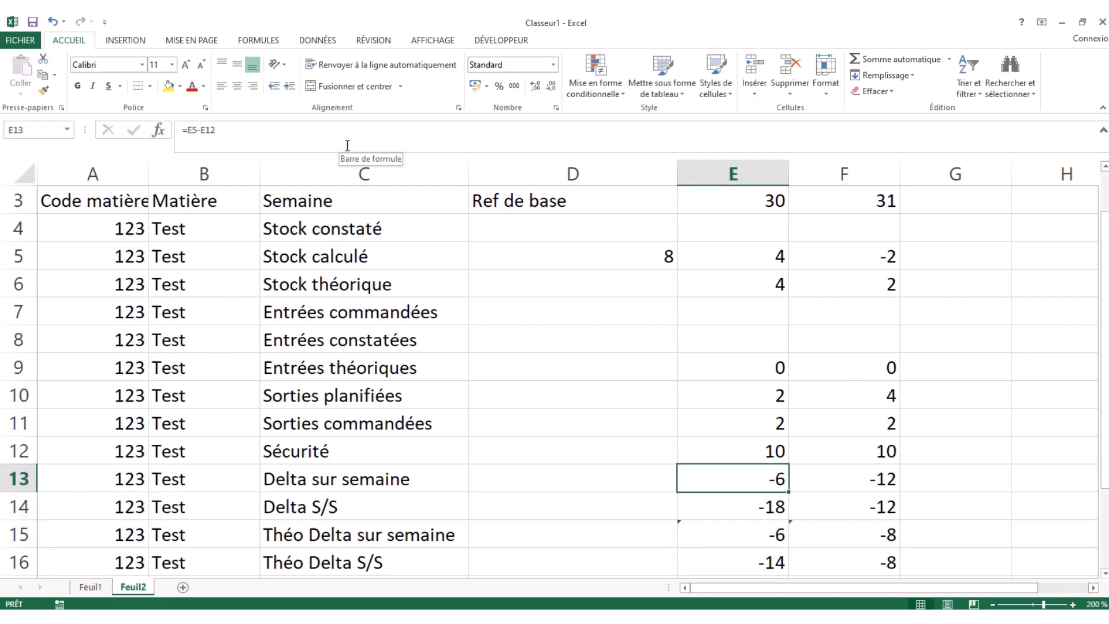
{"action": "type", "text": "14"}
{"action": "key", "text": "Tab"}
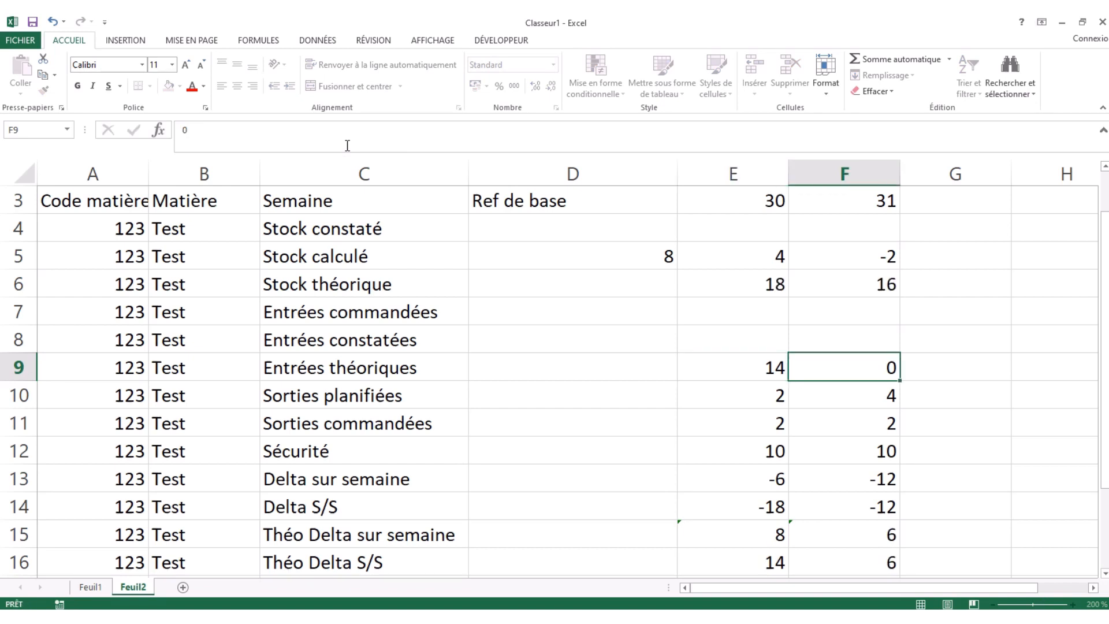
{"action": "key", "text": "Left"}
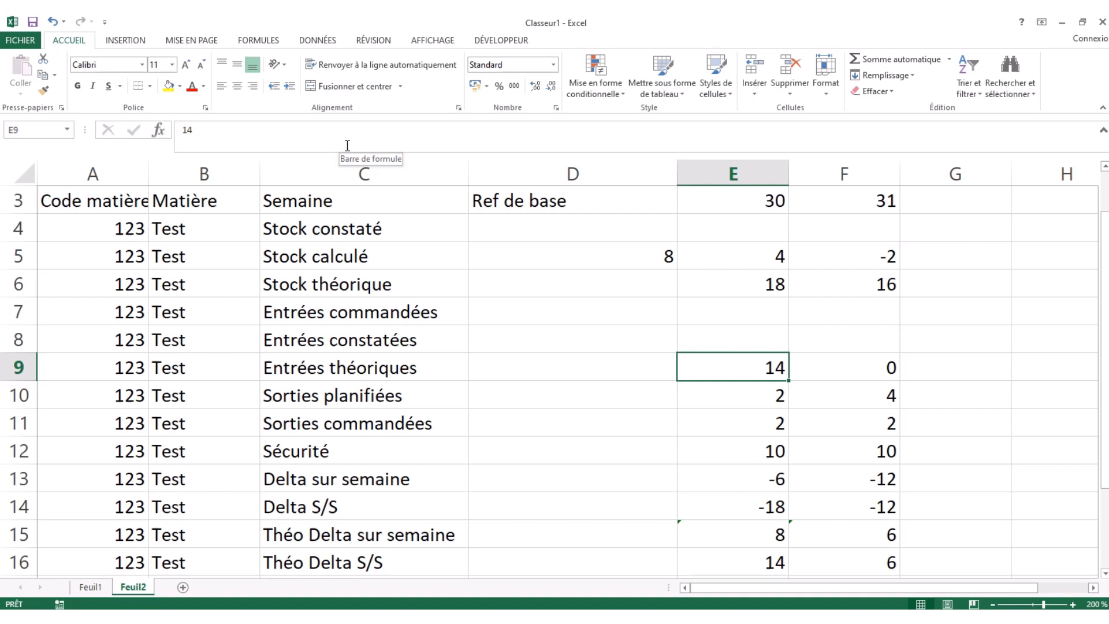
{"action": "key", "text": "Right"}
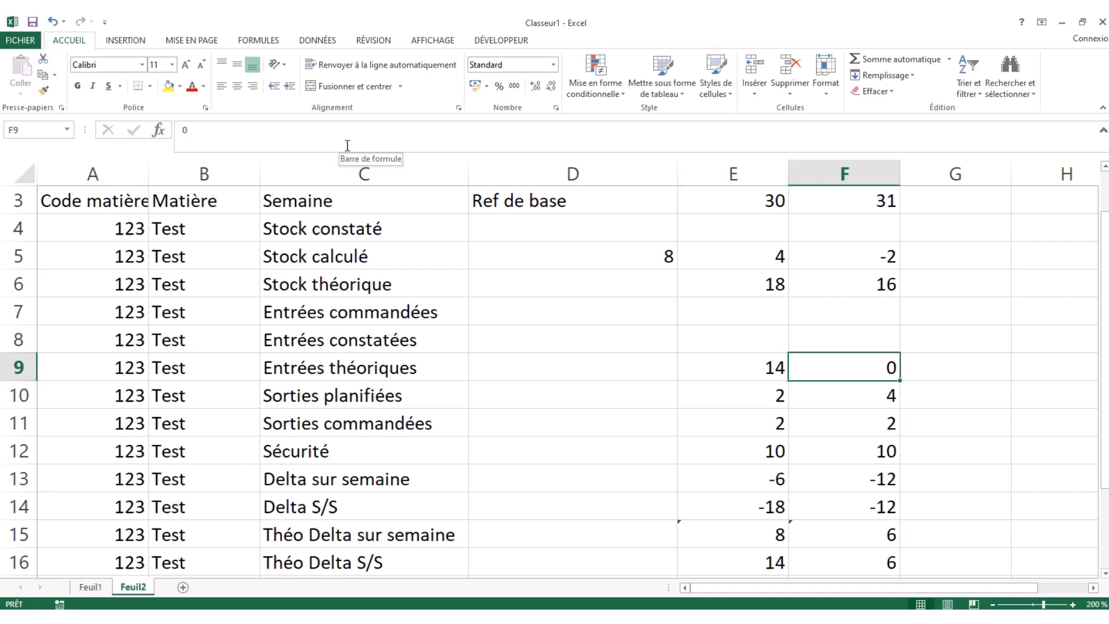
Check the week 31 Théo Delta S/S in F16 and compare Théo Delta sur semaine in E15 and F15.
{"action": "key", "text": "Down"}
{"action": "key", "text": "Down"}
{"action": "key", "text": "Down"}
{"action": "key", "text": "Down"}
{"action": "key", "text": "Down"}
{"action": "key", "text": "Down"}
{"action": "key", "text": "Down"}
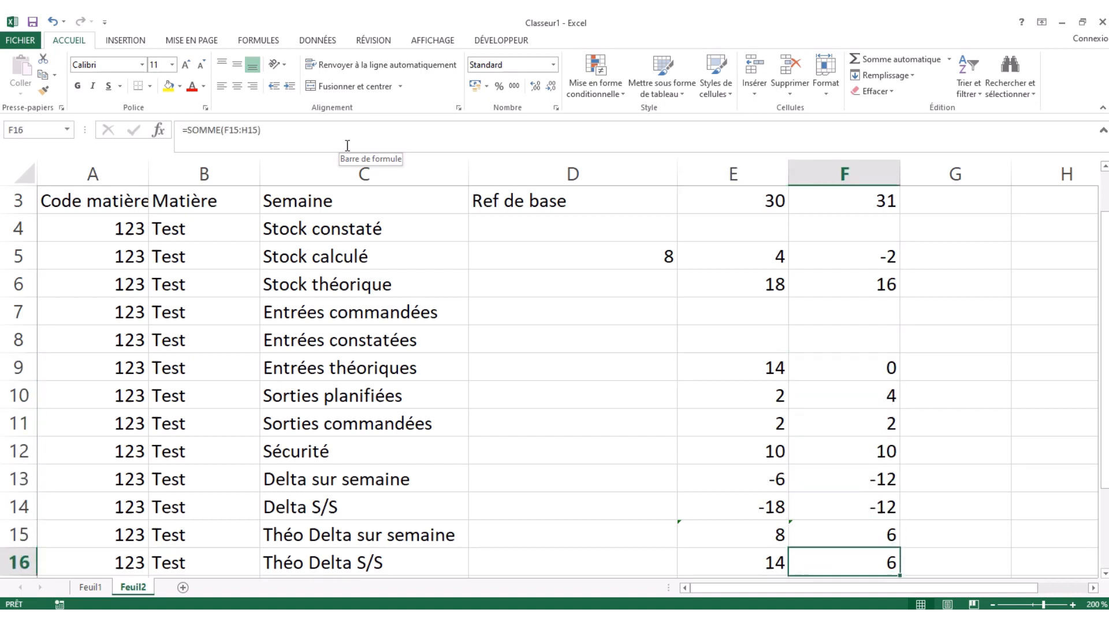
{"action": "key", "text": "Up"}
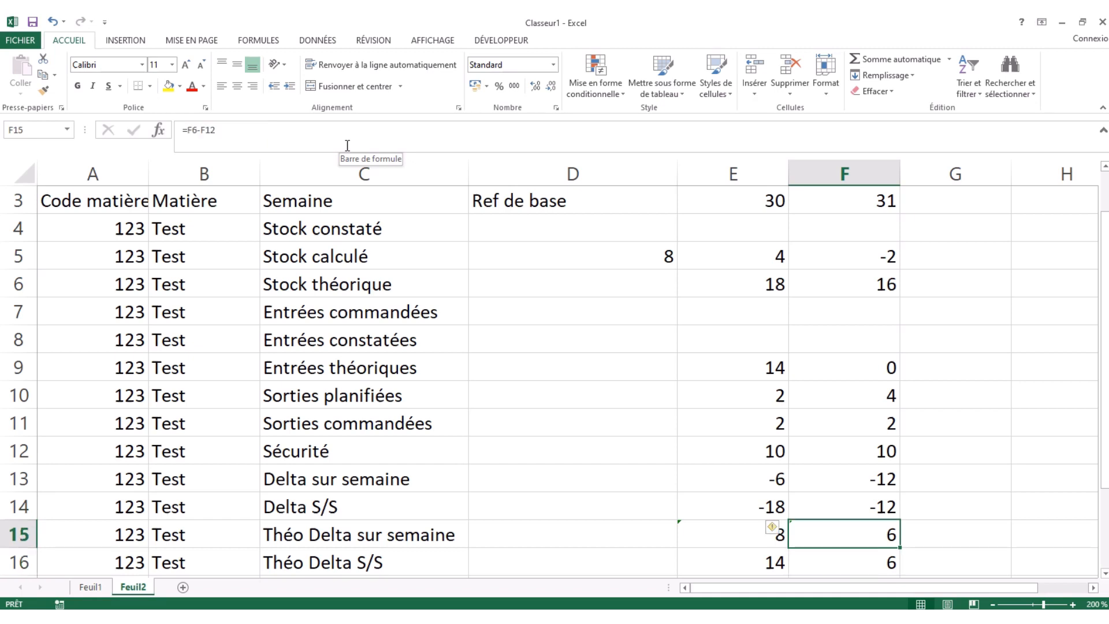
{"action": "key", "text": "Down"}
{"action": "key", "text": "Up"}
{"action": "key", "text": "Left"}
{"action": "key", "text": "Right"}
{"action": "key", "text": "Left"}
Reset the week 30 Entrées théoriques in E9 to 0.
{"action": "key", "text": "Up"}
{"action": "key", "text": "Up"}
{"action": "key", "text": "Up"}
{"action": "key", "text": "Up"}
{"action": "key", "text": "Up"}
{"action": "key", "text": "Up"}
{"action": "key", "text": "Up"}
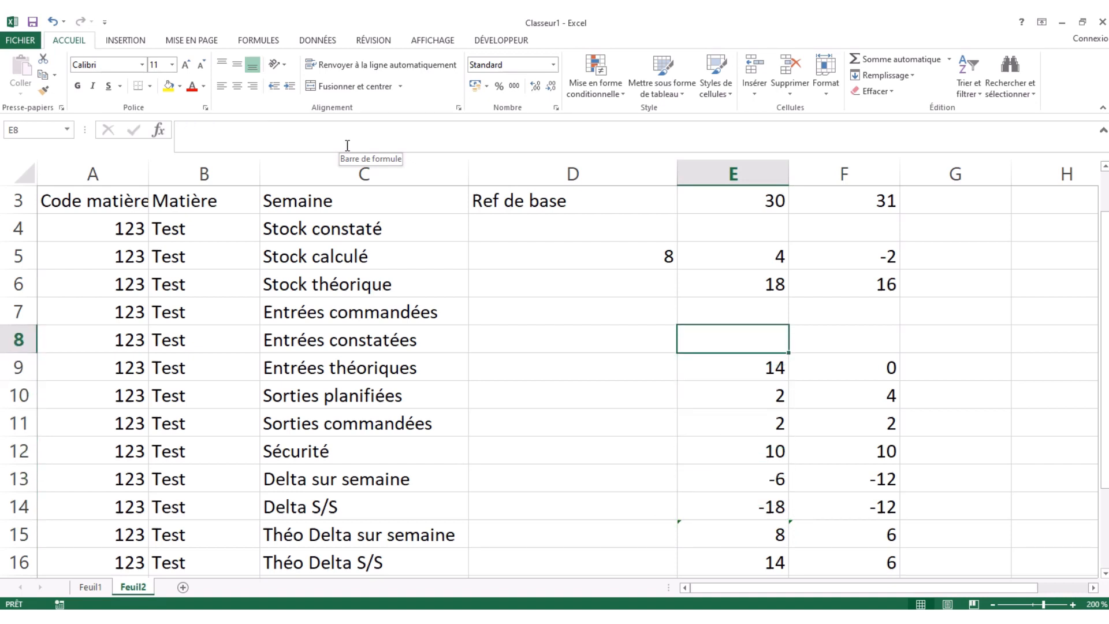
{"action": "key", "text": "Down"}
{"action": "type", "text": "0"}
{"action": "key", "text": "Return"}
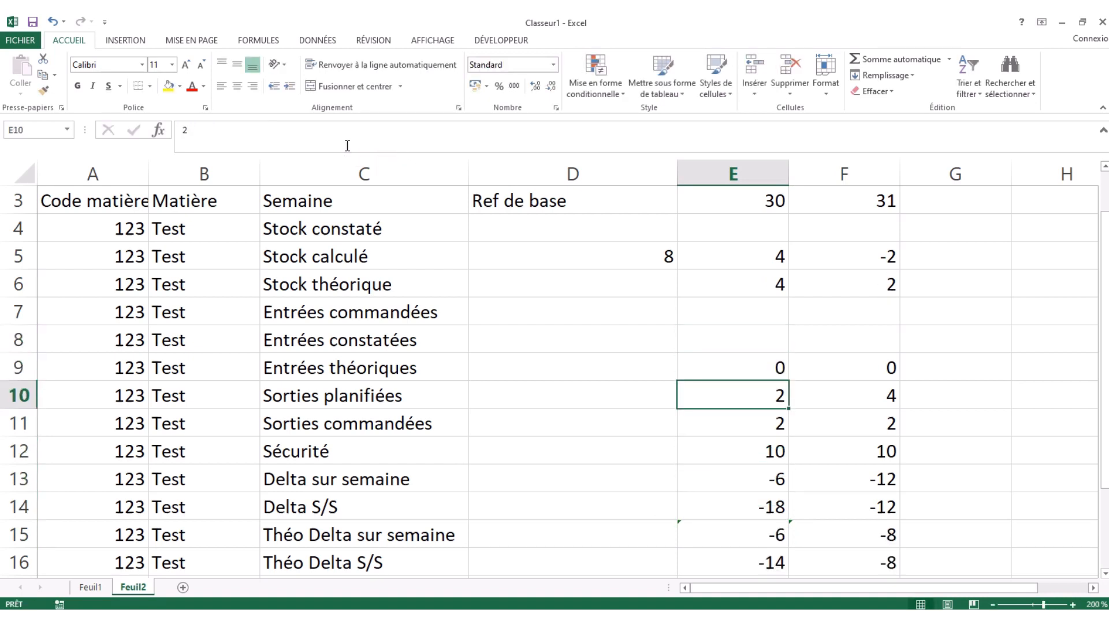
{"action": "key", "text": "Up"}
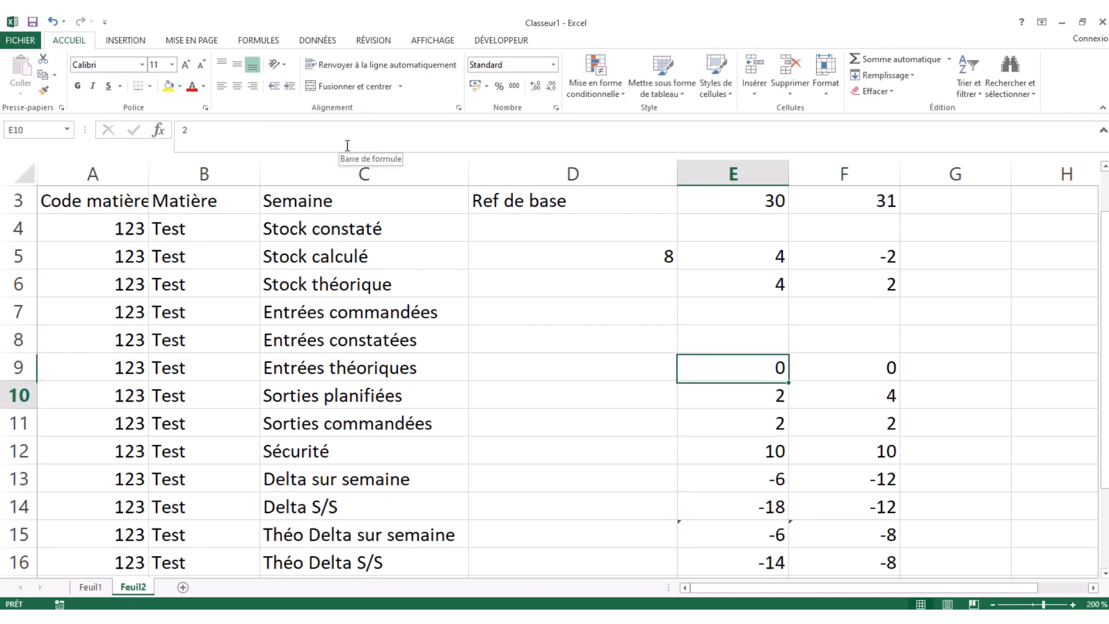
Examine the week 30 Théo Delta sur semaine in E15 against the Théo Delta S/S sum in E16.
{"action": "key", "text": "Down"}
{"action": "key", "text": "Down"}
{"action": "key", "text": "Down"}
{"action": "key", "text": "Down"}
{"action": "key", "text": "Down"}
{"action": "key", "text": "Down"}
{"action": "key", "text": "Down"}
{"action": "key", "text": "Up"}
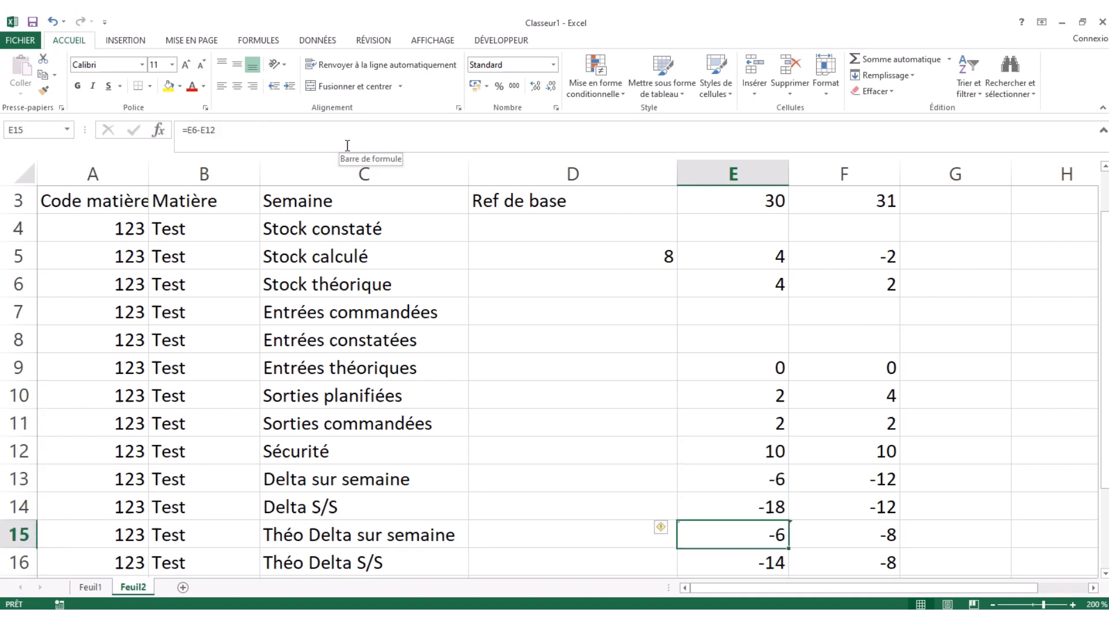
{"action": "key", "text": "Down"}
{"action": "key", "text": "Up"}
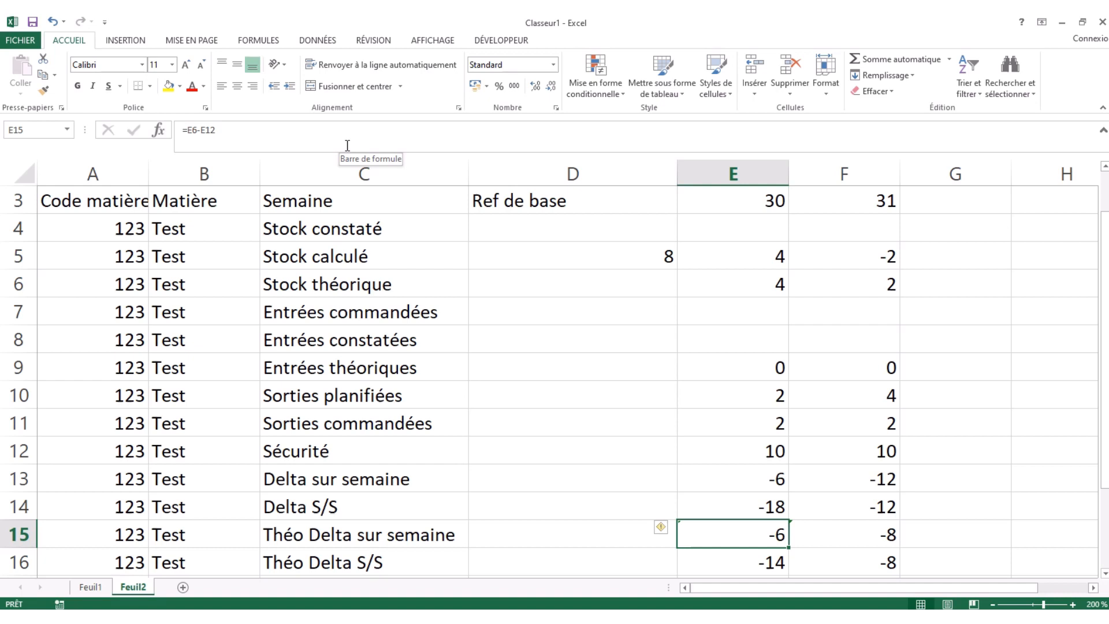
{"action": "key", "text": "Down"}
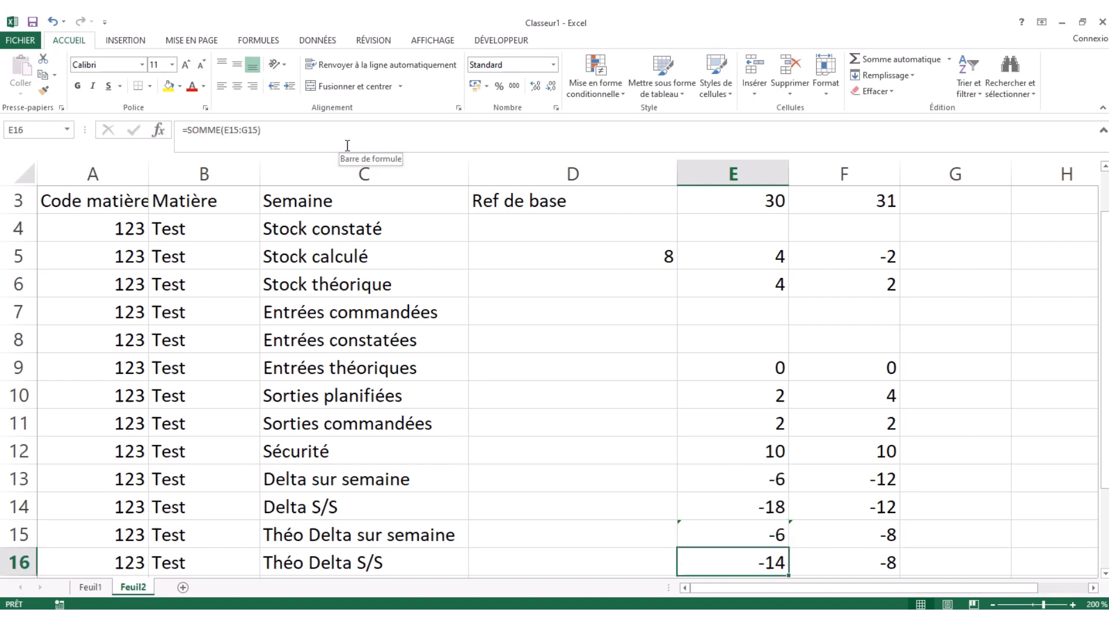
{"action": "key", "text": "Up"}
{"action": "key", "text": "Up"}
{"action": "key", "text": "Up"}
{"action": "key", "text": "Up"}
{"action": "key", "text": "Up"}
{"action": "key", "text": "Up"}
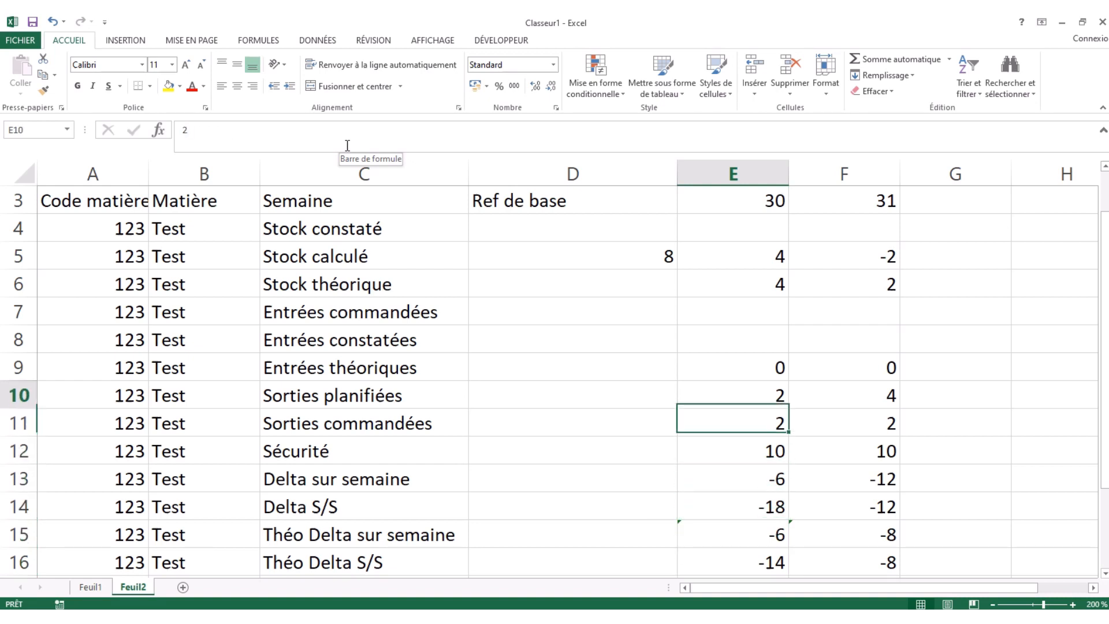
Copy the material code and name from A16:B16 into row 17.
{"action": "key", "text": "Down"}
{"action": "key", "text": "Down"}
{"action": "key", "text": "Down"}
{"action": "key", "text": "Down"}
{"action": "key", "text": "Down"}
{"action": "key", "text": "Down"}
{"action": "key", "text": "Down"}
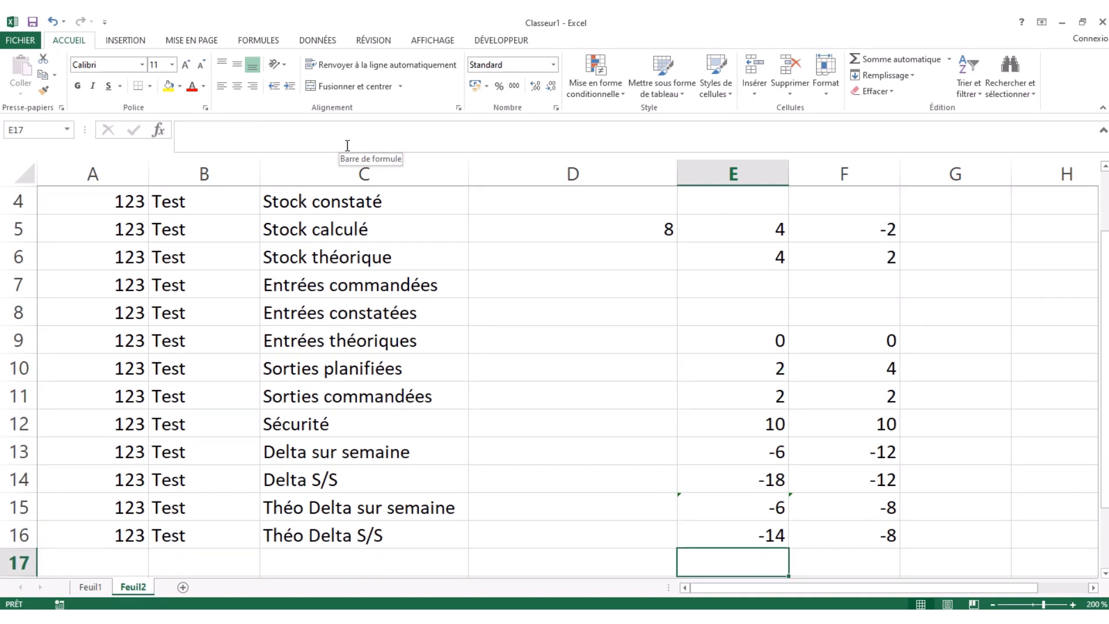
{"action": "key", "text": "Left"}
{"action": "key", "text": "Left"}
{"action": "key", "text": "Left"}
{"action": "key", "text": "Left"}
{"action": "key", "text": "Up"}
{"action": "key", "text": "shift+Right"}
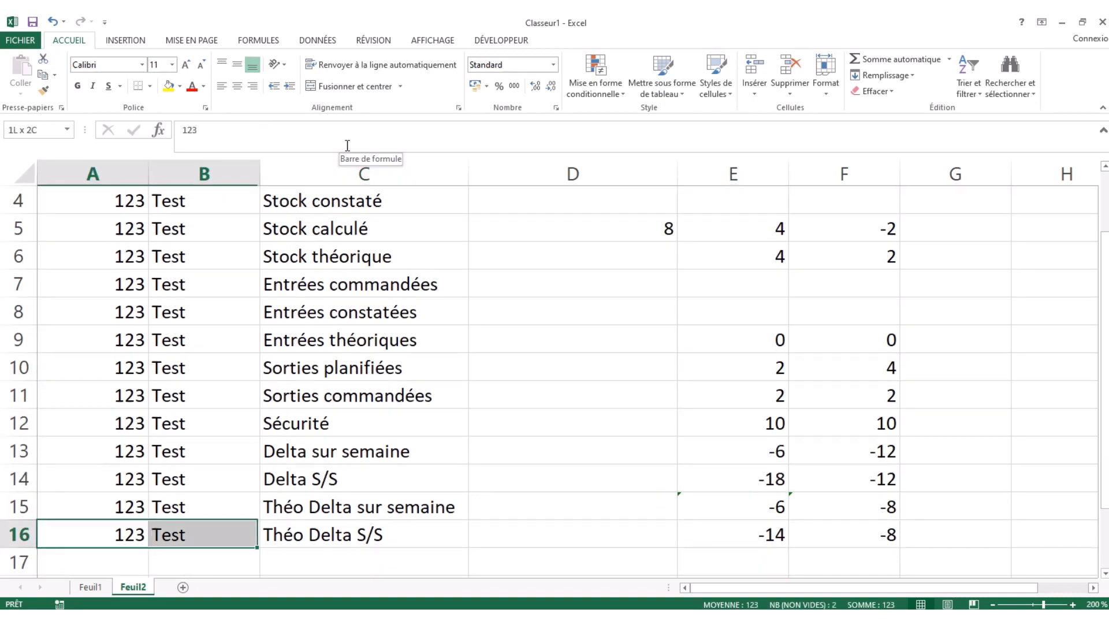
{"action": "key", "text": "ctrl+c"}
{"action": "key", "text": "Down"}
{"action": "key", "text": "ctrl+v"}
Label the new row "Commande à faire" in C17.
{"action": "key", "text": "Right"}
{"action": "key", "text": "Right"}
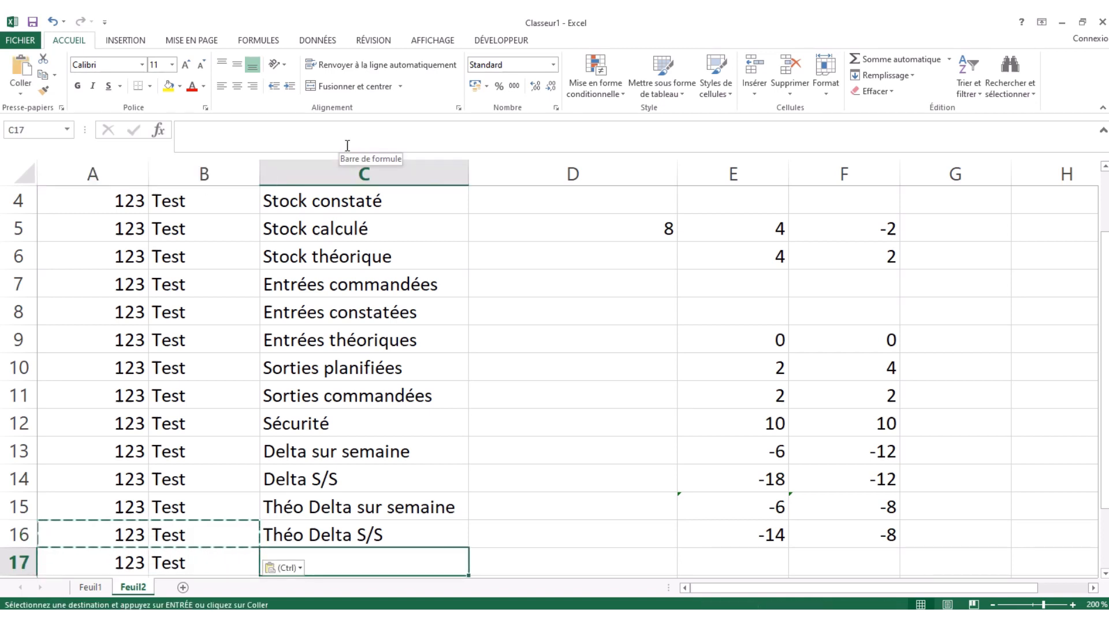
{"action": "type", "text": "Commande"}
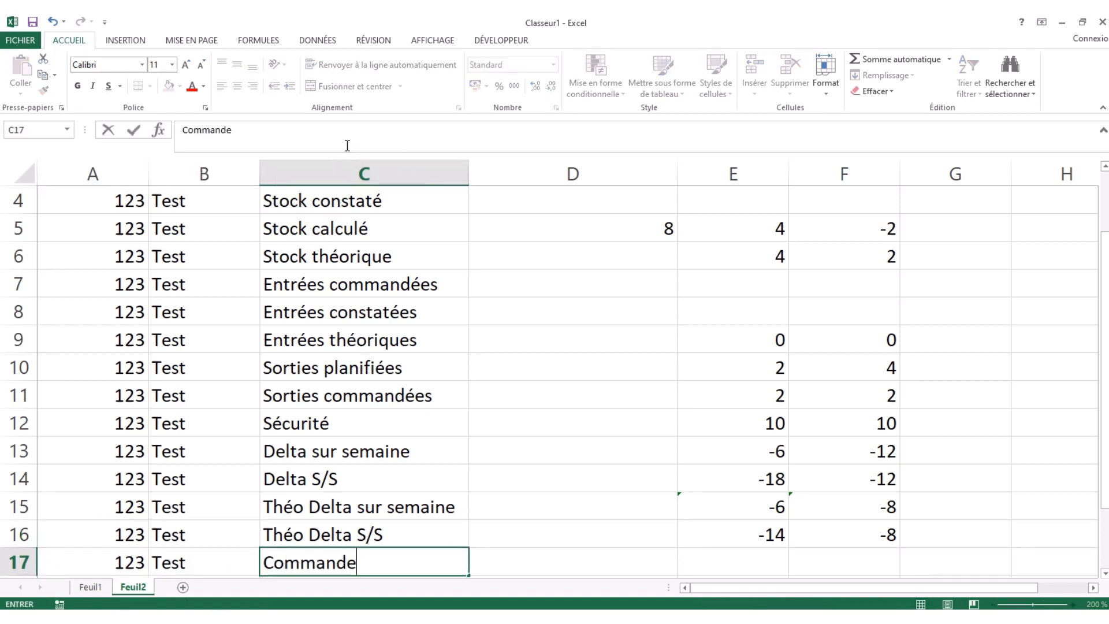
{"action": "type", "text": " à faire"}
Enter the formula =-E16+E15 in E17 for the week 30 Commande à faire.
{"action": "key", "text": "Right"}
{"action": "key", "text": "Right"}
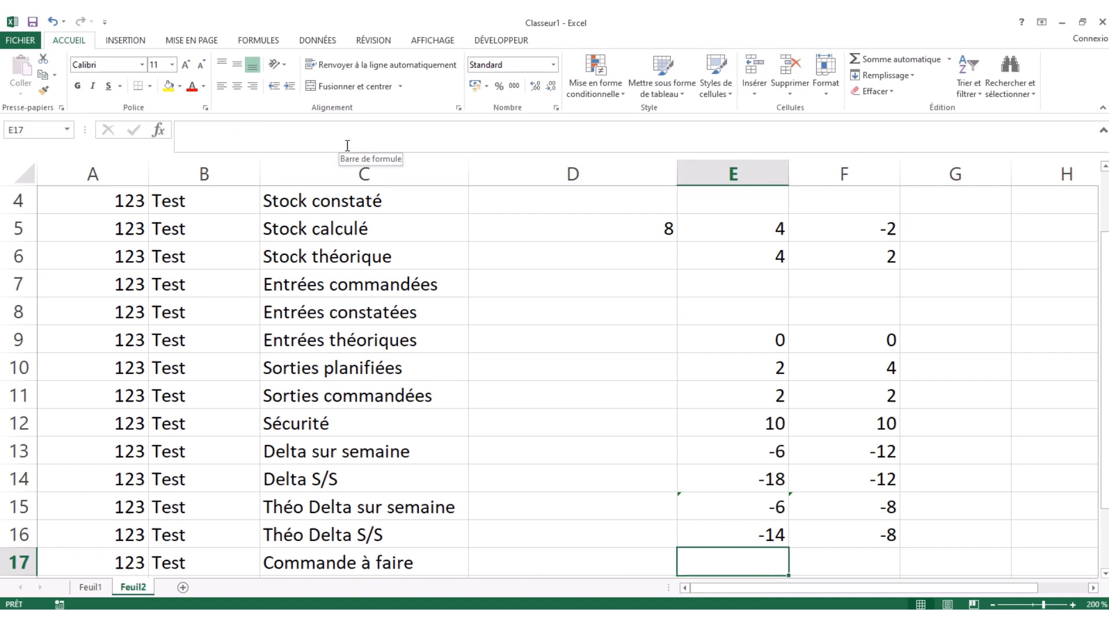
{"action": "type", "text": "=-"}
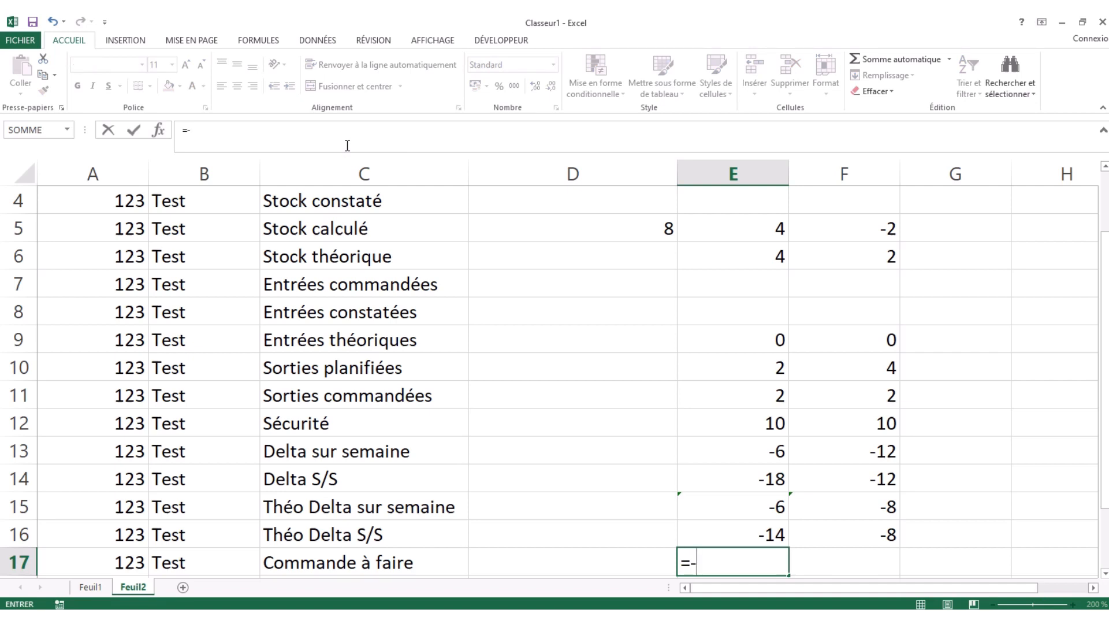
{"action": "left_click", "coordinate": [724, 536]}
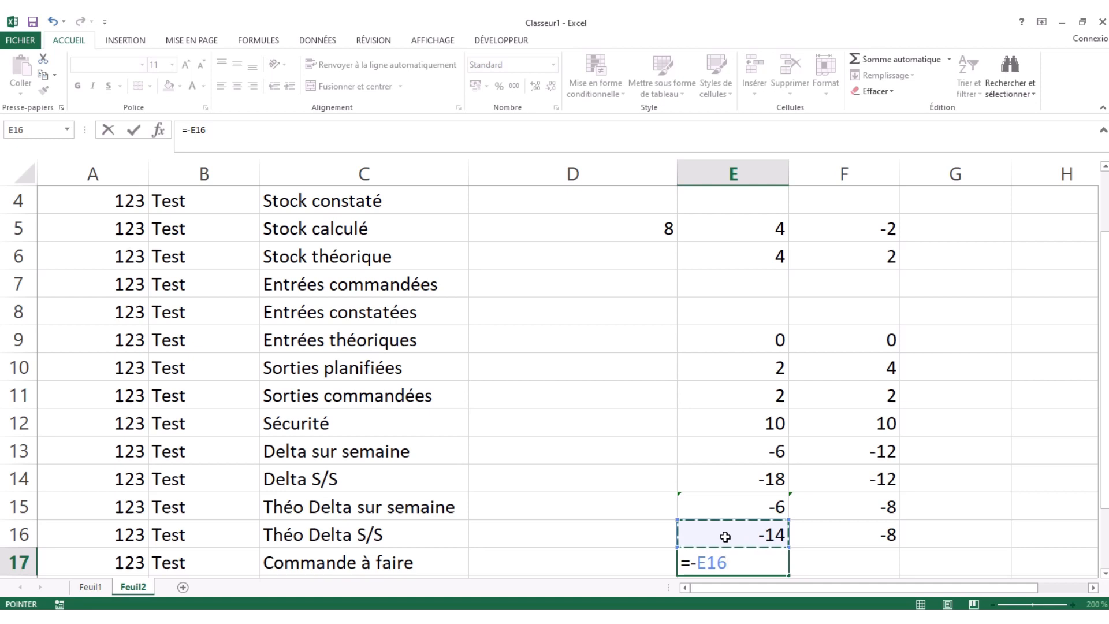
{"action": "type", "text": "+"}
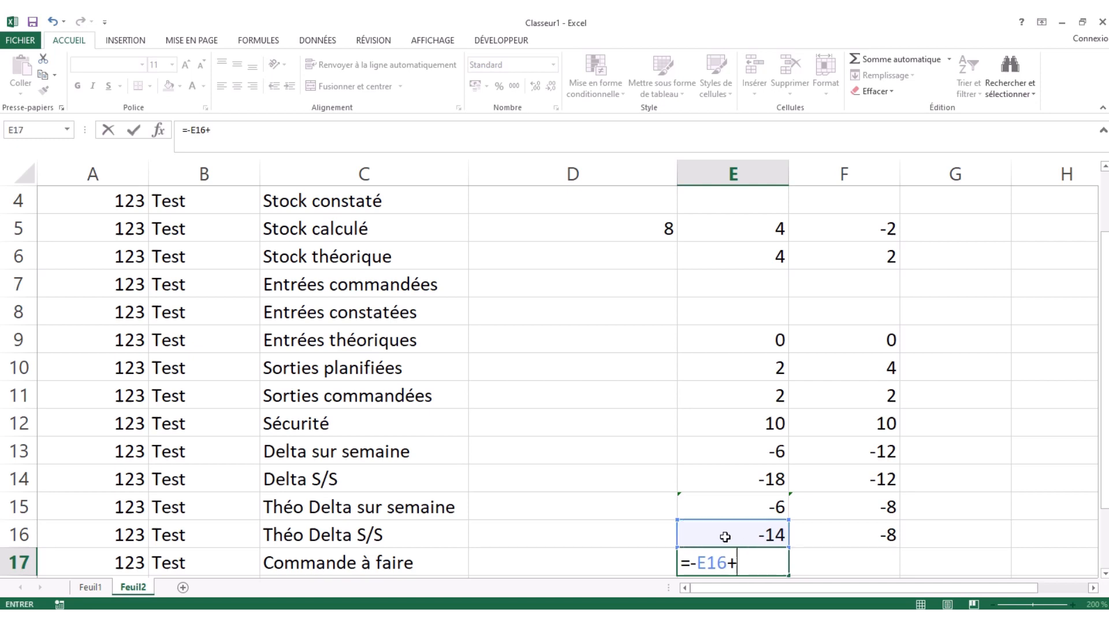
{"action": "left_click", "coordinate": [735, 506]}
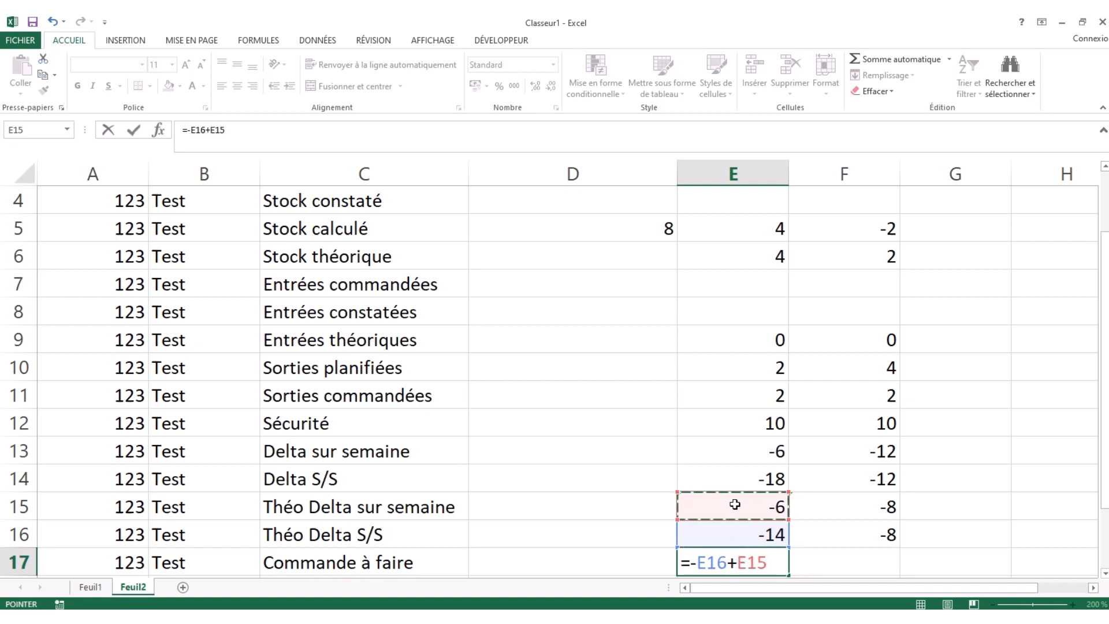
{"action": "key", "text": "Return"}
Copy the Commande à faire formula from E17 to week 31 in F17.
{"action": "key", "text": "Up"}
{"action": "key", "text": "Up"}
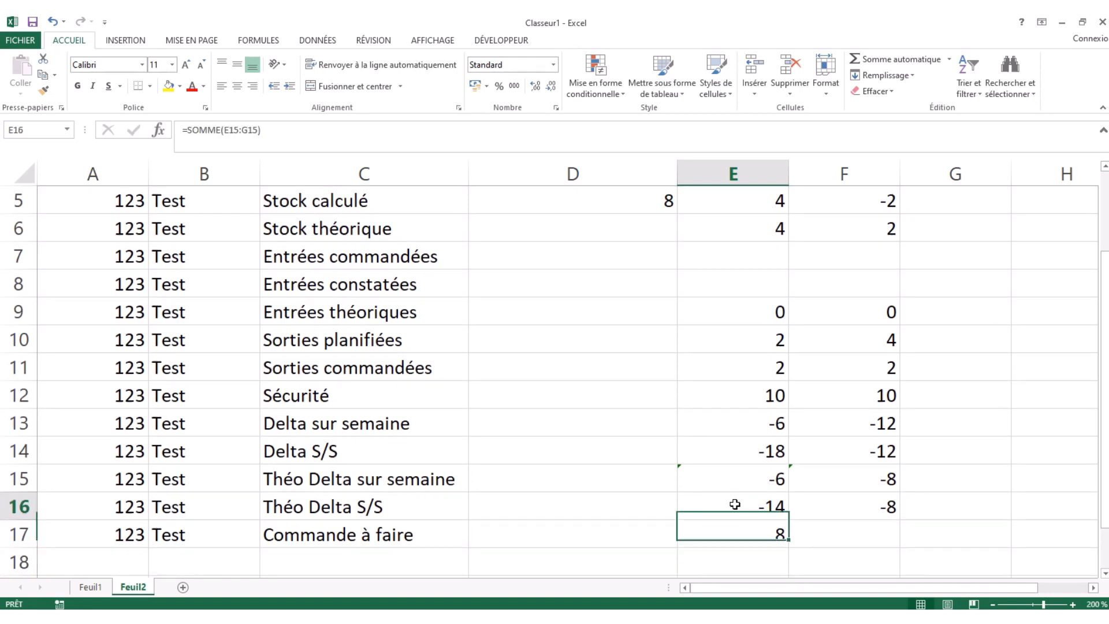
{"action": "key", "text": "Down"}
{"action": "key", "text": "ctrl+c"}
{"action": "key", "text": "Right"}
{"action": "key", "text": "ctrl+v"}
{"action": "key", "text": "Left"}
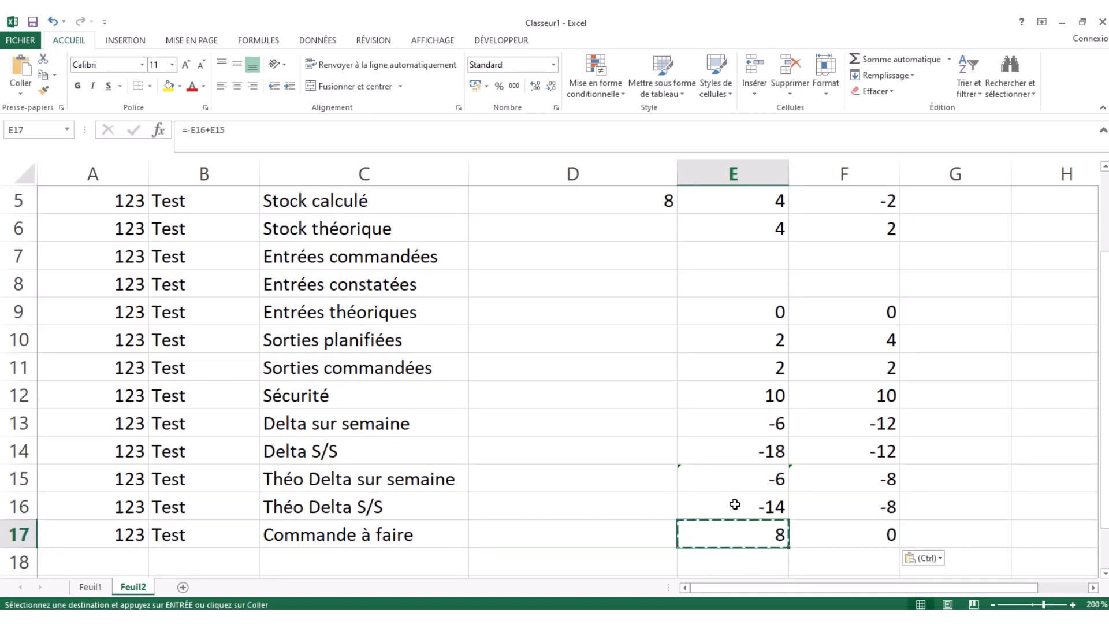
Set the week 30 Entrées théoriques in E9 to 8 to test the Commande à faire formula.
{"action": "key", "text": "Up"}
{"action": "key", "text": "Up"}
{"action": "key", "text": "Up"}
{"action": "key", "text": "Up"}
{"action": "key", "text": "Up"}
{"action": "key", "text": "Up"}
{"action": "key", "text": "Up"}
{"action": "key", "text": "Up"}
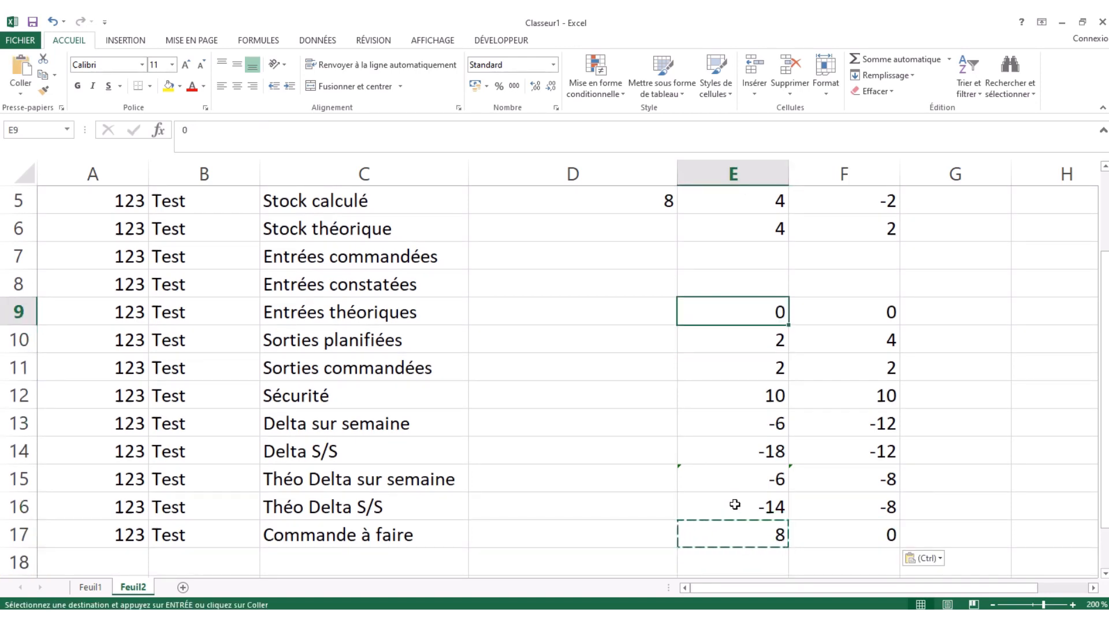
{"action": "type", "text": "8"}
{"action": "key", "text": "Right"}
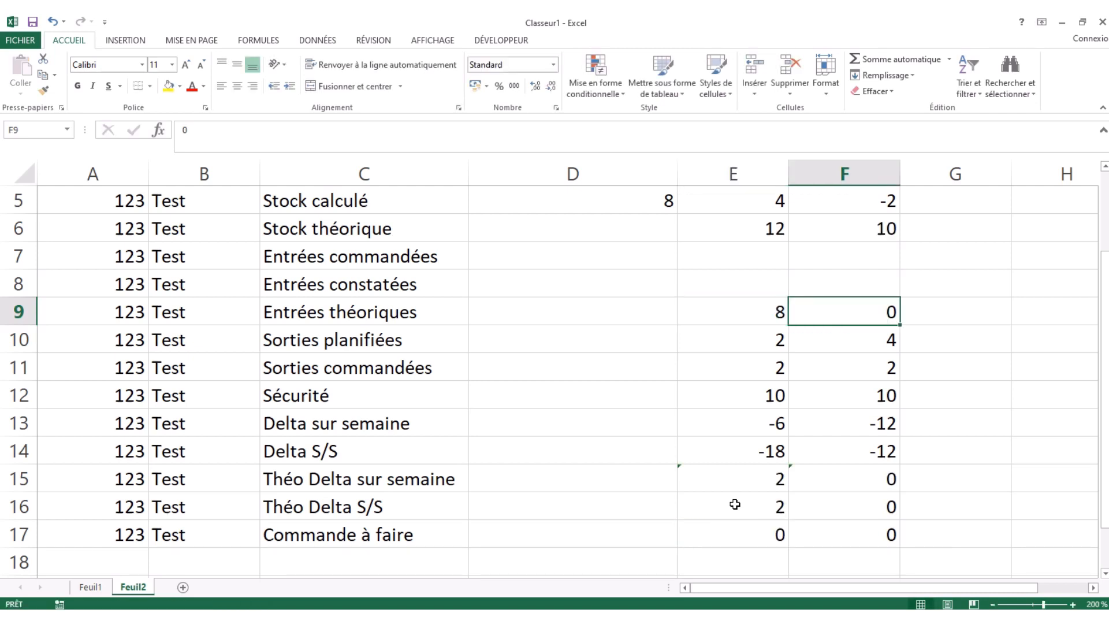
Reset the week 30 Entrées théoriques in E9 to 0.
{"action": "key", "text": "Left"}
{"action": "type", "text": "0"}
{"action": "key", "text": "Left"}
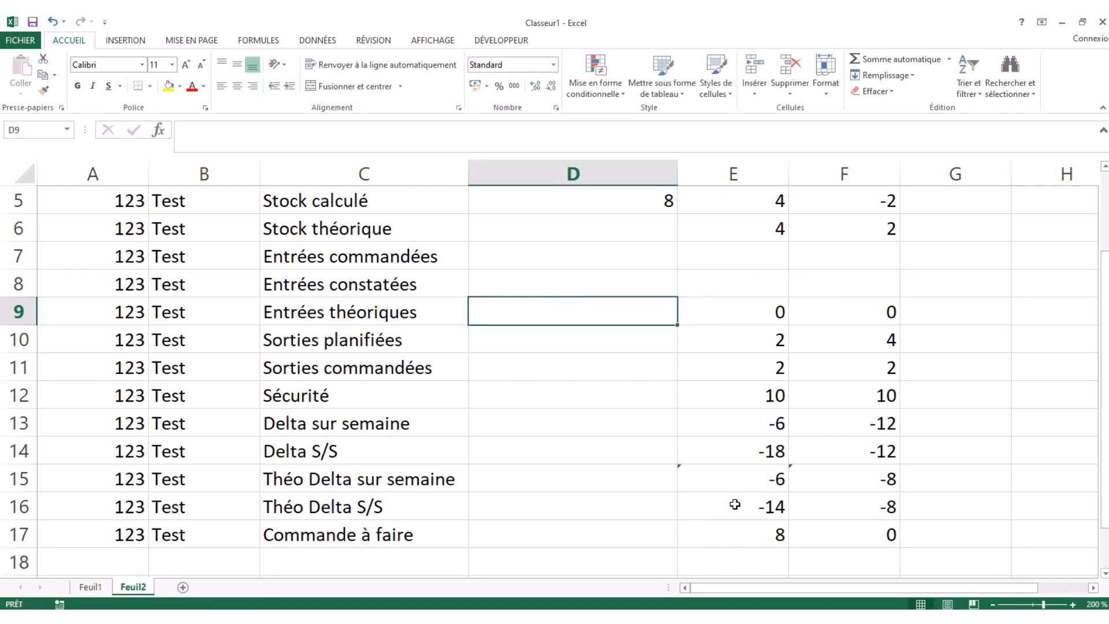
Examine the week 30 Commande à faire formula in E17 against the Théo Delta rows above it.
{"action": "key", "text": "Right"}
{"action": "key", "text": "Down"}
{"action": "key", "text": "Down"}
{"action": "key", "text": "Down"}
{"action": "key", "text": "Down"}
{"action": "key", "text": "Down"}
{"action": "key", "text": "Down"}
{"action": "key", "text": "Down"}
{"action": "key", "text": "Down"}
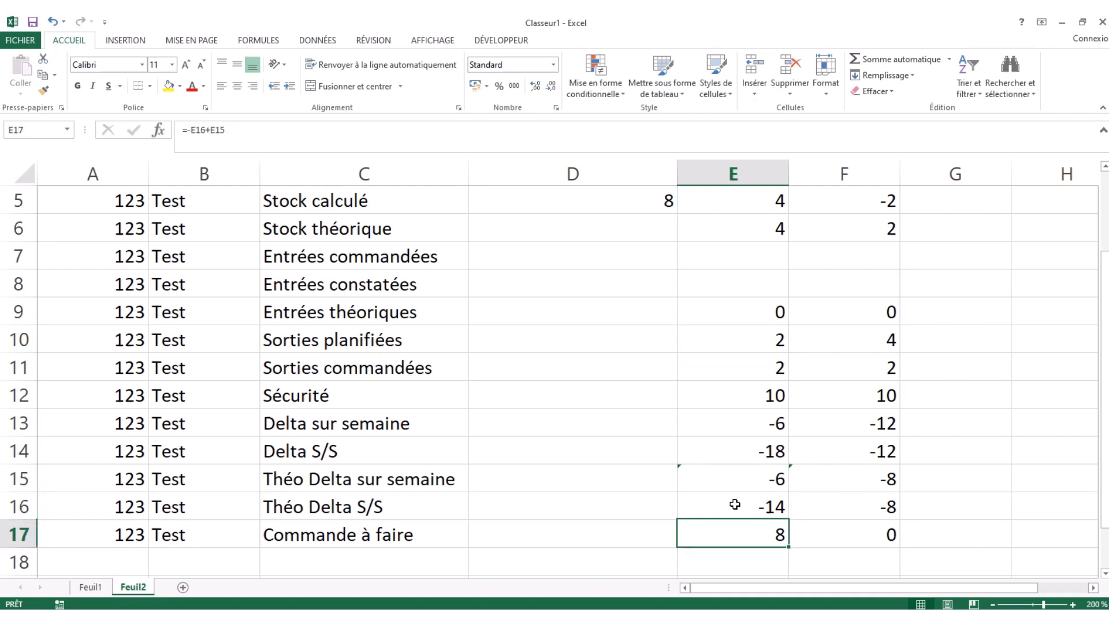
{"action": "key", "text": "Up"}
{"action": "key", "text": "Up"}
{"action": "key", "text": "Up"}
{"action": "key", "text": "Up"}
{"action": "key", "text": "Down"}
{"action": "key", "text": "Down"}
{"action": "key", "text": "Down"}
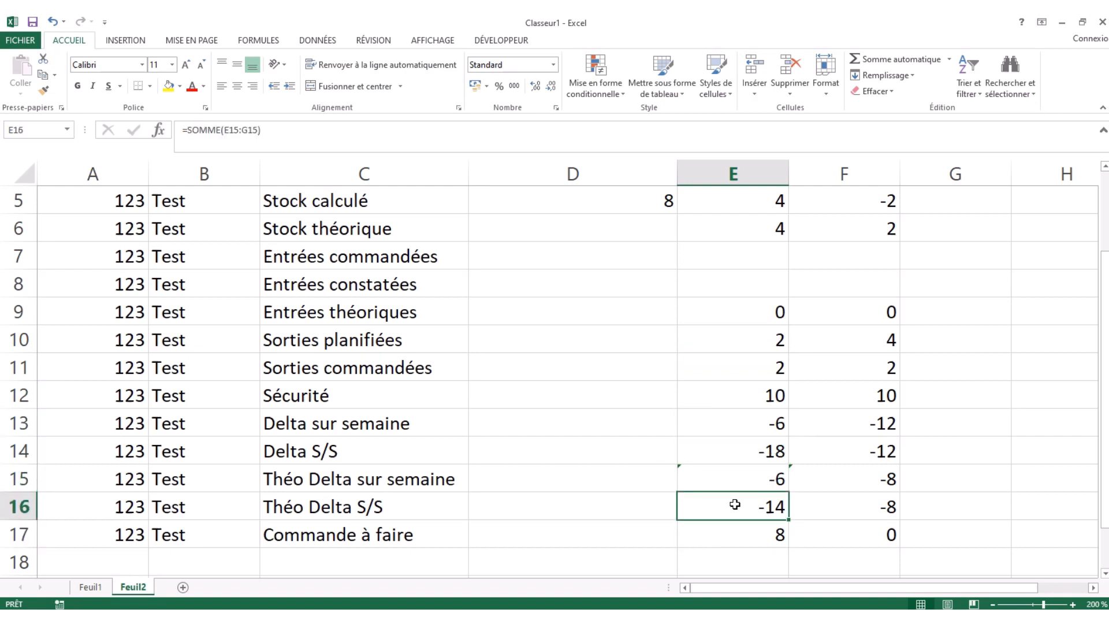
{"action": "key", "text": "Down"}
{"action": "key", "text": "Up"}
{"action": "key", "text": "Up"}
{"action": "key", "text": "Down"}
{"action": "key", "text": "Down"}
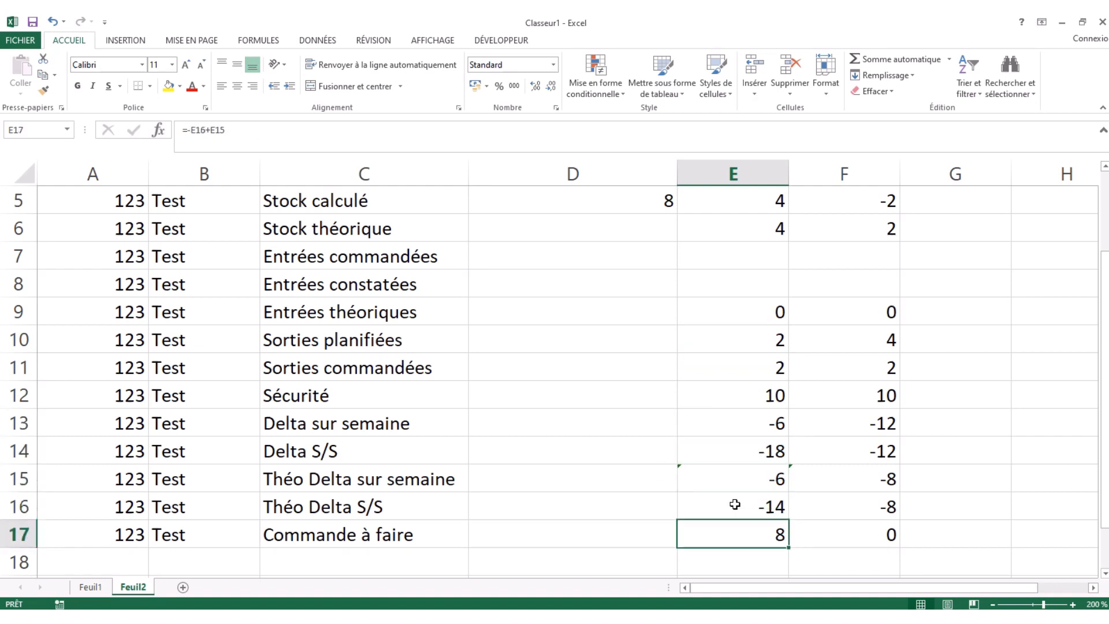
Set the Ref de base Stock calculé in D5 to 14 to test the Commande à faire formula.
{"action": "key", "text": "Up"}
{"action": "key", "text": "Up"}
{"action": "key", "text": "Up"}
{"action": "key", "text": "Up"}
{"action": "key", "text": "Up"}
{"action": "key", "text": "Up"}
{"action": "key", "text": "Up"}
{"action": "key", "text": "Up"}
{"action": "key", "text": "Down"}
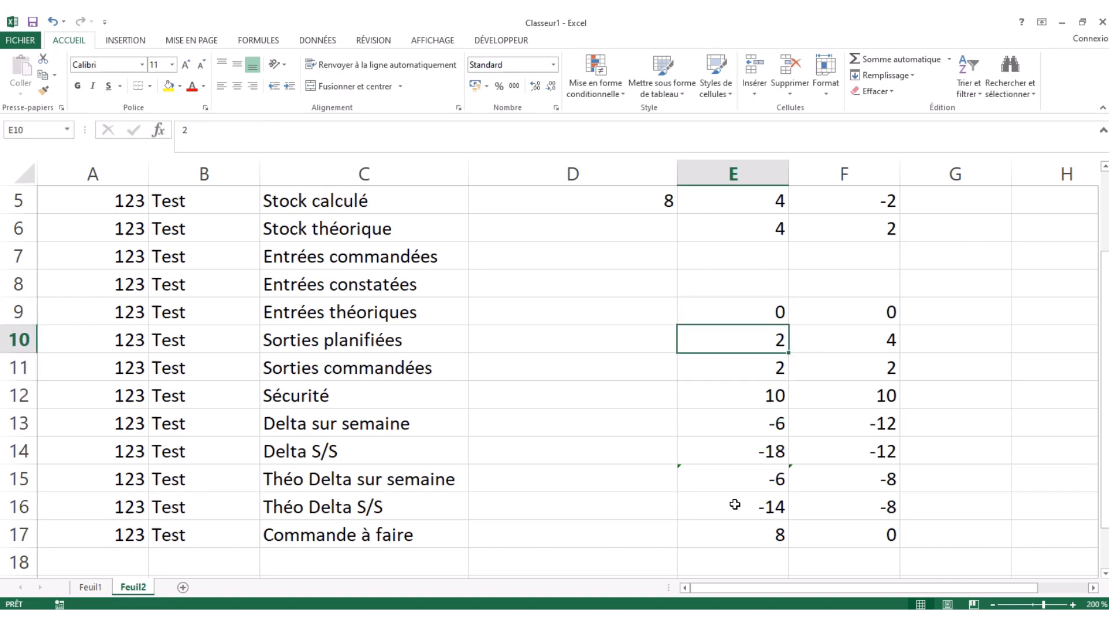
{"action": "key", "text": "Up"}
{"action": "key", "text": "Up"}
{"action": "key", "text": "Up"}
{"action": "key", "text": "Up"}
{"action": "key", "text": "Up"}
{"action": "key", "text": "Left"}
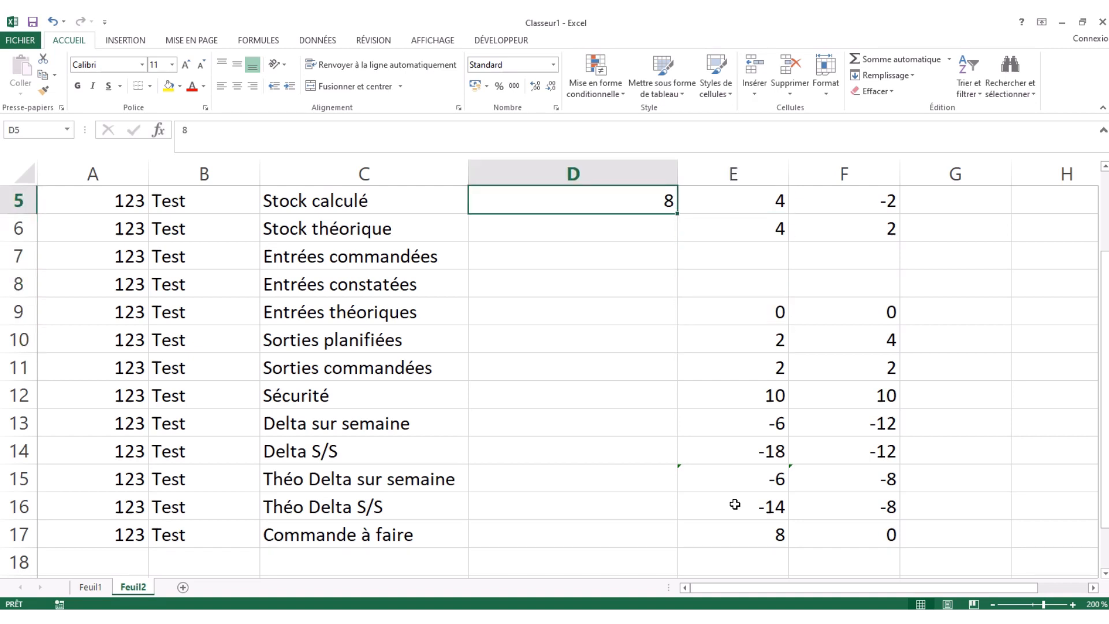
{"action": "type", "text": "14"}
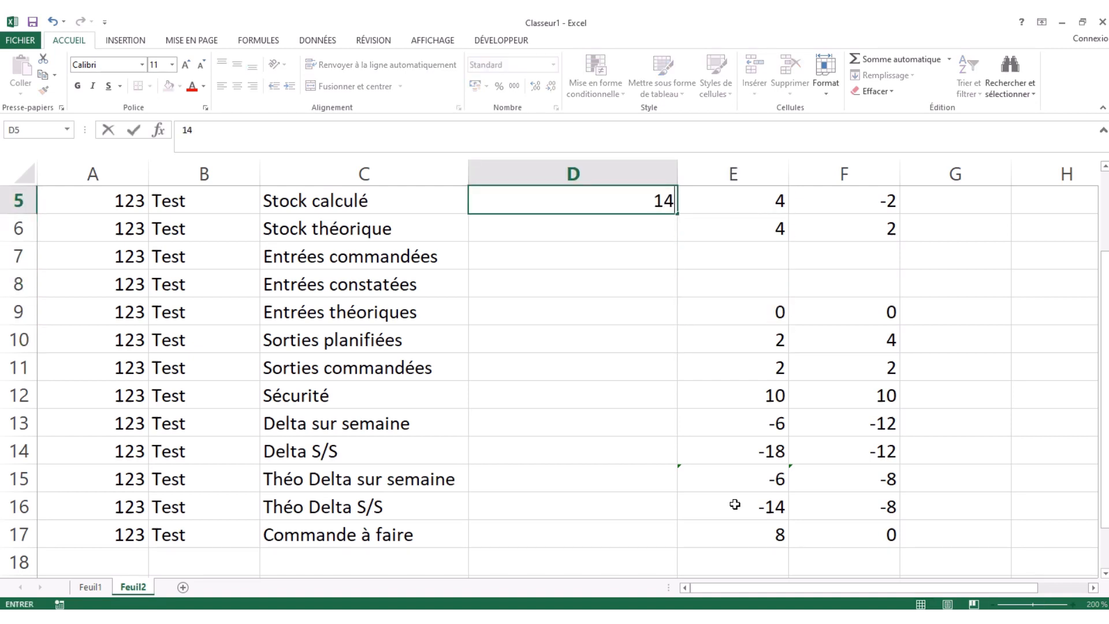
{"action": "key", "text": "Tab"}
Check the Commande à faire results for weeks 30 and 31 in E17 and F17.
{"action": "key", "text": "Down"}
{"action": "key", "text": "Down"}
{"action": "key", "text": "Down"}
{"action": "key", "text": "Down"}
{"action": "key", "text": "Down"}
{"action": "key", "text": "Down"}
{"action": "key", "text": "Down"}
{"action": "key", "text": "Down"}
{"action": "key", "text": "Down"}
{"action": "key", "text": "Down"}
{"action": "key", "text": "Down"}
{"action": "key", "text": "Down"}
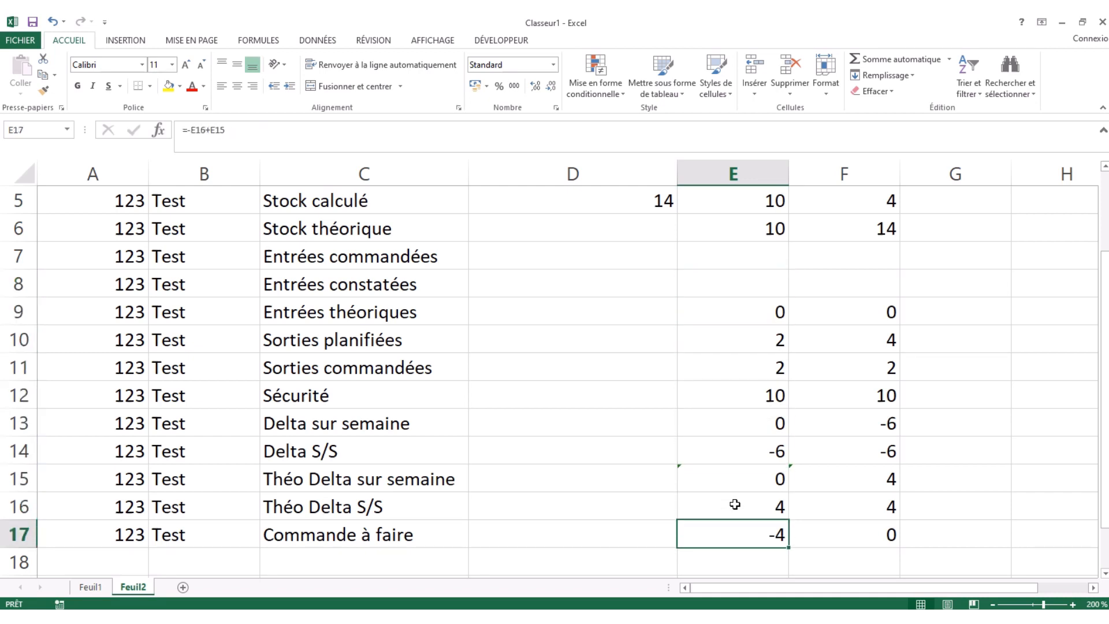
{"action": "key", "text": "Right"}
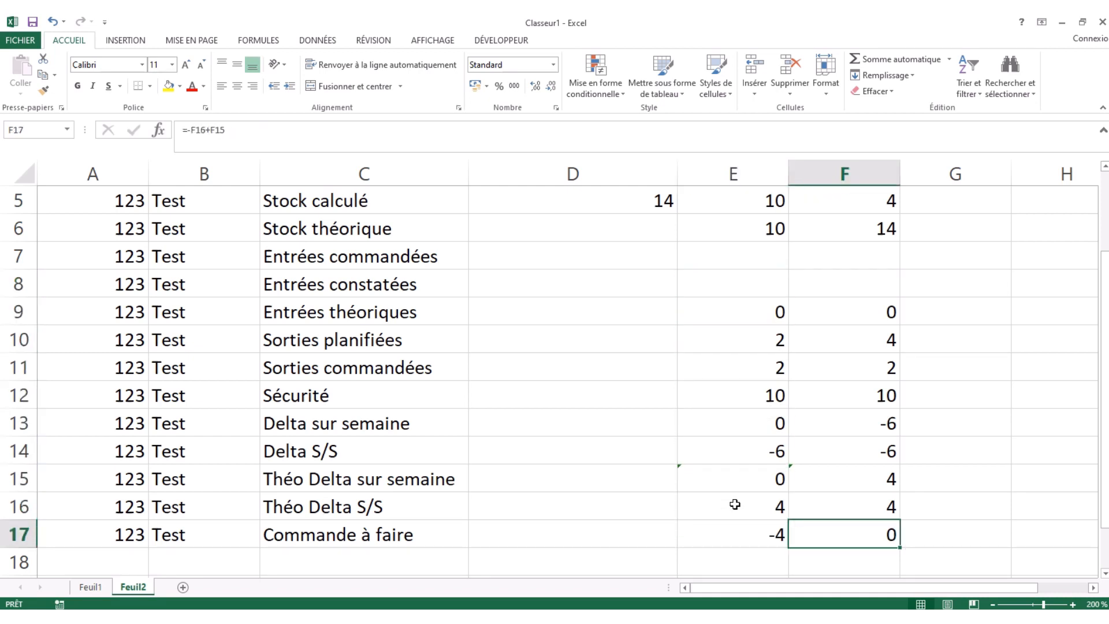
Set the Ref de base Stock calculé in D5 to 10.
{"action": "key", "text": "Left"}
{"action": "key", "text": "Up"}
{"action": "key", "text": "Up"}
{"action": "key", "text": "Up"}
{"action": "key", "text": "Up"}
{"action": "key", "text": "Up"}
{"action": "key", "text": "Up"}
{"action": "key", "text": "Up"}
{"action": "key", "text": "Up"}
{"action": "key", "text": "Up"}
{"action": "key", "text": "Up"}
{"action": "key", "text": "Up"}
{"action": "key", "text": "Up"}
{"action": "key", "text": "Up"}
{"action": "key", "text": "Up"}
{"action": "key", "text": "Up"}
{"action": "key", "text": "Left"}
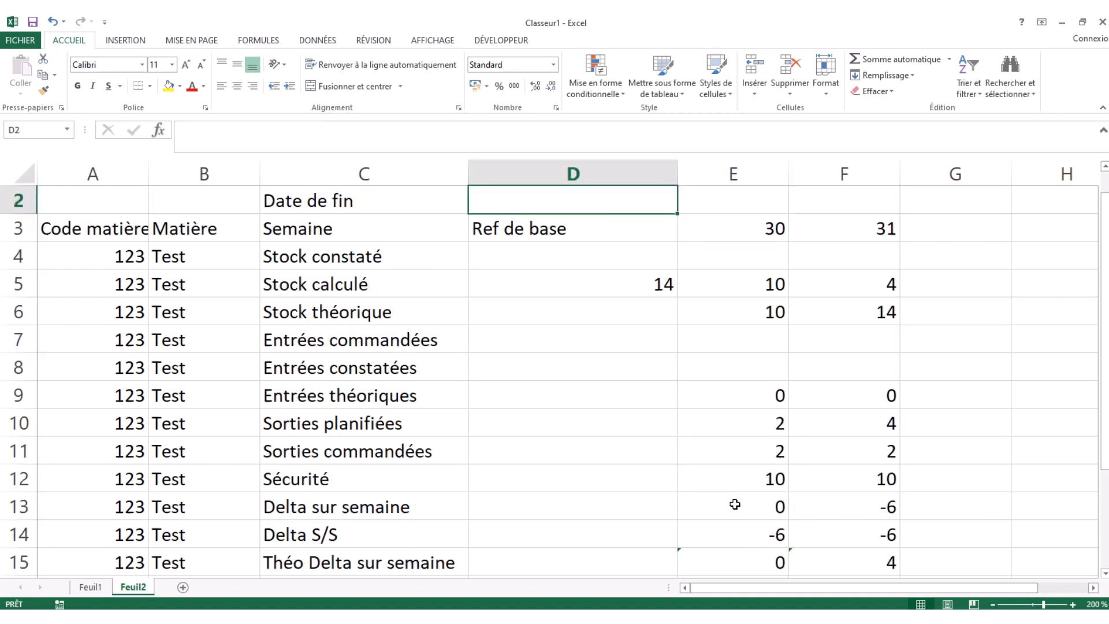
{"action": "key", "text": "Down"}
{"action": "key", "text": "Down"}
{"action": "key", "text": "Down"}
{"action": "type", "text": "10"}
{"action": "key", "text": "Tab"}
Check how the Commande à faire in E17 and F17 responds to the new base stock.
{"action": "key", "text": "Down"}
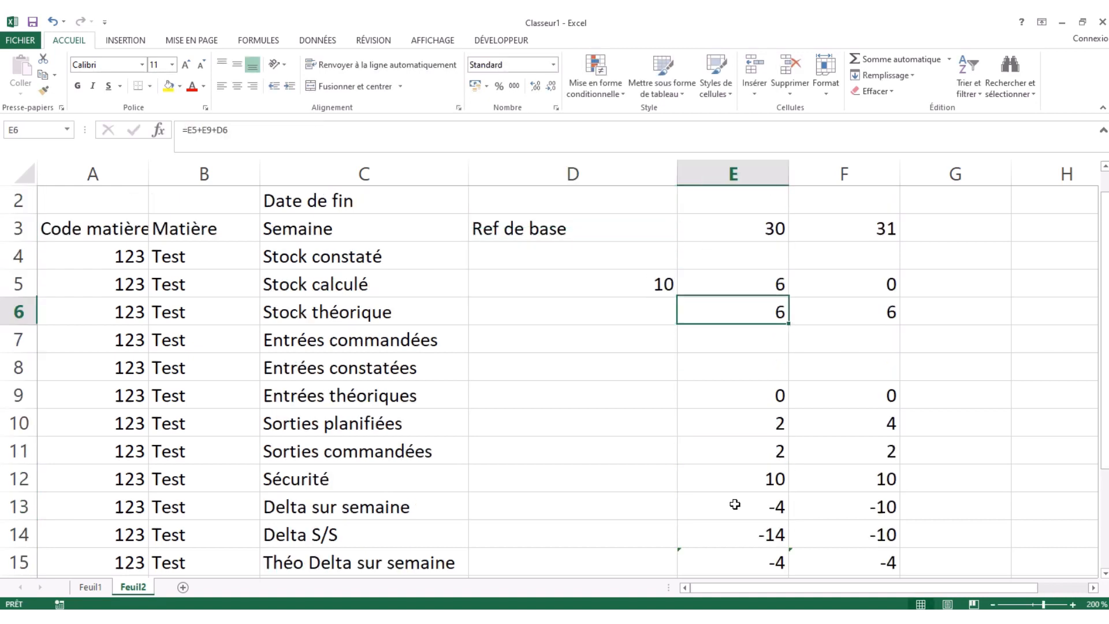
{"action": "key", "text": "Down"}
{"action": "key", "text": "Down"}
{"action": "key", "text": "Down"}
{"action": "key", "text": "Down"}
{"action": "key", "text": "Down"}
{"action": "key", "text": "Down"}
{"action": "key", "text": "Down"}
{"action": "key", "text": "Down"}
{"action": "key", "text": "Down"}
{"action": "key", "text": "Down"}
{"action": "key", "text": "Down"}
{"action": "key", "text": "Down"}
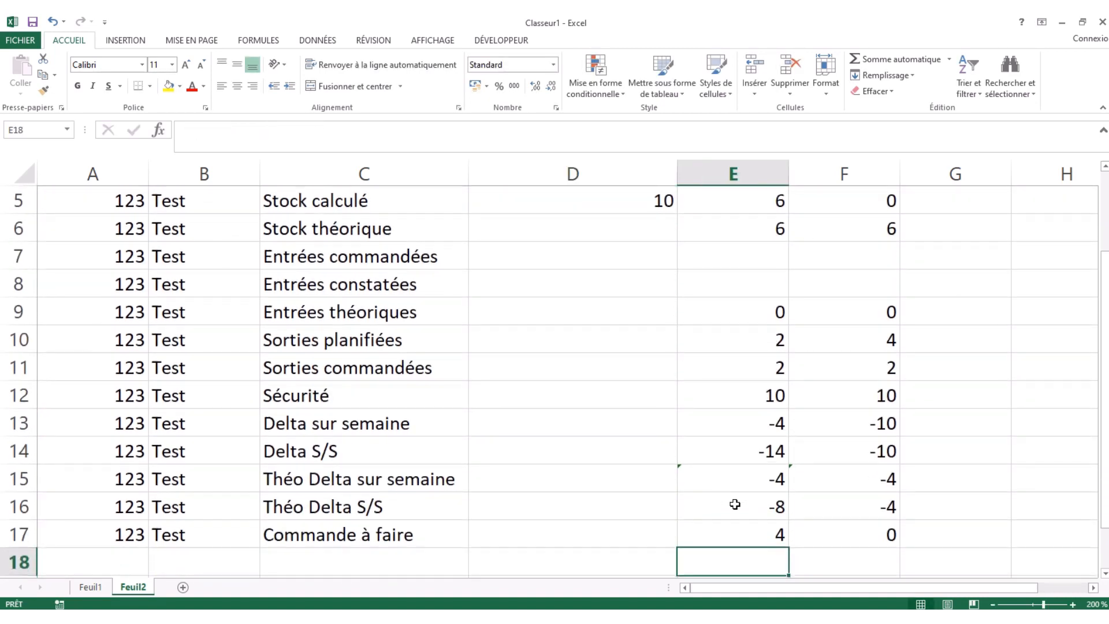
{"action": "key", "text": "Up"}
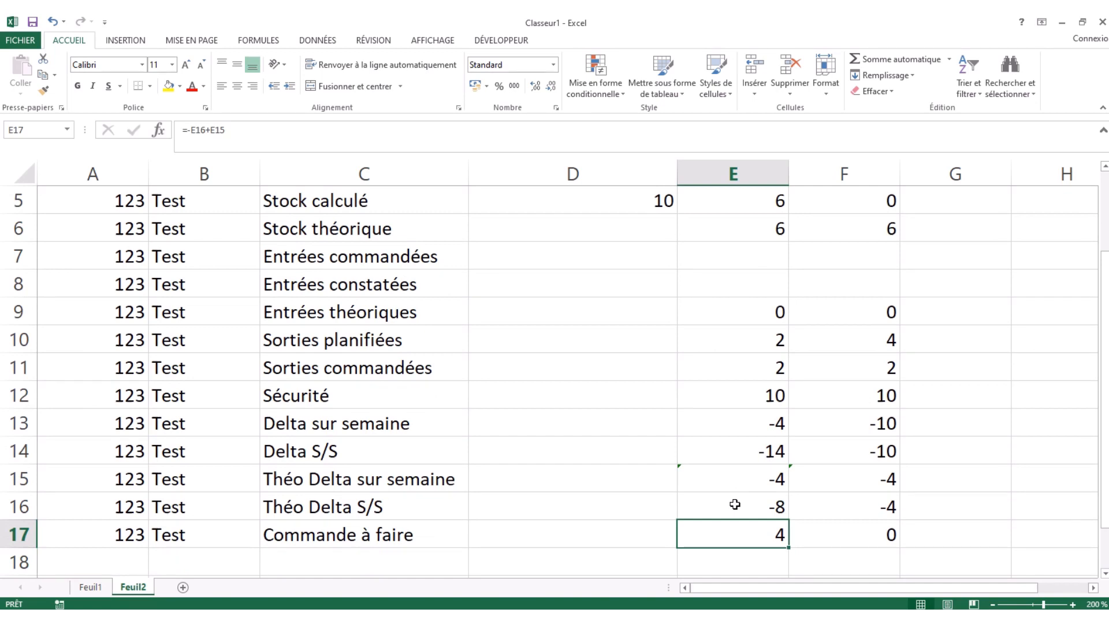
{"action": "key", "text": "Right"}
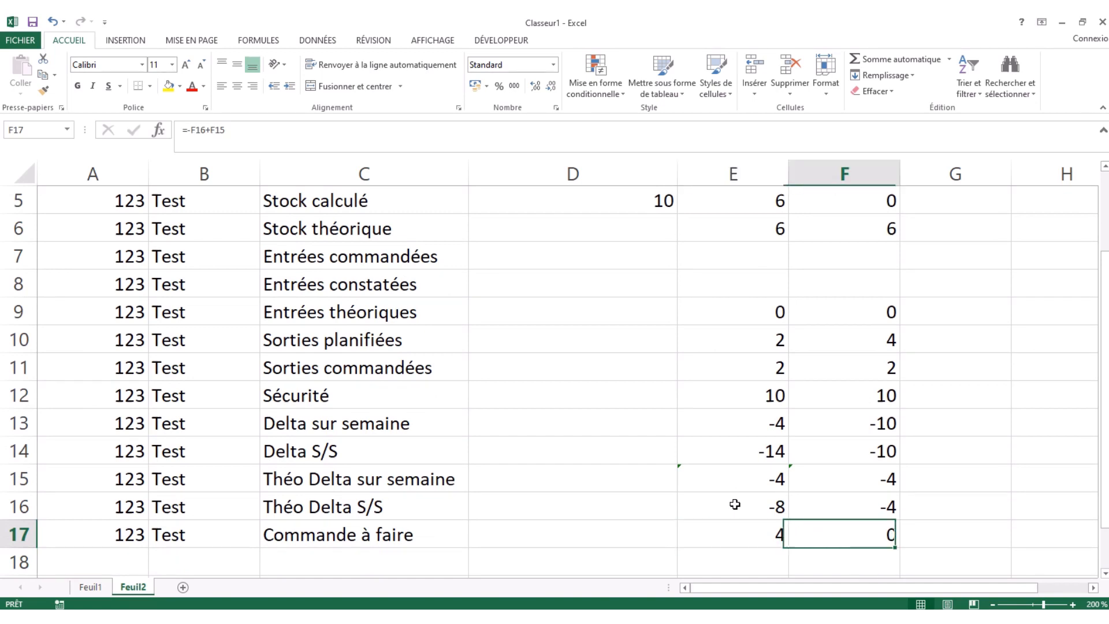
Set the week 30 Entrées théoriques in E9 to 4 and check the theoretical deltas.
{"action": "key", "text": "Left"}
{"action": "key", "text": "Up"}
{"action": "key", "text": "Up"}
{"action": "key", "text": "Up"}
{"action": "key", "text": "Up"}
{"action": "key", "text": "Up"}
{"action": "key", "text": "Up"}
{"action": "key", "text": "Up"}
{"action": "key", "text": "Up"}
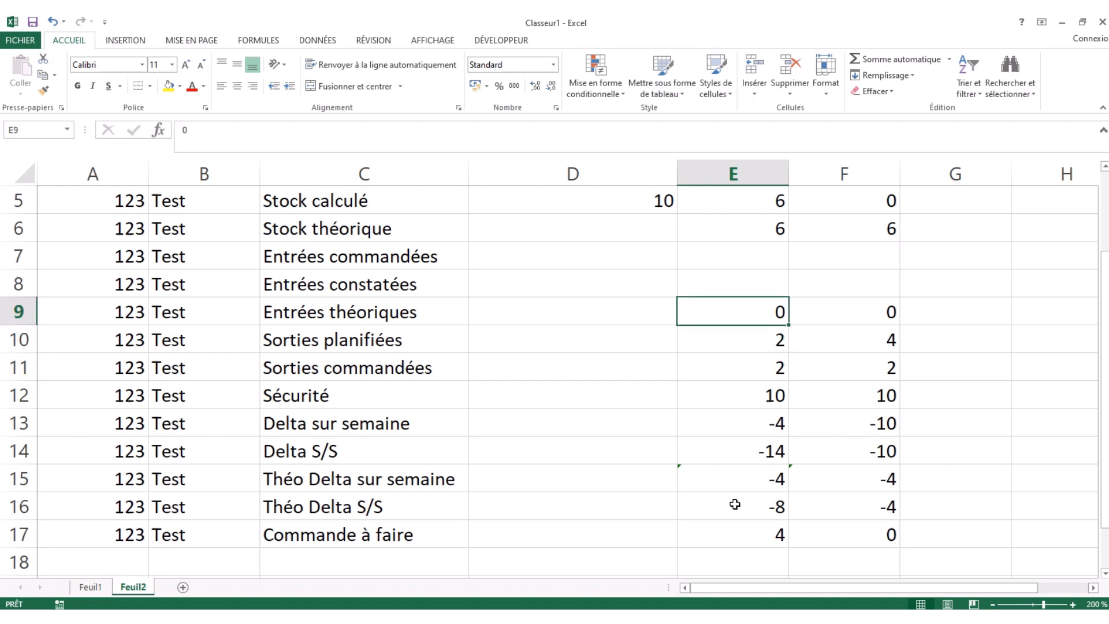
{"action": "type", "text": "4"}
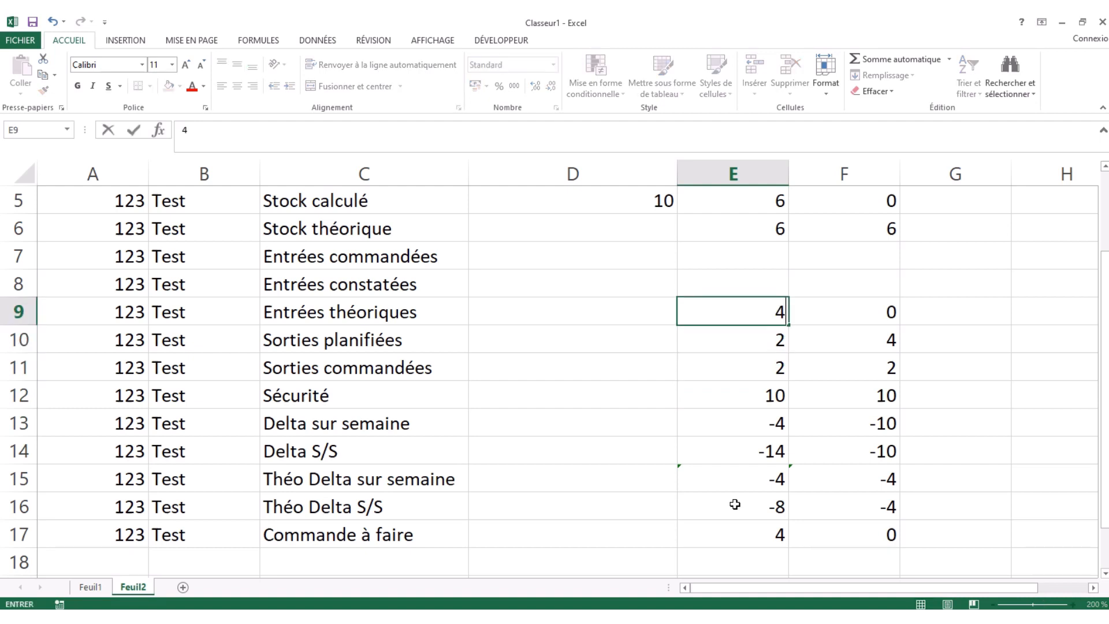
{"action": "key", "text": "Tab"}
{"action": "key", "text": "Down"}
{"action": "key", "text": "Down"}
{"action": "key", "text": "Down"}
{"action": "key", "text": "Down"}
{"action": "key", "text": "Down"}
{"action": "key", "text": "Down"}
{"action": "key", "text": "Down"}
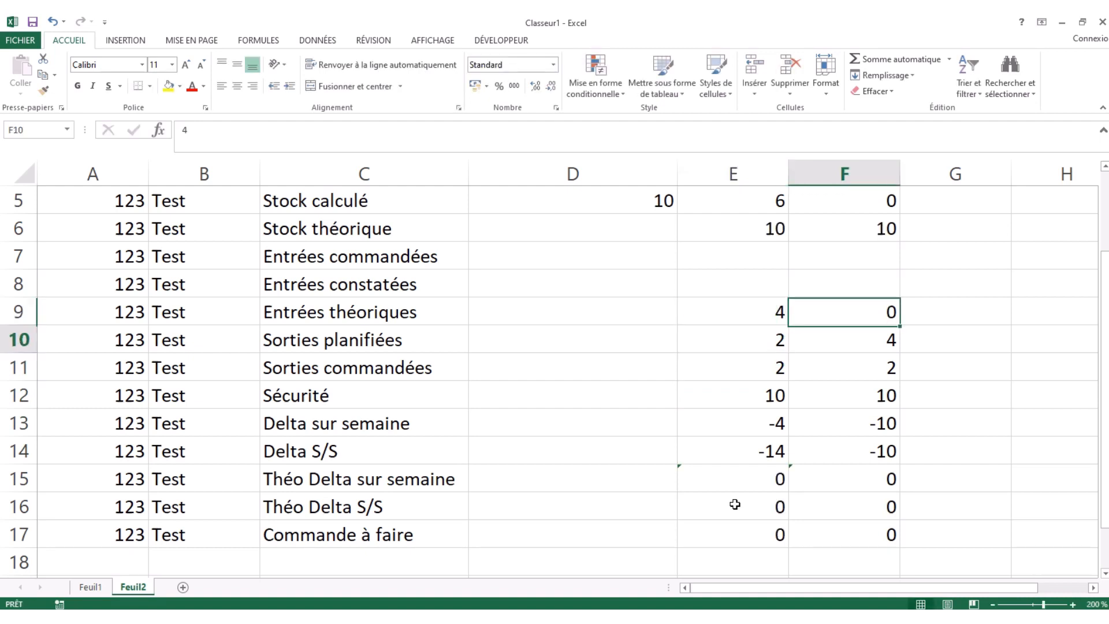
Return the week 30 Entrées théoriques in E9 to 0.
{"action": "key", "text": "Left"}
{"action": "key", "text": "Up"}
{"action": "key", "text": "Up"}
{"action": "key", "text": "Up"}
{"action": "key", "text": "Up"}
{"action": "key", "text": "Up"}
{"action": "key", "text": "Up"}
{"action": "key", "text": "Up"}
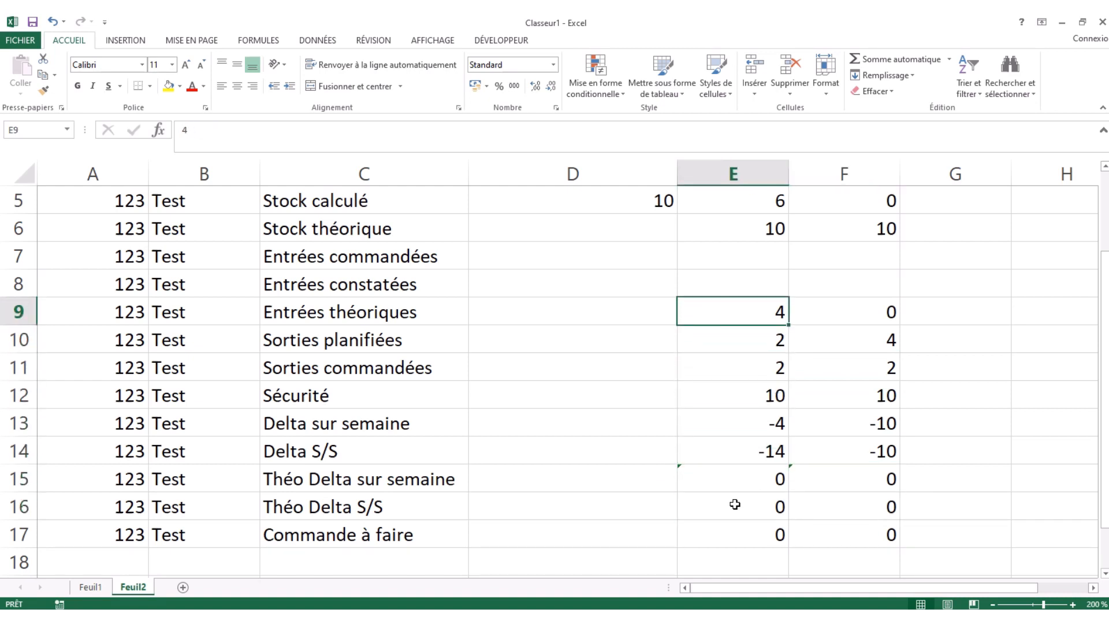
{"action": "type", "text": "0"}
{"action": "key", "text": "Left"}
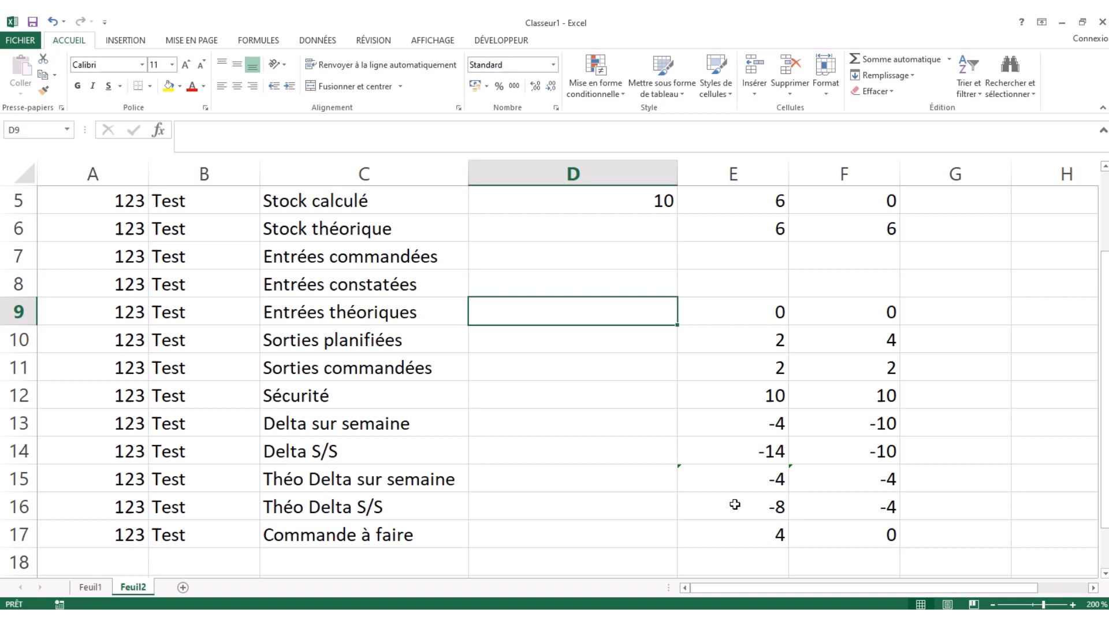
Review the Ref de base column and the week 30 Commande à faire in E17.
{"action": "left_click", "coordinate": [577, 168]}
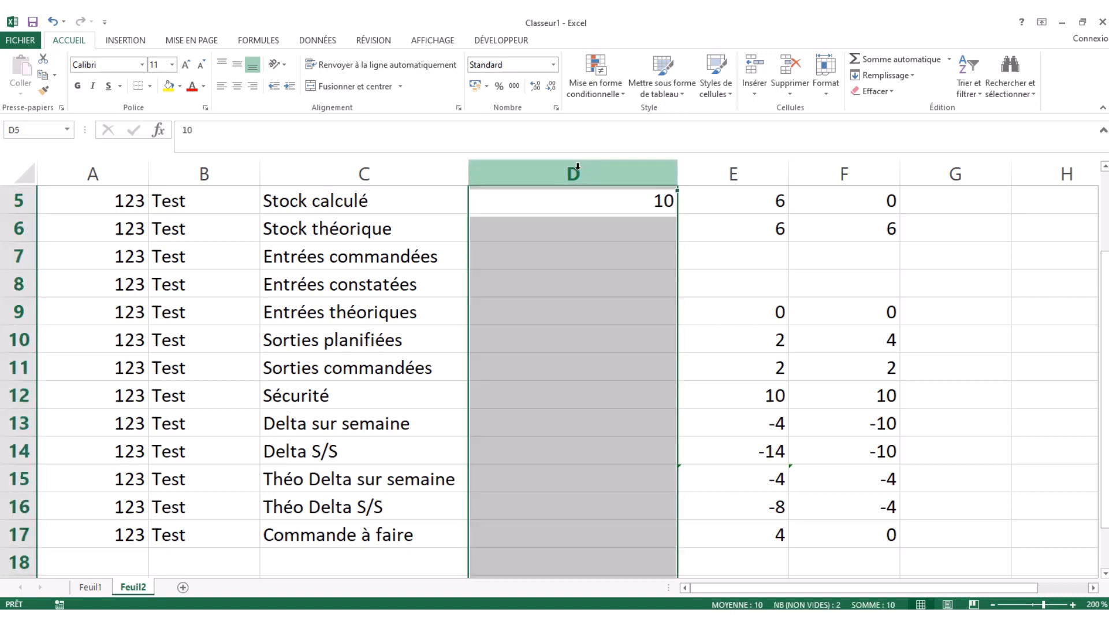
{"action": "scroll", "coordinate": [586, 266], "scroll_direction": "up", "scroll_amount": 2}
{"action": "left_click", "coordinate": [578, 329]}
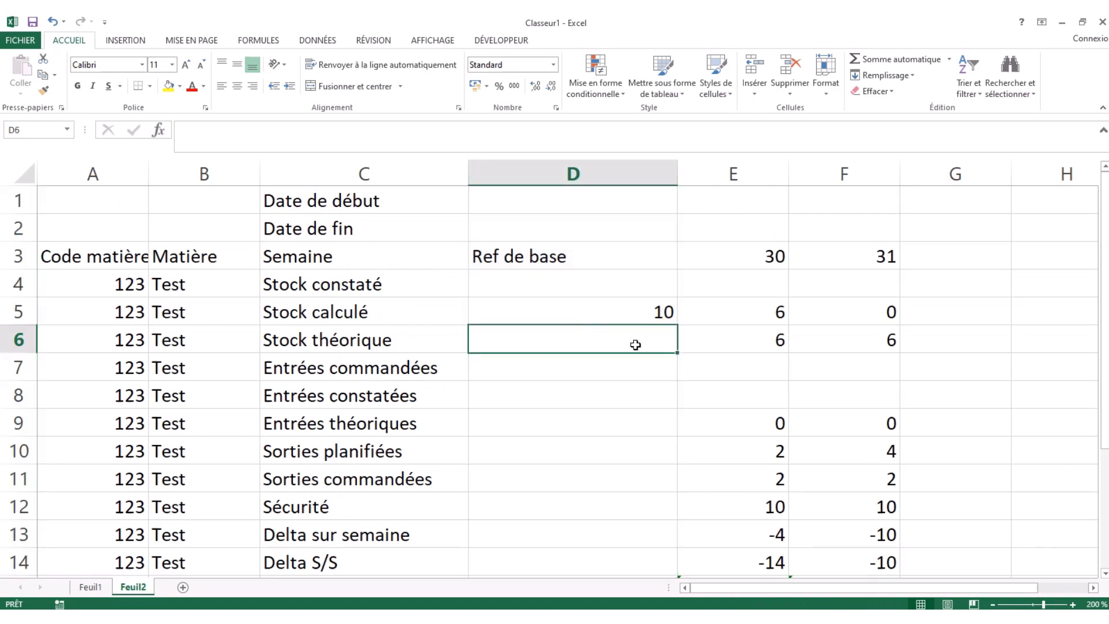
{"action": "scroll", "coordinate": [609, 395], "scroll_direction": "down", "scroll_amount": 1}
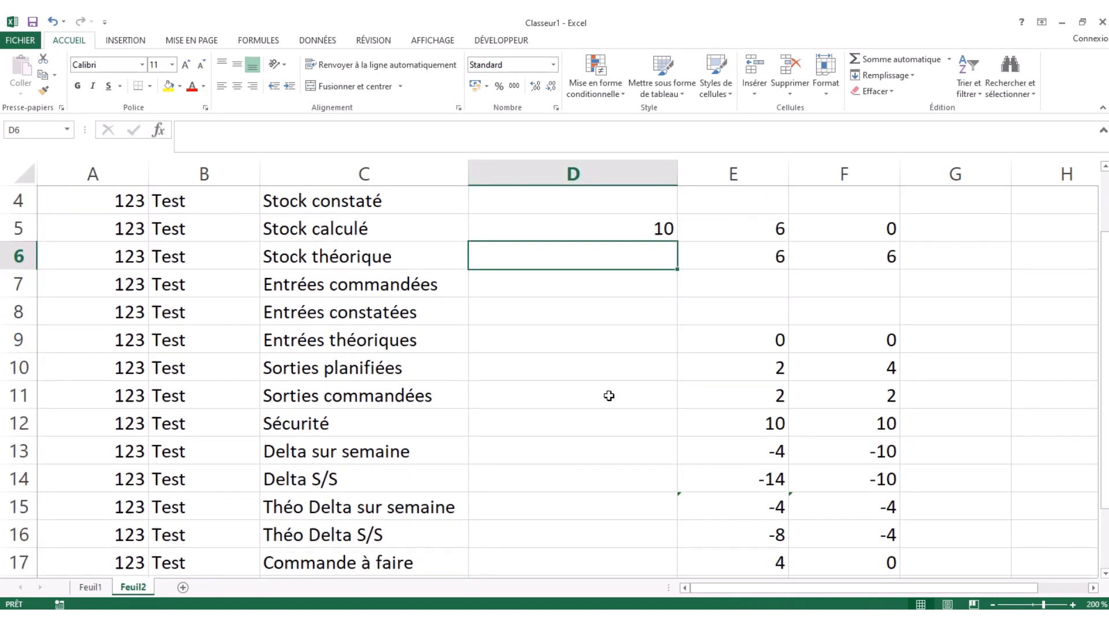
{"action": "scroll", "coordinate": [609, 396], "scroll_direction": "down", "scroll_amount": 1}
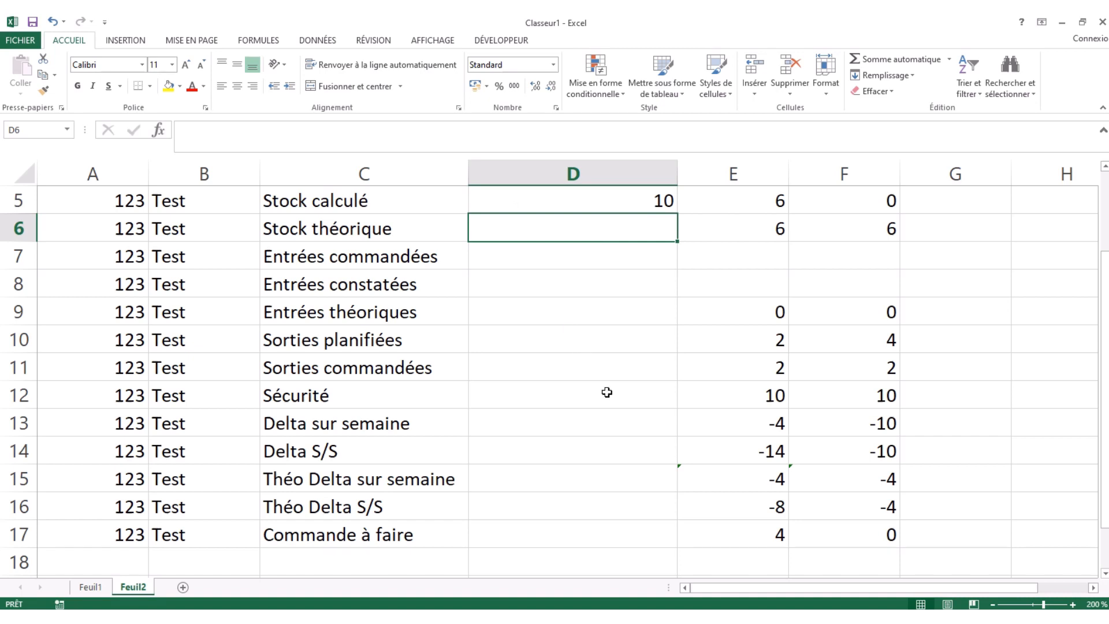
{"action": "left_click", "coordinate": [579, 284]}
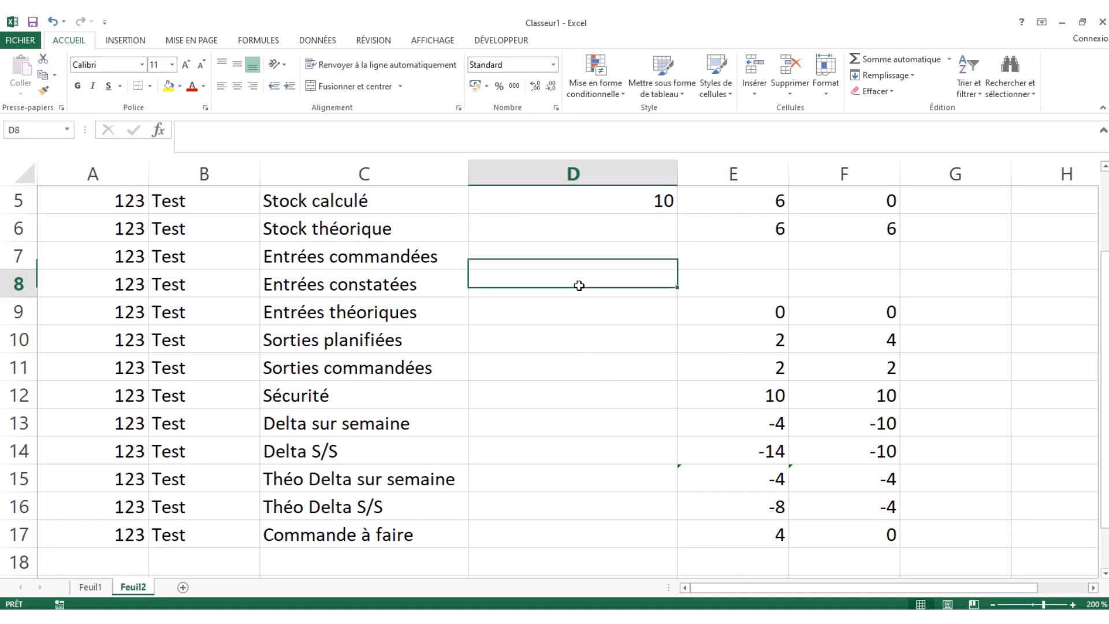
{"action": "left_click", "coordinate": [596, 228]}
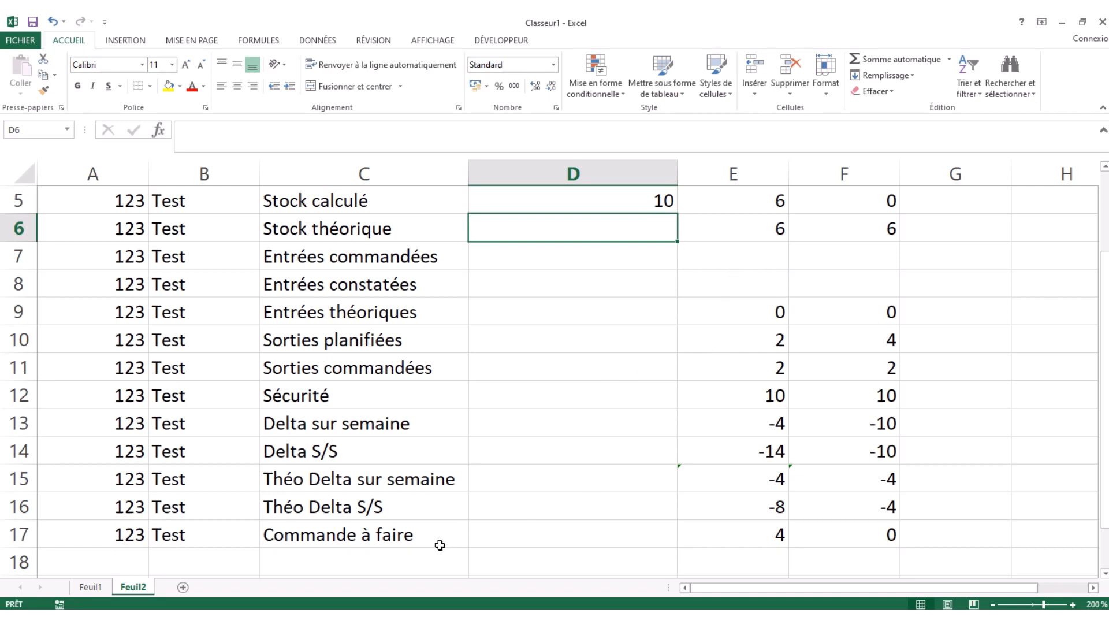
{"action": "left_click", "coordinate": [750, 530]}
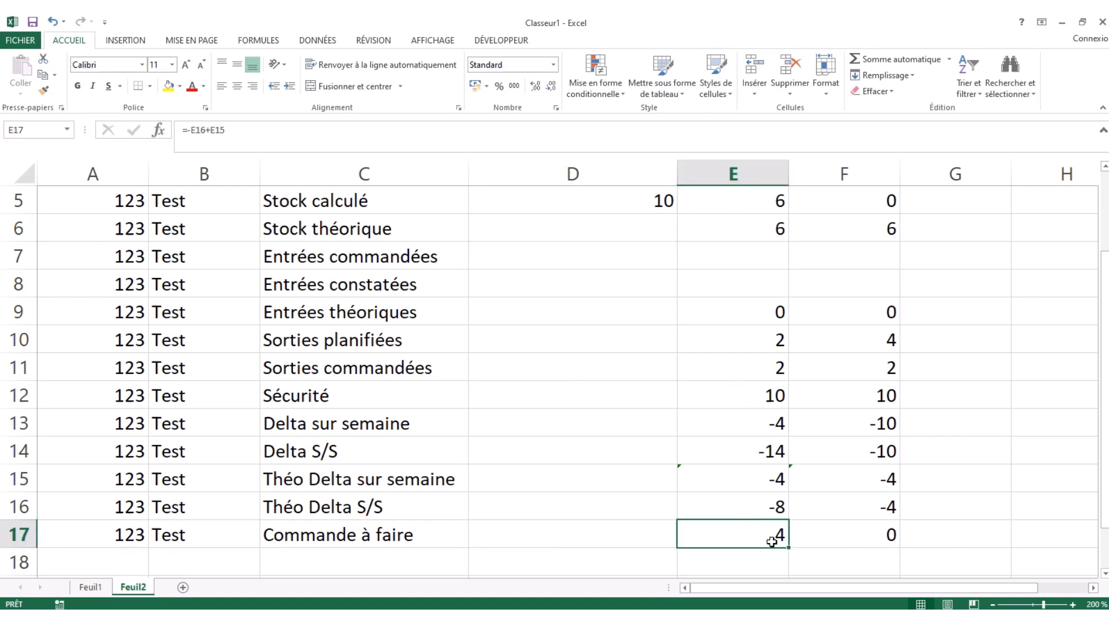
Enter 4 as the week 30 Entrées théoriques in E9.
{"action": "left_click", "coordinate": [723, 311]}
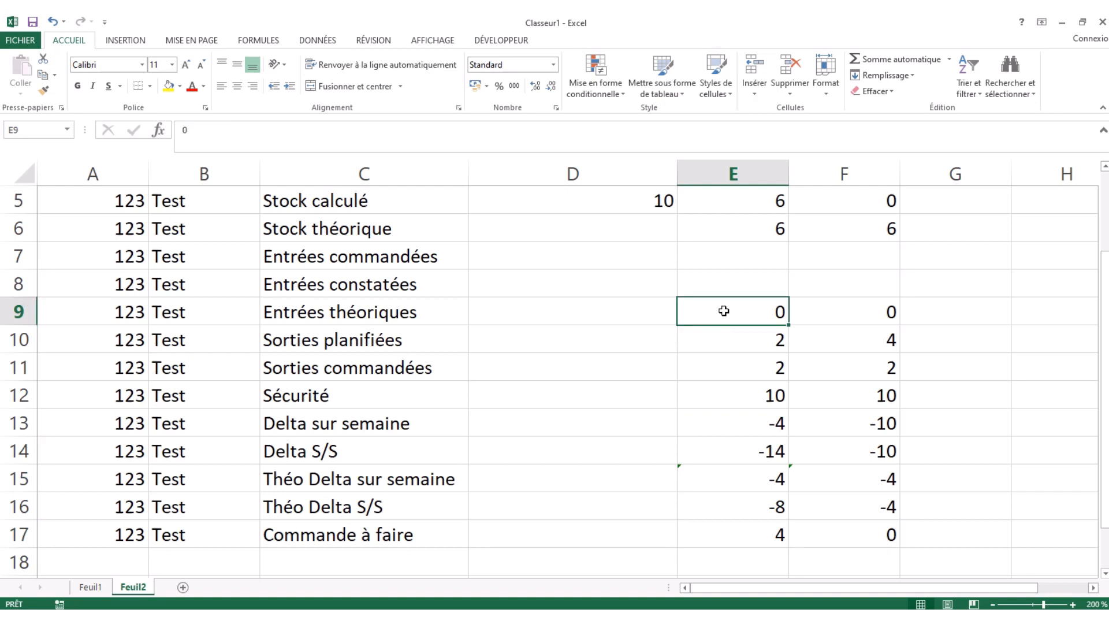
{"action": "type", "text": "4"}
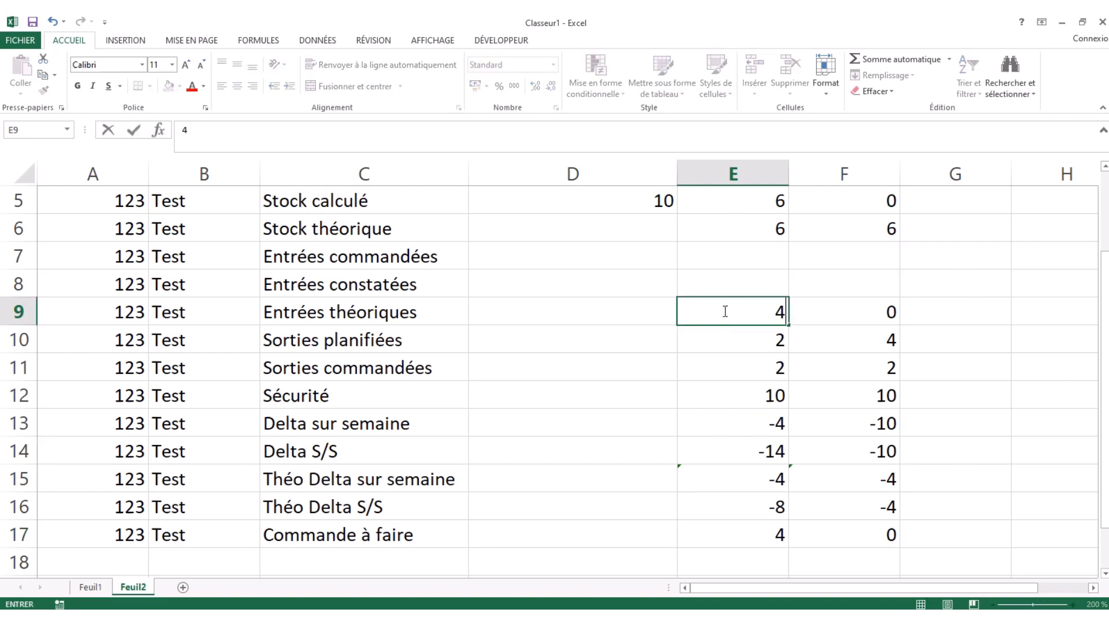
{"action": "key", "text": "Return"}
{"action": "left_click", "coordinate": [724, 311]}
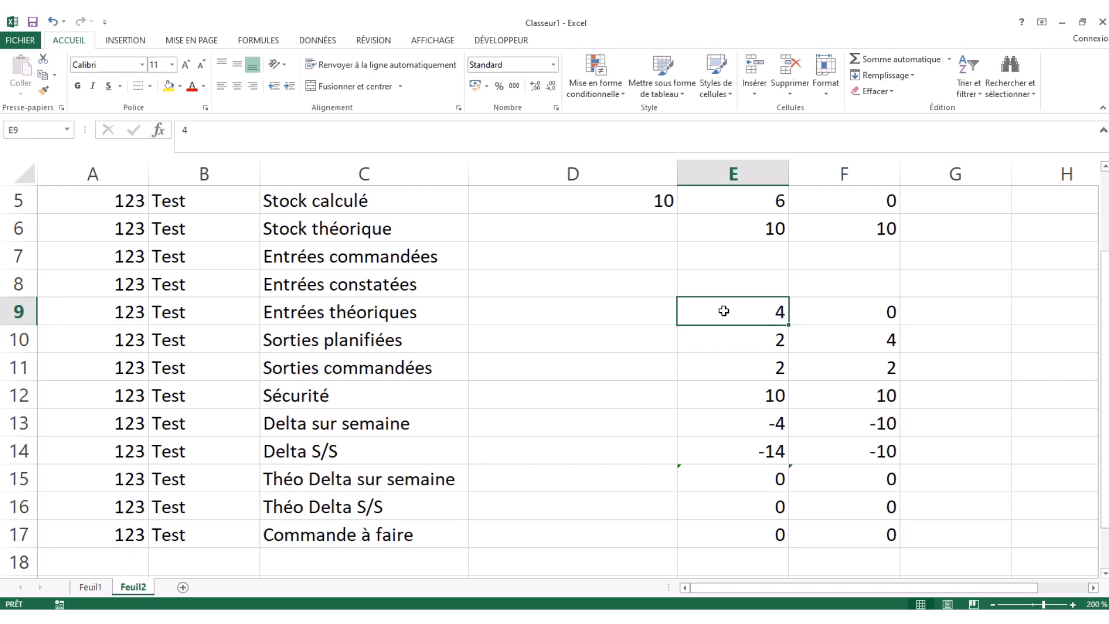
Review the Entrées rows for week 30, the week 31 column and the empty column after it.
{"action": "scroll", "coordinate": [722, 310], "scroll_direction": "up", "scroll_amount": 1}
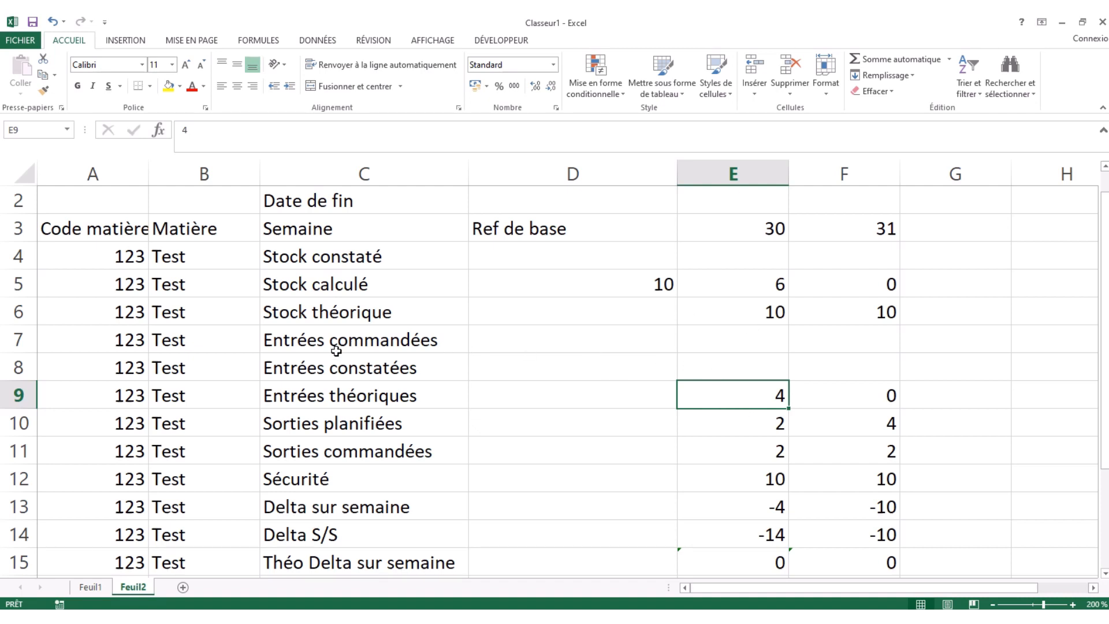
{"action": "scroll", "coordinate": [567, 439], "scroll_direction": "down", "scroll_amount": 2}
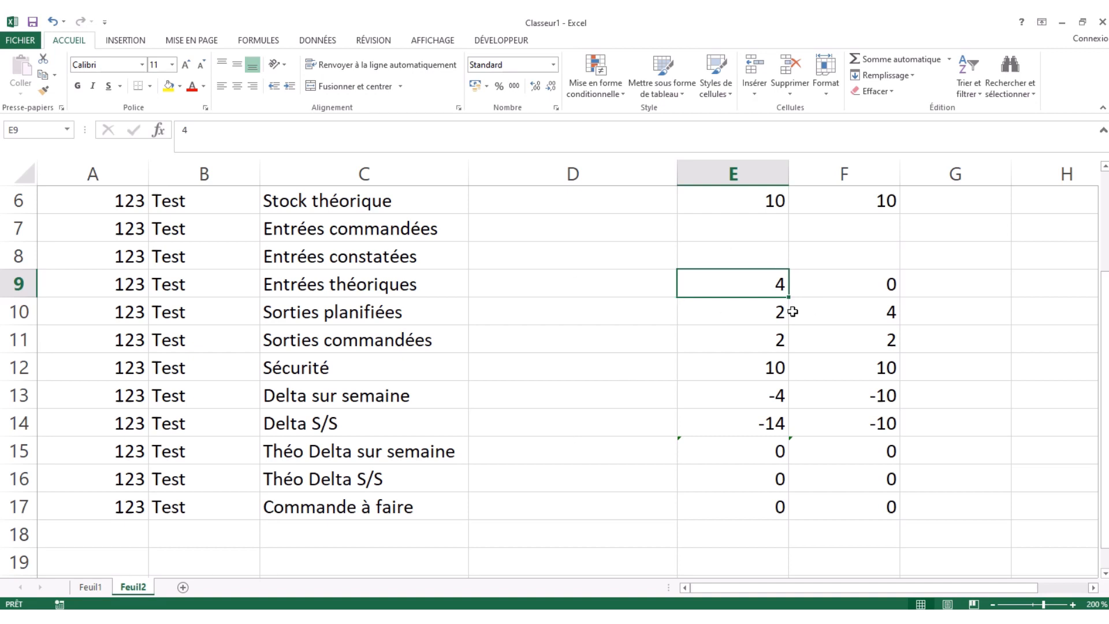
{"action": "left_click", "coordinate": [759, 250]}
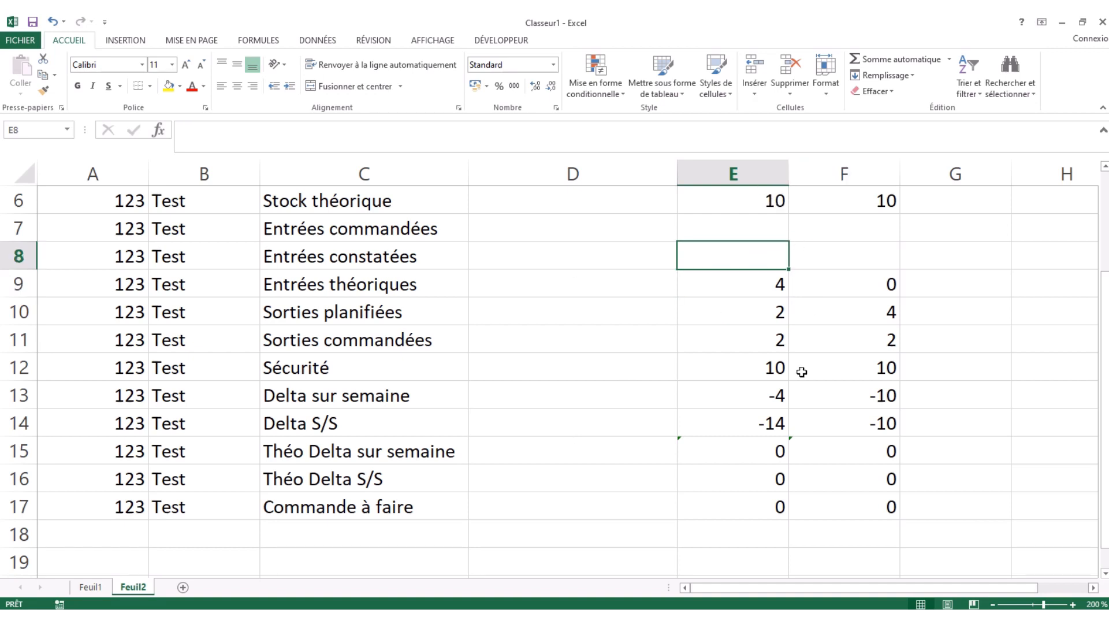
{"action": "left_click", "coordinate": [852, 169]}
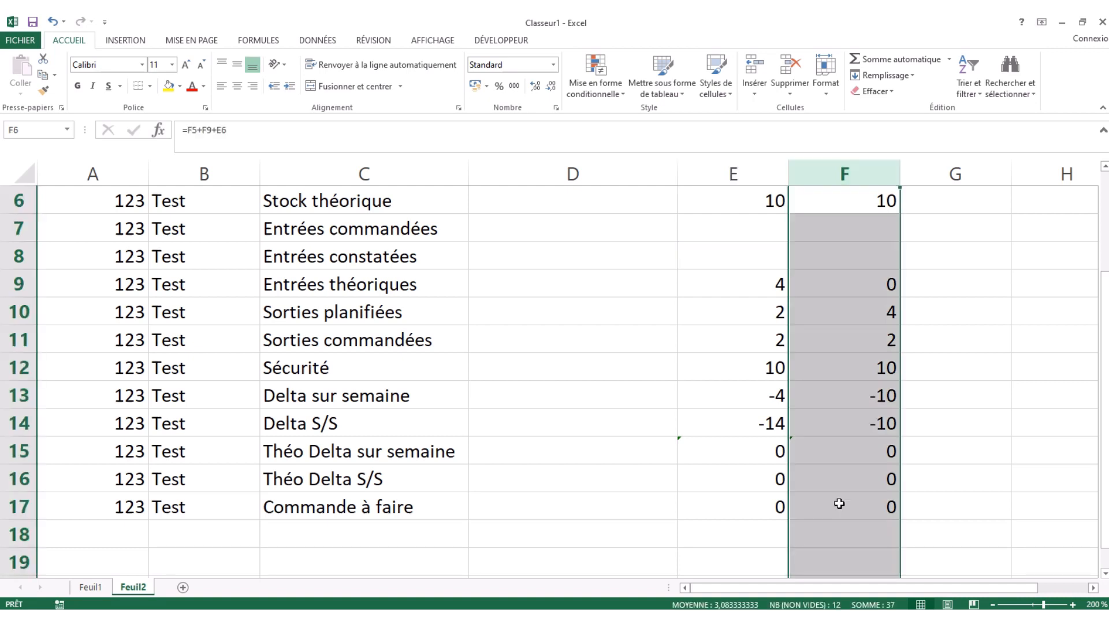
{"action": "left_click", "coordinate": [942, 173]}
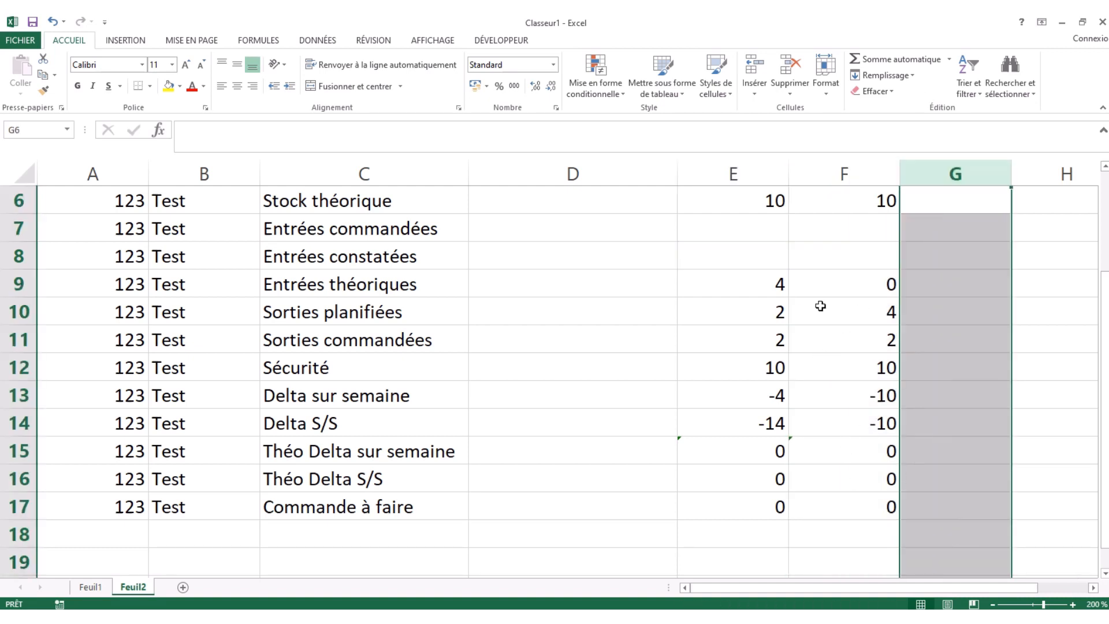
{"action": "left_click", "coordinate": [747, 287]}
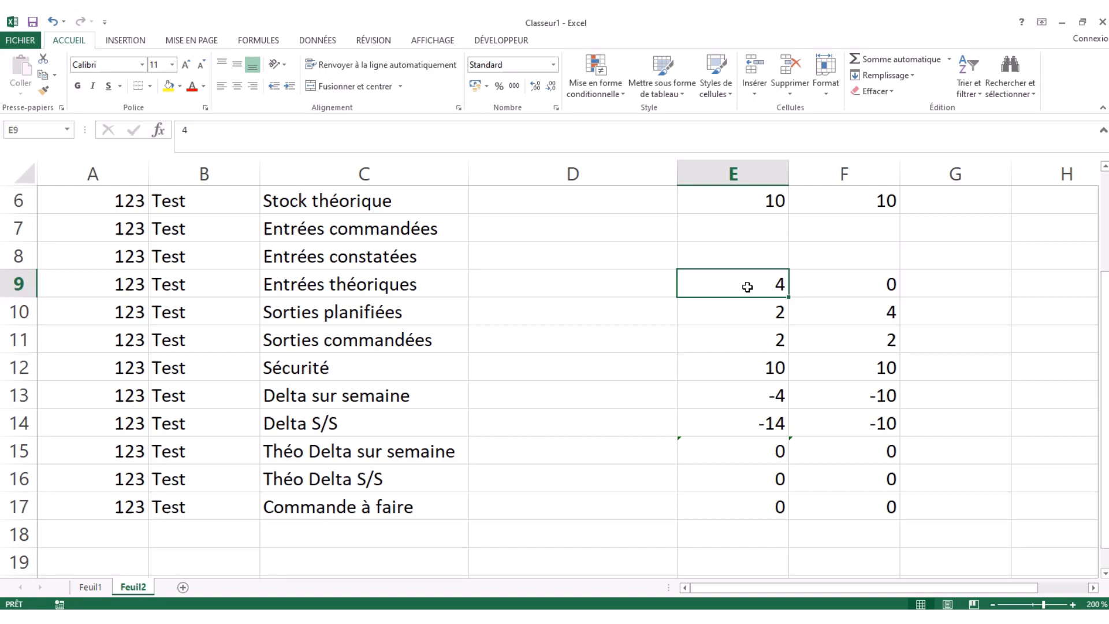
Reset the week 30 Entrées théoriques in E9 to 0.
{"action": "scroll", "coordinate": [747, 287], "scroll_direction": "up", "scroll_amount": 1}
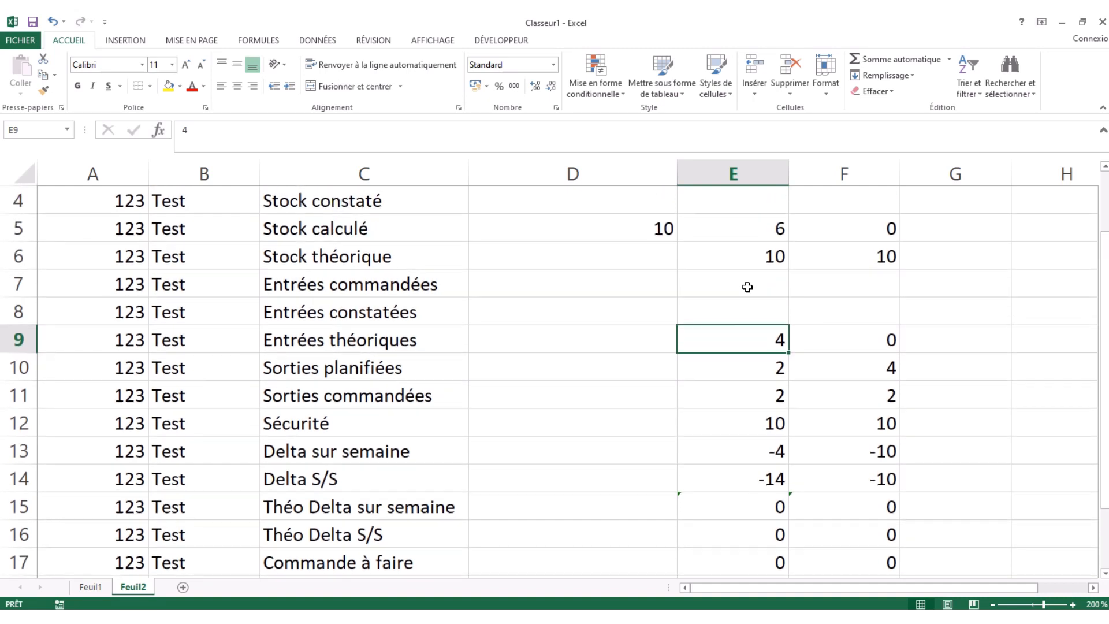
{"action": "scroll", "coordinate": [747, 287], "scroll_direction": "up", "scroll_amount": 1}
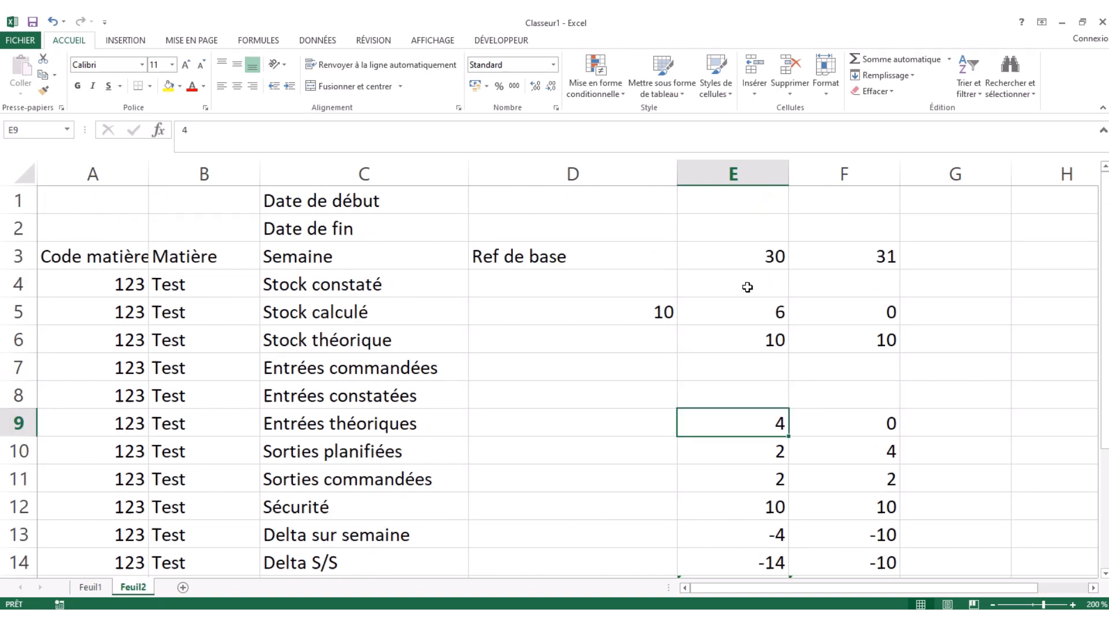
{"action": "scroll", "coordinate": [747, 287], "scroll_direction": "down", "scroll_amount": 2}
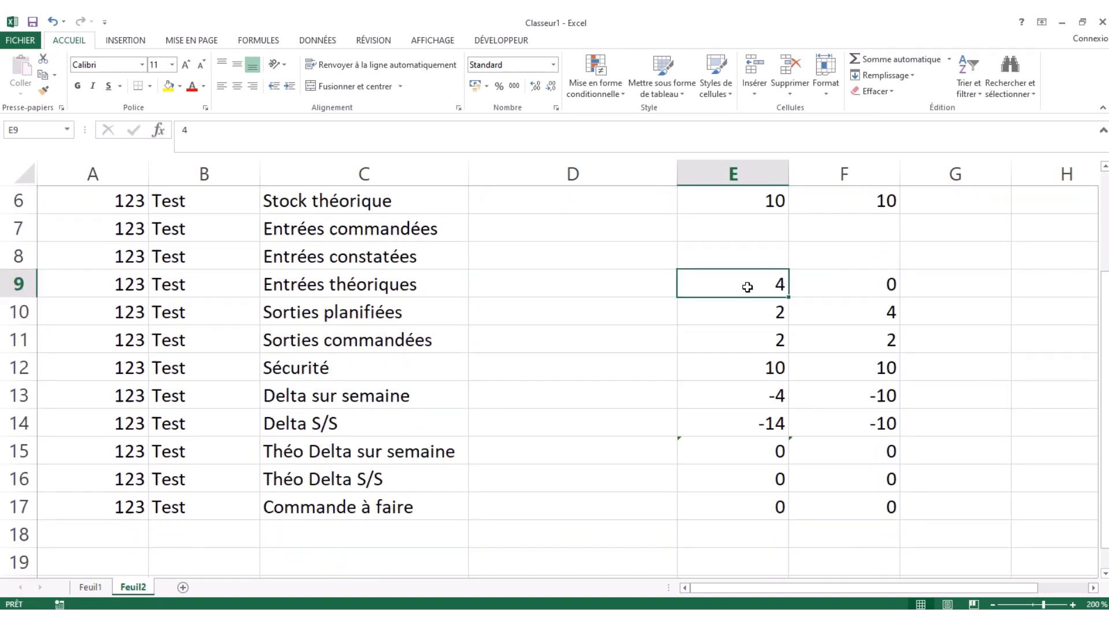
{"action": "type", "text": "0"}
{"action": "key", "text": "Left"}
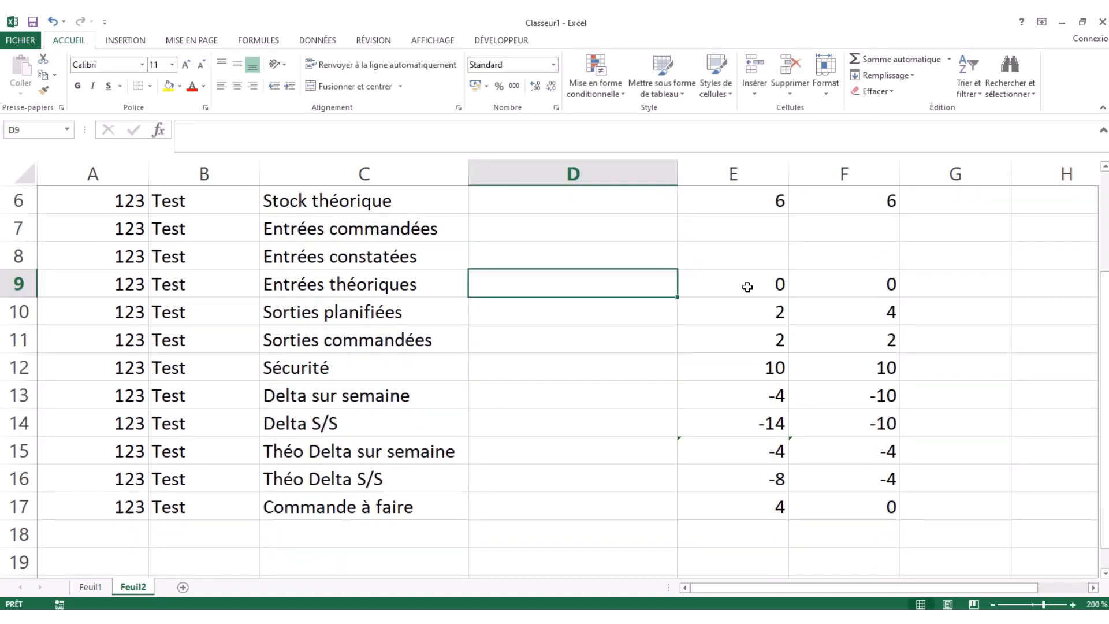
{"action": "scroll", "coordinate": [748, 287], "scroll_direction": "up", "scroll_amount": 3}
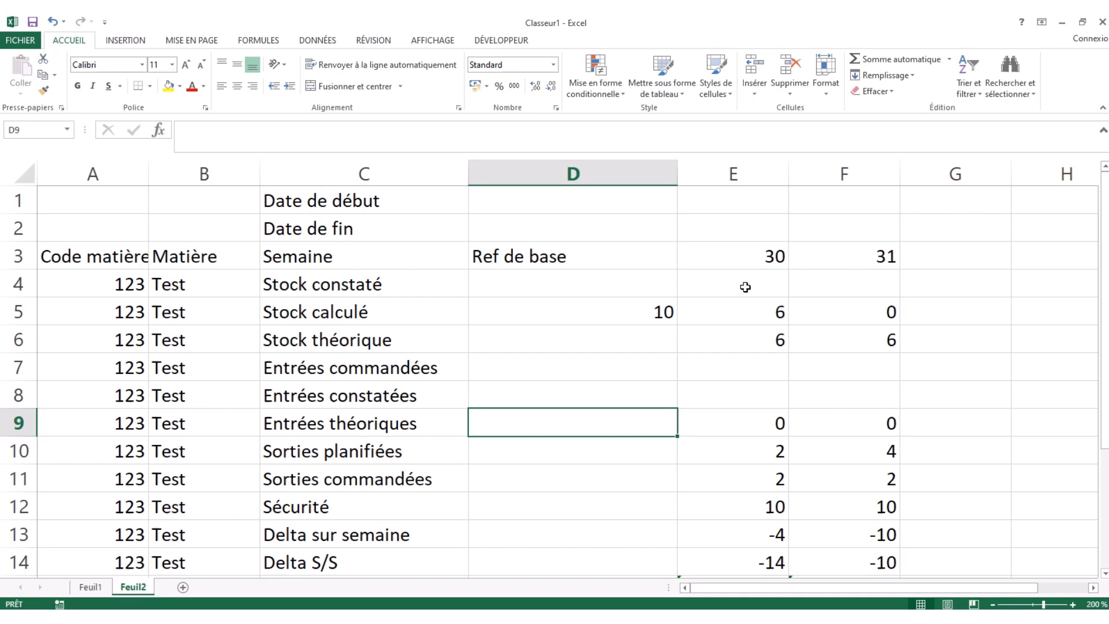
Review the material planning requirements and open questions listed on Feuil1.
{"action": "left_click", "coordinate": [91, 586]}
{"action": "left_click", "coordinate": [125, 222]}
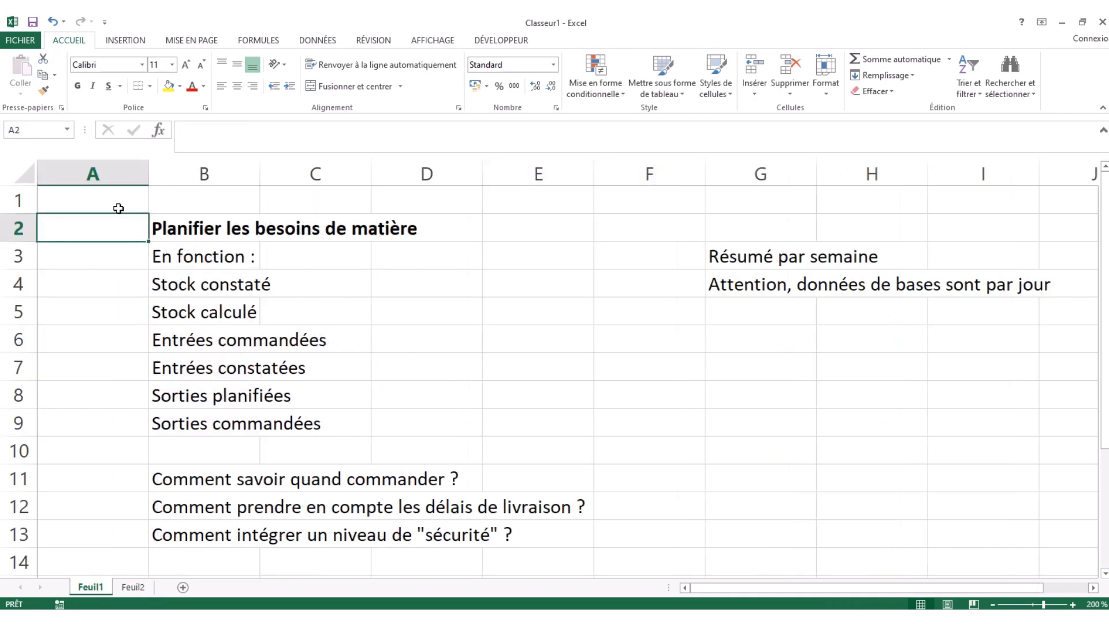
{"action": "left_click_drag", "start_coordinate": [113, 202], "coordinate": [949, 523]}
{"action": "left_click", "coordinate": [494, 336]}
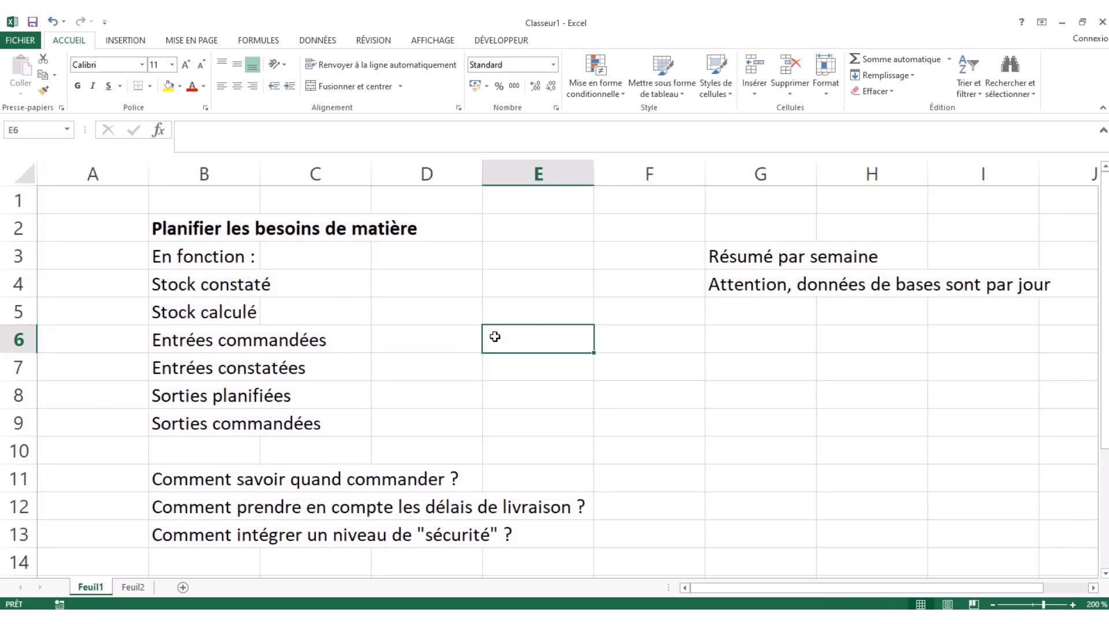
{"action": "left_click", "coordinate": [128, 227]}
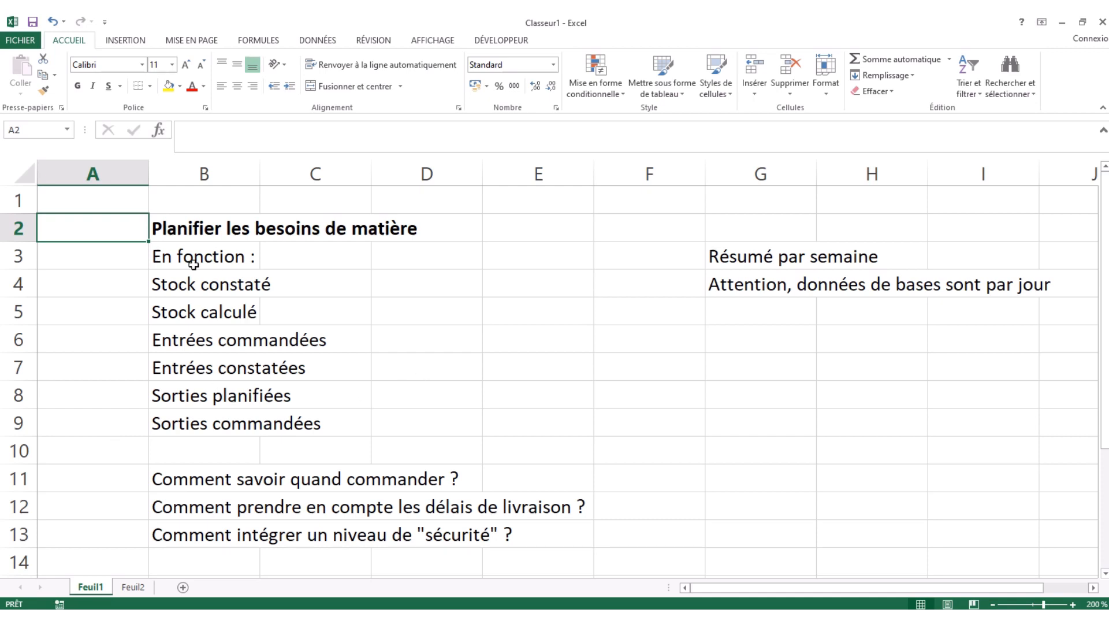
{"action": "left_click", "coordinate": [124, 201]}
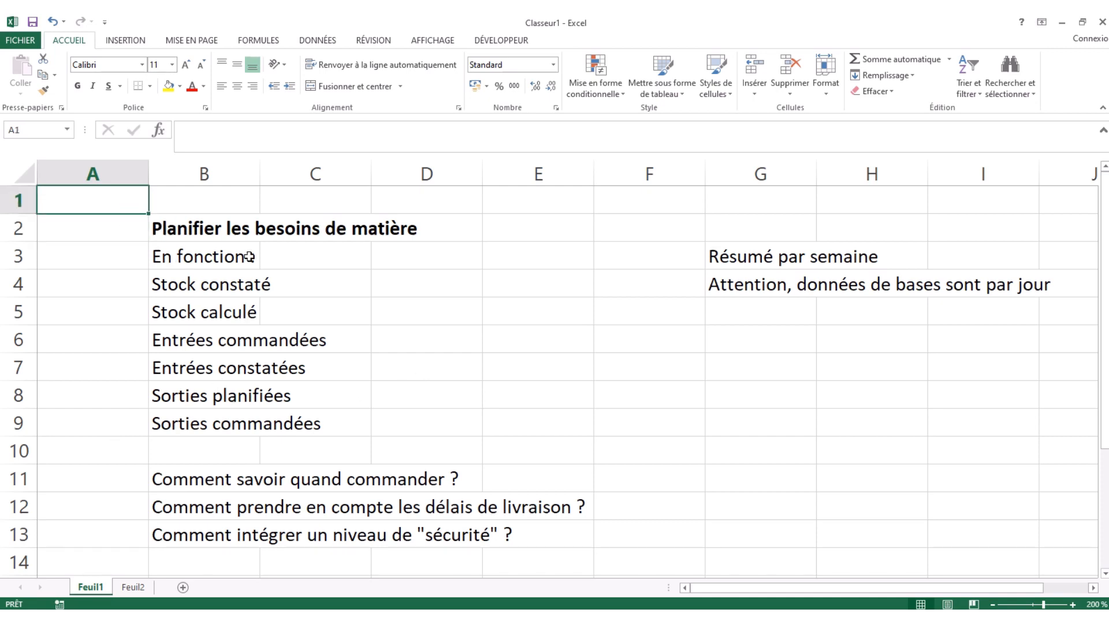
Go back to Feuil2 and examine the row labels down to the week 30 Commande à faire formula in E17.
{"action": "left_click", "coordinate": [132, 586]}
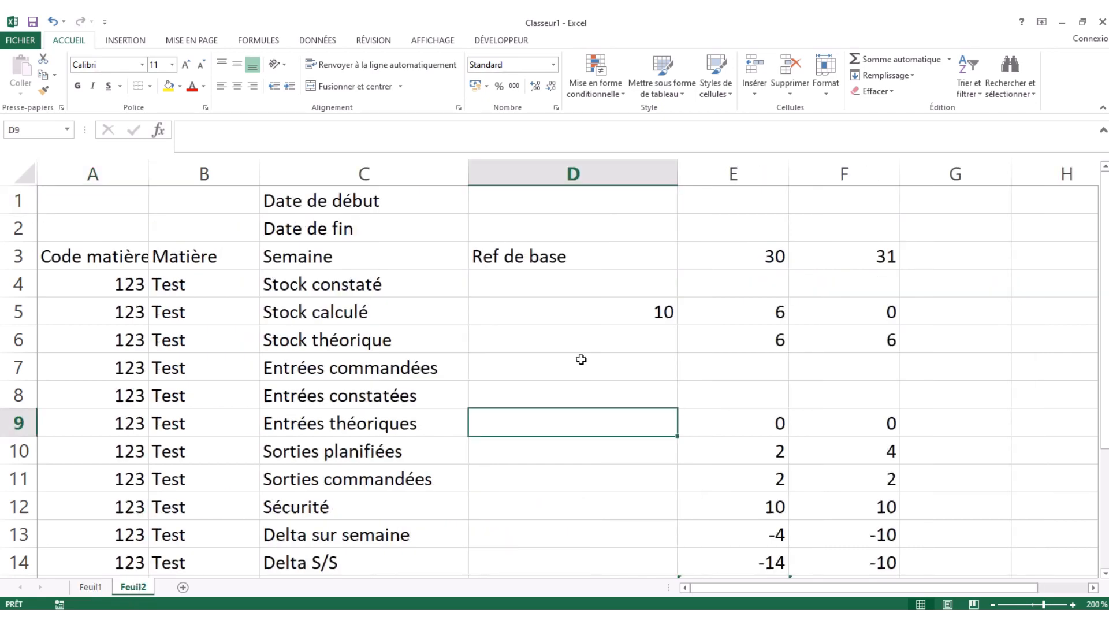
{"action": "key", "text": "Left"}
{"action": "key", "text": "Down"}
{"action": "key", "text": "Down"}
{"action": "key", "text": "Down"}
{"action": "key", "text": "Down"}
{"action": "key", "text": "Down"}
{"action": "key", "text": "Down"}
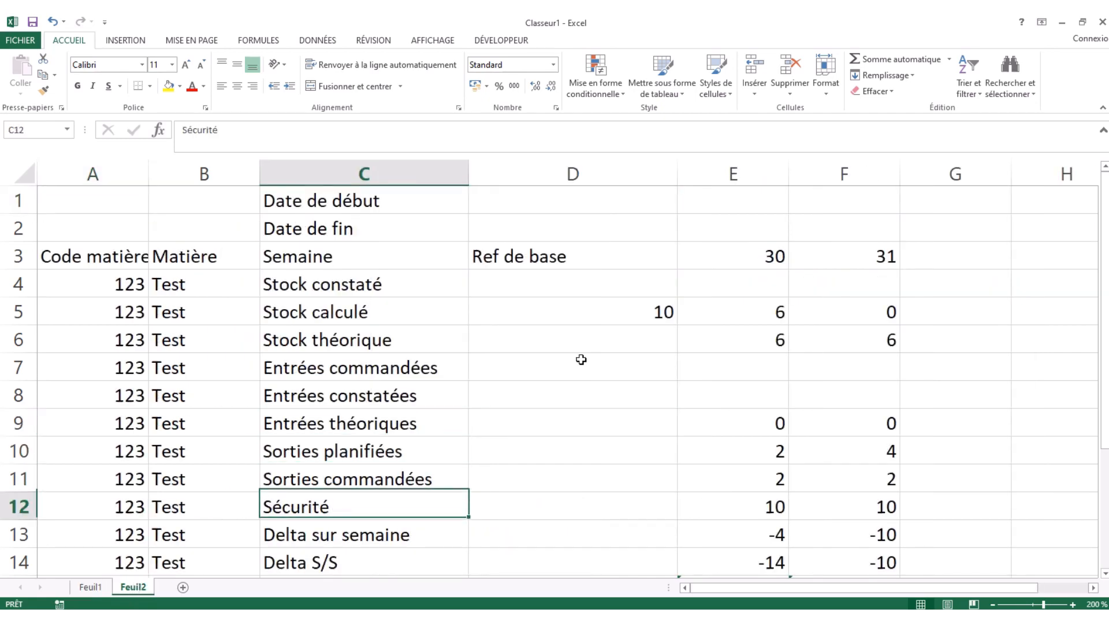
{"action": "key", "text": "Down"}
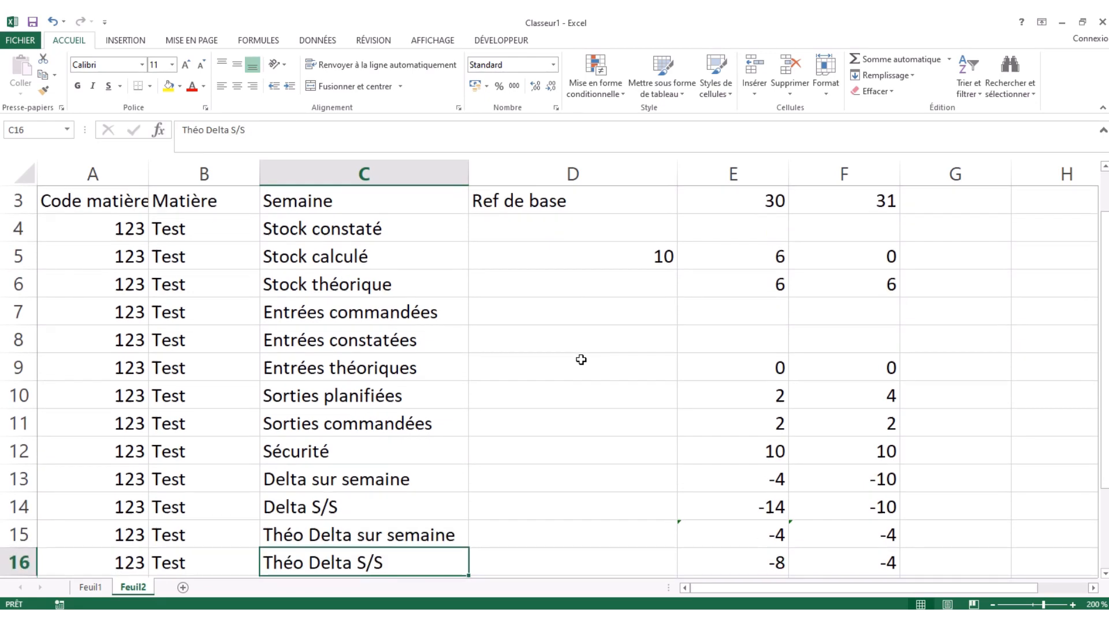
{"action": "scroll", "coordinate": [580, 360], "scroll_direction": "down", "scroll_amount": 1}
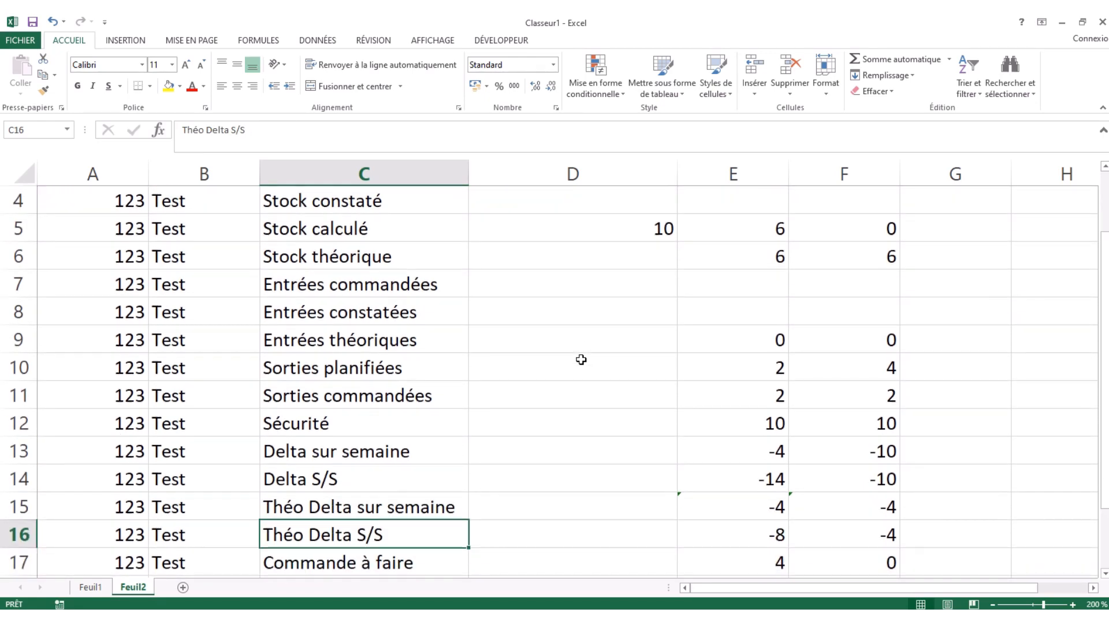
{"action": "scroll", "coordinate": [581, 360], "scroll_direction": "down", "scroll_amount": 1}
{"action": "scroll", "coordinate": [580, 360], "scroll_direction": "up", "scroll_amount": 1}
{"action": "key", "text": "Down"}
{"action": "key", "text": "Right"}
{"action": "key", "text": "Right"}
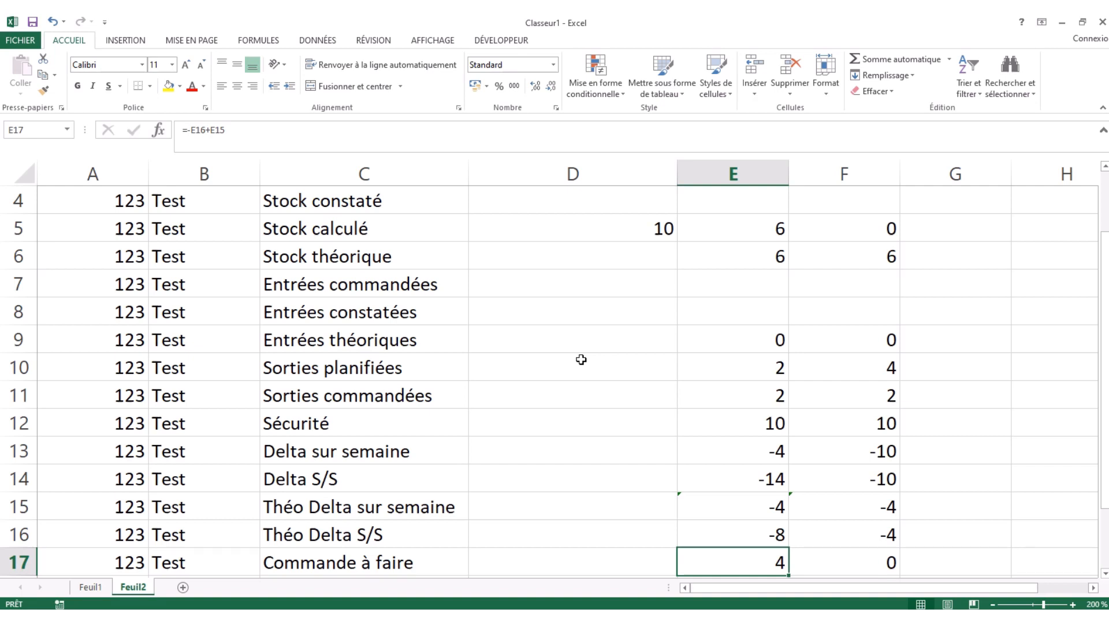
{"action": "scroll", "coordinate": [581, 359], "scroll_direction": "up", "scroll_amount": 1}
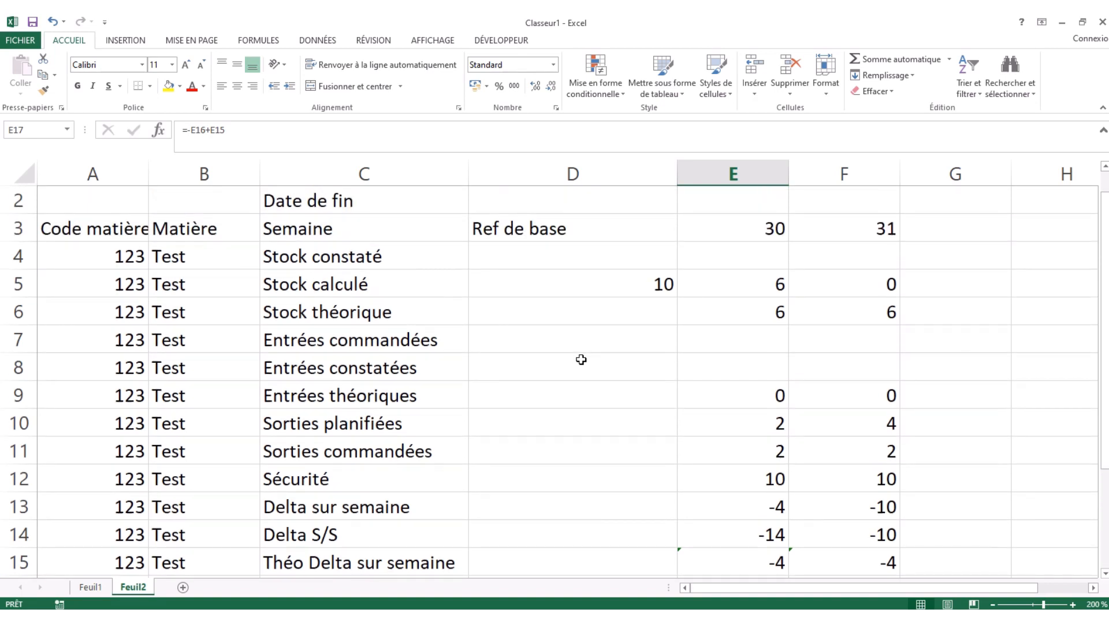
{"action": "scroll", "coordinate": [581, 359], "scroll_direction": "down", "scroll_amount": 1}
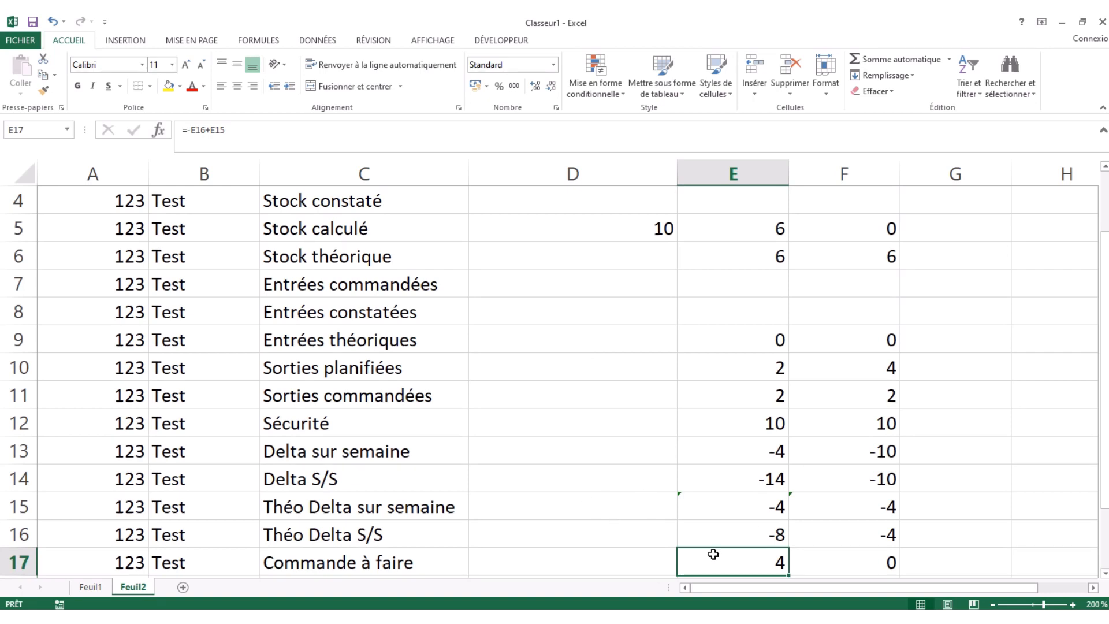
Review the week 30 column from Commande à faire in E17 up to Entrées théoriques in E9.
{"action": "left_click", "coordinate": [12, 558]}
{"action": "left_click", "coordinate": [749, 565]}
{"action": "key", "text": "Up"}
{"action": "key", "text": "Up"}
{"action": "key", "text": "Up"}
{"action": "key", "text": "Up"}
{"action": "key", "text": "Up"}
{"action": "key", "text": "Up"}
{"action": "key", "text": "Up"}
{"action": "key", "text": "Up"}
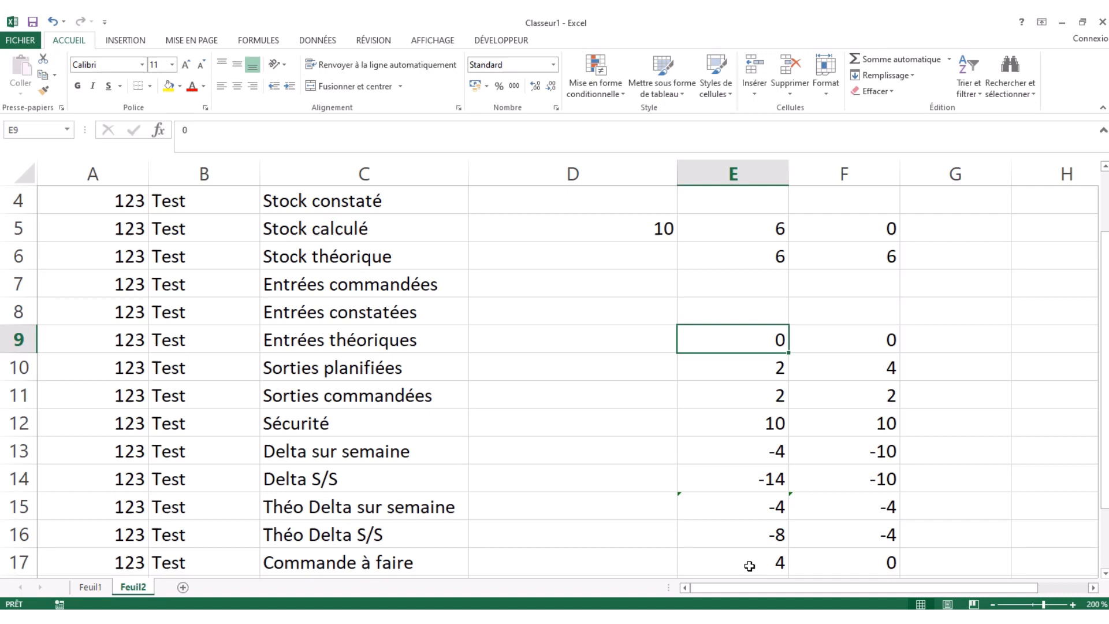
{"action": "scroll", "coordinate": [749, 565], "scroll_direction": "up", "scroll_amount": 1}
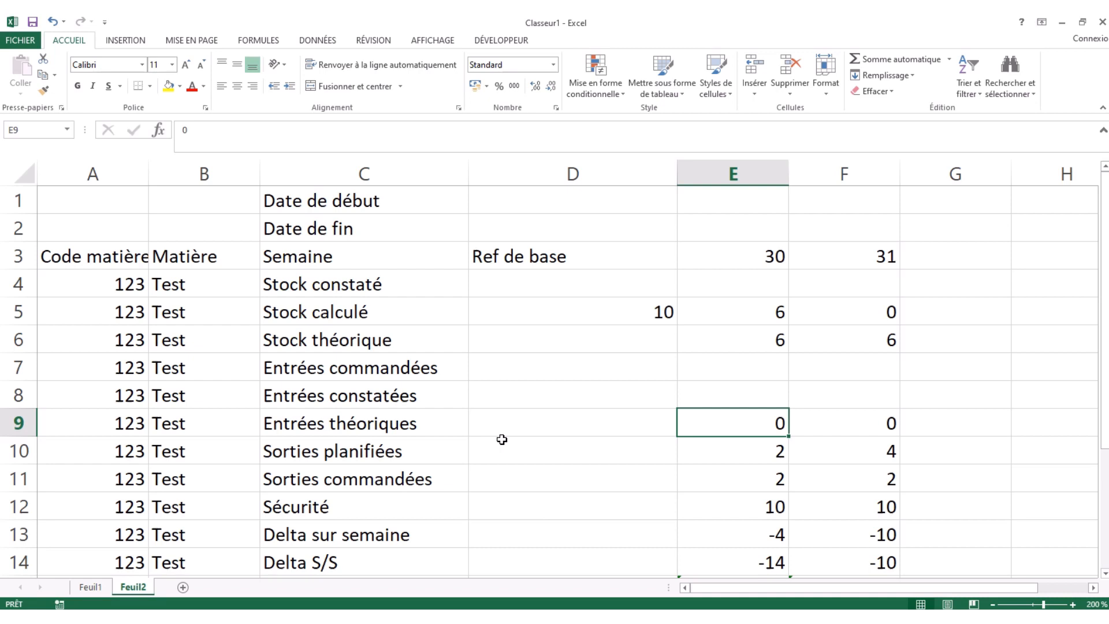
{"action": "scroll", "coordinate": [501, 440], "scroll_direction": "down", "scroll_amount": 1}
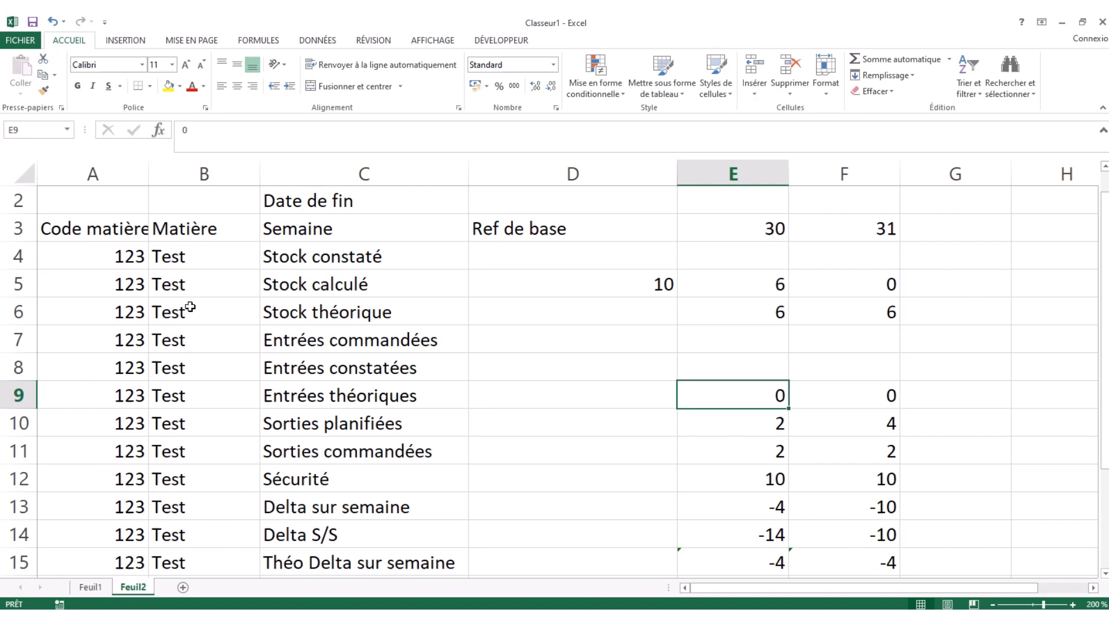
Examine the material code, the week 30 and 31 columns, and the labels from Sorties commandées to Commande à faire.
{"action": "left_click", "coordinate": [79, 255]}
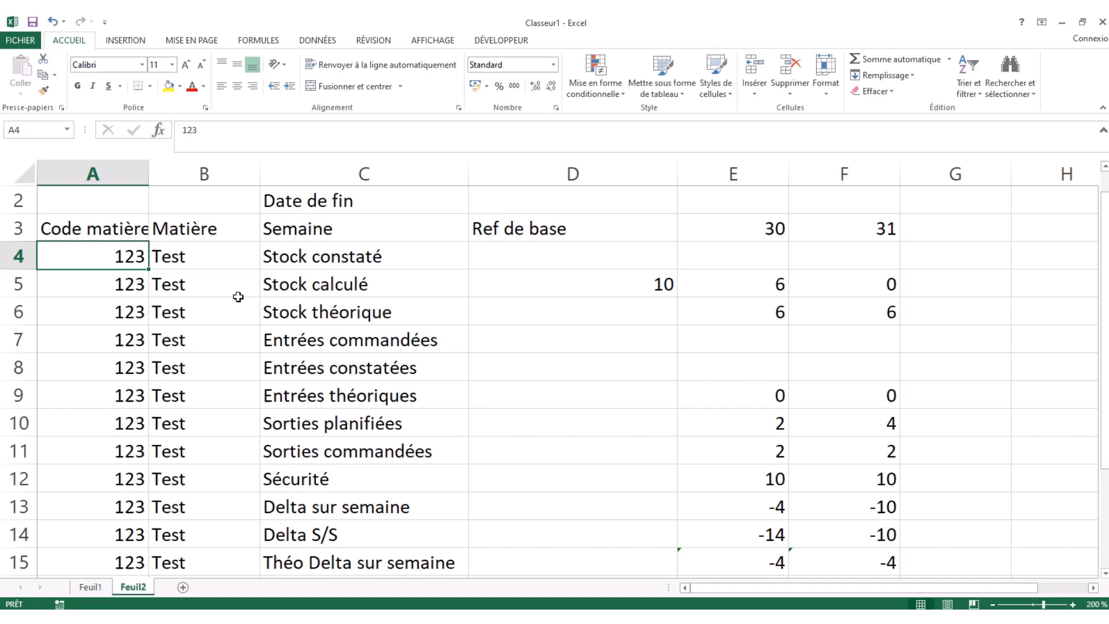
{"action": "left_click_drag", "start_coordinate": [709, 173], "coordinate": [820, 172]}
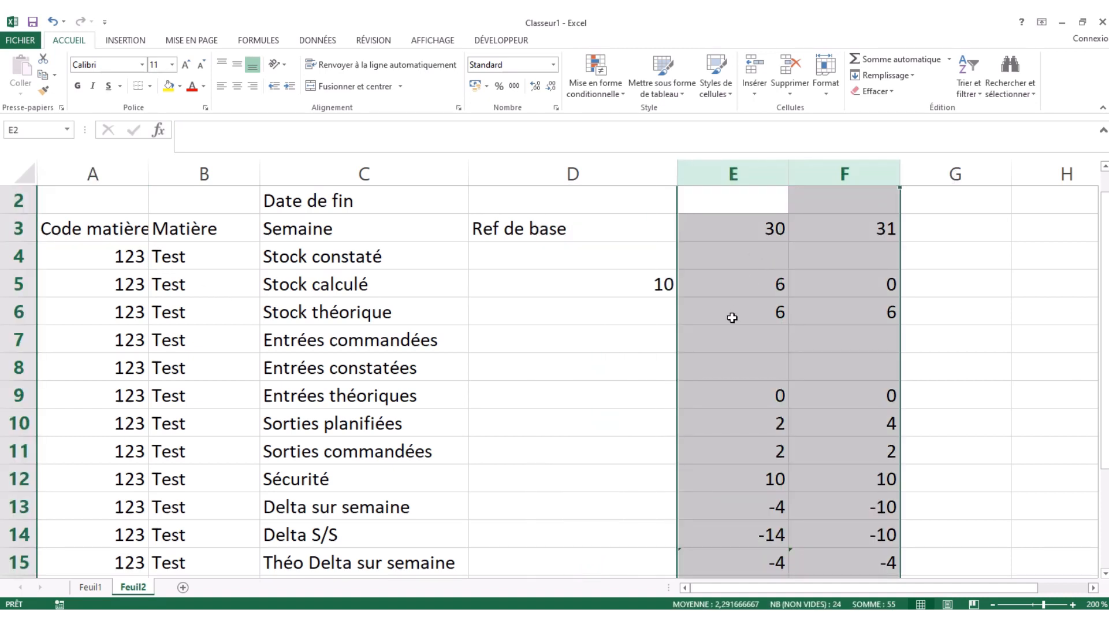
{"action": "left_click", "coordinate": [732, 318]}
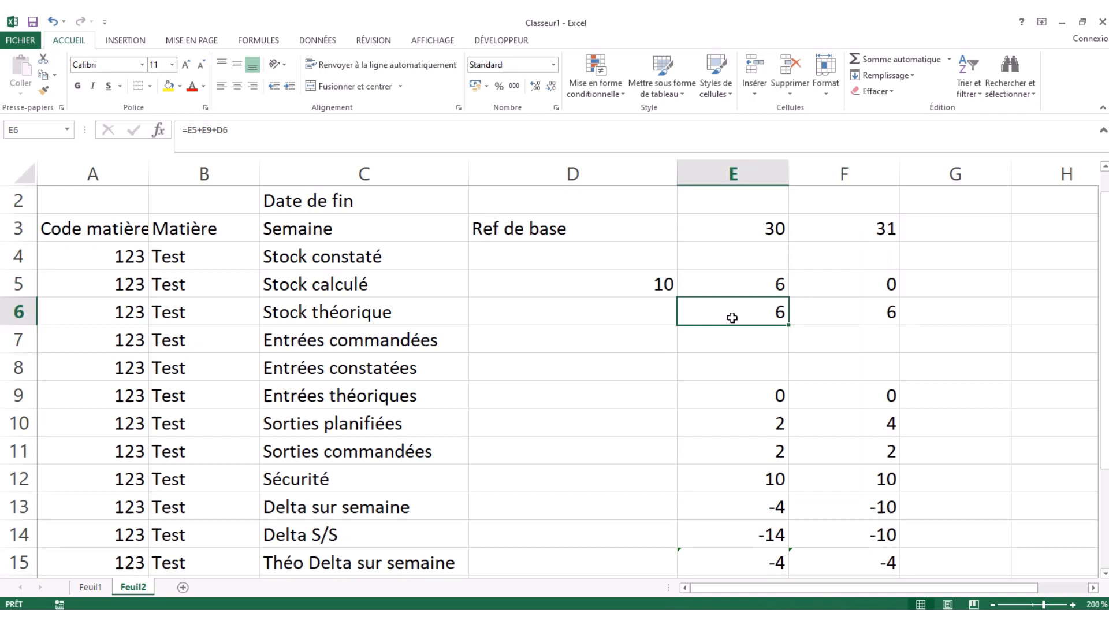
{"action": "scroll", "coordinate": [731, 318], "scroll_direction": "down", "scroll_amount": 2}
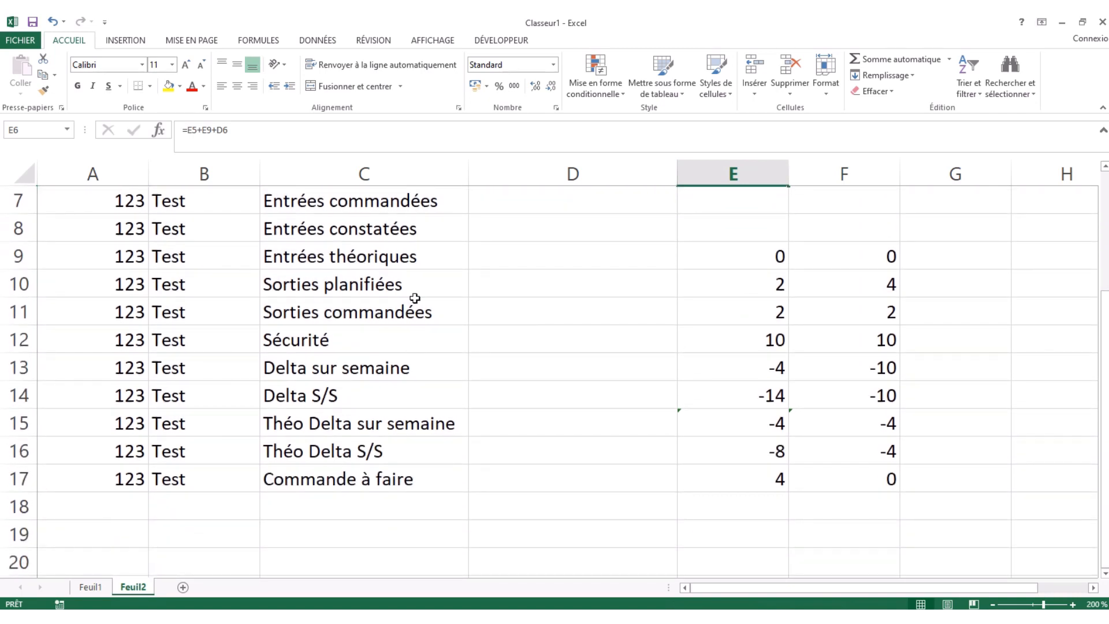
{"action": "left_click_drag", "start_coordinate": [436, 478], "coordinate": [436, 312]}
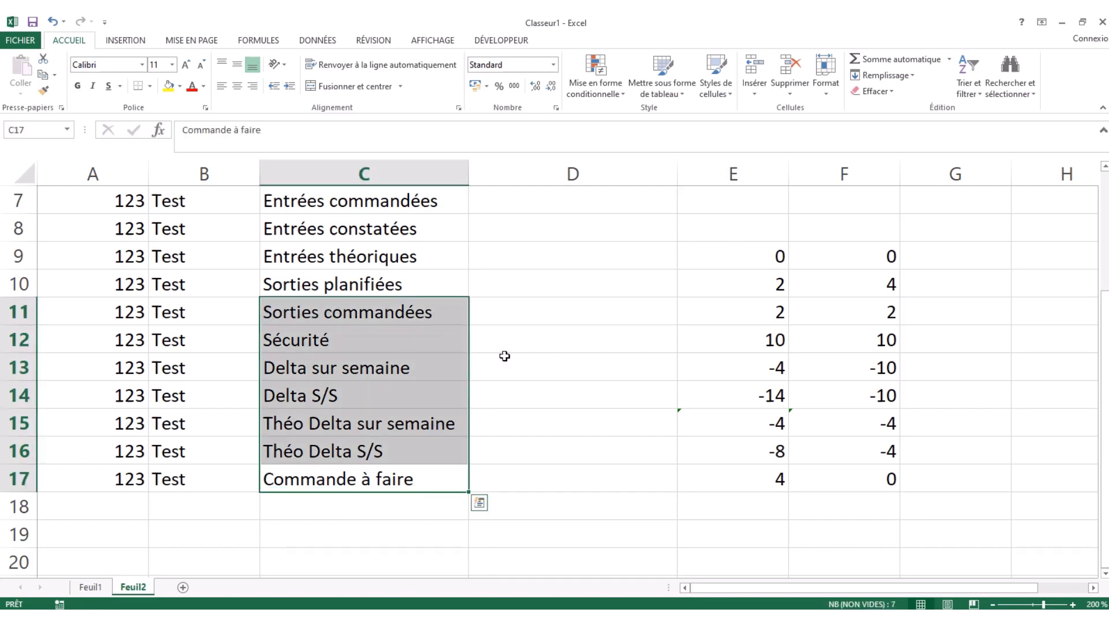
{"action": "left_click", "coordinate": [545, 474]}
{"action": "scroll", "coordinate": [546, 477], "scroll_direction": "up", "scroll_amount": 1}
{"action": "scroll", "coordinate": [546, 477], "scroll_direction": "up", "scroll_amount": 1}
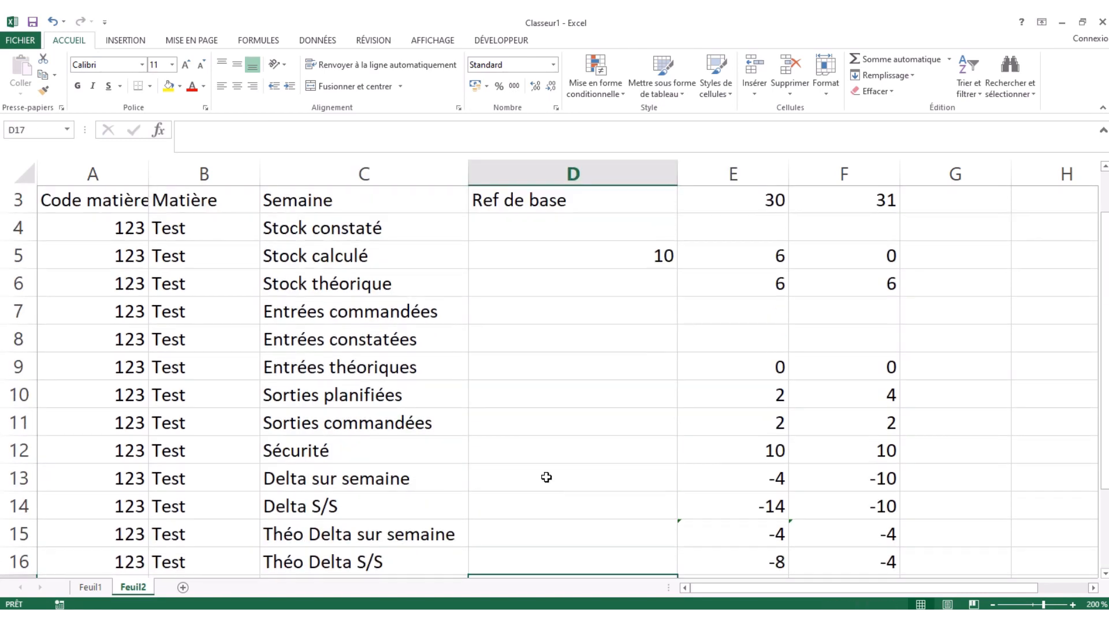
Review the Commande à faire row for weeks 30 and 31 against the rest of the table.
{"action": "scroll", "coordinate": [545, 478], "scroll_direction": "down", "scroll_amount": 2}
{"action": "left_click", "coordinate": [284, 484]}
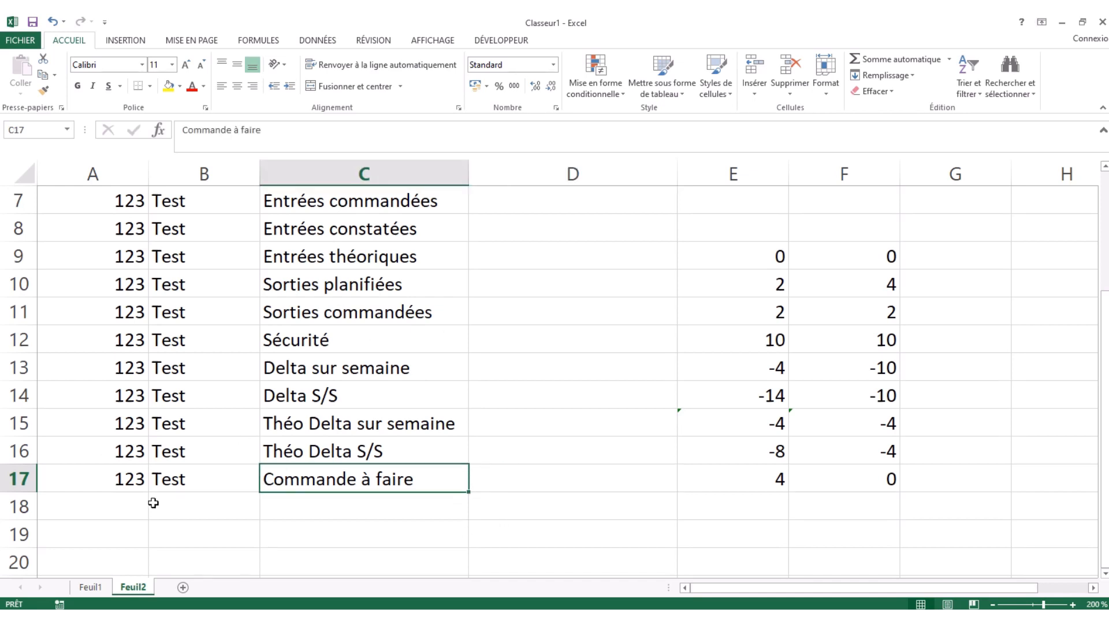
{"action": "left_click", "coordinate": [530, 480]}
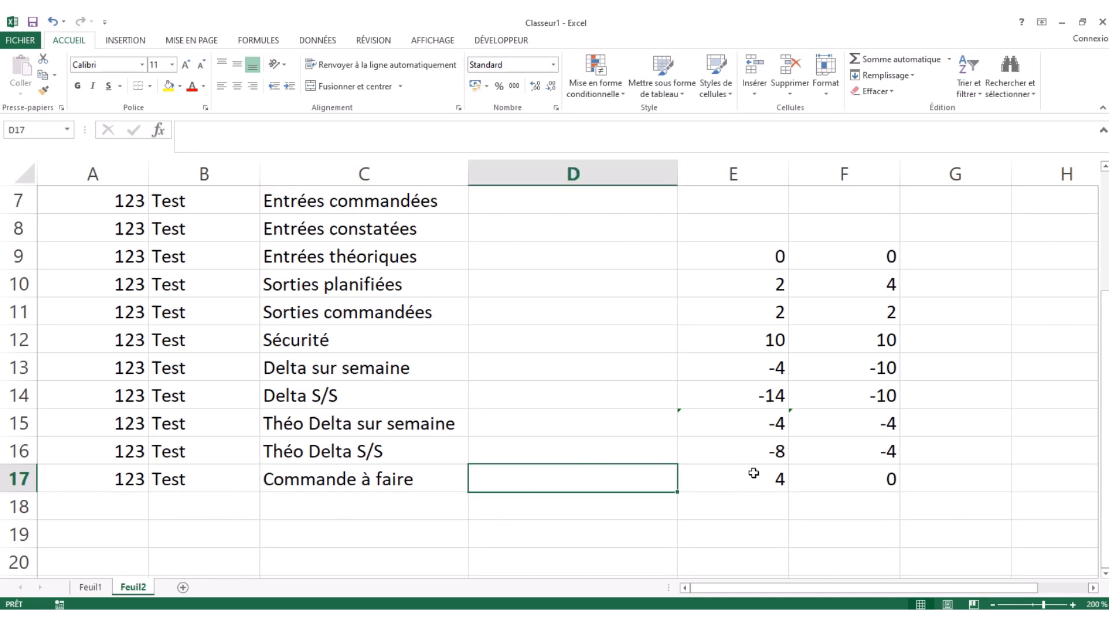
{"action": "scroll", "coordinate": [754, 472], "scroll_direction": "up", "scroll_amount": 1}
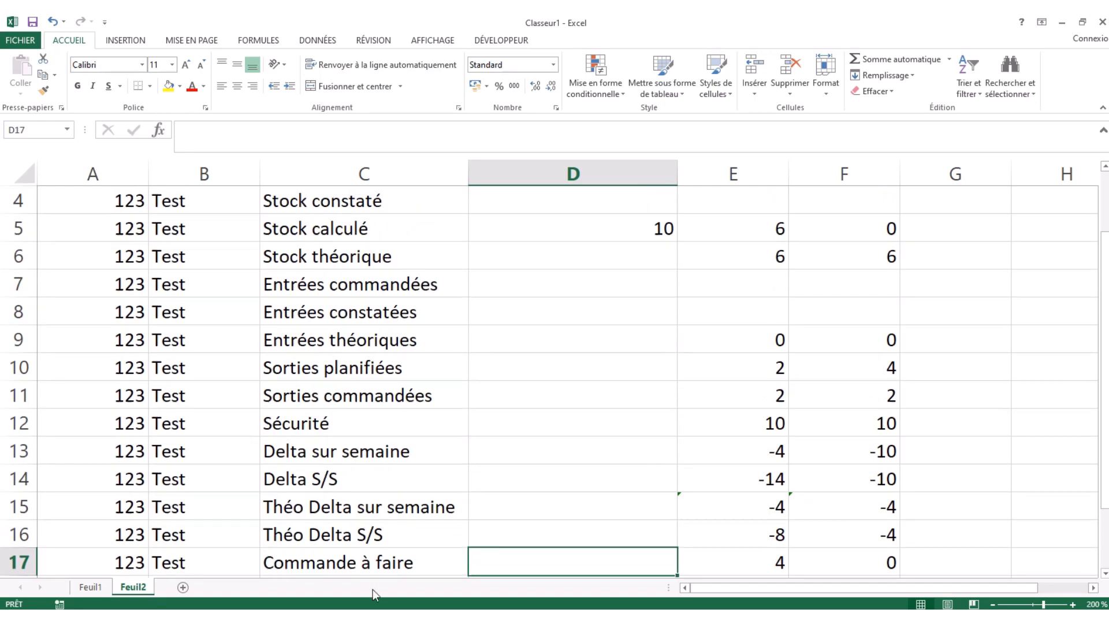
{"action": "scroll", "coordinate": [373, 587], "scroll_direction": "down", "scroll_amount": 1}
{"action": "scroll", "coordinate": [373, 587], "scroll_direction": "down", "scroll_amount": 1}
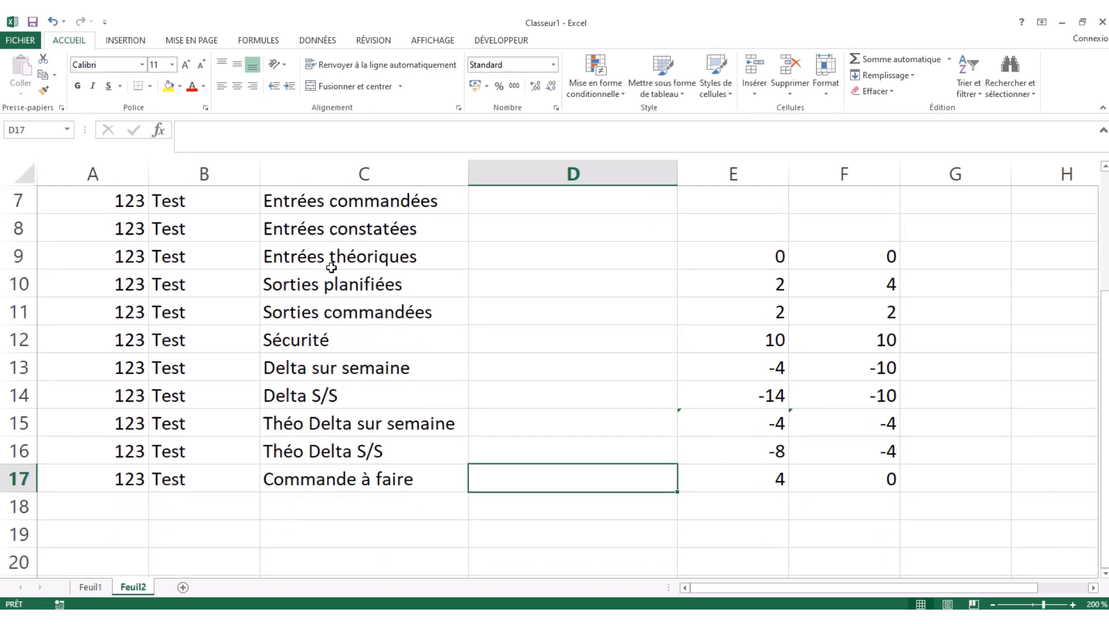
{"action": "left_click", "coordinate": [295, 498]}
{"action": "left_click", "coordinate": [337, 480]}
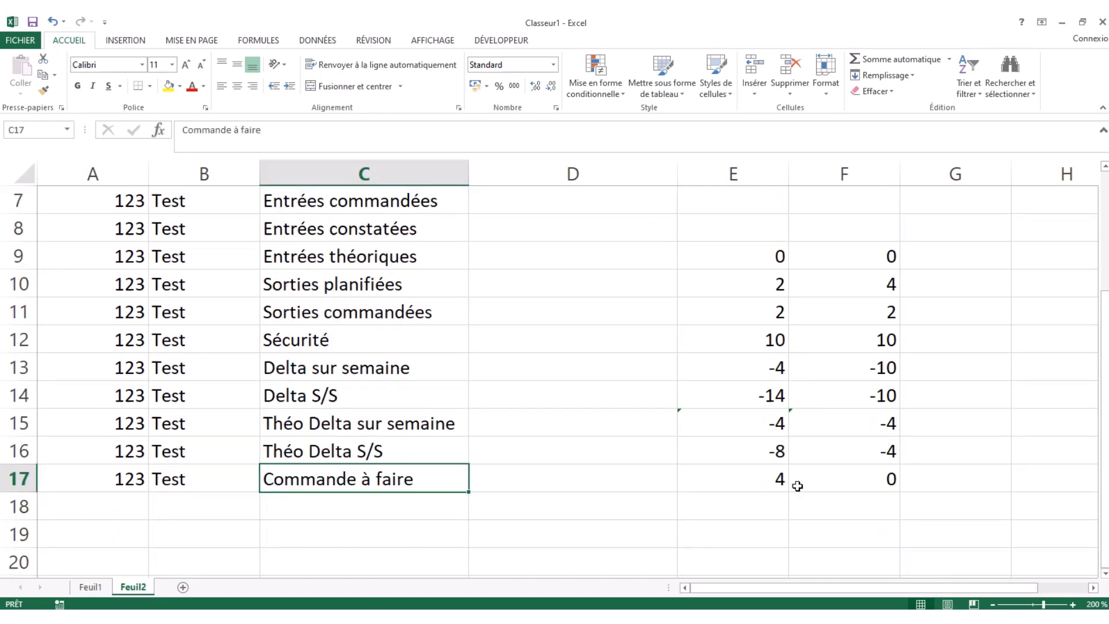
{"action": "scroll", "coordinate": [797, 486], "scroll_direction": "up", "scroll_amount": 2}
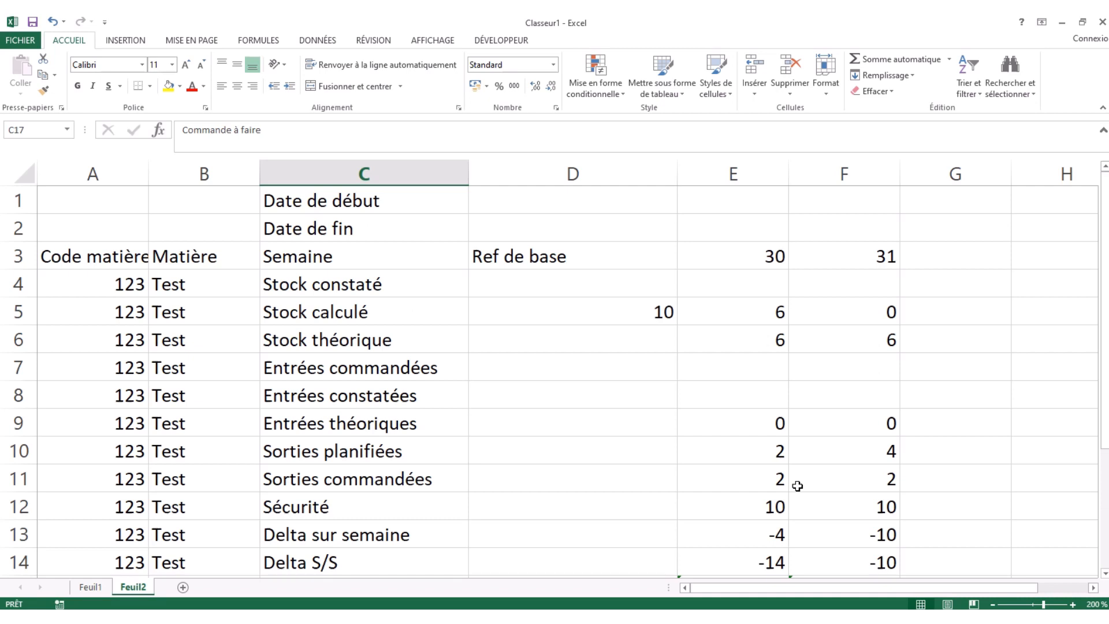